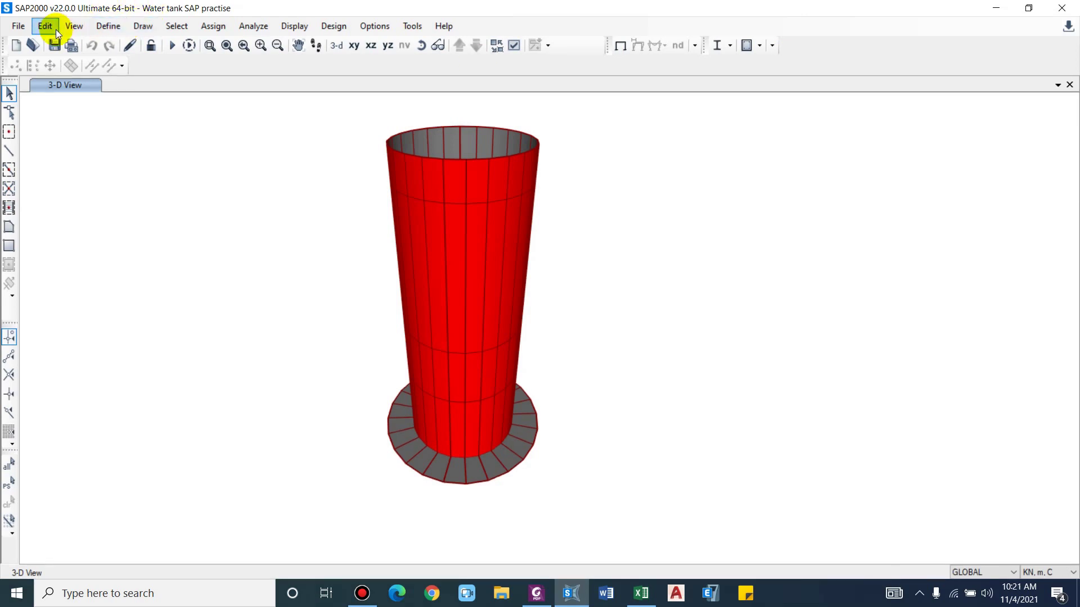
# Set the auto lateral load pattern of the EQX quake load pattern to User Coefficient
pyautogui.click(95, 26)
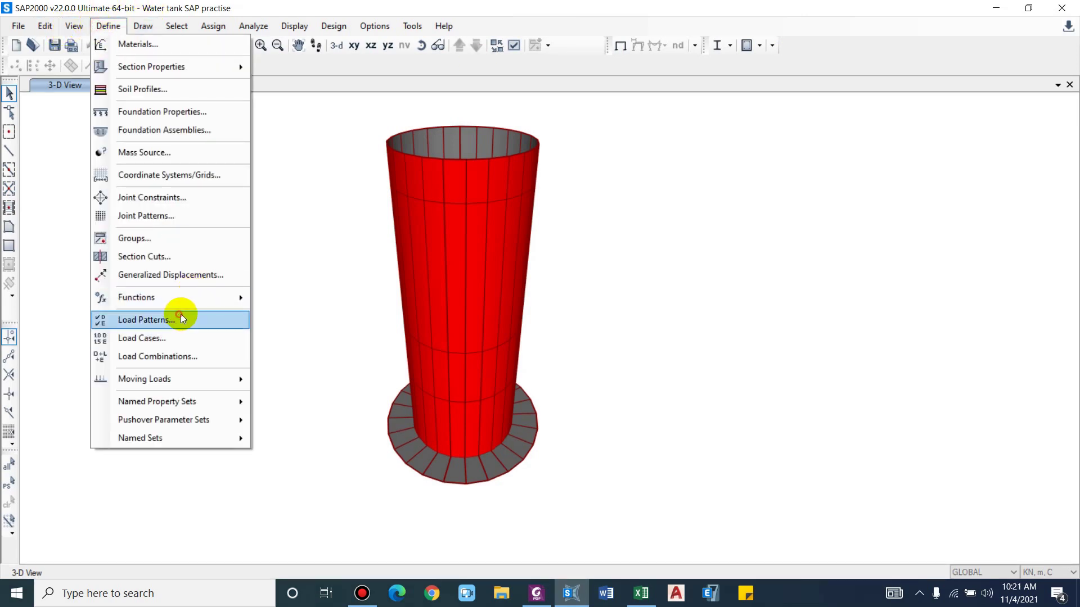
pyautogui.click(179, 315)
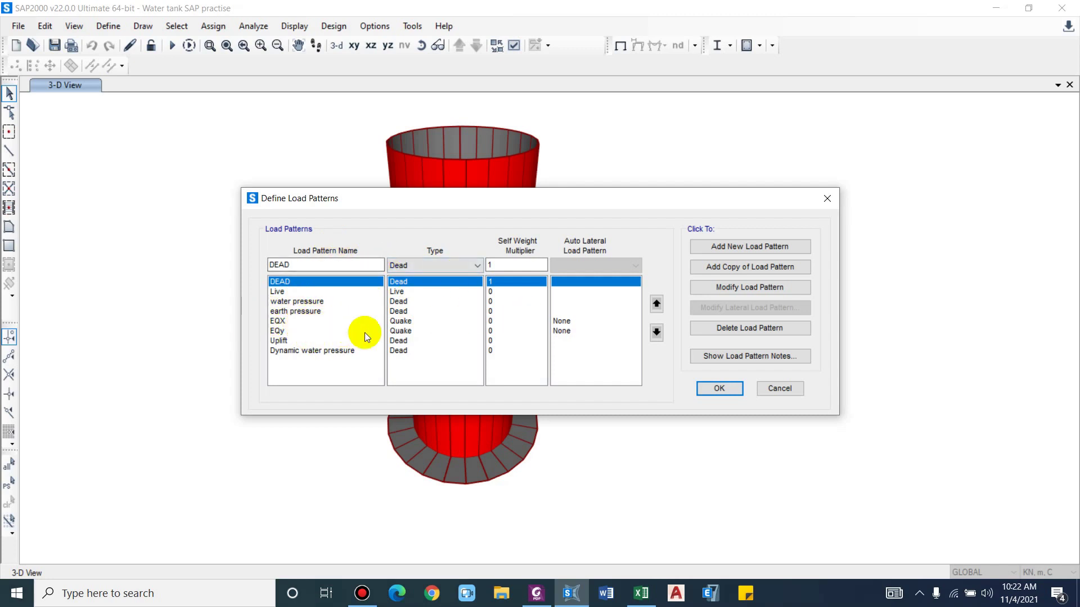
pyautogui.click(569, 323)
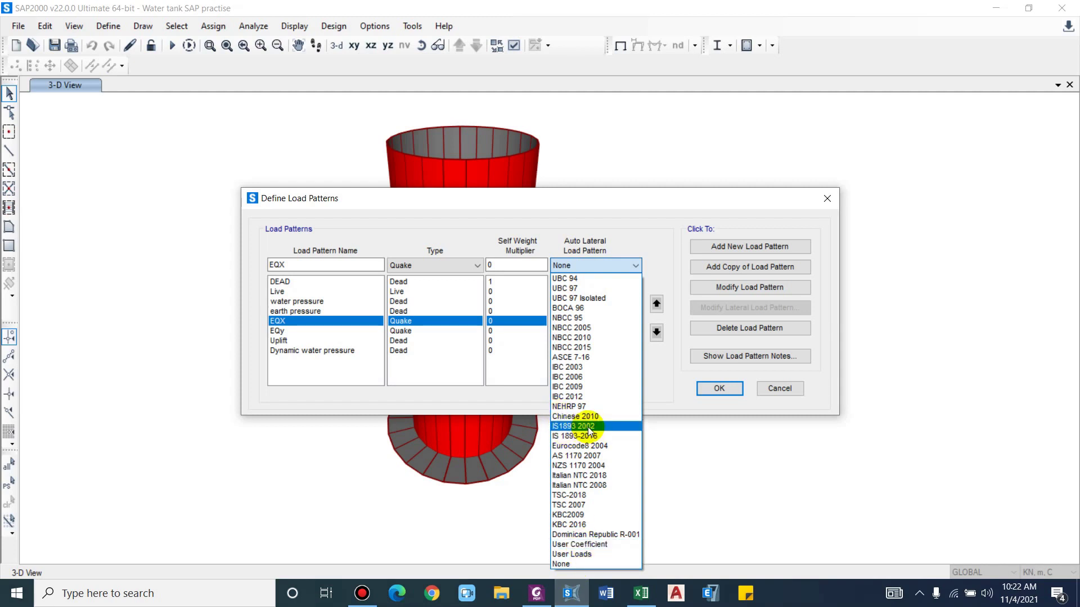
pyautogui.click(585, 544)
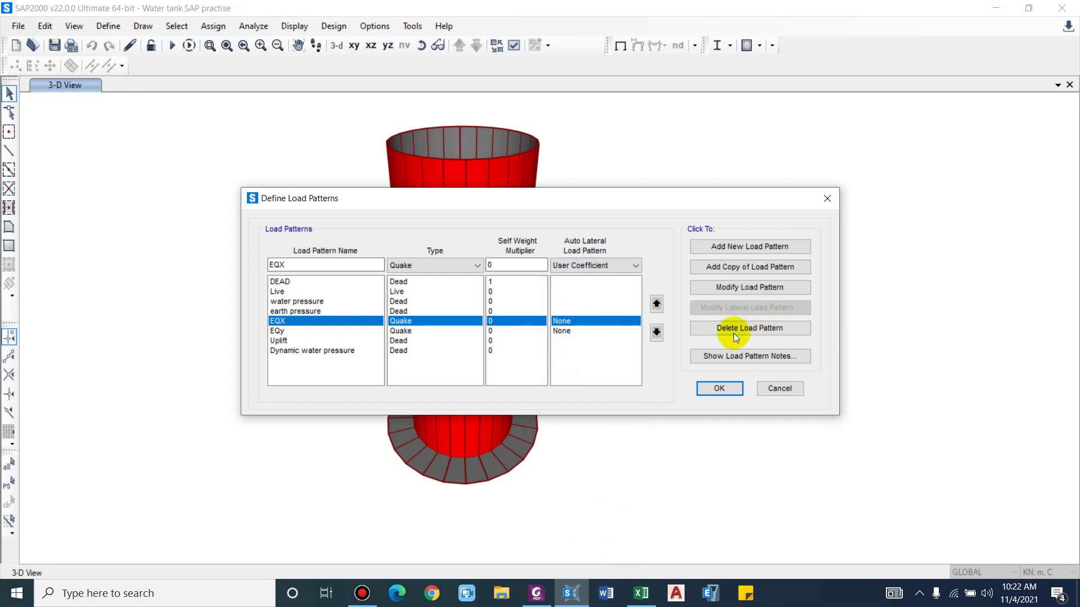
pyautogui.click(723, 288)
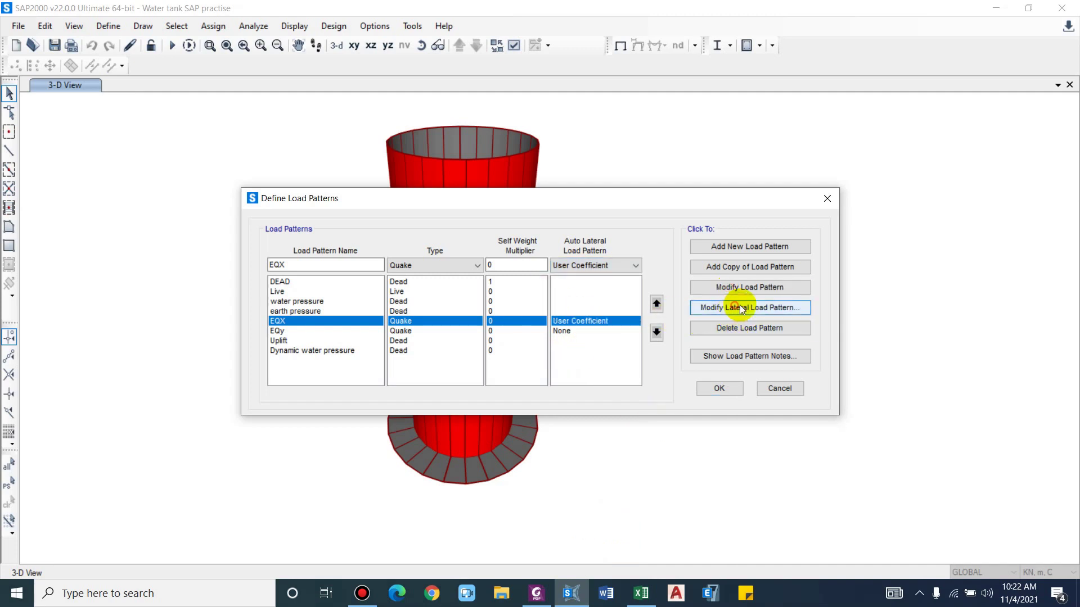
# In EQX's lateral load settings, enter (0.36*1.5*2.5)/(2*4) as base shear coefficient C and 2 as building height exponent K
pyautogui.click(740, 308)
pyautogui.moveTo(501, 191); pyautogui.dragTo(706, 79)
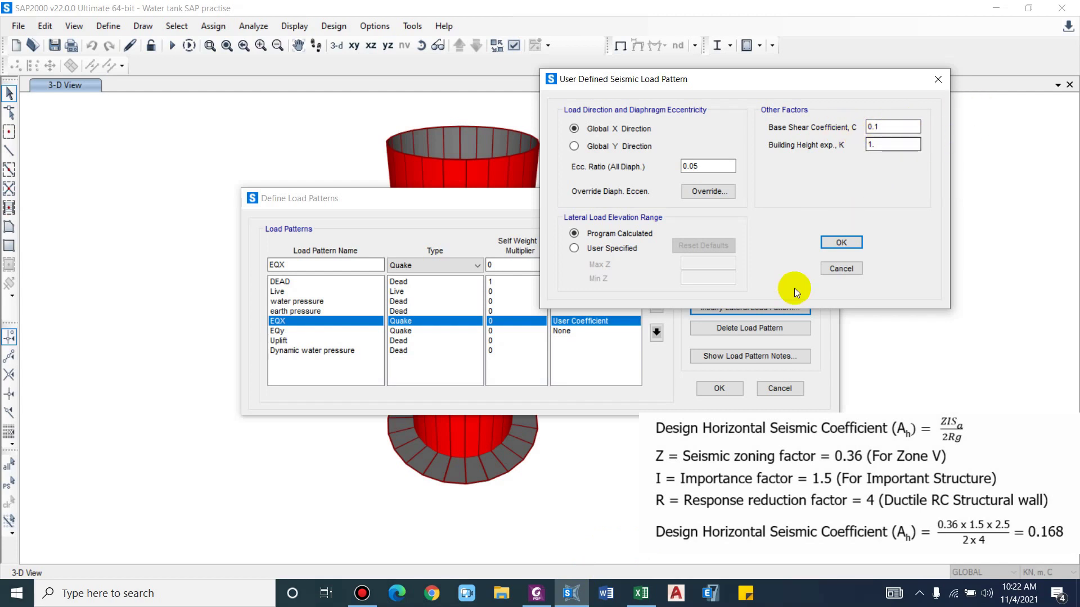
pyautogui.doubleClick(892, 127)
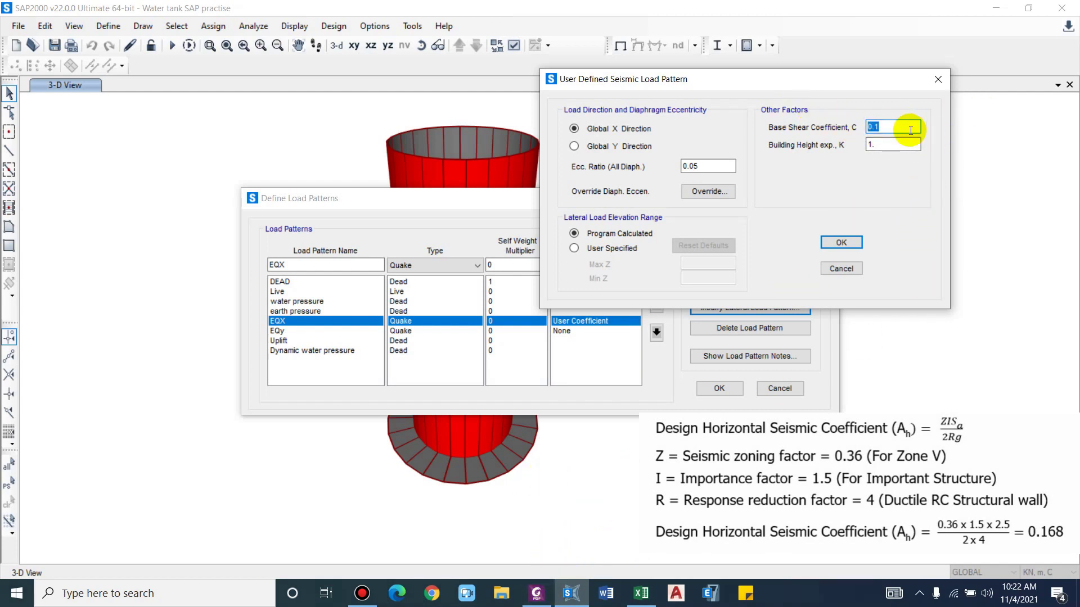
pyautogui.moveTo(814, 78); pyautogui.dragTo(741, 72)
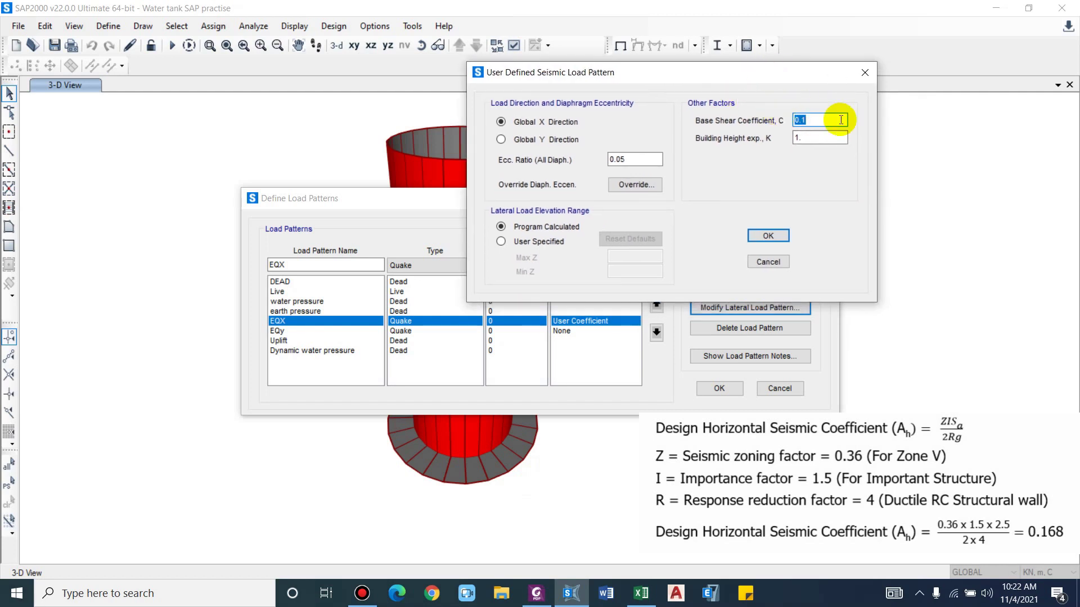
pyautogui.write('0.36*1.5*2.5)')
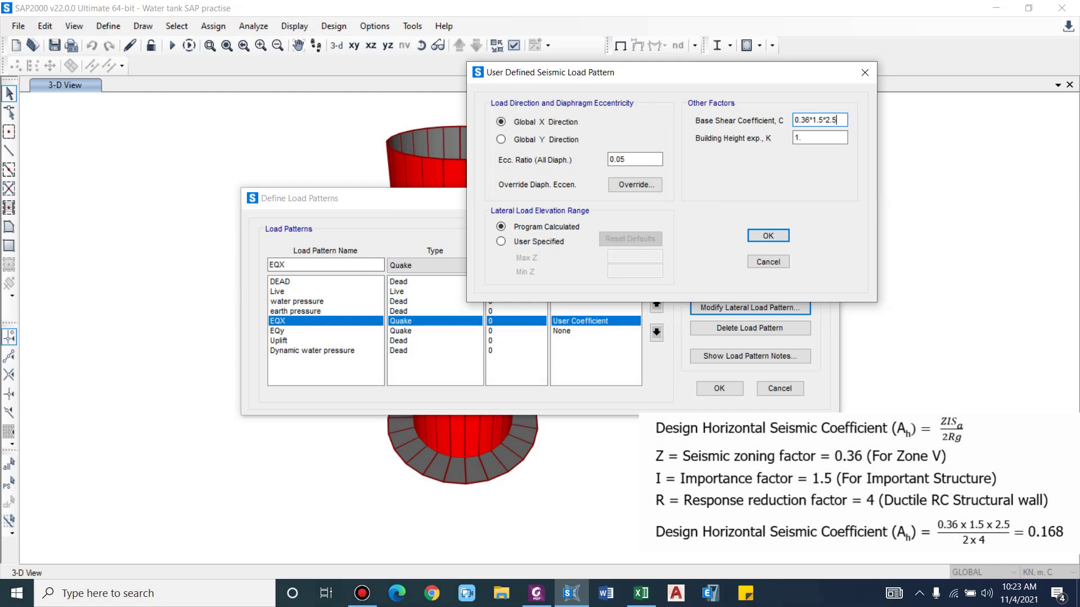
pyautogui.click(795, 123)
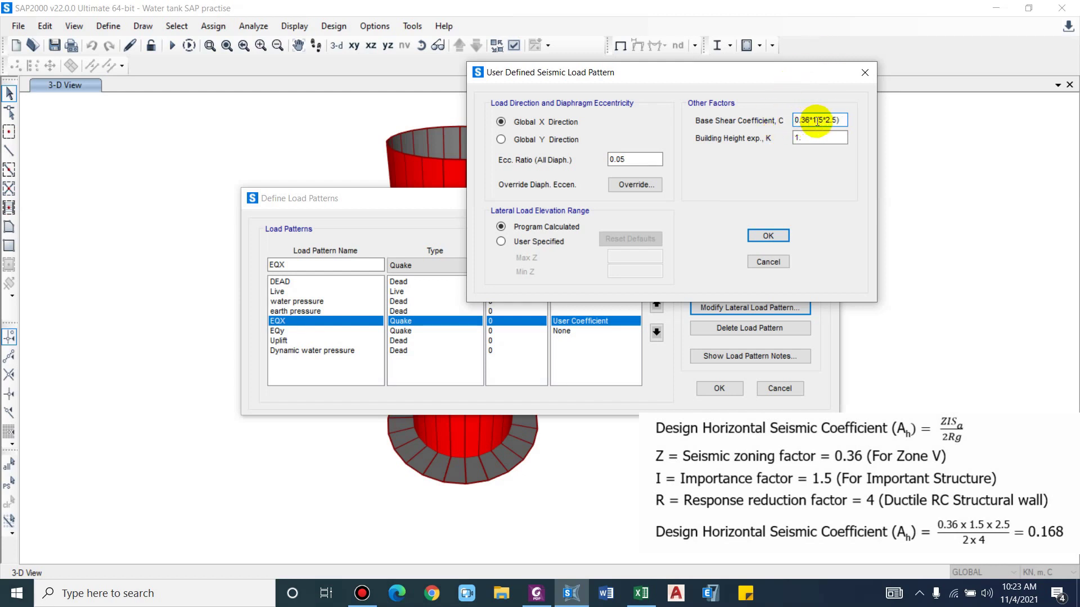
pyautogui.write('(')
pyautogui.click(842, 117)
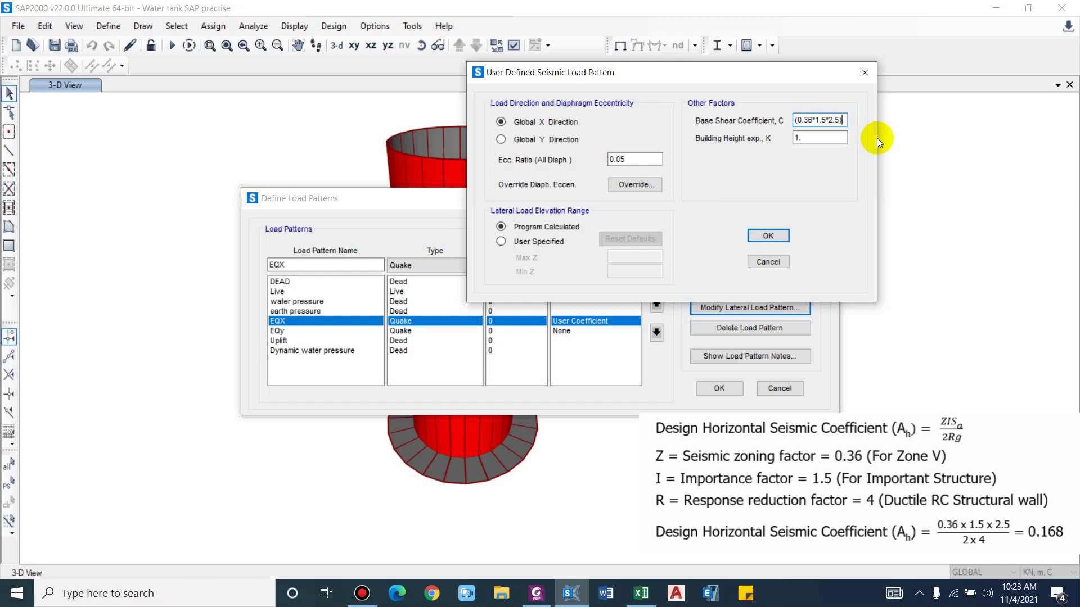
pyautogui.write('/(')
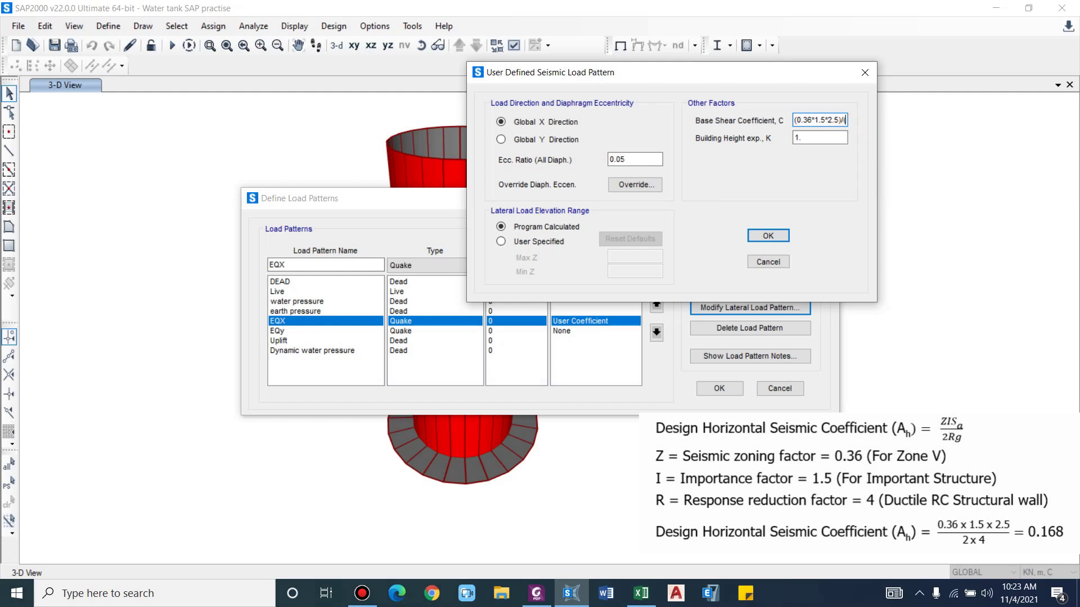
pyautogui.write('2*4)')
pyautogui.press('Return')
pyautogui.click(835, 121)
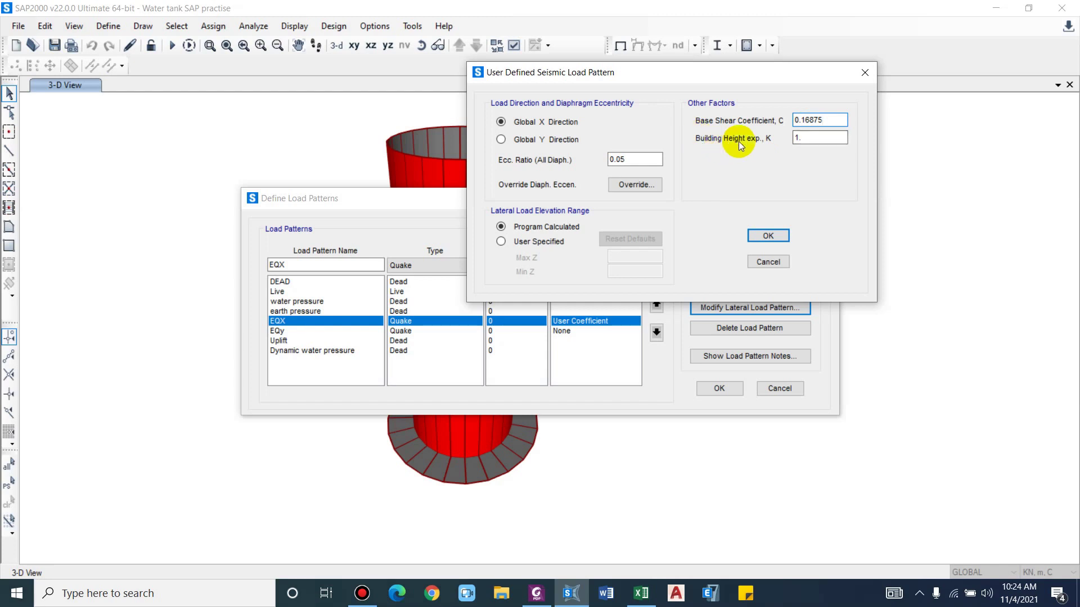
pyautogui.doubleClick(797, 138)
pyautogui.write('2')
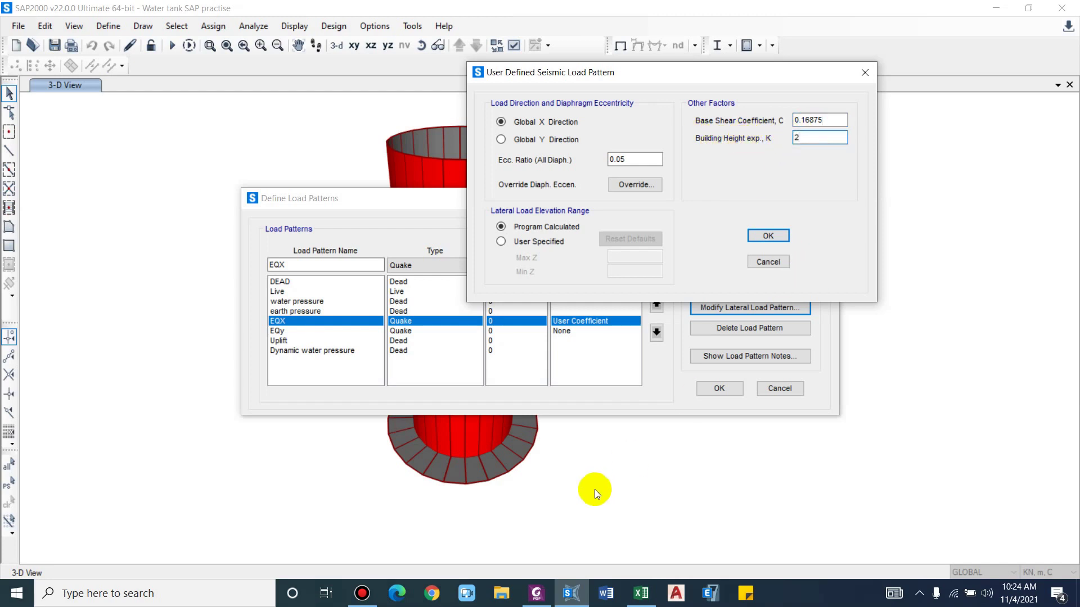
# Switch to Foxit PhantomPDF and examine the vertical seismic force distribution and exponent k in NBC 105 and IS 1893 Part 1
pyautogui.click(537, 592)
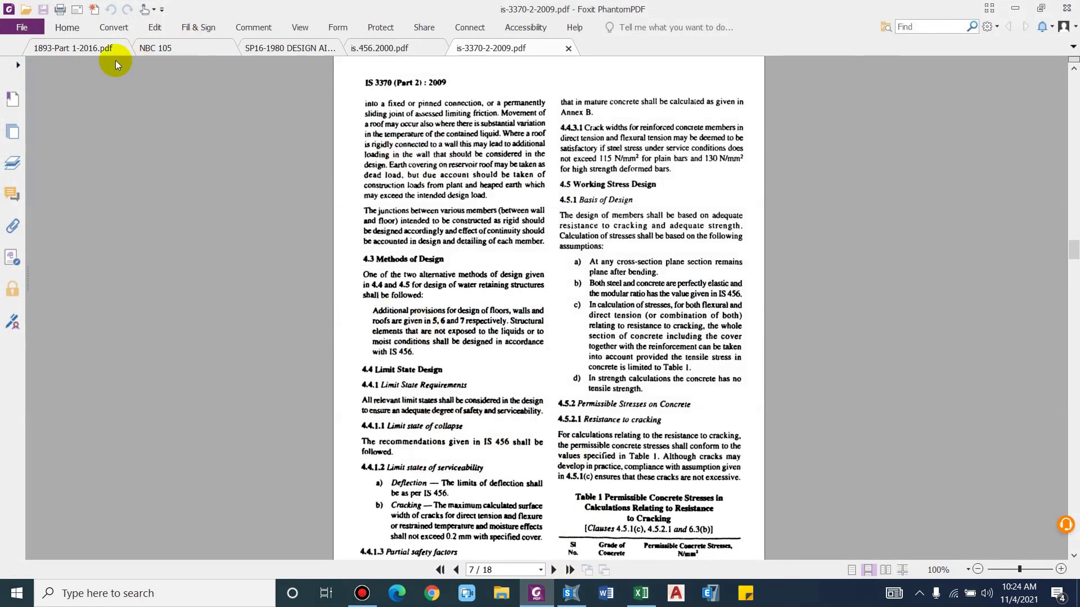
pyautogui.click(90, 47)
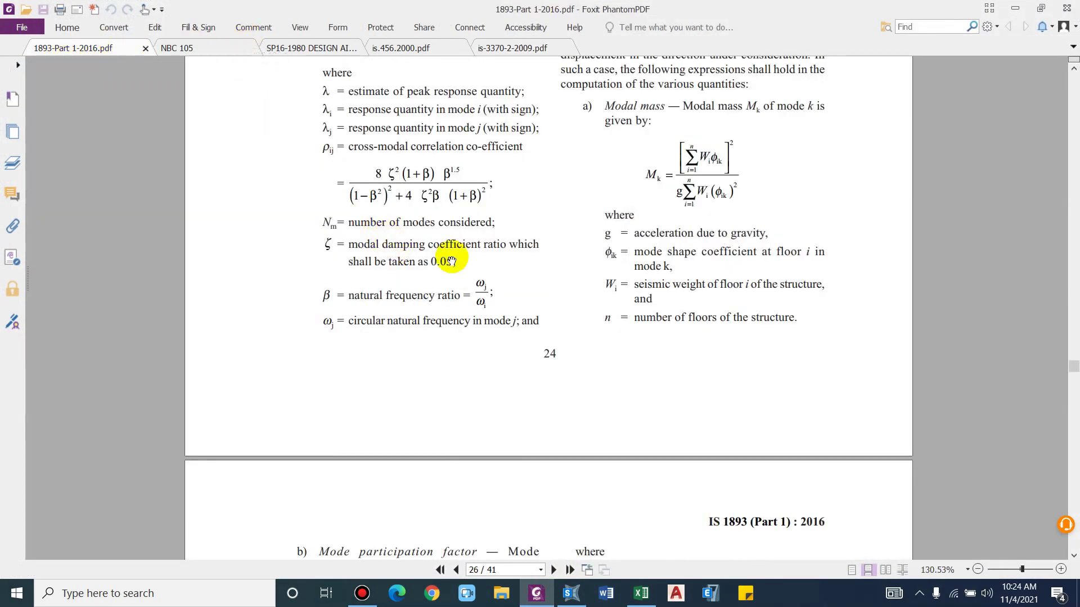
pyautogui.scroll(1, 630, 183)
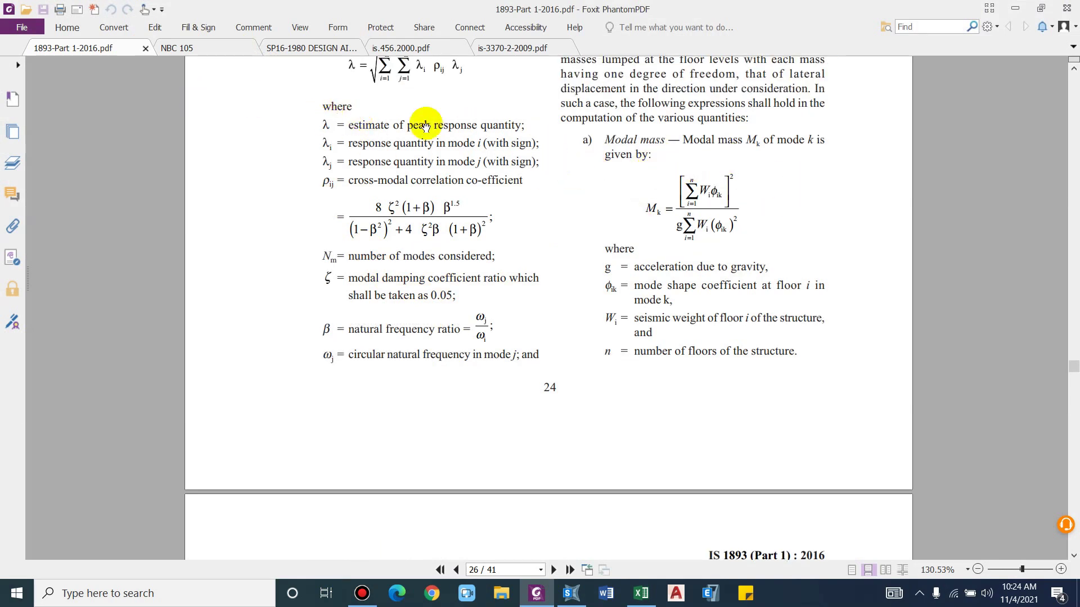
pyautogui.click(206, 48)
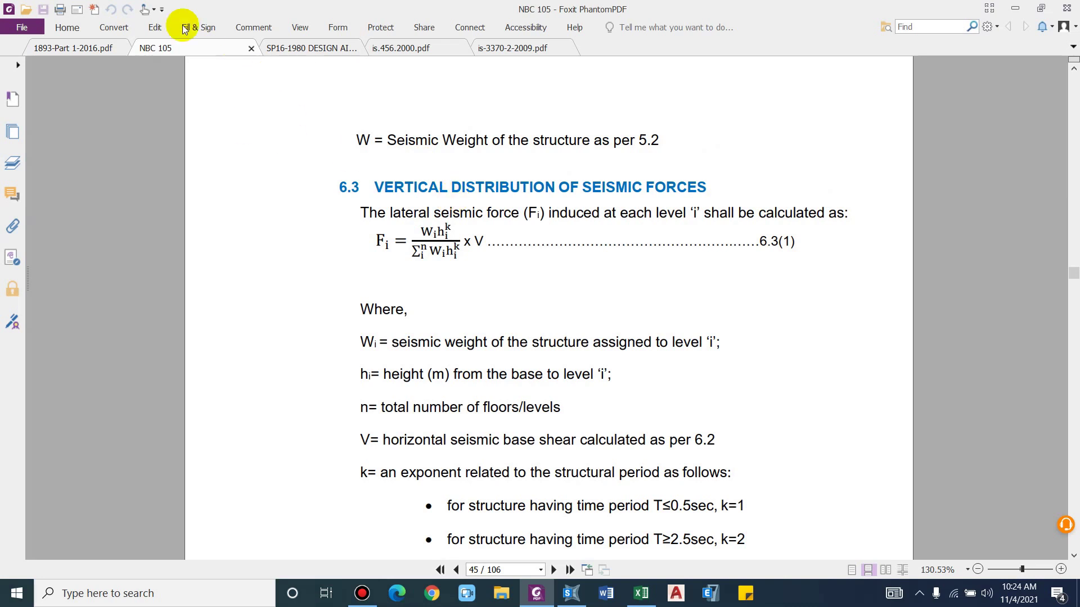
pyautogui.scroll(-1, 403, 180)
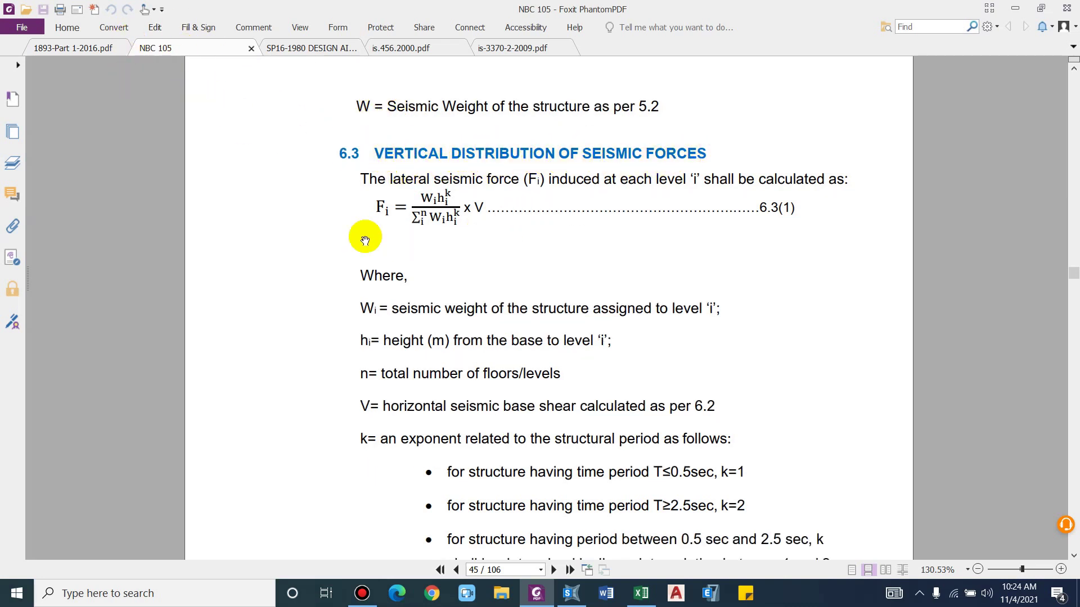
pyautogui.scroll(-2, 453, 217)
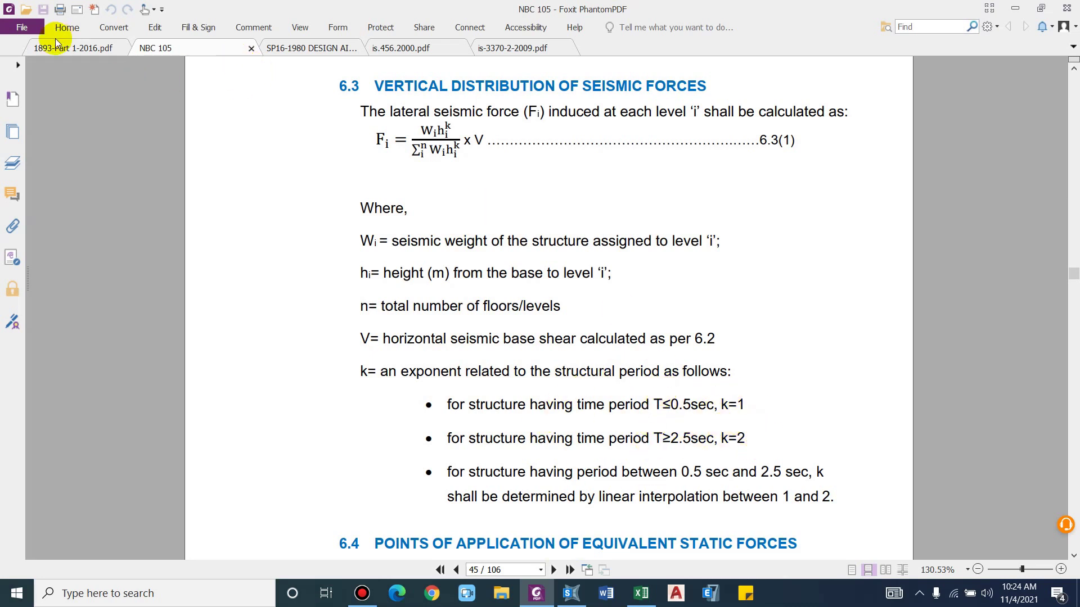
pyautogui.click(70, 48)
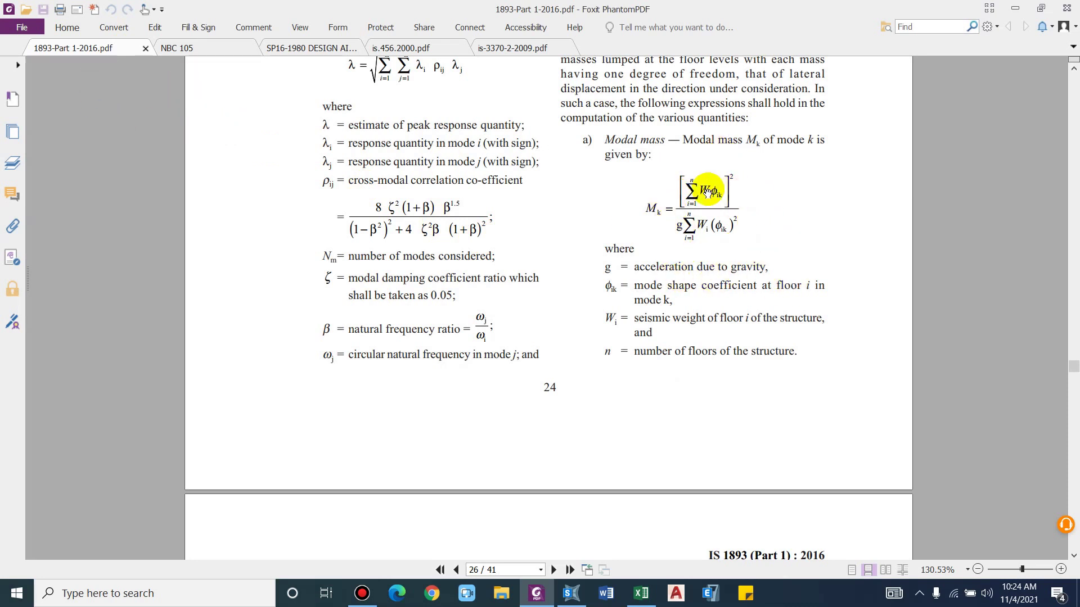
pyautogui.scroll(-3, 748, 149)
pyautogui.scroll(1, 754, 101)
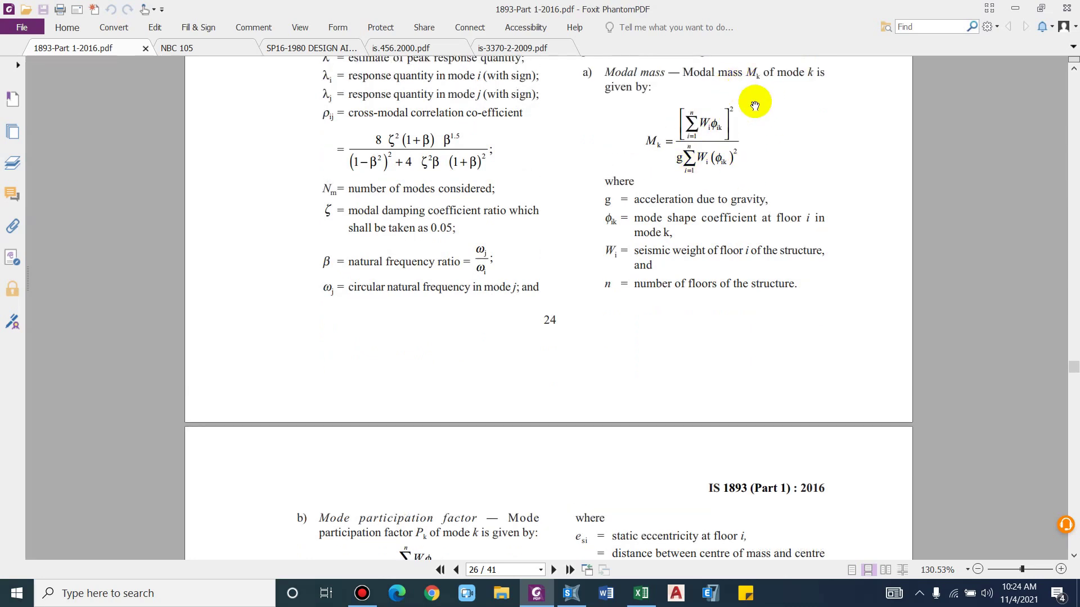
pyautogui.scroll(-9, 755, 101)
pyautogui.scroll(-2, 470, 304)
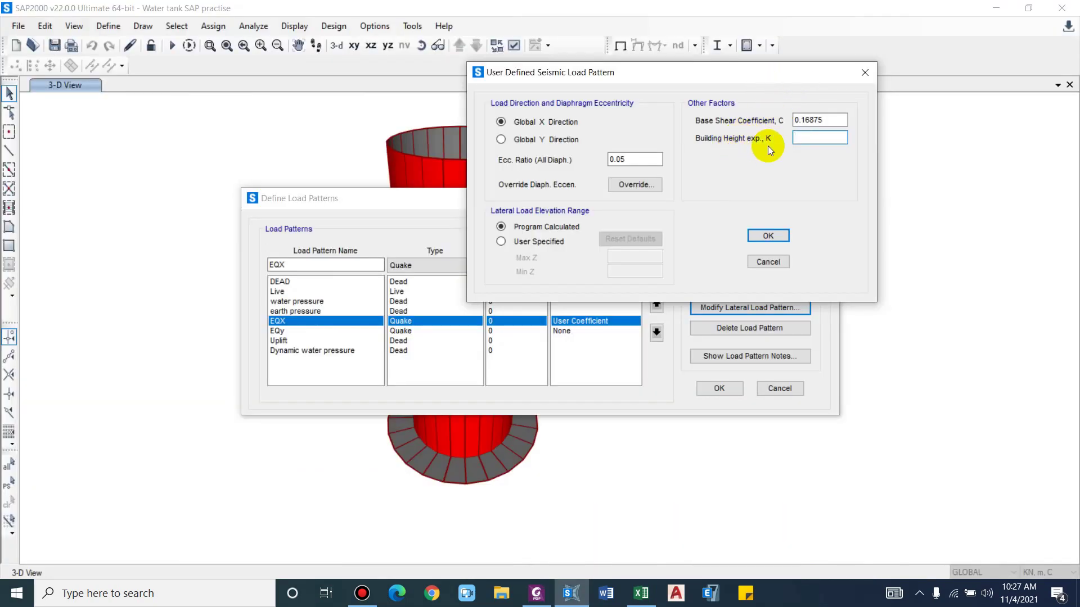
# Re-enter 2 as EQX's building height exponent K and accept the seismic settings with the program-calculated elevation range
pyautogui.write('2')
pyautogui.click(560, 241)
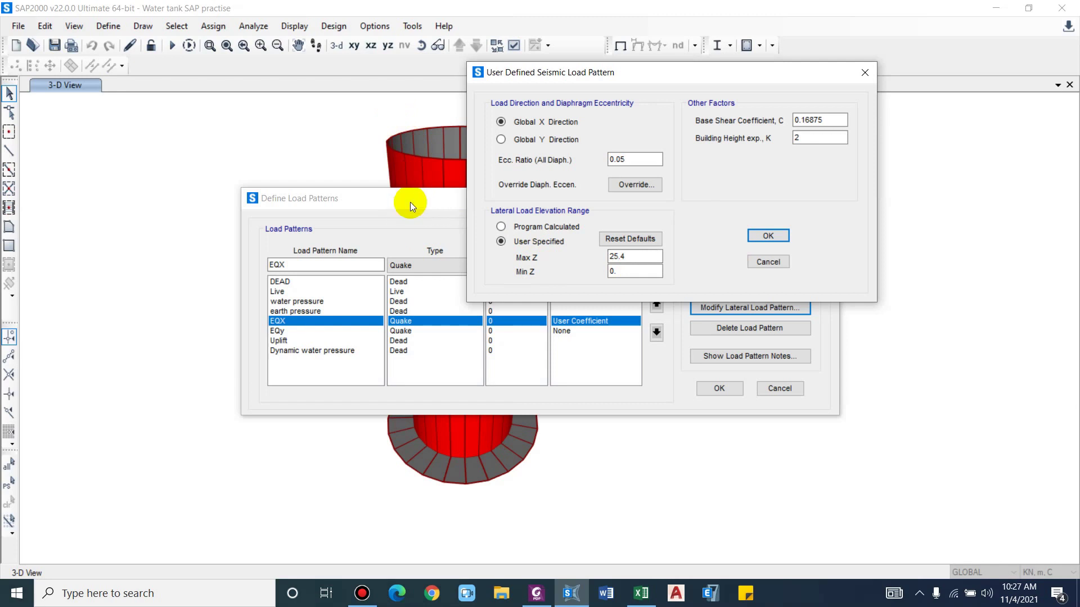
pyautogui.click(545, 228)
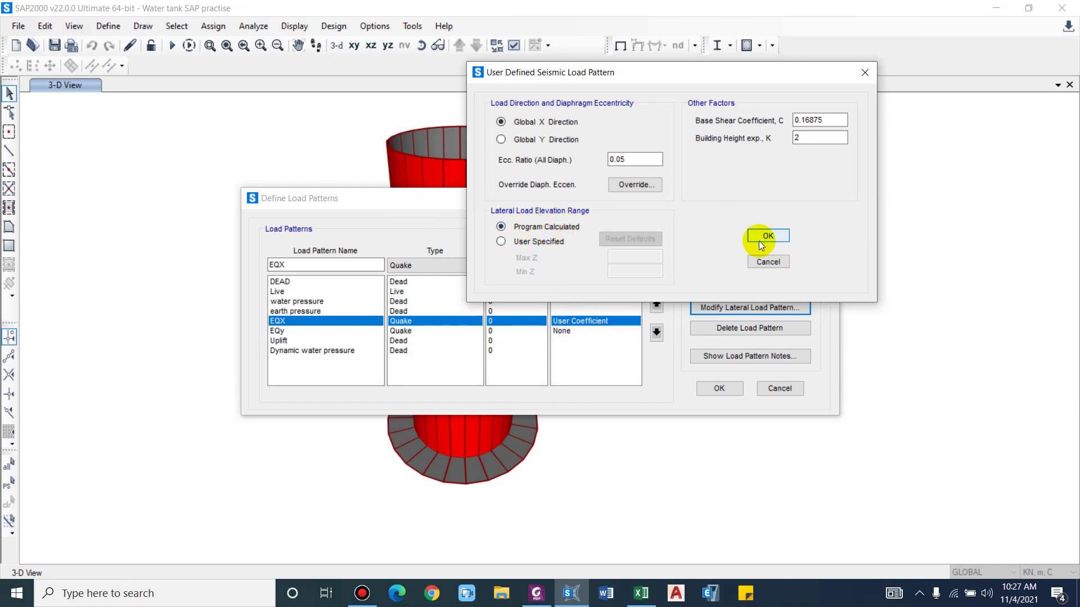
pyautogui.click(765, 236)
# Set the auto lateral load pattern of the EQy quake load pattern to User Coefficient
pyautogui.click(559, 331)
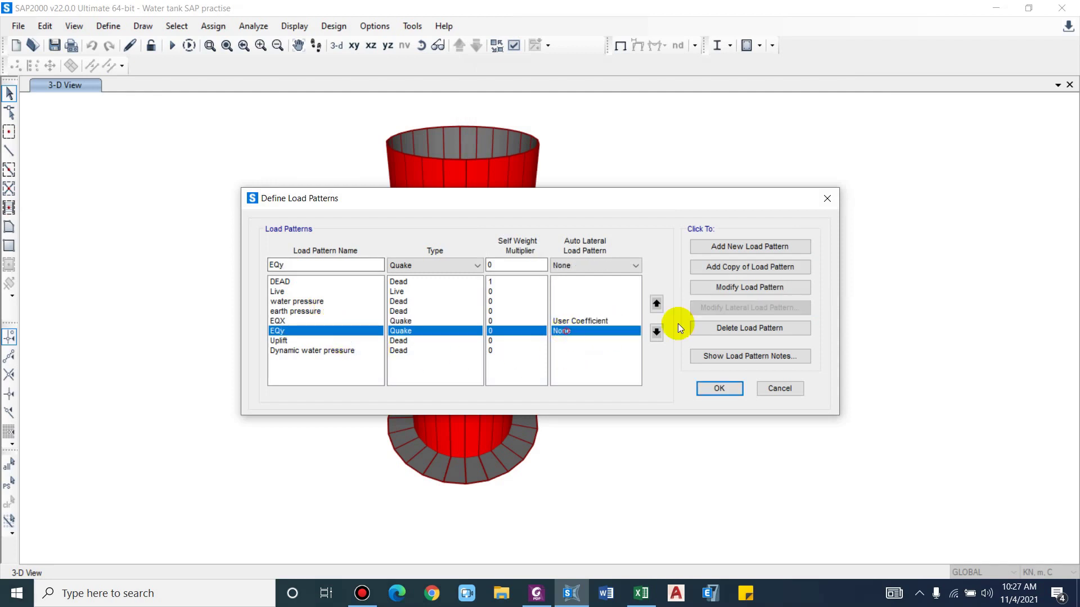
pyautogui.click(561, 267)
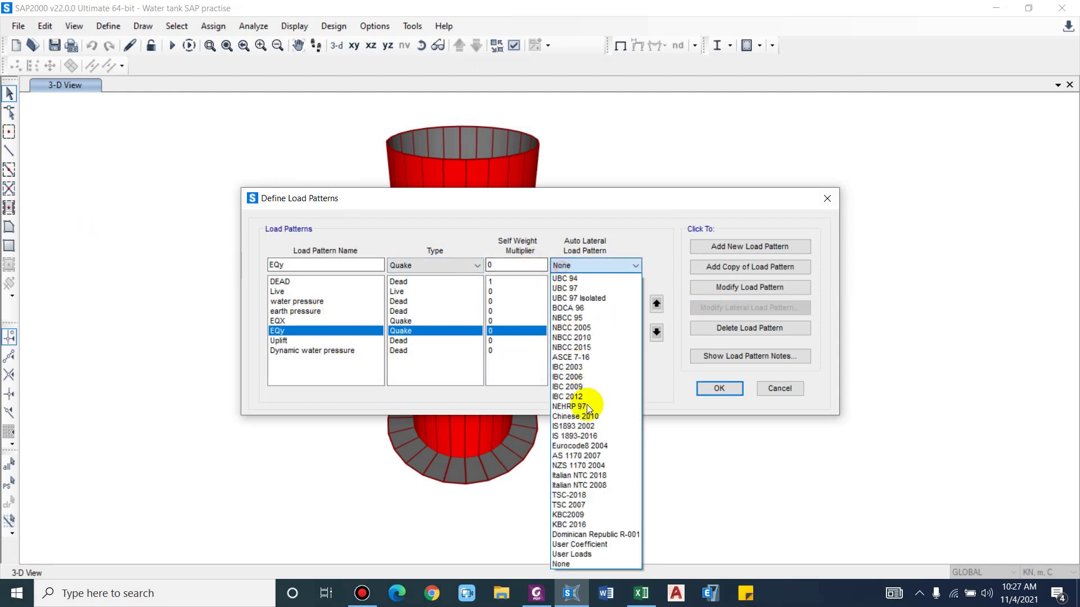
pyautogui.click(591, 544)
pyautogui.click(749, 287)
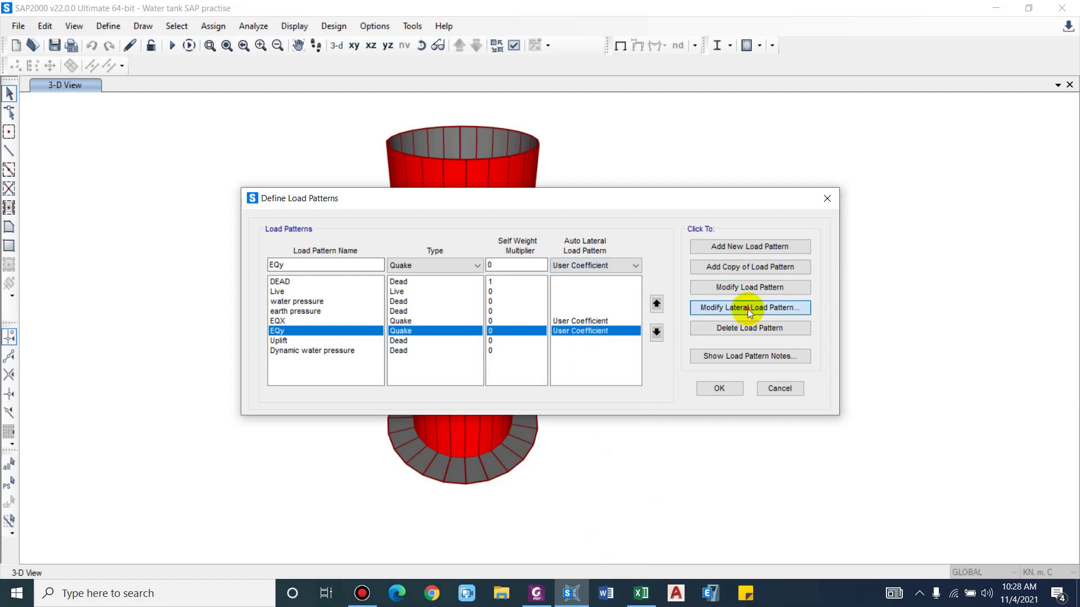
# Define EQy's lateral load in the Global Y direction with base shear coefficient 0.16875 and height exponent 2, and accept the load patterns
pyautogui.click(748, 309)
pyautogui.click(407, 260)
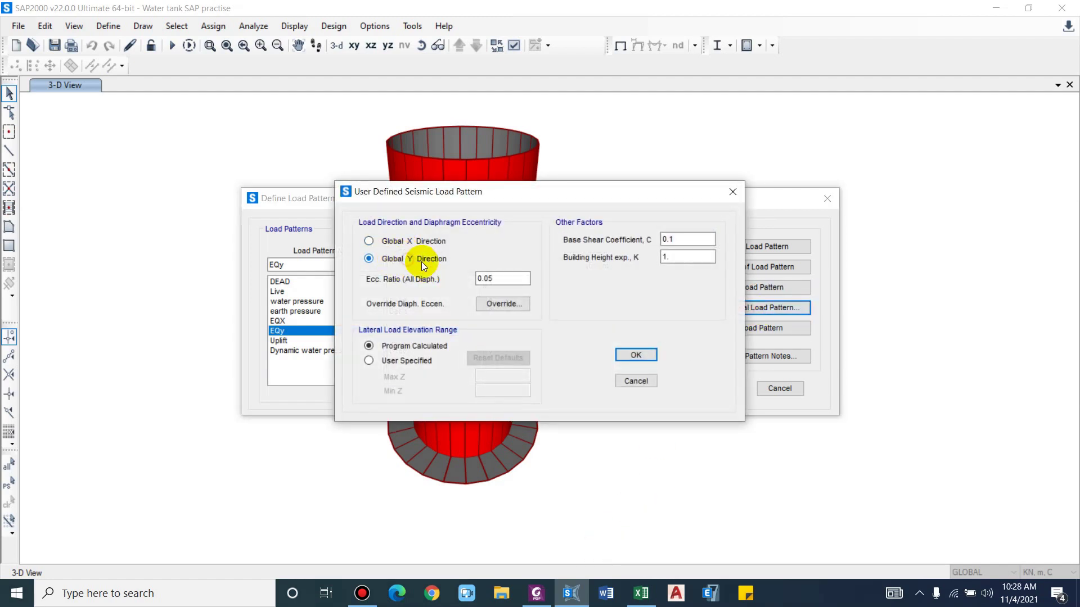
pyautogui.click(683, 239)
pyautogui.write('6875')
pyautogui.click(682, 254)
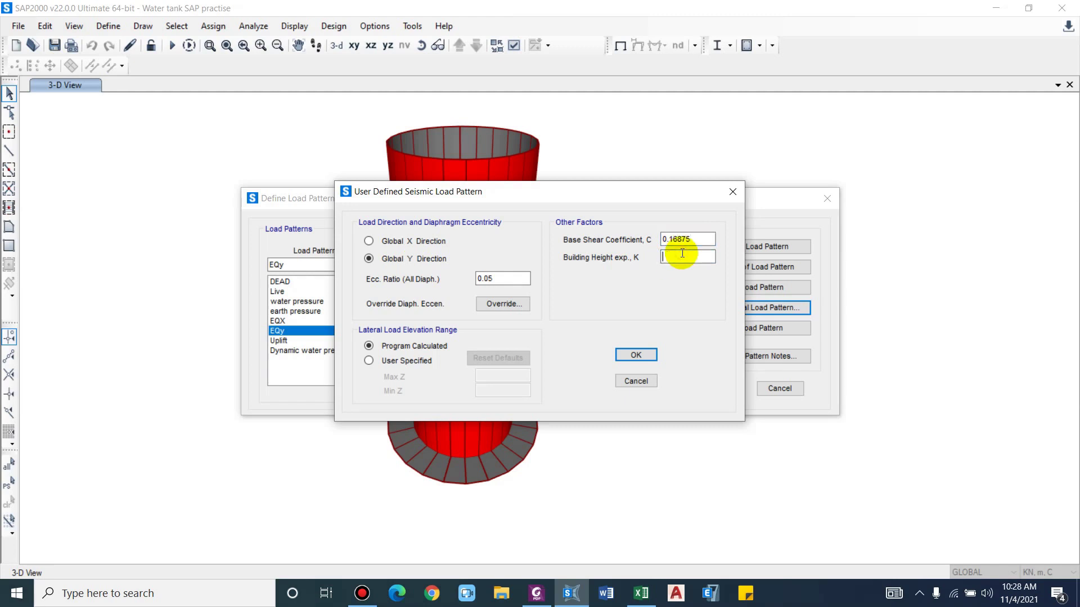
pyautogui.write('2')
pyautogui.click(637, 357)
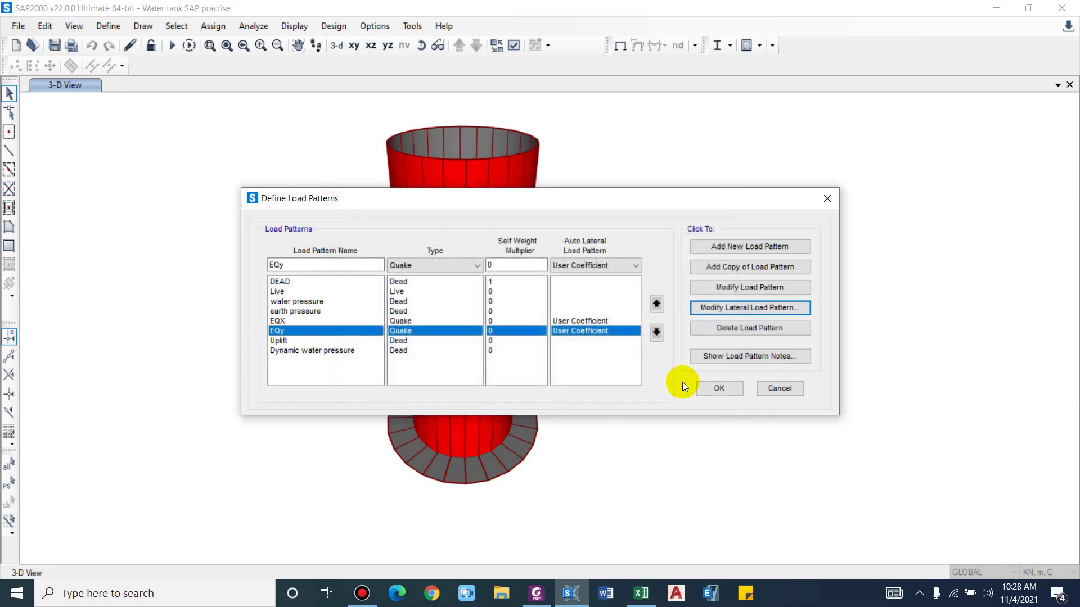
pyautogui.click(714, 388)
pyautogui.click(108, 26)
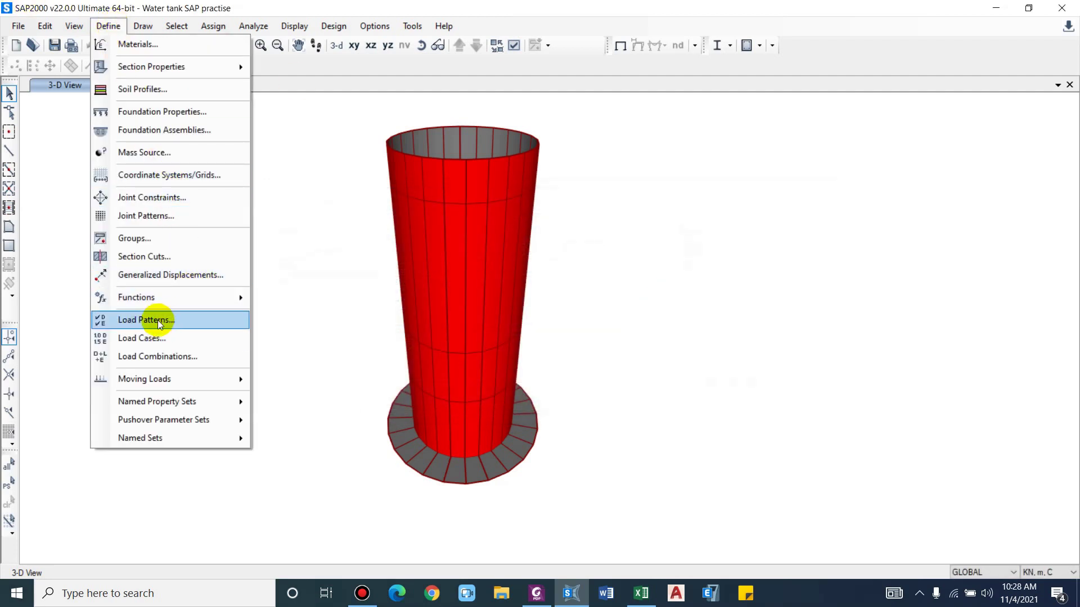
pyautogui.click(152, 356)
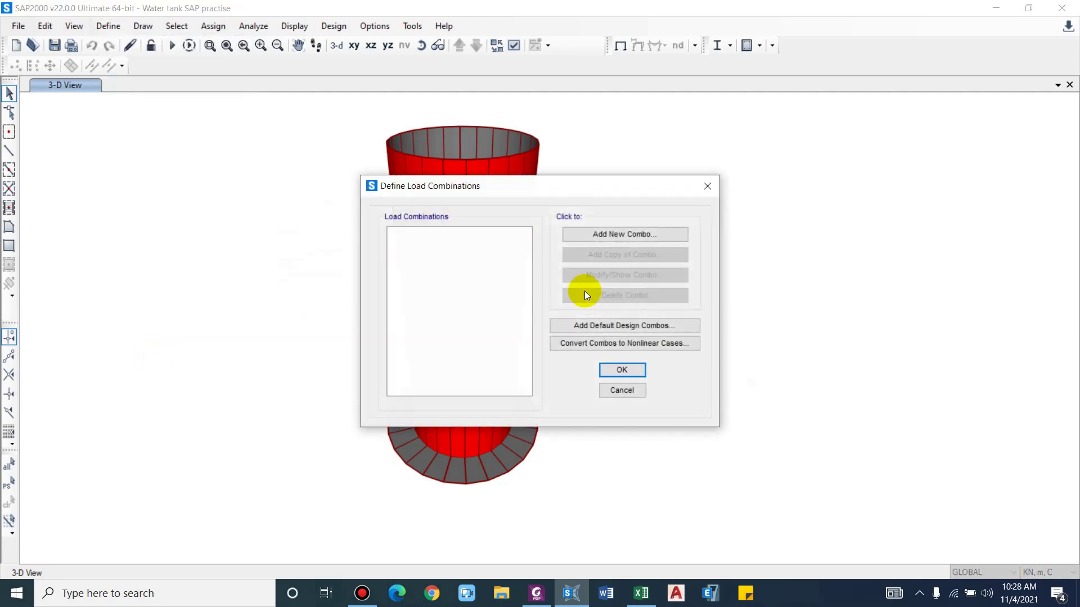
pyautogui.moveTo(495, 192); pyautogui.dragTo(781, 151)
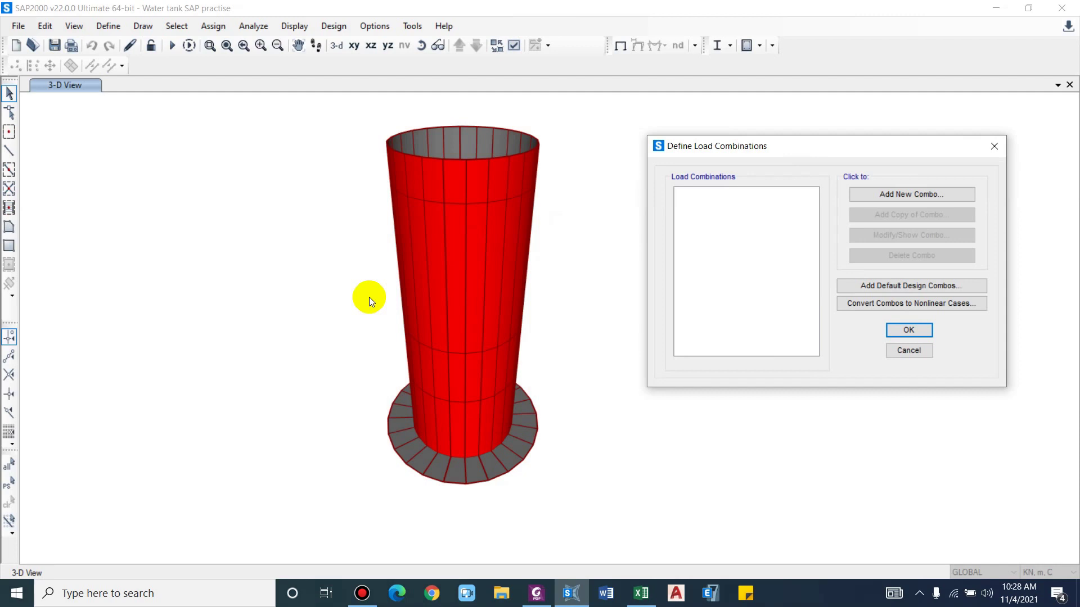
pyautogui.click(909, 351)
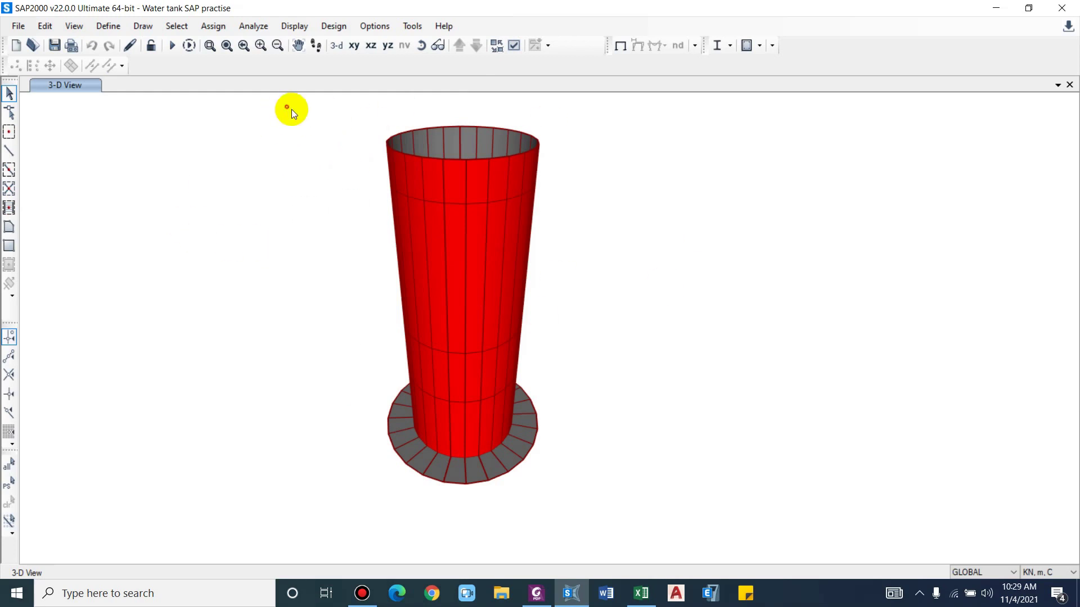
# Divide all areas of the tank model with the General Divide Tool based on selected points and frames, using a maximum object size of 0.5 m
pyautogui.moveTo(291, 108); pyautogui.dragTo(669, 496)
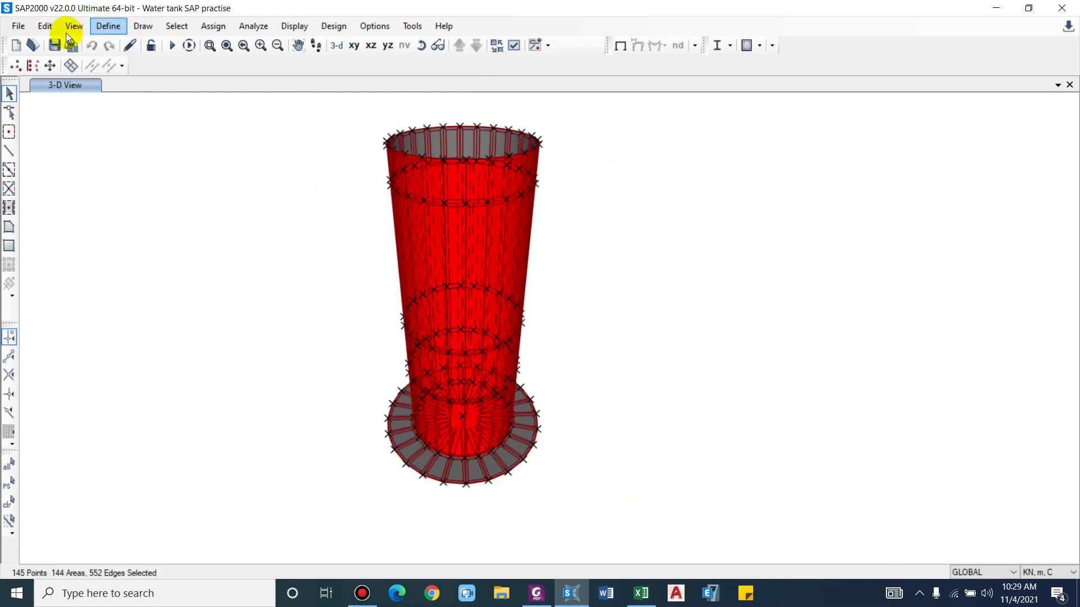
pyautogui.click(47, 26)
pyautogui.click(52, 27)
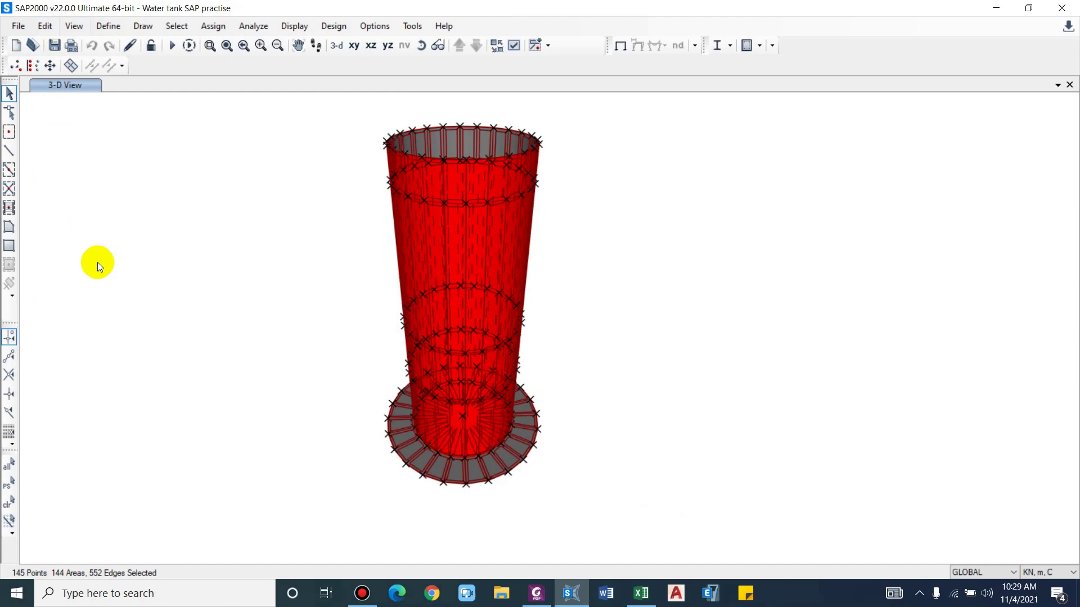
pyautogui.click(40, 28)
pyautogui.click(134, 294)
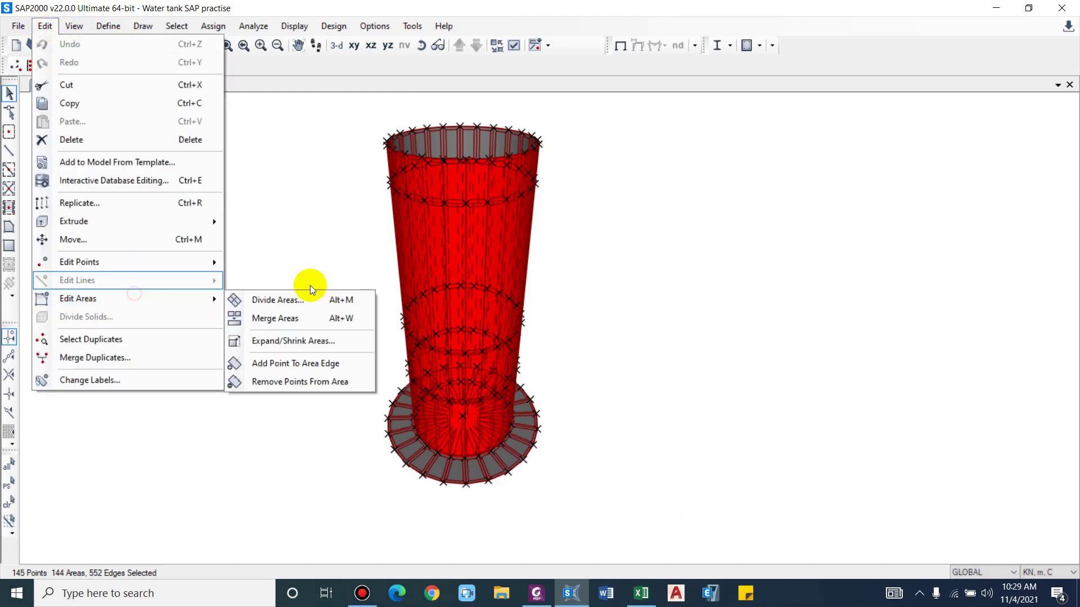
pyautogui.click(292, 304)
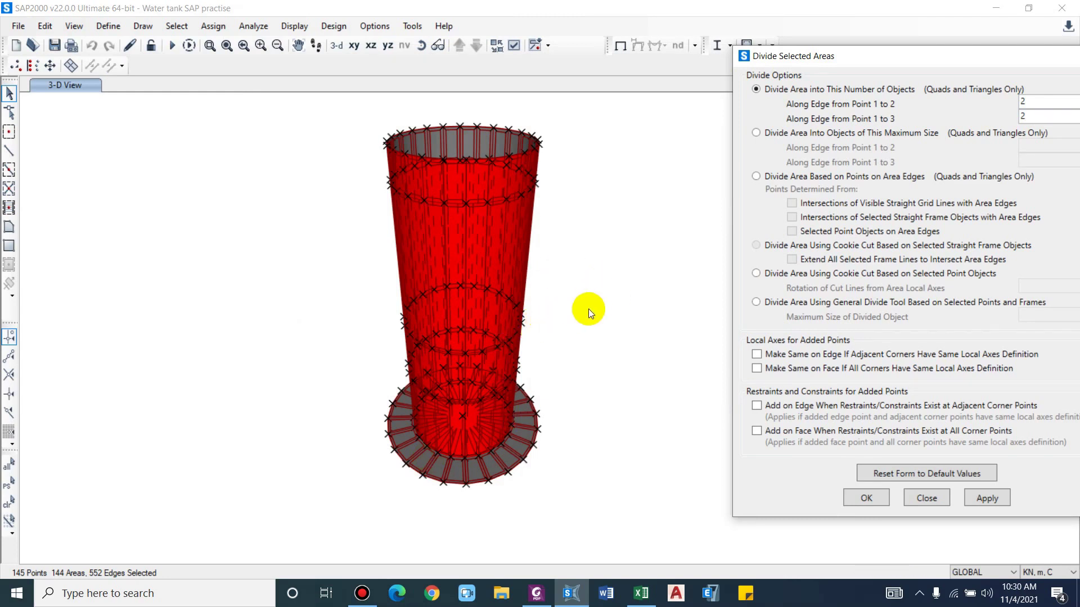
pyautogui.keyDown('shift'); pyautogui.moveTo(589, 309); pyautogui.dragTo(443, 298, button='middle'); pyautogui.keyUp('shift')
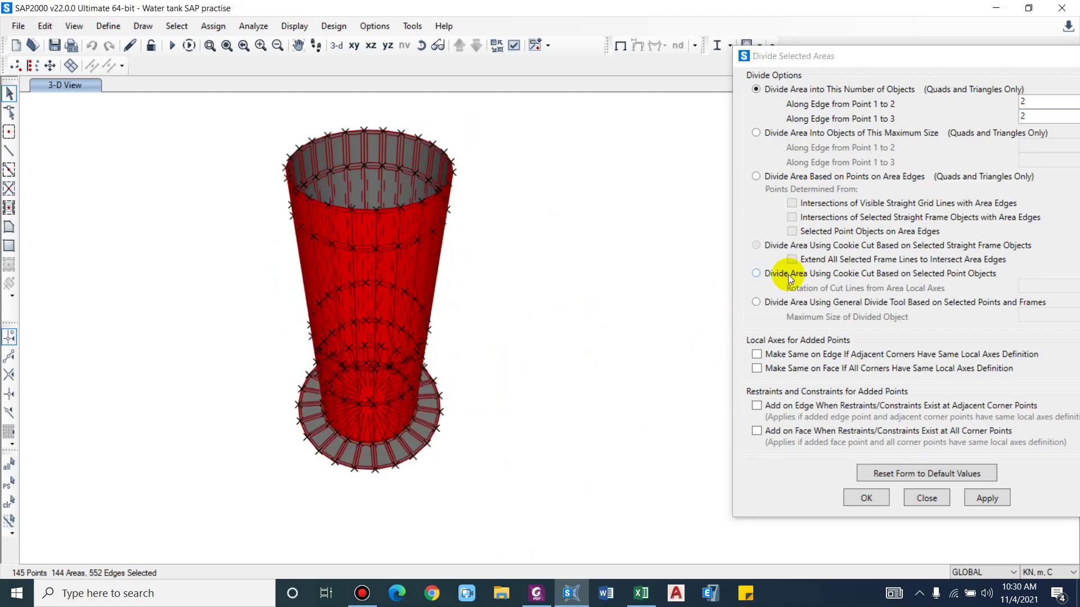
pyautogui.click(785, 302)
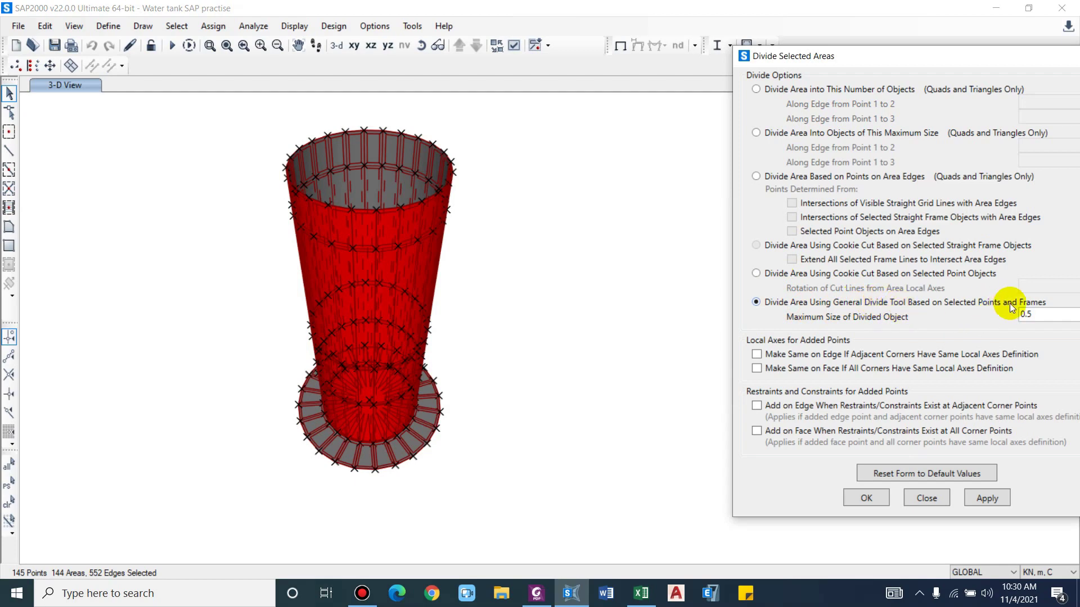
pyautogui.scroll(3, 366, 471)
pyautogui.scroll(1, 298, 360)
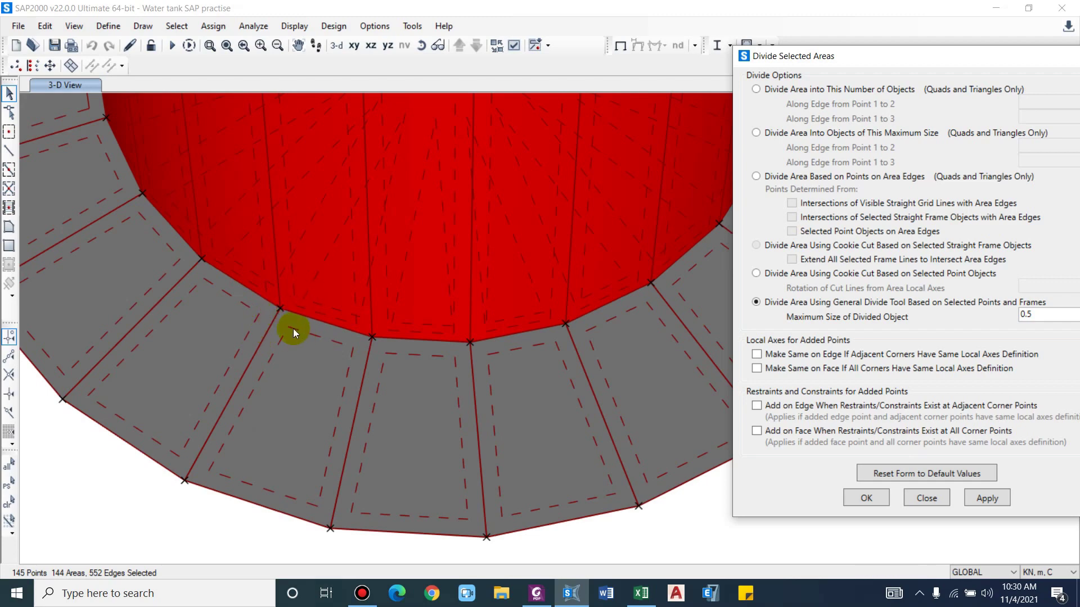
pyautogui.scroll(-2, 340, 350)
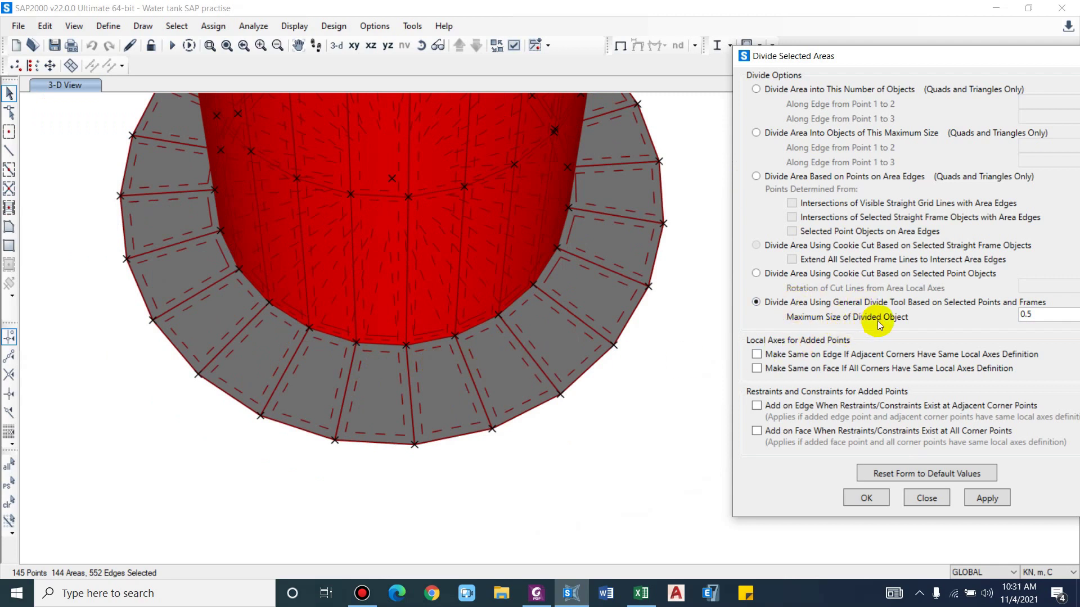
pyautogui.doubleClick(1048, 314)
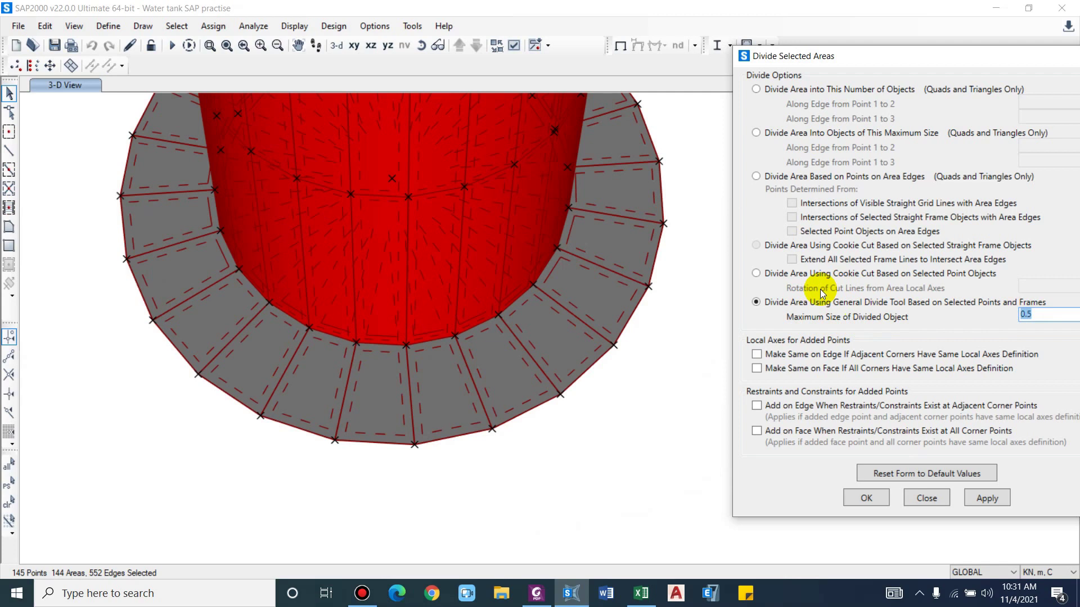
pyautogui.click(986, 499)
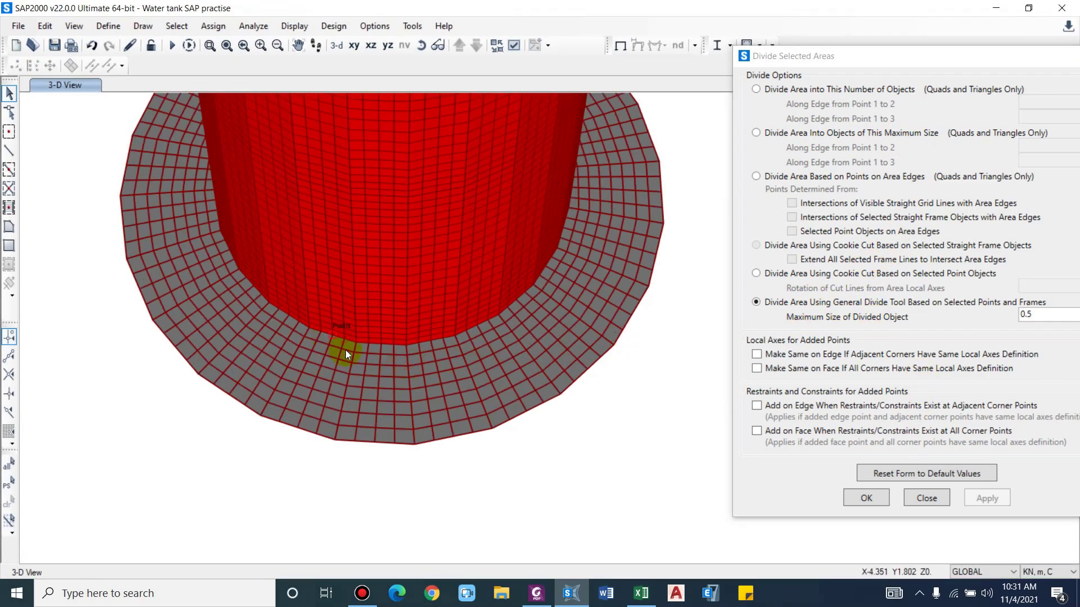
# Examine the divided mesh along the junction of tank wall and base slab, from outside and inside the tank
pyautogui.scroll(6, 349, 351)
pyautogui.scroll(-8, 335, 322)
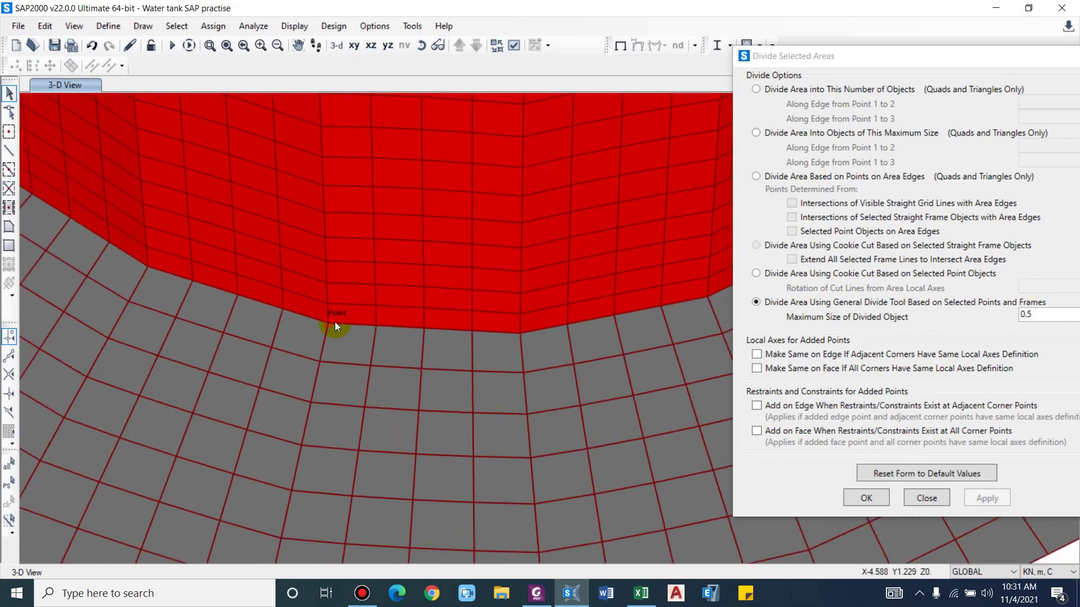
pyautogui.keyDown('shift'); pyautogui.moveTo(461, 244); pyautogui.dragTo(489, 400, button='middle'); pyautogui.keyUp('shift')
pyautogui.scroll(5, 421, 172)
pyautogui.keyDown('shift'); pyautogui.moveTo(420, 180); pyautogui.dragTo(313, 337, button='middle'); pyautogui.keyUp('shift')
pyautogui.scroll(6, 314, 339)
pyautogui.scroll(4, 468, 335)
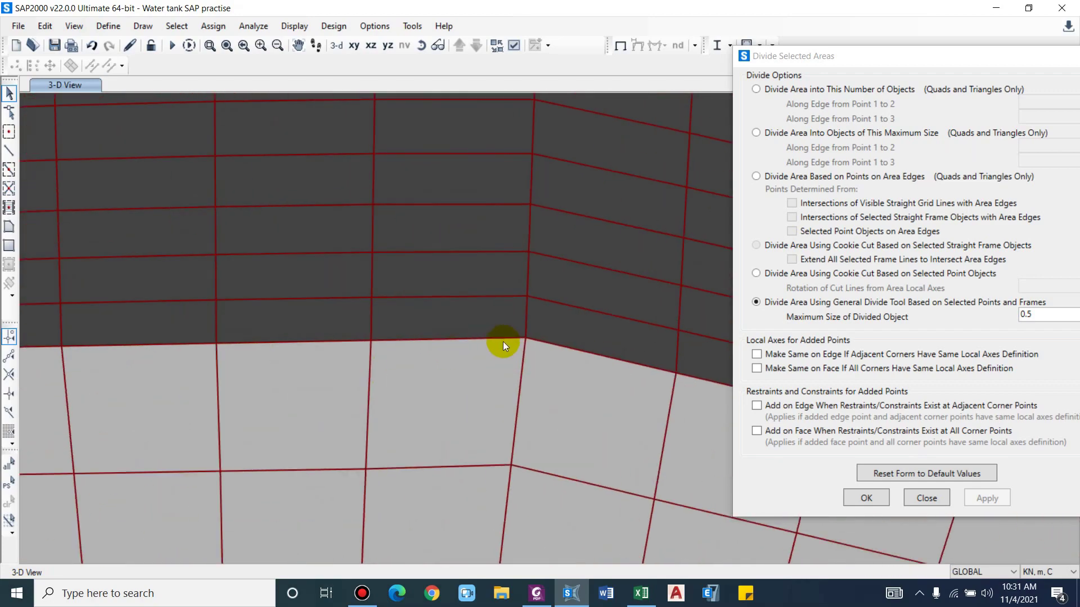
# Pick joints along the inner edge of the wall to check that the wall and base slab meshes share the same points
pyautogui.click(492, 355)
pyautogui.click(465, 348)
pyautogui.click(367, 344)
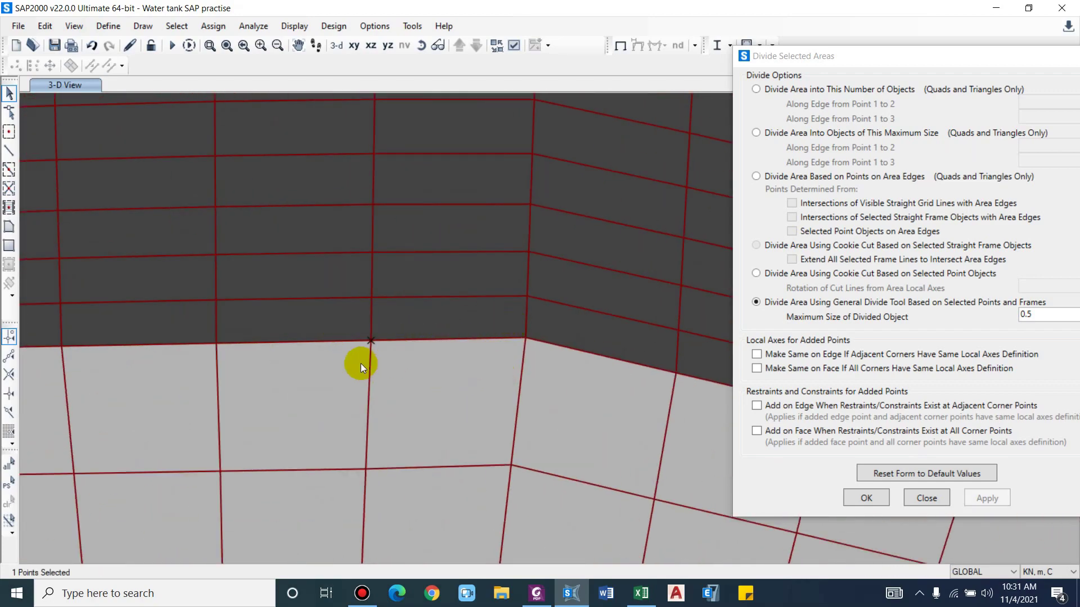
pyautogui.click(370, 342)
pyautogui.click(520, 334)
pyautogui.scroll(-8, 423, 319)
pyautogui.scroll(6, 499, 294)
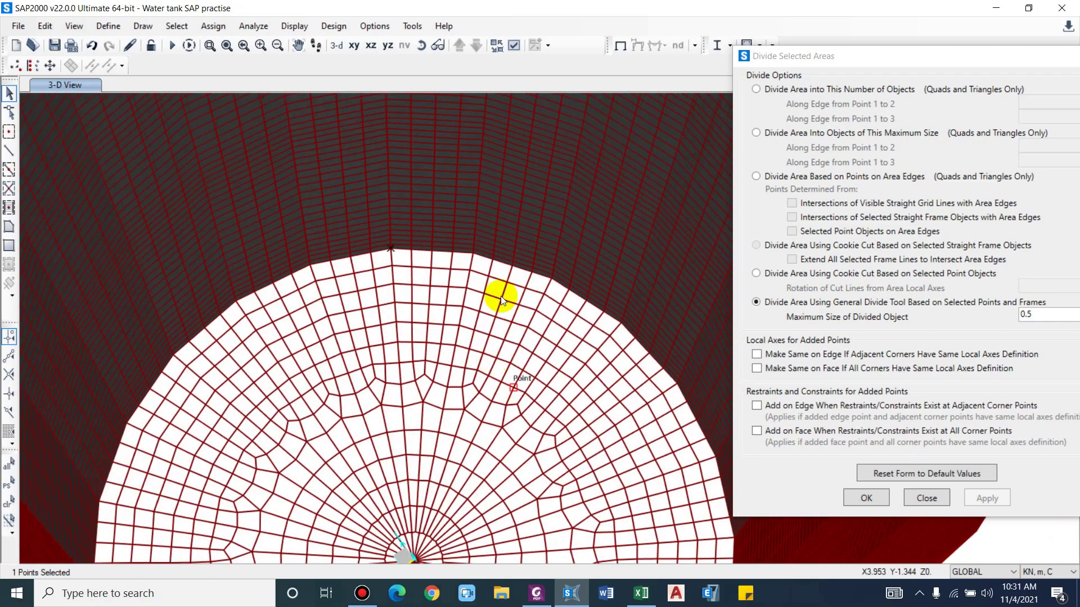
pyautogui.click(478, 234)
pyautogui.scroll(4, 448, 225)
pyautogui.click(444, 235)
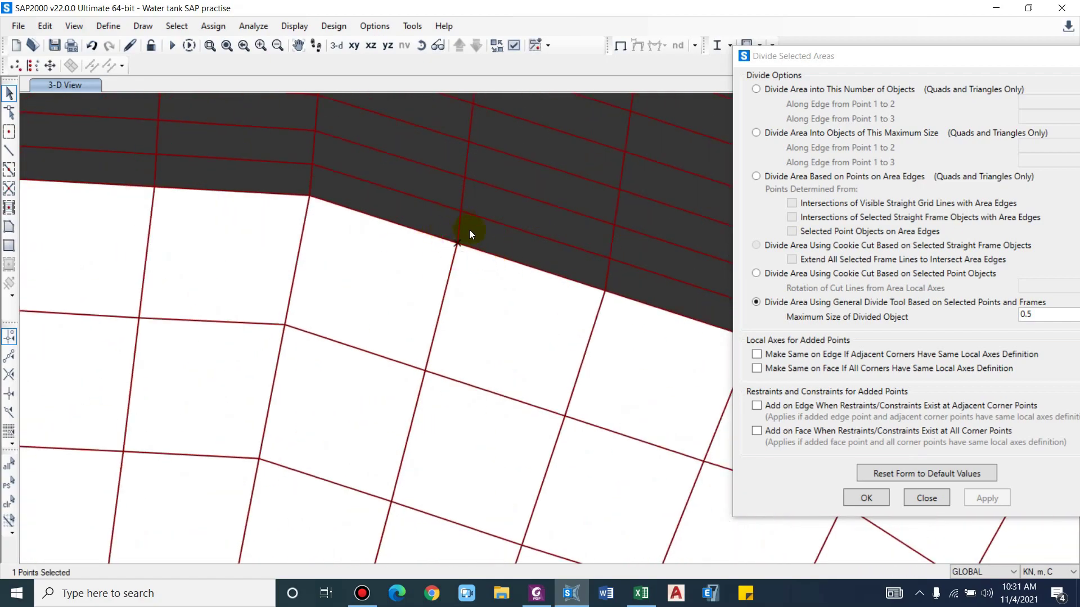
pyautogui.scroll(-10, 463, 232)
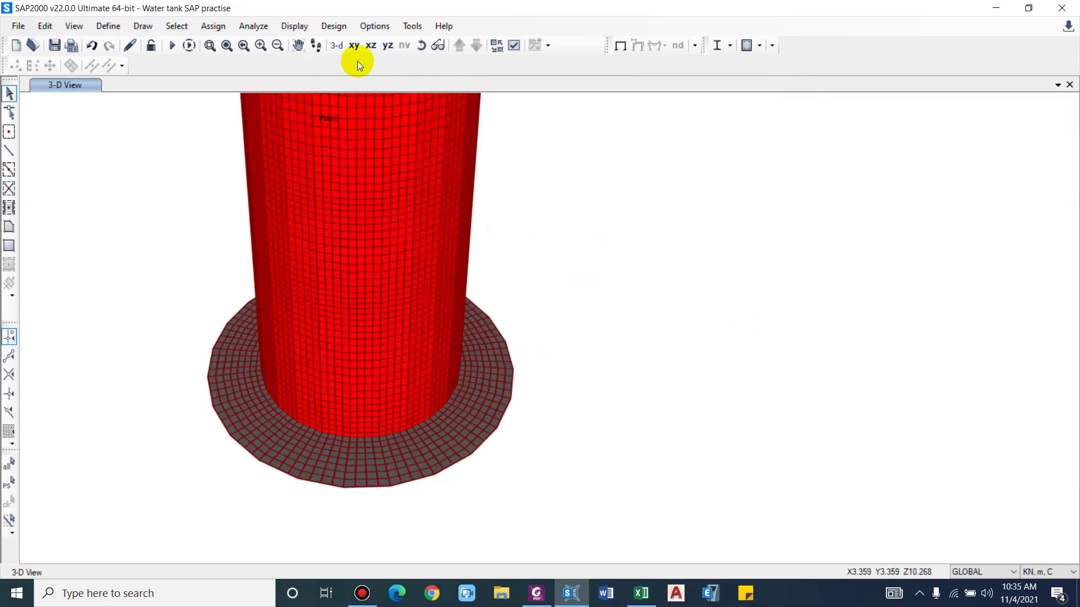
# Show the X-Y plane at Z=0 and select the whole base slab with all its joints and areas
pyautogui.click(357, 49)
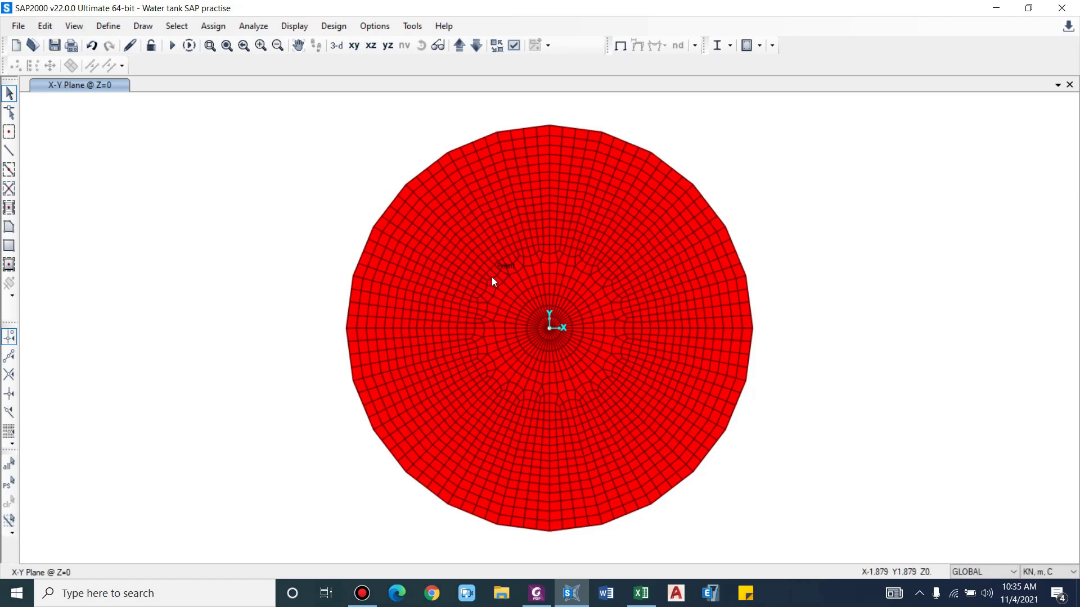
pyautogui.scroll(-3, 492, 277)
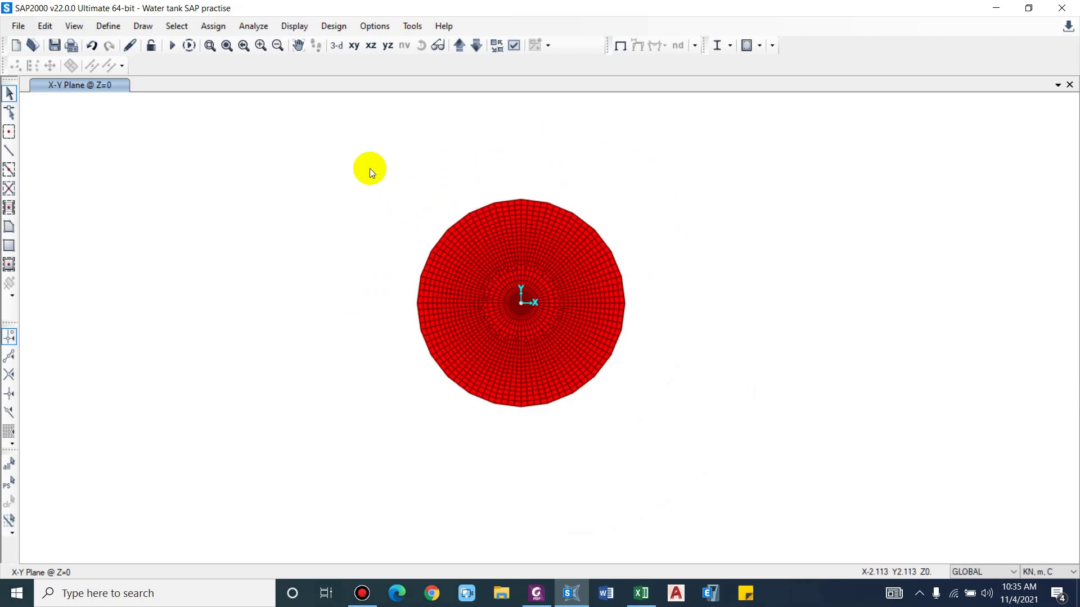
pyautogui.moveTo(319, 118); pyautogui.dragTo(738, 470)
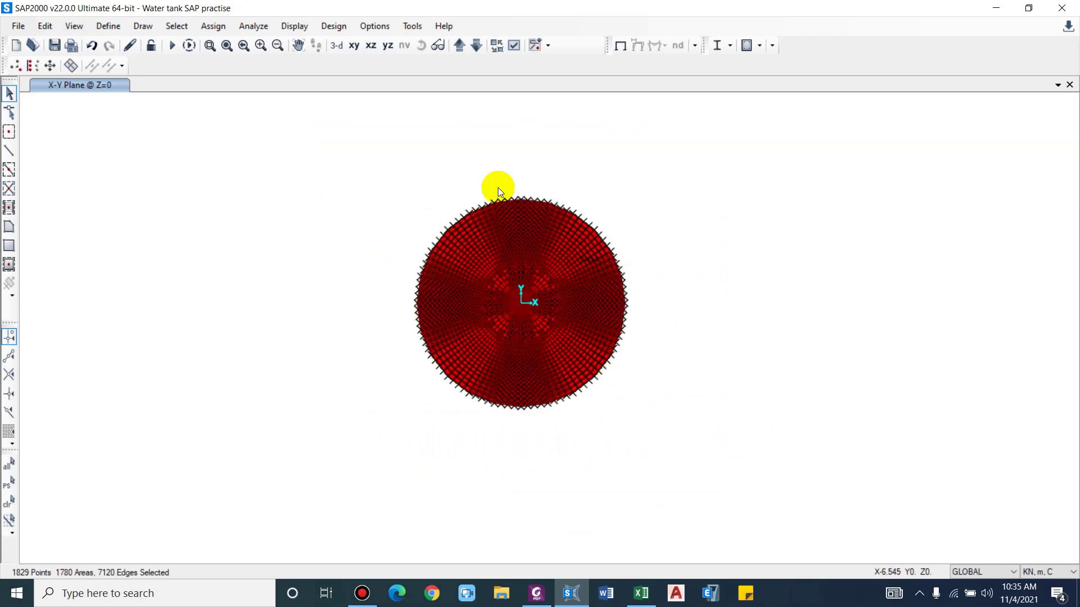
pyautogui.scroll(3, 556, 254)
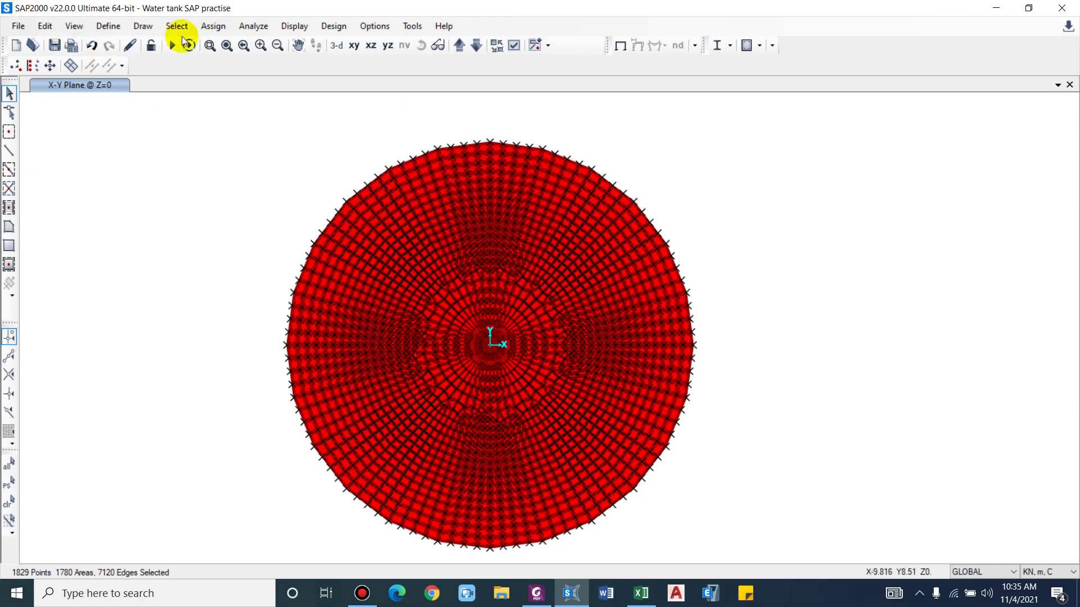
pyautogui.click(214, 26)
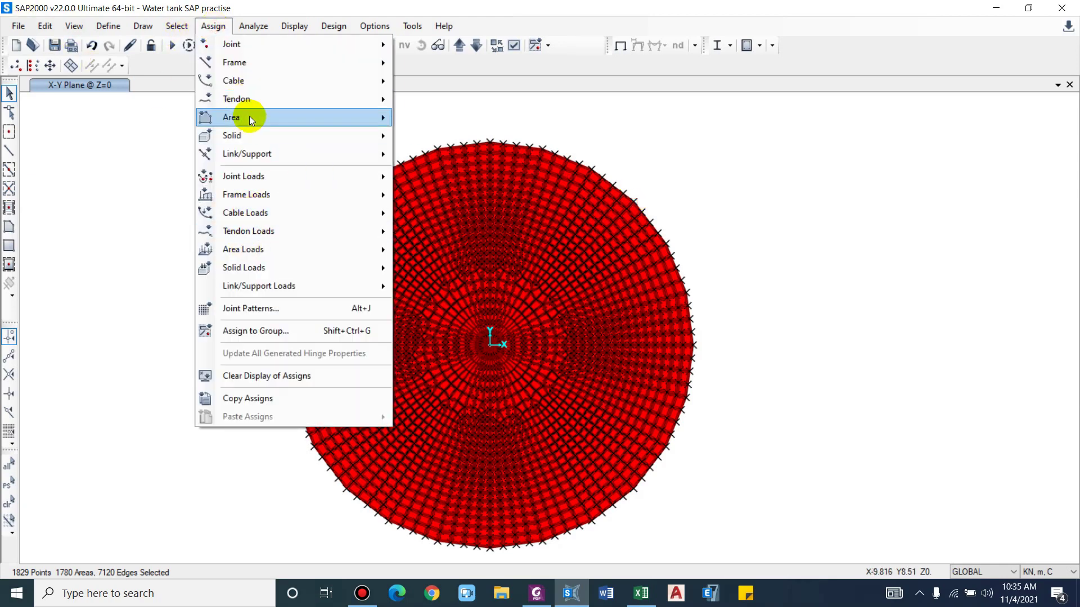
pyautogui.moveTo(248, 116)
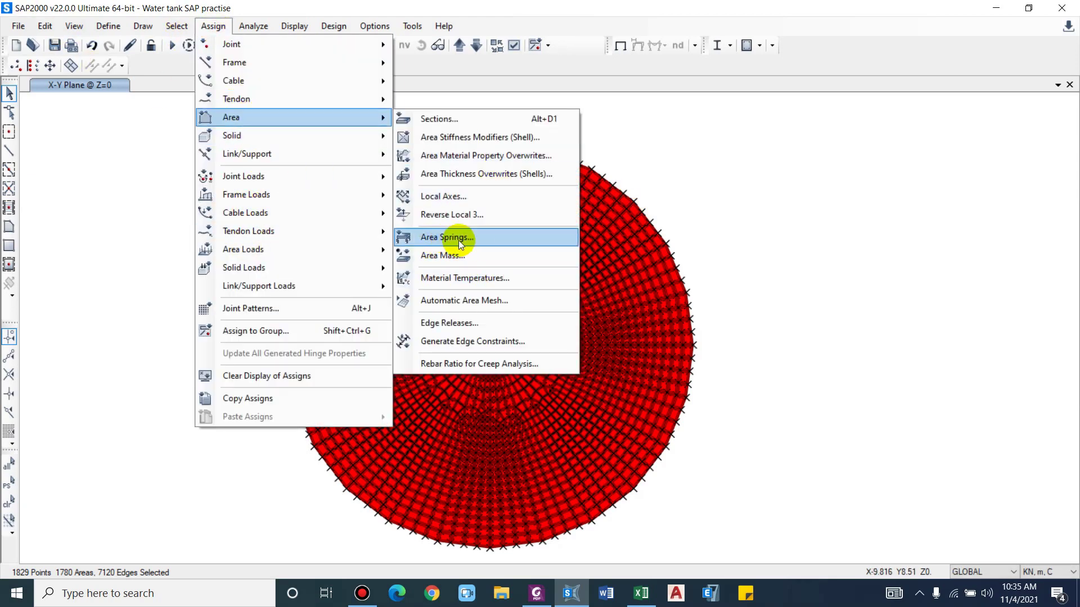
pyautogui.moveTo(259, 49)
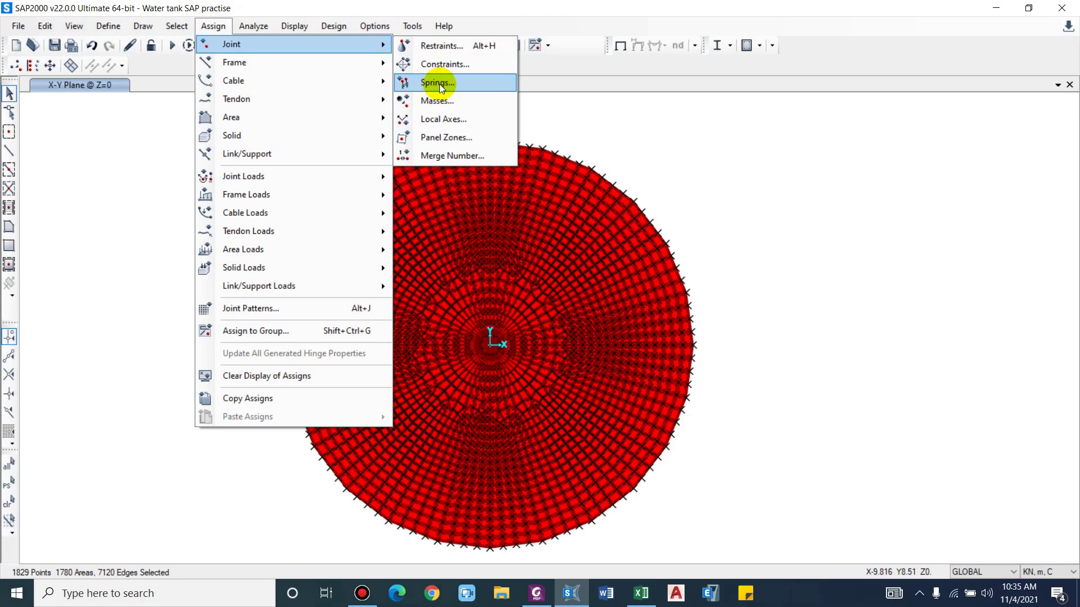
pyautogui.click(726, 174)
pyautogui.scroll(5, 585, 304)
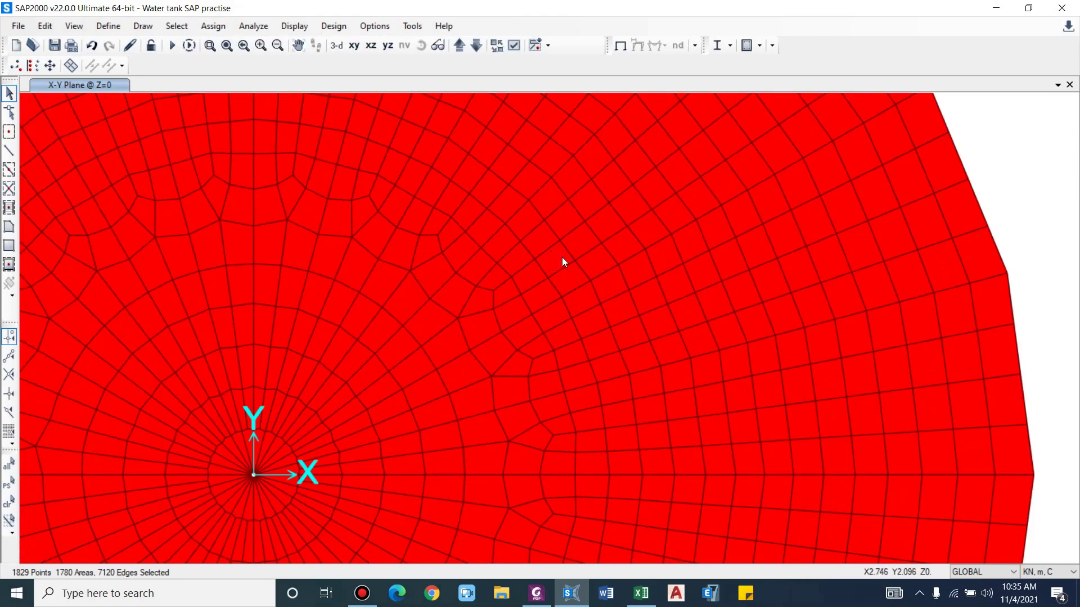
pyautogui.scroll(-5, 647, 248)
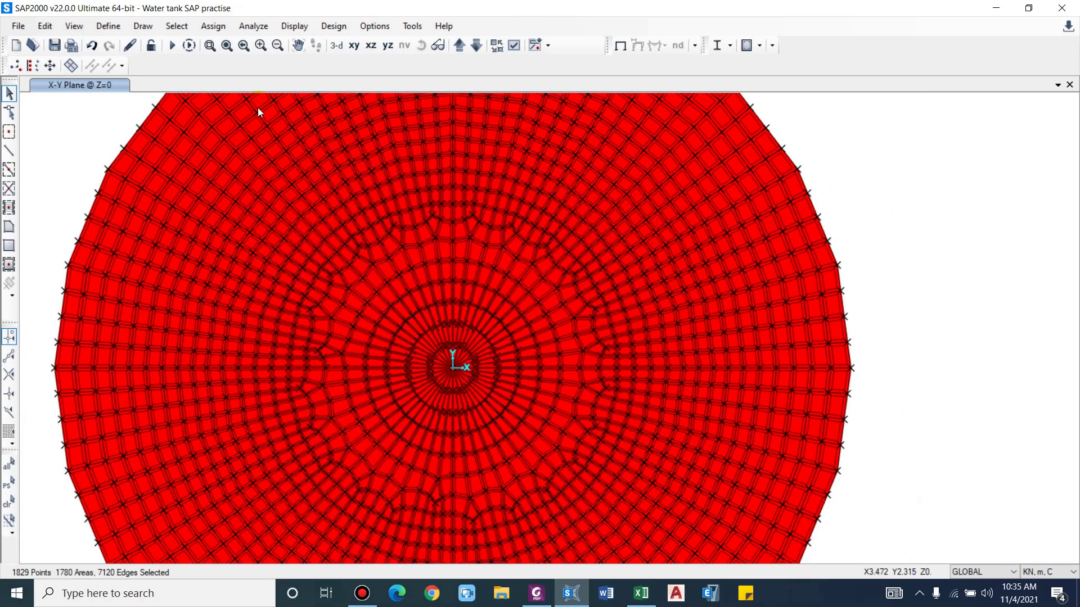
# Start an area spring assignment for the selected base slab and set the simple spring stiffness per unit area to 24000 kN/m/m²
pyautogui.click(213, 26)
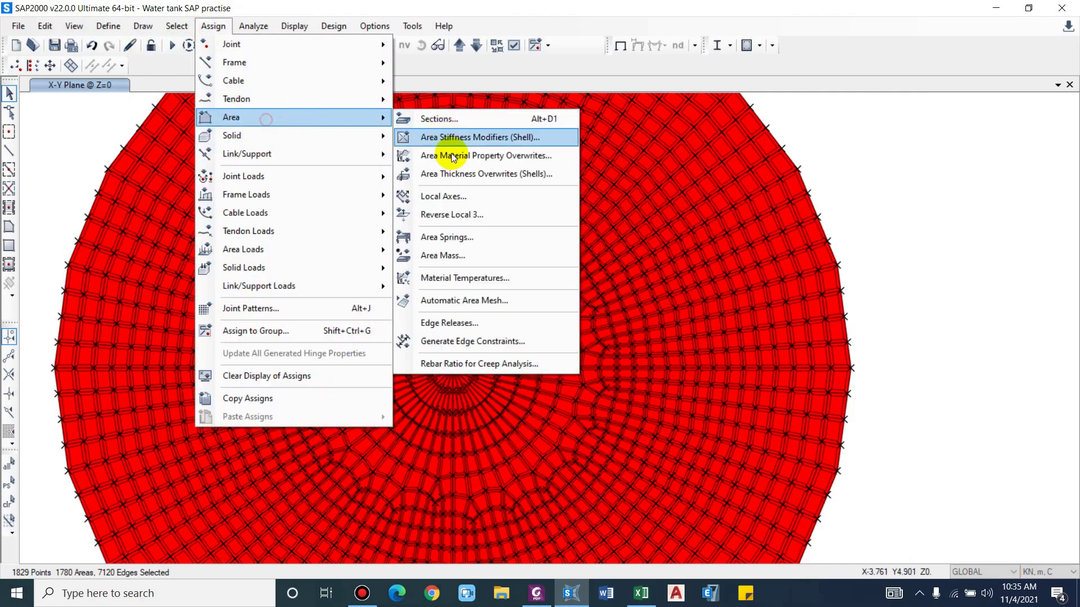
pyautogui.click(457, 245)
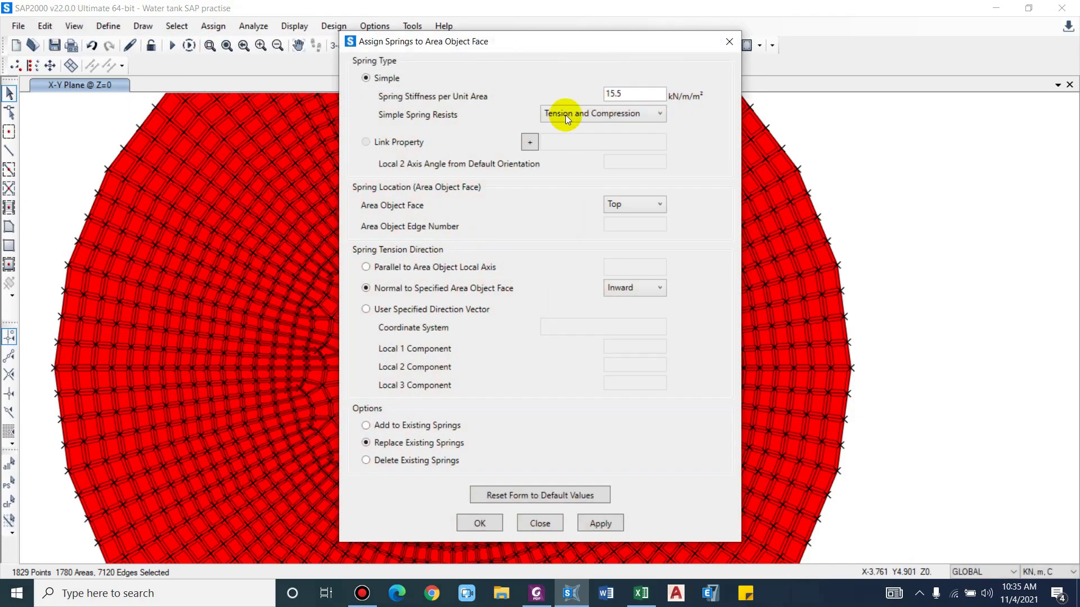
pyautogui.moveTo(524, 38); pyautogui.dragTo(847, 41)
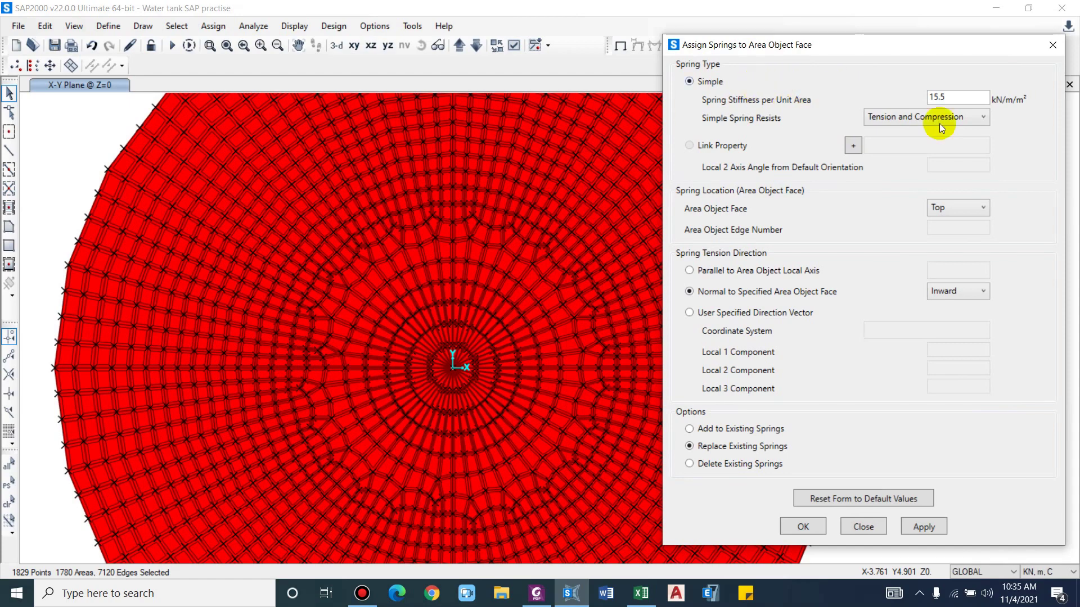
pyautogui.doubleClick(969, 99)
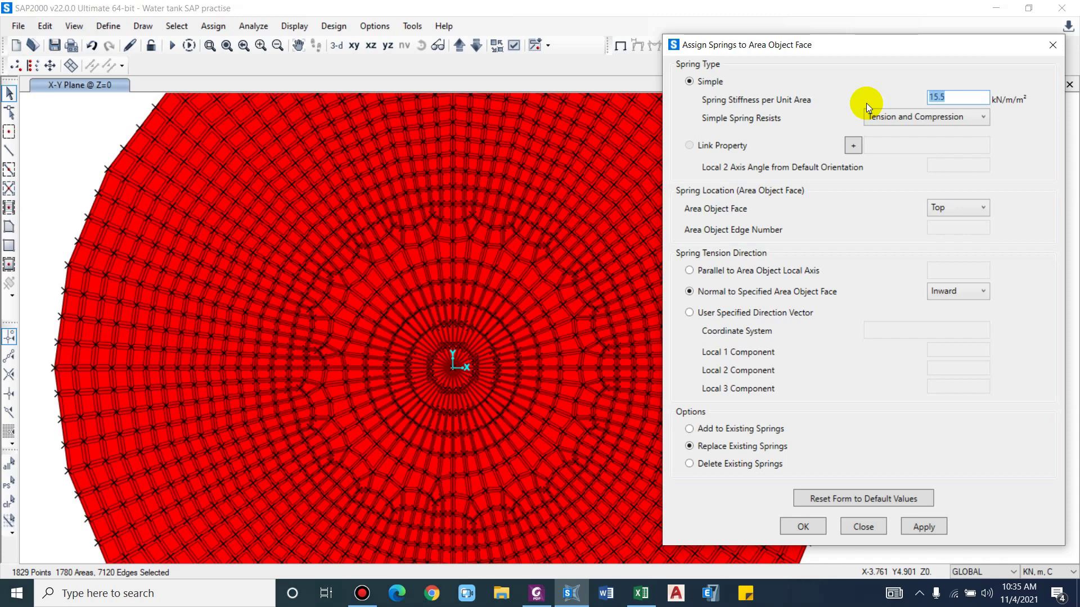
pyautogui.write('200*')
pyautogui.write('3*')
pyautogui.write('1/25')
pyautogui.press('Return')
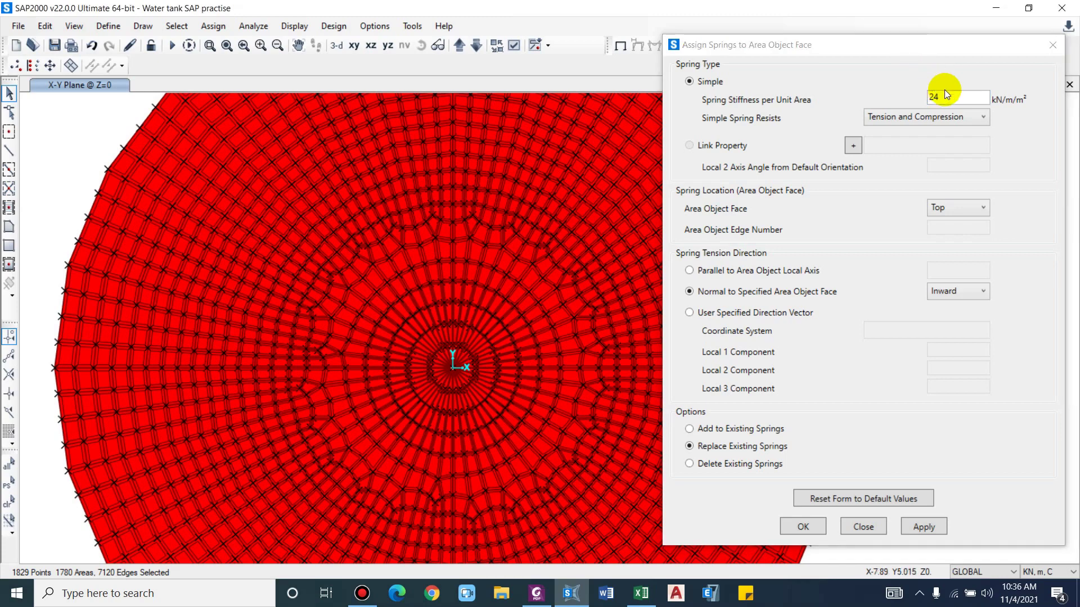
pyautogui.click(945, 98)
pyautogui.write('*1000')
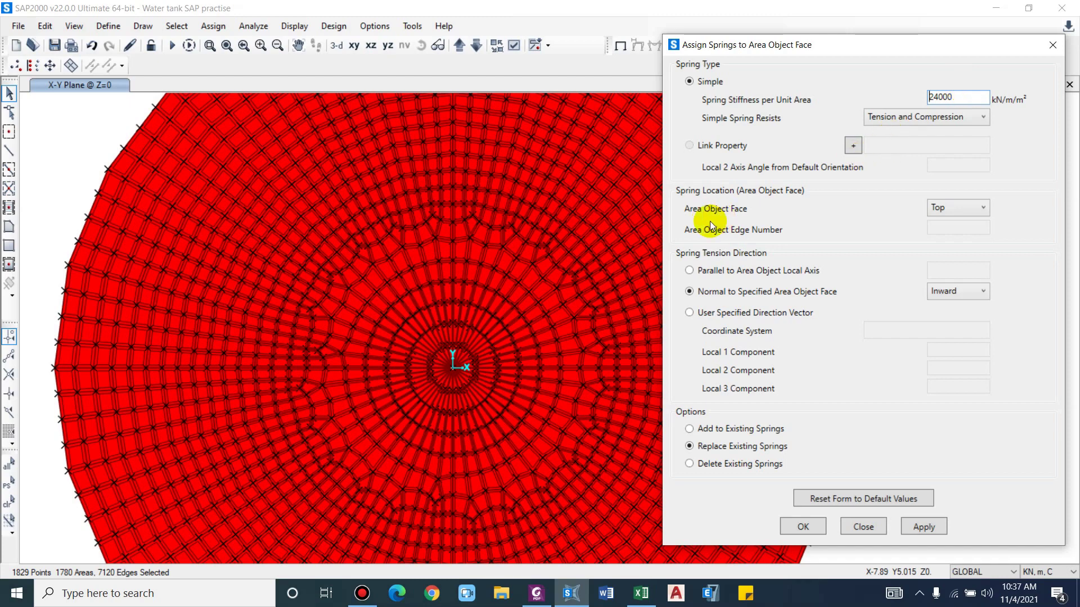
# Examine the selected base slab in 3D from below and above to identify its faces for the spring location
pyautogui.click(339, 45)
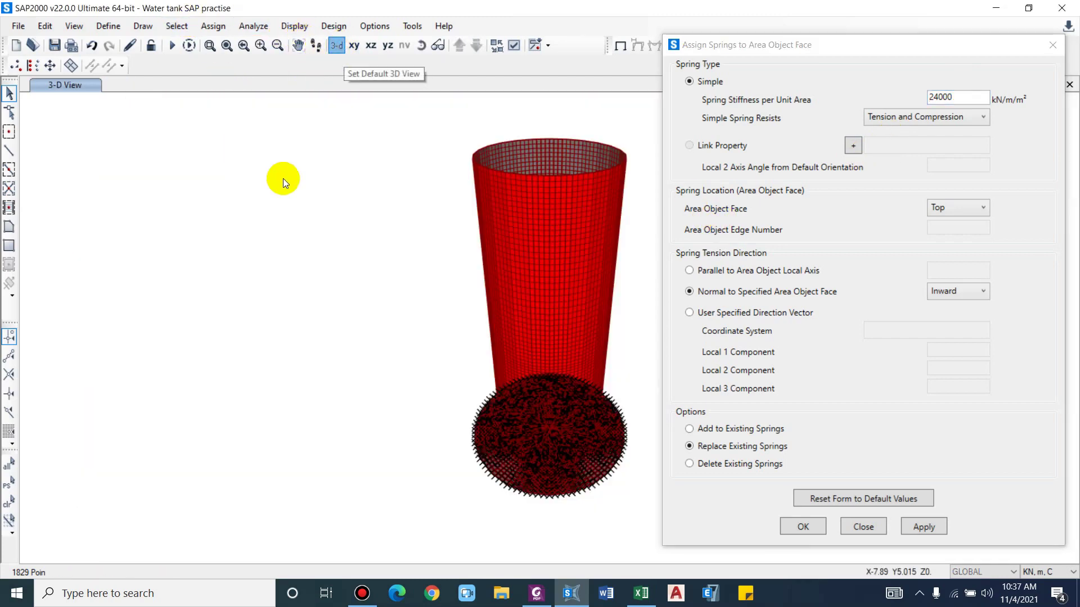
pyautogui.scroll(5, 582, 254)
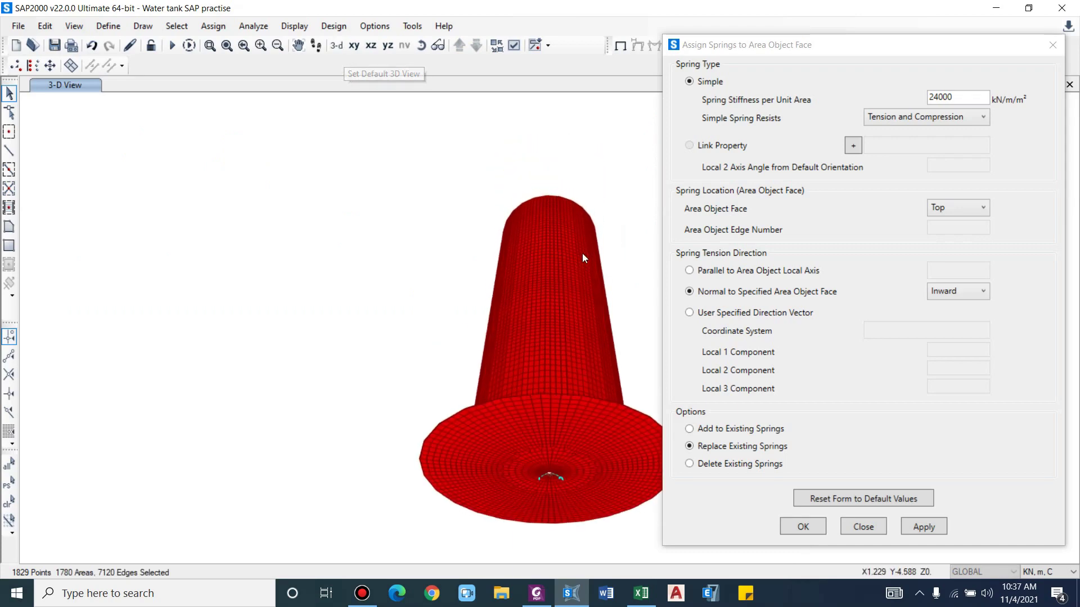
pyautogui.scroll(2, 535, 407)
pyautogui.scroll(3, 227, 339)
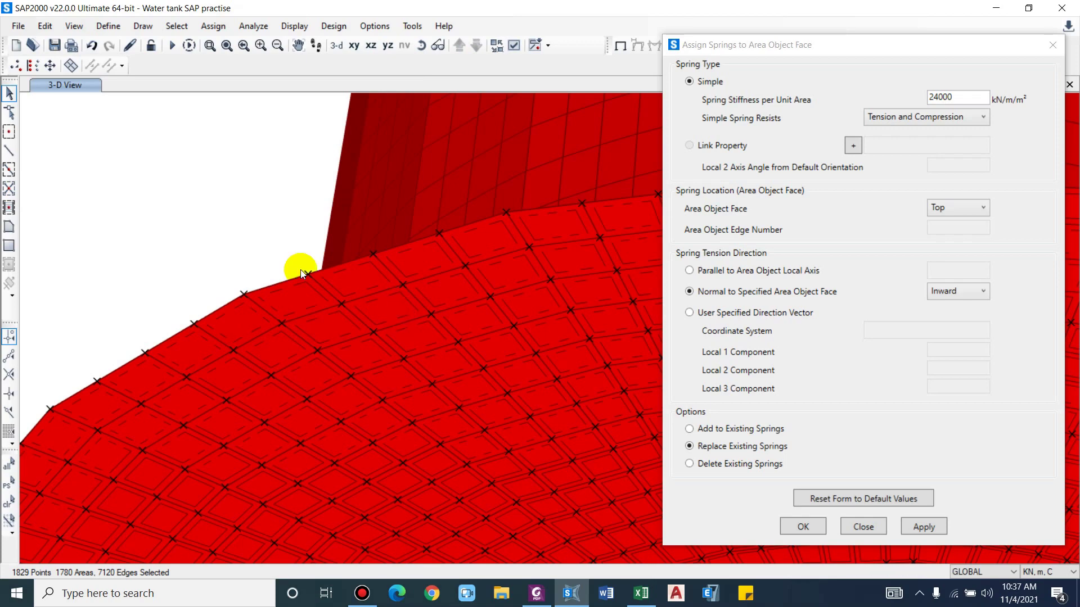
pyautogui.keyDown('shift'); pyautogui.moveTo(286, 266); pyautogui.dragTo(342, 166, button='middle'); pyautogui.keyUp('shift')
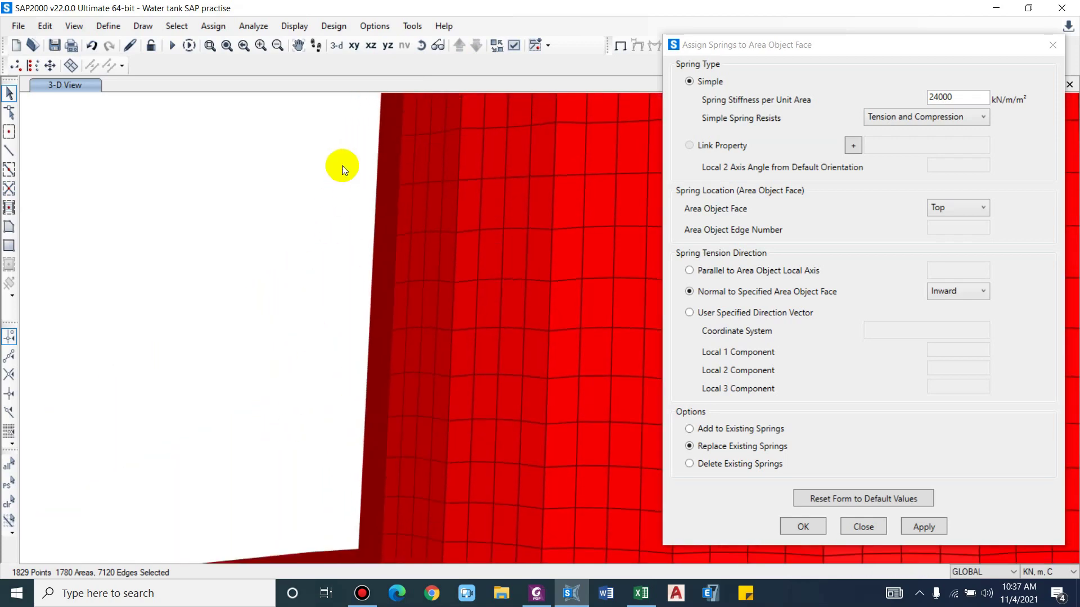
pyautogui.keyDown('shift'); pyautogui.moveTo(314, 292); pyautogui.dragTo(287, 451, button='middle'); pyautogui.keyUp('shift')
pyautogui.scroll(3, 332, 404)
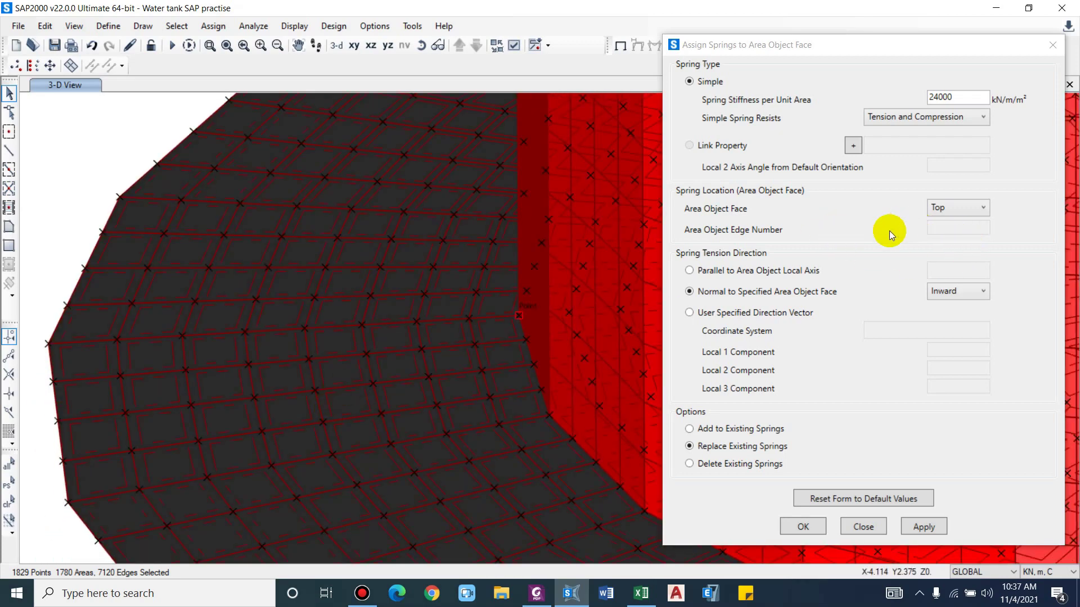
pyautogui.scroll(-3, 369, 338)
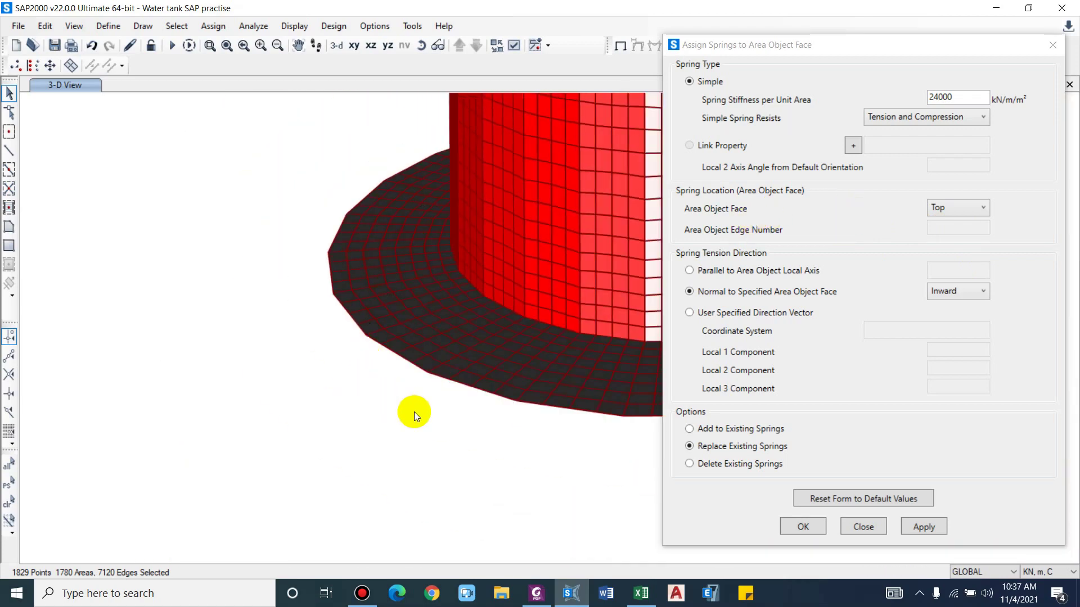
pyautogui.scroll(1, 414, 412)
pyautogui.scroll(3, 362, 318)
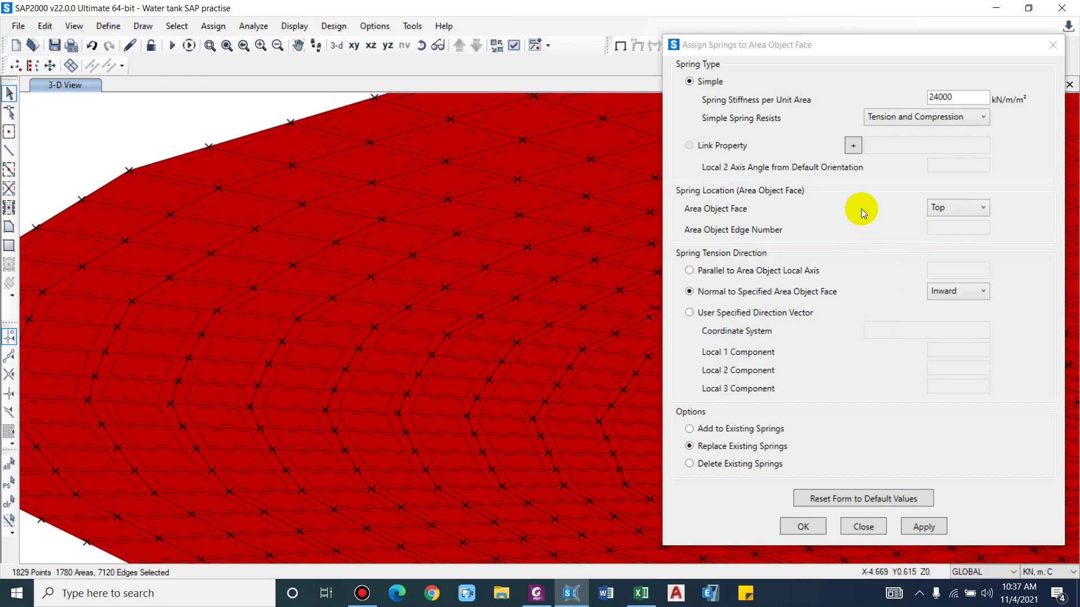
# Set the slab springs' tension direction to Inward, make them resist Compression Only, and apply the assignment
pyautogui.click(958, 291)
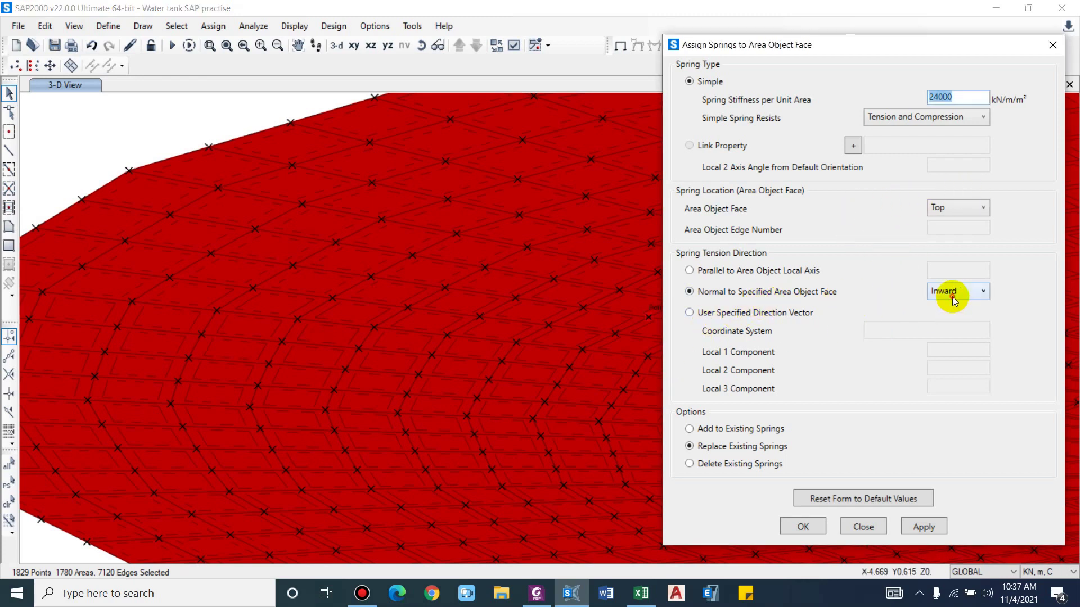
pyautogui.click(950, 304)
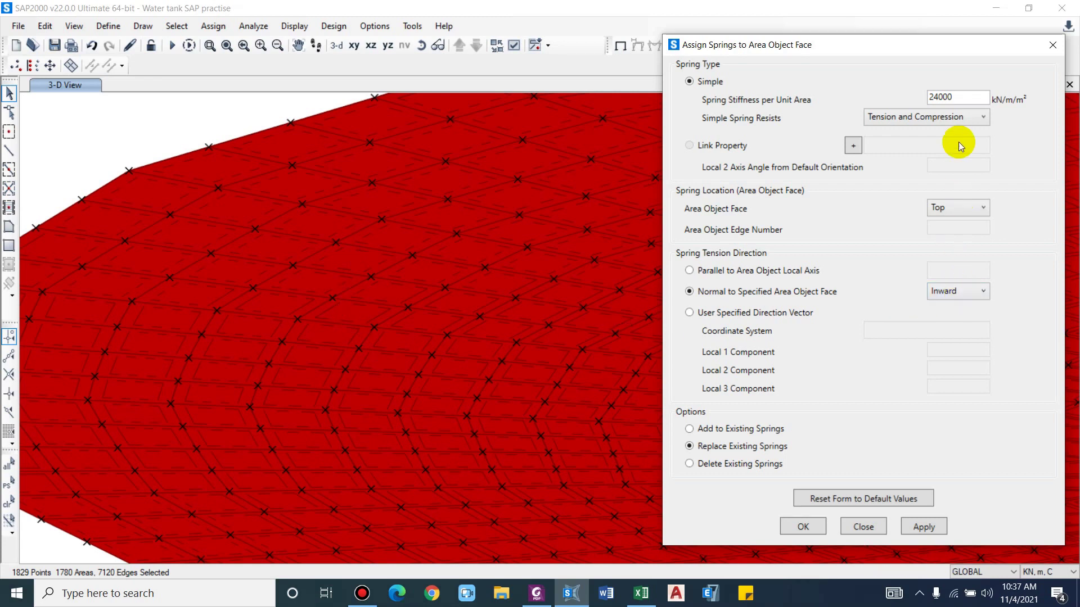
pyautogui.click(927, 118)
pyautogui.click(923, 149)
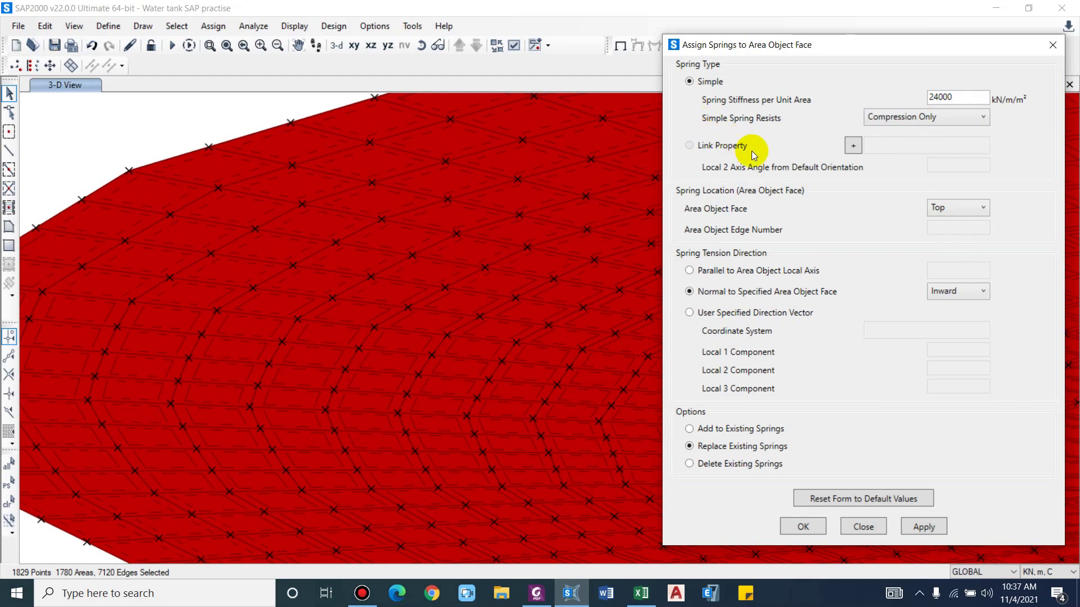
pyautogui.click(923, 527)
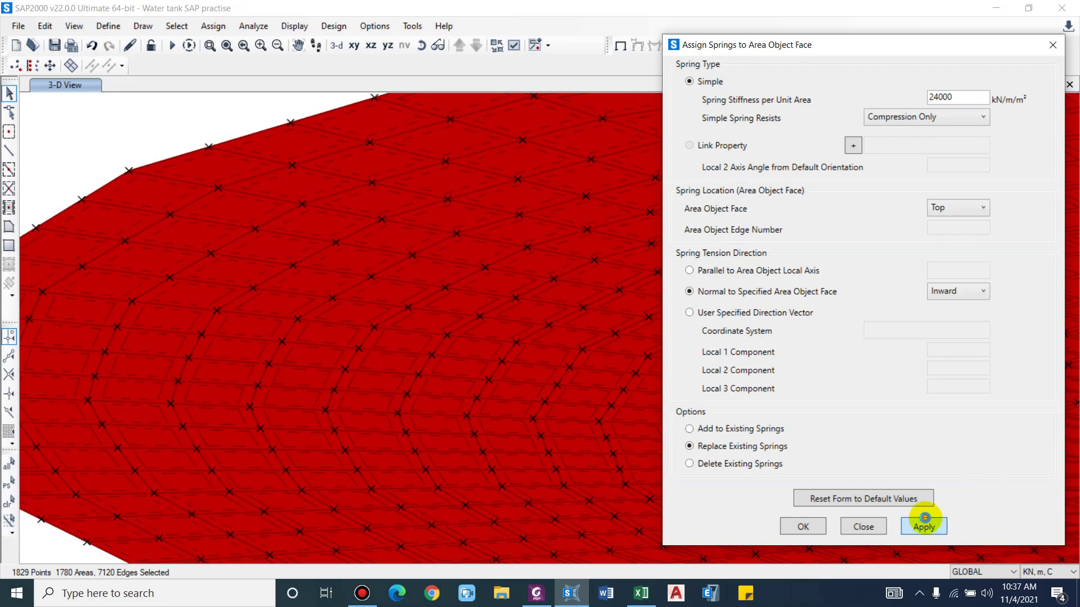
# Examine the area spring labels across the base slab, from its outer edge to the area inside the tank
pyautogui.scroll(-5, 322, 211)
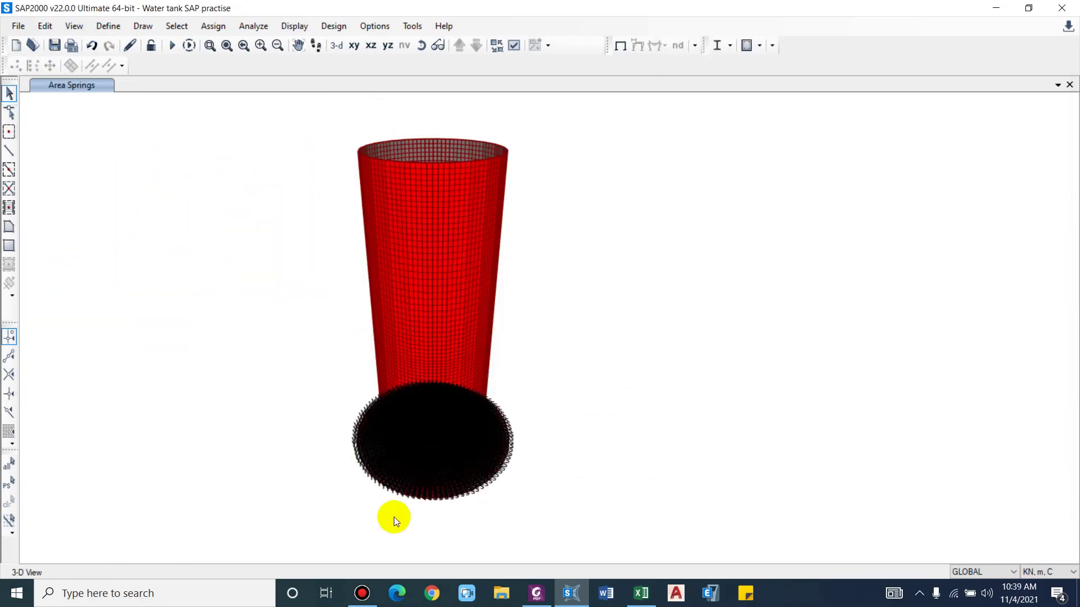
pyautogui.scroll(5, 396, 521)
pyautogui.scroll(4, 396, 386)
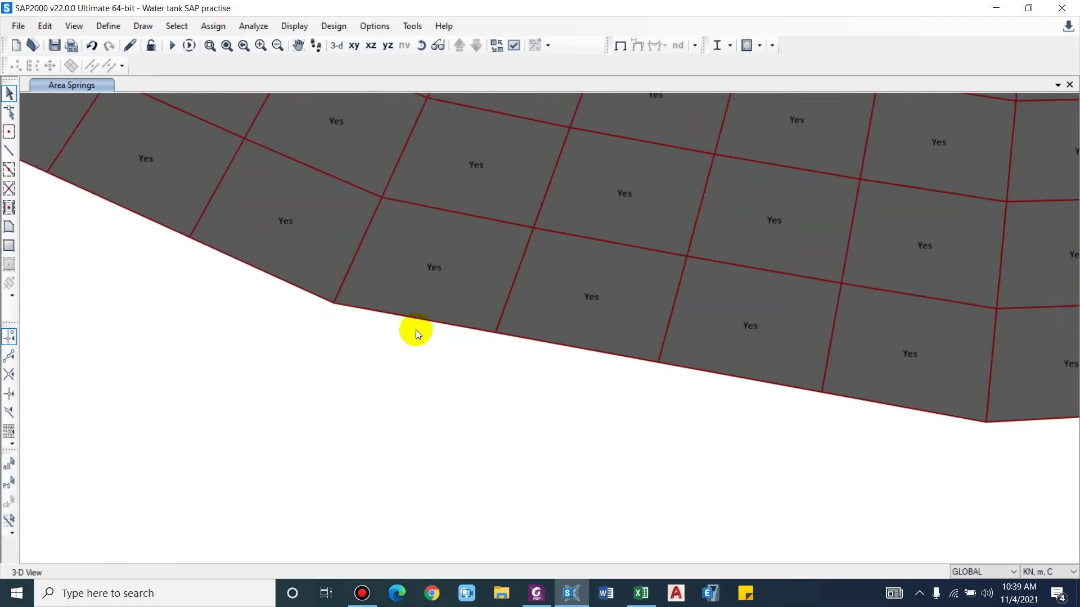
pyautogui.scroll(-6, 419, 333)
pyautogui.scroll(-2, 651, 269)
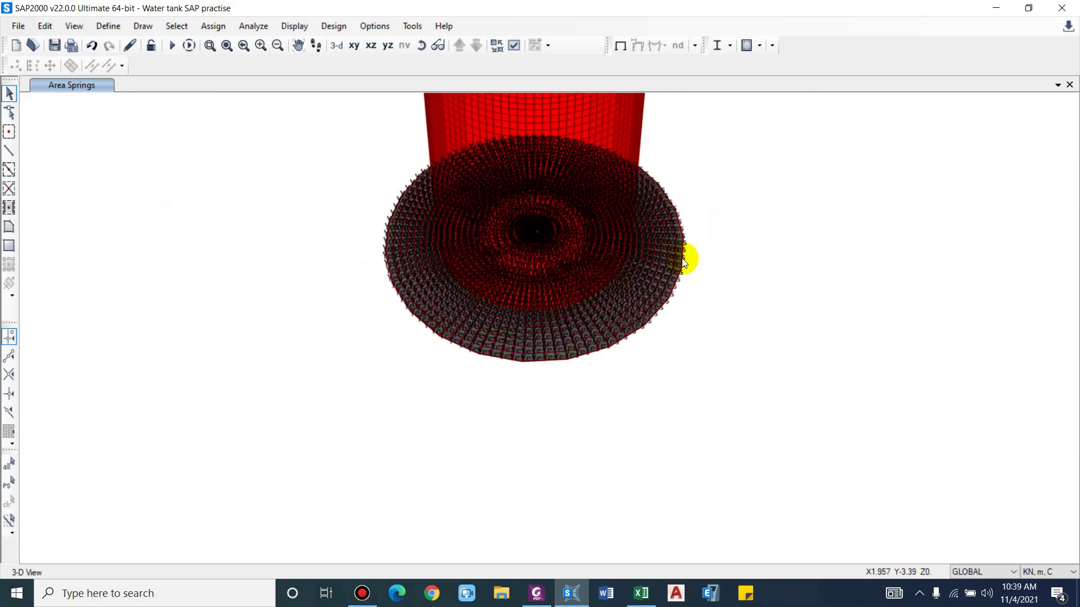
pyautogui.scroll(4, 689, 255)
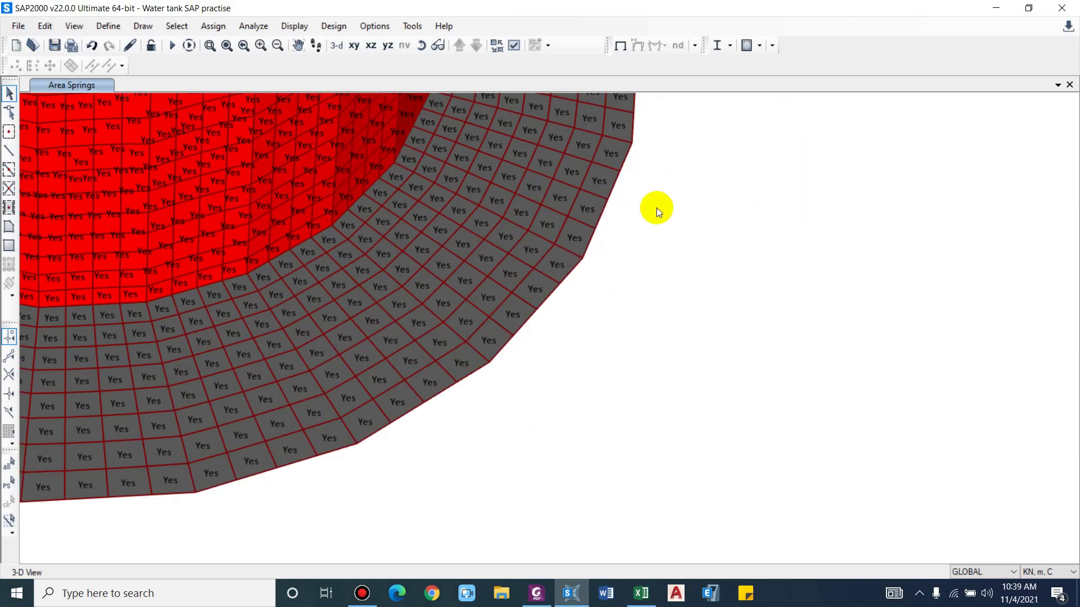
pyautogui.scroll(-2, 679, 220)
pyautogui.moveTo(725, 166); pyautogui.dragTo(701, 230, button='middle')
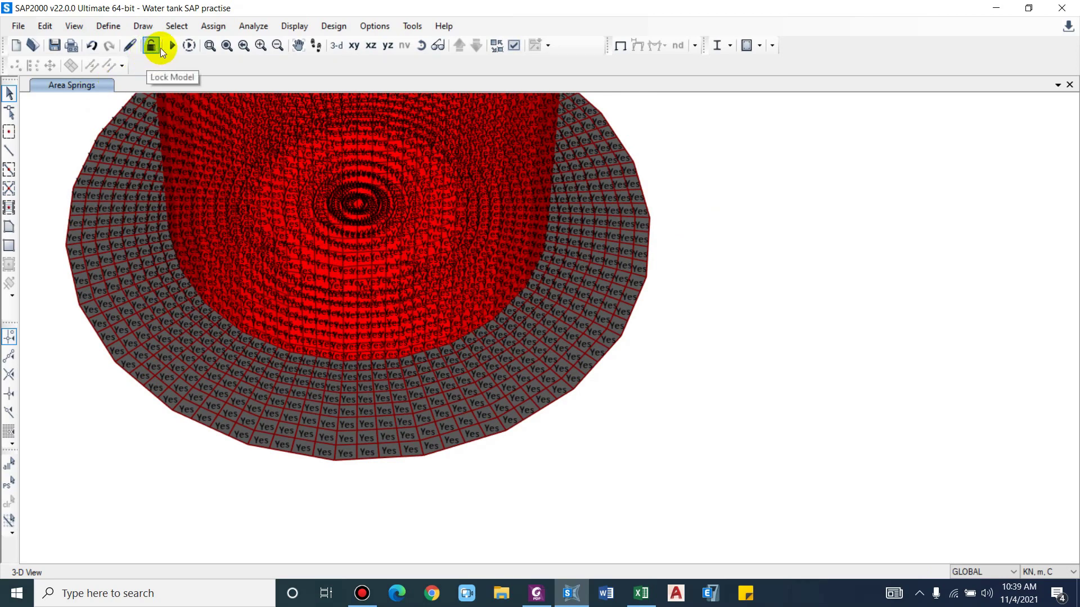
# Run the analysis for all load cases
pyautogui.click(159, 48)
pyautogui.moveTo(670, 195); pyautogui.dragTo(681, 280, button='middle')
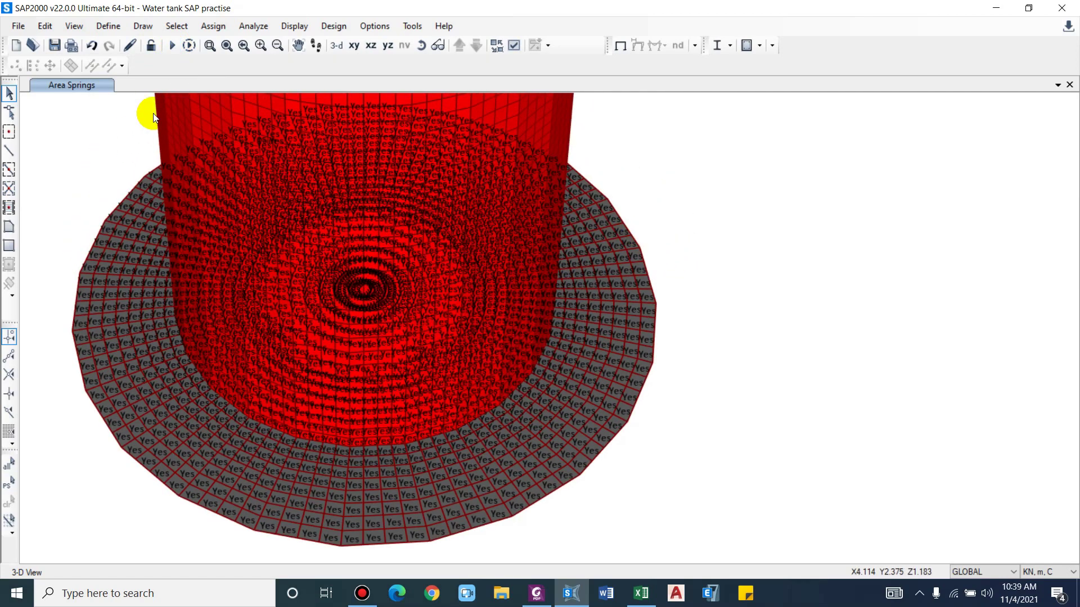
pyautogui.click(172, 45)
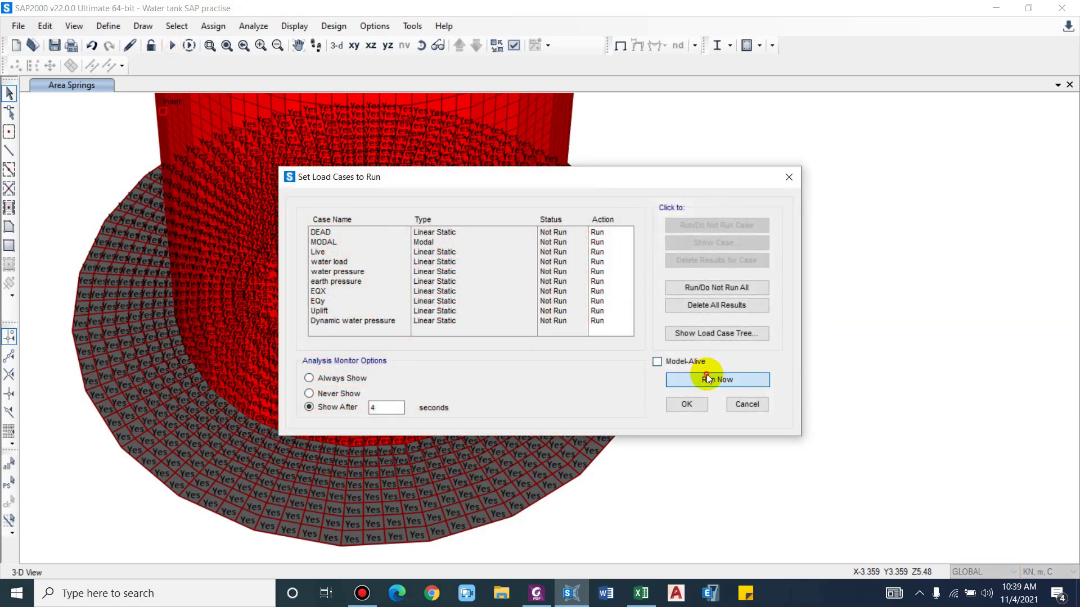
pyautogui.click(708, 379)
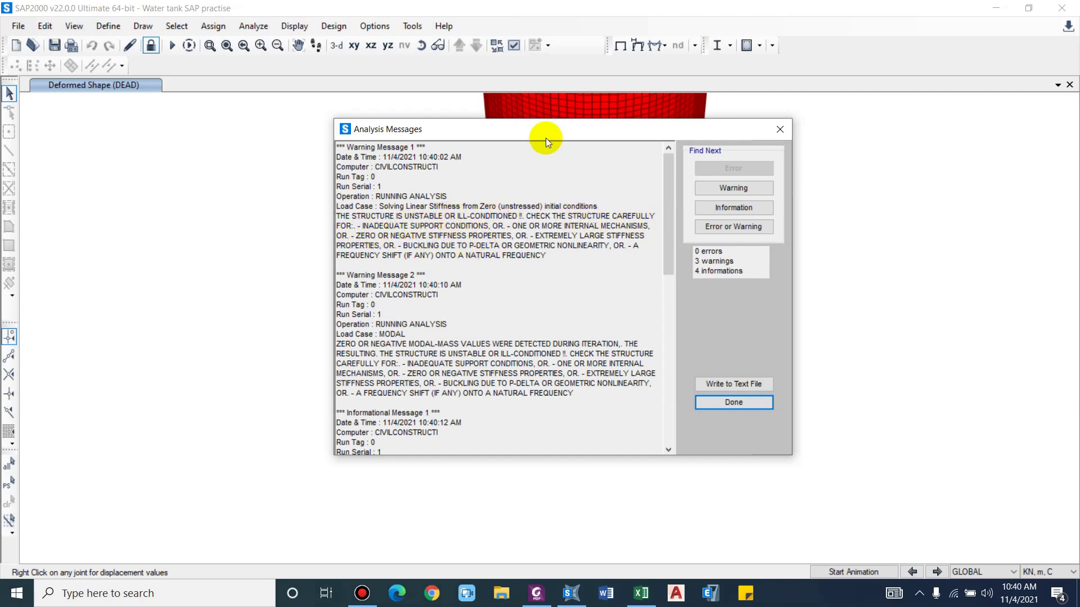
# Review the analysis messages and the DEAD deformed shape around the base, and unlock the model, deleting the analysis results
pyautogui.moveTo(531, 134); pyautogui.dragTo(1008, 180)
pyautogui.scroll(-2, 606, 376)
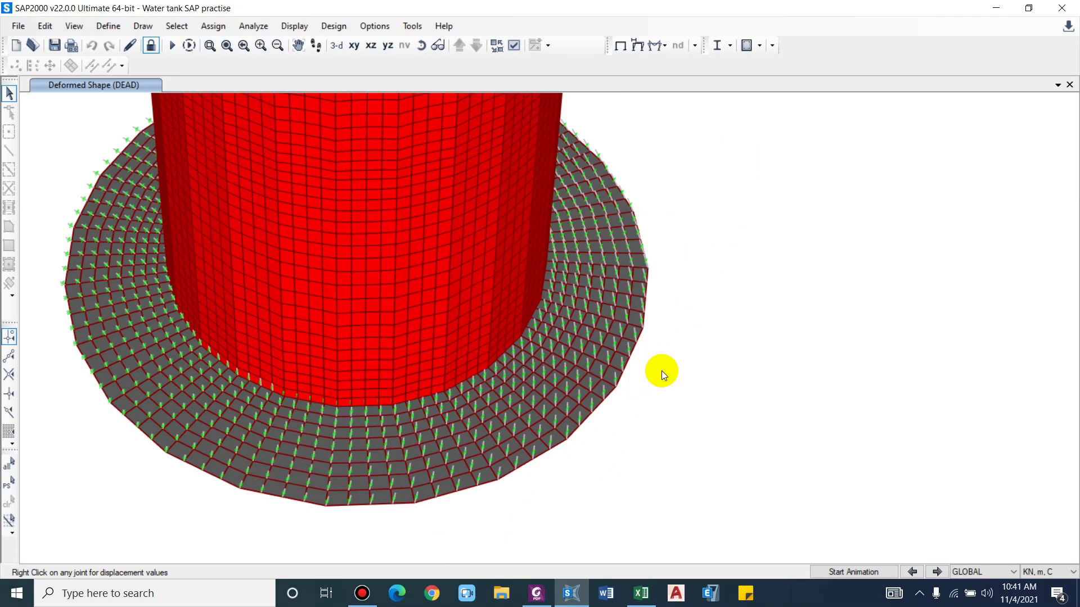
pyautogui.click(151, 45)
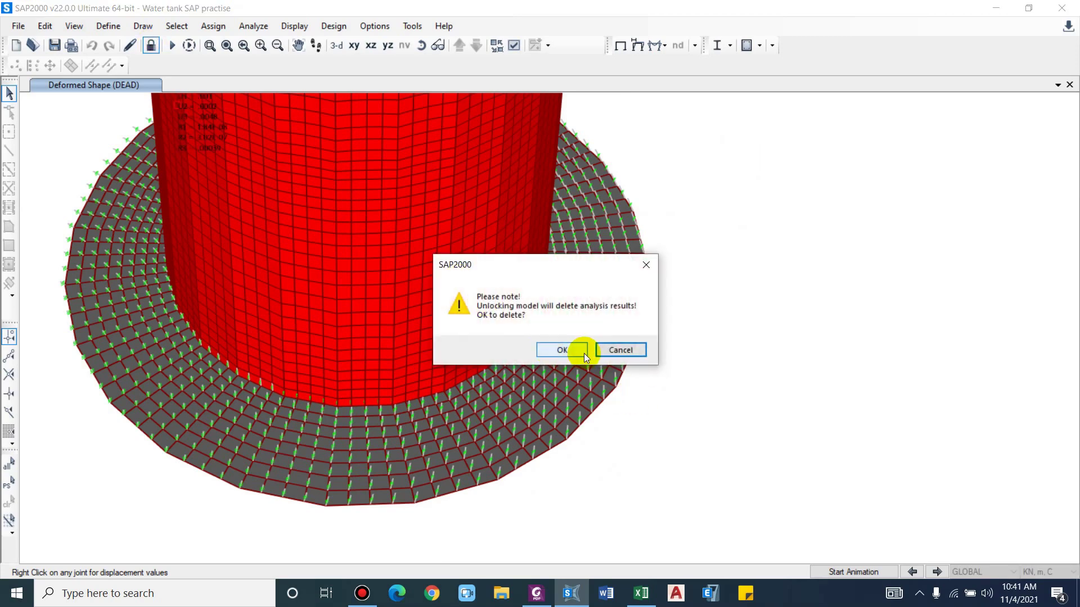
pyautogui.click(583, 353)
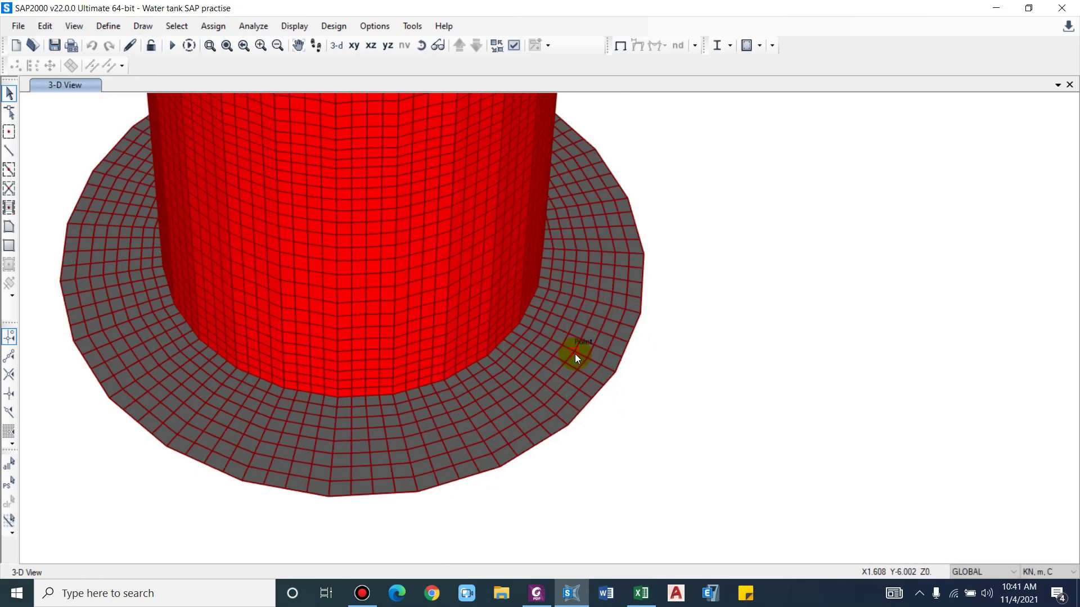
# Show the X-Y plane at Z=0 and select the joints around the base slab's entire outer edge
pyautogui.click(354, 45)
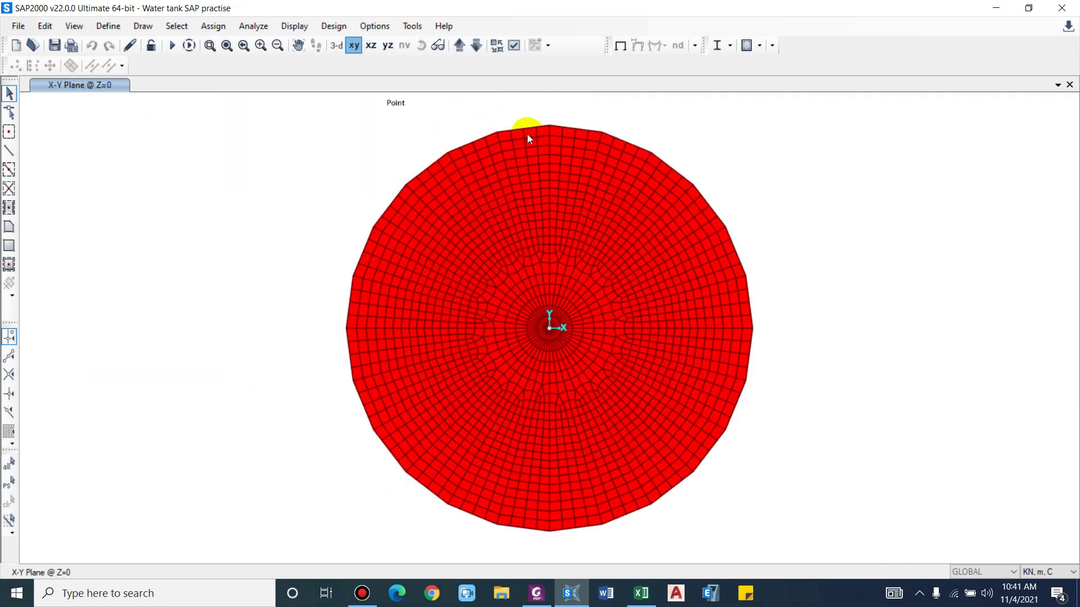
pyautogui.scroll(3, 563, 129)
pyautogui.moveTo(423, 122); pyautogui.dragTo(878, 340)
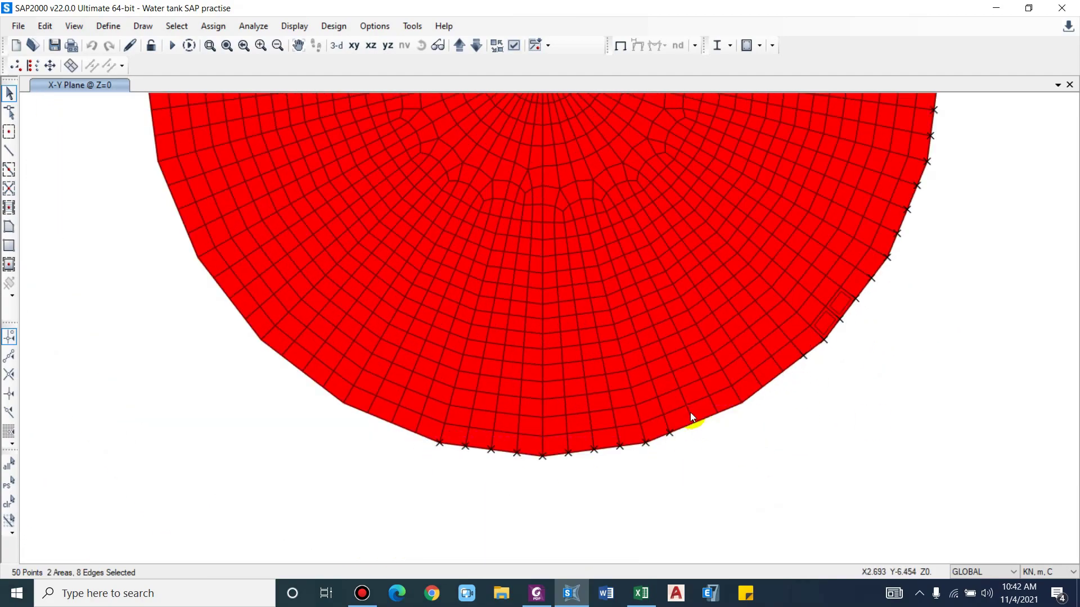
pyautogui.scroll(-3, 692, 418)
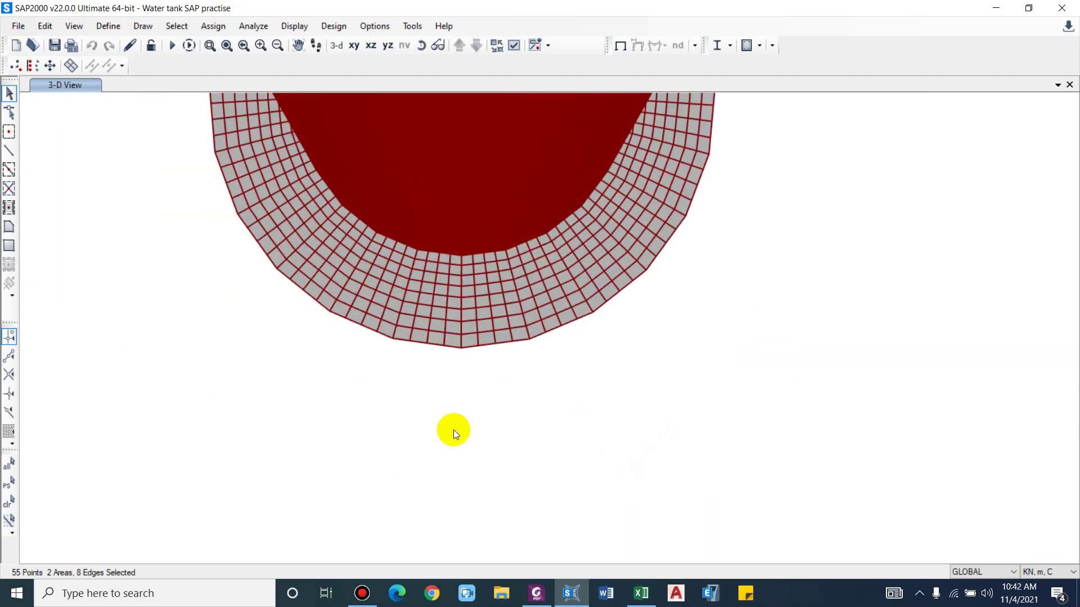
pyautogui.scroll(3, 474, 405)
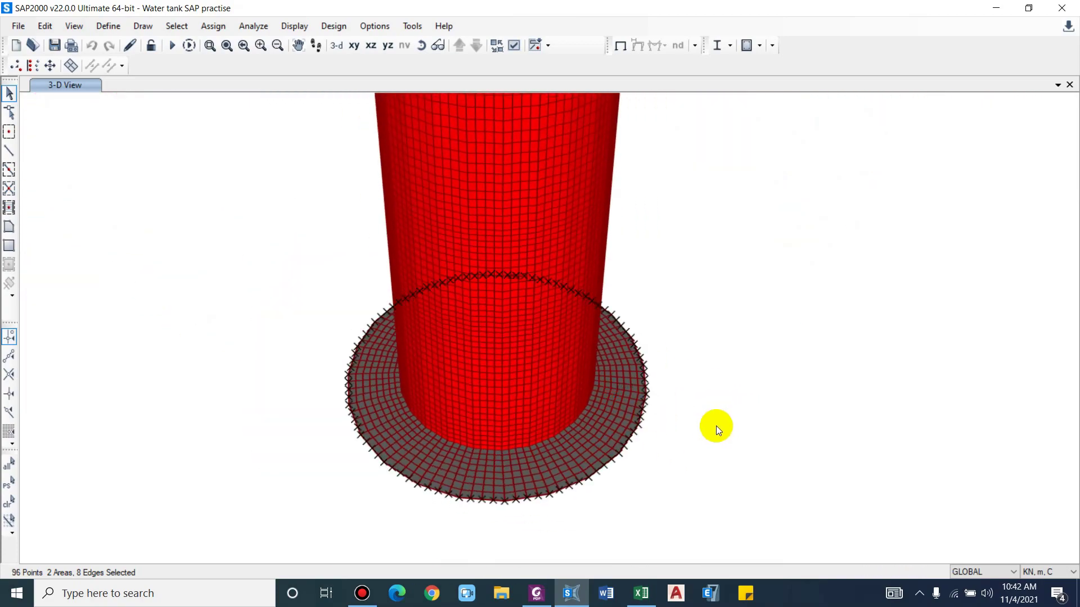
# Start a joint restraint assignment for the selected perimeter joints, restraining Translation 1 and 2 and leaving Translation 3 free
pyautogui.moveTo(717, 427); pyautogui.dragTo(480, 400, button='middle')
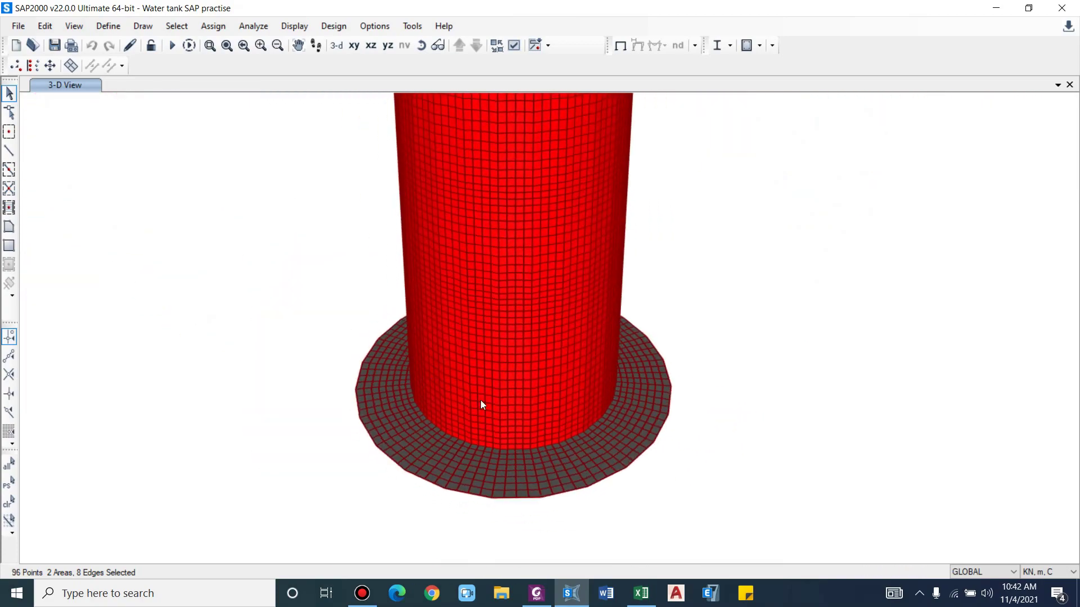
pyautogui.click(200, 28)
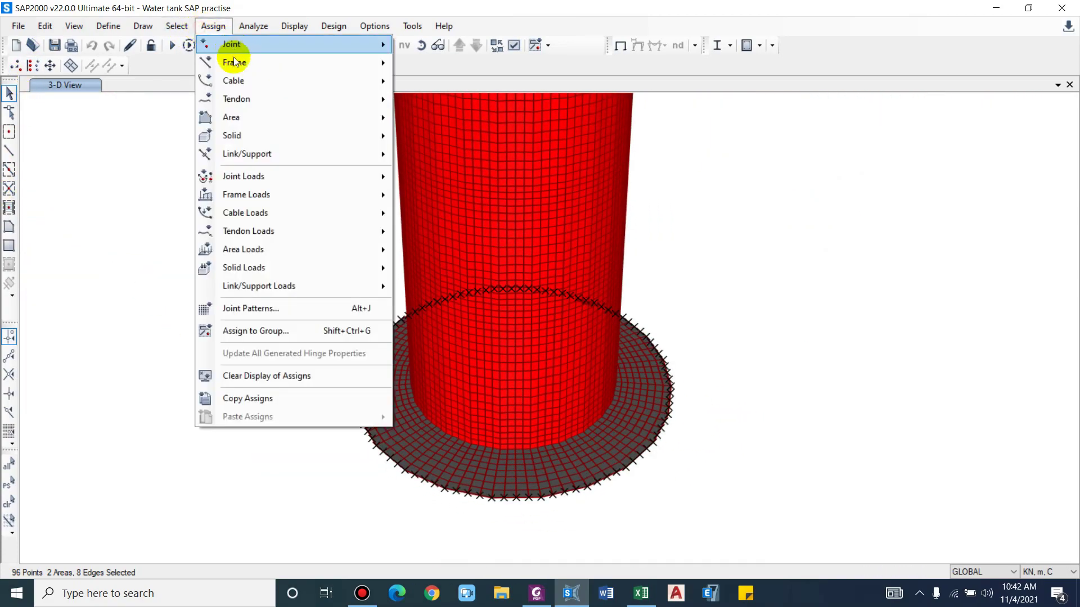
pyautogui.moveTo(243, 43)
pyautogui.click(421, 49)
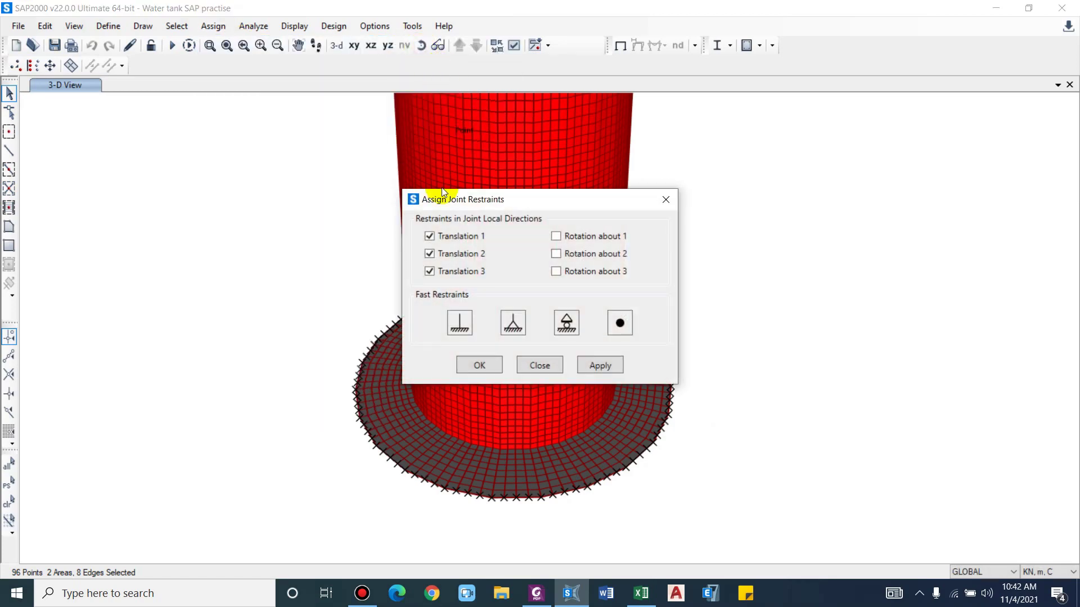
pyautogui.moveTo(513, 200); pyautogui.dragTo(877, 118)
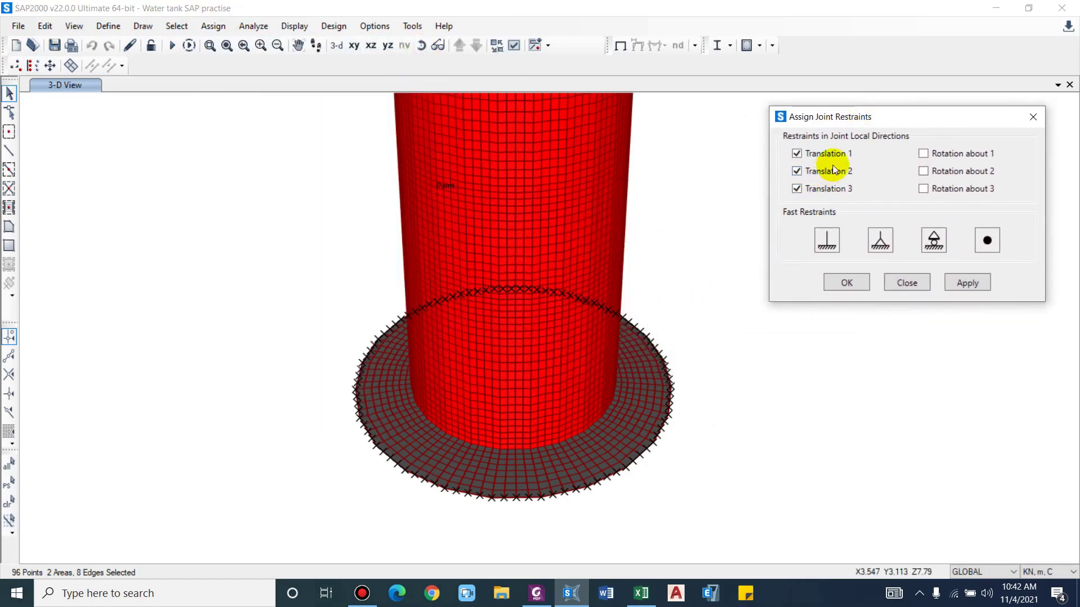
pyautogui.click(831, 153)
pyautogui.click(833, 153)
pyautogui.click(834, 171)
pyautogui.click(821, 191)
# Apply the restraints to the base slab's perimeter joints, finish the assignment and inspect the supports around the edge
pyautogui.scroll(2, 574, 464)
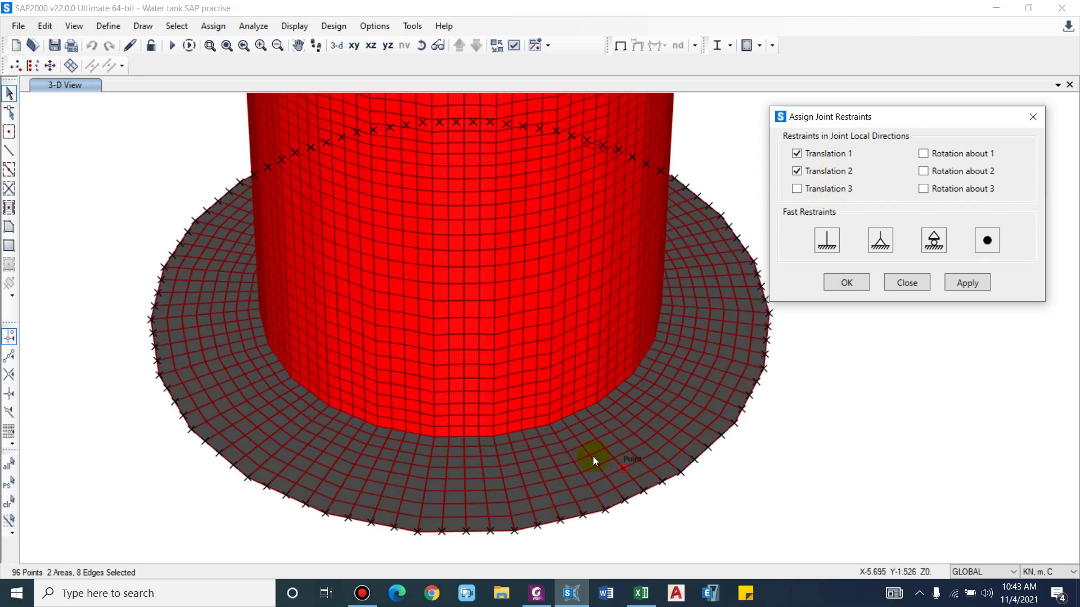
pyautogui.moveTo(755, 394); pyautogui.dragTo(711, 386, button='middle')
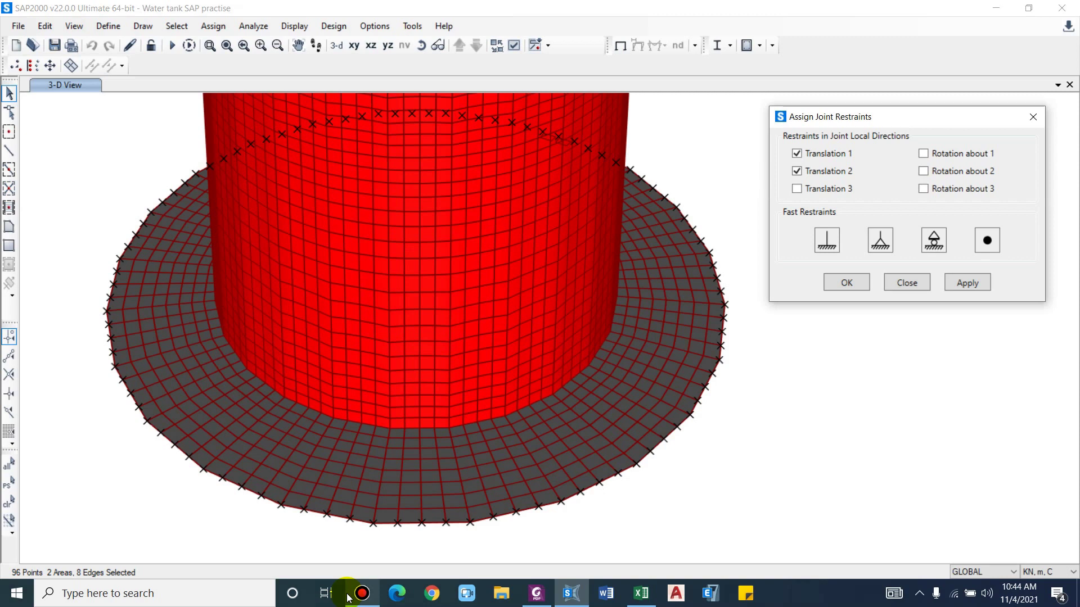
pyautogui.click(957, 279)
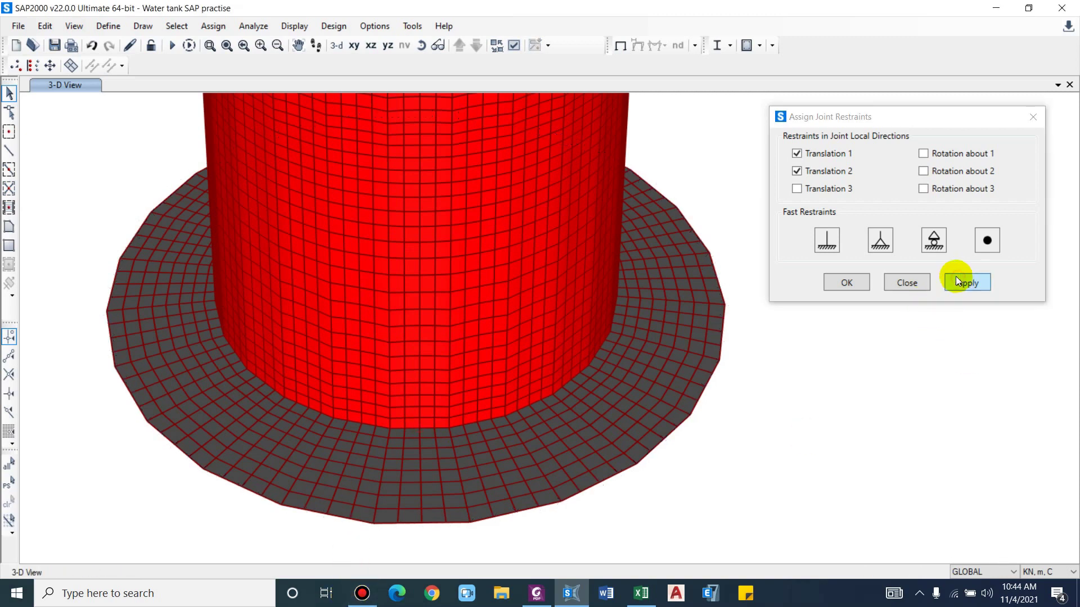
pyautogui.click(834, 282)
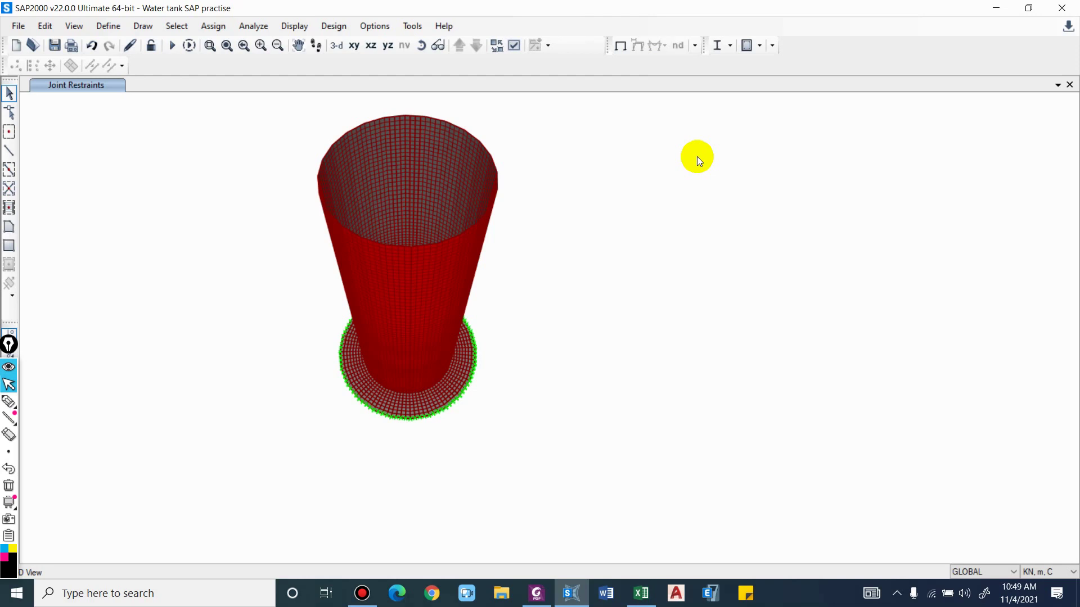
pyautogui.keyDown('shift'); pyautogui.moveTo(607, 420); pyautogui.dragTo(624, 325, button='middle'); pyautogui.keyUp('shift')
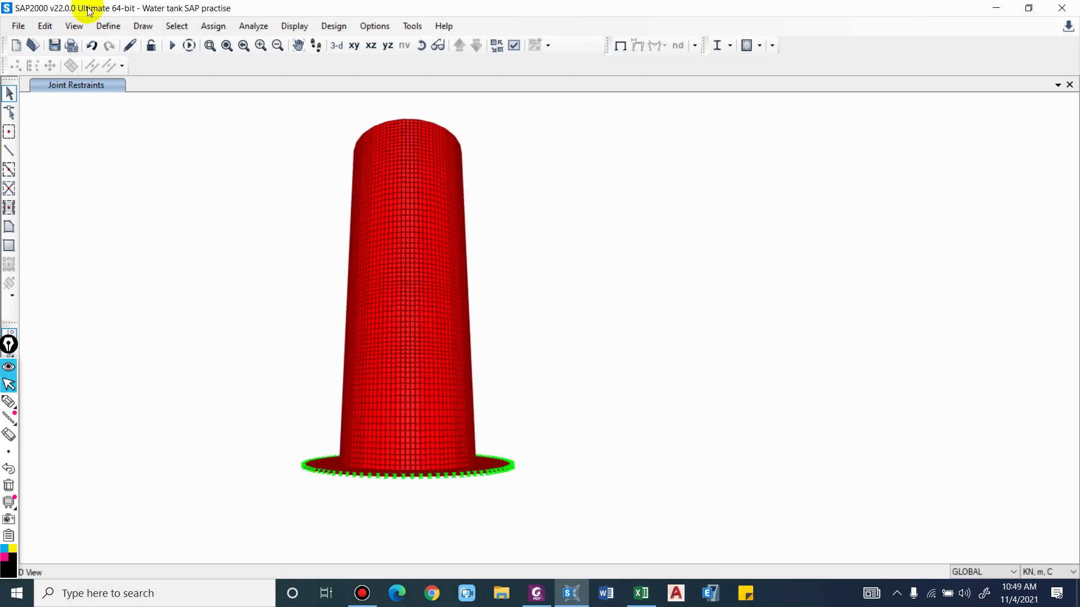
# Define two new joint patterns named Water pressure and Earth pressure
pyautogui.click(109, 26)
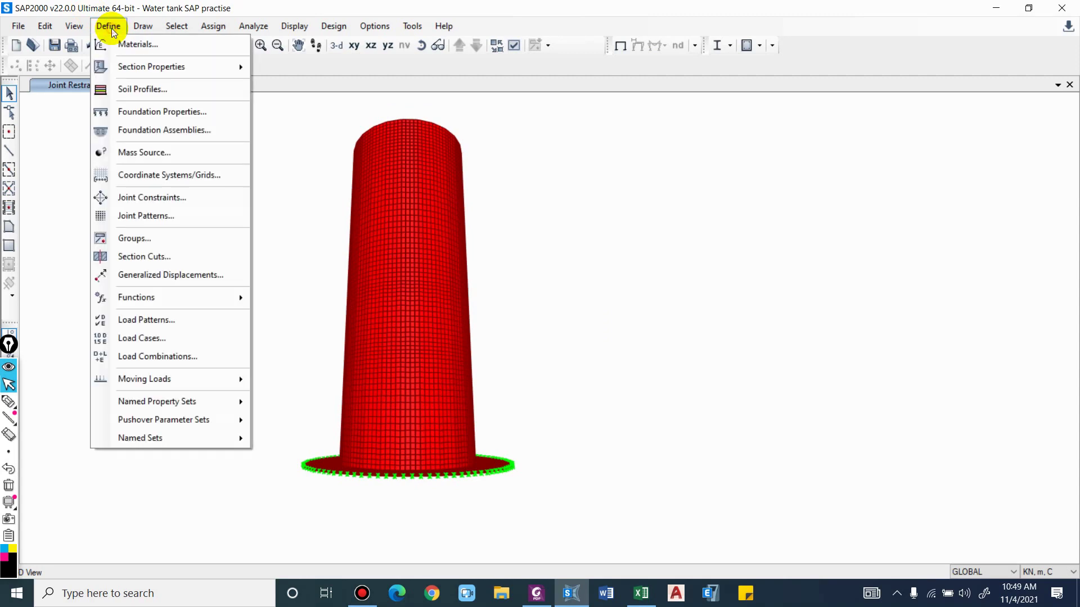
pyautogui.click(146, 216)
pyautogui.moveTo(514, 218); pyautogui.dragTo(849, 176)
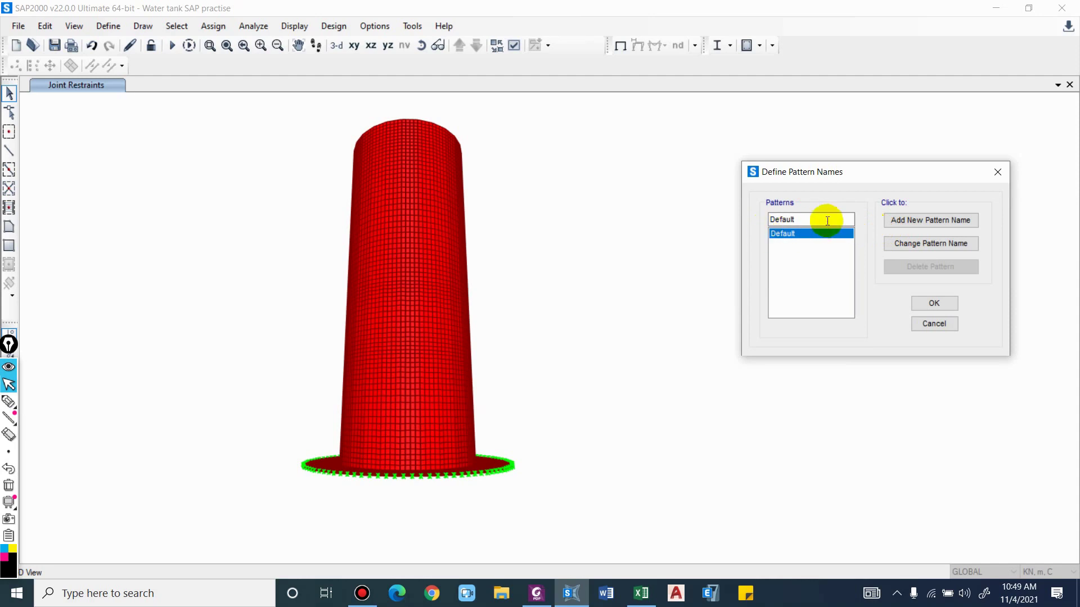
pyautogui.doubleClick(827, 221)
pyautogui.write('Water pressure')
pyautogui.click(907, 218)
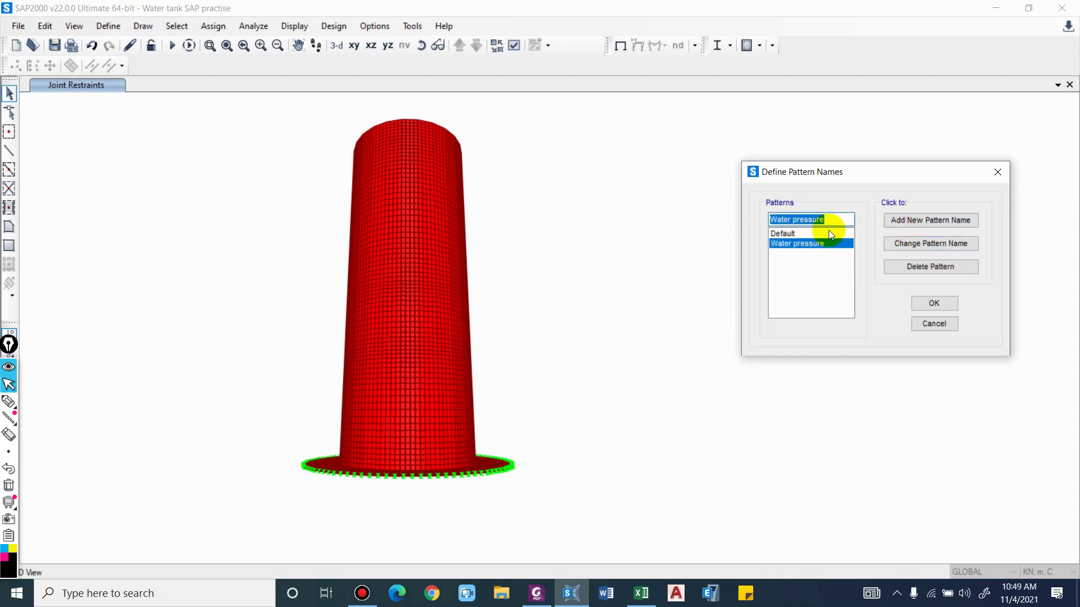
pyautogui.write('Earth')
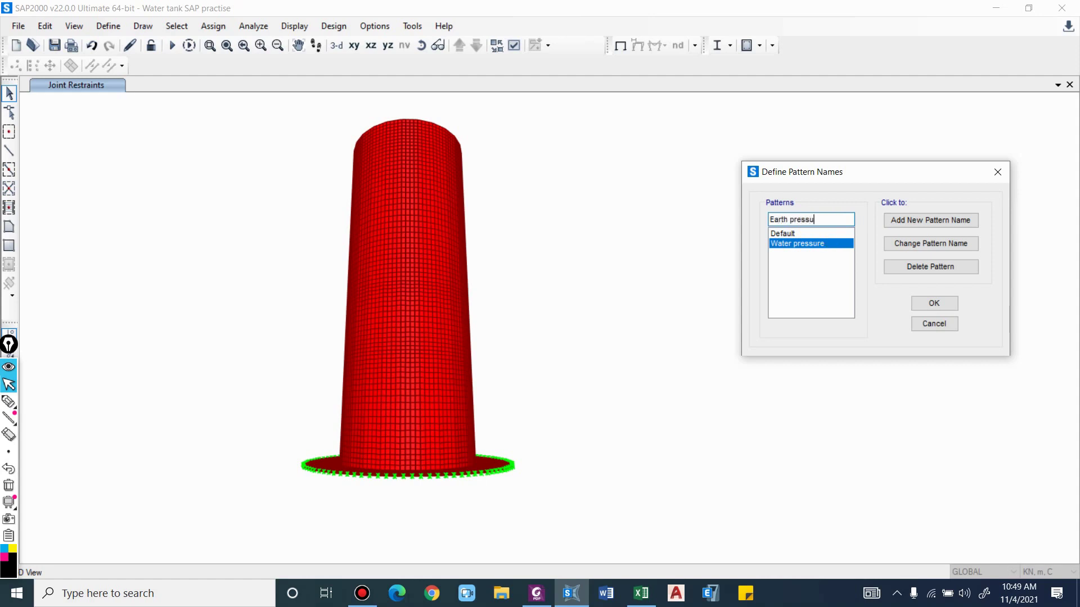
pyautogui.click(934, 224)
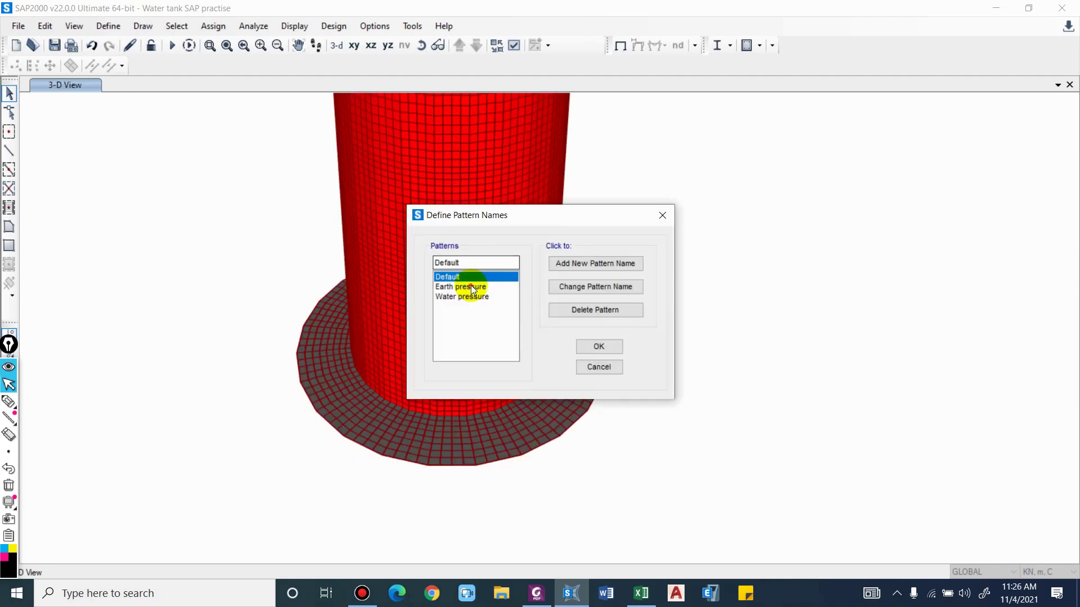
# Add a joint pattern named Dynamic Water pressure and accept the pattern definitions
pyautogui.click(463, 288)
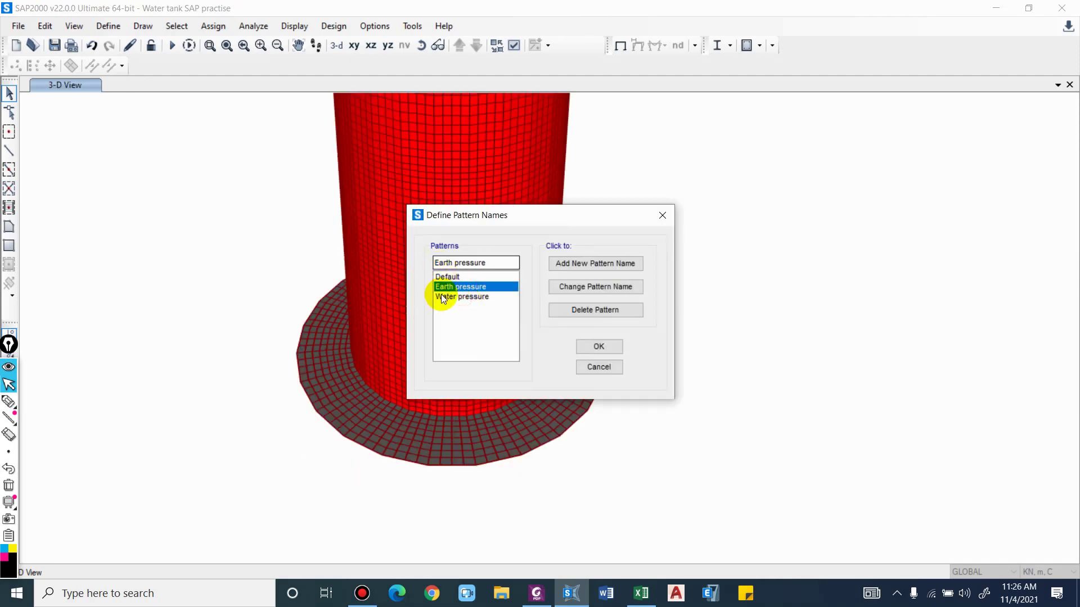
pyautogui.click(440, 295)
pyautogui.click(436, 263)
pyautogui.write('D')
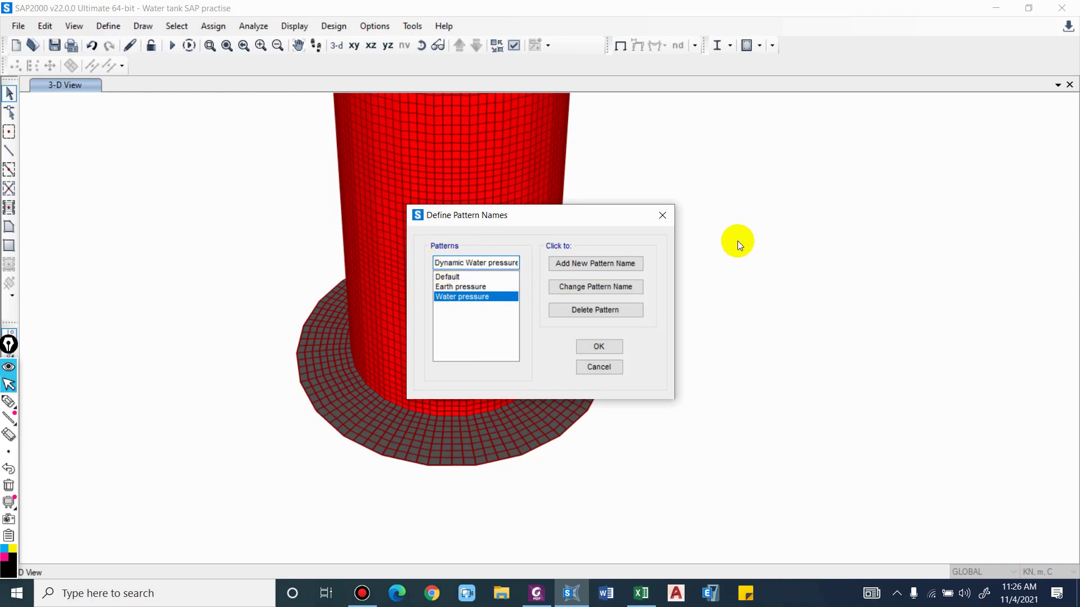
pyautogui.write('ynamic')
pyautogui.click(593, 266)
pyautogui.click(597, 349)
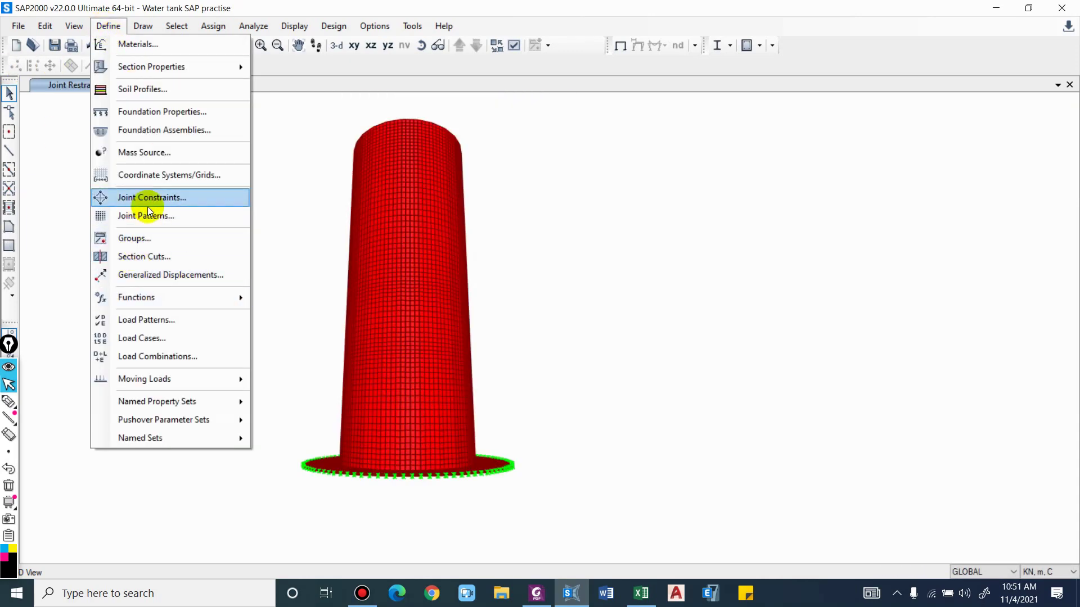
# Mark a water level near the top of the tank wall and sketch a vertical dimension labelled h beside the model
pyautogui.click(262, 214)
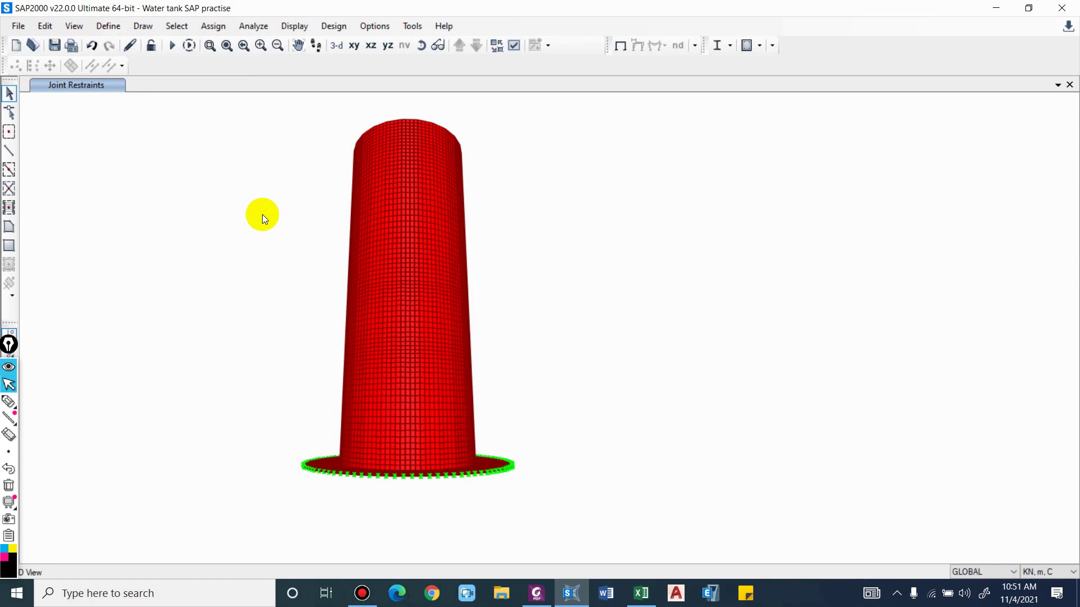
pyautogui.keyDown('shift'); pyautogui.moveTo(652, 264); pyautogui.dragTo(640, 344, button='middle'); pyautogui.keyUp('shift')
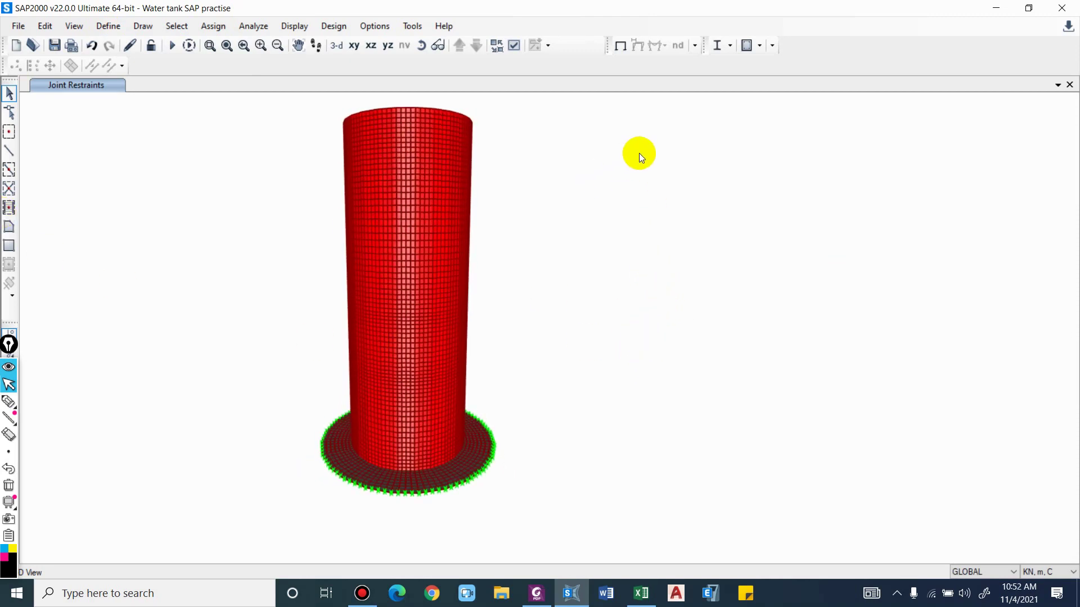
pyautogui.click(482, 148)
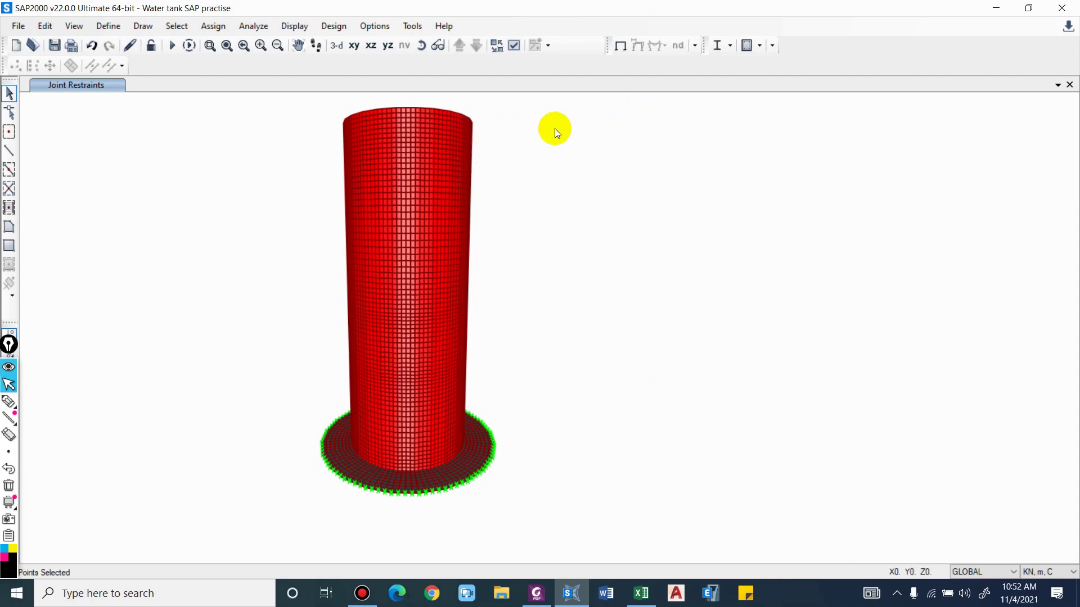
pyautogui.click(8, 401)
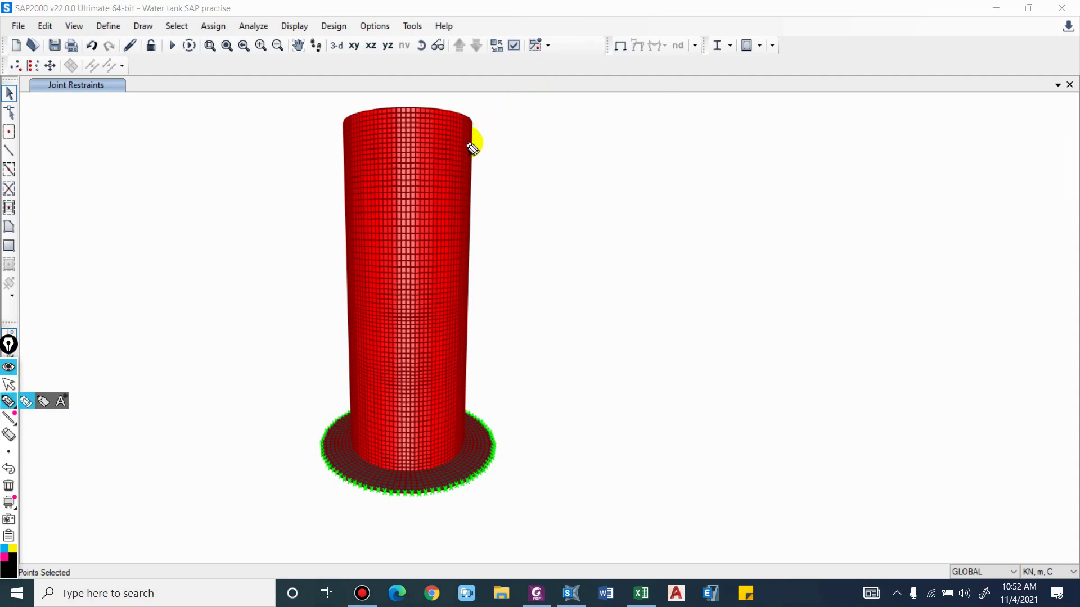
pyautogui.click(477, 148)
pyautogui.moveTo(608, 147)
pyautogui.mouseDown()
pyautogui.moveTo(569, 150)
pyautogui.moveTo(578, 468)
pyautogui.moveTo(596, 465)
pyautogui.mouseUp()
pyautogui.moveTo(566, 478); pyautogui.dragTo(586, 459)
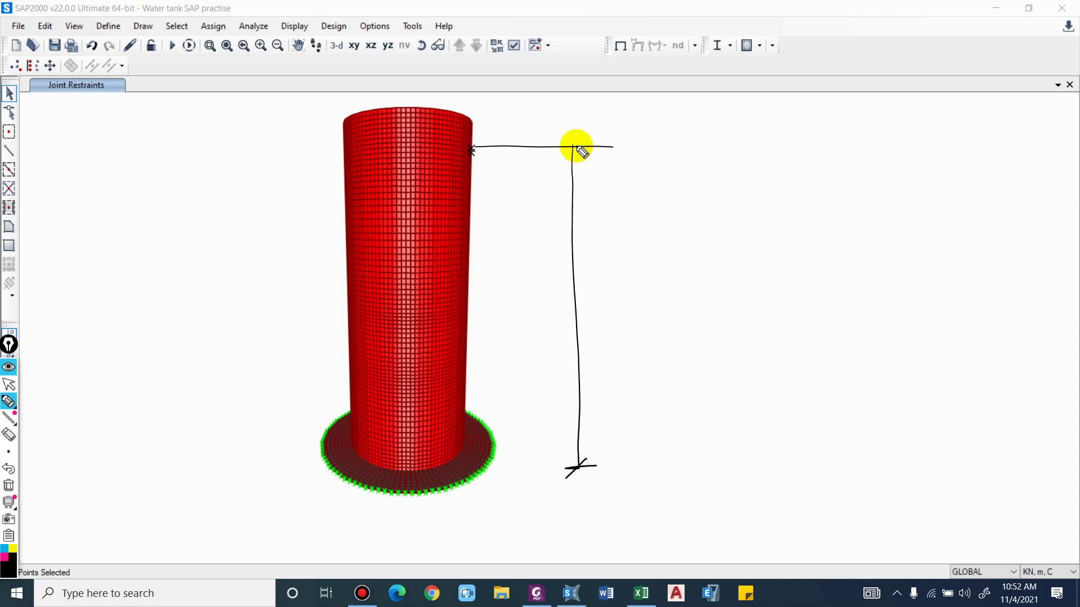
pyautogui.moveTo(564, 157); pyautogui.dragTo(579, 142)
pyautogui.moveTo(534, 231); pyautogui.dragTo(545, 278)
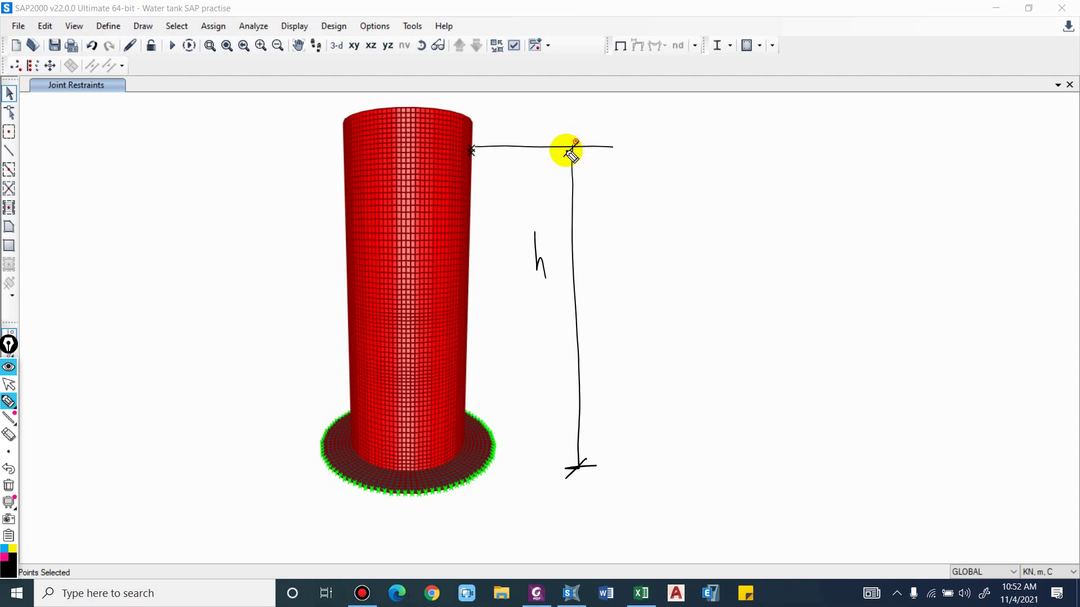
# Sketch a triangular water pressure diagram with γh at its base and write a pressure equation beside it
pyautogui.moveTo(566, 156)
pyautogui.mouseDown()
pyautogui.moveTo(577, 143)
pyautogui.moveTo(680, 465)
pyautogui.moveTo(581, 466)
pyautogui.mouseUp()
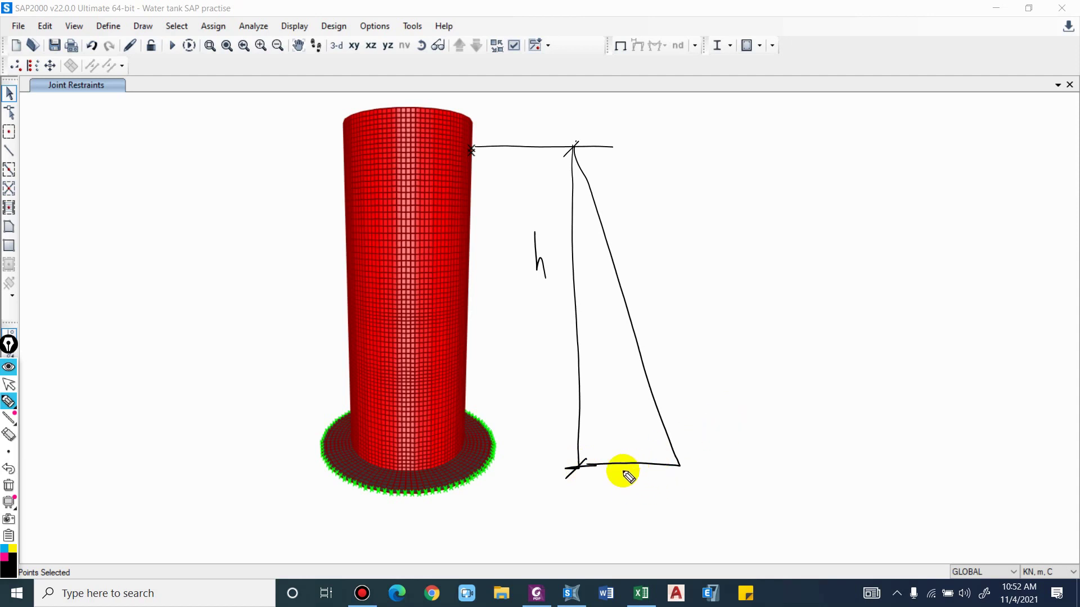
pyautogui.moveTo(622, 491)
pyautogui.mouseDown()
pyautogui.moveTo(634, 473)
pyautogui.moveTo(666, 501)
pyautogui.mouseUp()
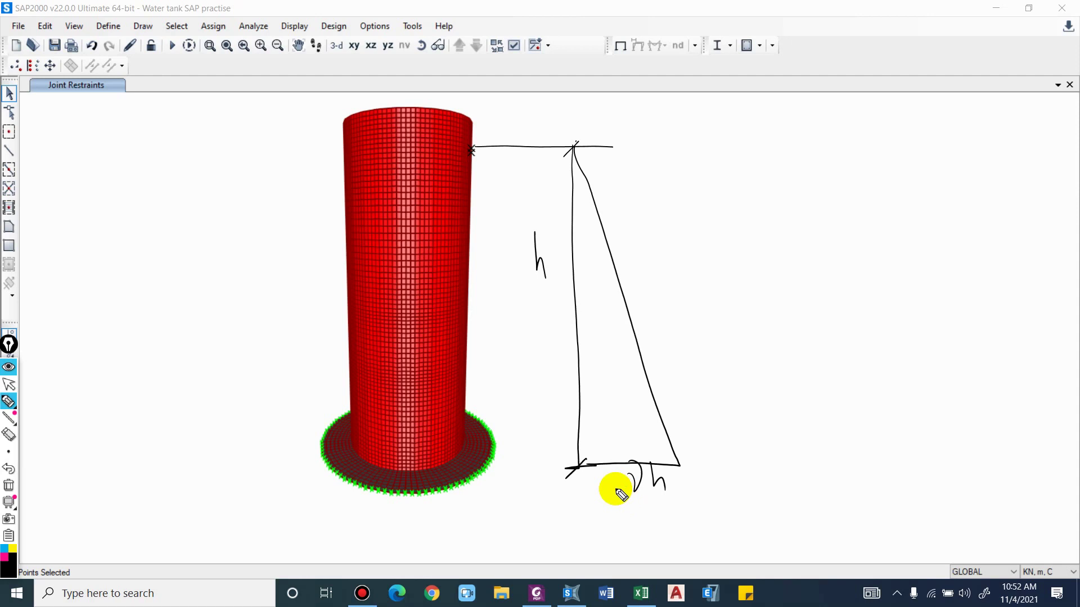
pyautogui.moveTo(744, 289); pyautogui.dragTo(755, 287)
pyautogui.moveTo(743, 300); pyautogui.dragTo(755, 298)
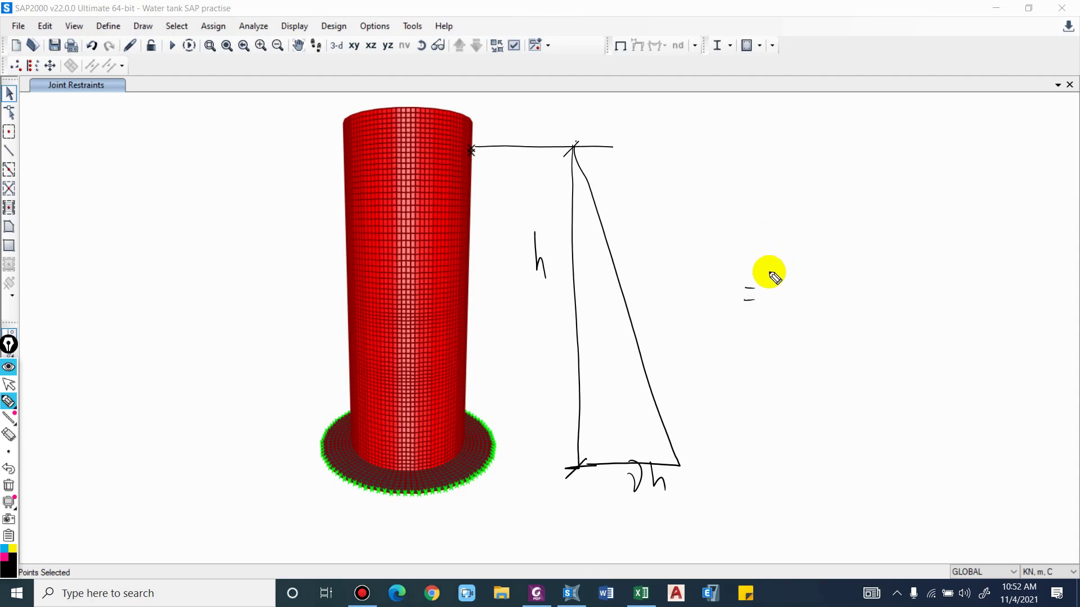
pyautogui.moveTo(768, 266); pyautogui.dragTo(771, 290)
pyautogui.moveTo(765, 300)
pyautogui.mouseDown()
pyautogui.moveTo(780, 313)
pyautogui.moveTo(812, 267)
pyautogui.moveTo(848, 294)
pyautogui.mouseUp()
pyautogui.rightClick(789, 293)
pyautogui.moveTo(857, 282)
pyautogui.mouseDown()
pyautogui.moveTo(873, 293)
pyautogui.moveTo(872, 283)
pyautogui.mouseUp()
pyautogui.moveTo(881, 263); pyautogui.dragTo(896, 302)
pyautogui.rightClick(896, 303)
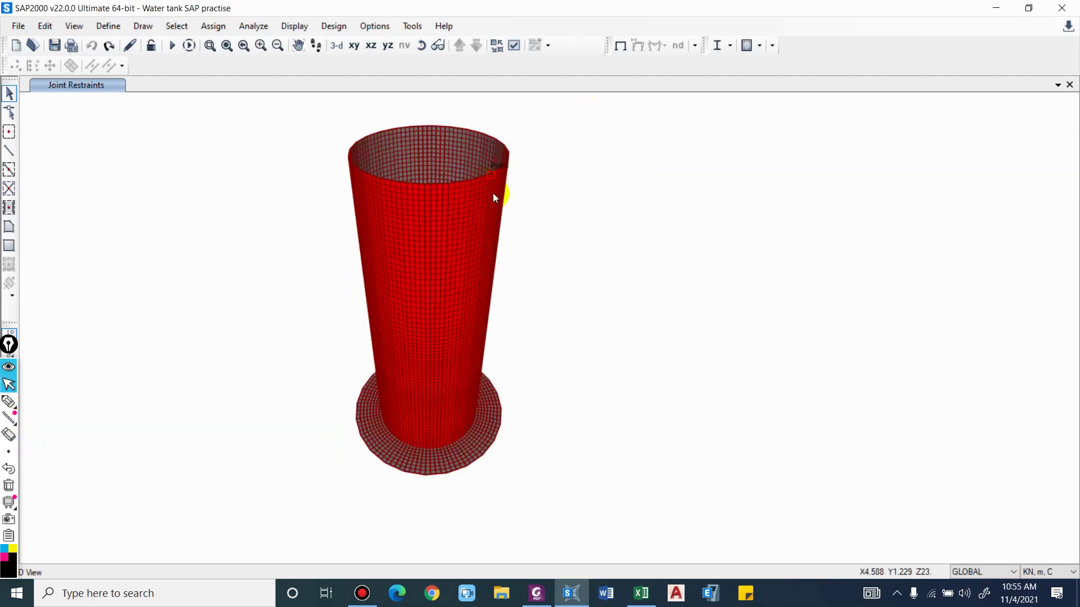
# Start window-selecting the mesh areas and joints of the base slab projection outside the tank wall
pyautogui.moveTo(496, 281); pyautogui.dragTo(423, 278, button='middle')
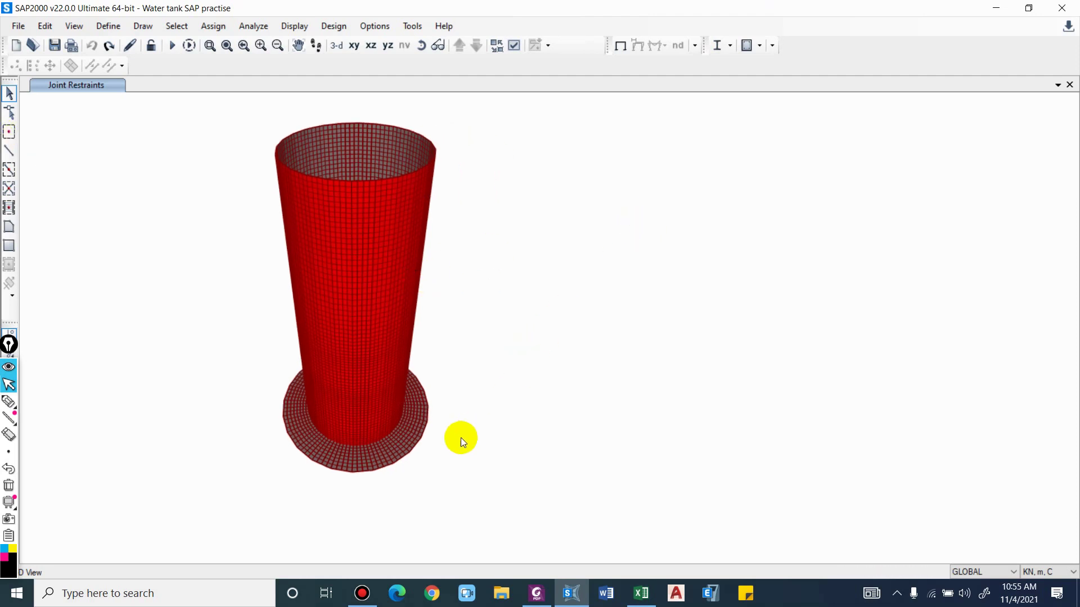
pyautogui.scroll(4, 366, 477)
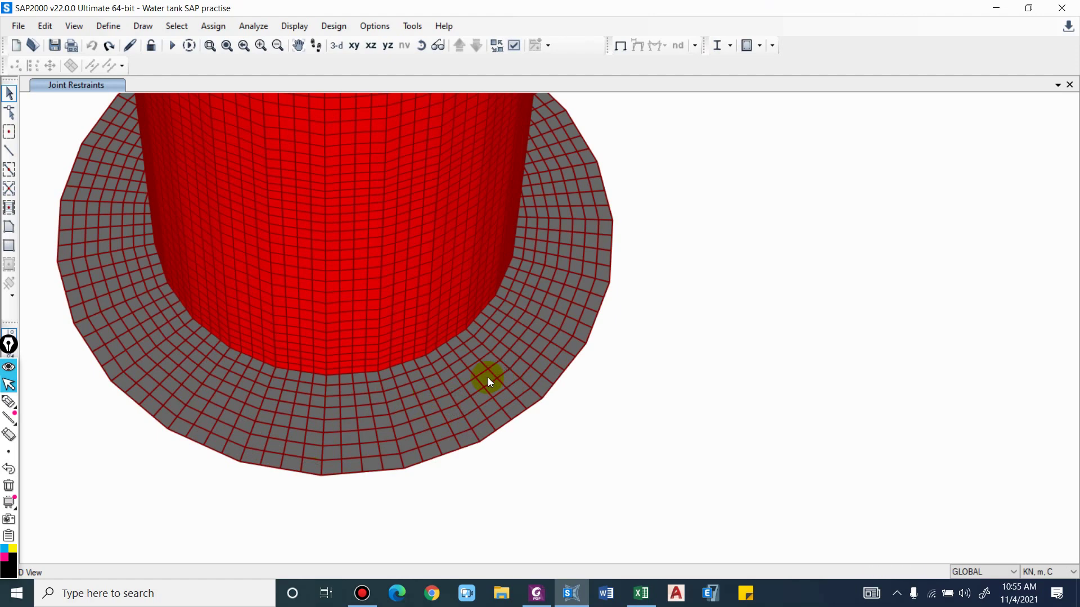
pyautogui.keyDown('shift'); pyautogui.moveTo(647, 379); pyautogui.dragTo(579, 380, button='middle'); pyautogui.keyUp('shift')
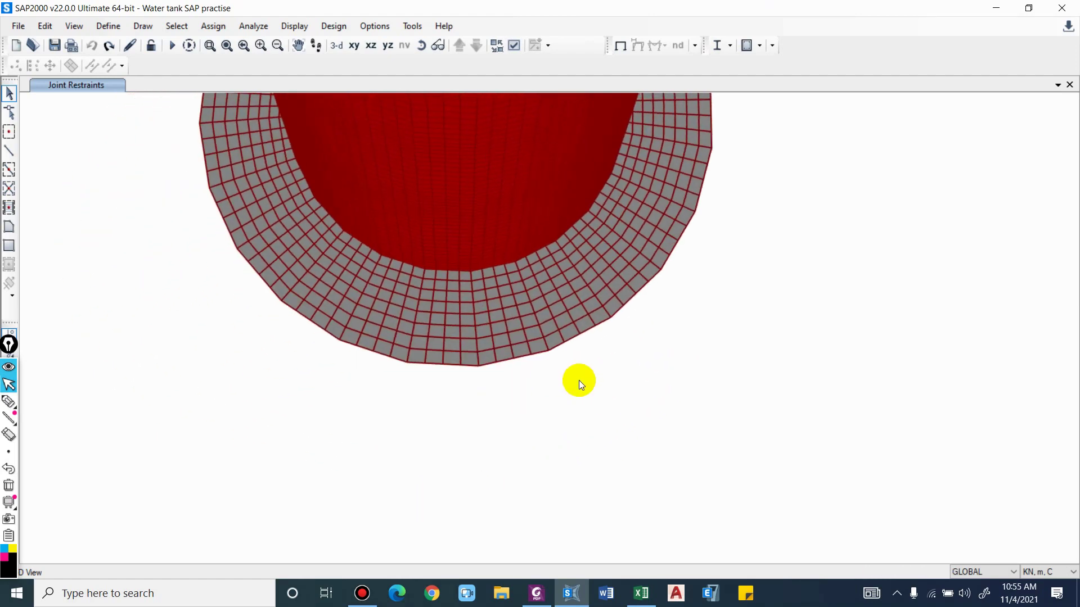
pyautogui.moveTo(607, 400); pyautogui.dragTo(369, 249)
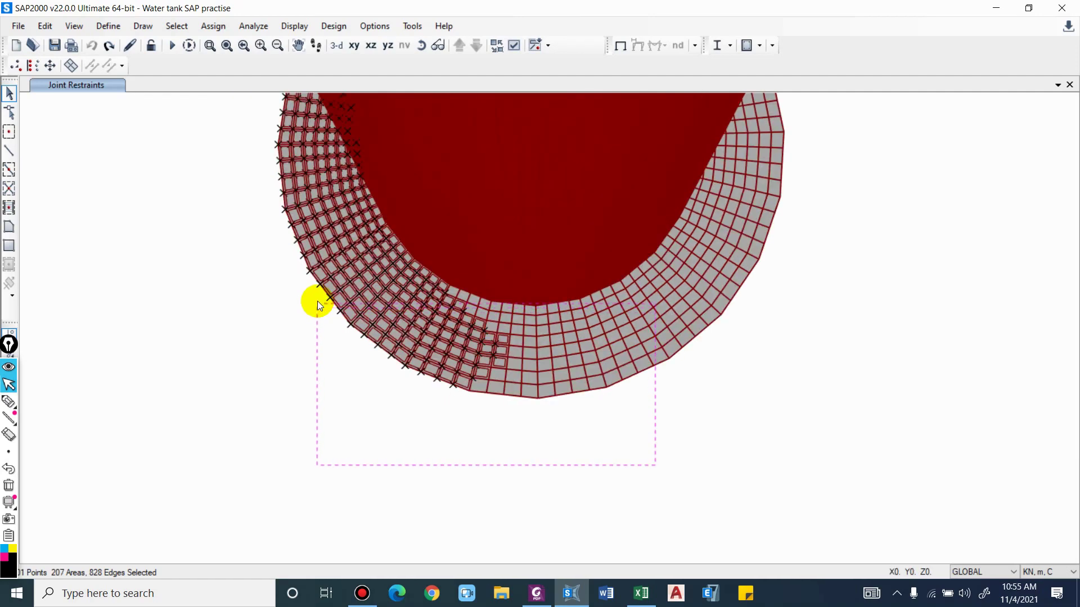
pyautogui.moveTo(317, 302); pyautogui.dragTo(335, 307)
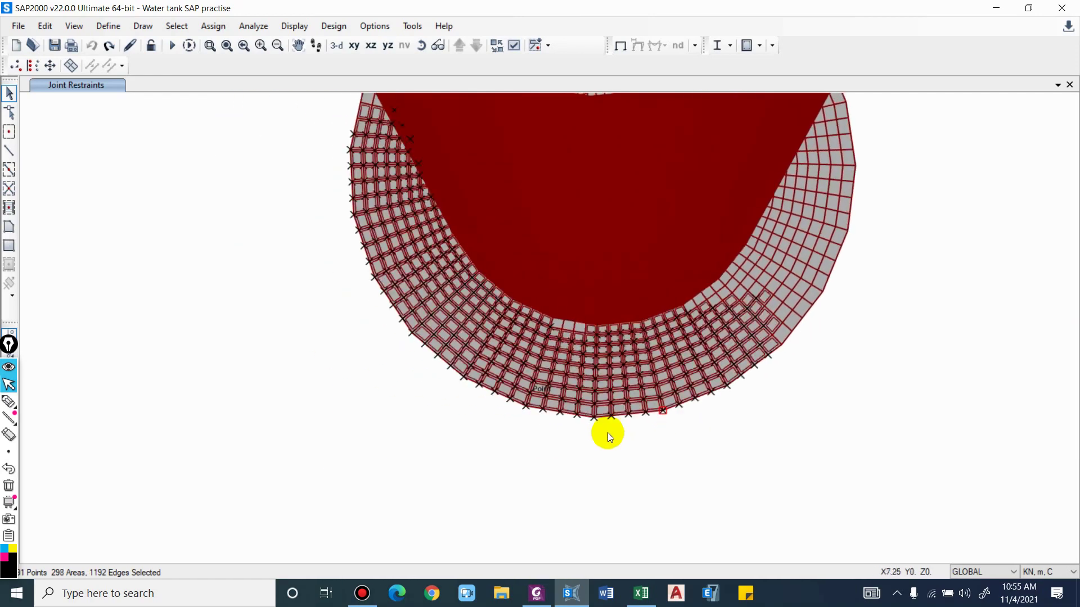
pyautogui.moveTo(655, 443); pyautogui.dragTo(514, 325)
pyautogui.keyDown('shift'); pyautogui.moveTo(565, 359); pyautogui.dragTo(610, 431, button='middle'); pyautogui.keyUp('shift')
pyautogui.moveTo(487, 306); pyautogui.dragTo(494, 325)
# Extend the selection around the slab projection with further windows over its unselected mesh areas and joints
pyautogui.click(646, 446)
pyautogui.keyDown('shift'); pyautogui.moveTo(647, 446); pyautogui.dragTo(430, 388, button='middle'); pyautogui.keyUp('shift')
pyautogui.moveTo(924, 534); pyautogui.dragTo(748, 419, button='middle')
pyautogui.moveTo(747, 467); pyautogui.dragTo(512, 334)
pyautogui.moveTo(519, 276); pyautogui.dragTo(272, 285, button='middle')
pyautogui.scroll(4, 272, 286)
pyautogui.scroll(-4, 315, 315)
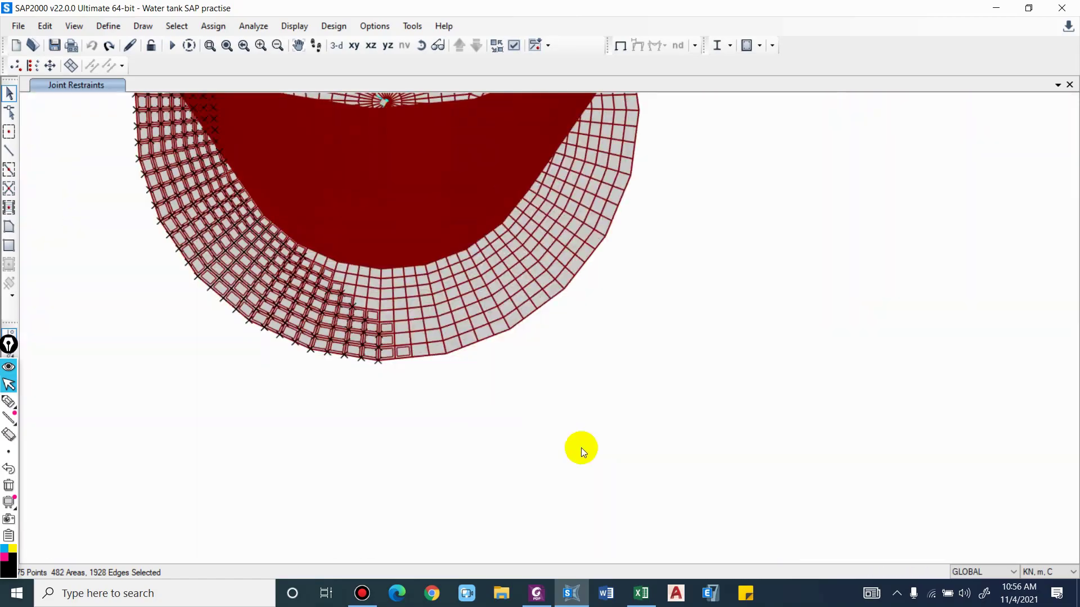
pyautogui.moveTo(581, 448); pyautogui.dragTo(332, 259)
pyautogui.scroll(4, 332, 259)
pyautogui.moveTo(526, 364); pyautogui.dragTo(521, 356)
pyautogui.scroll(-4, 526, 364)
pyautogui.moveTo(583, 486); pyautogui.dragTo(580, 323, button='middle')
pyautogui.scroll(4, 311, 275)
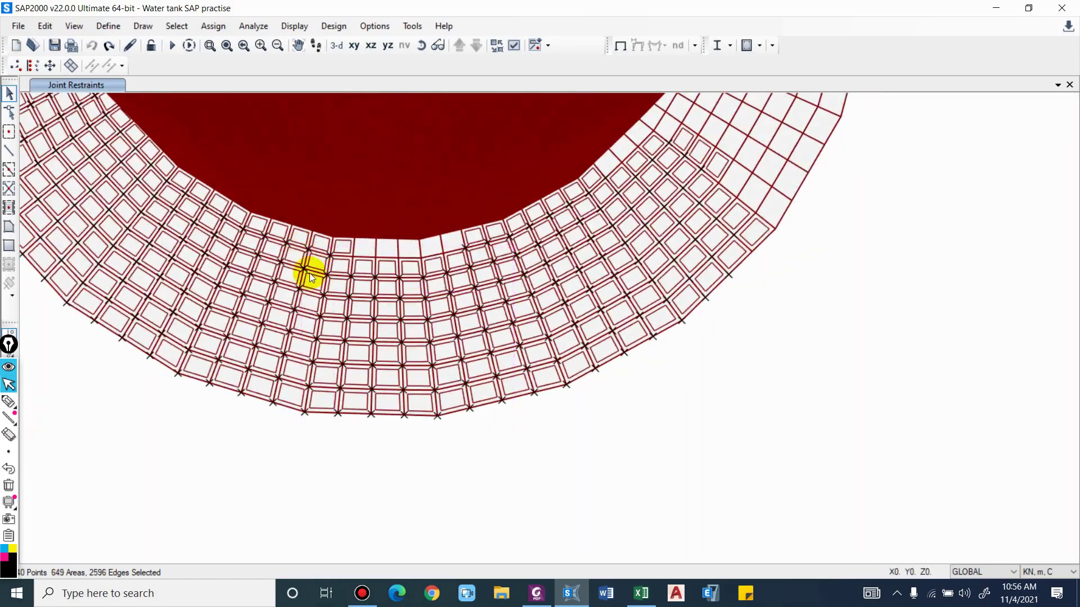
# Complete the selection of the slab projection's full ring, including the remaining mesh areas next to the wall
pyautogui.scroll(-4, 311, 275)
pyautogui.moveTo(521, 352); pyautogui.dragTo(360, 255)
pyautogui.keyDown('shift'); pyautogui.moveTo(360, 256); pyautogui.dragTo(234, 255, button='middle'); pyautogui.keyUp('shift')
pyautogui.moveTo(556, 349); pyautogui.dragTo(381, 229, button='middle')
pyautogui.scroll(4, 563, 387)
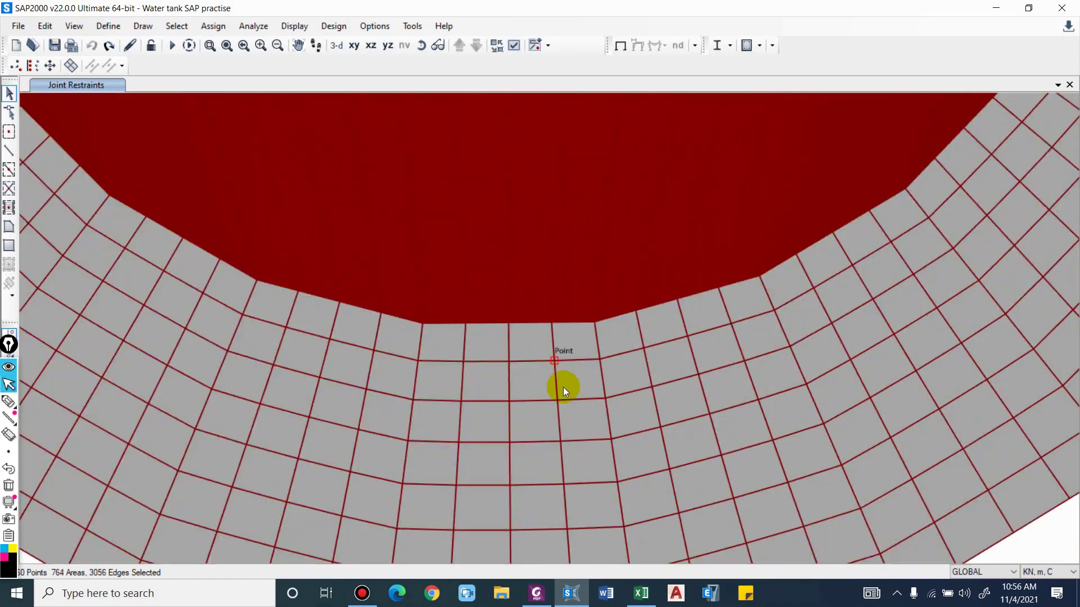
pyautogui.click(562, 387)
pyautogui.scroll(-4, 563, 387)
pyautogui.keyDown('shift'); pyautogui.moveTo(563, 387); pyautogui.dragTo(524, 380, button='middle'); pyautogui.keyUp('shift')
pyautogui.scroll(-3, 529, 391)
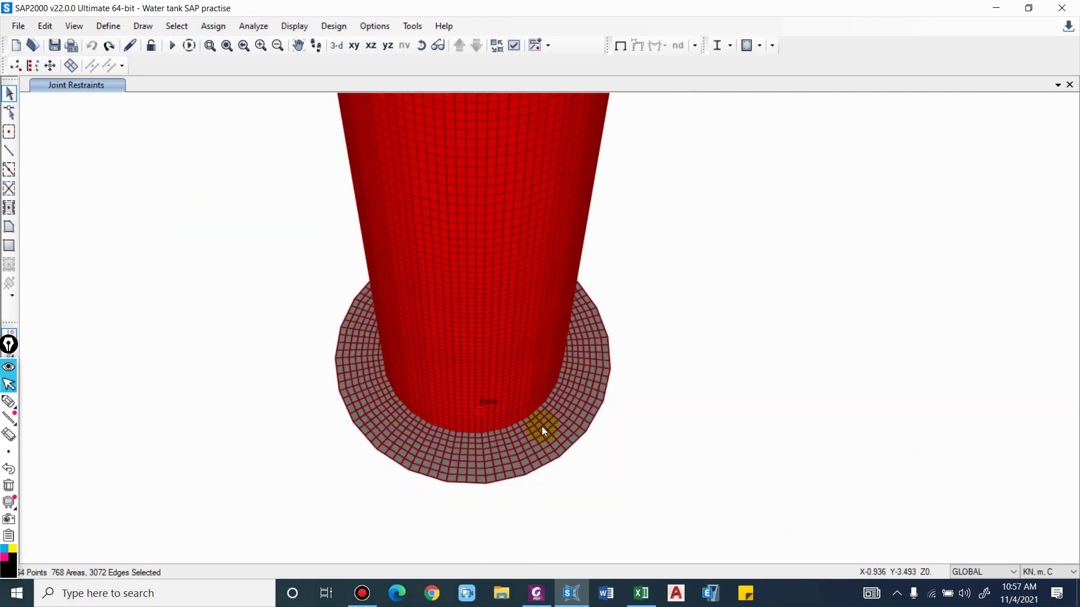
# Add a copy of the Base slab 1.4 area section named Slab prjecn 1.4
pyautogui.click(108, 25)
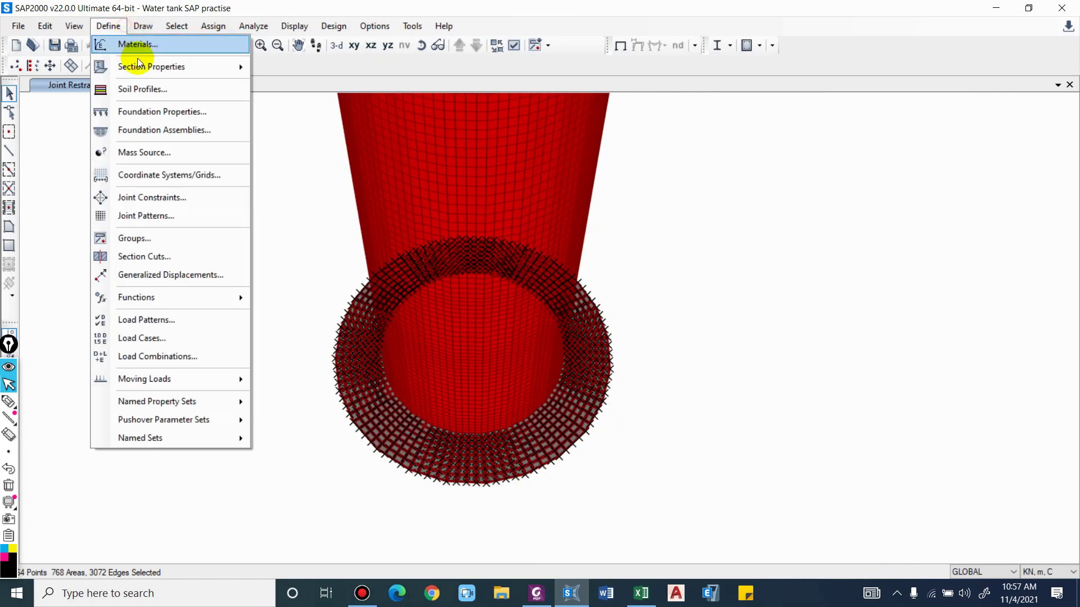
pyautogui.moveTo(139, 64)
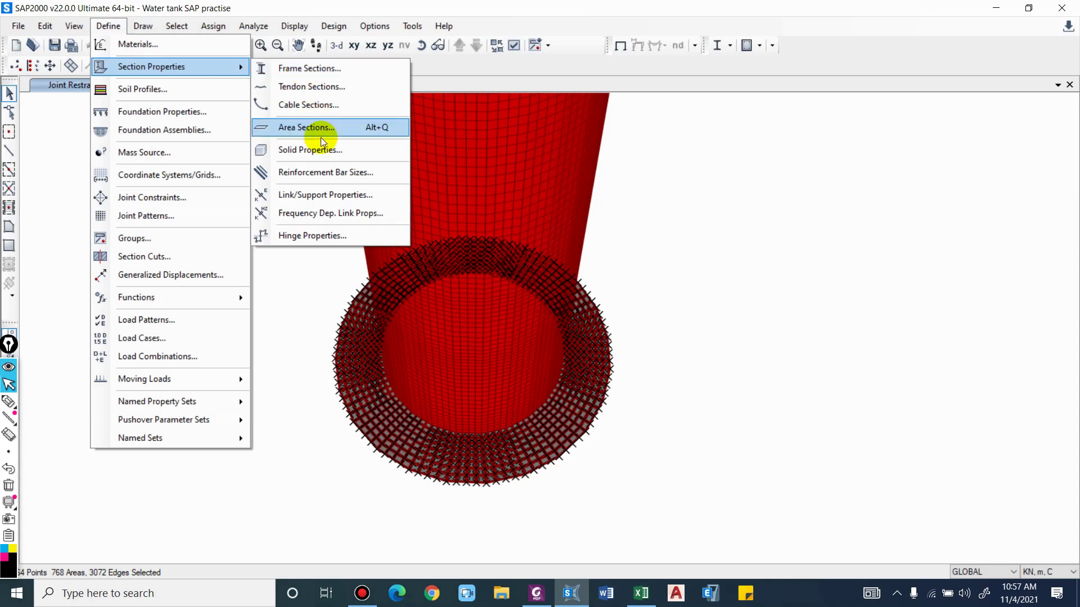
pyautogui.click(310, 128)
pyautogui.moveTo(850, 136); pyautogui.dragTo(851, 139)
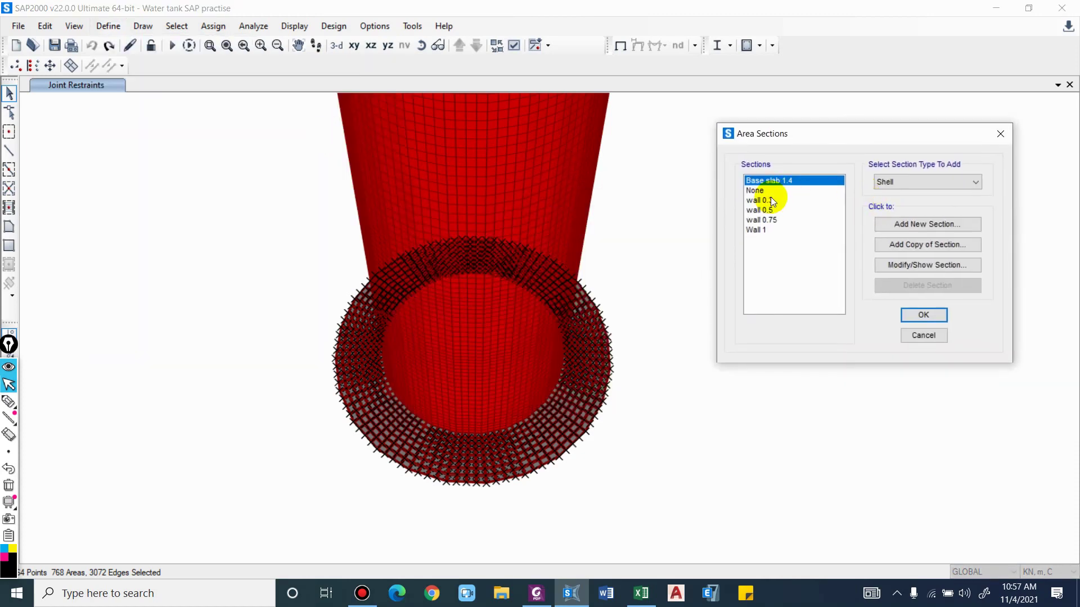
pyautogui.click(917, 246)
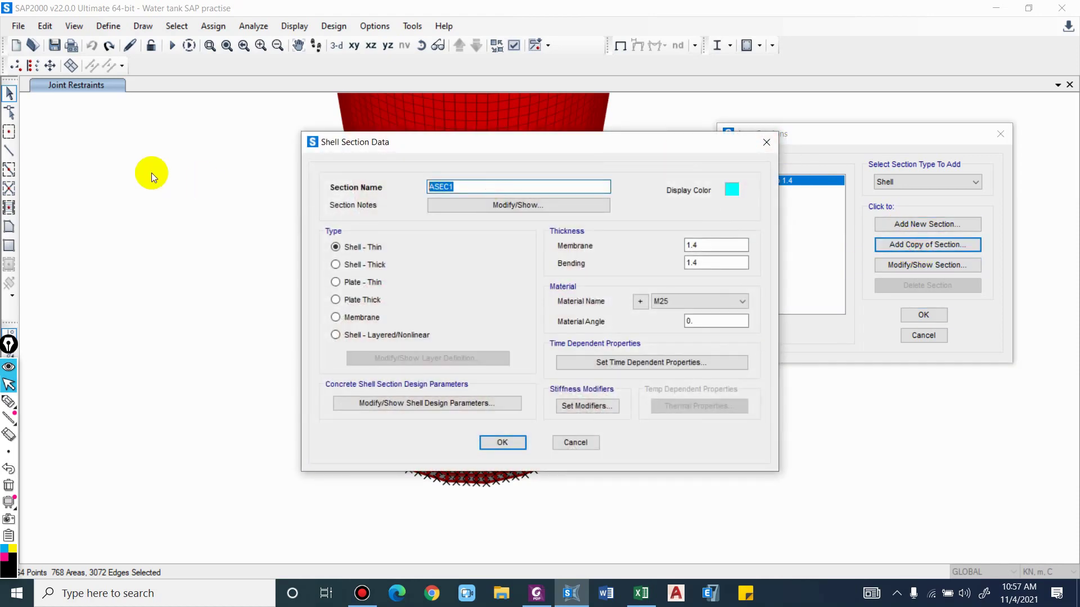
pyautogui.write('Slab prjecn')
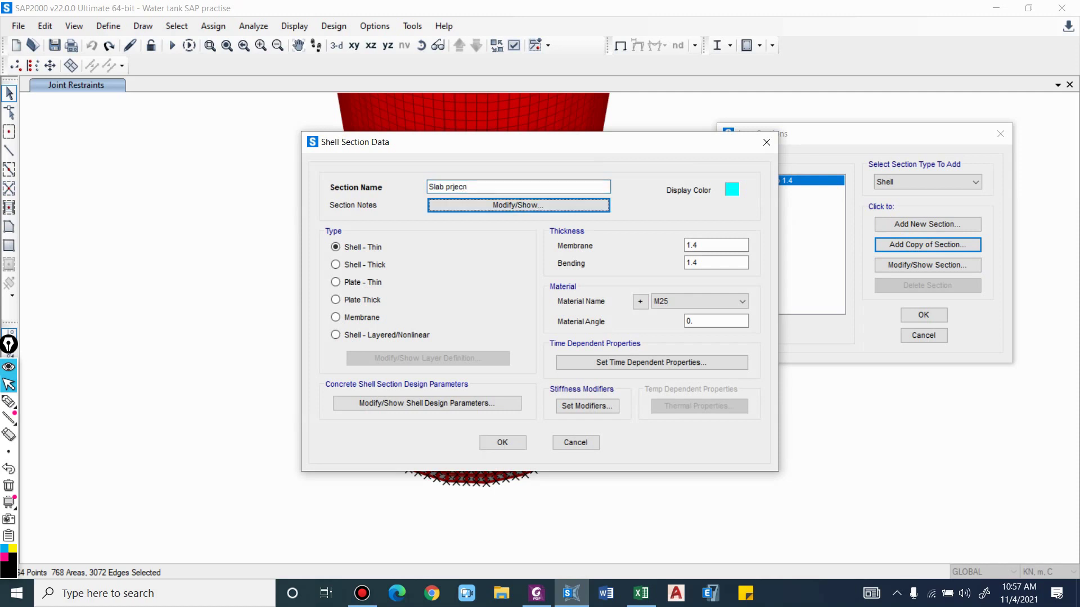
pyautogui.click(724, 245)
pyautogui.click(519, 186)
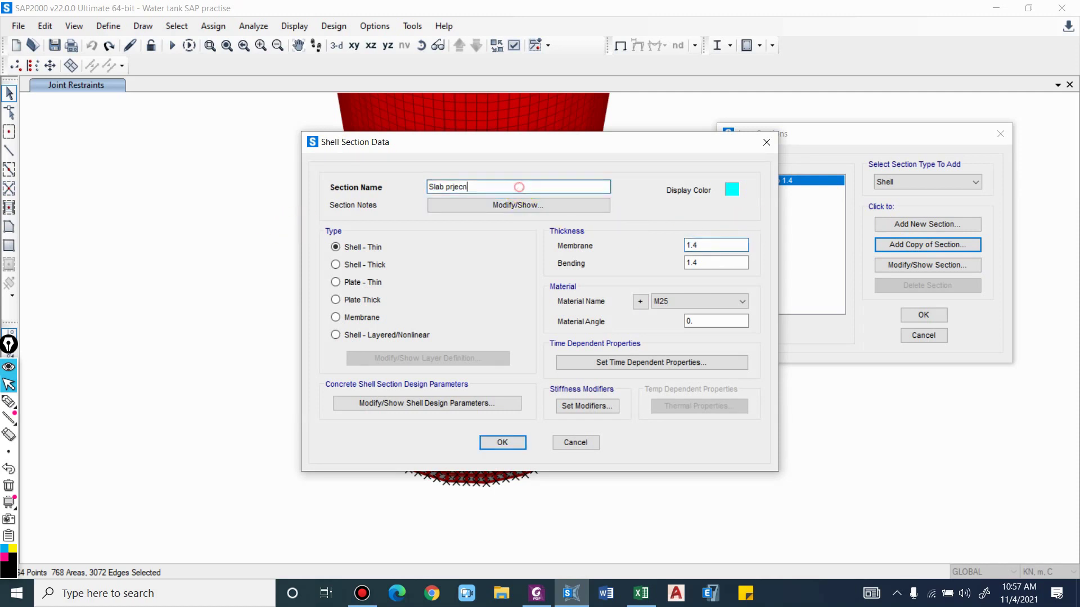
pyautogui.write('1.4')
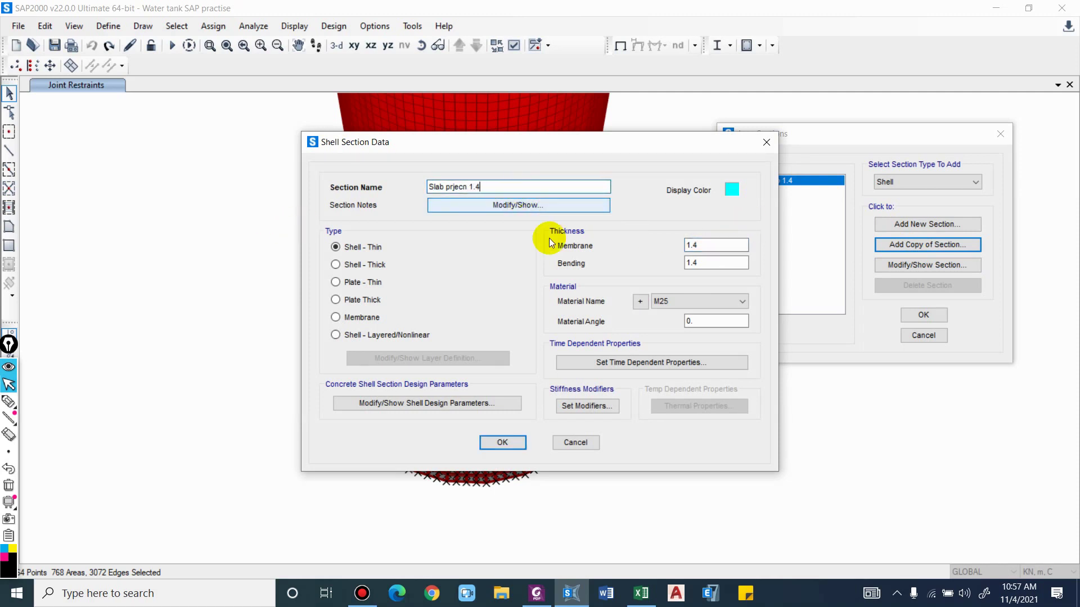
pyautogui.click(501, 442)
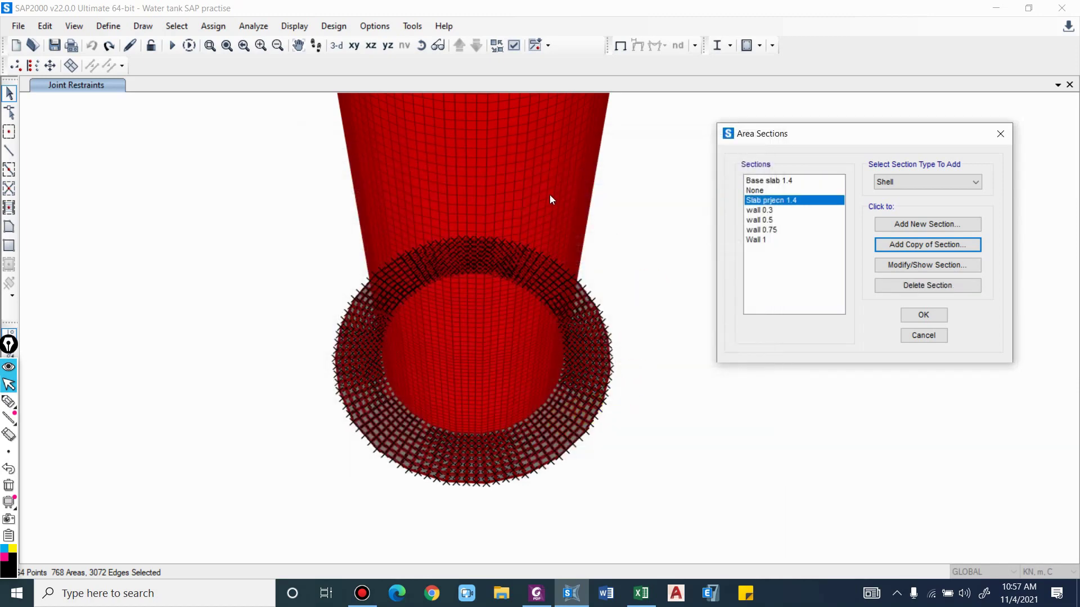
# Accept the area section definitions and assign the Slab prjecn 1.4 section to the selected slab projection areas
pyautogui.click(935, 317)
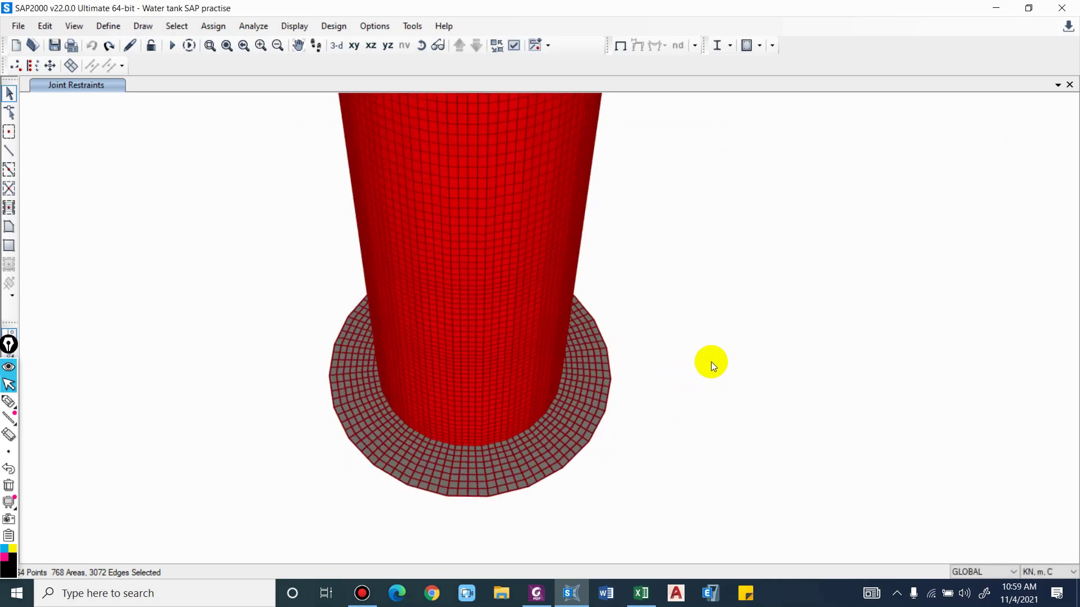
pyautogui.scroll(5, 412, 369)
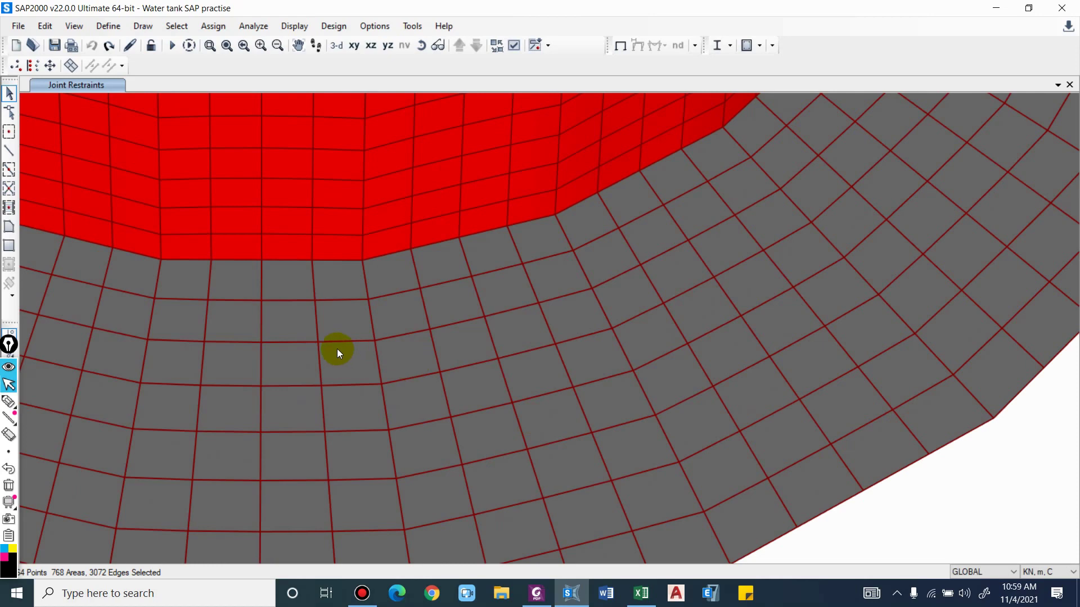
pyautogui.scroll(-5, 373, 395)
pyautogui.keyDown('shift'); pyautogui.moveTo(765, 306); pyautogui.dragTo(862, 276, button='middle'); pyautogui.keyUp('shift')
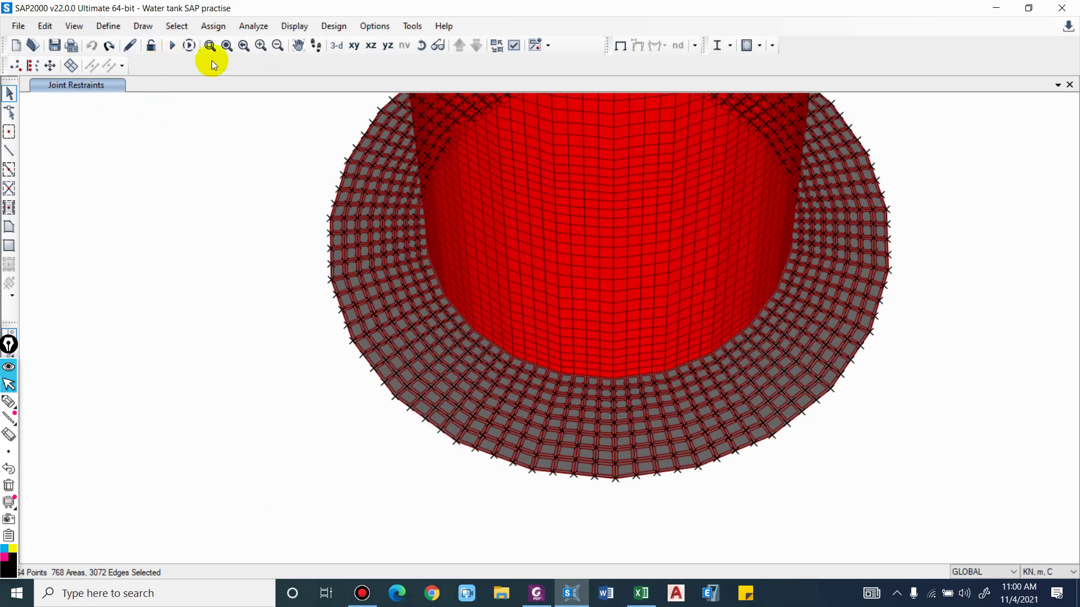
pyautogui.click(213, 26)
pyautogui.click(213, 27)
pyautogui.click(212, 27)
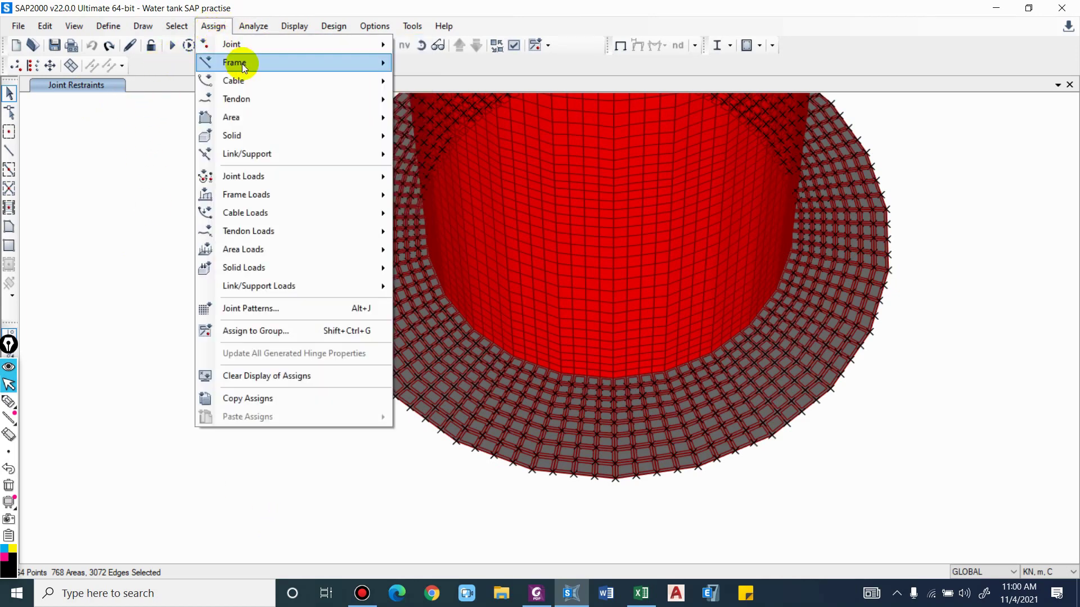
pyautogui.moveTo(242, 117)
pyautogui.click(462, 118)
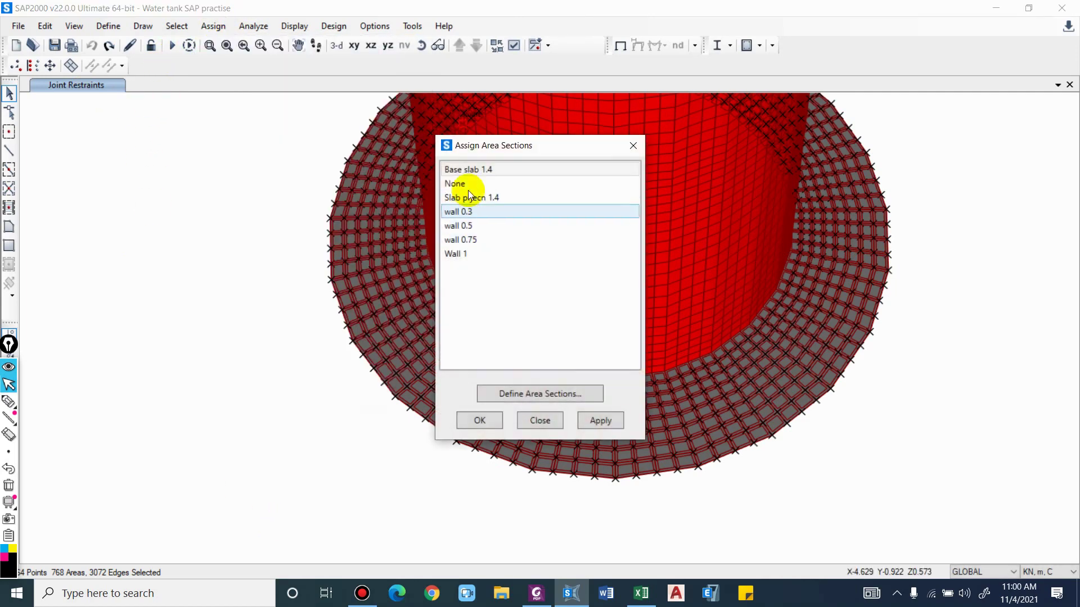
pyautogui.moveTo(475, 147); pyautogui.dragTo(140, 135)
pyautogui.click(160, 184)
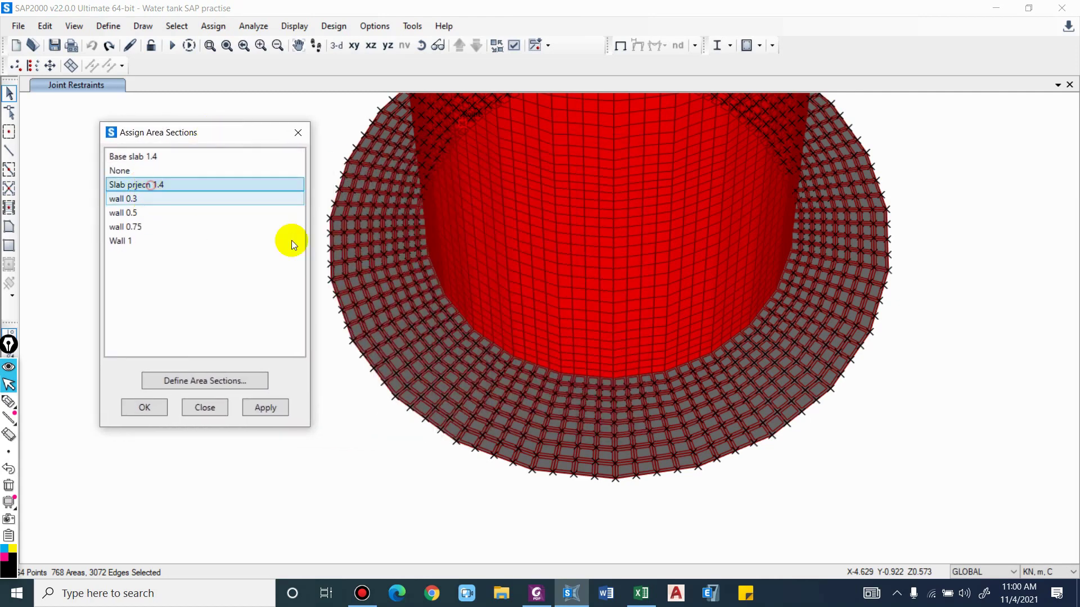
pyautogui.click(260, 406)
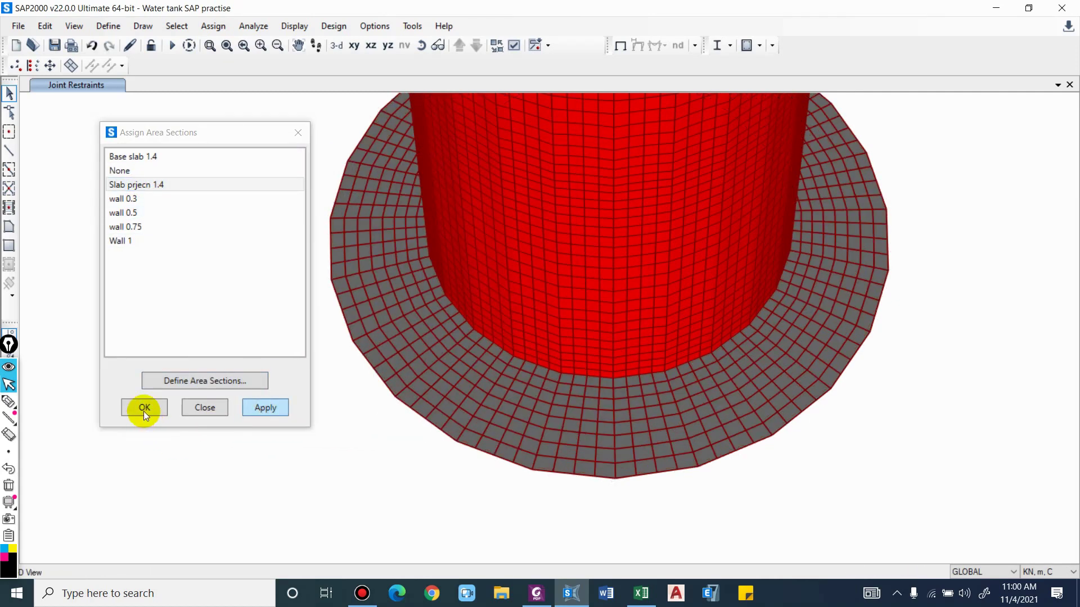
pyautogui.click(144, 409)
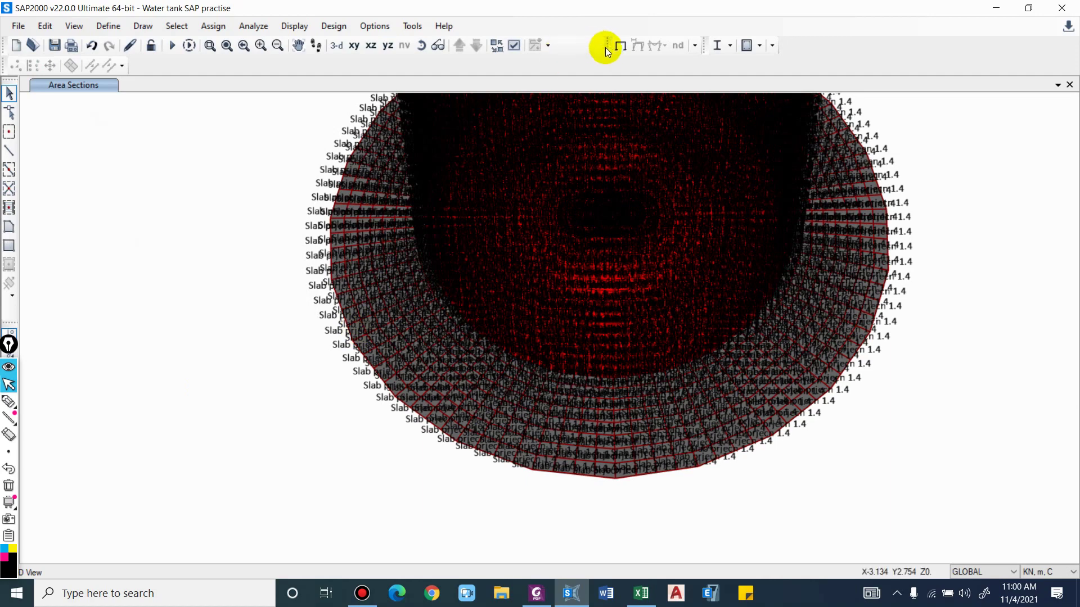
# Hide the section labels and select all areas with sections Base slab 1.4, wall 0.3, wall 0.5, wall 0.75 and Wall 1
pyautogui.click(619, 45)
pyautogui.click(319, 269)
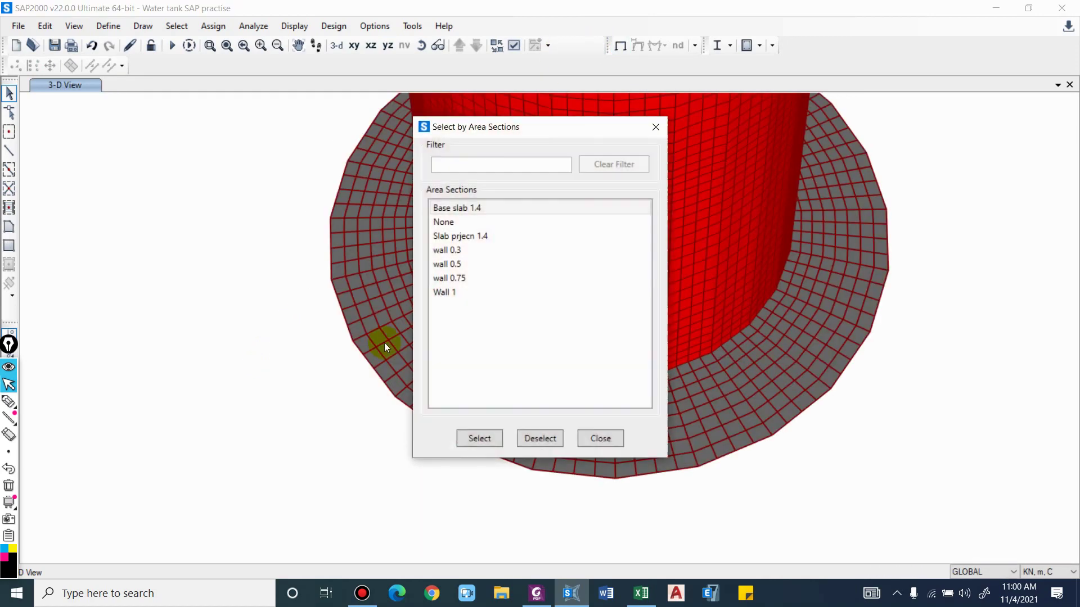
pyautogui.moveTo(517, 129); pyautogui.dragTo(175, 106)
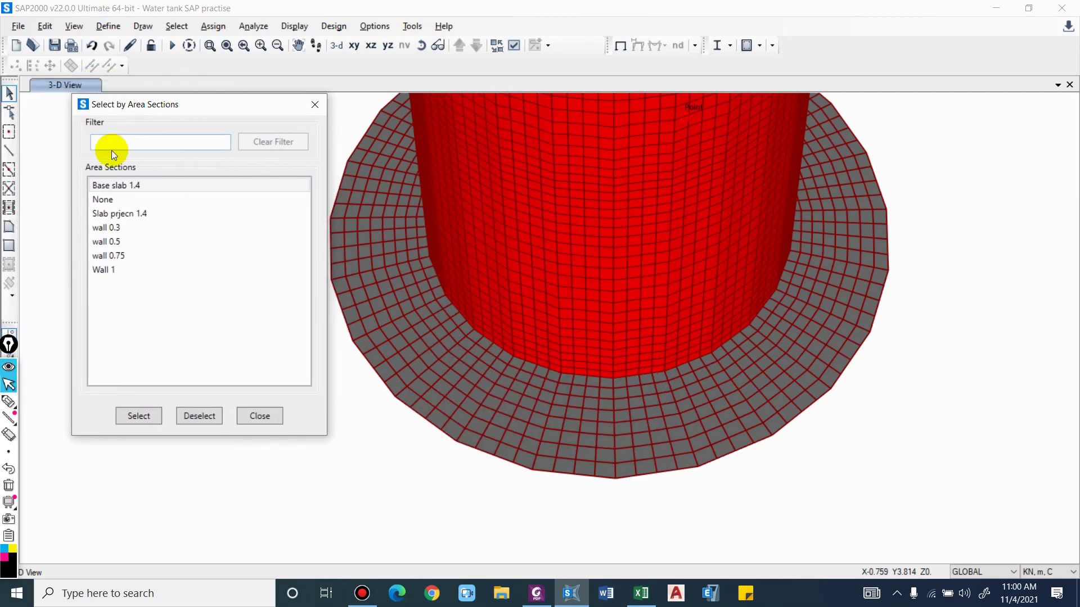
pyautogui.click(110, 199)
pyautogui.click(130, 185)
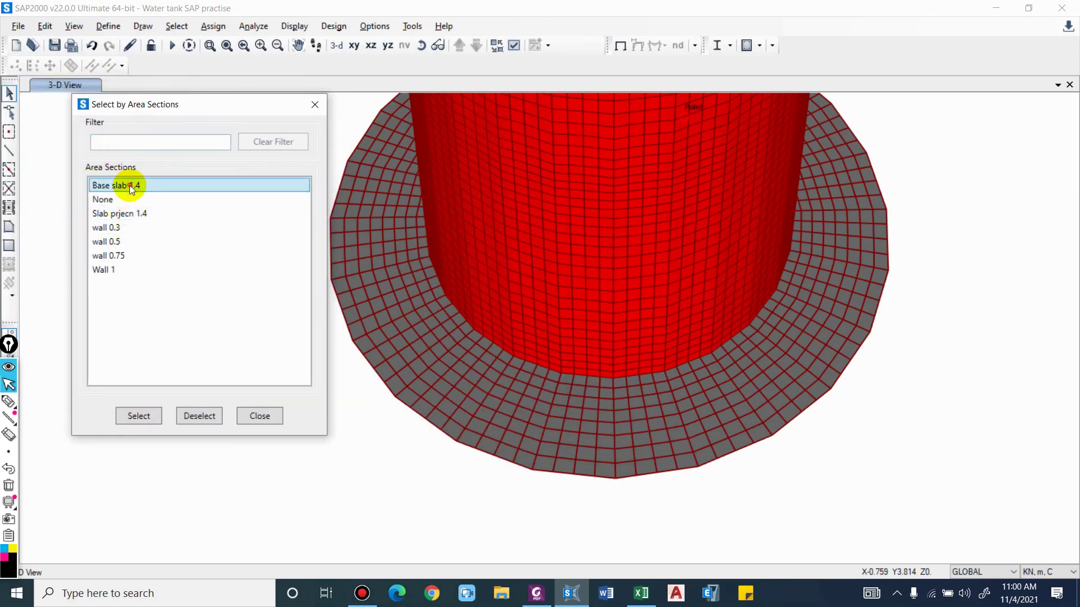
pyautogui.keyDown('ctrl'); pyautogui.click(116, 228); pyautogui.keyUp('ctrl')
pyautogui.keyDown('ctrl'); pyautogui.click(121, 242); pyautogui.keyUp('ctrl')
pyautogui.keyDown('ctrl'); pyautogui.click(118, 255); pyautogui.keyUp('ctrl')
pyautogui.keyDown('ctrl'); pyautogui.click(113, 269); pyautogui.keyUp('ctrl')
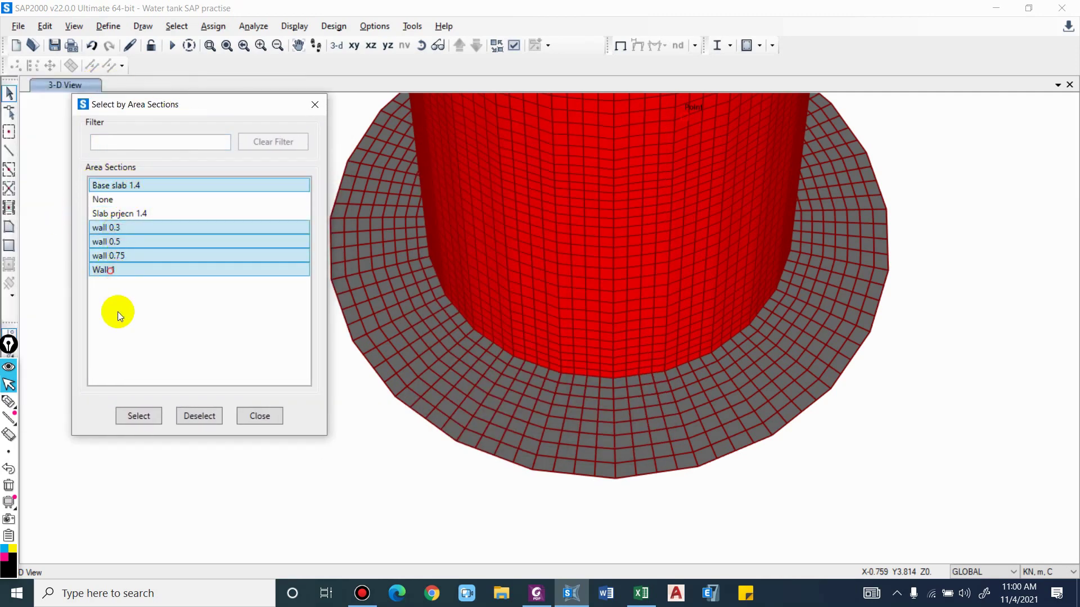
pyautogui.click(145, 417)
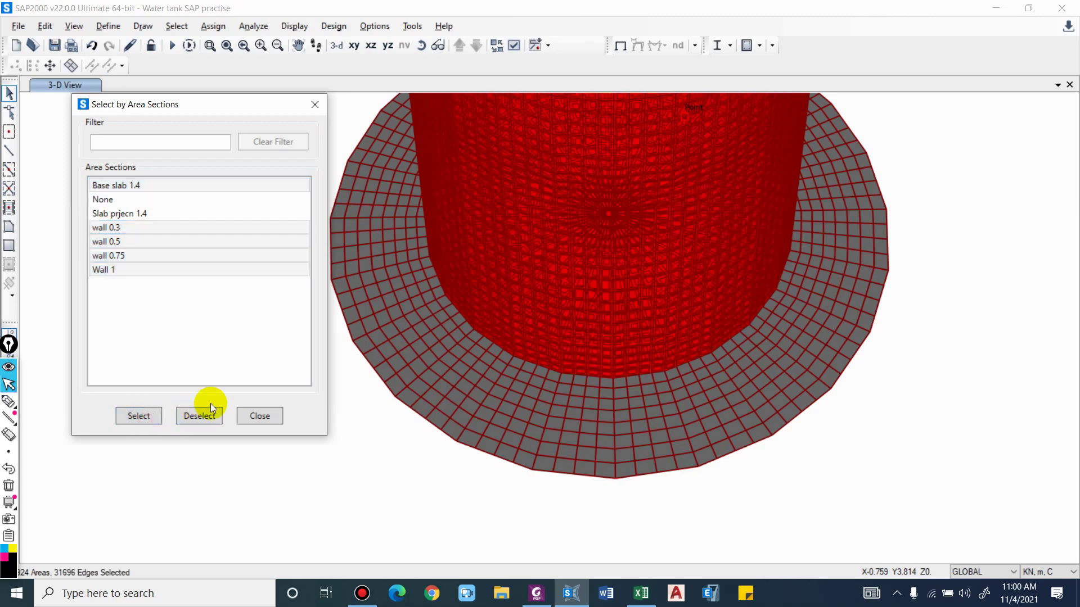
# Show only the selected base slab and wall areas, hiding the slab projection from the 3-D view
pyautogui.click(240, 415)
pyautogui.rightClick(203, 234)
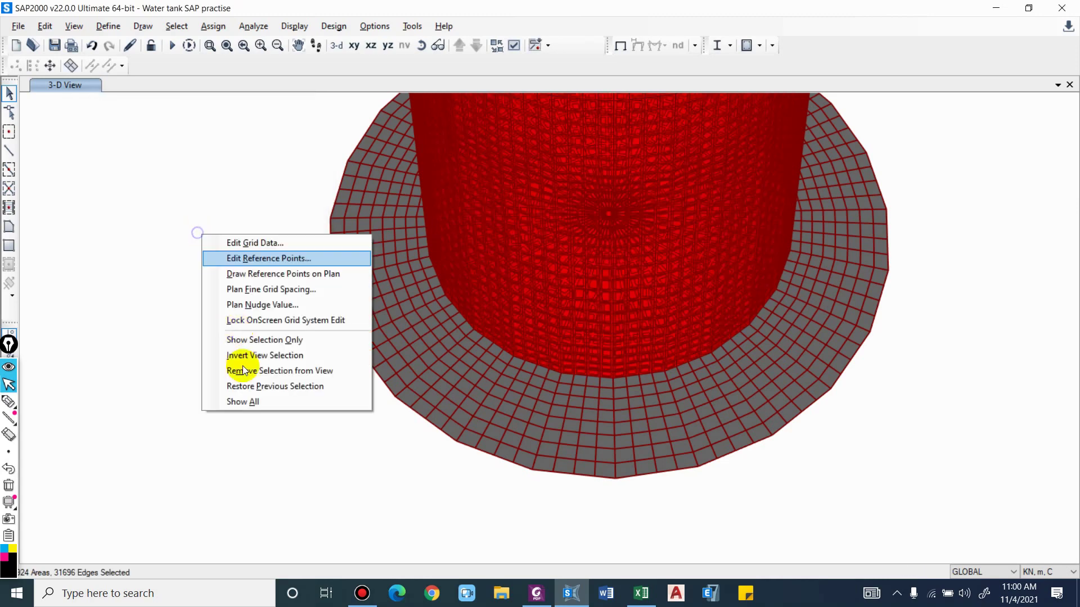
pyautogui.click(252, 339)
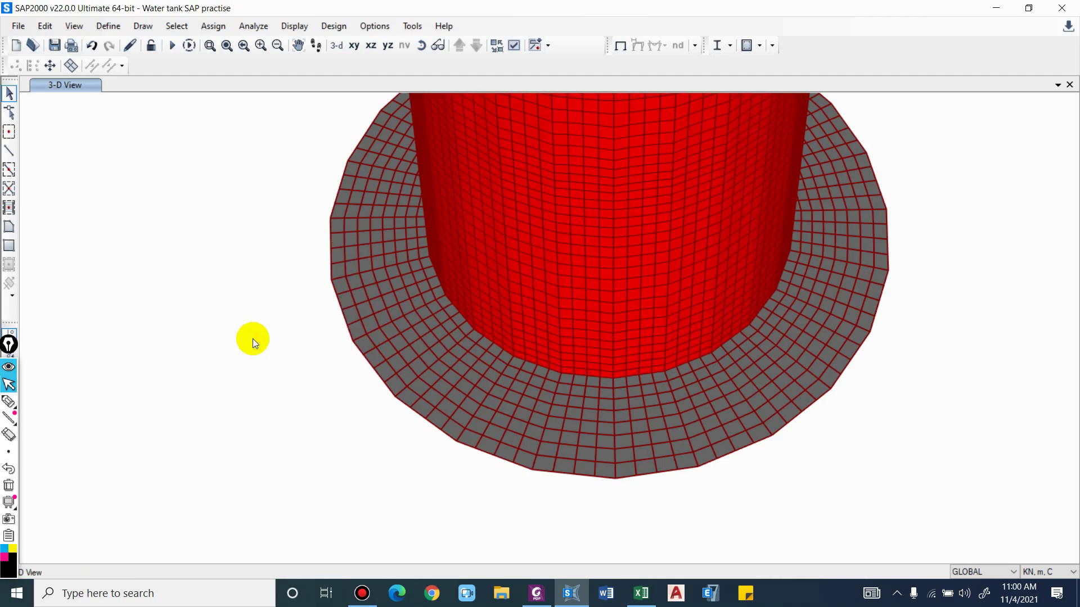
pyautogui.scroll(5, 373, 321)
pyautogui.scroll(-5, 424, 311)
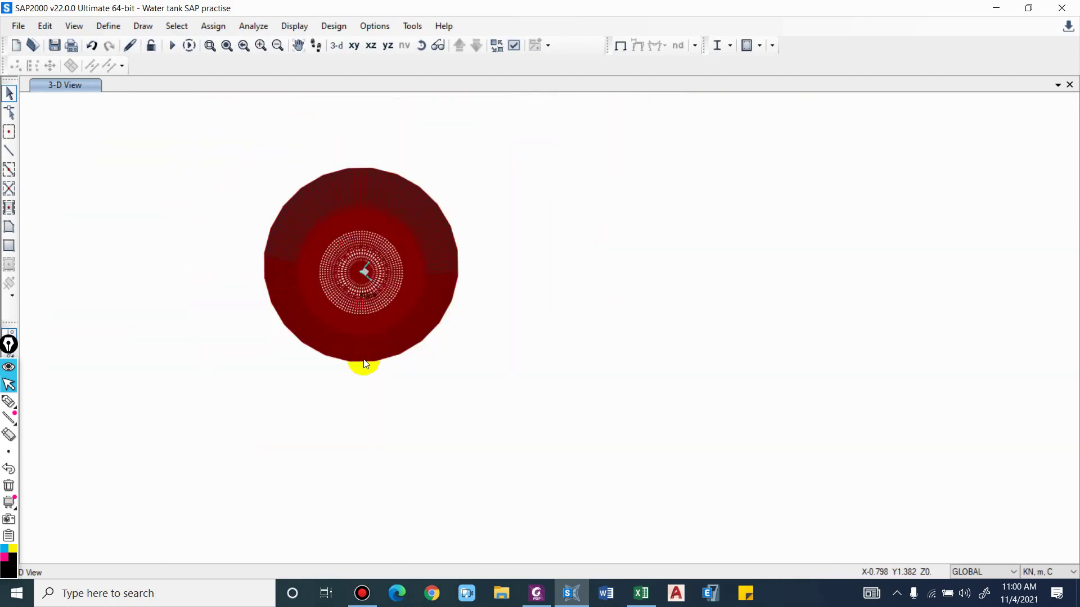
pyautogui.keyDown('shift'); pyautogui.moveTo(362, 366); pyautogui.dragTo(441, 279, button='middle'); pyautogui.keyUp('shift')
pyautogui.scroll(3, 517, 170)
pyautogui.scroll(-4, 440, 278)
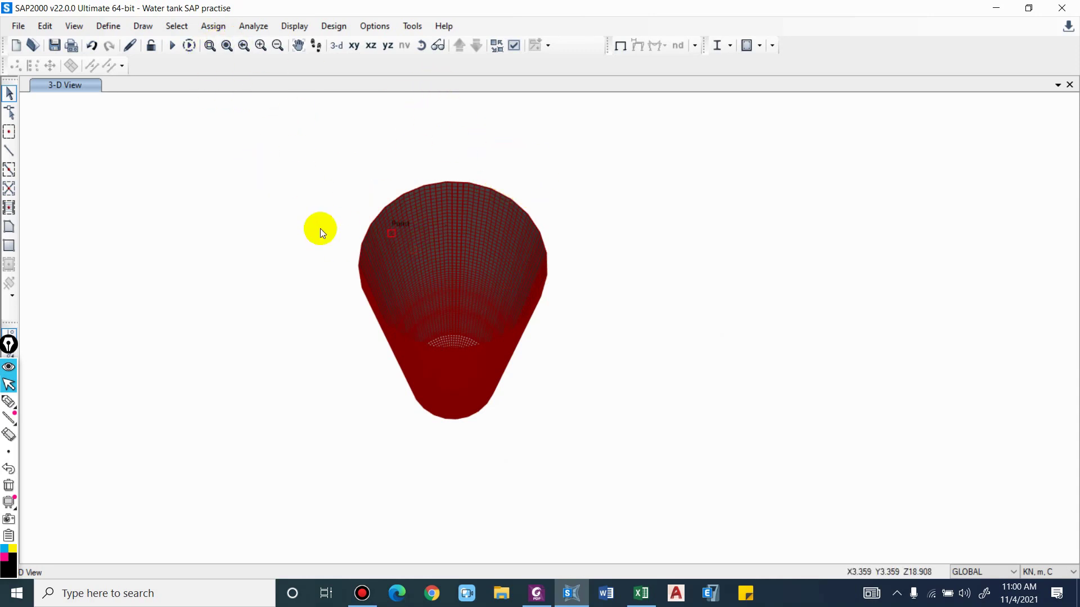
# Open the joint pattern assignment and choose the Water pressure pattern
pyautogui.click(211, 45)
pyautogui.click(214, 26)
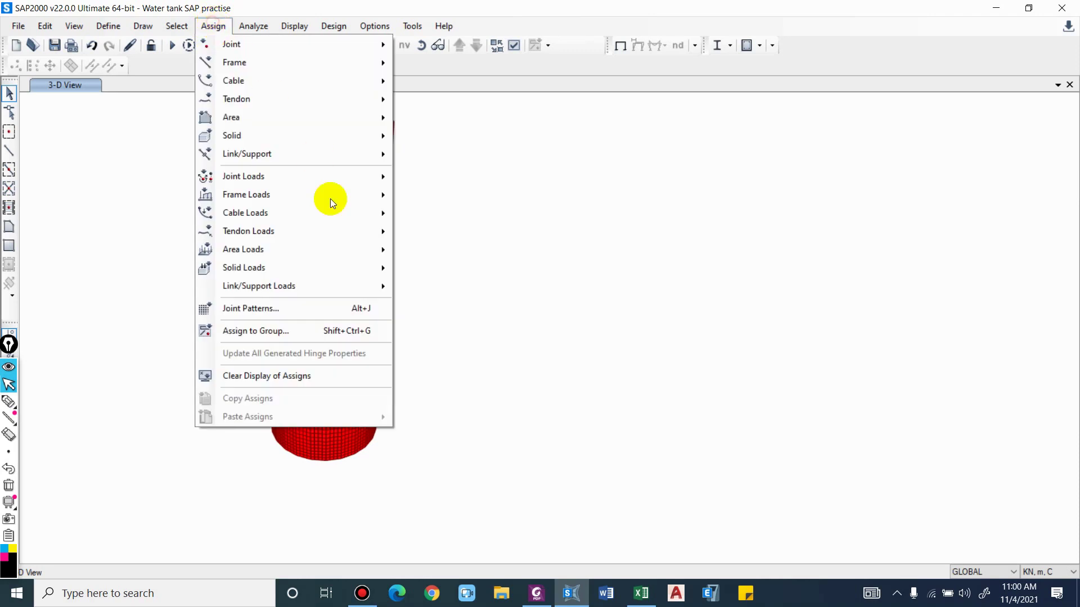
pyautogui.click(252, 308)
pyautogui.moveTo(579, 108); pyautogui.dragTo(863, 99)
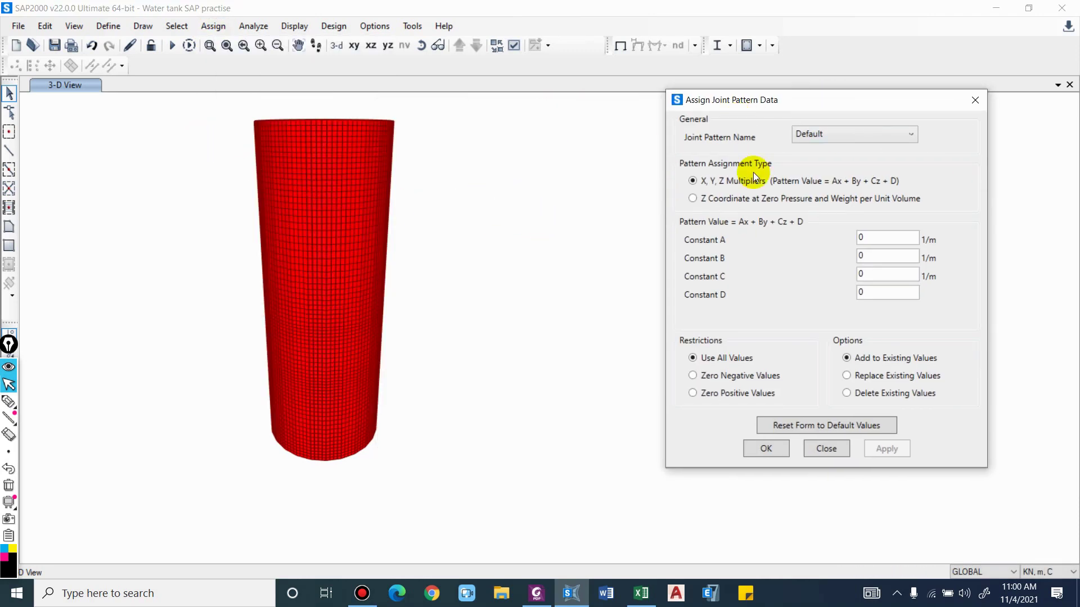
pyautogui.click(809, 137)
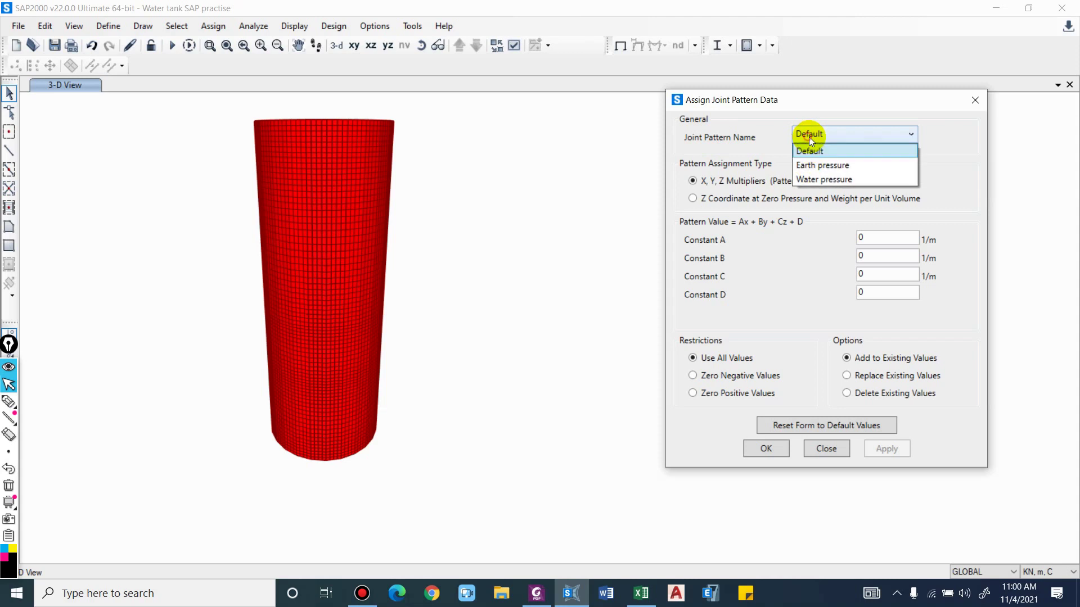
pyautogui.click(836, 180)
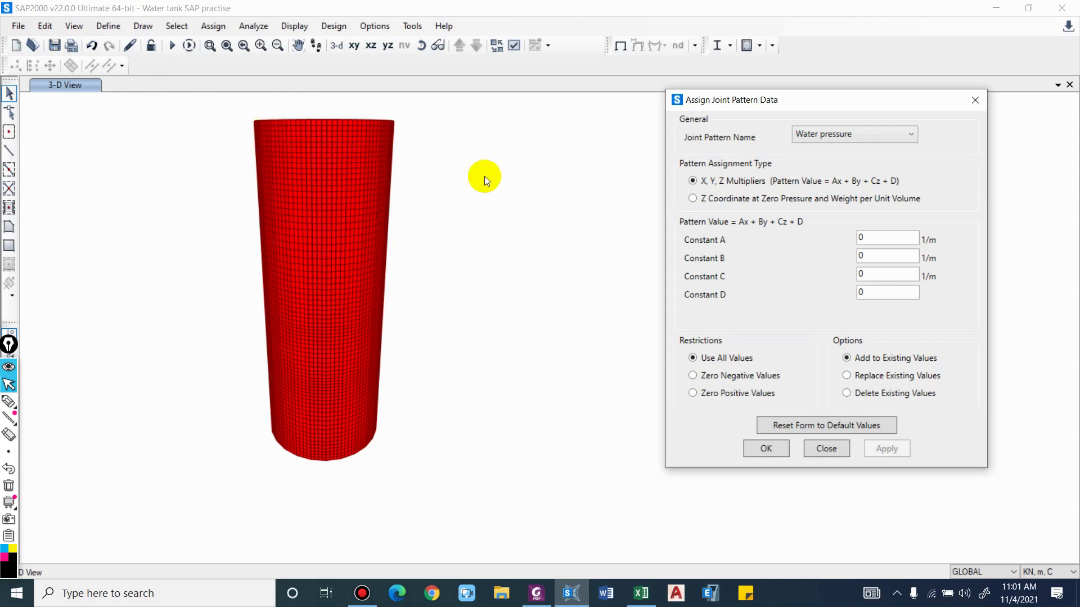
# Restore the previous selection of the base slab and wall areas and inspect the mesh inside the tank
pyautogui.click(130, 125)
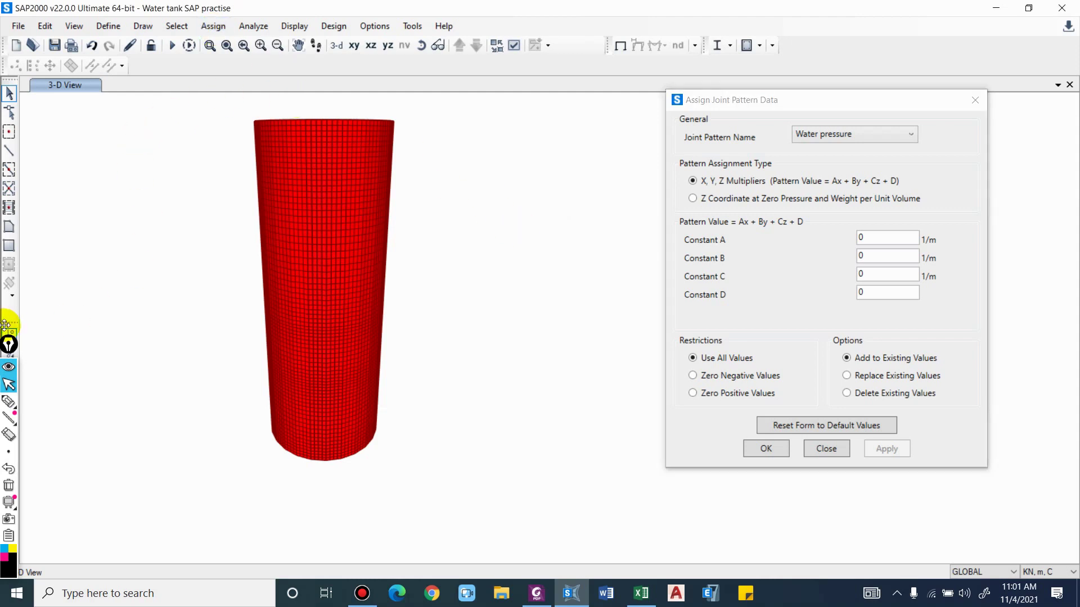
pyautogui.click(176, 26)
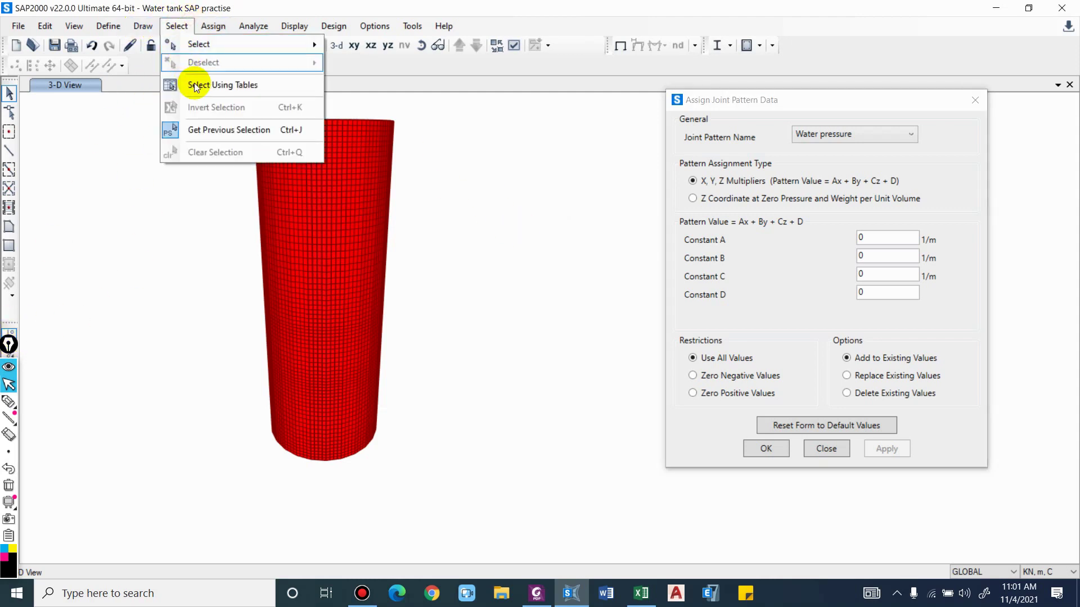
pyautogui.click(218, 127)
pyautogui.scroll(4, 306, 156)
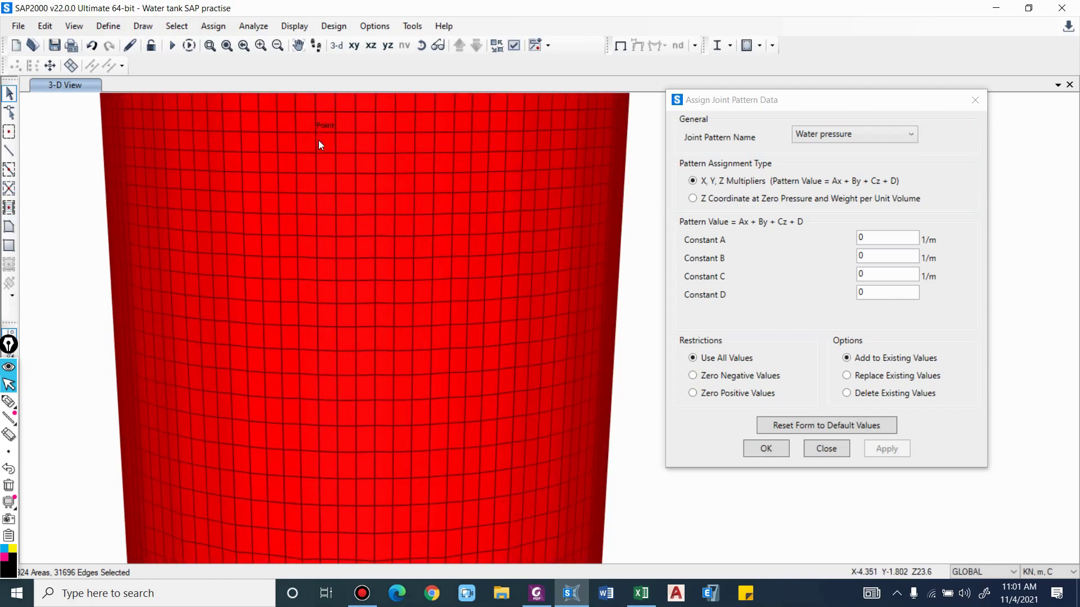
pyautogui.scroll(-3, 422, 147)
pyautogui.keyDown('shift'); pyautogui.moveTo(375, 173); pyautogui.dragTo(451, 249, button='middle'); pyautogui.keyUp('shift')
pyautogui.scroll(5, 440, 164)
pyautogui.scroll(2, 440, 164)
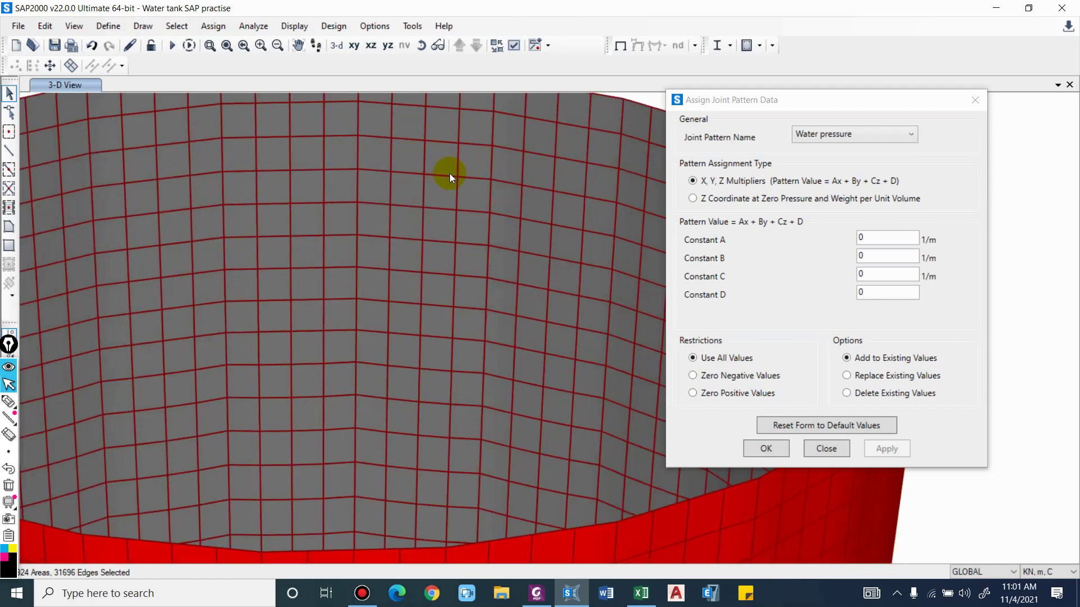
pyautogui.scroll(3, 429, 174)
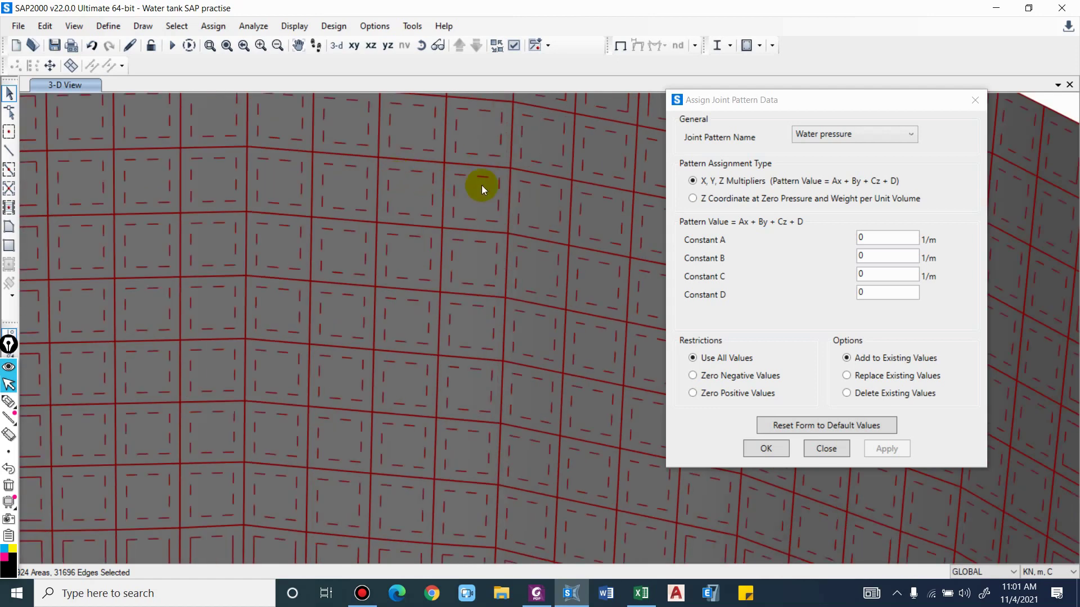
# Window-select the whole visible tank to add its joints to the selection, and inspect the joints along the upper wall
pyautogui.click(797, 283)
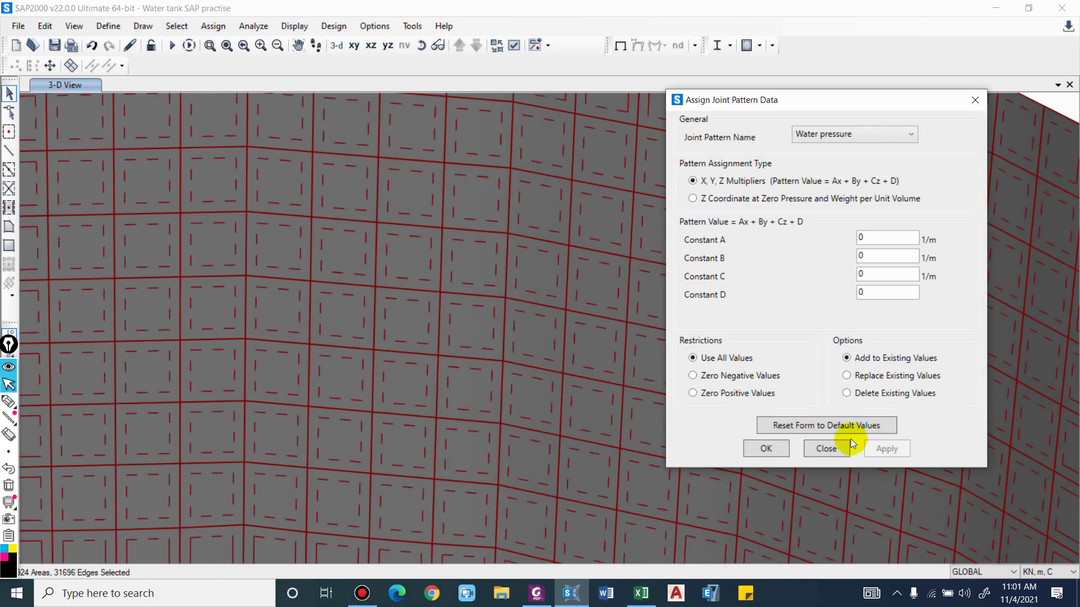
pyautogui.scroll(-4, 461, 232)
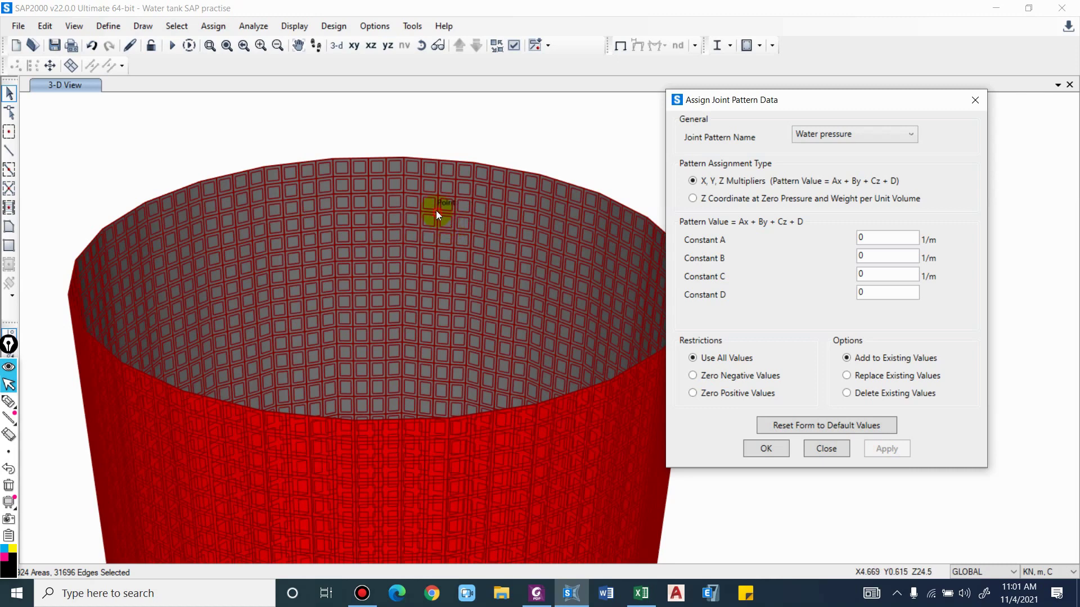
pyautogui.scroll(4, 435, 207)
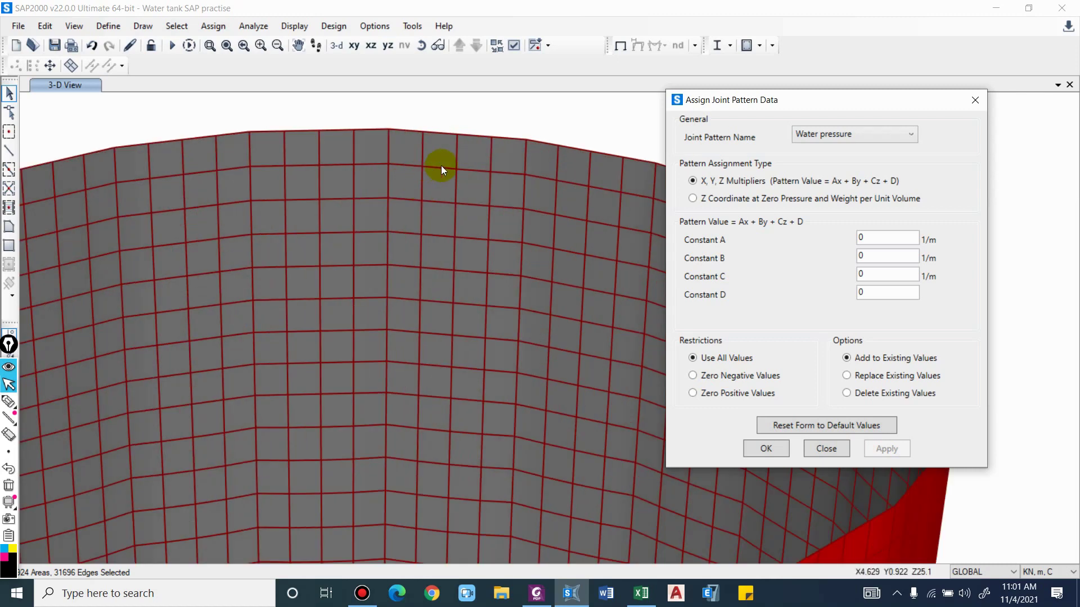
pyautogui.scroll(-8, 453, 159)
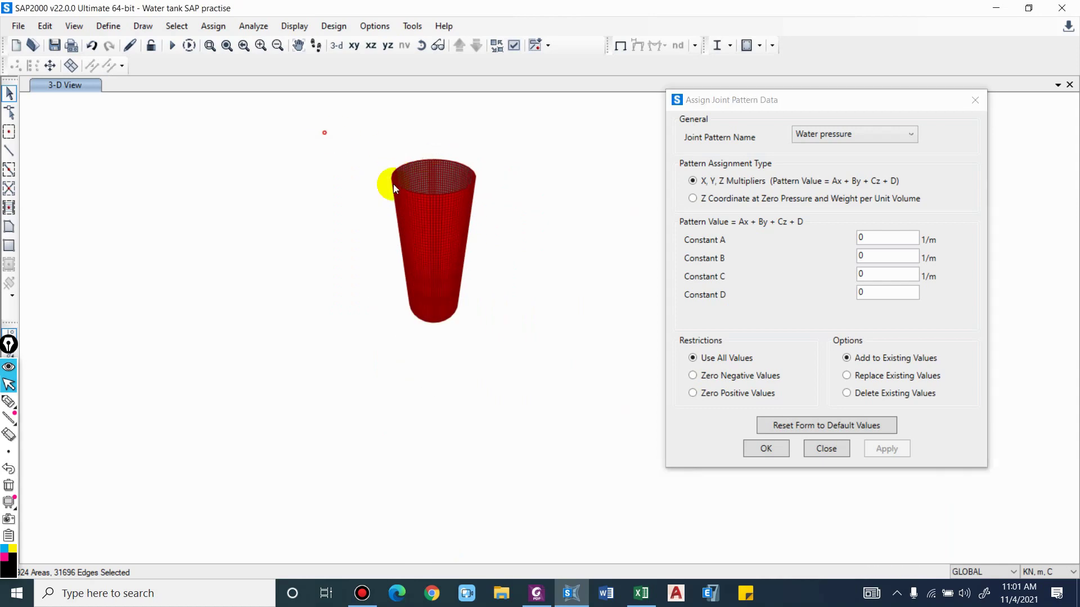
pyautogui.moveTo(325, 132); pyautogui.dragTo(528, 353)
pyautogui.scroll(3, 431, 168)
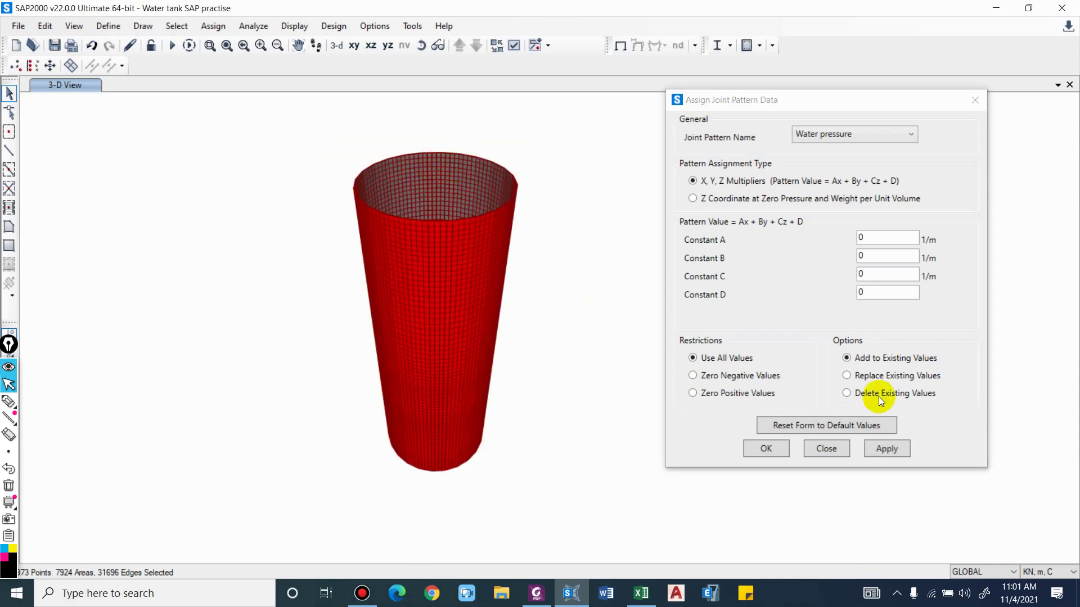
pyautogui.click(893, 451)
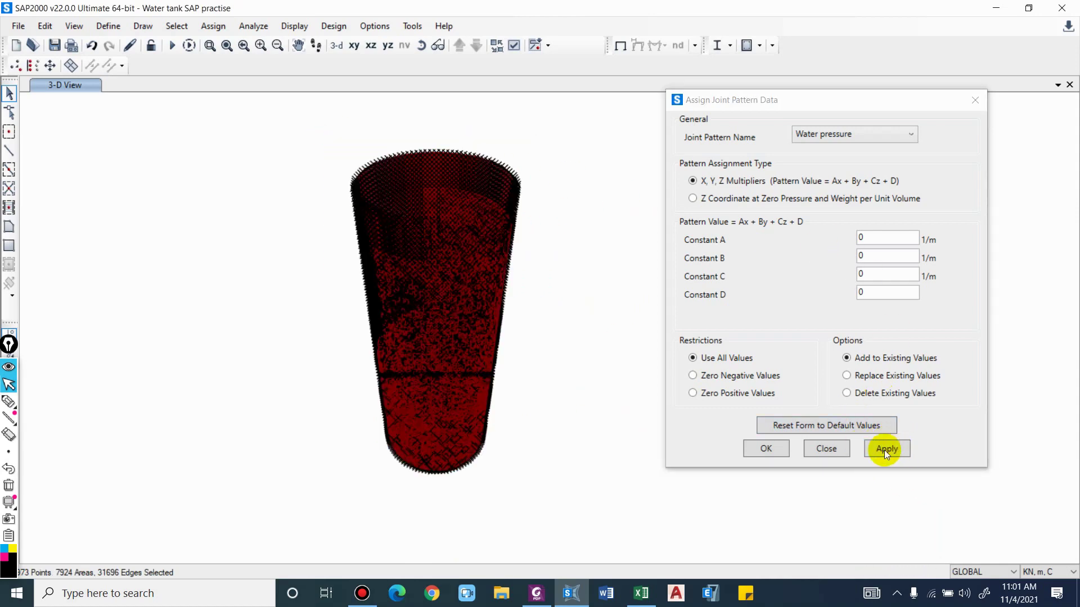
pyautogui.scroll(3, 495, 294)
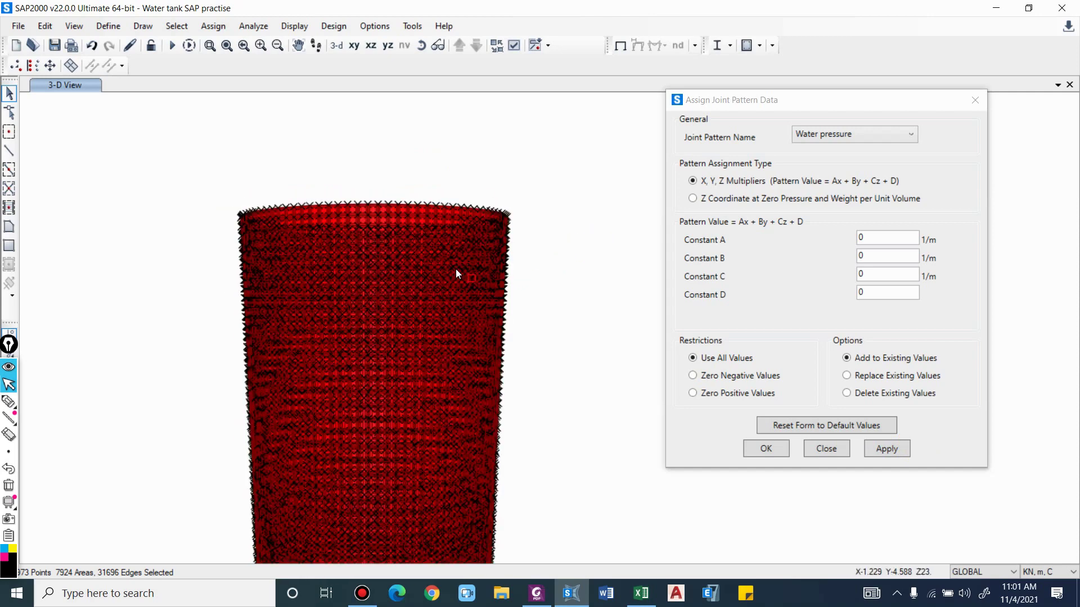
pyautogui.scroll(1, 467, 268)
pyautogui.scroll(1, 456, 272)
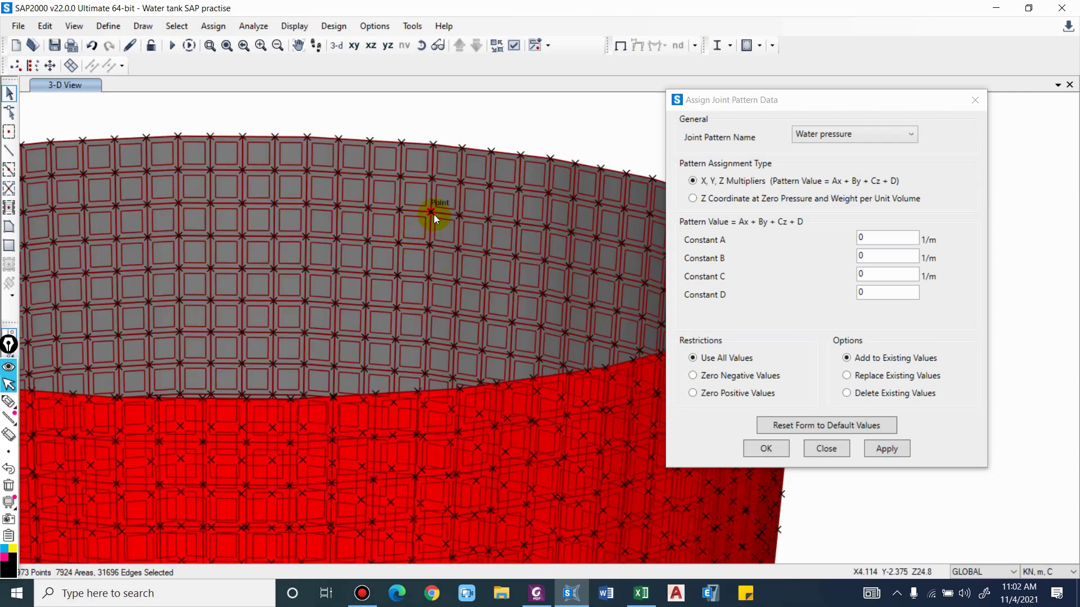
pyautogui.scroll(-2, 406, 208)
pyautogui.scroll(2, 403, 218)
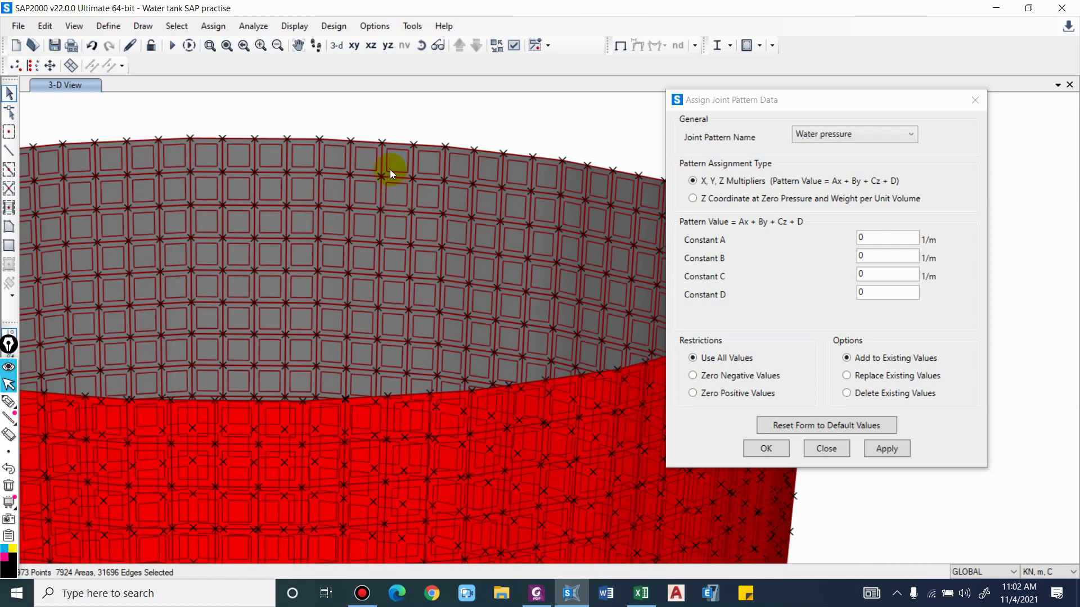
# Check the water levels on the surge tank section drawing in Excel, and return to SAP2000 to view the whole tank
pyautogui.click(641, 593)
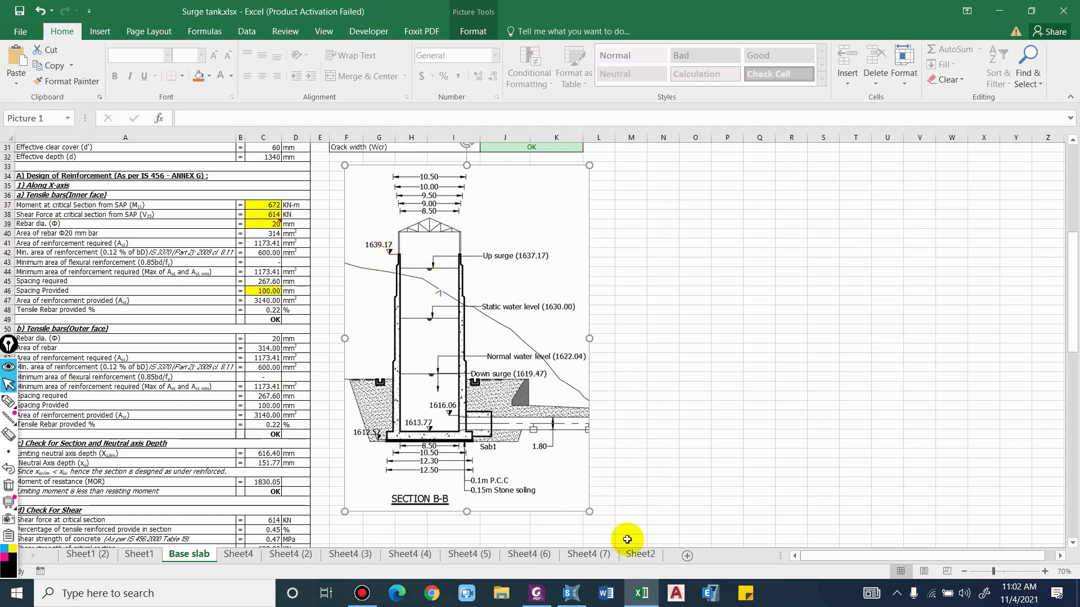
pyautogui.click(572, 593)
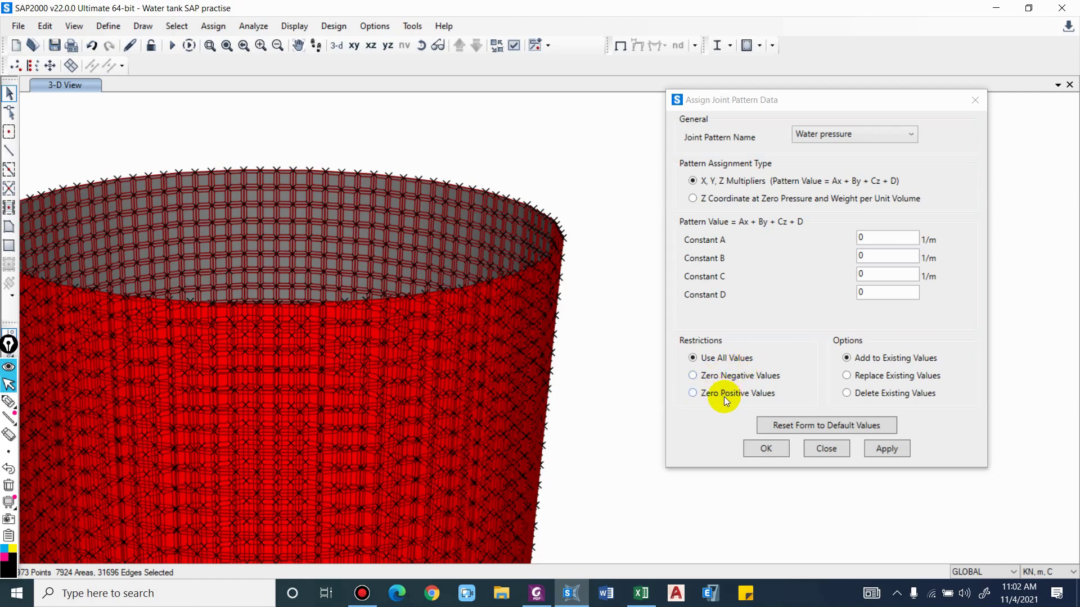
pyautogui.scroll(-5, 353, 257)
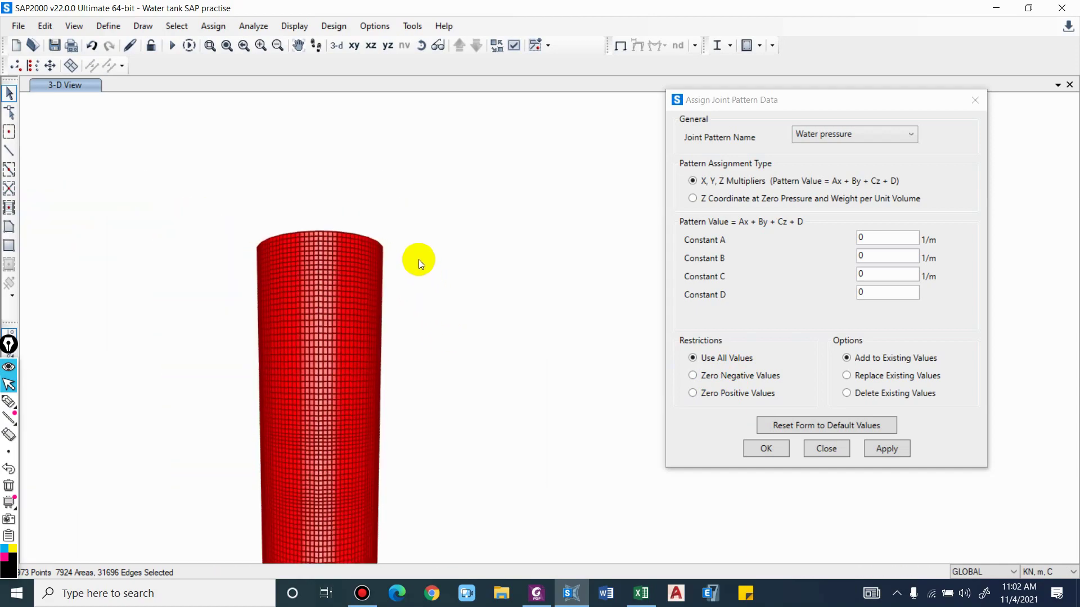
pyautogui.scroll(-5, 419, 315)
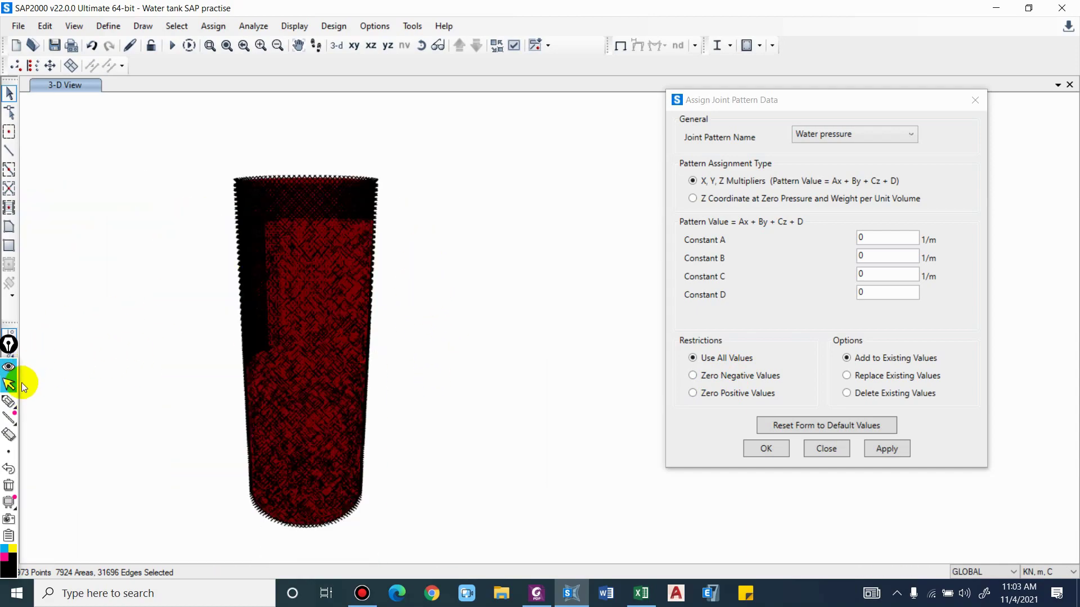
# Sketch a triangular water pressure diagram beside the tank with the annotation pen and label its apex F = 0
pyautogui.click(8, 401)
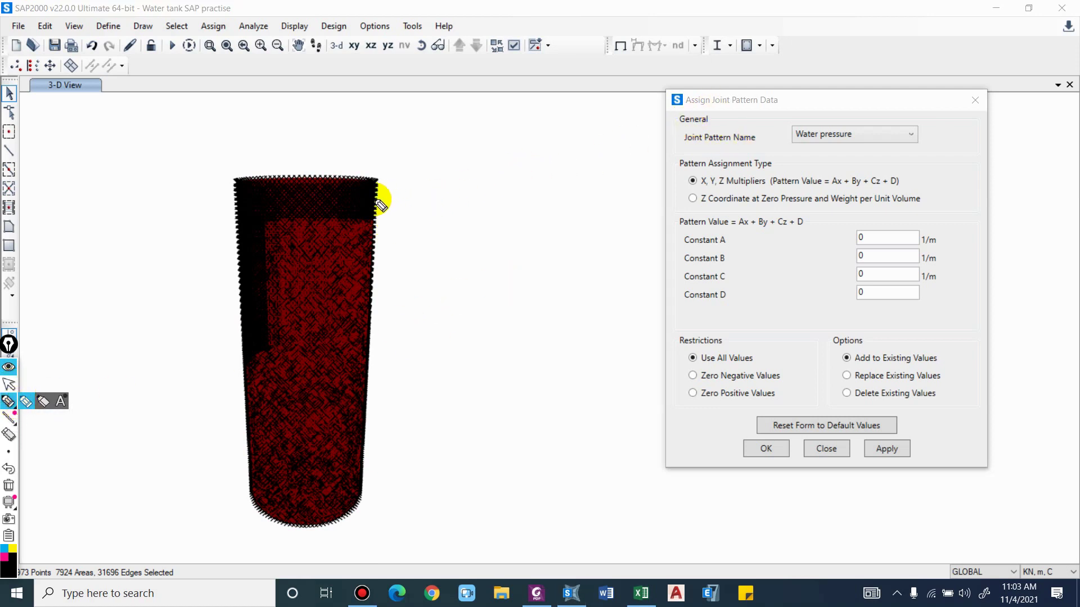
pyautogui.moveTo(380, 205)
pyautogui.mouseDown()
pyautogui.moveTo(420, 202)
pyautogui.moveTo(456, 328)
pyautogui.moveTo(467, 510)
pyautogui.moveTo(579, 513)
pyautogui.moveTo(423, 220)
pyautogui.moveTo(388, 206)
pyautogui.mouseUp()
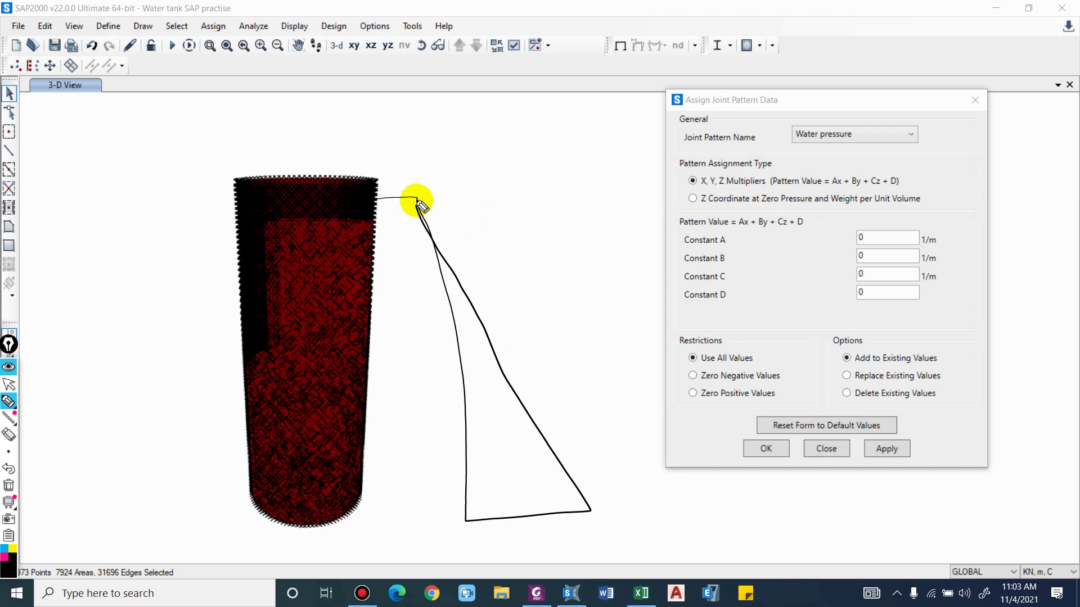
pyautogui.moveTo(419, 203)
pyautogui.mouseDown()
pyautogui.moveTo(416, 169)
pyautogui.moveTo(407, 178)
pyautogui.moveTo(455, 215)
pyautogui.mouseUp()
pyautogui.moveTo(451, 196); pyautogui.dragTo(458, 191)
pyautogui.moveTo(452, 206); pyautogui.dragTo(458, 203)
pyautogui.moveTo(470, 195); pyautogui.dragTo(478, 200)
pyautogui.moveTo(485, 186); pyautogui.dragTo(486, 188)
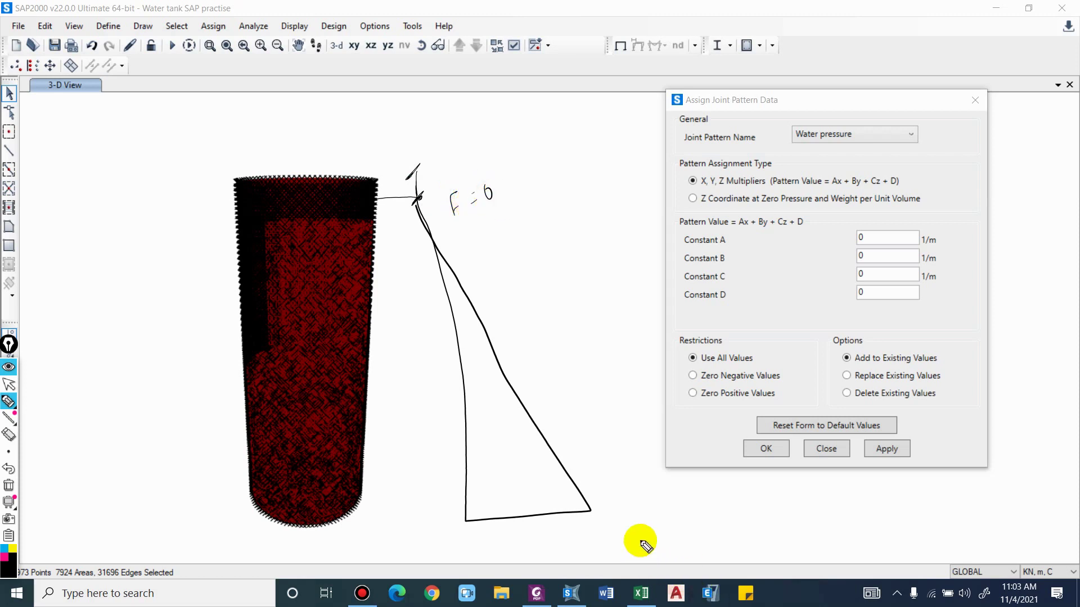
# Label the base of the sketched pressure triangle F = max and leave the annotation pen
pyautogui.moveTo(639, 495); pyautogui.dragTo(618, 528)
pyautogui.moveTo(623, 527); pyautogui.dragTo(661, 512)
pyautogui.moveTo(657, 523); pyautogui.dragTo(700, 500)
pyautogui.moveTo(702, 500); pyautogui.dragTo(722, 495)
pyautogui.moveTo(723, 483); pyautogui.dragTo(714, 500)
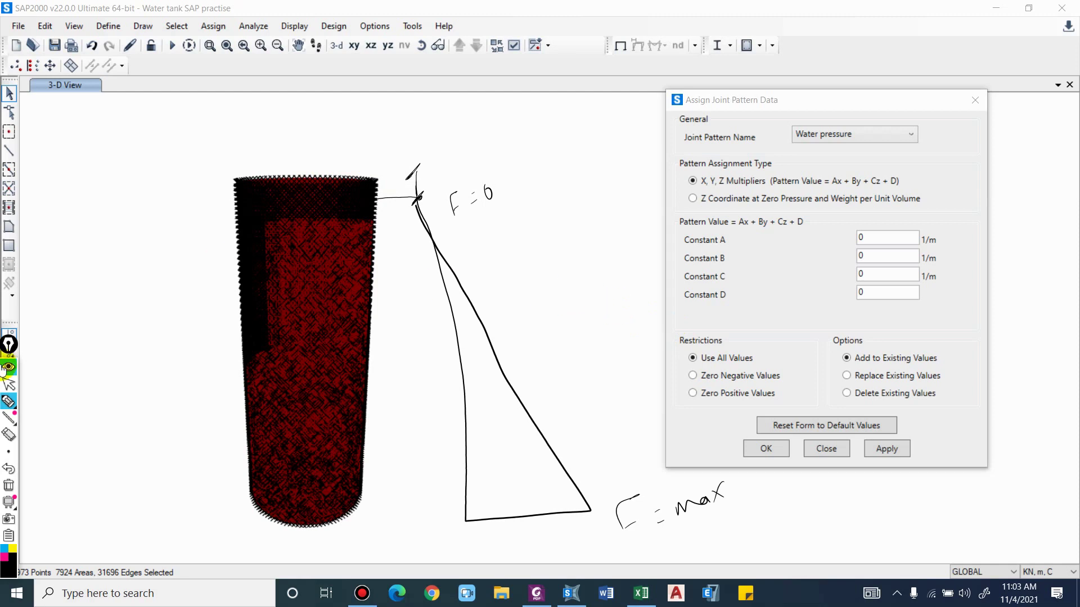
pyautogui.click(9, 384)
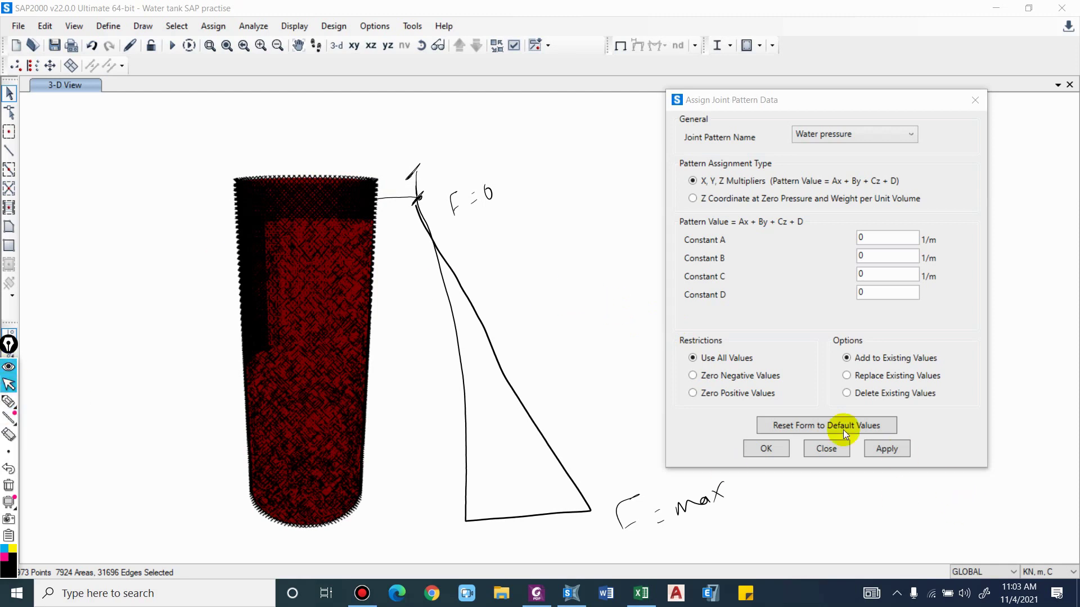
# Set the joint pattern restriction to Zero Negative Values and move the dialog aside to free space beside the tank
pyautogui.click(747, 375)
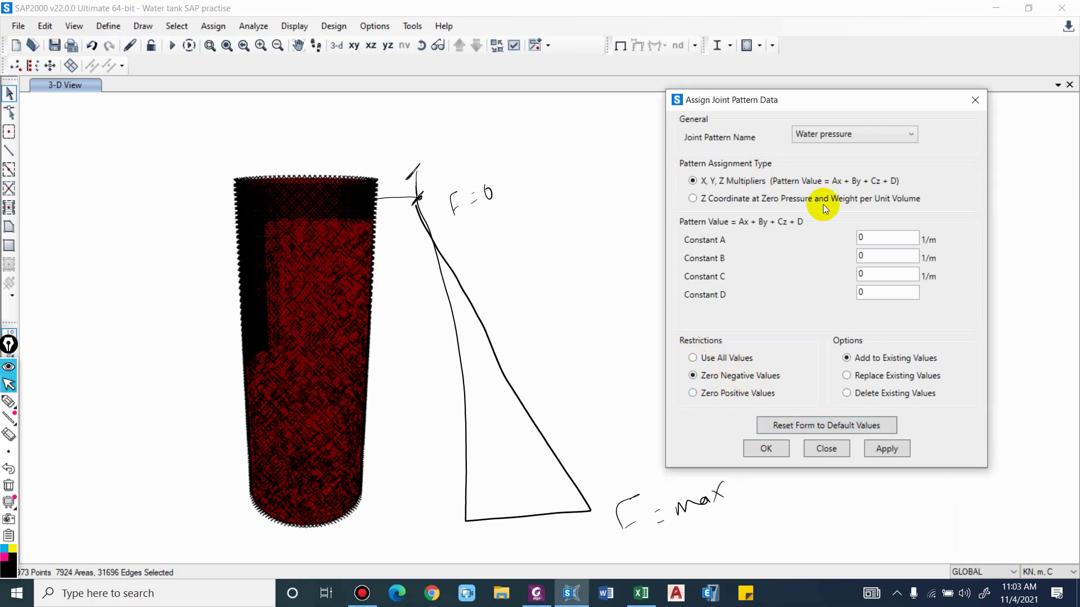
pyautogui.moveTo(770, 103); pyautogui.dragTo(796, 90)
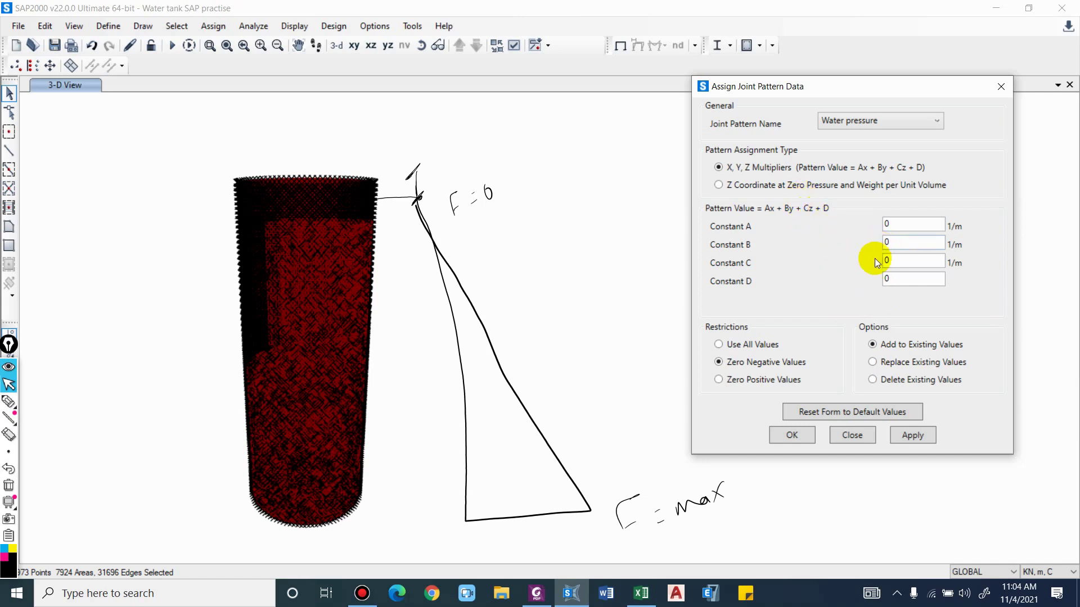
pyautogui.click(901, 280)
pyautogui.moveTo(668, 419); pyautogui.dragTo(608, 423, button='middle')
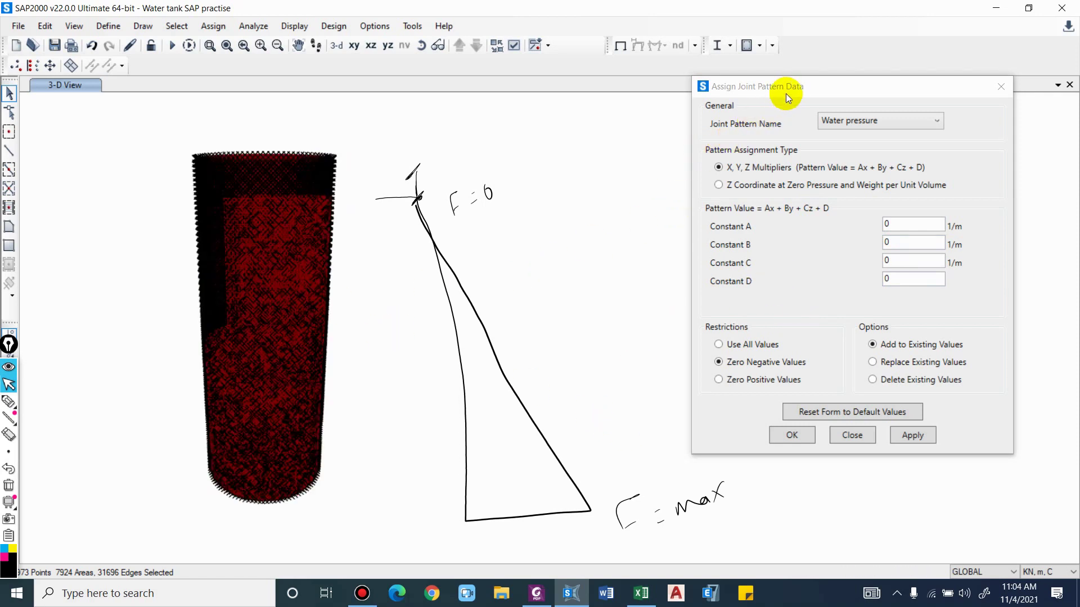
pyautogui.moveTo(786, 93); pyautogui.dragTo(901, 46)
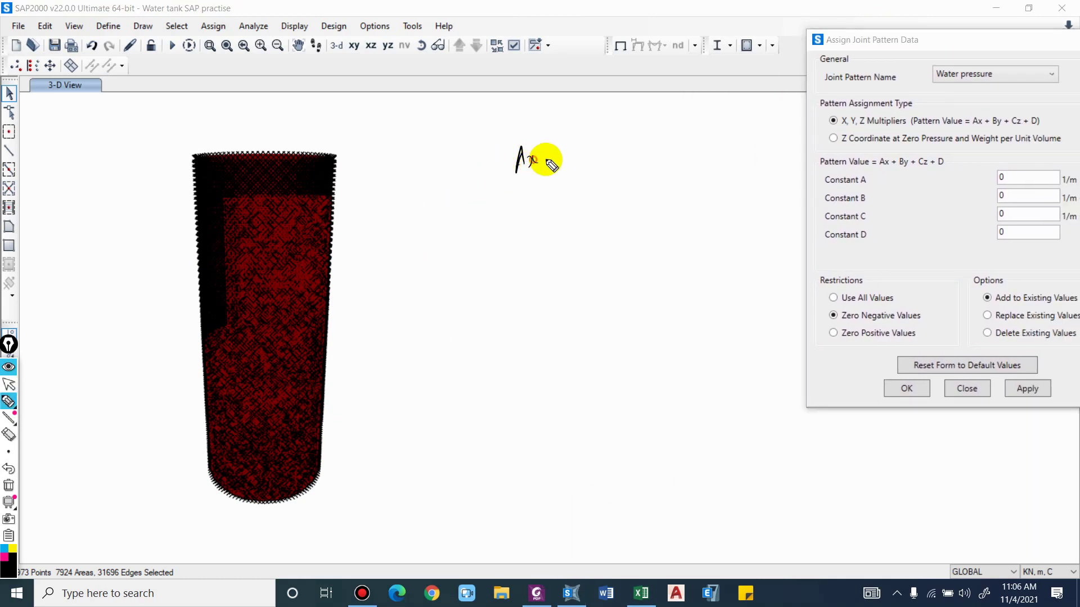
# Write Ax + By + Cz + D = P, strike out the x and y terms as 0, and reduce it to Cz + D = P
pyautogui.moveTo(550, 154)
pyautogui.mouseDown()
pyautogui.moveTo(631, 144)
pyautogui.moveTo(668, 120)
pyautogui.moveTo(724, 107)
pyautogui.mouseUp()
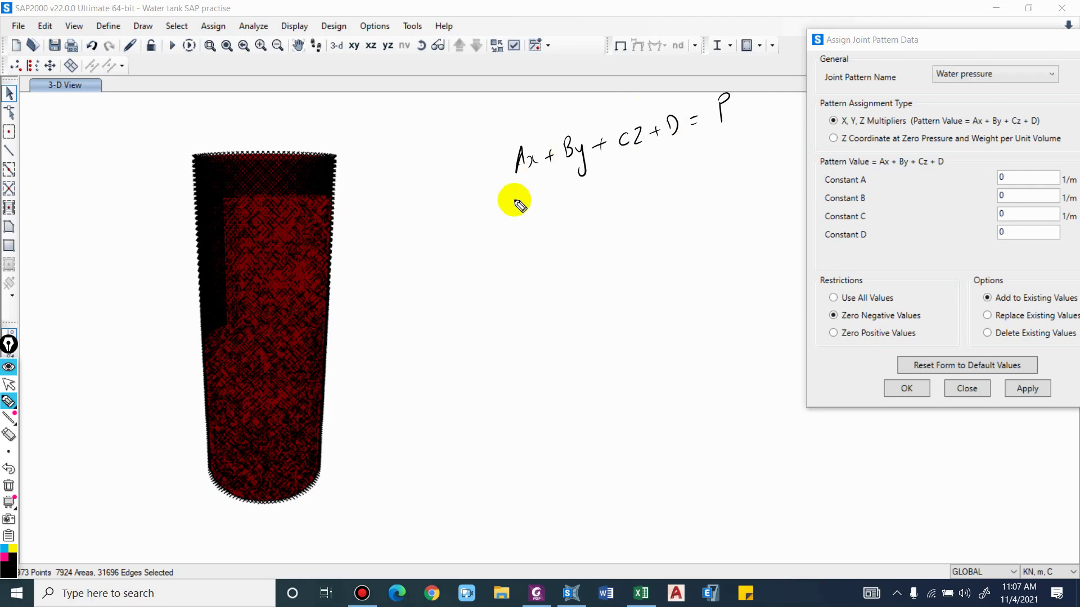
pyautogui.moveTo(526, 194)
pyautogui.mouseDown()
pyautogui.moveTo(531, 132)
pyautogui.moveTo(537, 147)
pyautogui.moveTo(574, 111)
pyautogui.moveTo(588, 133)
pyautogui.moveTo(546, 123)
pyautogui.mouseUp()
pyautogui.moveTo(606, 105); pyautogui.dragTo(609, 118)
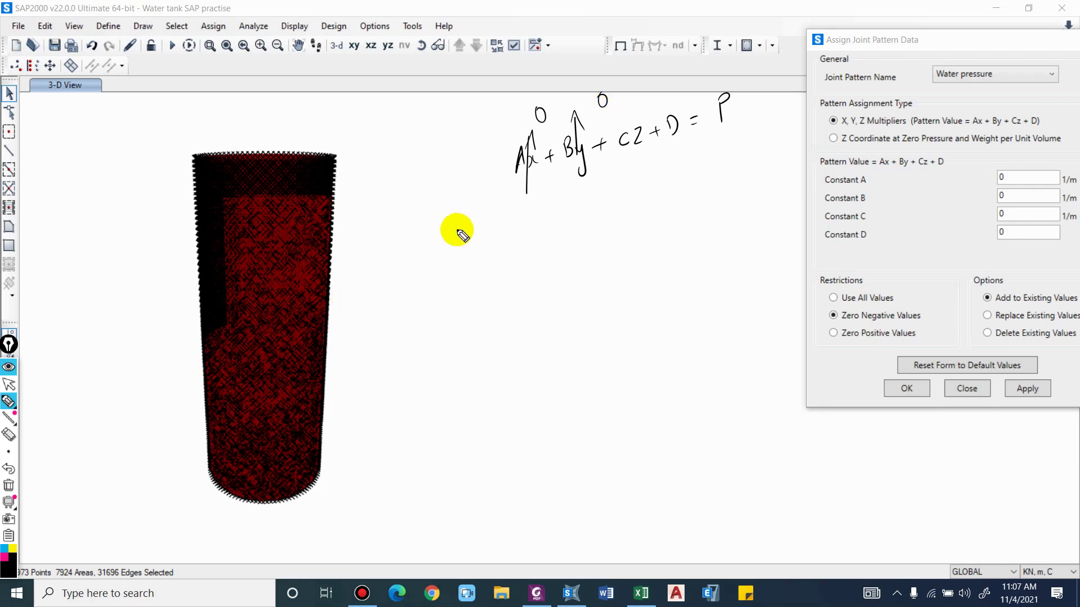
pyautogui.moveTo(458, 230)
pyautogui.mouseDown()
pyautogui.moveTo(457, 245)
pyautogui.moveTo(565, 192)
pyautogui.mouseUp()
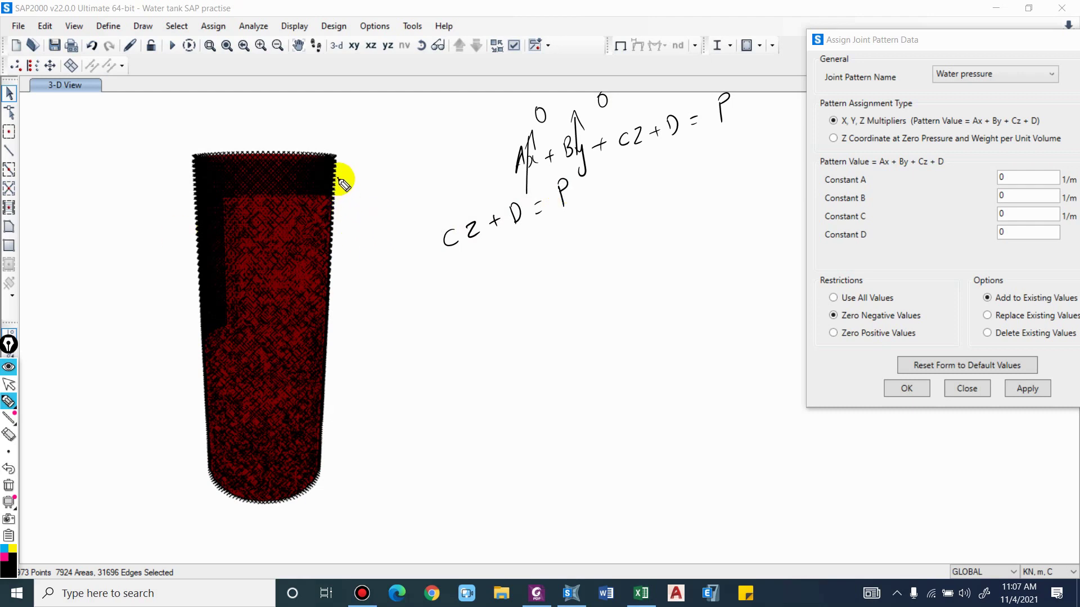
# Sketch a triangular pressure diagram along the tank wall with a height dimension line beside it
pyautogui.moveTo(354, 172)
pyautogui.mouseDown()
pyautogui.moveTo(375, 470)
pyautogui.moveTo(476, 473)
pyautogui.moveTo(355, 178)
pyautogui.mouseUp()
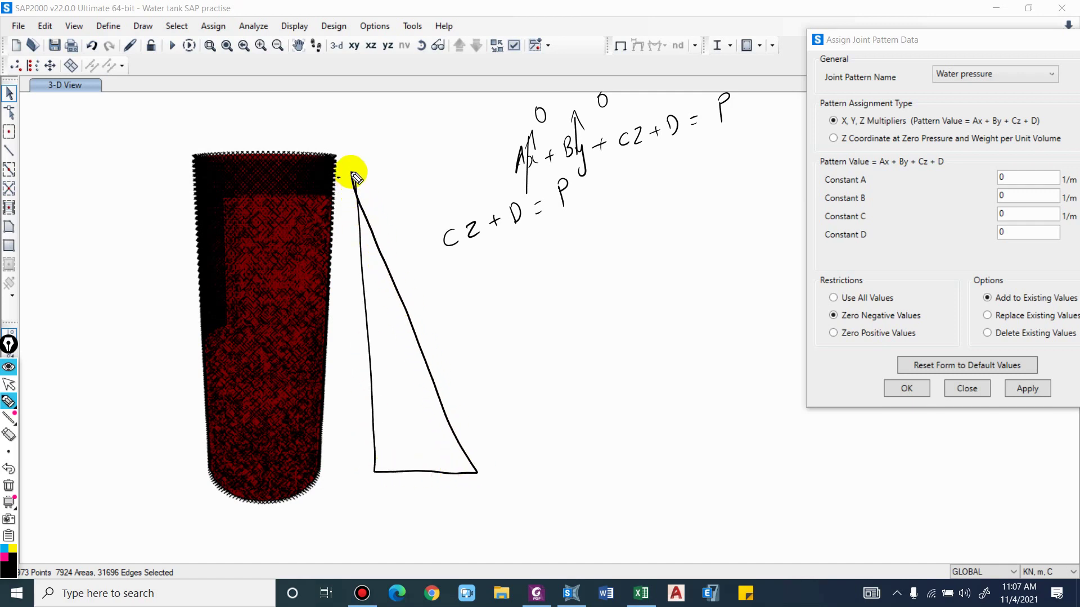
pyautogui.moveTo(352, 173); pyautogui.dragTo(355, 194)
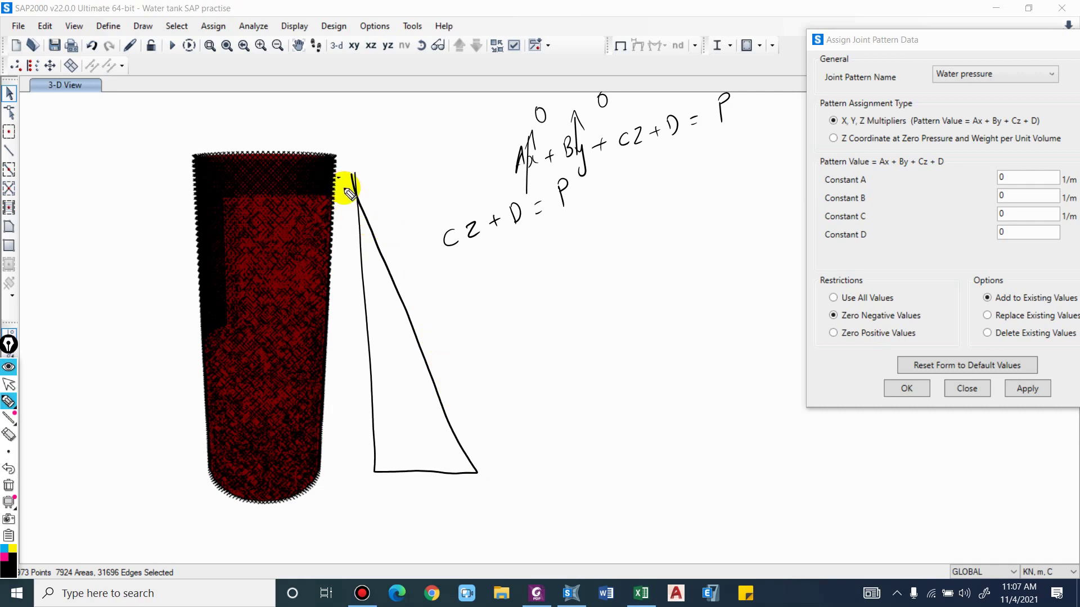
pyautogui.moveTo(343, 185); pyautogui.dragTo(363, 471)
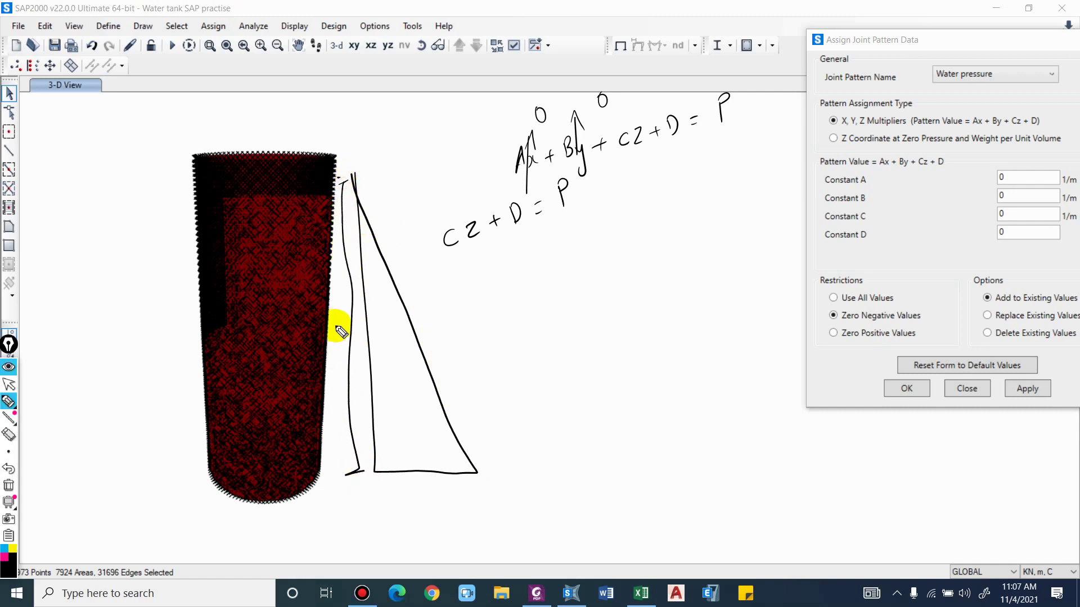
# Label the pressure diagram with height h, base pressure γh, z = 0 at the base and z = h at the apex
pyautogui.moveTo(332, 323); pyautogui.dragTo(345, 354)
pyautogui.moveTo(409, 483)
pyautogui.mouseDown()
pyautogui.moveTo(443, 496)
pyautogui.moveTo(422, 515)
pyautogui.mouseUp()
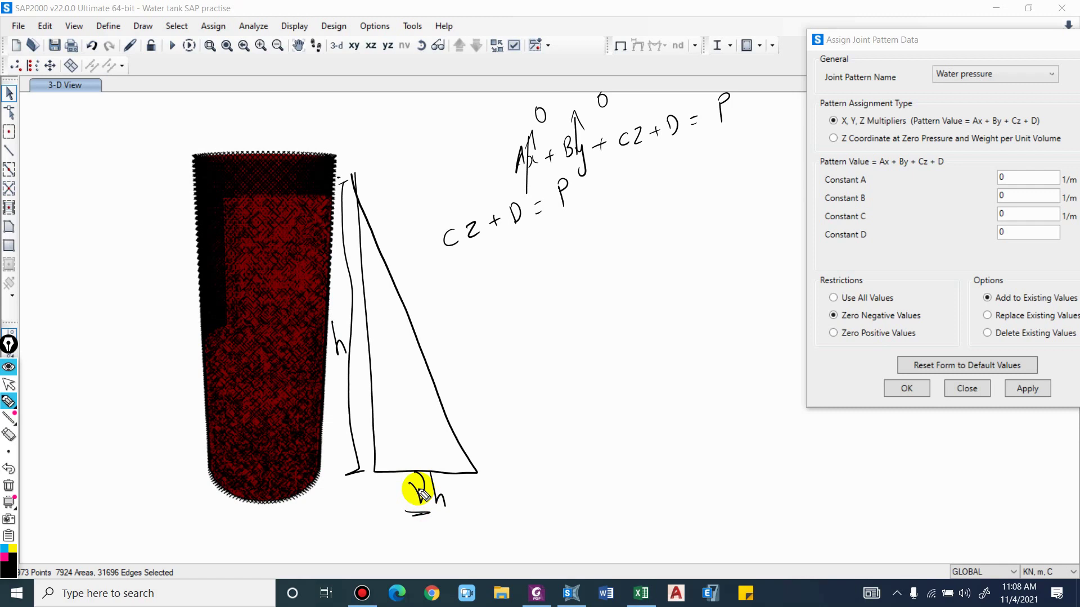
pyautogui.moveTo(490, 471)
pyautogui.mouseDown()
pyautogui.moveTo(504, 469)
pyautogui.moveTo(505, 488)
pyautogui.moveTo(540, 482)
pyautogui.mouseUp()
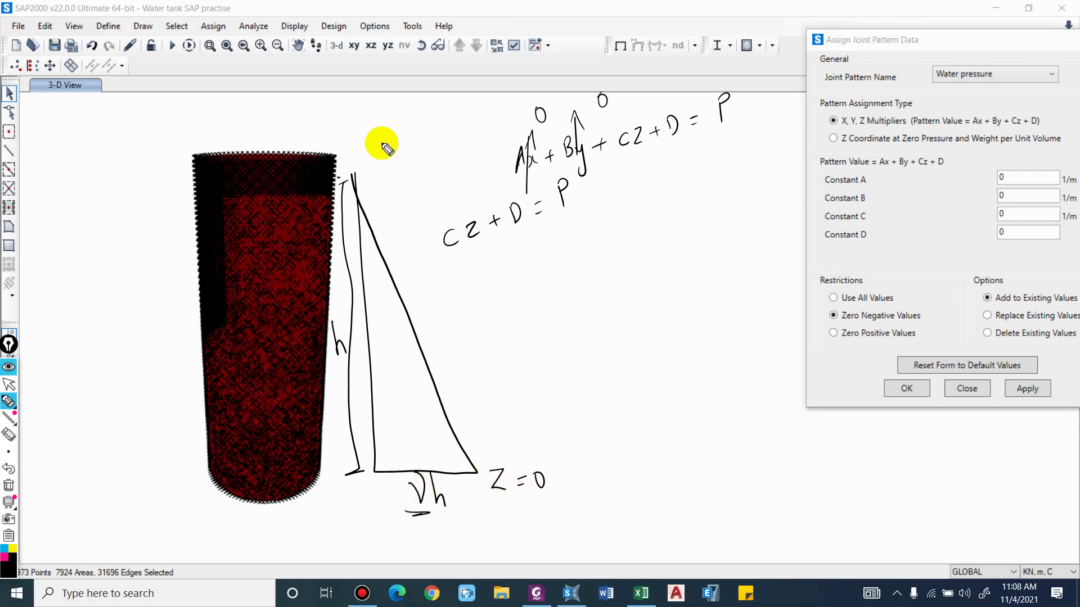
pyautogui.moveTo(371, 185)
pyautogui.mouseDown()
pyautogui.moveTo(383, 198)
pyautogui.moveTo(392, 184)
pyautogui.mouseUp()
pyautogui.moveTo(388, 192); pyautogui.dragTo(408, 180)
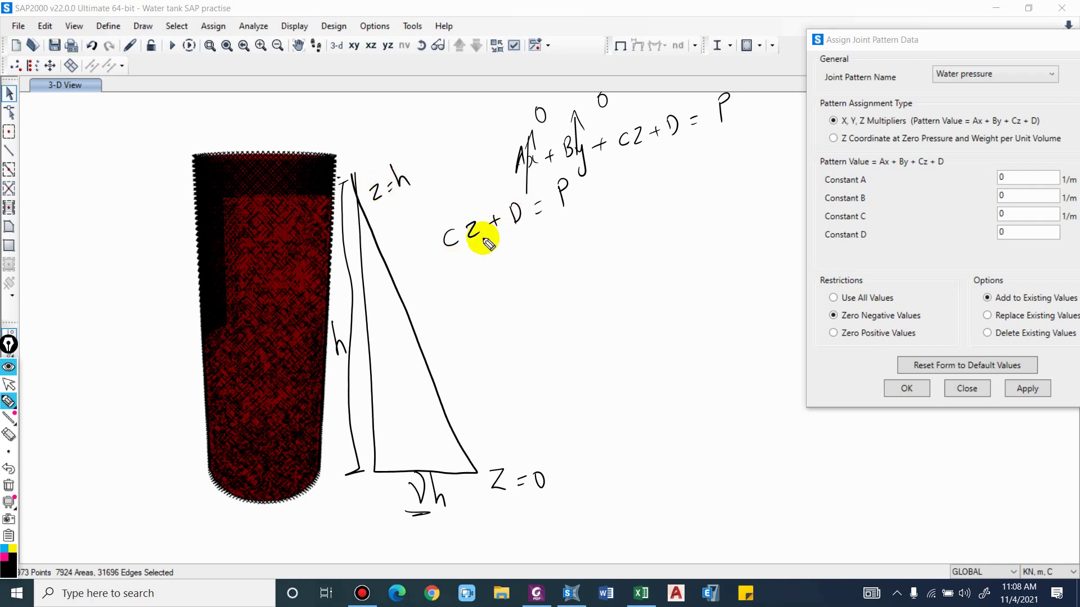
# Write the base condition at z = 0, C×0 + D = γh, and derive D = γh
pyautogui.moveTo(470, 290)
pyautogui.mouseDown()
pyautogui.moveTo(545, 255)
pyautogui.moveTo(557, 320)
pyautogui.moveTo(655, 261)
pyautogui.moveTo(657, 270)
pyautogui.mouseUp()
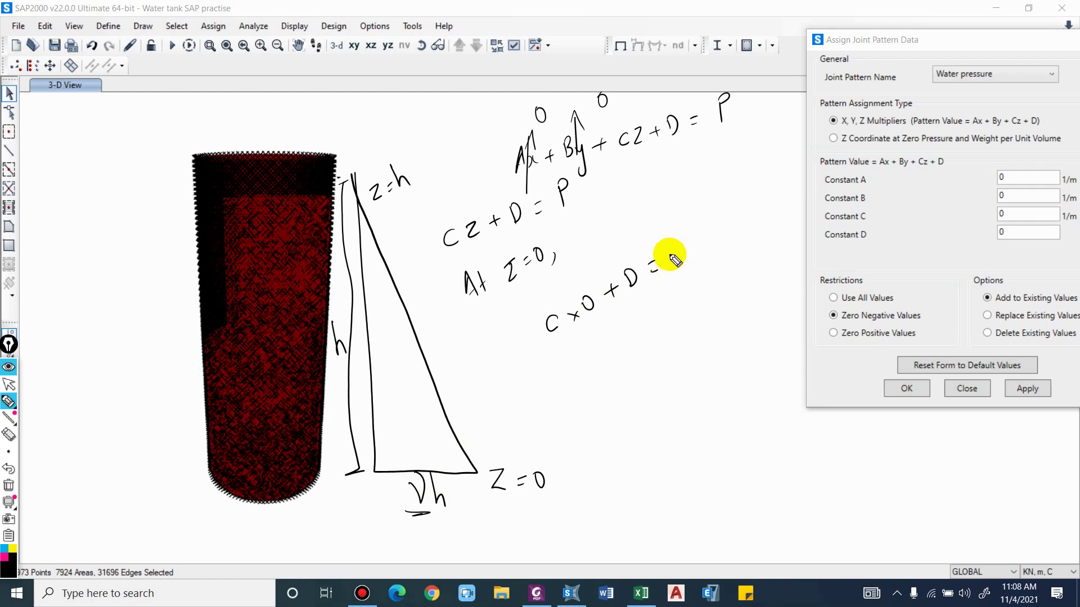
pyautogui.moveTo(665, 239)
pyautogui.mouseDown()
pyautogui.moveTo(683, 226)
pyautogui.moveTo(710, 250)
pyautogui.mouseUp()
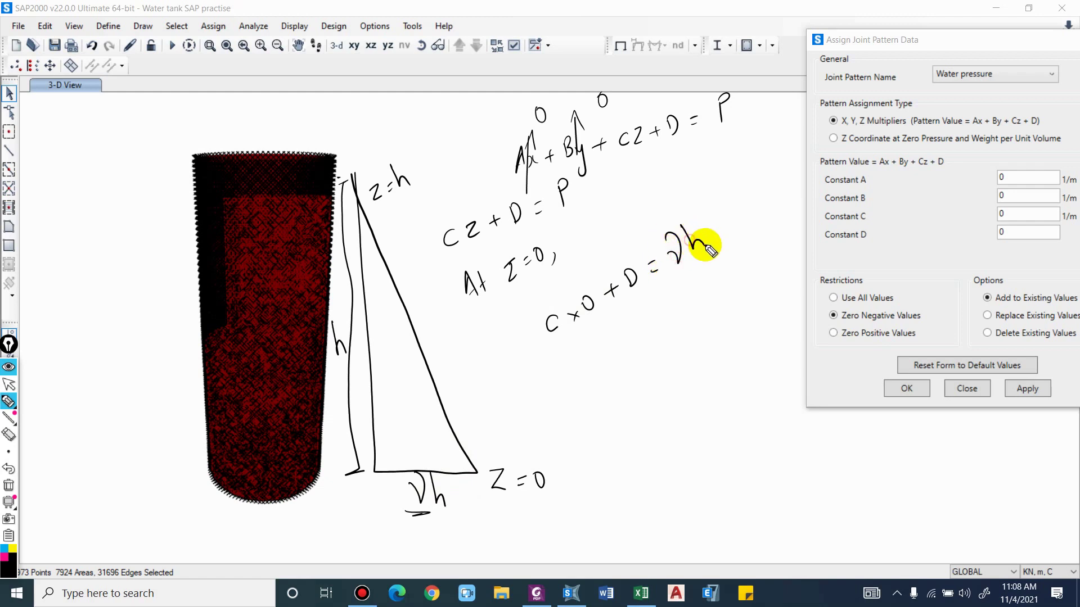
pyautogui.click(575, 362)
pyautogui.moveTo(602, 336)
pyautogui.mouseDown()
pyautogui.moveTo(606, 355)
pyautogui.moveTo(634, 330)
pyautogui.mouseUp()
pyautogui.moveTo(627, 338); pyautogui.dragTo(634, 336)
pyautogui.moveTo(645, 297); pyautogui.dragTo(678, 308)
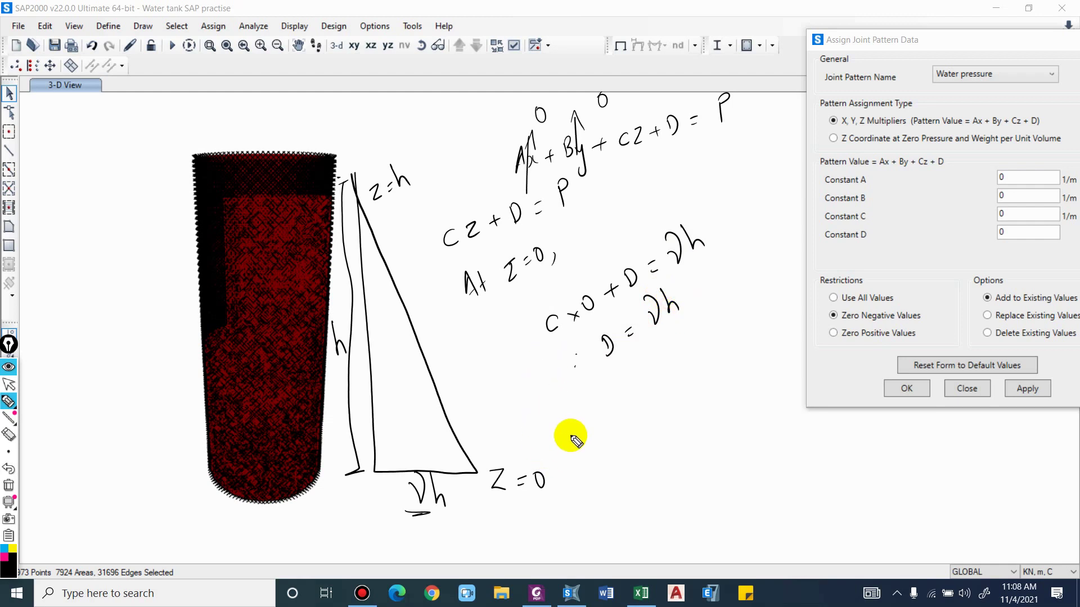
# Write the condition at z = h as C×h + γh = 0, noting P = 0 near the triangle's apex
pyautogui.moveTo(564, 436); pyautogui.dragTo(585, 431)
pyautogui.moveTo(576, 428); pyautogui.dragTo(585, 422)
pyautogui.moveTo(601, 405)
pyautogui.mouseDown()
pyautogui.moveTo(614, 409)
pyautogui.moveTo(626, 393)
pyautogui.mouseUp()
pyautogui.moveTo(621, 401); pyautogui.dragTo(629, 397)
pyautogui.moveTo(635, 366); pyautogui.dragTo(652, 384)
pyautogui.moveTo(660, 381); pyautogui.dragTo(658, 391)
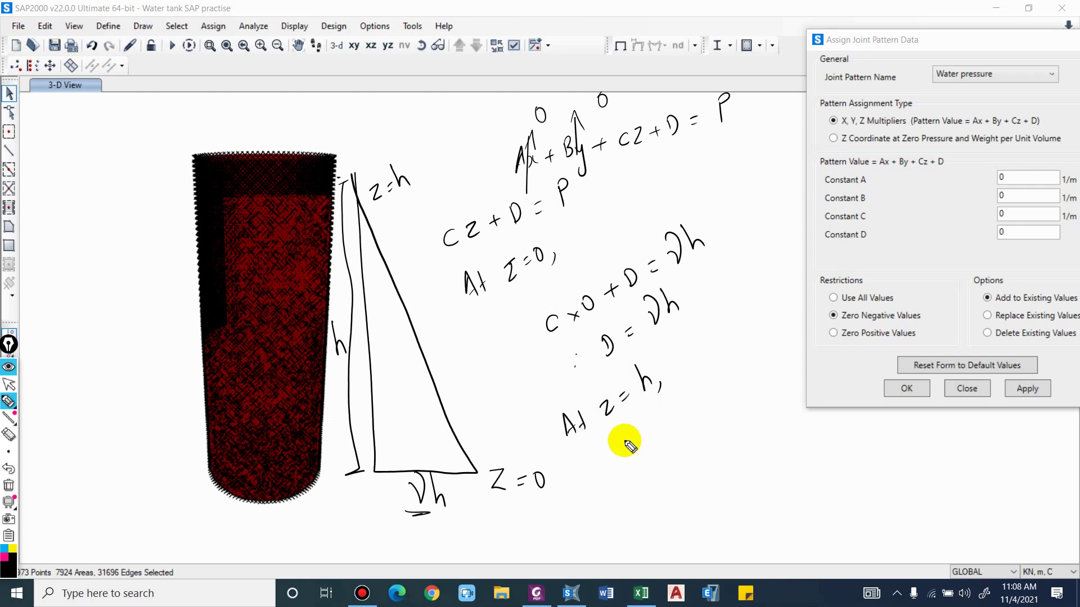
pyautogui.moveTo(646, 432)
pyautogui.mouseDown()
pyautogui.moveTo(640, 449)
pyautogui.moveTo(669, 428)
pyautogui.moveTo(662, 438)
pyautogui.moveTo(692, 433)
pyautogui.mouseUp()
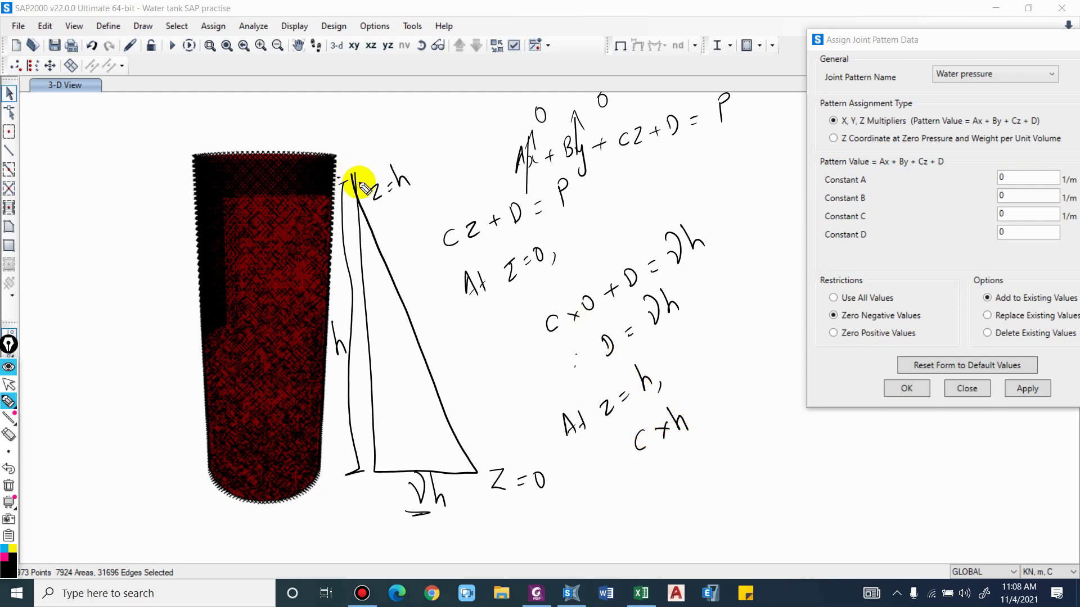
pyautogui.moveTo(710, 420)
pyautogui.mouseDown()
pyautogui.moveTo(729, 382)
pyautogui.moveTo(754, 386)
pyautogui.moveTo(757, 375)
pyautogui.mouseUp()
pyautogui.moveTo(749, 385); pyautogui.dragTo(758, 381)
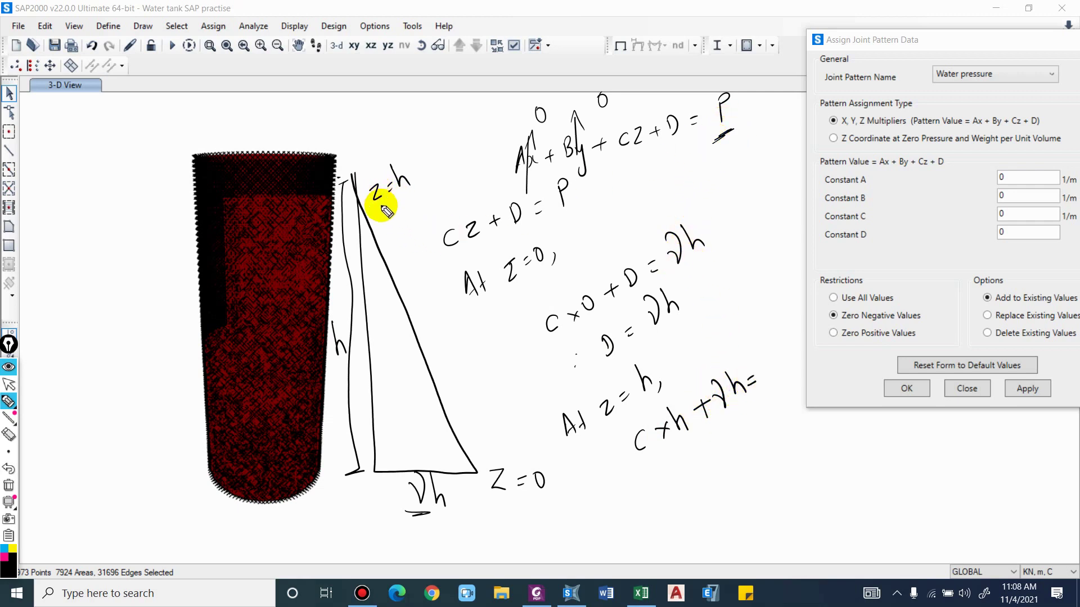
pyautogui.moveTo(415, 178)
pyautogui.mouseDown()
pyautogui.moveTo(388, 206)
pyautogui.moveTo(389, 243)
pyautogui.moveTo(415, 210)
pyautogui.mouseUp()
pyautogui.moveTo(764, 358); pyautogui.dragTo(763, 360)
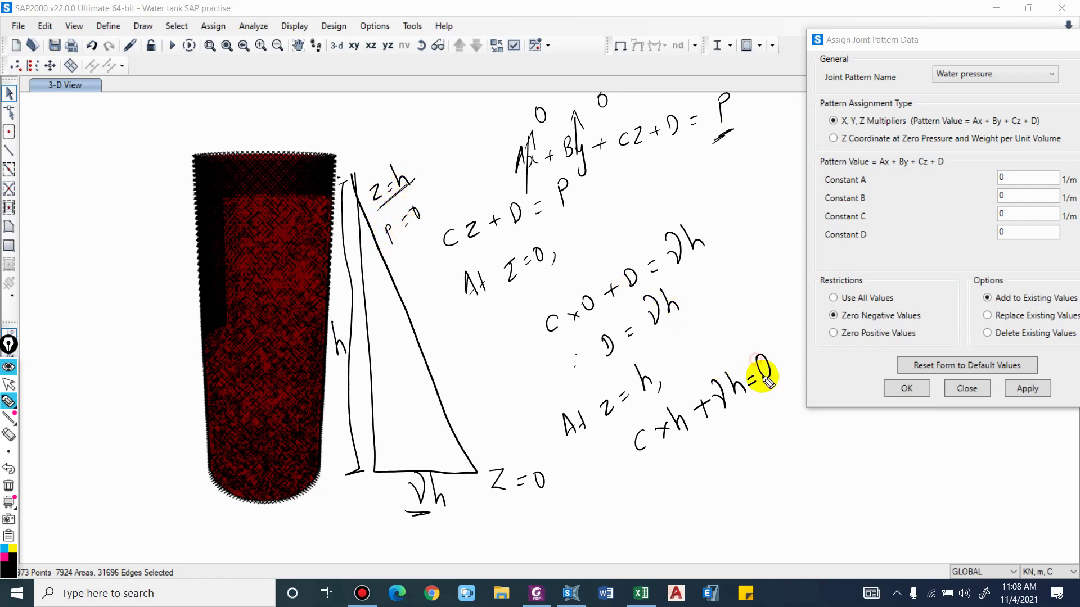
# Derive C = -γh/h = -γ below the z = h condition and leave the annotation pen
pyautogui.click(634, 495)
pyautogui.click(641, 505)
pyautogui.click(628, 513)
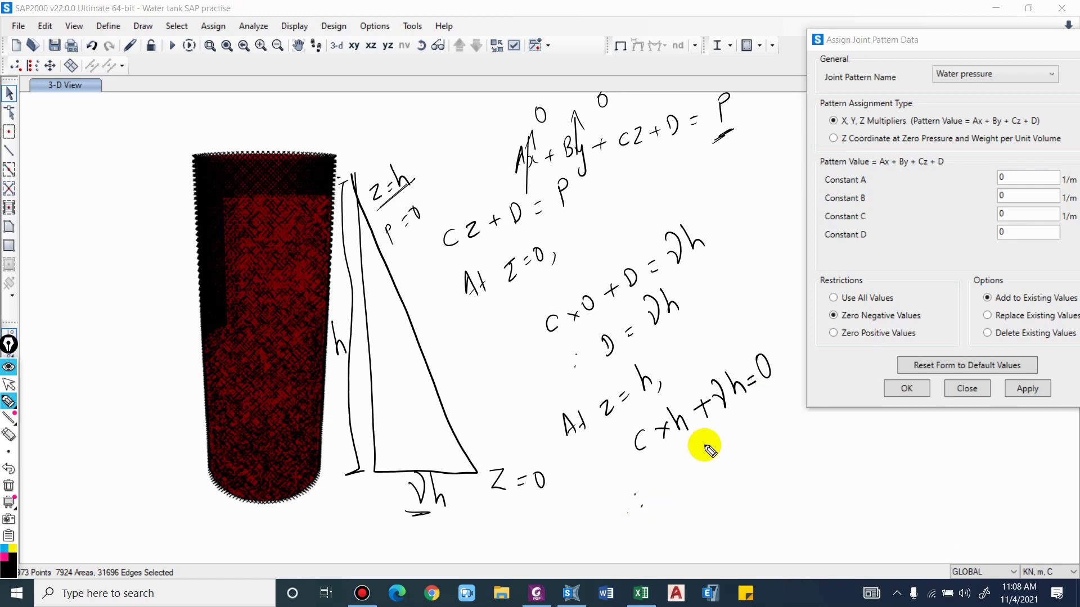
pyautogui.moveTo(680, 457)
pyautogui.mouseDown()
pyautogui.moveTo(680, 476)
pyautogui.moveTo(698, 454)
pyautogui.moveTo(754, 443)
pyautogui.moveTo(772, 427)
pyautogui.mouseUp()
pyautogui.moveTo(737, 466)
pyautogui.mouseDown()
pyautogui.moveTo(785, 437)
pyautogui.moveTo(782, 476)
pyautogui.mouseUp()
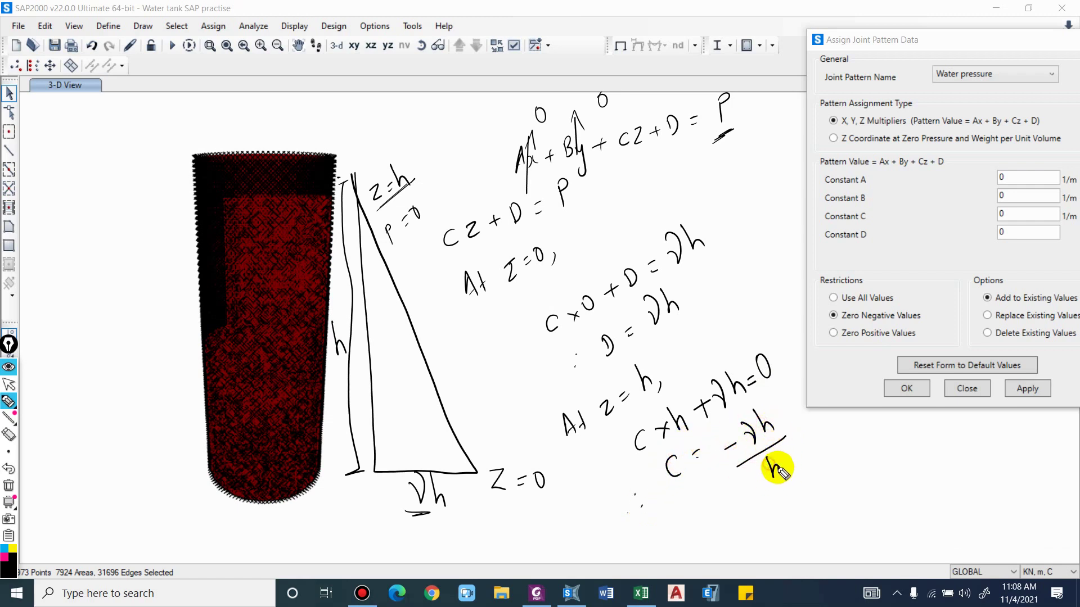
pyautogui.moveTo(726, 539); pyautogui.dragTo(739, 543)
pyautogui.moveTo(761, 531); pyautogui.dragTo(781, 506)
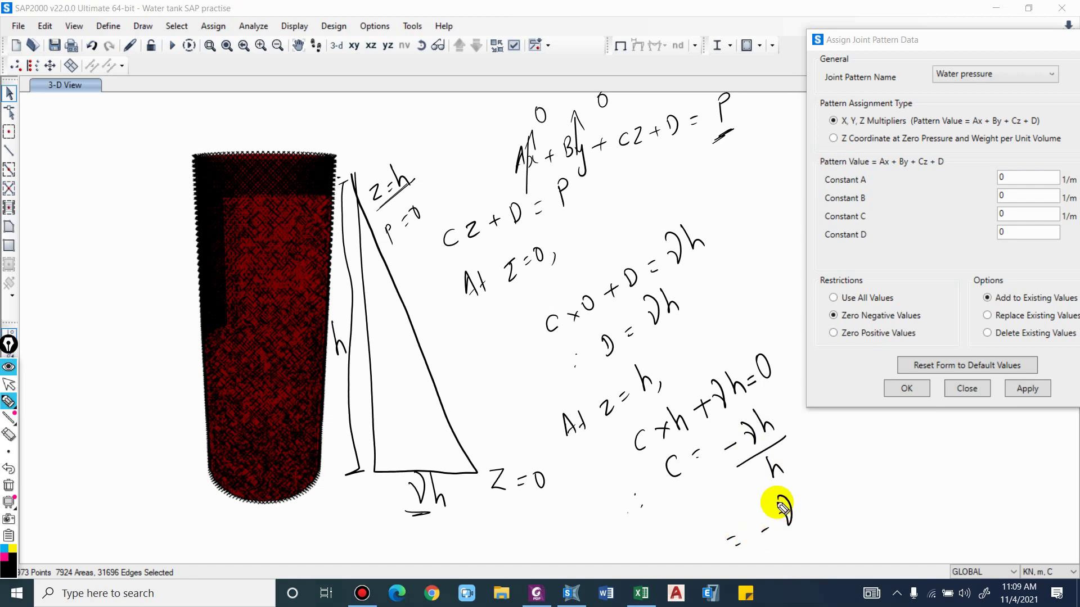
pyautogui.hotkey('ctrl', 'F1')
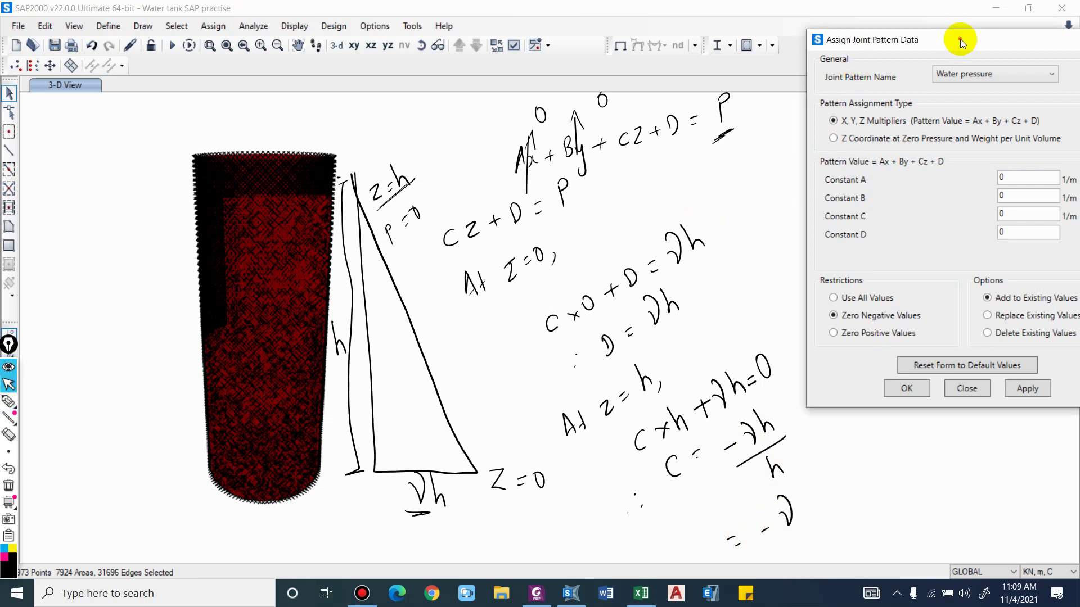
# Assign the Water pressure joint pattern with Constant C = -9.81 and Constant D = 23.4*9.81, replacing existing values
pyautogui.moveTo(960, 38); pyautogui.dragTo(940, 26)
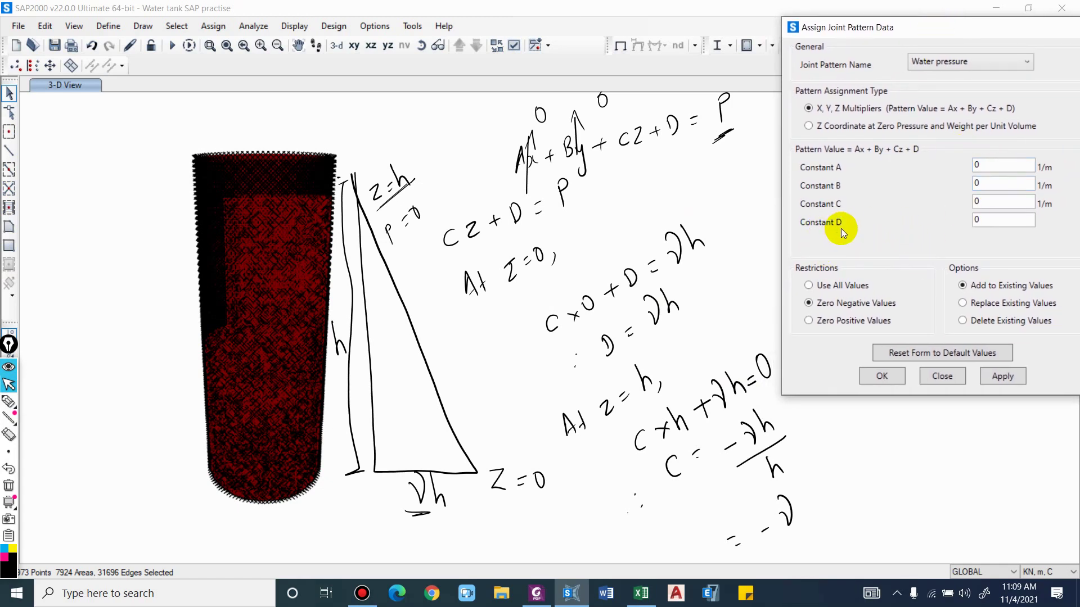
pyautogui.doubleClick(991, 220)
pyautogui.write('.4*')
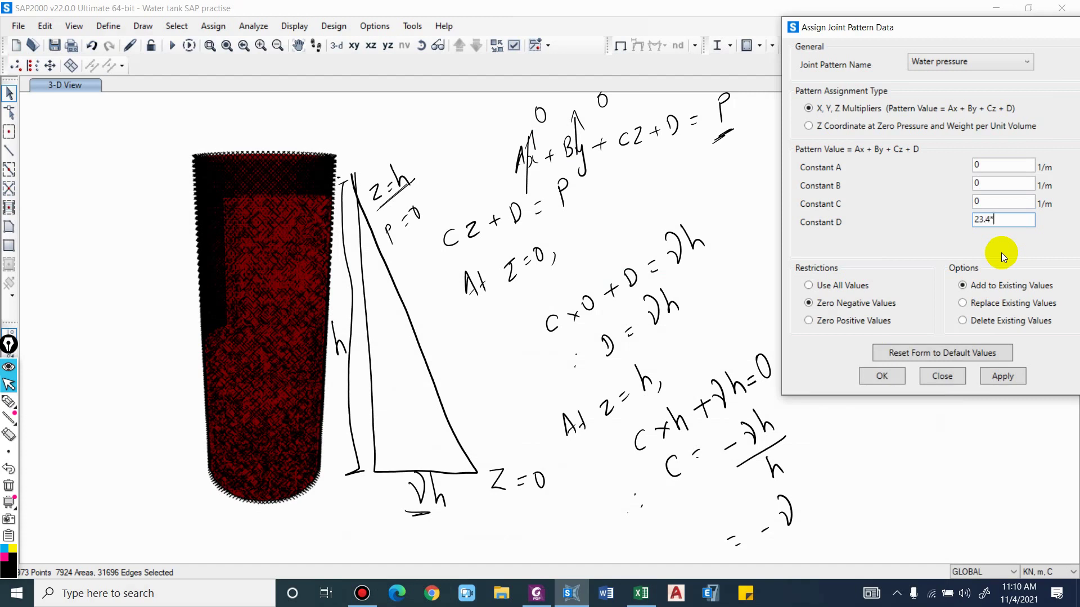
pyautogui.write('9.81')
pyautogui.hotkey('shift', 'Tab')
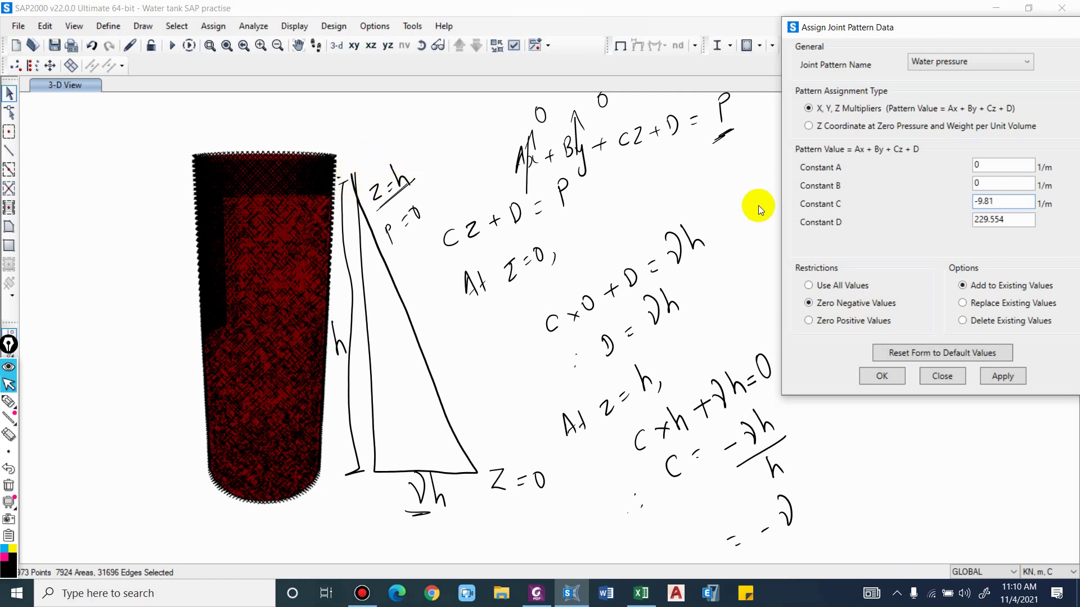
pyautogui.click(980, 303)
pyautogui.click(1013, 372)
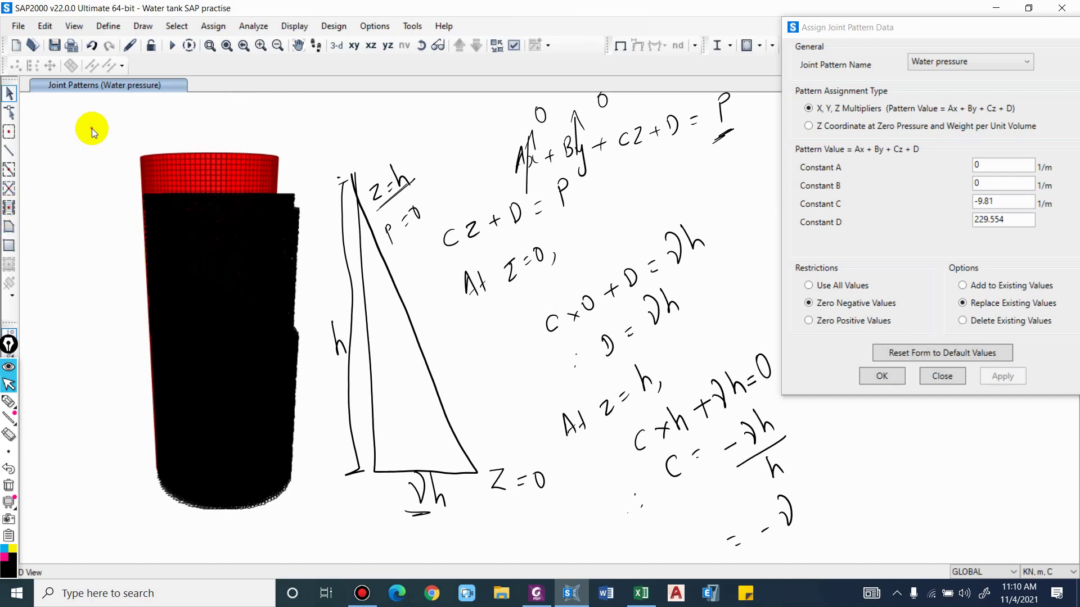
# Select the entire tank model and open the surface pressure assignment for area loads
pyautogui.moveTo(93, 128); pyautogui.dragTo(332, 528)
pyautogui.click(164, 160)
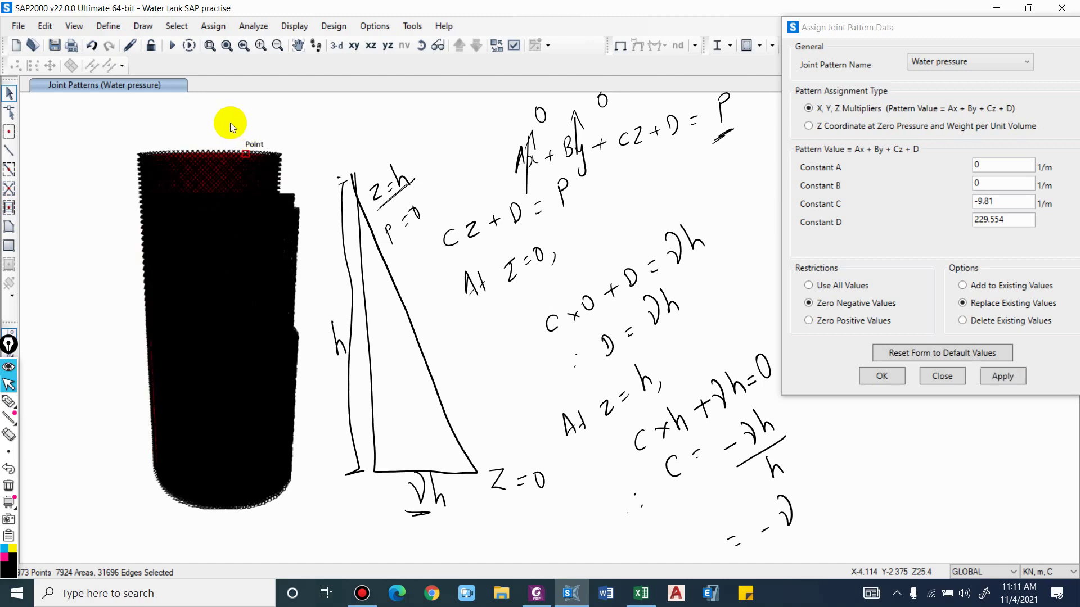
pyautogui.click(213, 27)
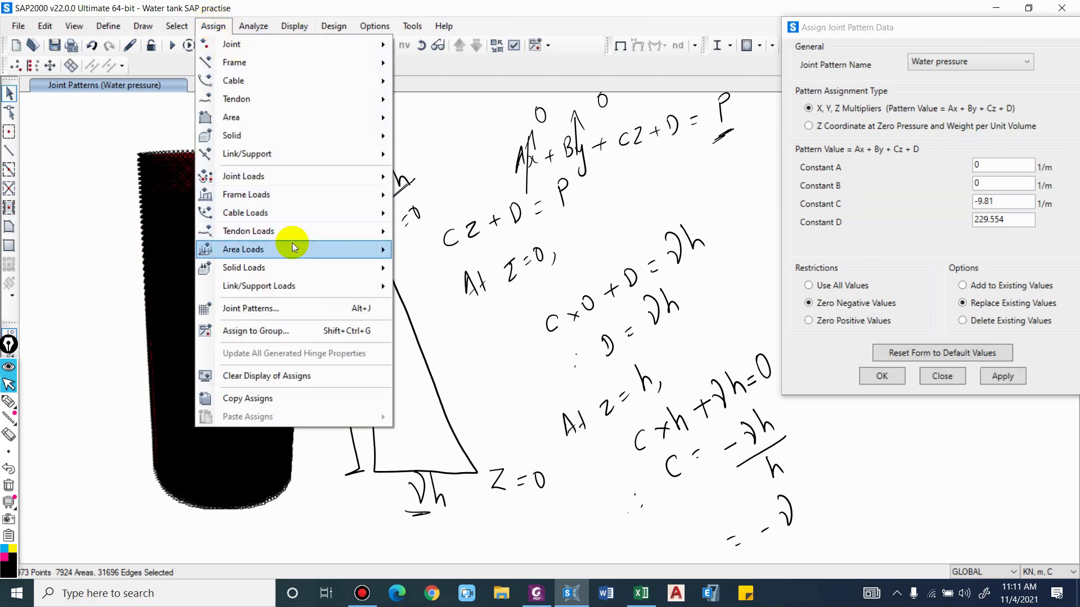
pyautogui.moveTo(291, 243)
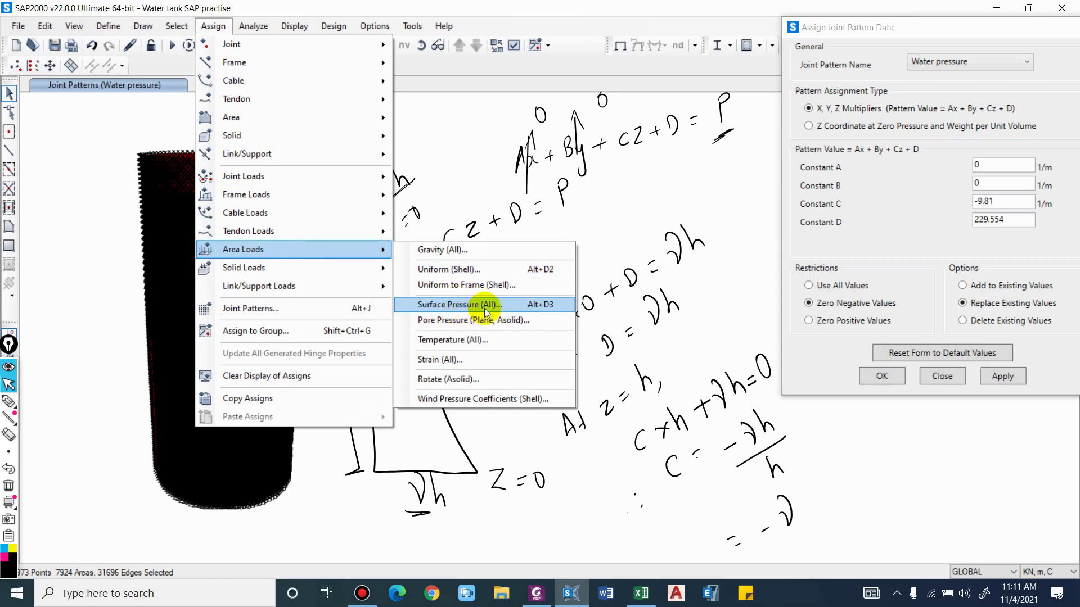
pyautogui.click(466, 305)
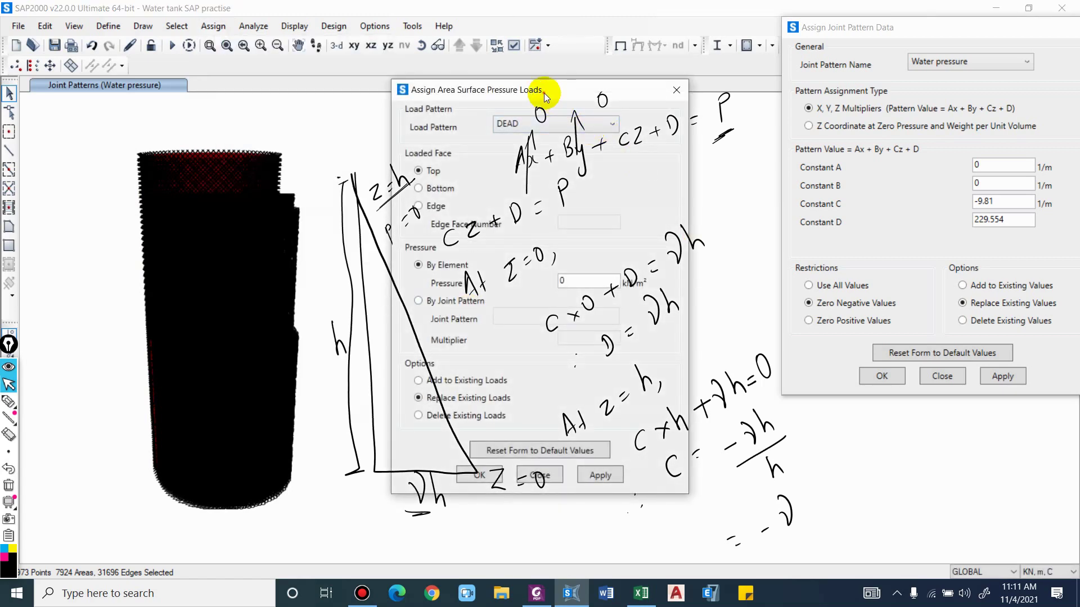
# Clear the handwritten derivation from the screen and set the surface pressure's load pattern to water pressure
pyautogui.moveTo(544, 93); pyautogui.dragTo(733, 86)
pyautogui.click(454, 123)
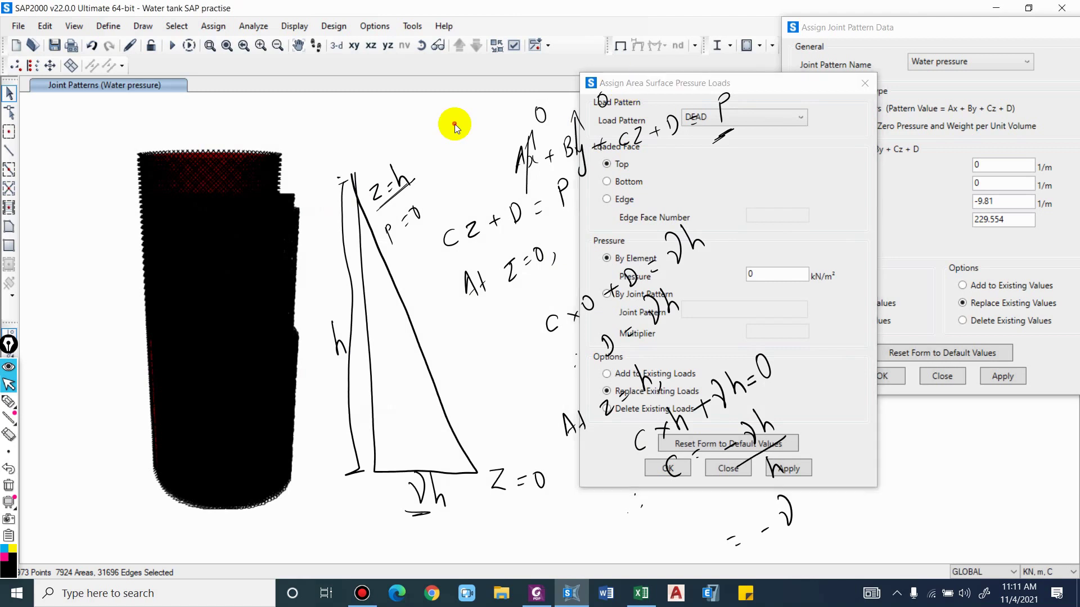
pyautogui.click(10, 485)
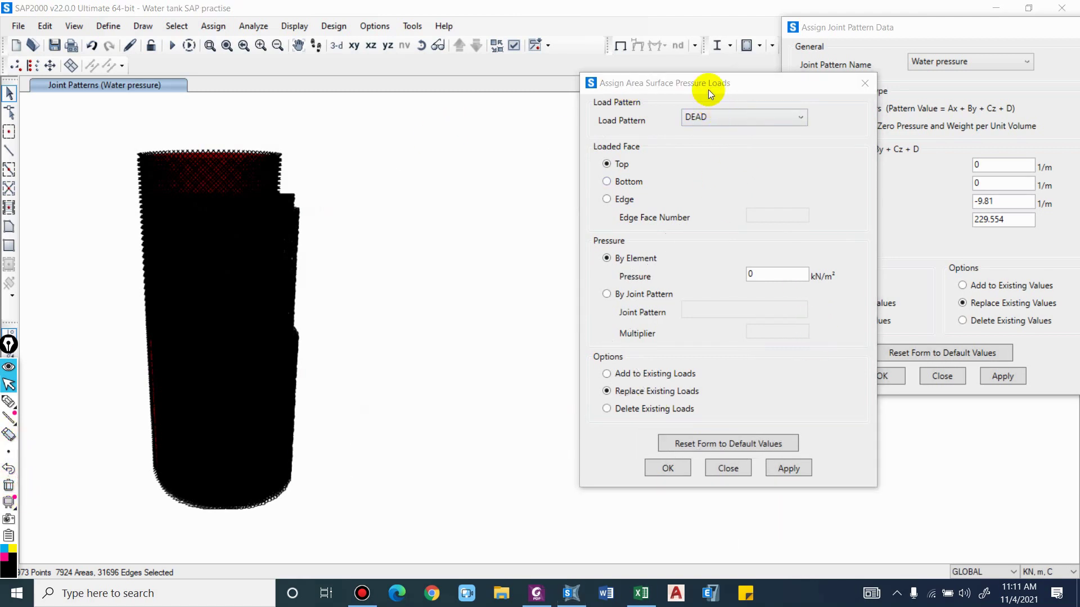
pyautogui.moveTo(707, 90); pyautogui.dragTo(558, 79)
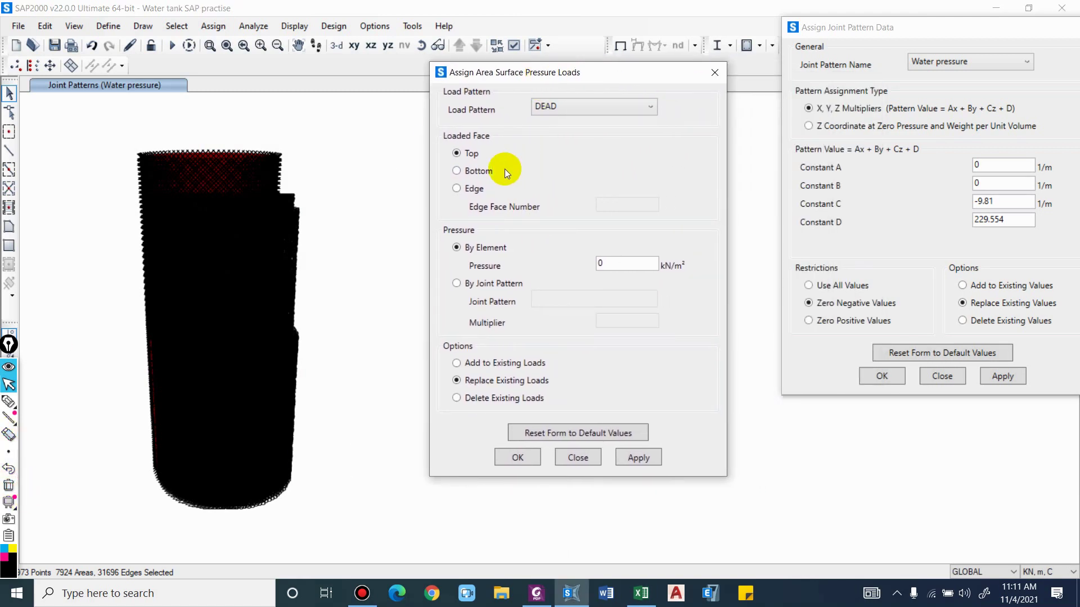
pyautogui.click(562, 110)
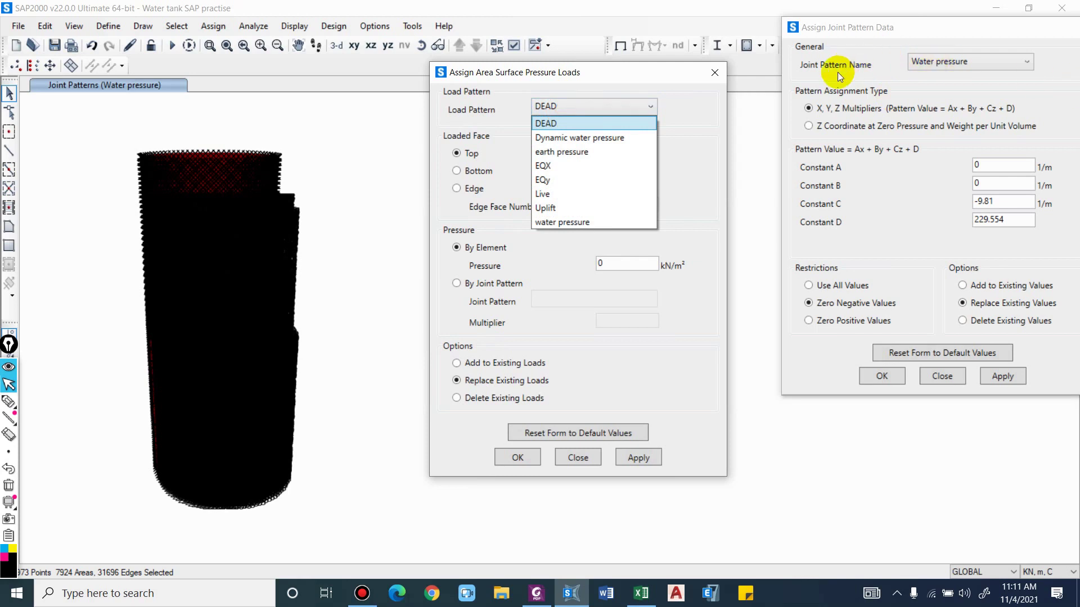
pyautogui.click(585, 223)
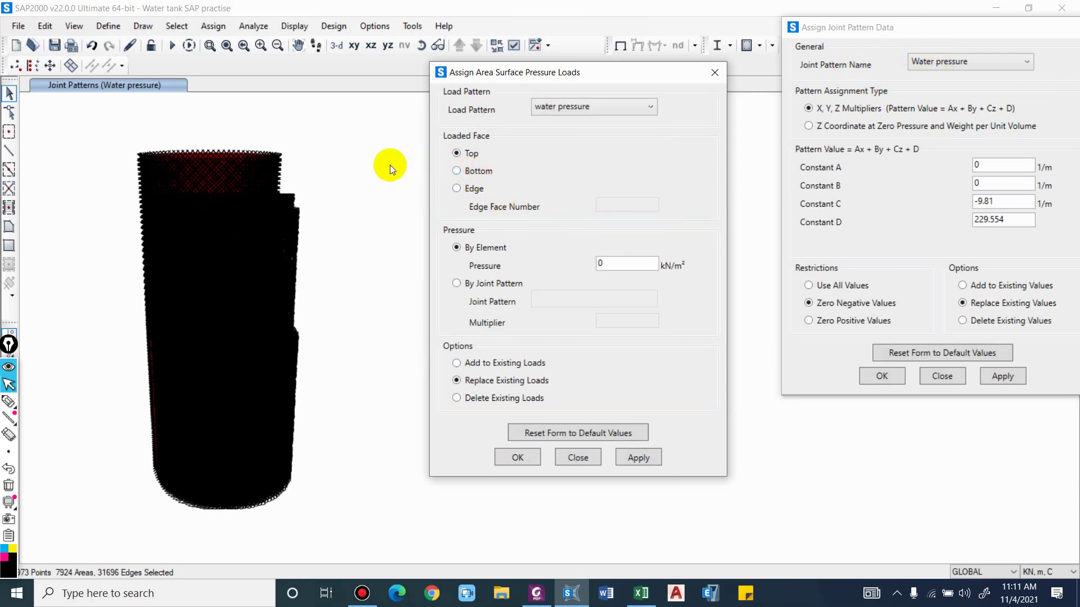
# Show the undeformed shape and examine the tank's inner wall surface to determine which shell face the water loads
pyautogui.keyDown('shift'); pyautogui.moveTo(384, 109); pyautogui.dragTo(390, 214, button='middle'); pyautogui.keyUp('shift')
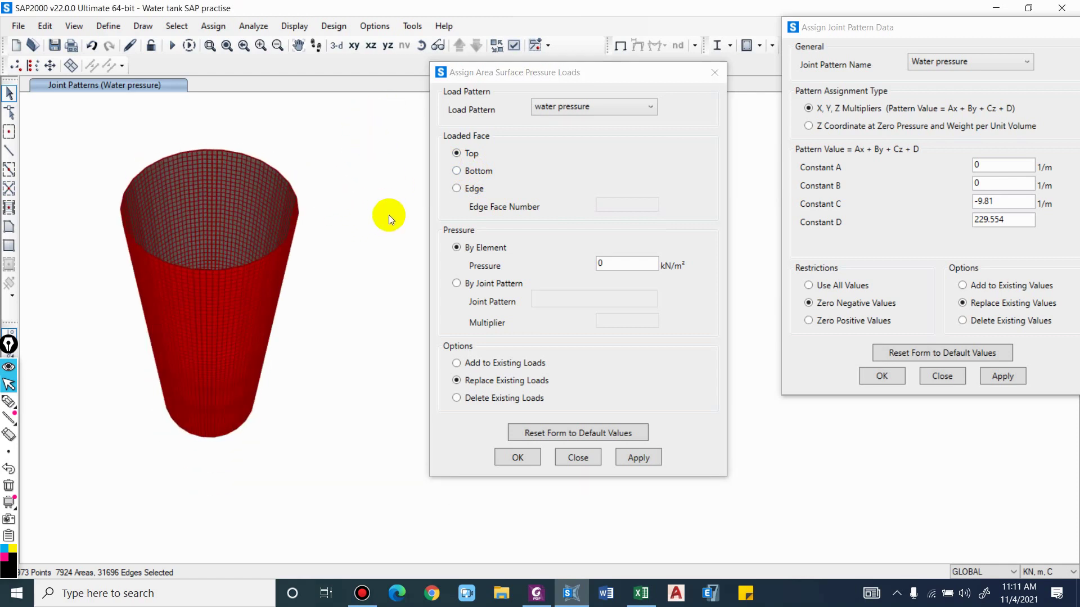
pyautogui.scroll(-3, 389, 215)
pyautogui.click(619, 50)
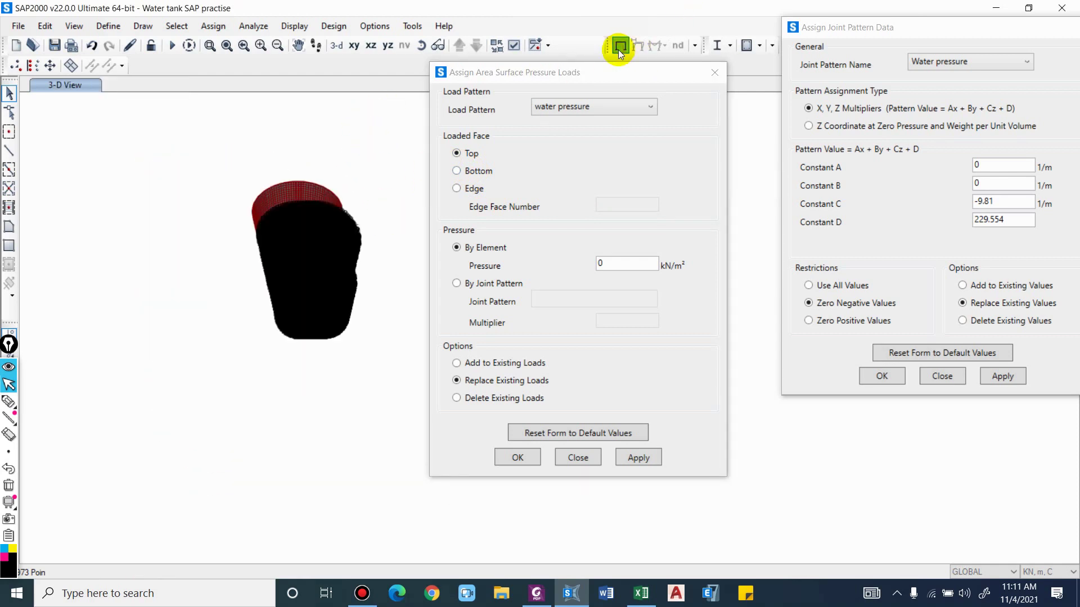
pyautogui.scroll(3, 306, 190)
pyautogui.scroll(3, 309, 193)
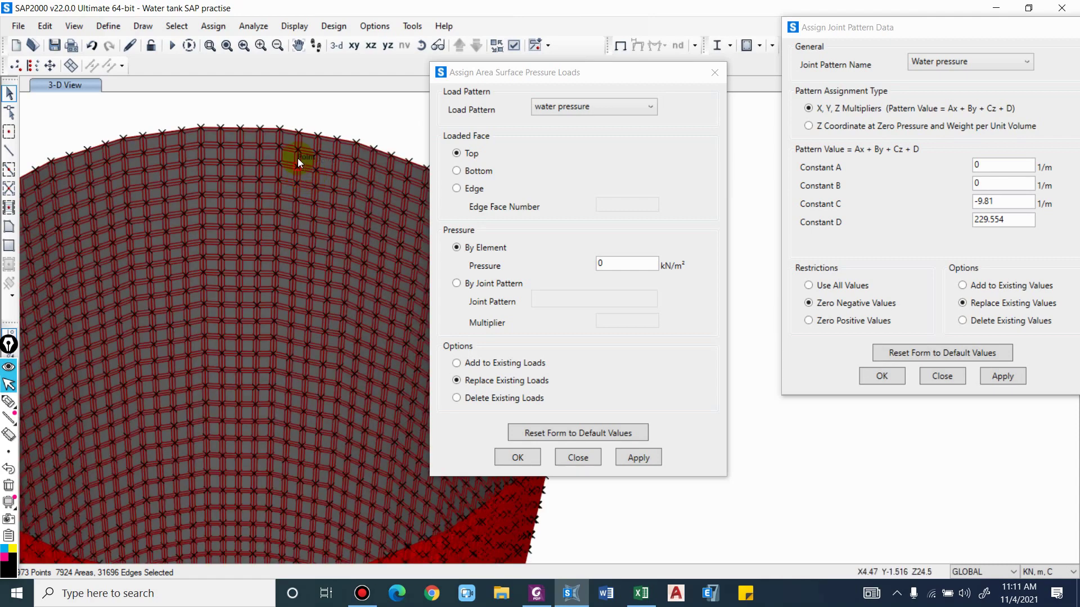
pyautogui.scroll(3, 278, 175)
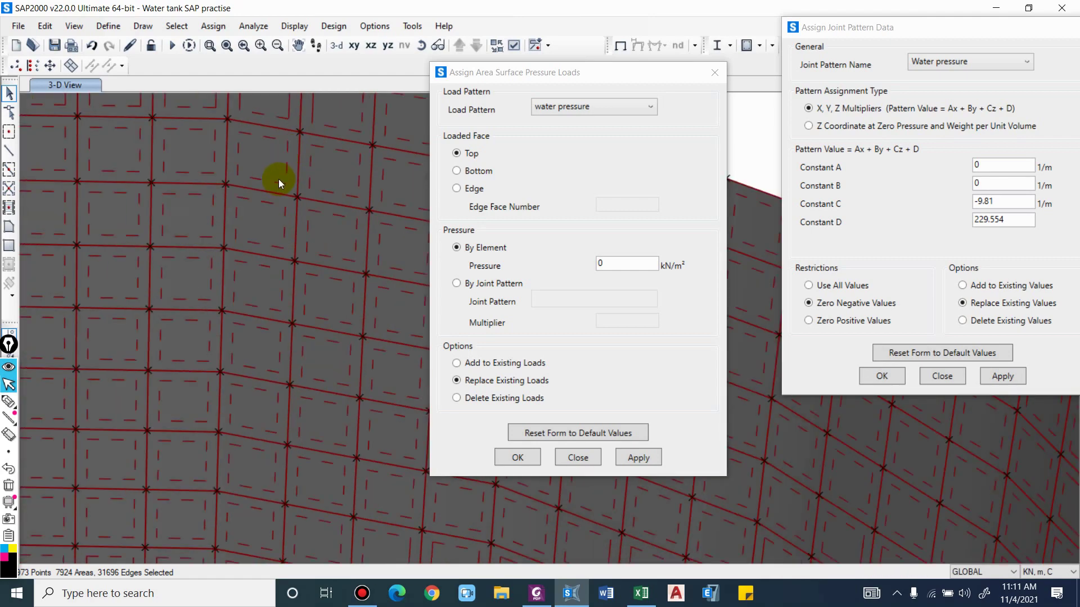
pyautogui.scroll(-3, 295, 181)
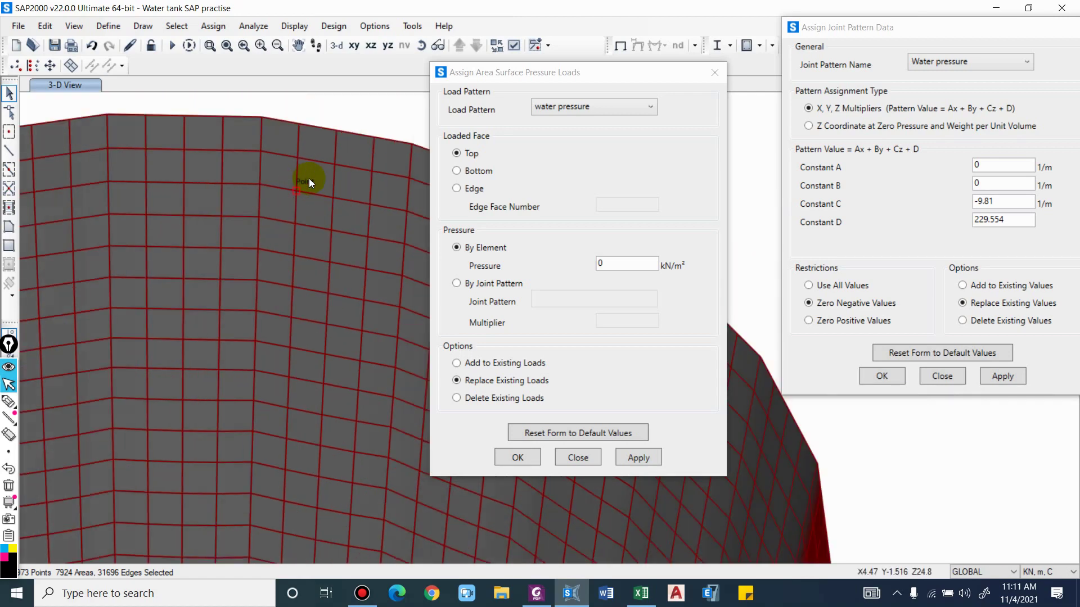
pyautogui.scroll(-4, 320, 175)
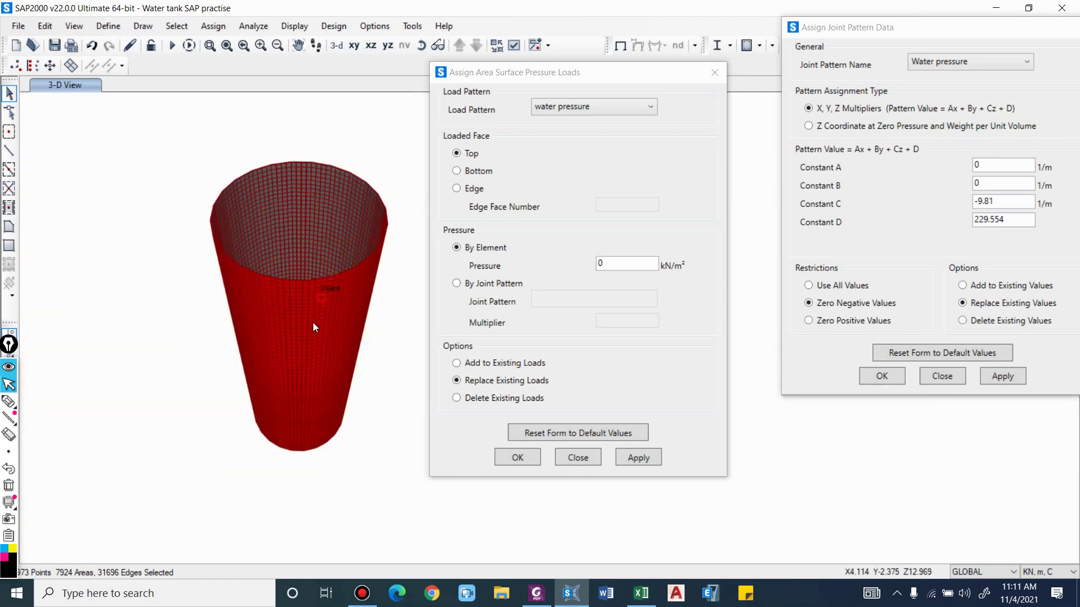
pyautogui.scroll(4, 313, 194)
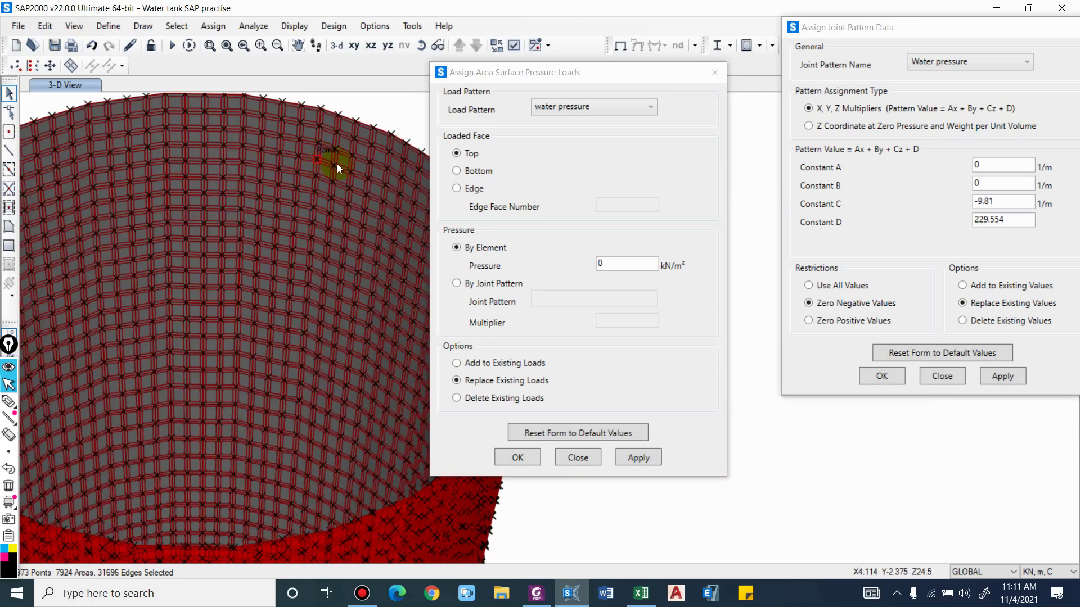
pyautogui.scroll(5, 338, 142)
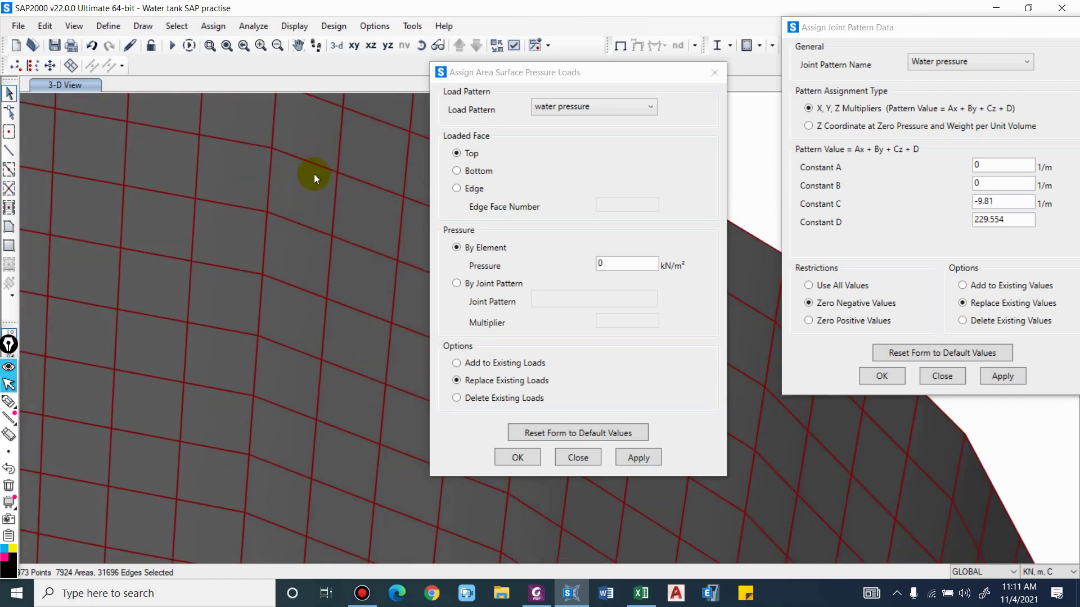
# Apply the surface pressure to the Bottom face by the Water pressure joint pattern with multiplier 1, replacing existing loads
pyautogui.click(478, 170)
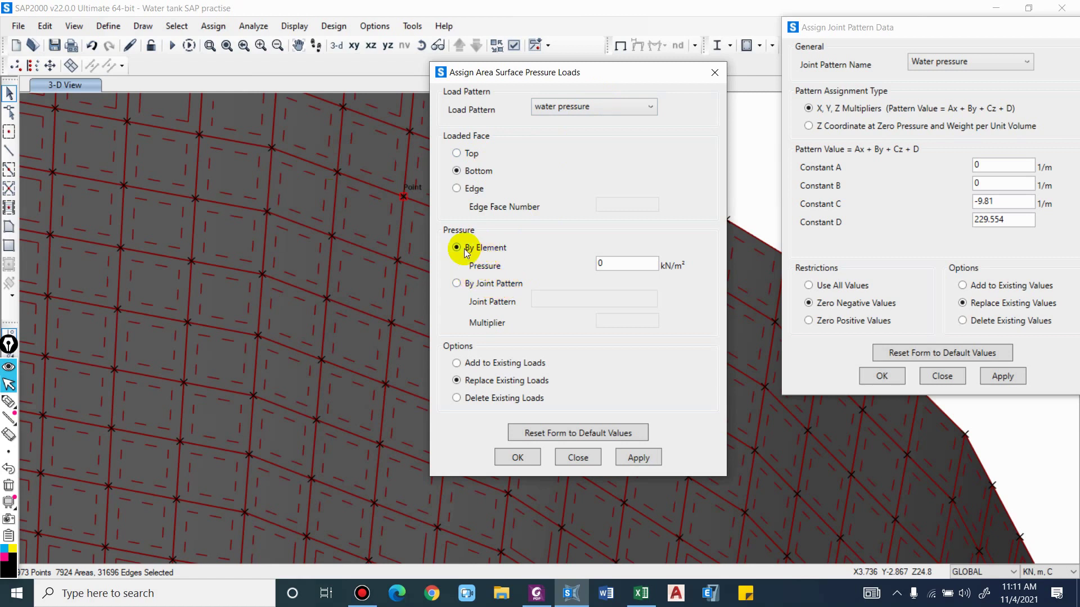
pyautogui.click(502, 288)
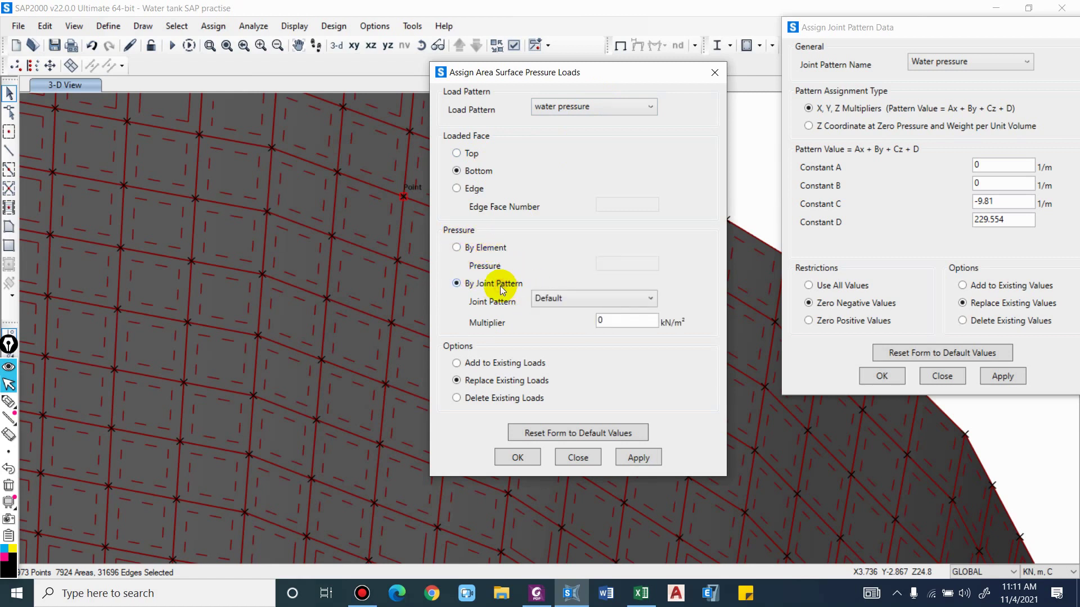
pyautogui.click(584, 303)
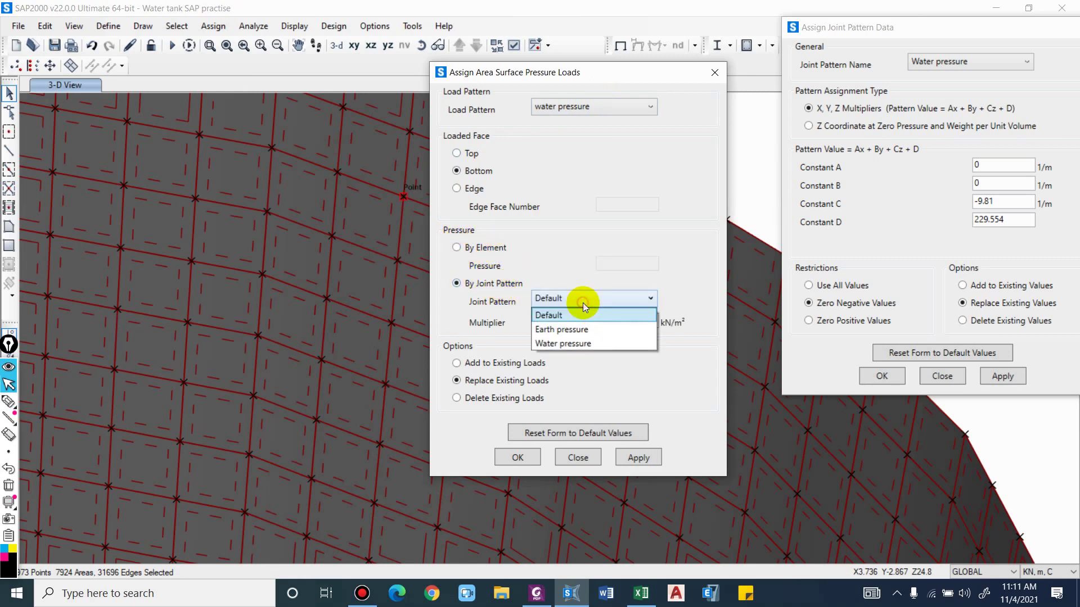
pyautogui.click(563, 344)
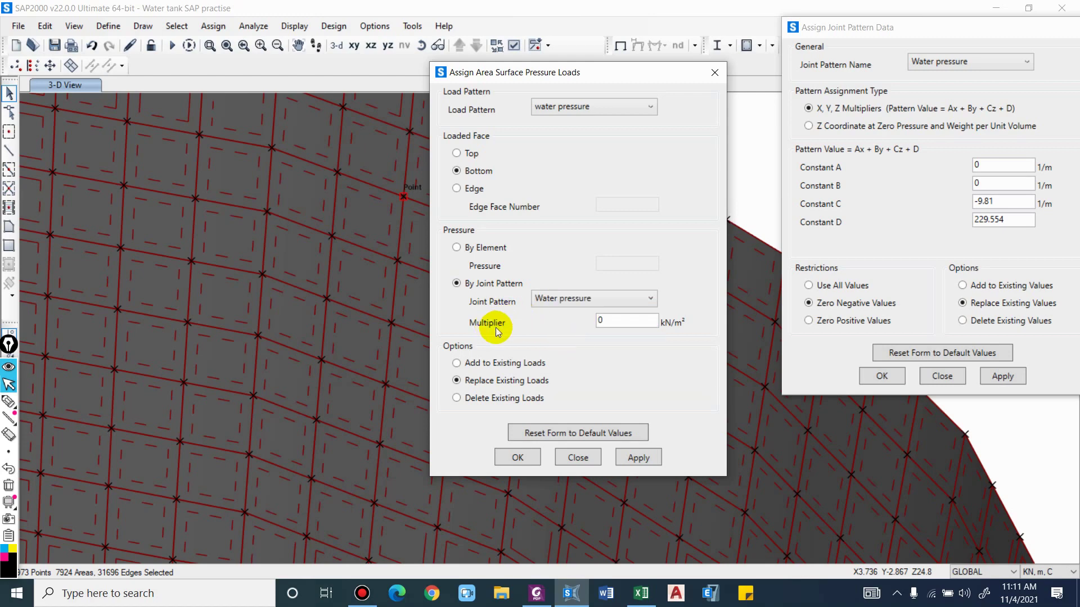
pyautogui.doubleClick(622, 320)
pyautogui.write('1')
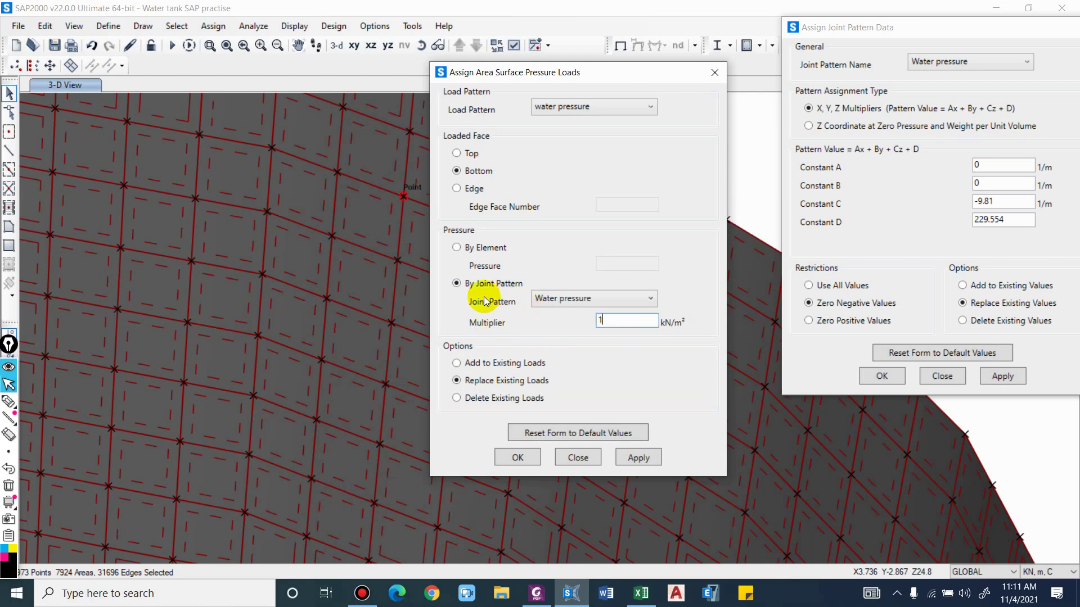
pyautogui.scroll(-3, 335, 309)
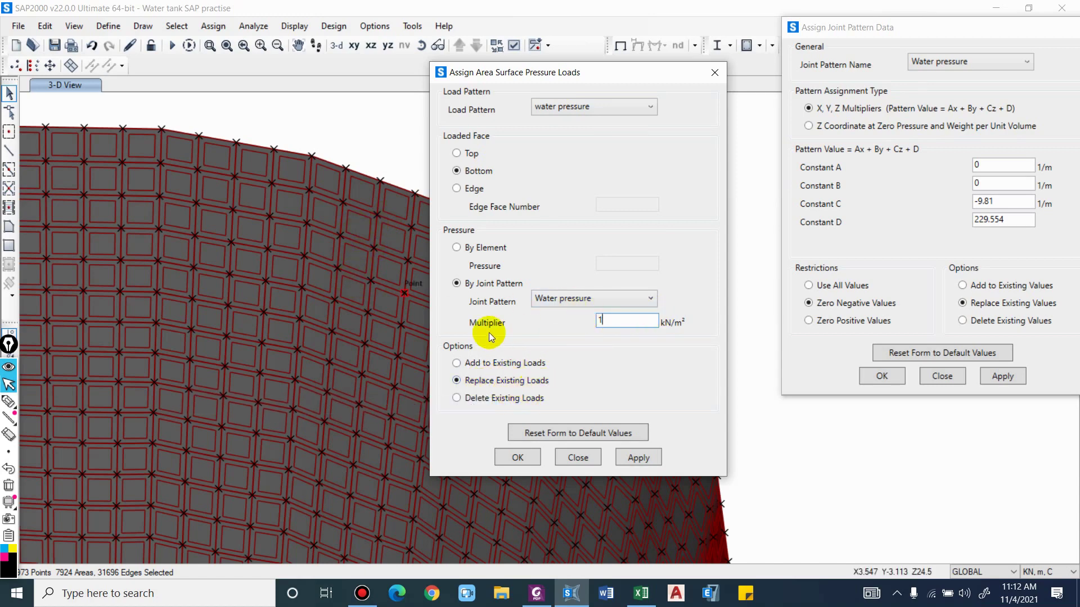
pyautogui.click(633, 456)
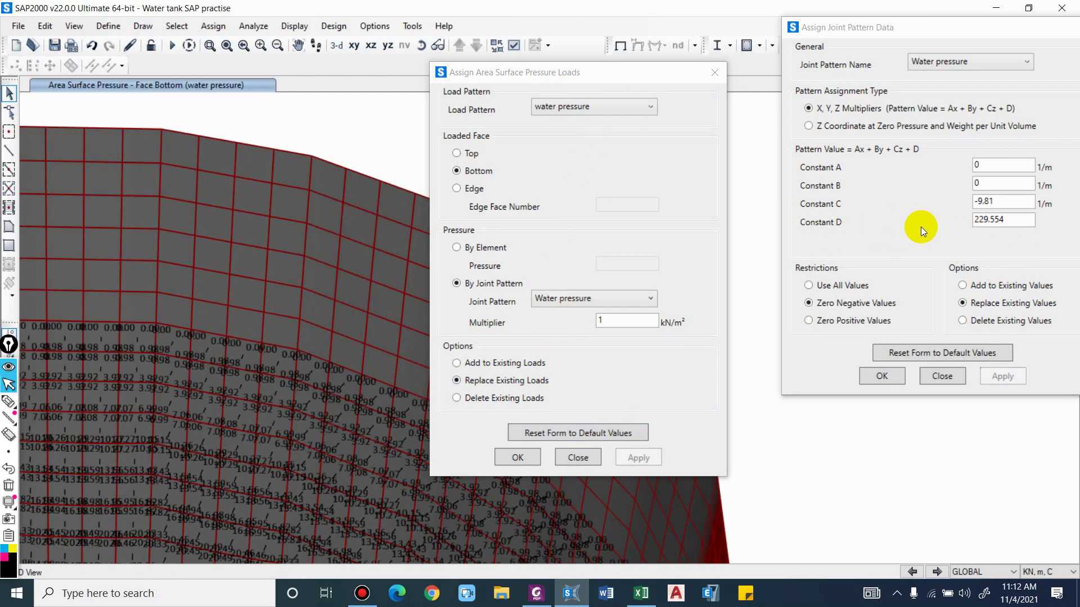
# Inspect the assigned water pressure values on the tank's base slab and compare them with Constant D
pyautogui.doubleClick(1009, 221)
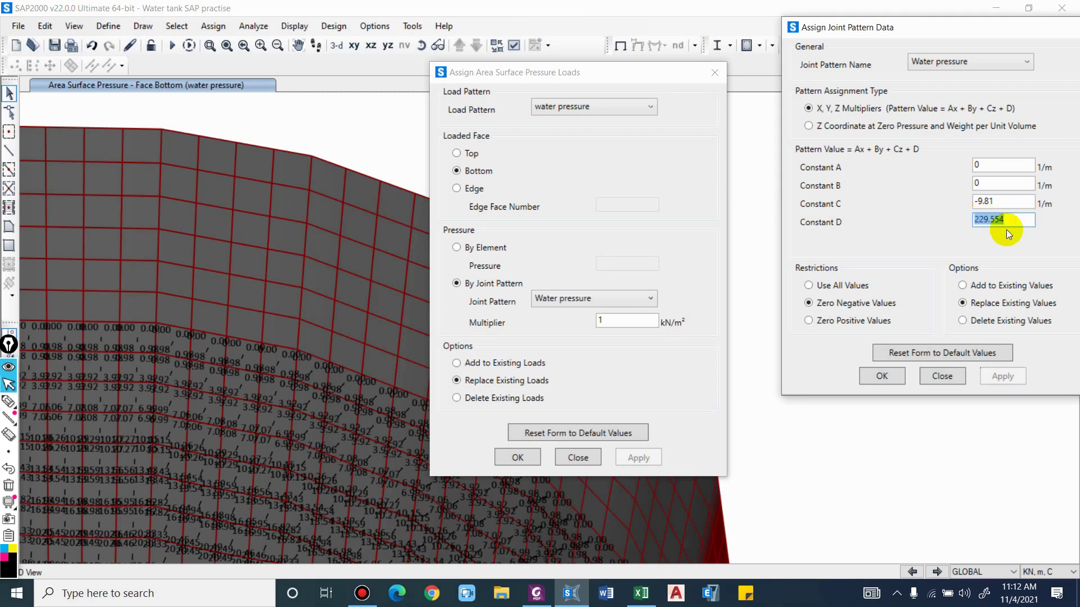
pyautogui.click(348, 117)
pyautogui.scroll(-5, 255, 151)
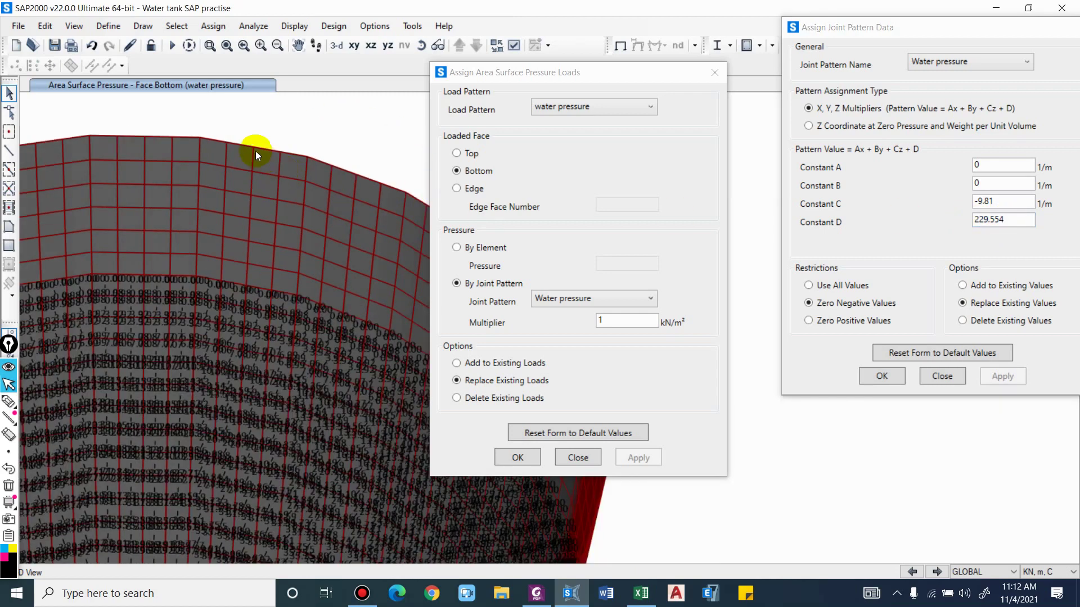
pyautogui.keyDown('shift'); pyautogui.moveTo(309, 277); pyautogui.dragTo(285, 397, button='middle'); pyautogui.keyUp('shift')
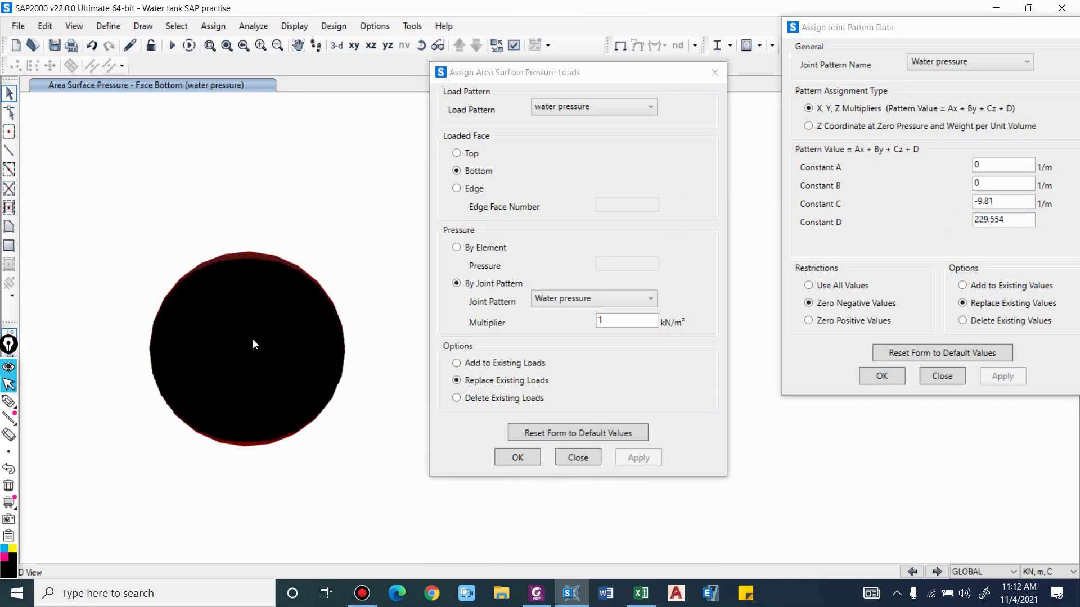
pyautogui.scroll(6, 268, 332)
pyautogui.scroll(6, 288, 334)
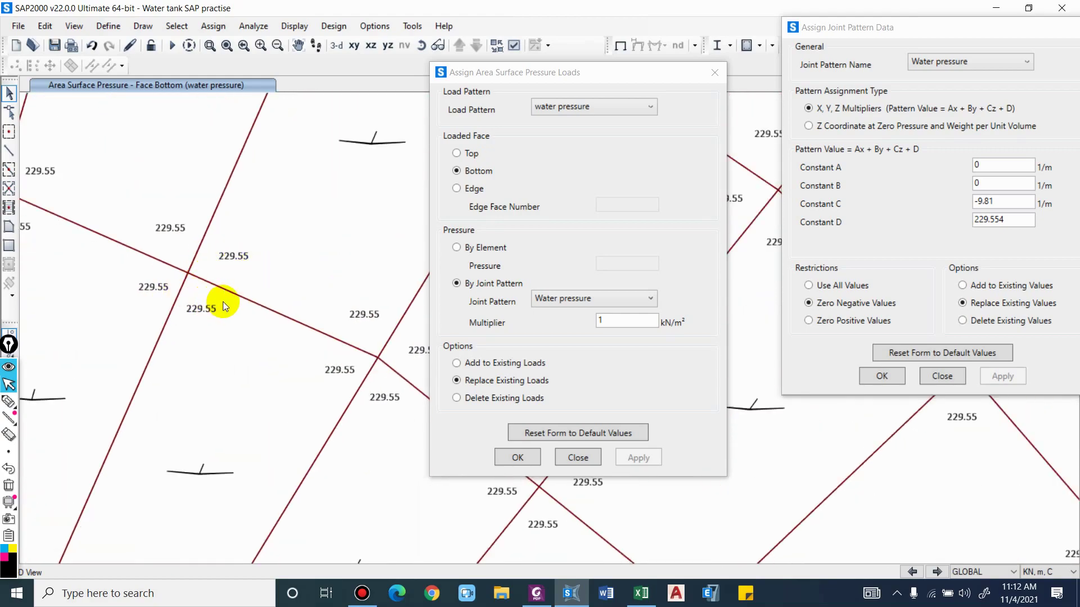
pyautogui.moveTo(229, 230); pyautogui.dragTo(214, 296, button='middle')
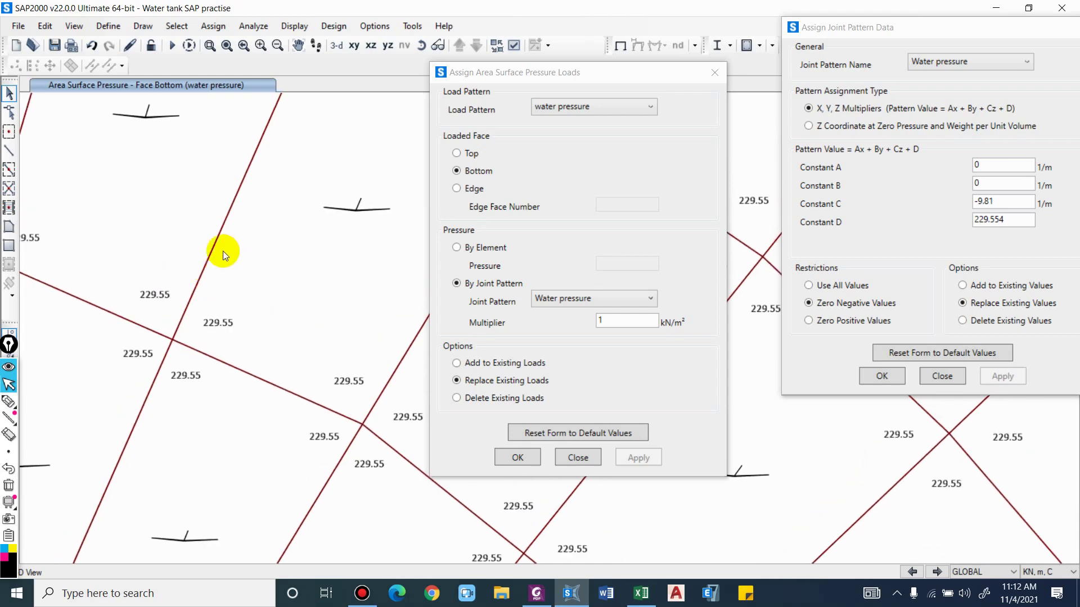
pyautogui.scroll(-2, 208, 269)
pyautogui.scroll(-5, 200, 322)
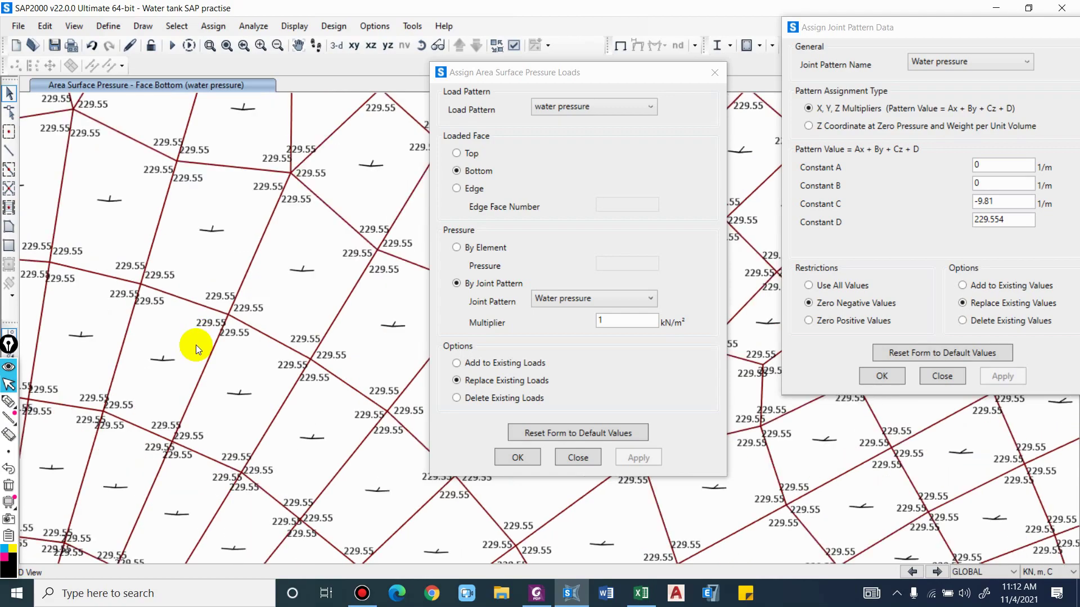
pyautogui.scroll(2, 222, 367)
pyautogui.scroll(4, 314, 180)
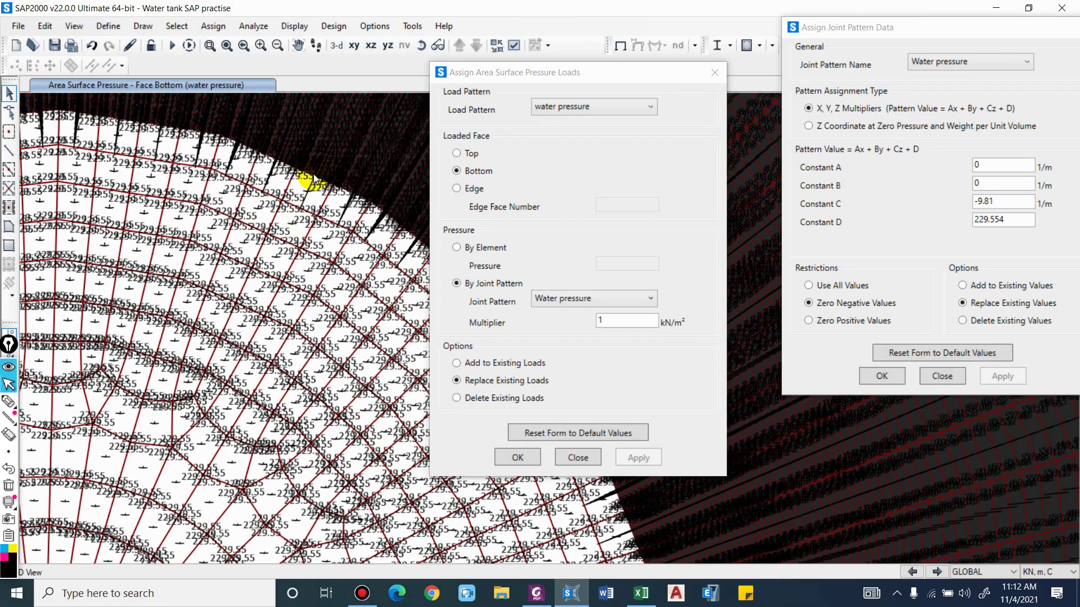
# Inspect how the assigned water pressure values vary up the tank's inner wall from the base slab
pyautogui.scroll(2, 313, 176)
pyautogui.moveTo(355, 198); pyautogui.dragTo(363, 295, button='middle')
pyautogui.scroll(-2, 310, 280)
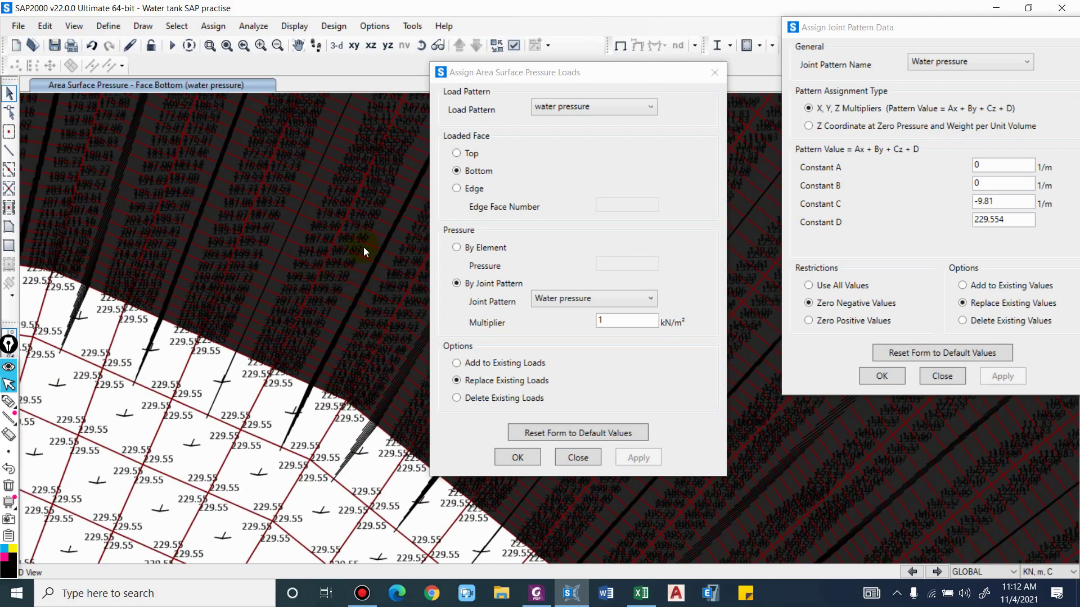
pyautogui.scroll(2, 365, 248)
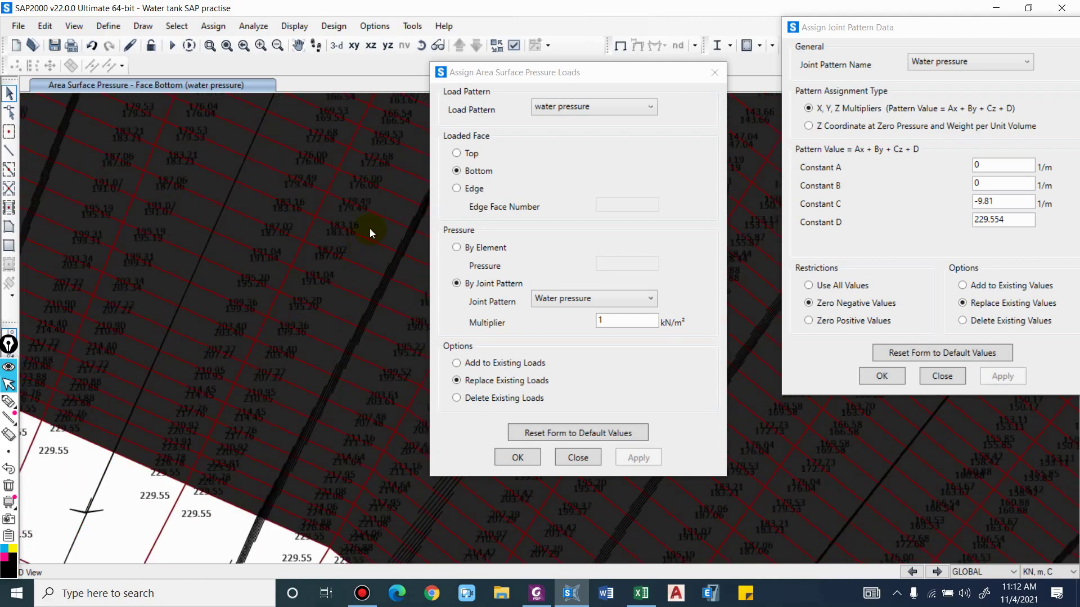
pyautogui.moveTo(370, 228); pyautogui.dragTo(304, 305, button='middle')
pyautogui.scroll(2, 298, 285)
pyautogui.scroll(2, 293, 287)
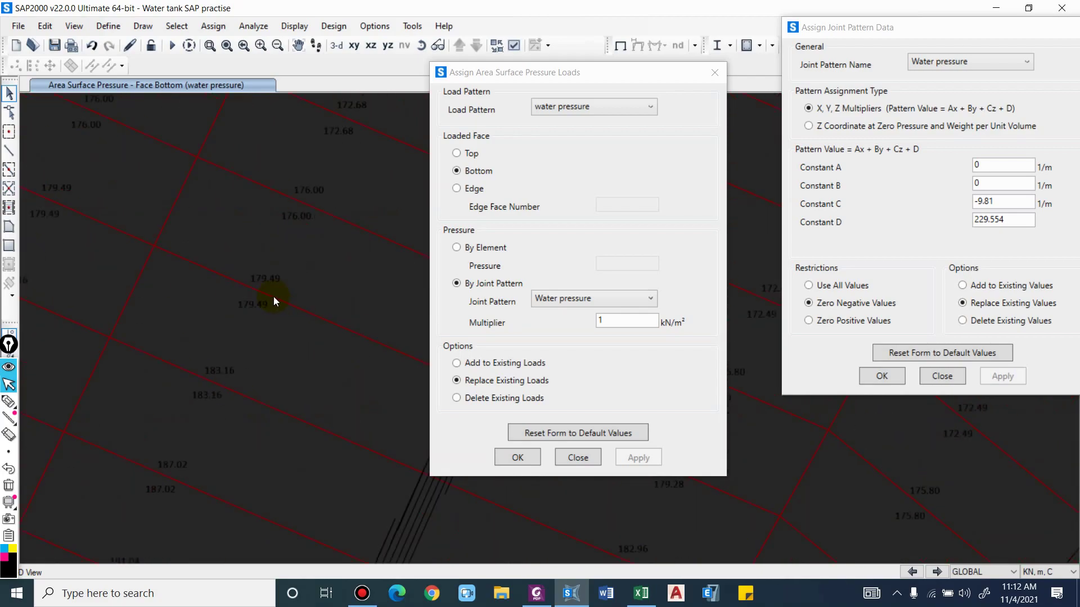
pyautogui.scroll(-5, 245, 350)
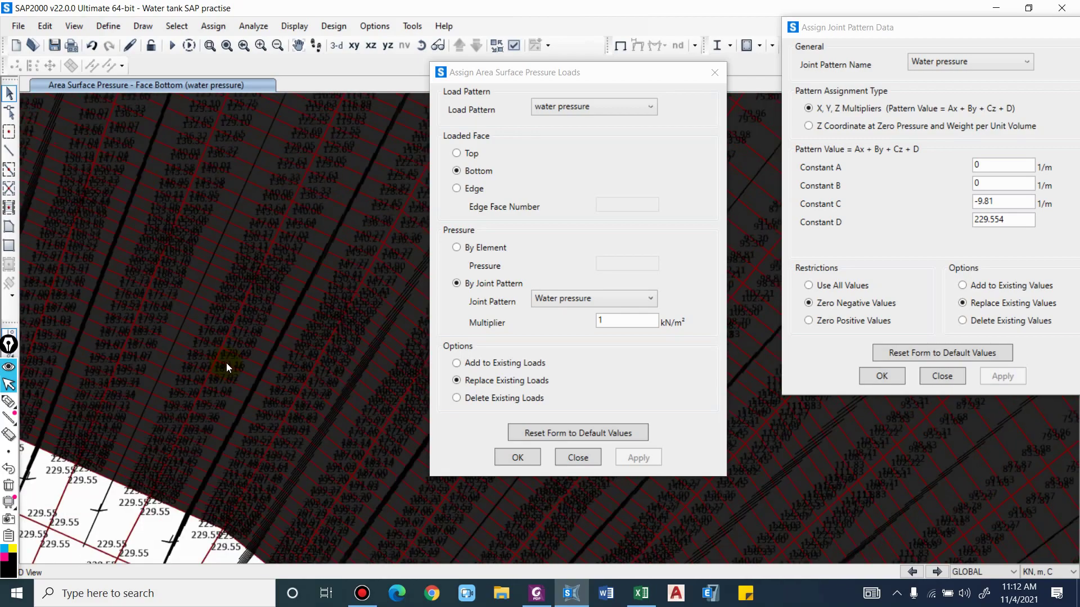
pyautogui.scroll(-3, 236, 366)
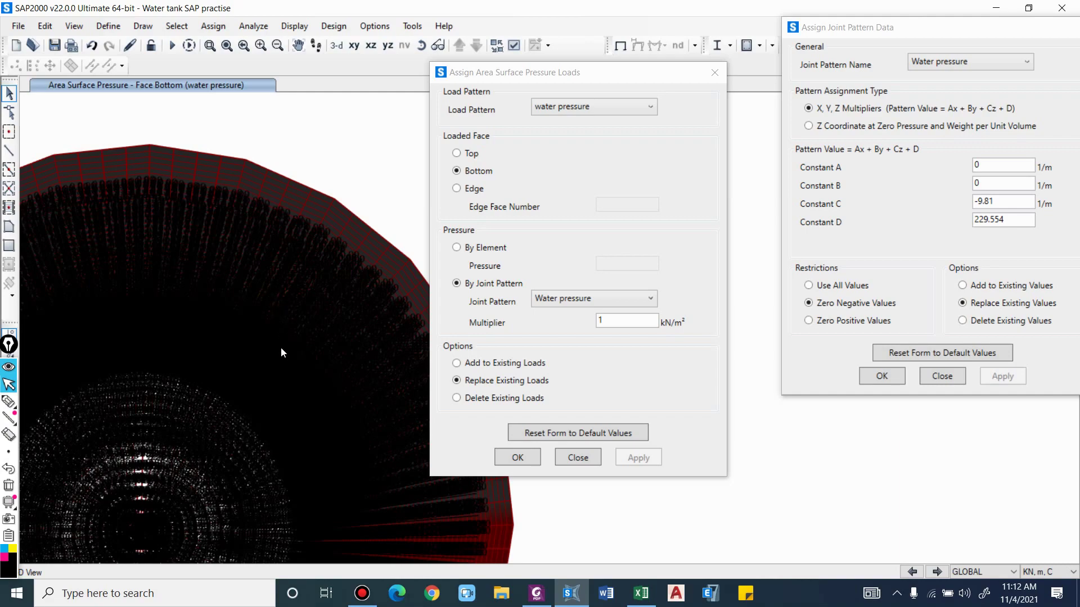
# Check the pressure values near the tank's upper rim against the Zero Negative Values restriction
pyautogui.scroll(6, 328, 202)
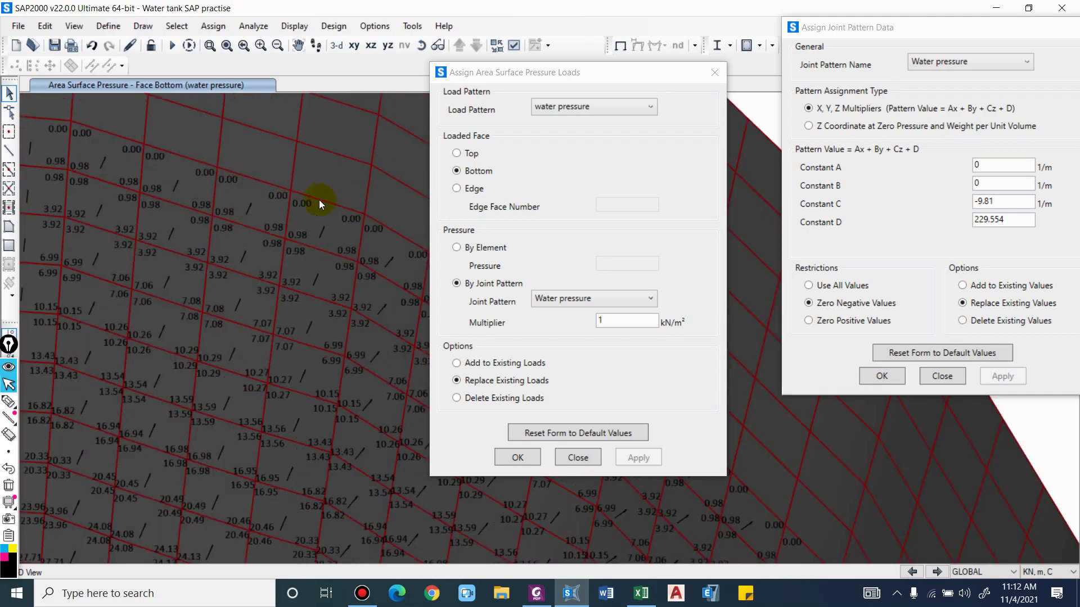
pyautogui.scroll(2, 289, 233)
pyautogui.scroll(-3, 251, 248)
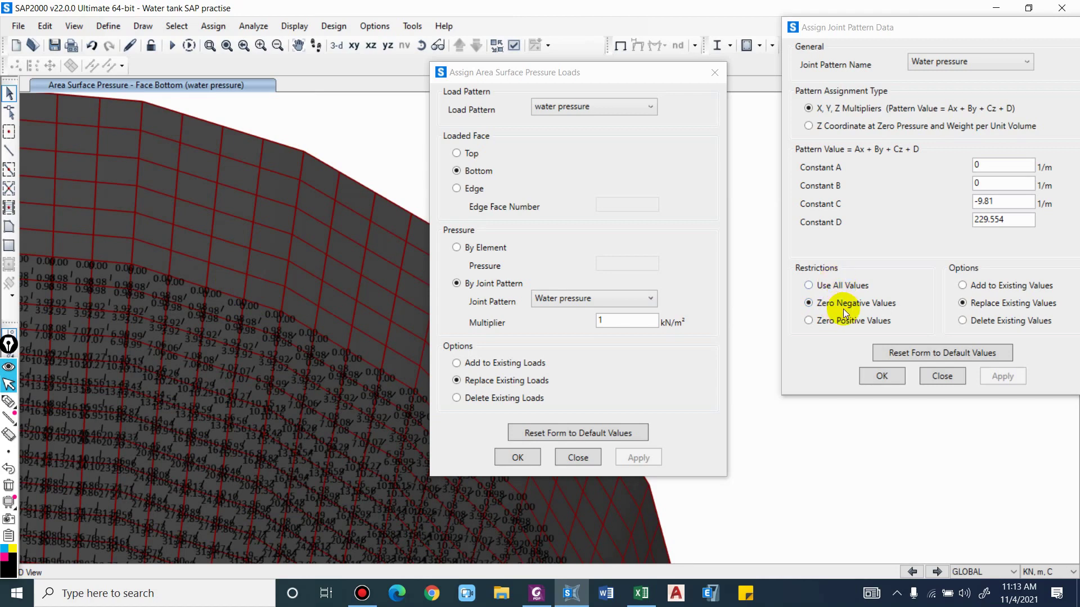
pyautogui.click(228, 336)
pyautogui.scroll(-5, 274, 262)
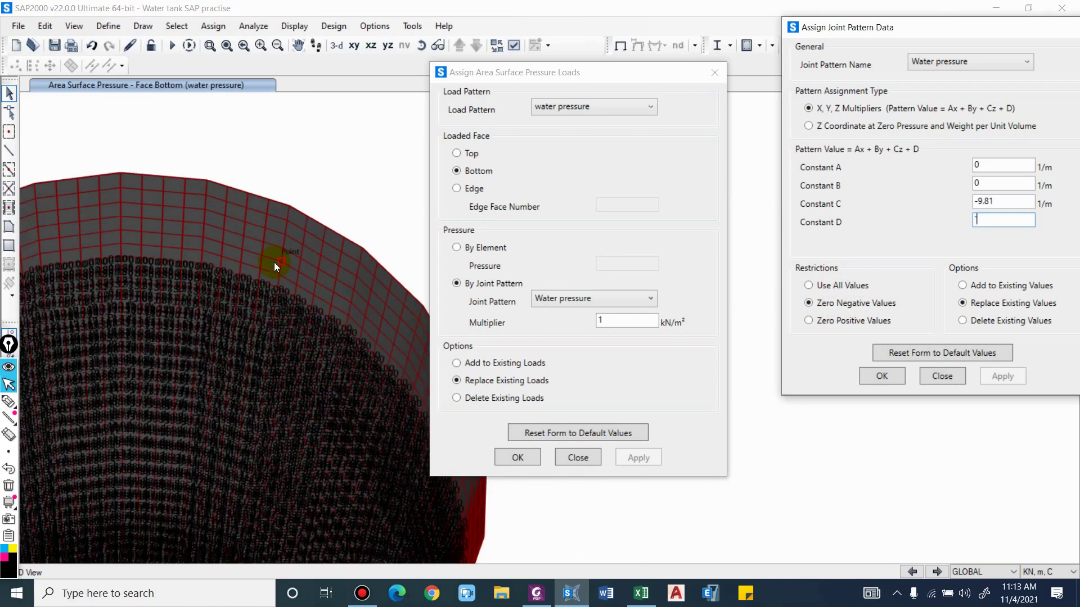
pyautogui.scroll(4, 262, 419)
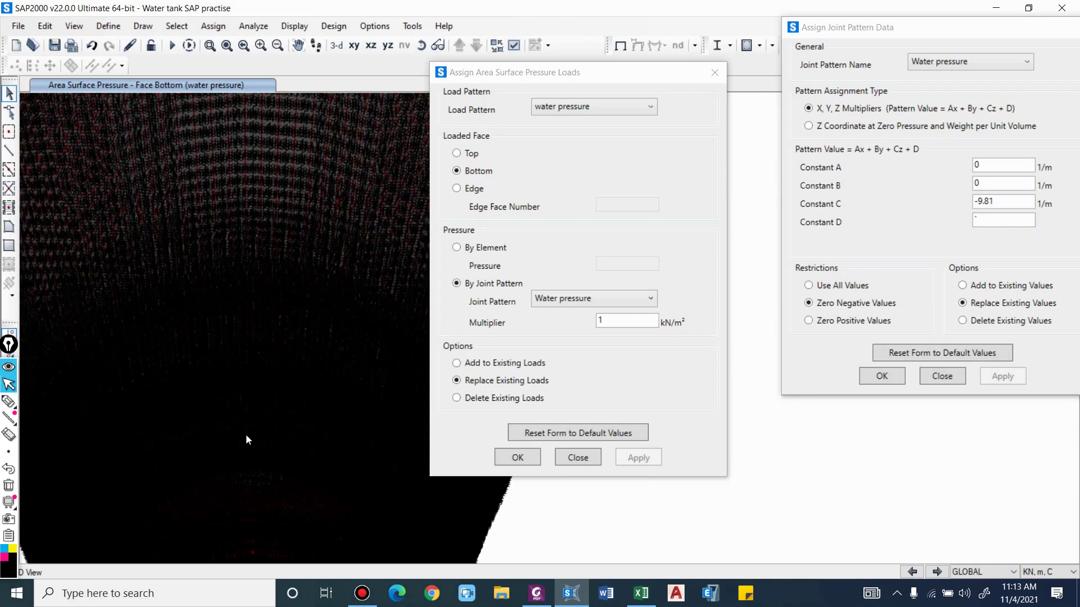
pyautogui.click(213, 26)
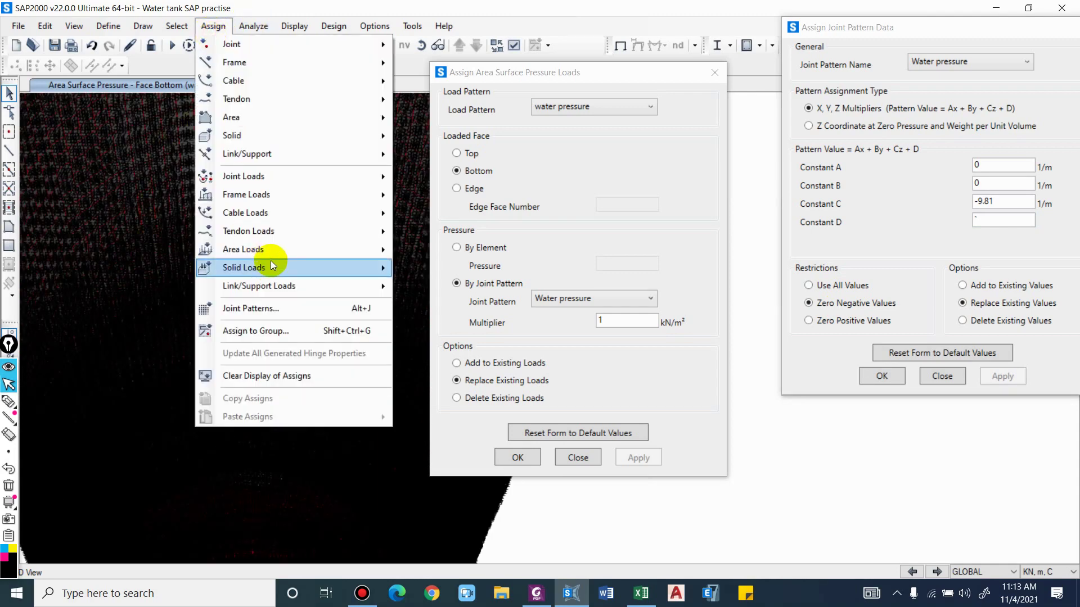
pyautogui.moveTo(264, 249)
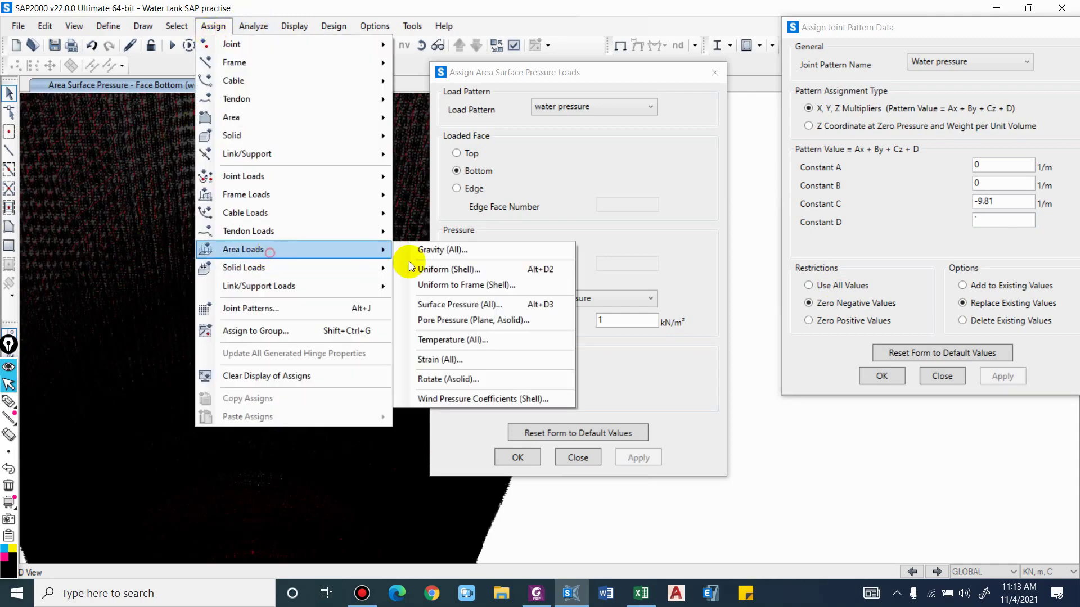
pyautogui.click(470, 271)
pyautogui.click(550, 187)
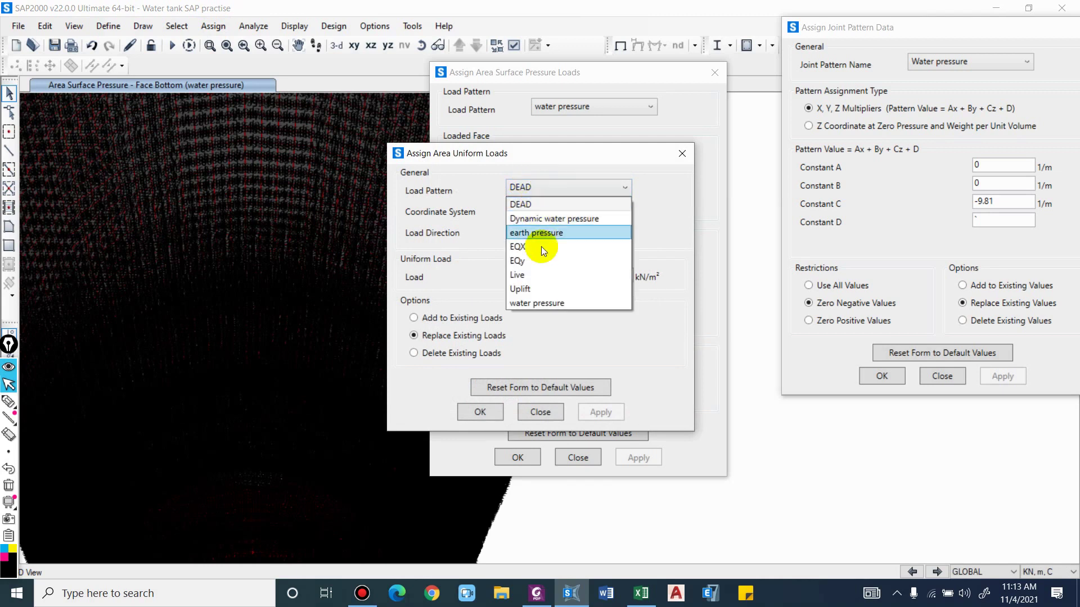
pyautogui.click(541, 304)
pyautogui.click(525, 208)
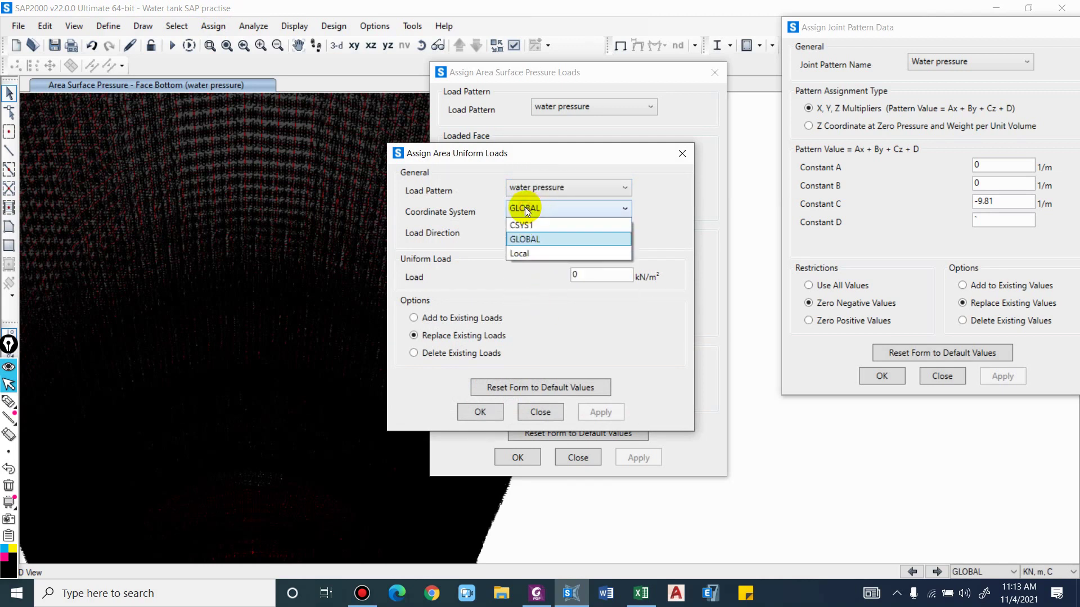
pyautogui.click(511, 241)
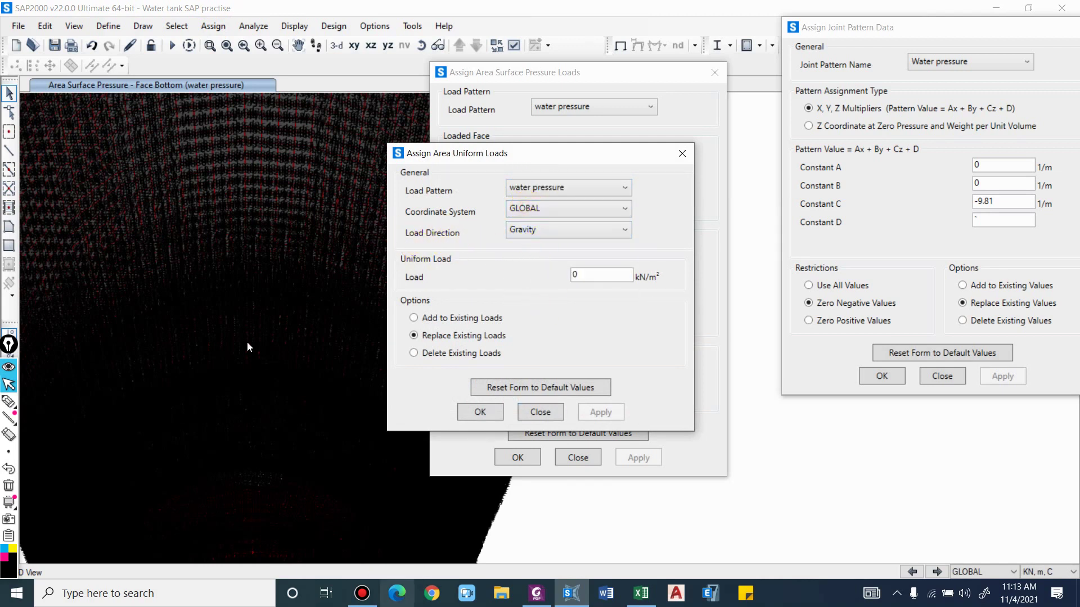
pyautogui.click(589, 275)
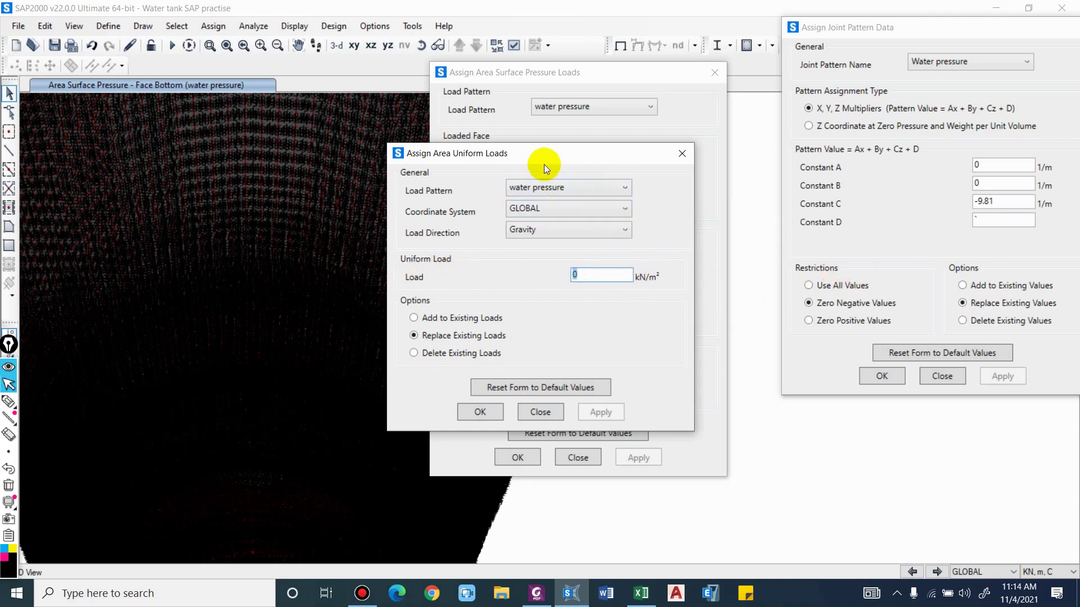
pyautogui.moveTo(545, 164); pyautogui.dragTo(855, 148)
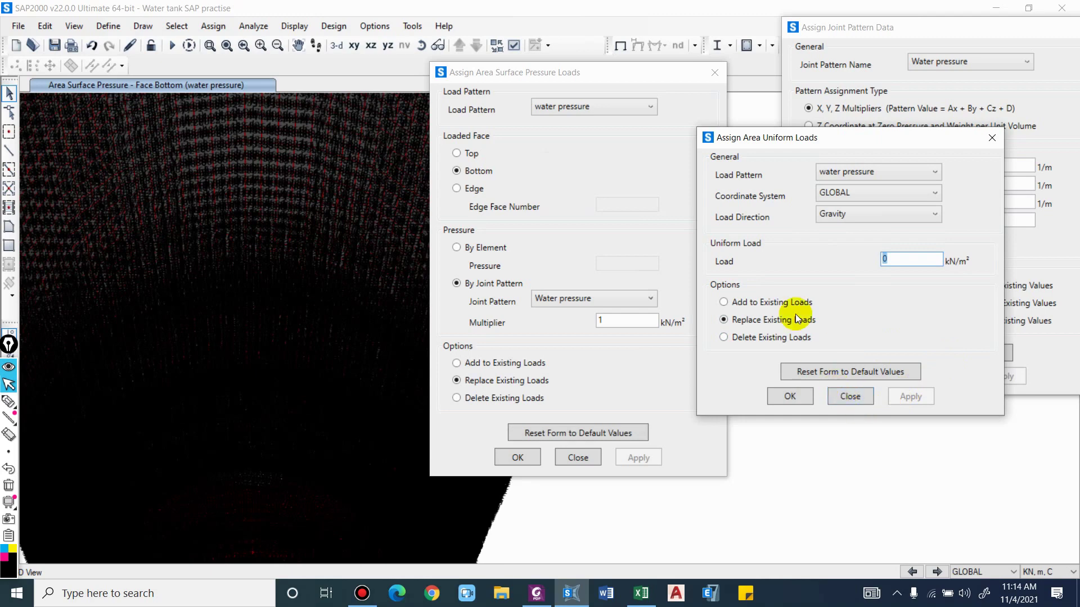
pyautogui.click(834, 399)
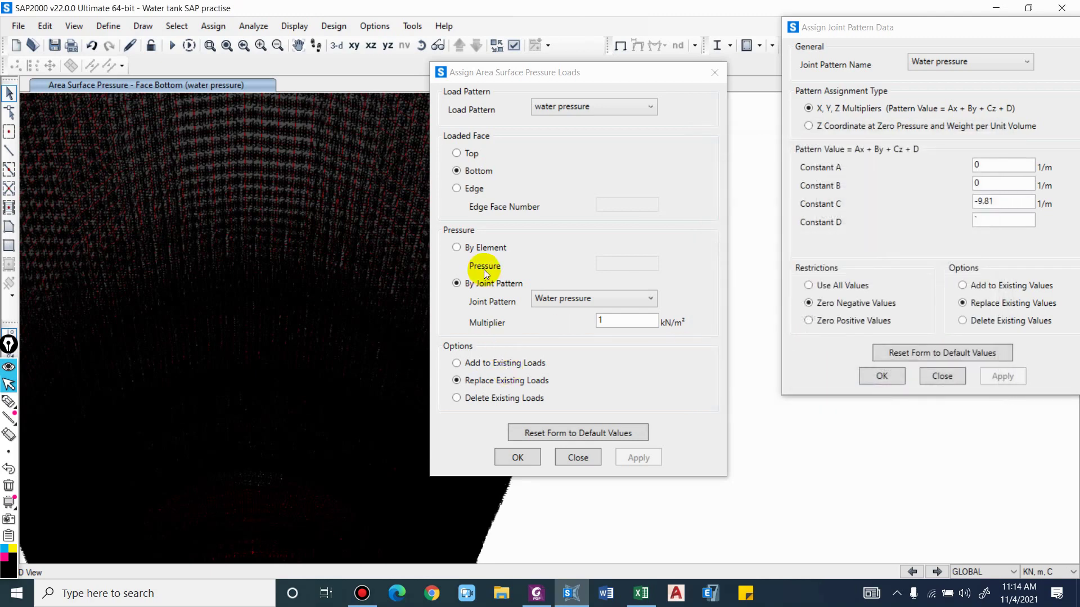
# Close the surface pressure and joint pattern assignment forms and consult the Excel workbook
pyautogui.moveTo(229, 372); pyautogui.dragTo(265, 299, button='middle')
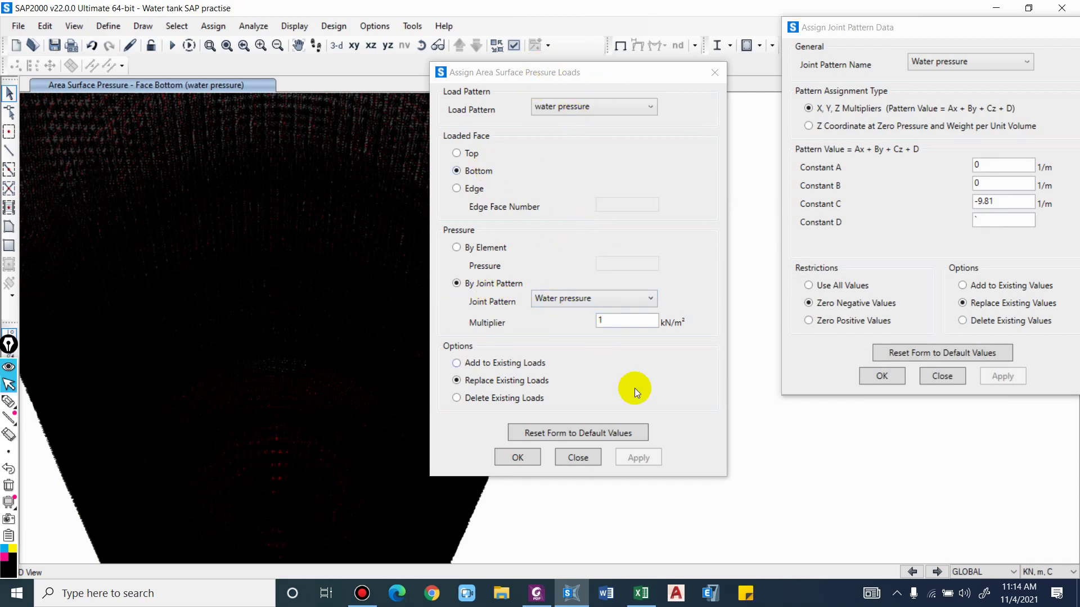
pyautogui.click(578, 456)
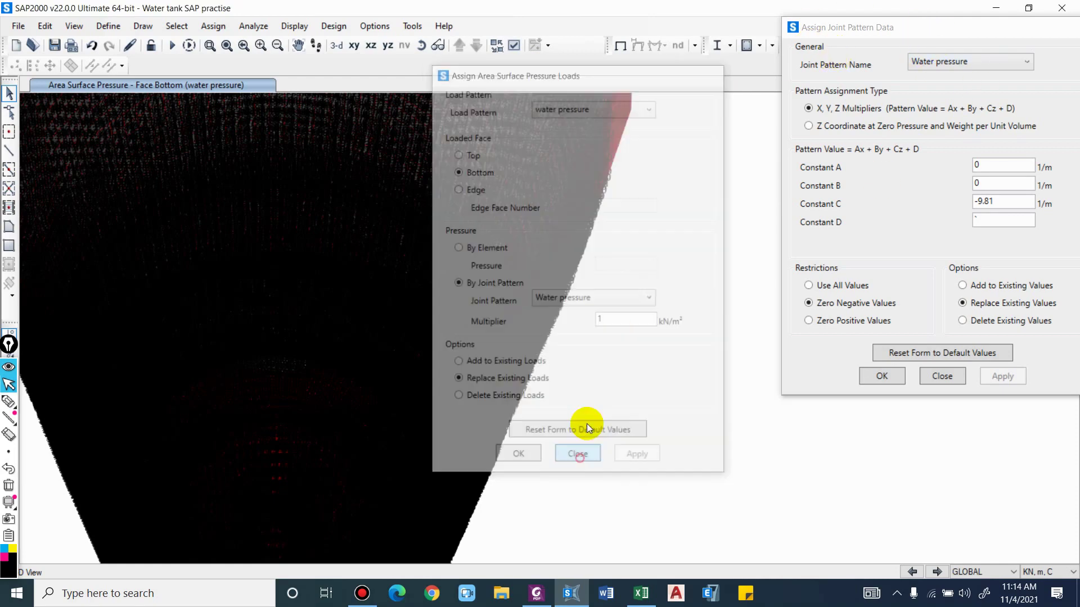
pyautogui.click(897, 375)
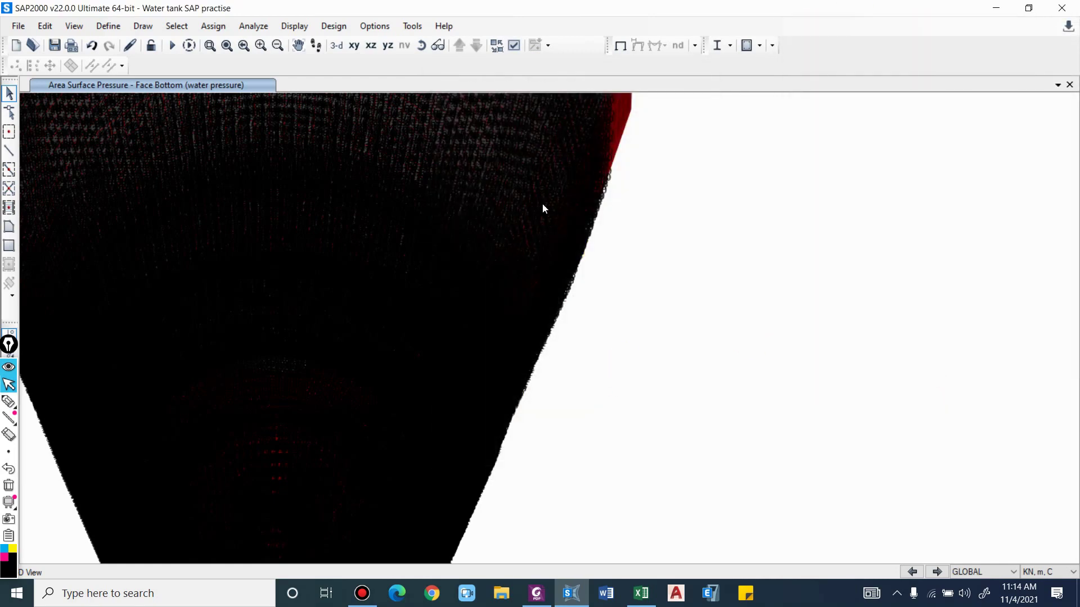
pyautogui.click(641, 593)
pyautogui.scroll(-1, 349, 360)
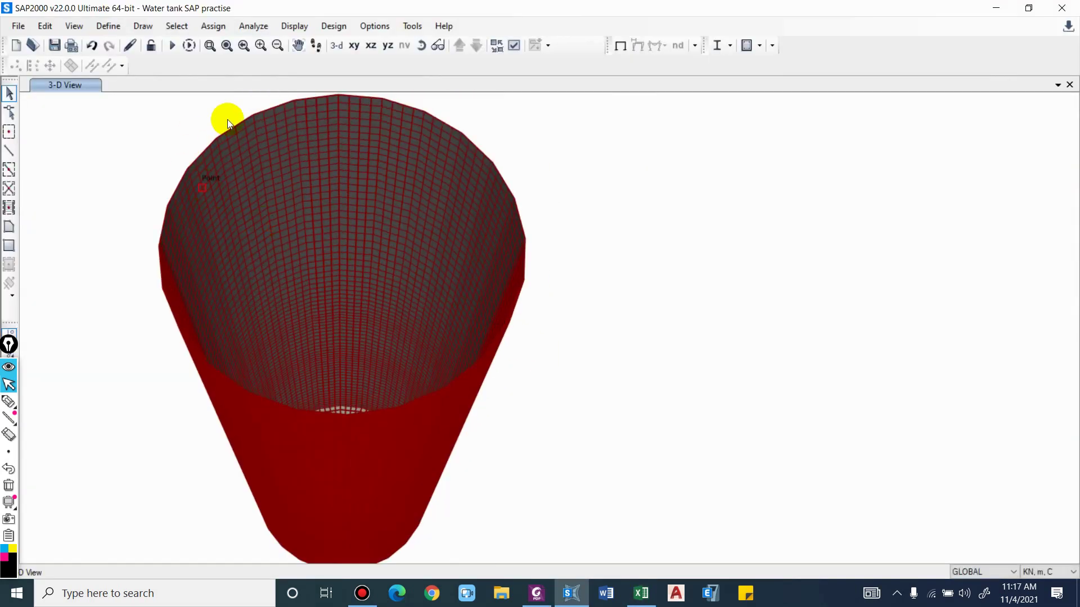
# Select all areas with the sections wall 0.3, wall 0.5, wall 0.75 and Wall 1
pyautogui.click(178, 26)
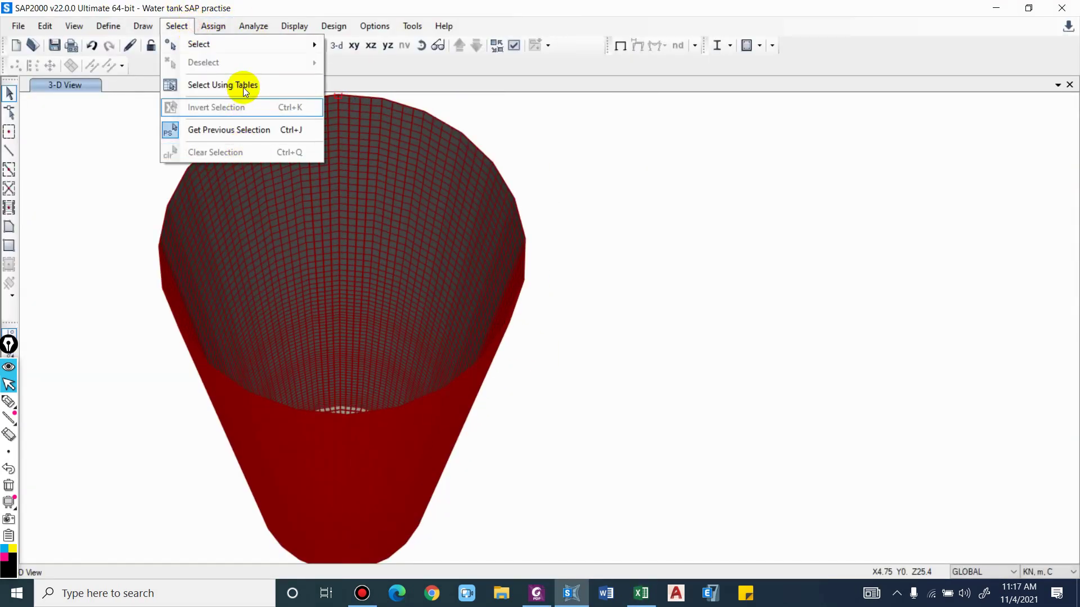
pyautogui.moveTo(244, 49)
pyautogui.moveTo(470, 169)
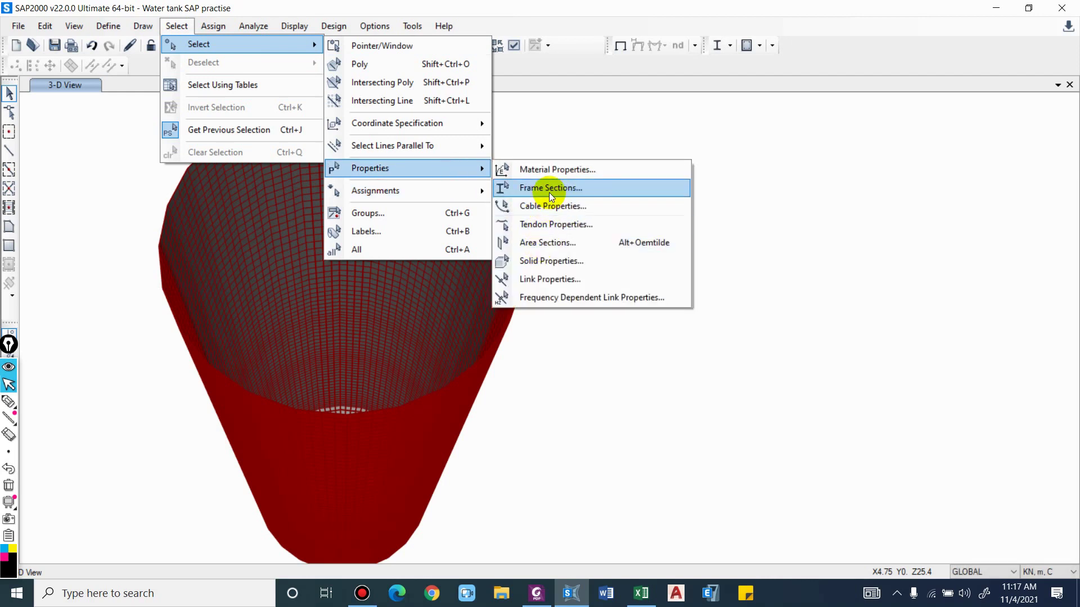
pyautogui.click(554, 242)
pyautogui.click(471, 251)
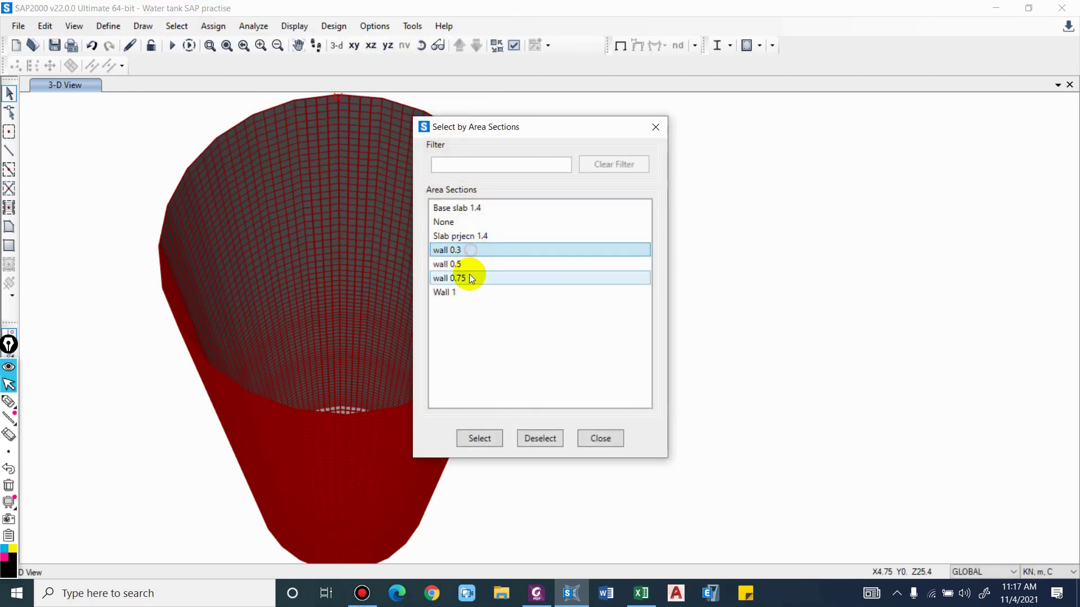
pyautogui.click(458, 291)
pyautogui.moveTo(461, 279); pyautogui.dragTo(468, 255)
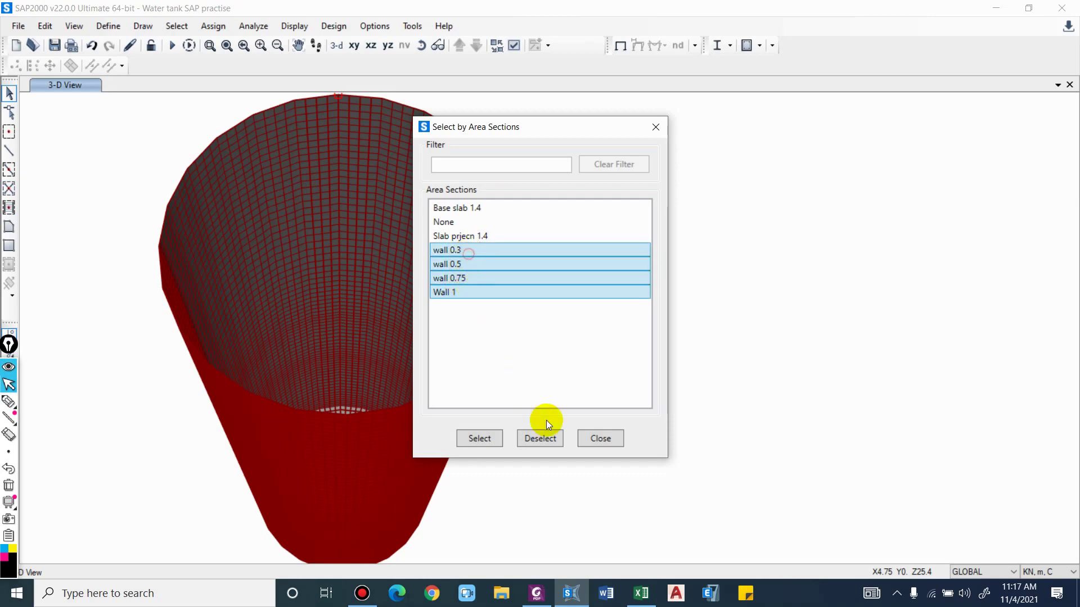
pyautogui.click(497, 437)
# Open the joint pattern assignment for the selected walls, choose the Earth pressure pattern and enter 7.1* as Constant D
pyautogui.keyDown('shift'); pyautogui.moveTo(498, 371); pyautogui.dragTo(551, 382, button='middle'); pyautogui.keyUp('shift')
pyautogui.scroll(4, 399, 211)
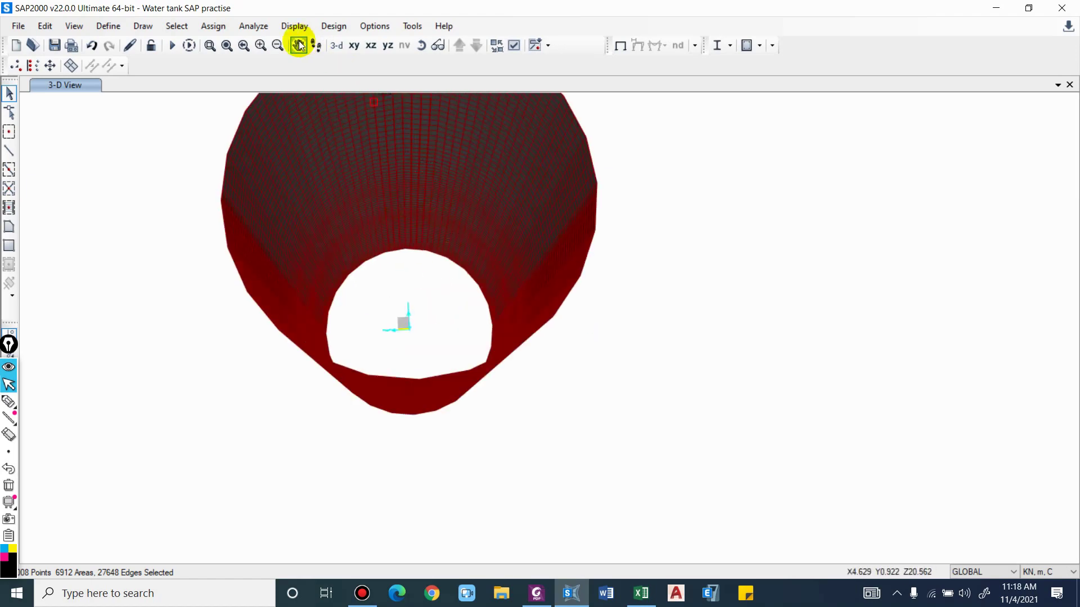
pyautogui.click(213, 26)
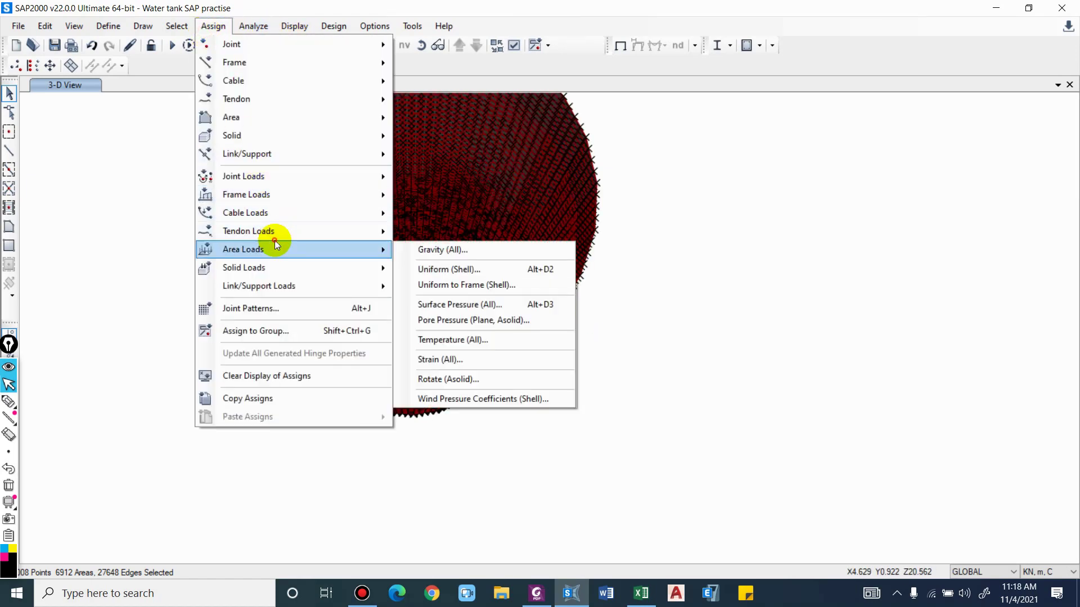
pyautogui.click(302, 306)
pyautogui.moveTo(508, 104); pyautogui.dragTo(871, 111)
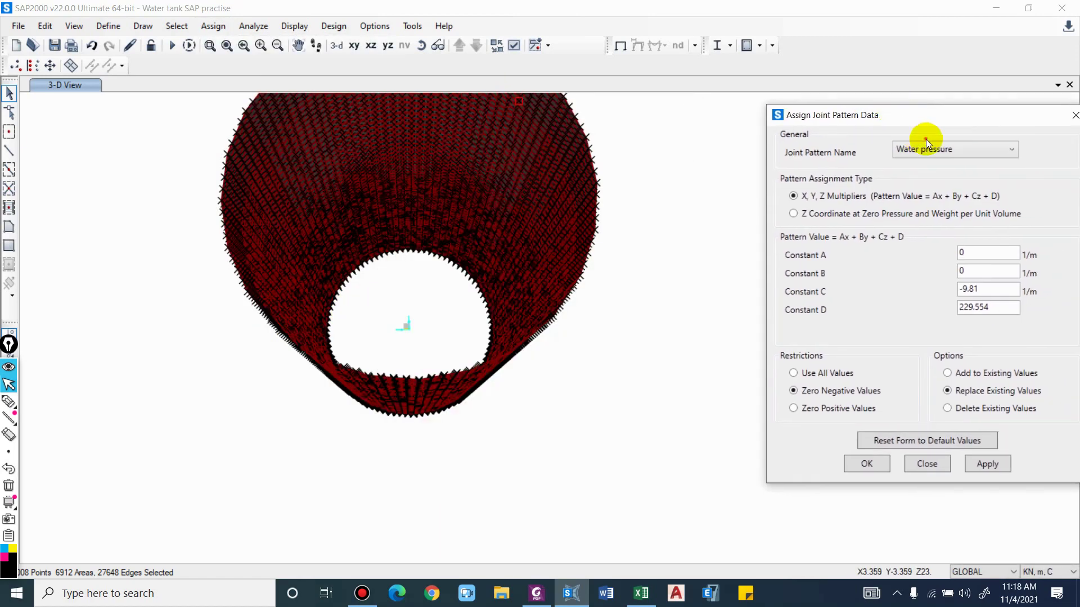
pyautogui.click(930, 149)
pyautogui.click(928, 179)
pyautogui.doubleClick(975, 307)
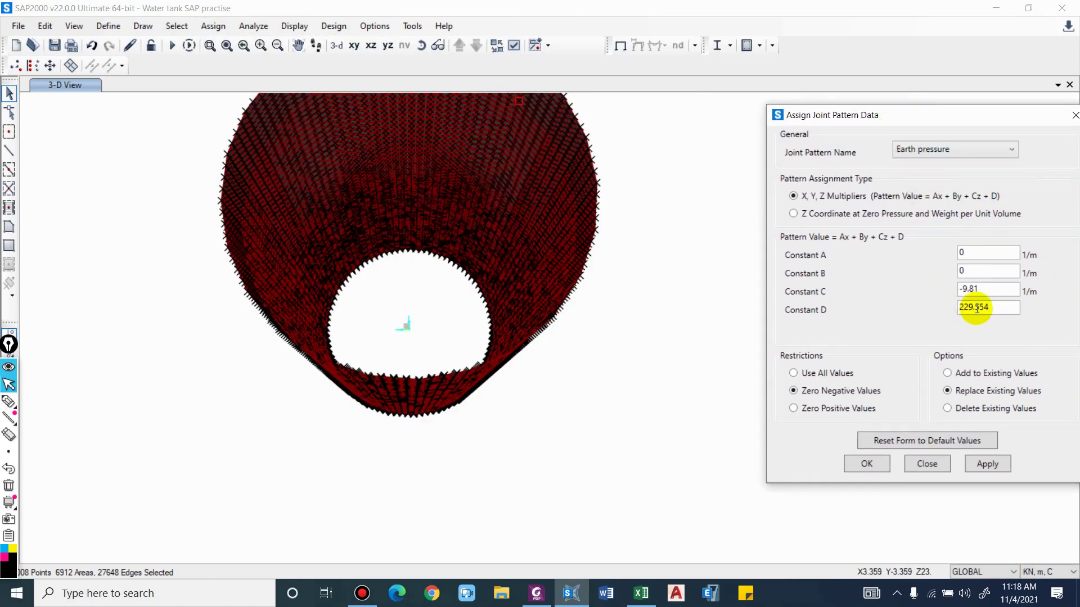
pyautogui.write('7.1')
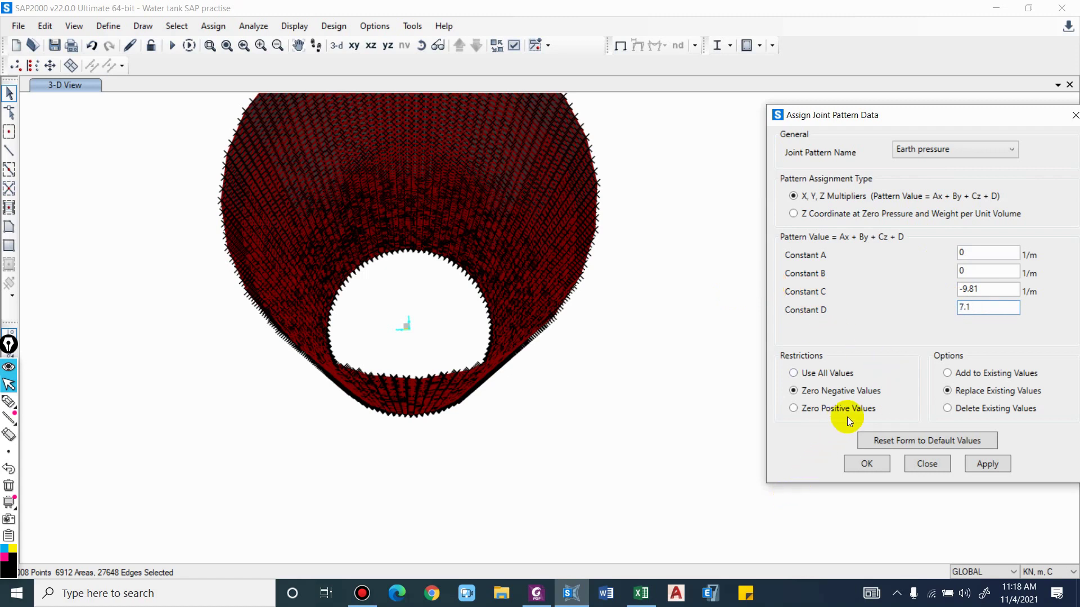
pyautogui.write('*')
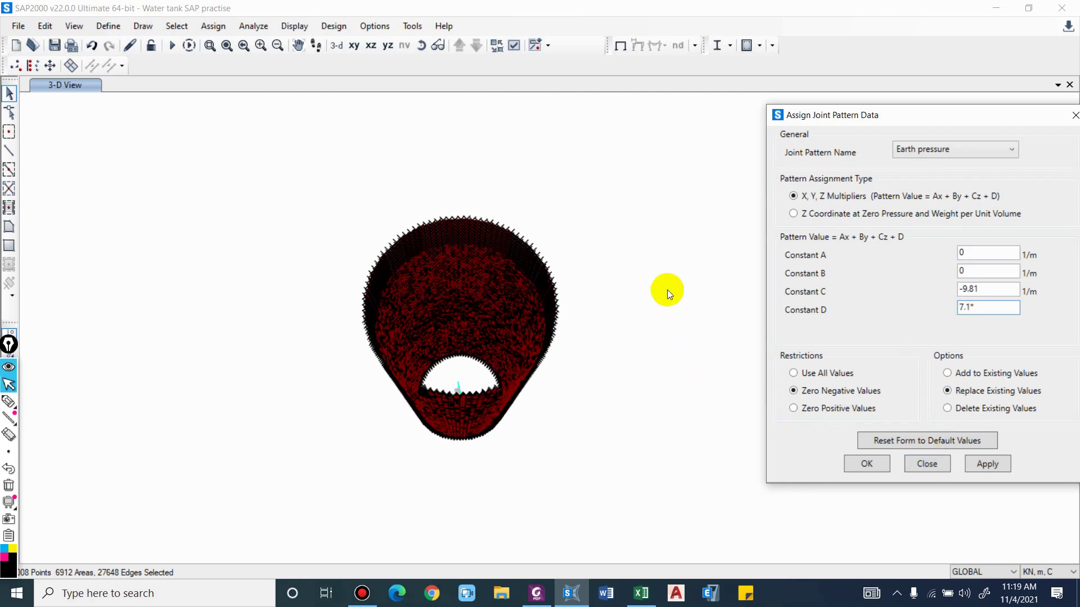
# Sketch a triangular earth pressure diagram beside the tank, labelling its height h and its base pressure kγs h
pyautogui.click(667, 289)
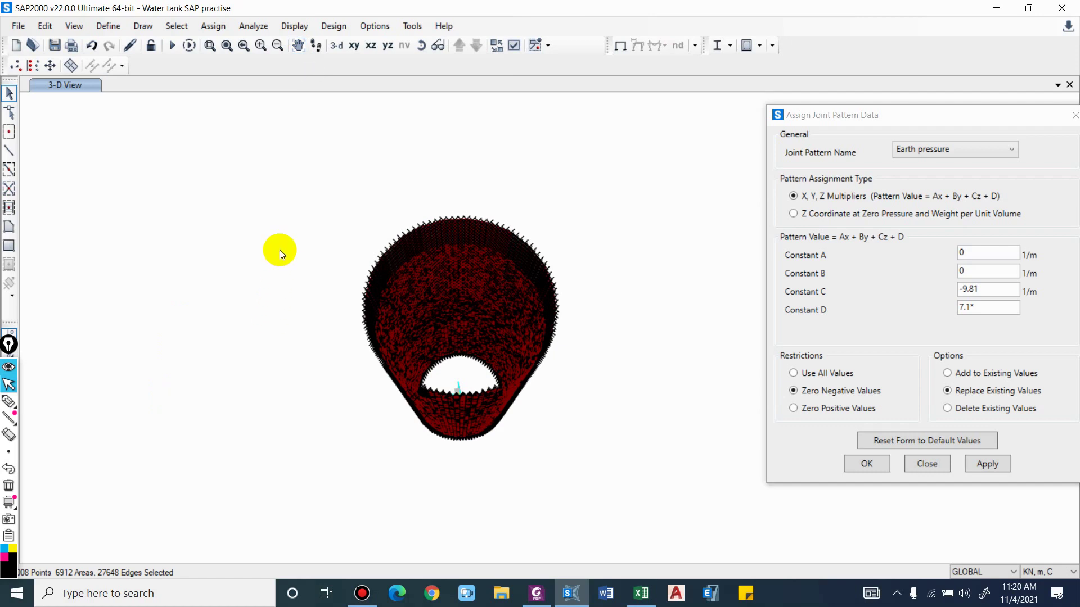
pyautogui.moveTo(216, 160); pyautogui.dragTo(217, 343)
pyautogui.click(10, 402)
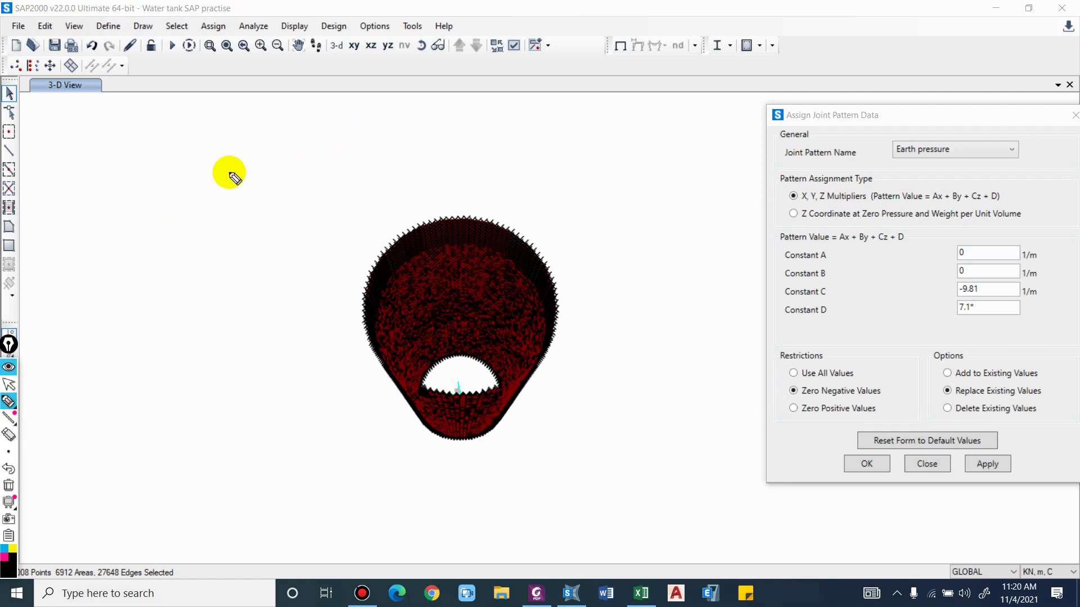
pyautogui.moveTo(222, 164)
pyautogui.mouseDown()
pyautogui.moveTo(224, 254)
pyautogui.moveTo(285, 321)
pyautogui.moveTo(304, 317)
pyautogui.moveTo(223, 168)
pyautogui.moveTo(183, 161)
pyautogui.moveTo(188, 331)
pyautogui.moveTo(211, 329)
pyautogui.mouseUp()
pyautogui.moveTo(184, 157); pyautogui.dragTo(175, 168)
pyautogui.moveTo(153, 228); pyautogui.dragTo(167, 257)
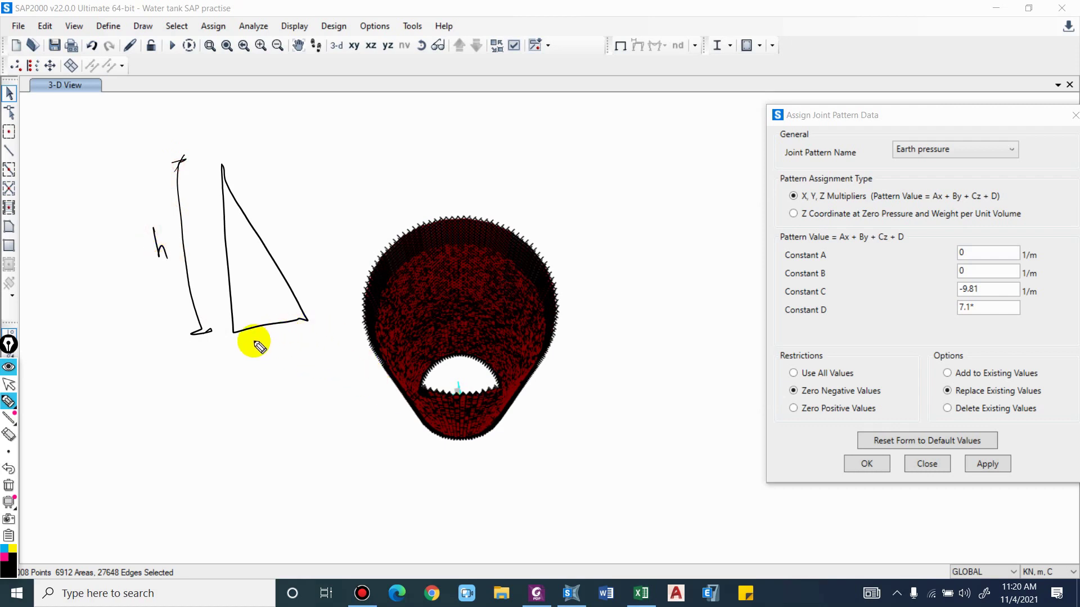
pyautogui.moveTo(254, 334)
pyautogui.mouseDown()
pyautogui.moveTo(266, 366)
pyautogui.moveTo(263, 346)
pyautogui.mouseUp()
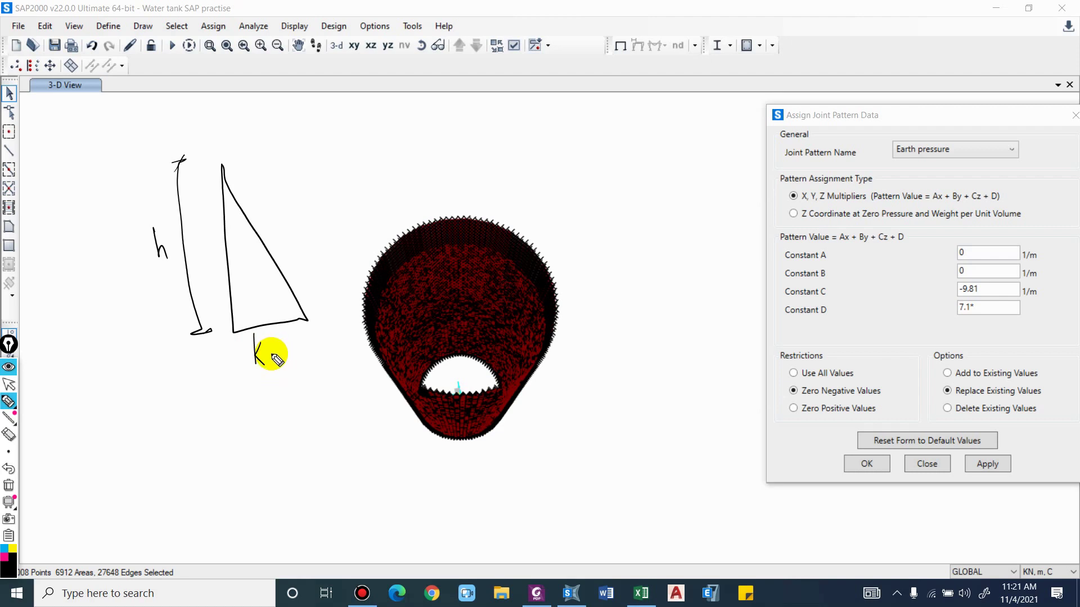
pyautogui.moveTo(268, 336)
pyautogui.mouseDown()
pyautogui.moveTo(285, 366)
pyautogui.moveTo(298, 355)
pyautogui.mouseUp()
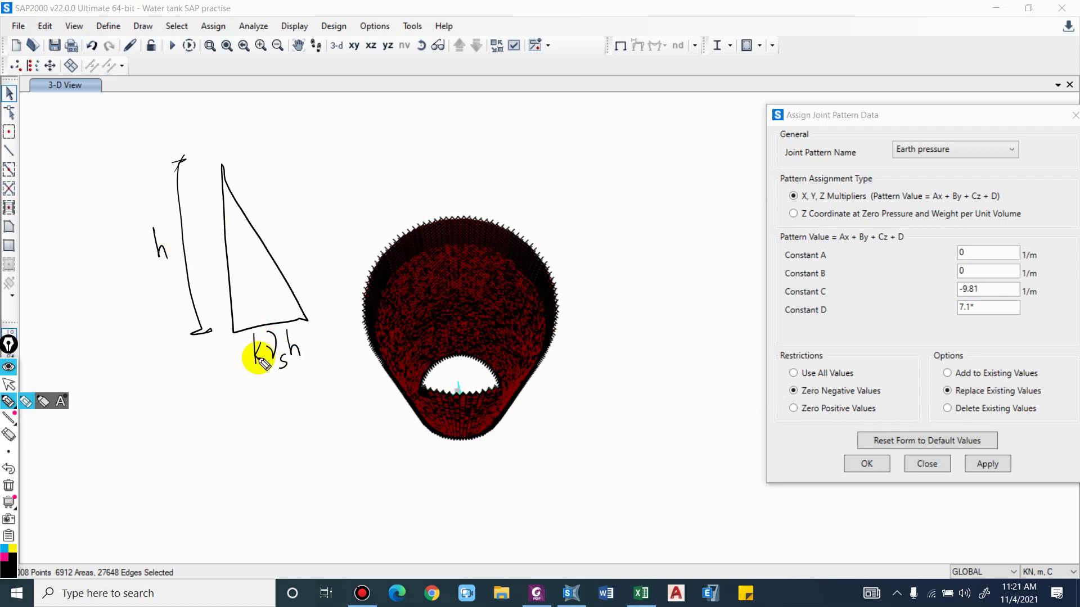
pyautogui.moveTo(263, 354); pyautogui.dragTo(269, 355)
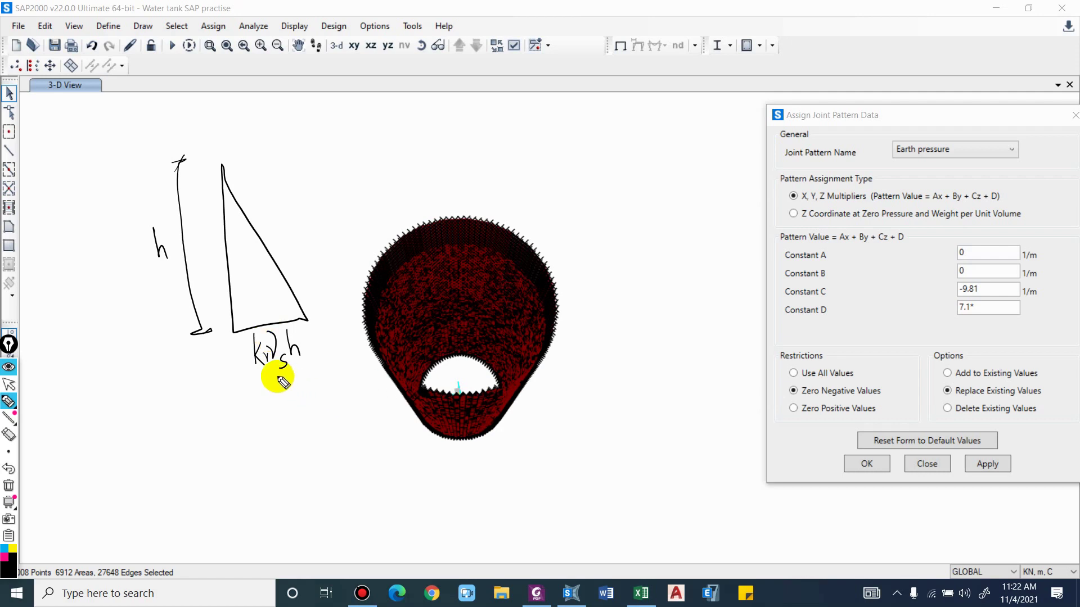
pyautogui.moveTo(288, 375); pyautogui.dragTo(262, 387)
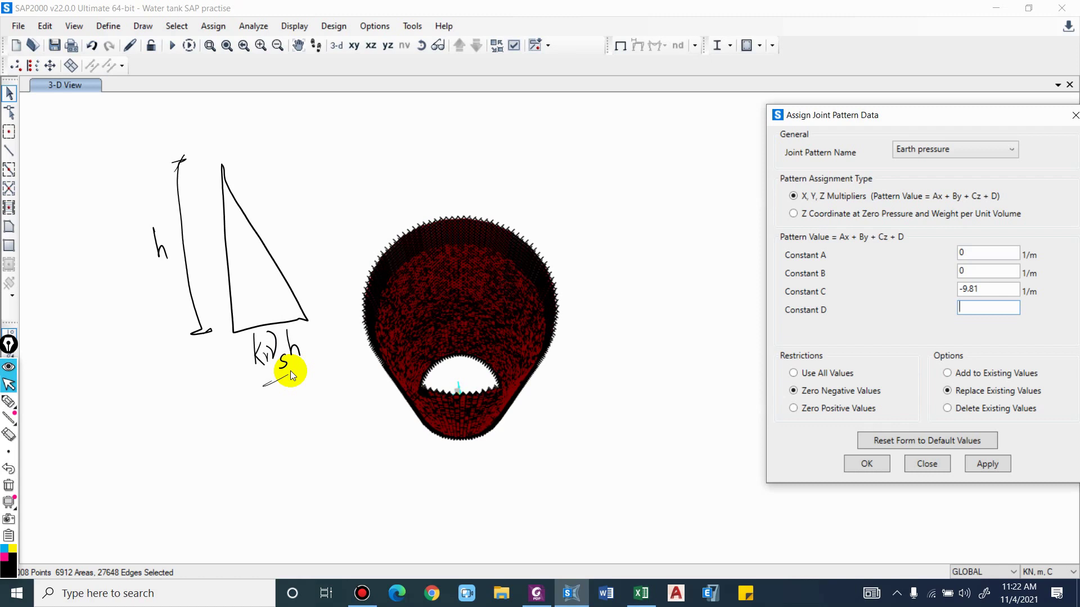
# Set Constant D of the Earth pressure pattern to 0.5*19*7.1
pyautogui.write('0.5*19*7.1')
pyautogui.press('Return')
pyautogui.hotkey('shift', 'Tab')
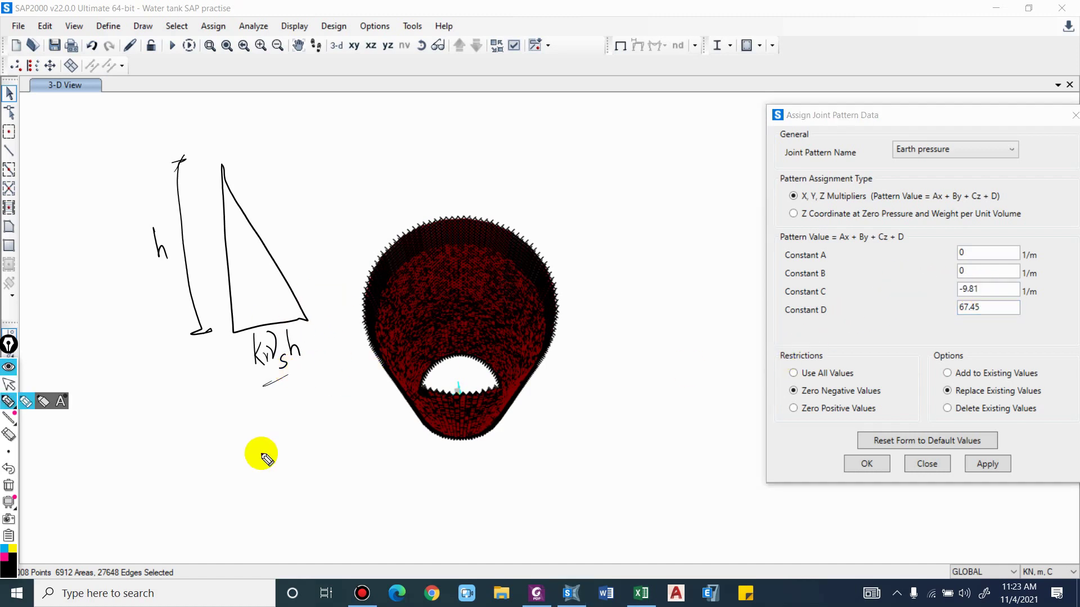
# Handwrite the formula C = -D/h below the pressure diagram and underline its h
pyautogui.moveTo(244, 481)
pyautogui.mouseDown()
pyautogui.moveTo(253, 507)
pyautogui.moveTo(272, 476)
pyautogui.mouseUp()
pyautogui.moveTo(267, 486)
pyautogui.mouseDown()
pyautogui.moveTo(319, 447)
pyautogui.moveTo(356, 438)
pyautogui.moveTo(350, 477)
pyautogui.moveTo(343, 462)
pyautogui.moveTo(365, 480)
pyautogui.mouseUp()
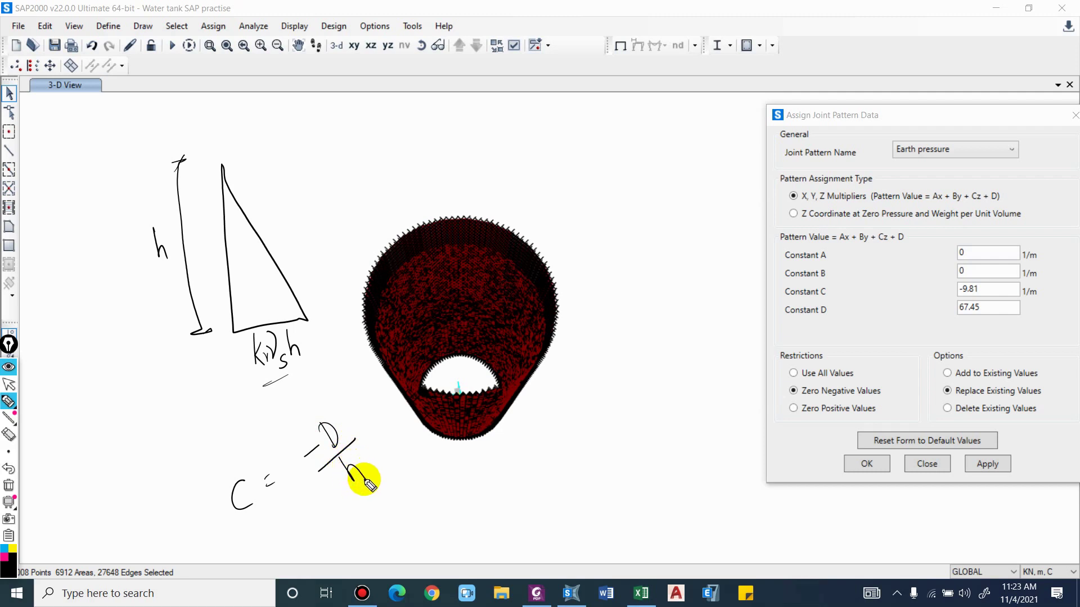
pyautogui.moveTo(406, 513); pyautogui.dragTo(423, 517)
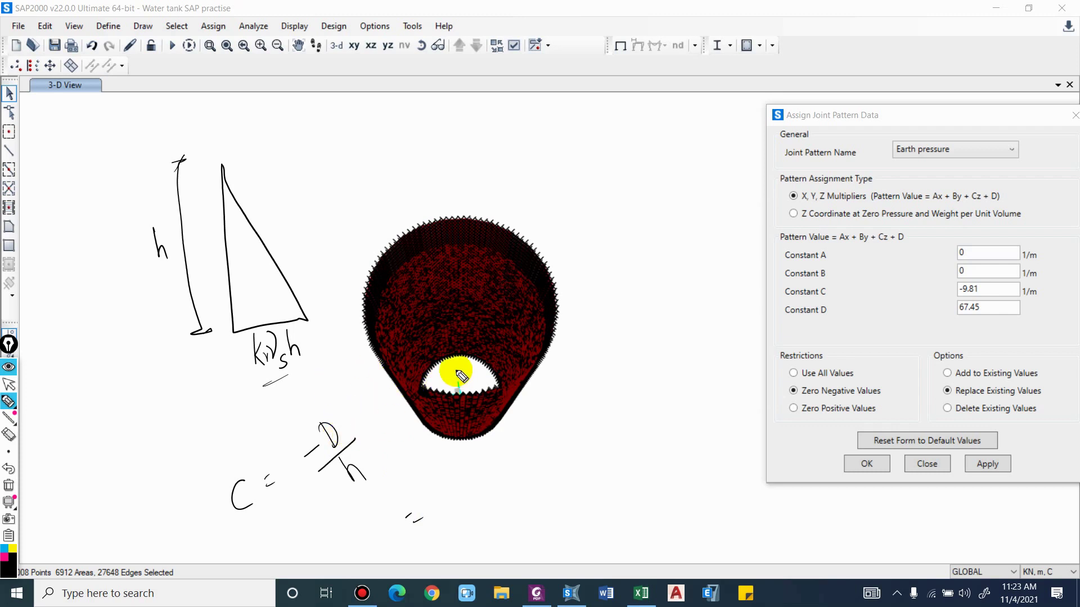
pyautogui.moveTo(370, 470); pyautogui.dragTo(348, 506)
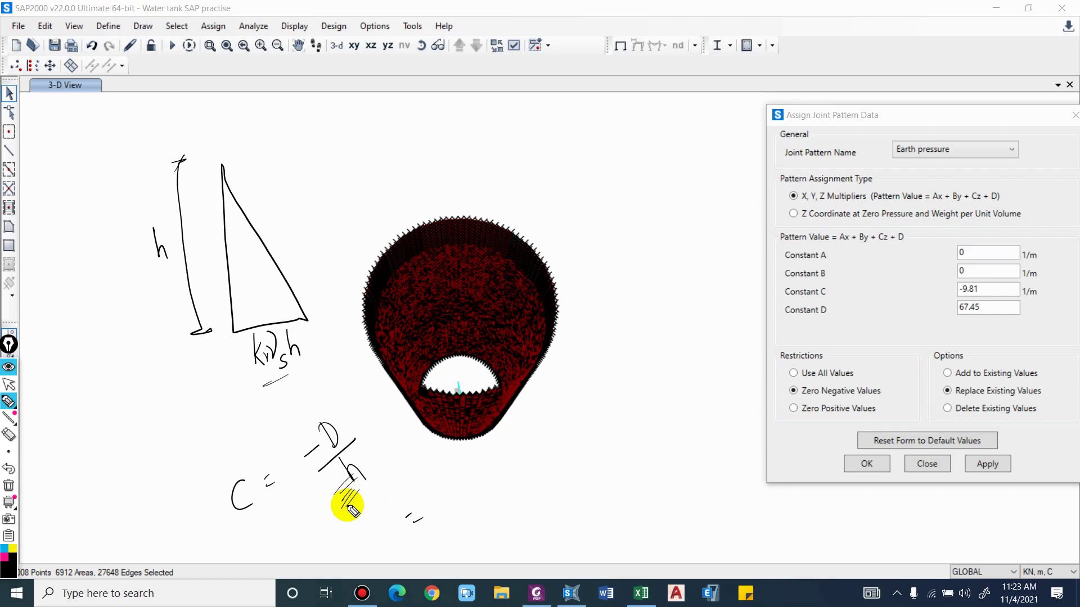
pyautogui.click(8, 384)
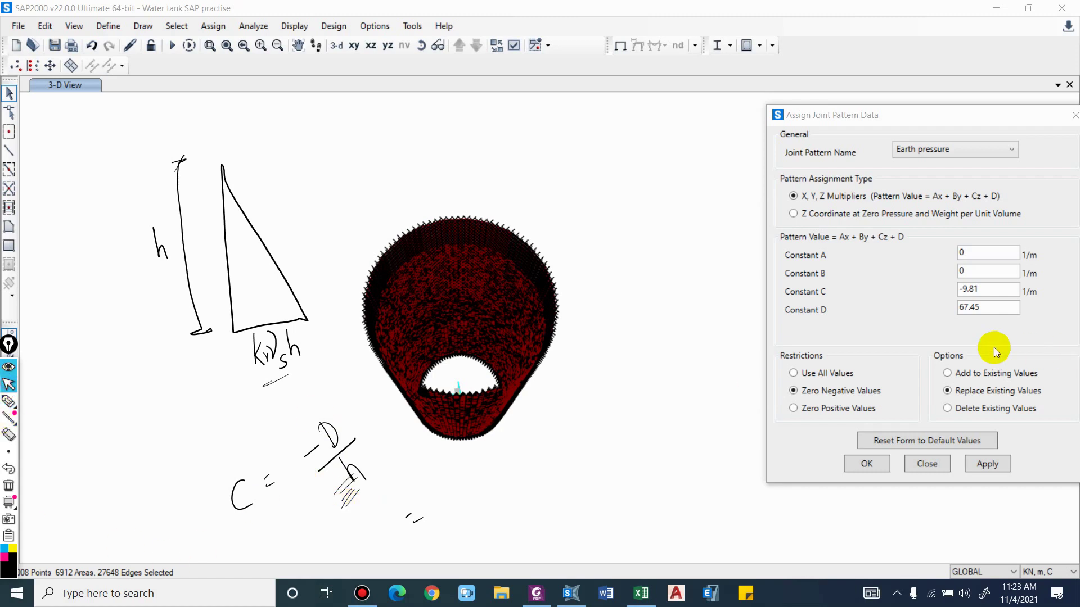
# Set Constant C to -67.45/7.1 and apply the Earth pressure pattern to the selected walls, closing the form
pyautogui.click(995, 289)
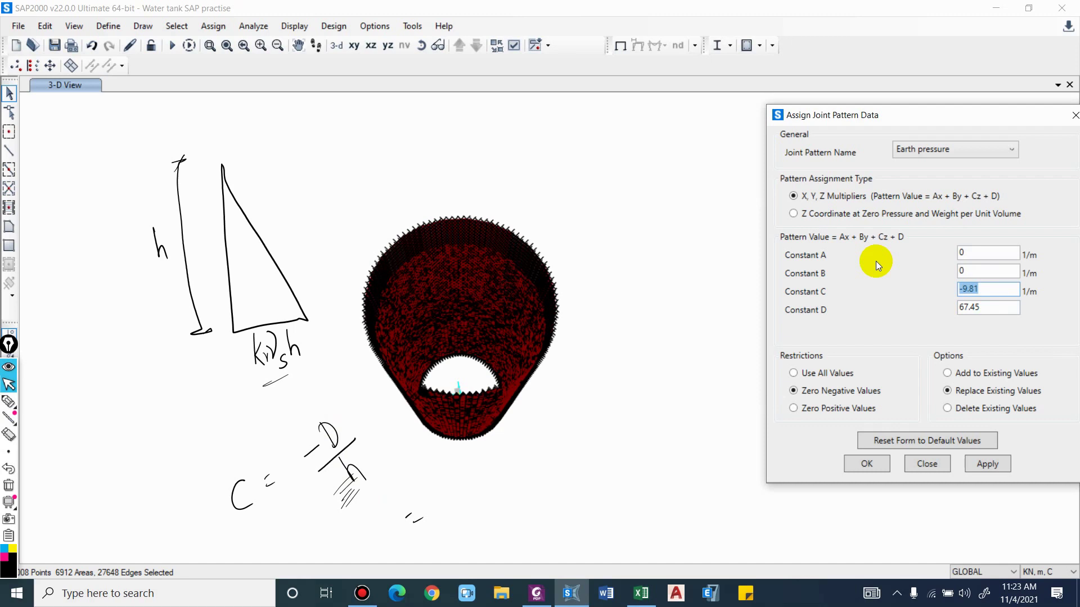
pyautogui.write('-67.45/7.1')
pyautogui.press('Return')
pyautogui.click(997, 464)
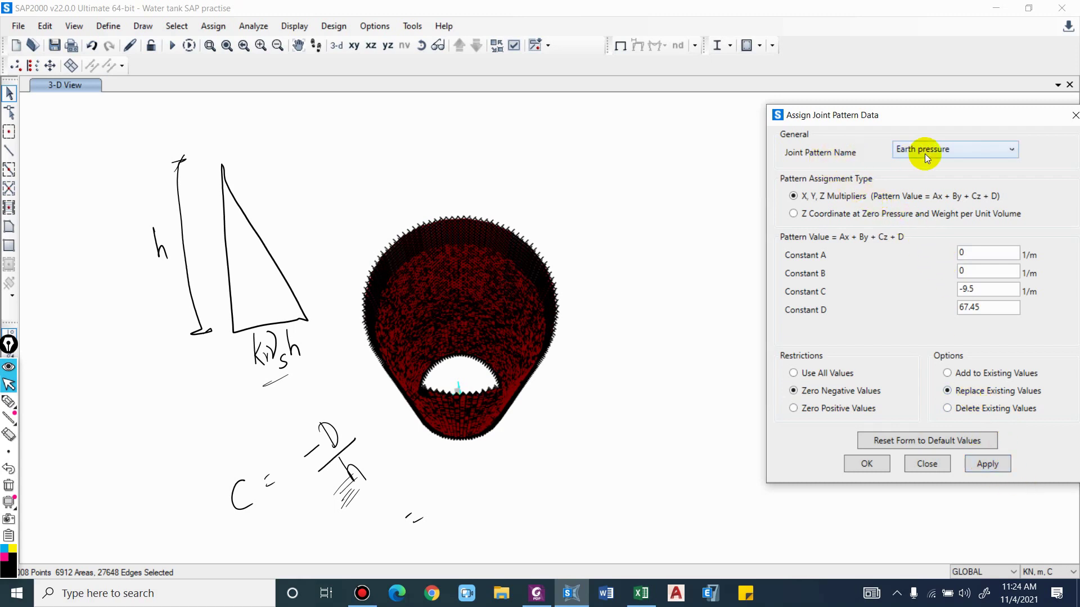
pyautogui.click(866, 466)
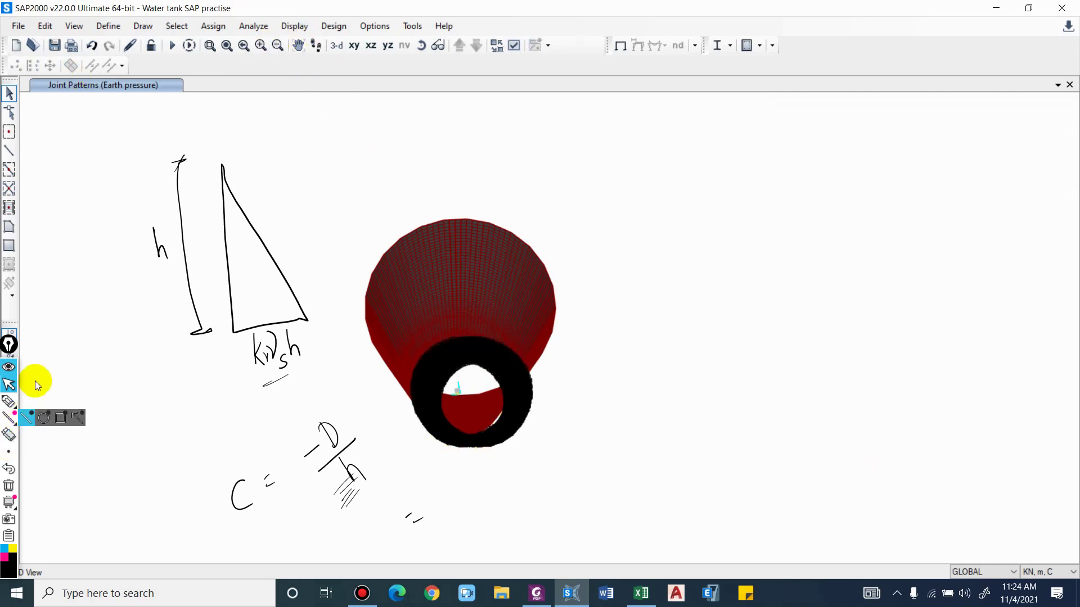
# Select all displayed wall areas and start a surface pressure assignment on their top face for the earth pressure load pattern
pyautogui.moveTo(302, 138); pyautogui.dragTo(732, 494)
pyautogui.click(213, 26)
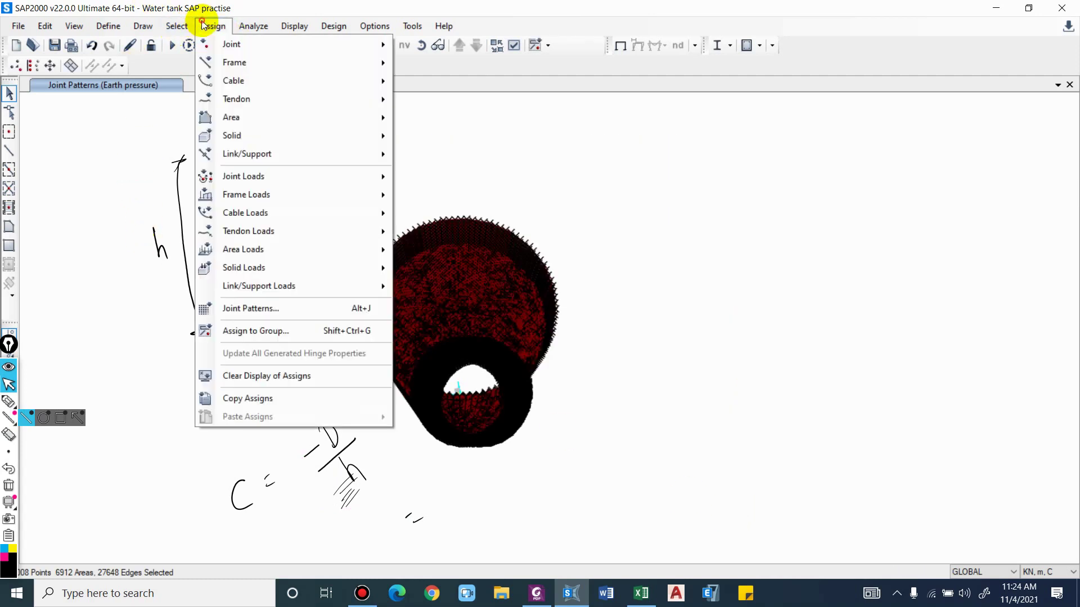
pyautogui.click(252, 248)
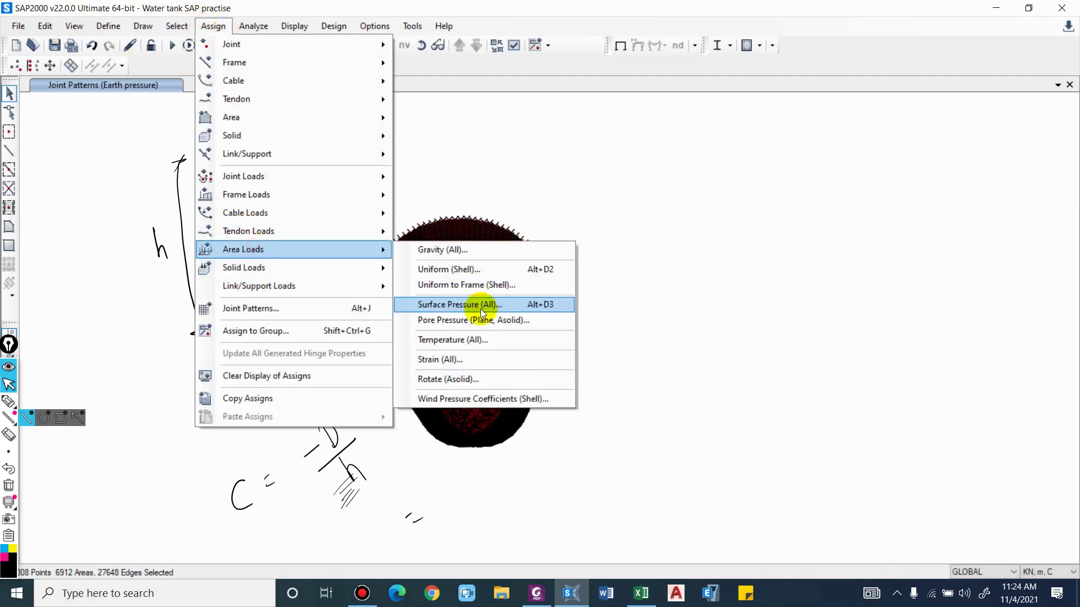
pyautogui.click(481, 304)
pyautogui.moveTo(528, 90); pyautogui.dragTo(777, 86)
pyautogui.click(793, 116)
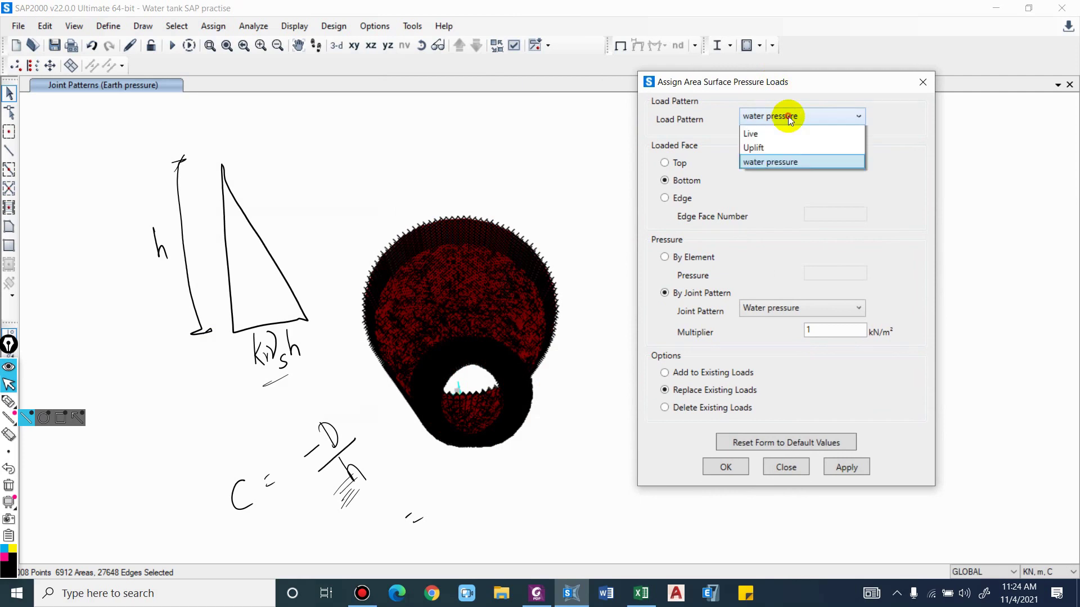
pyautogui.click(777, 166)
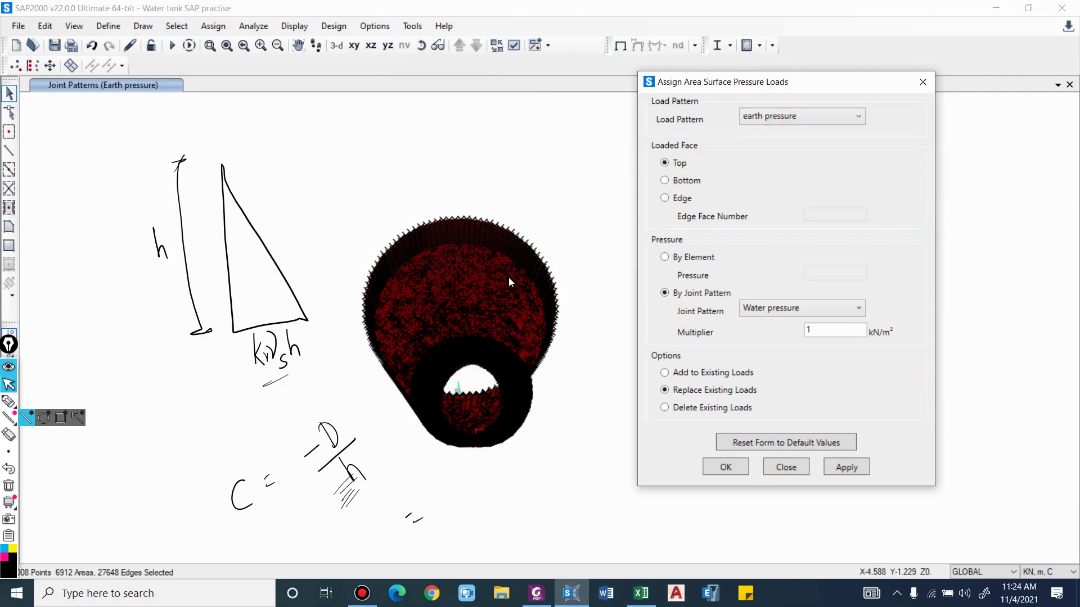
# Apply the surface pressure by the Earth pressure joint pattern with a multiplier of 1, then close the assignment dialog
pyautogui.keyDown('shift'); pyautogui.moveTo(514, 272); pyautogui.dragTo(349, 250, button='middle'); pyautogui.keyUp('shift')
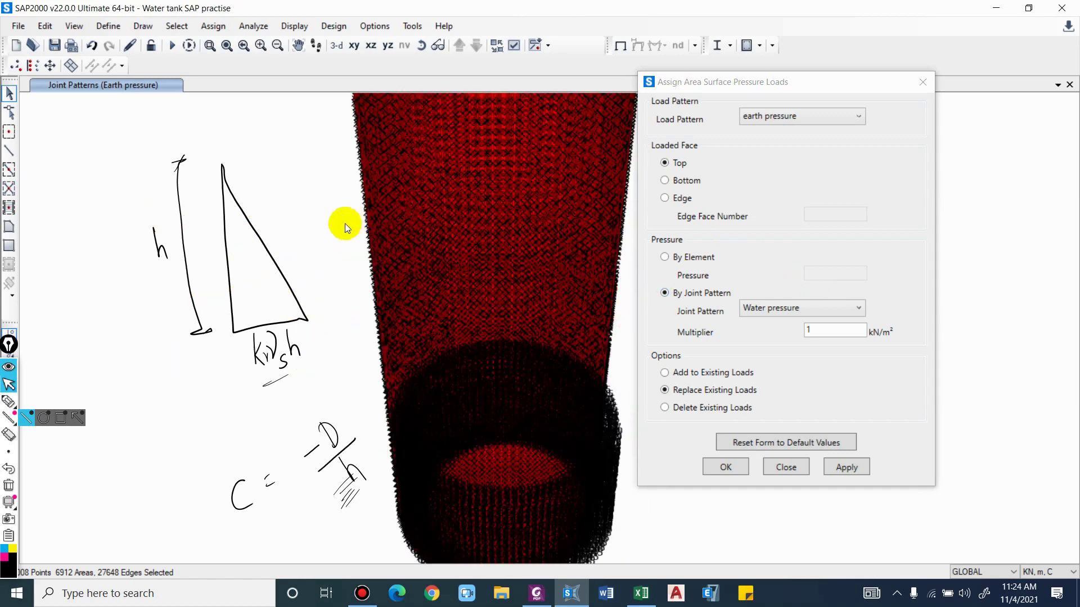
pyautogui.click(764, 308)
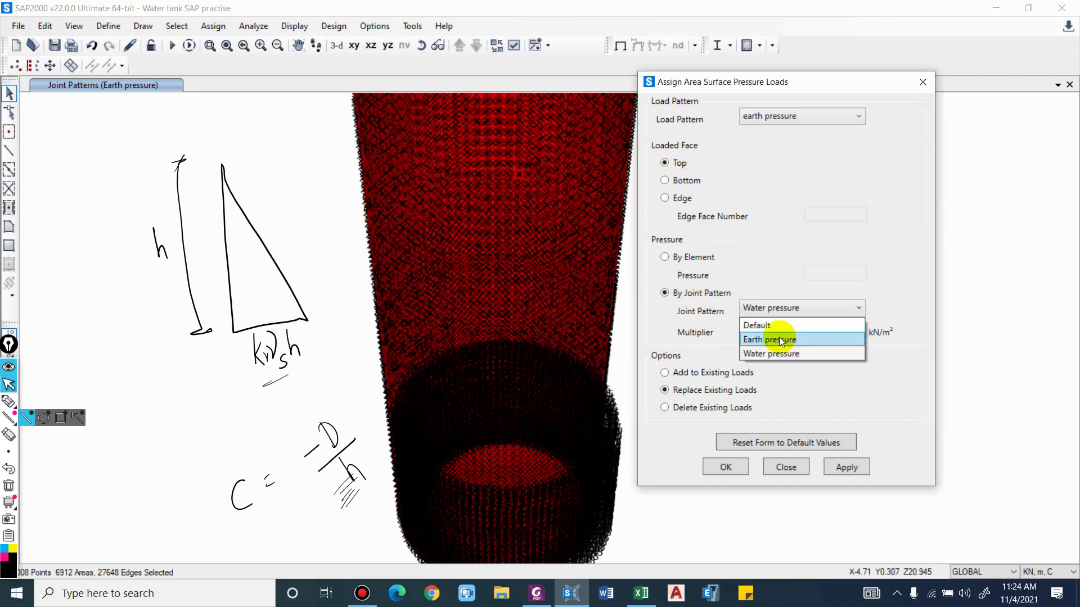
pyautogui.click(768, 340)
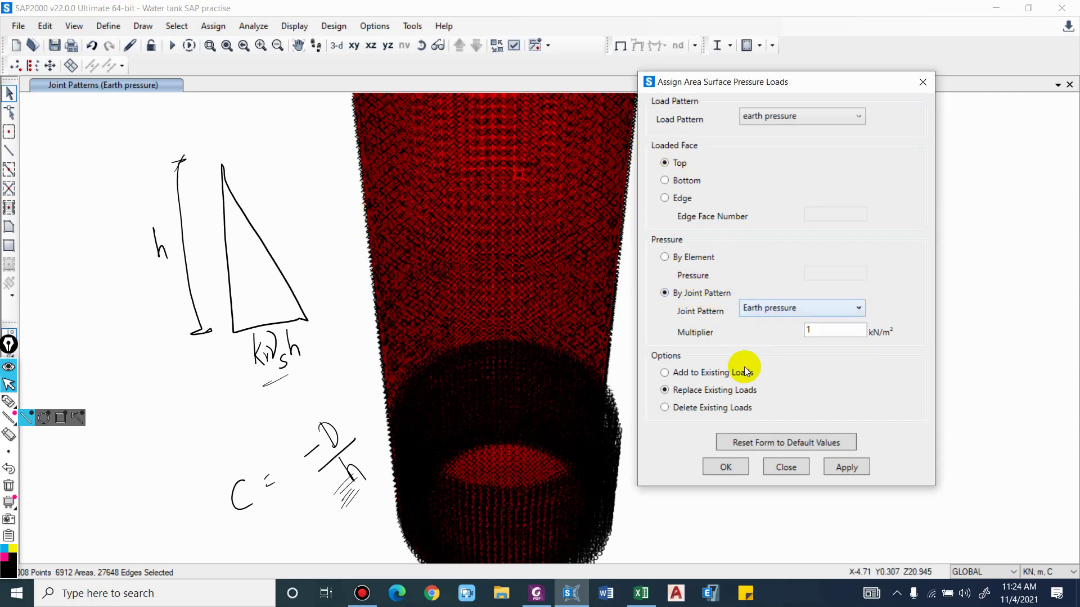
pyautogui.click(833, 466)
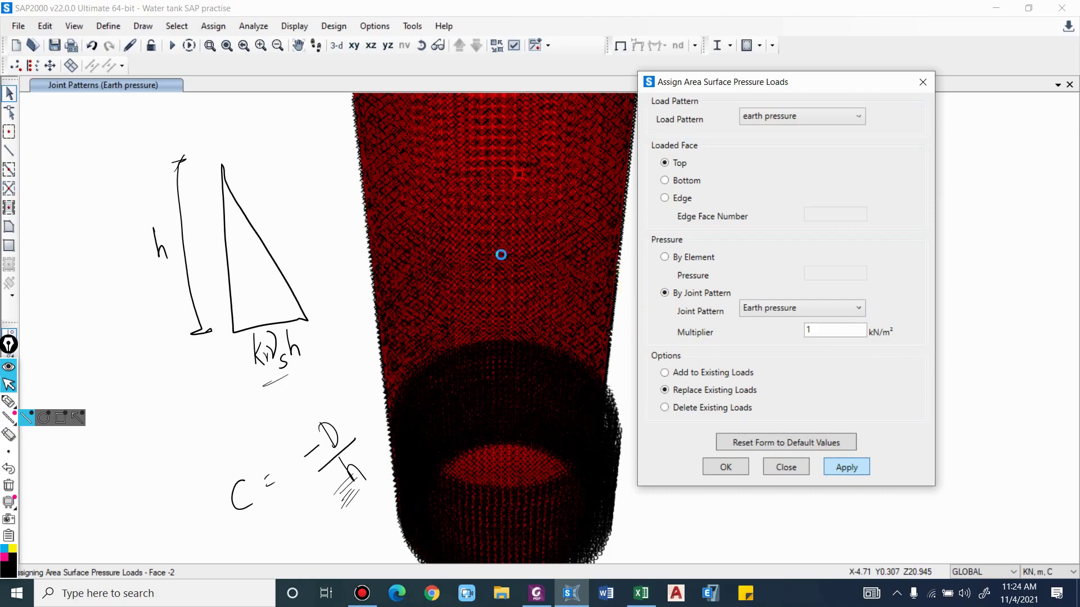
pyautogui.scroll(5, 447, 272)
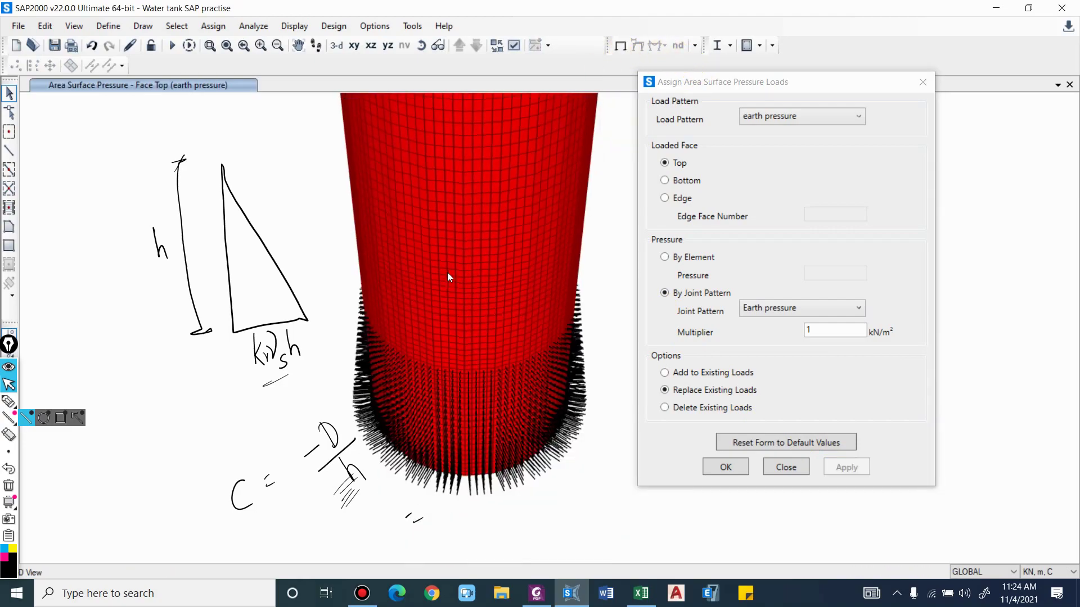
pyautogui.moveTo(356, 423)
pyautogui.keyDown('shift'); pyautogui.mouseDown(button='middle')
pyautogui.moveTo(574, 438)
pyautogui.moveTo(501, 374)
pyautogui.moveTo(246, 393)
pyautogui.moveTo(397, 500)
pyautogui.moveTo(280, 295)
pyautogui.moveTo(473, 438)
pyautogui.mouseUp(button='middle'); pyautogui.keyUp('shift')
pyautogui.click(785, 467)
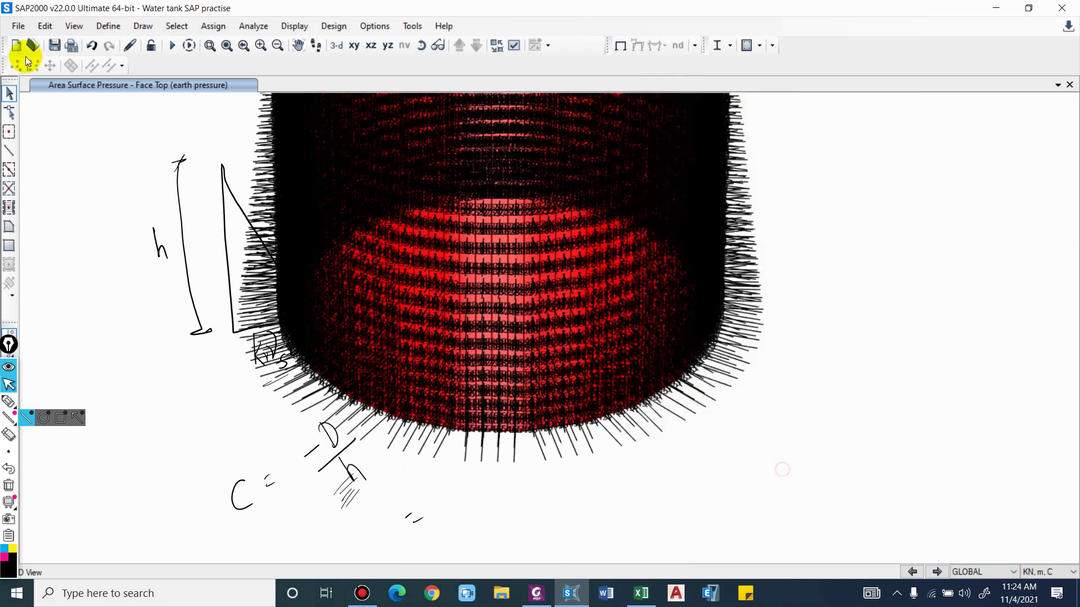
# Clear the handwritten annotations and show all hidden parts of the model, including the slab projection
pyautogui.click(9, 486)
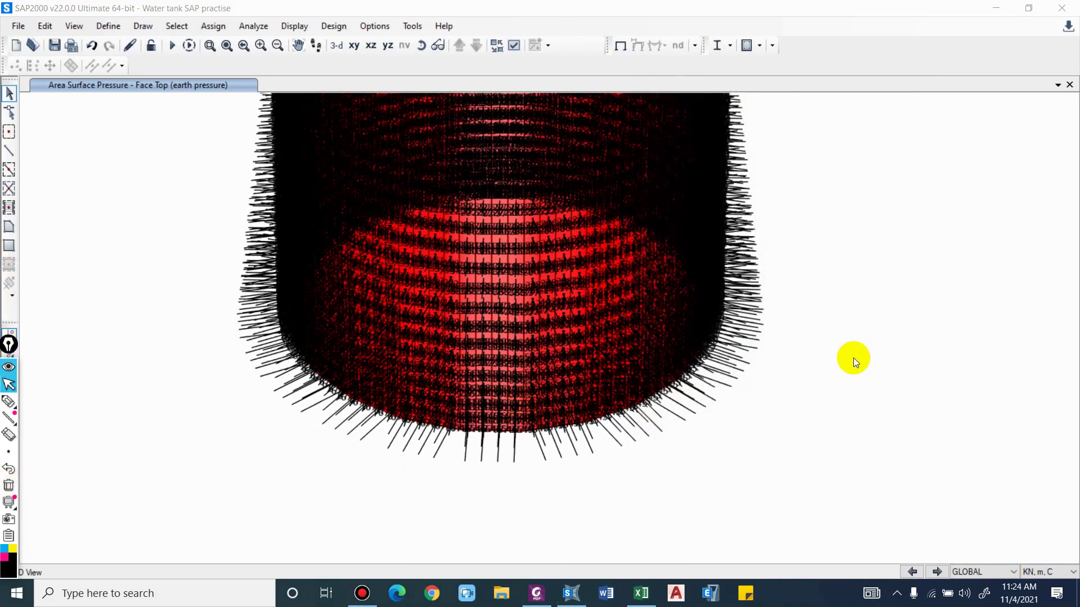
pyautogui.keyDown('shift'); pyautogui.moveTo(852, 357); pyautogui.dragTo(864, 222, button='middle'); pyautogui.keyUp('shift')
pyautogui.rightClick(864, 220)
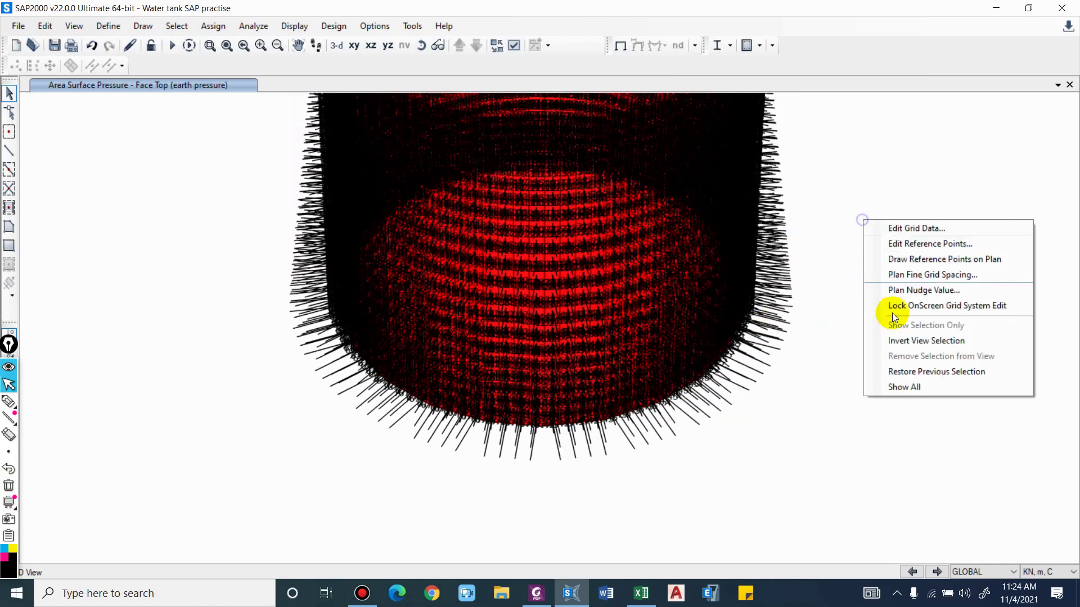
pyautogui.click(900, 387)
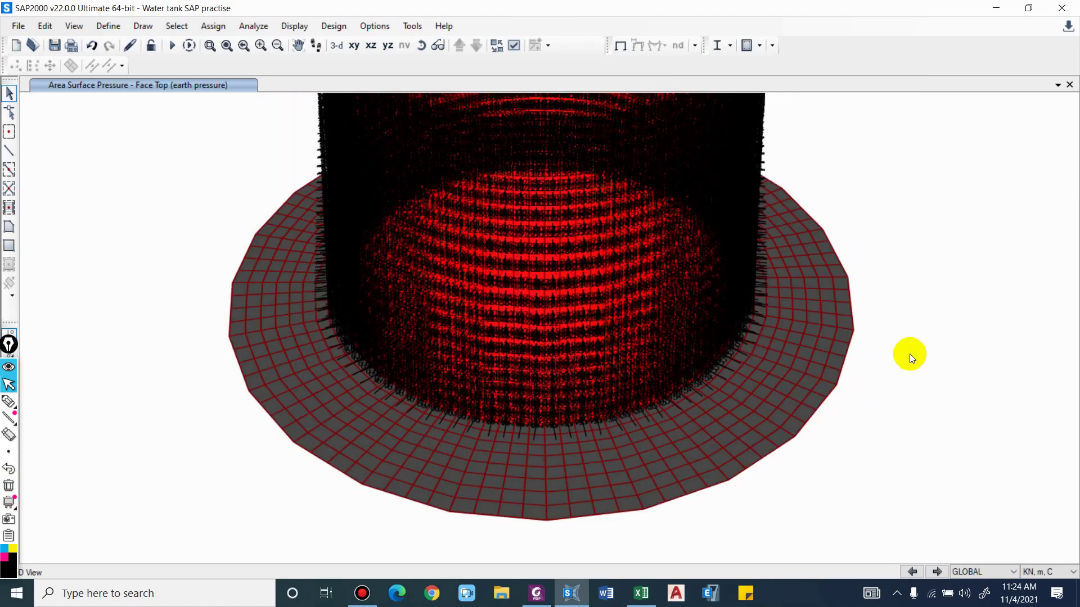
# Select all areas that use the Slab prjecn 1.4 section
pyautogui.keyDown('shift'); pyautogui.moveTo(858, 347); pyautogui.dragTo(885, 353, button='middle'); pyautogui.keyUp('shift')
pyautogui.keyDown('shift'); pyautogui.moveTo(972, 372); pyautogui.dragTo(714, 424, button='middle'); pyautogui.keyUp('shift')
pyautogui.scroll(5, 749, 419)
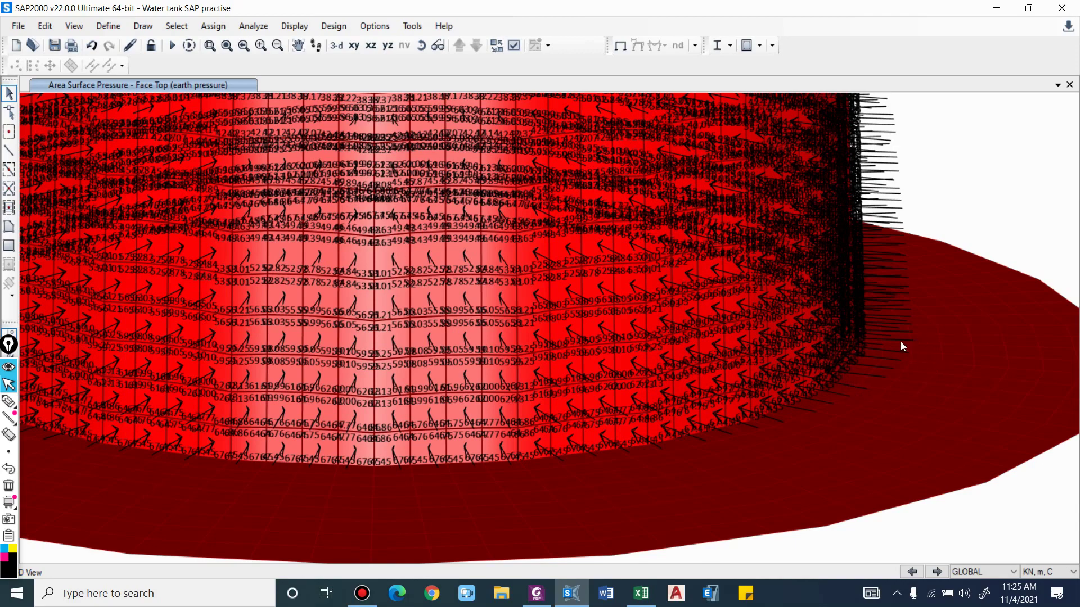
pyautogui.keyDown('shift'); pyautogui.moveTo(832, 374); pyautogui.dragTo(984, 393, button='middle'); pyautogui.keyUp('shift')
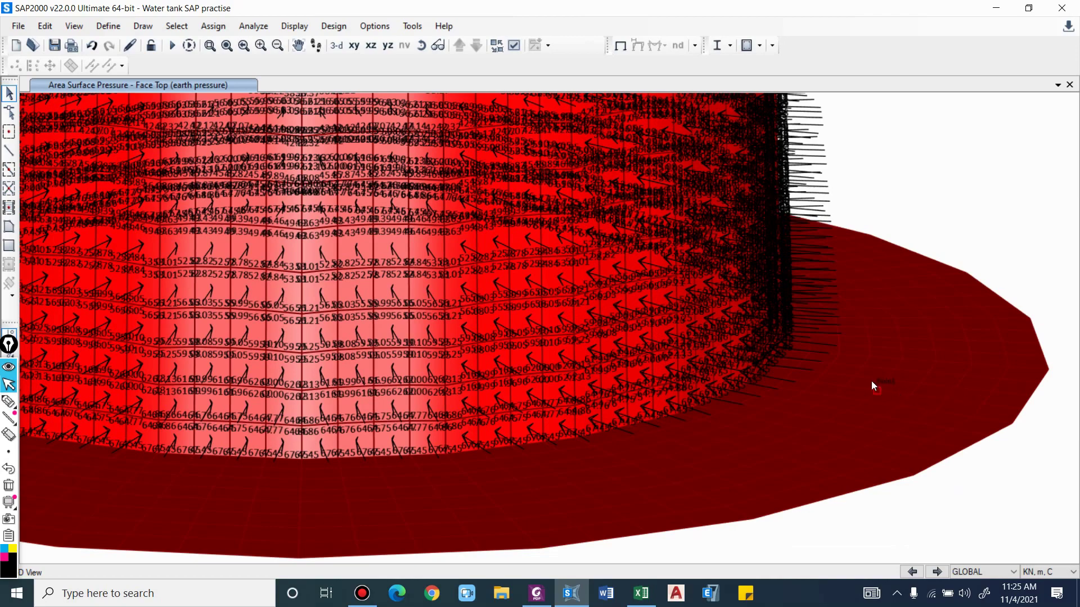
pyautogui.click(176, 26)
pyautogui.click(406, 246)
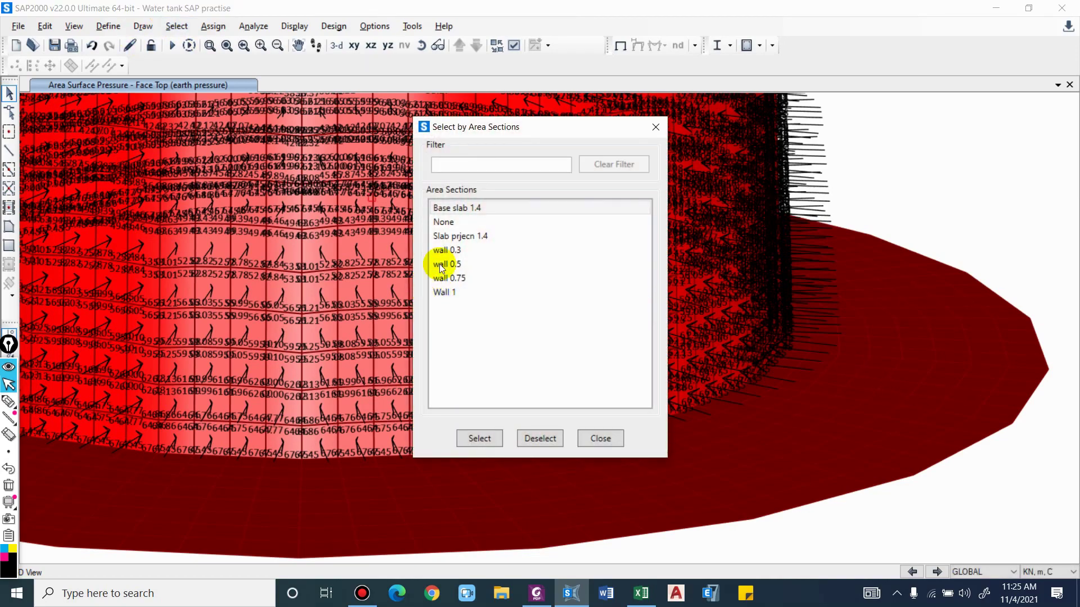
pyautogui.click(460, 236)
pyautogui.click(479, 438)
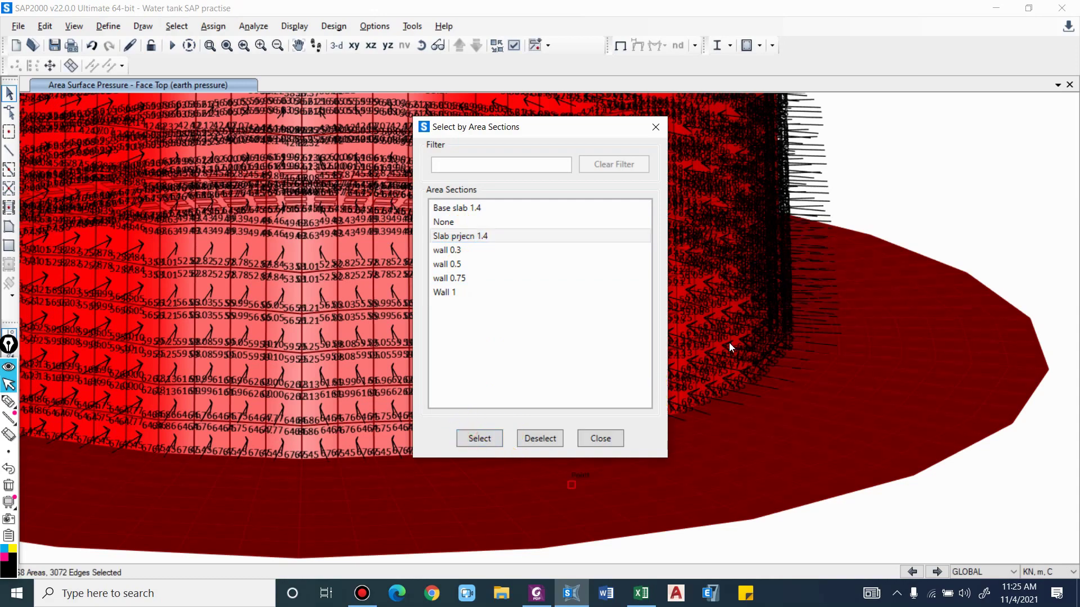
pyautogui.keyDown('shift'); pyautogui.moveTo(799, 337); pyautogui.dragTo(768, 312, button='middle'); pyautogui.keyUp('shift')
pyautogui.scroll(-4, 767, 311)
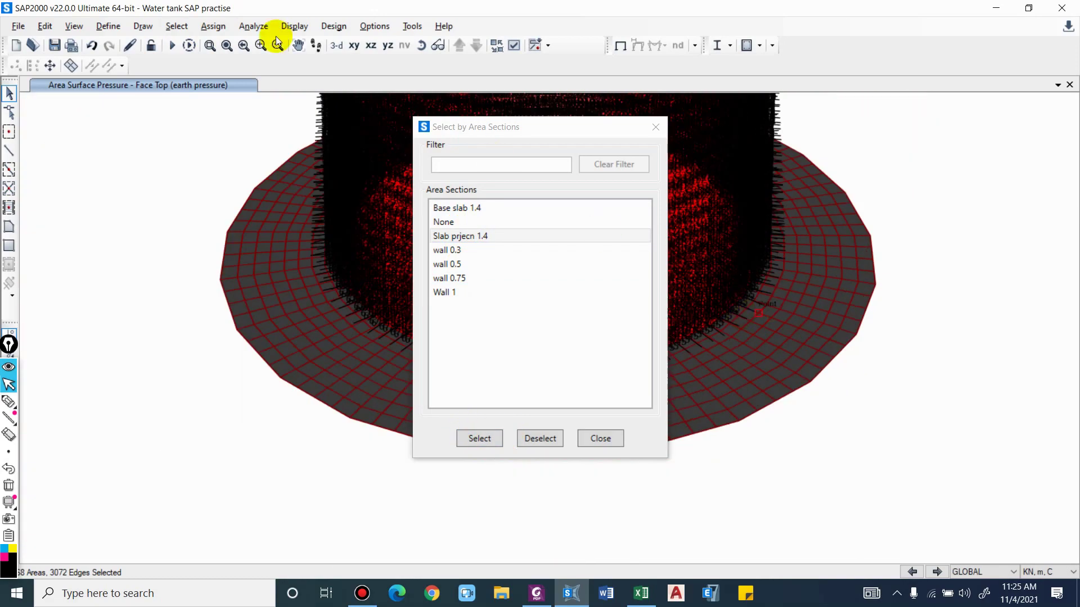
pyautogui.click(654, 126)
# Start a uniform shell load assignment for the selected slab projection areas, using the earth pressure load pattern
pyautogui.click(177, 26)
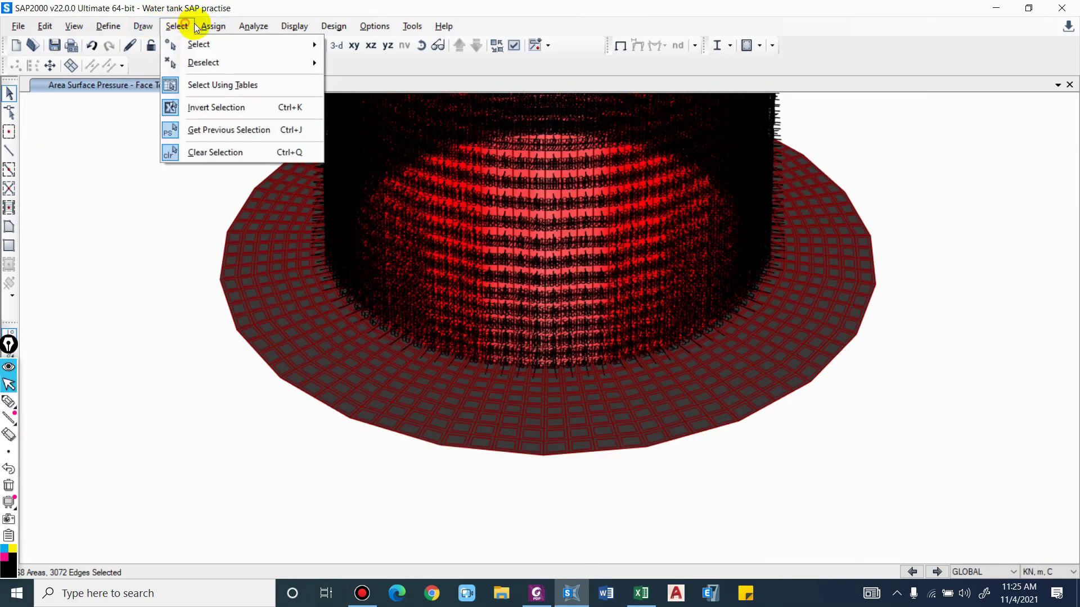
pyautogui.moveTo(213, 26)
pyautogui.moveTo(265, 246)
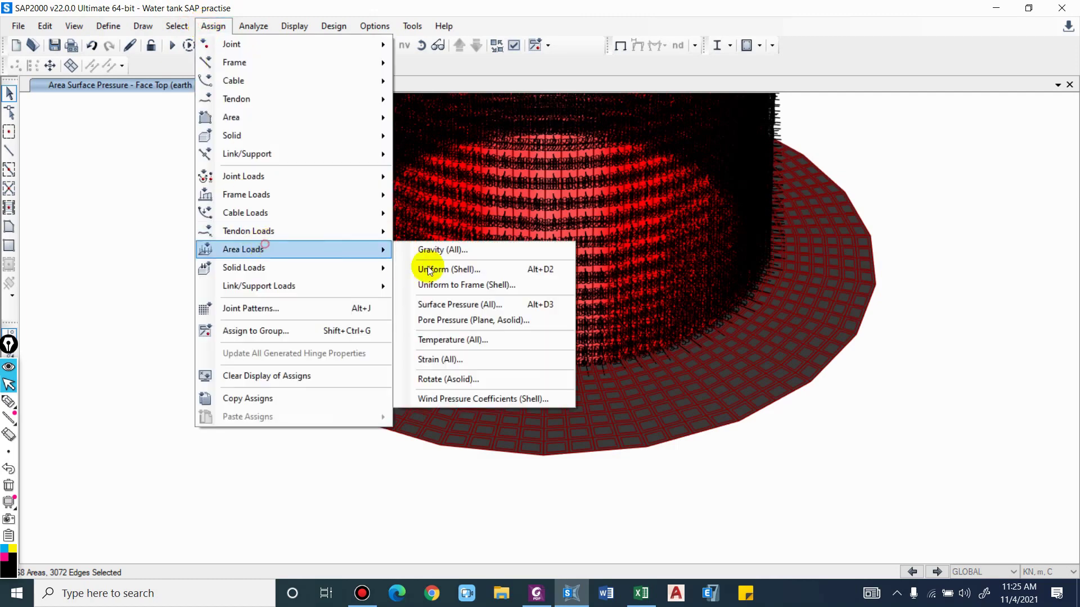
pyautogui.click(464, 268)
pyautogui.moveTo(568, 161); pyautogui.dragTo(725, 164)
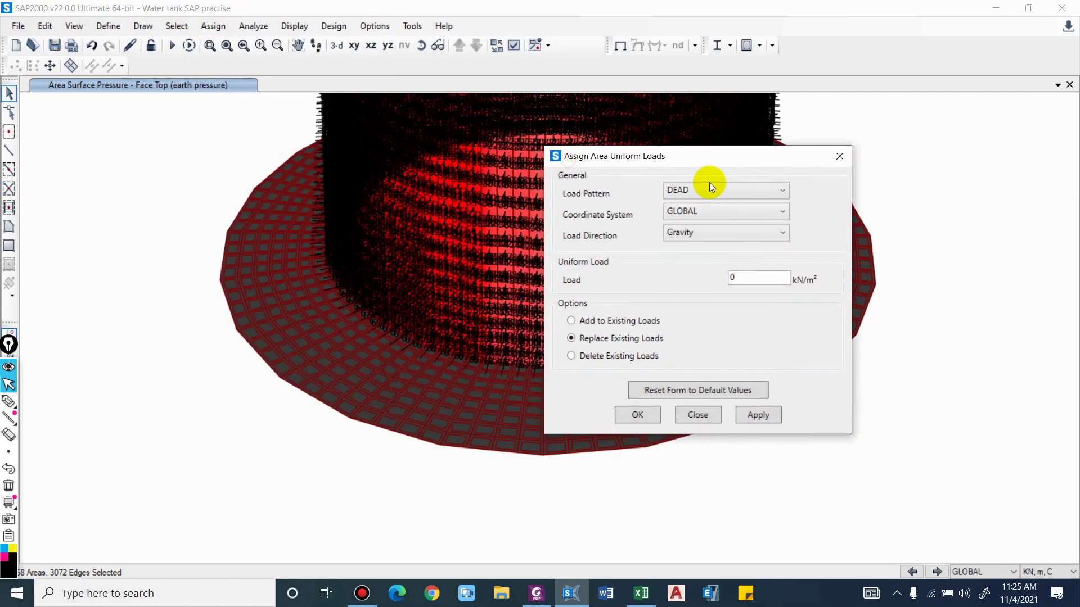
pyautogui.click(703, 190)
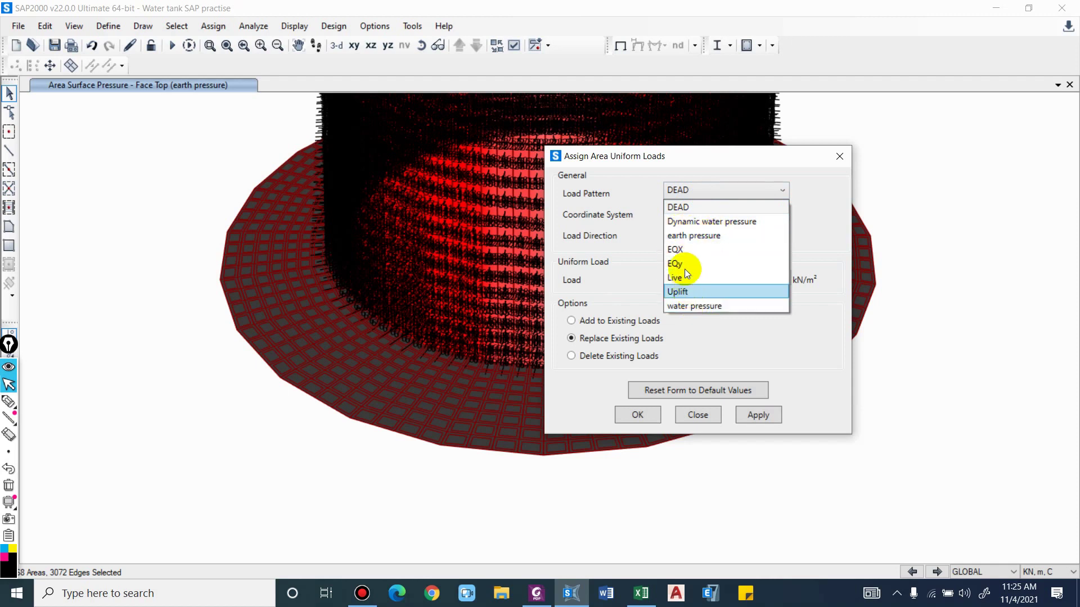
pyautogui.click(691, 235)
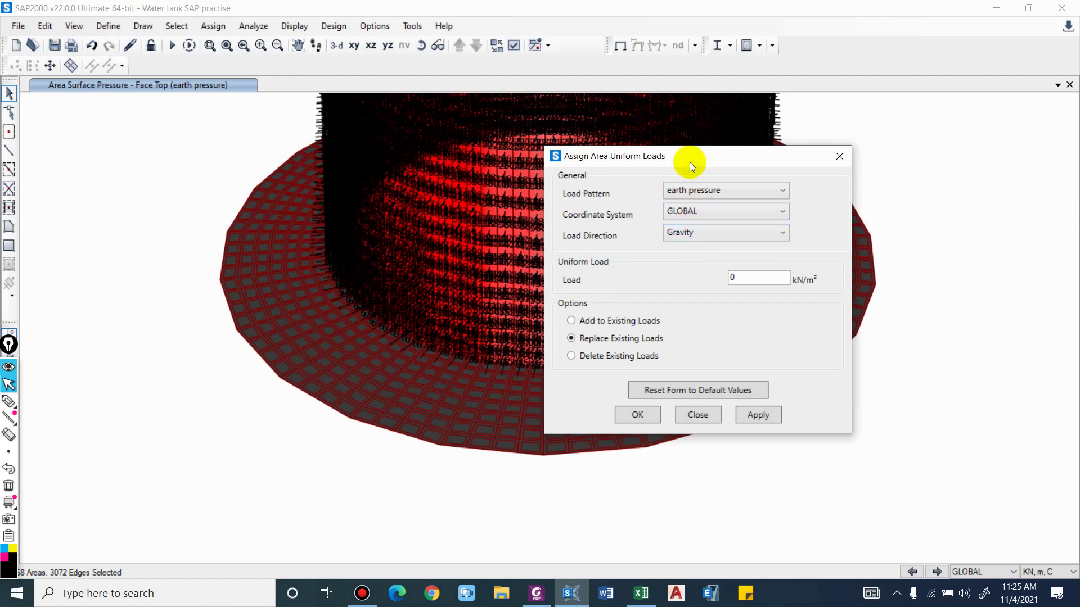
pyautogui.moveTo(690, 162); pyautogui.dragTo(272, 147)
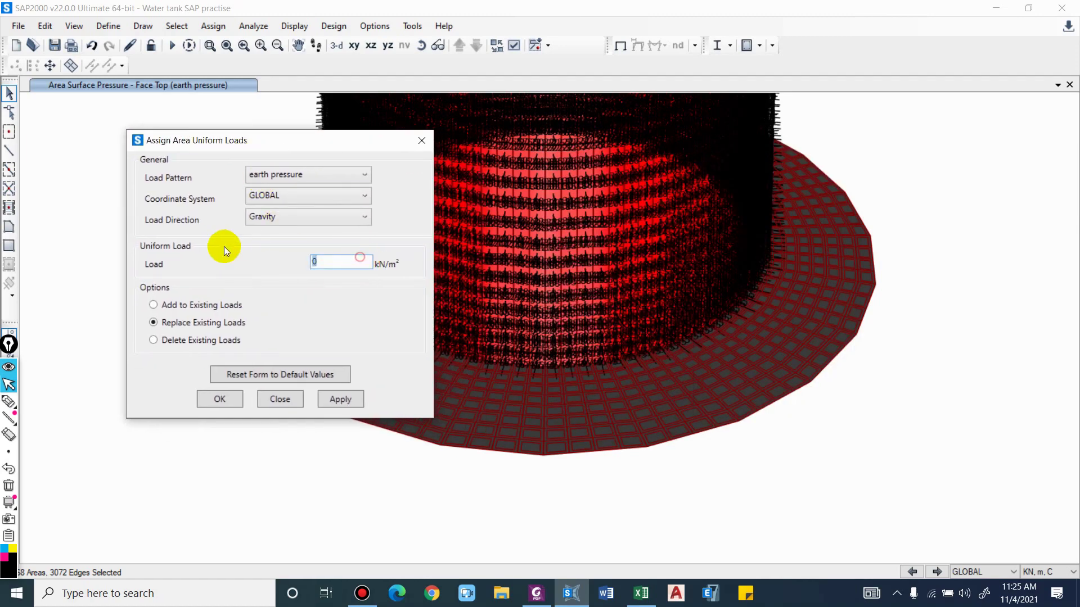
# Assign a gravity-direction uniform load of (7.1-1.4)*19 = 108.3 kN/m² to the slab projection, replacing existing loads
pyautogui.doubleClick(308, 267)
pyautogui.write('7.1-1.4')
pyautogui.press('Return')
pyautogui.write('*19')
pyautogui.press('Return')
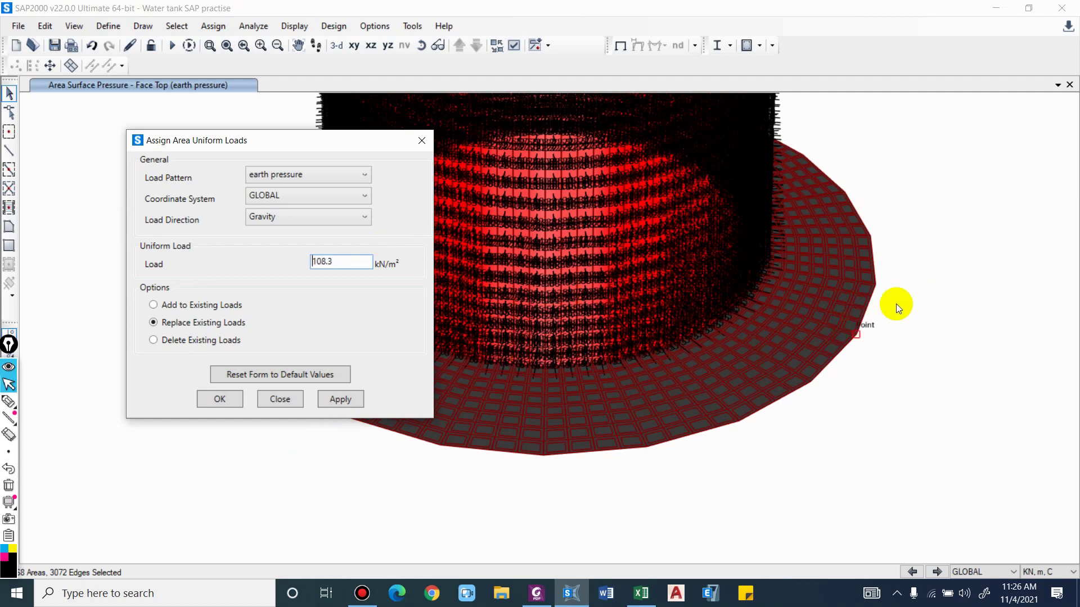
pyautogui.click(328, 398)
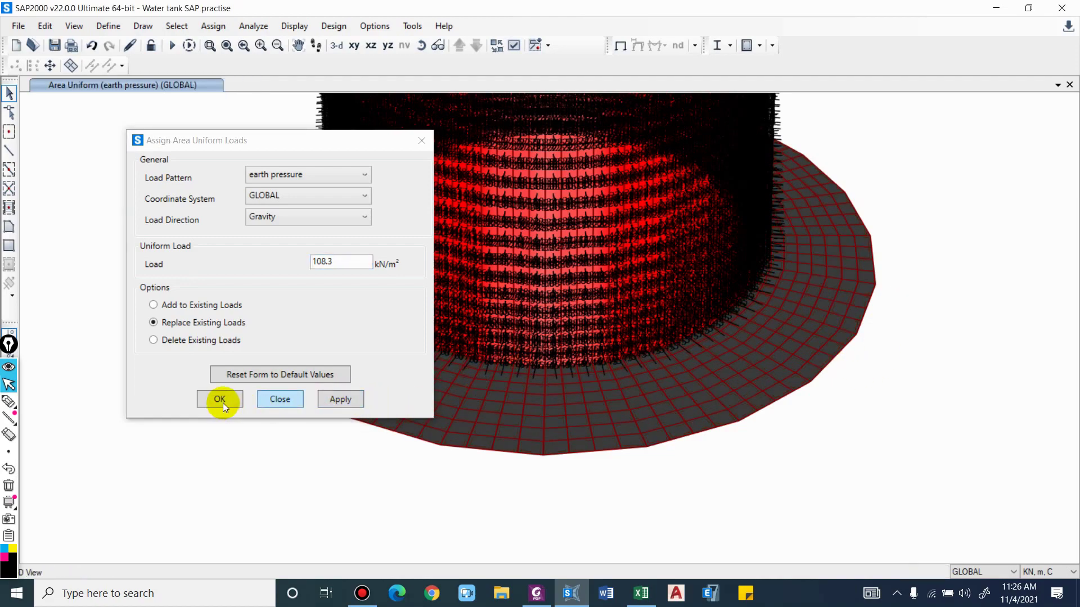
pyautogui.click(221, 399)
# Examine the uniform load labels on the slab projection areas and return the display to the undeformed shape
pyautogui.scroll(3, 838, 318)
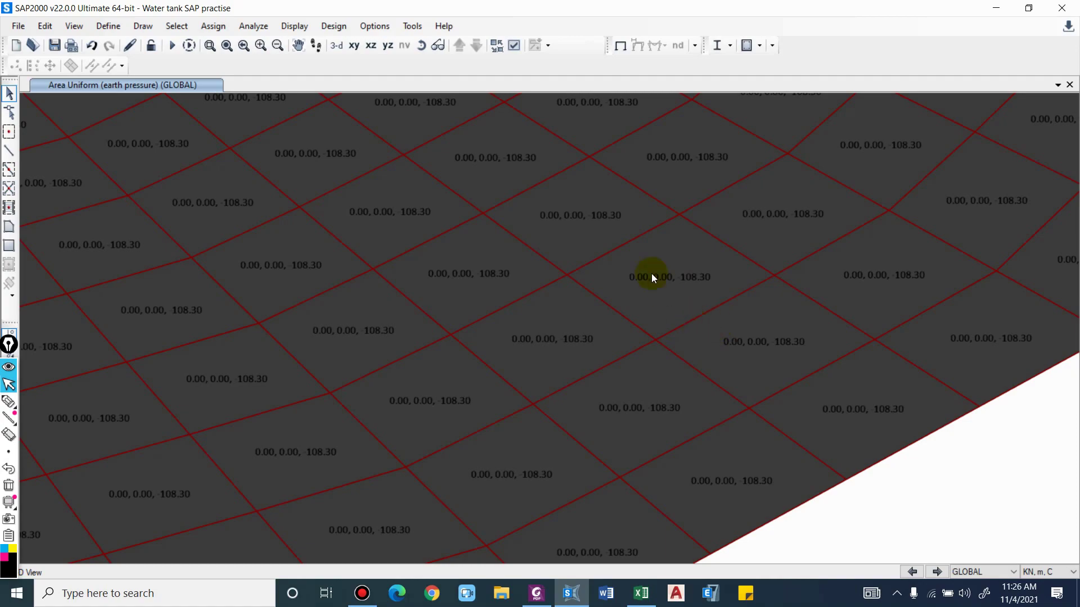
pyautogui.scroll(-5, 651, 273)
pyautogui.scroll(5, 673, 329)
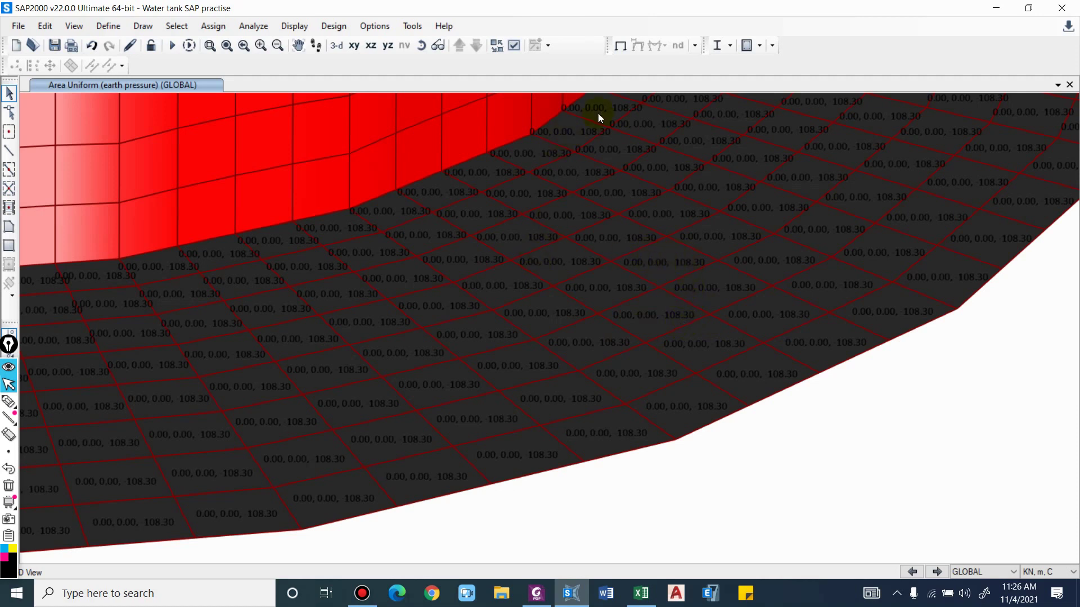
pyautogui.click(620, 46)
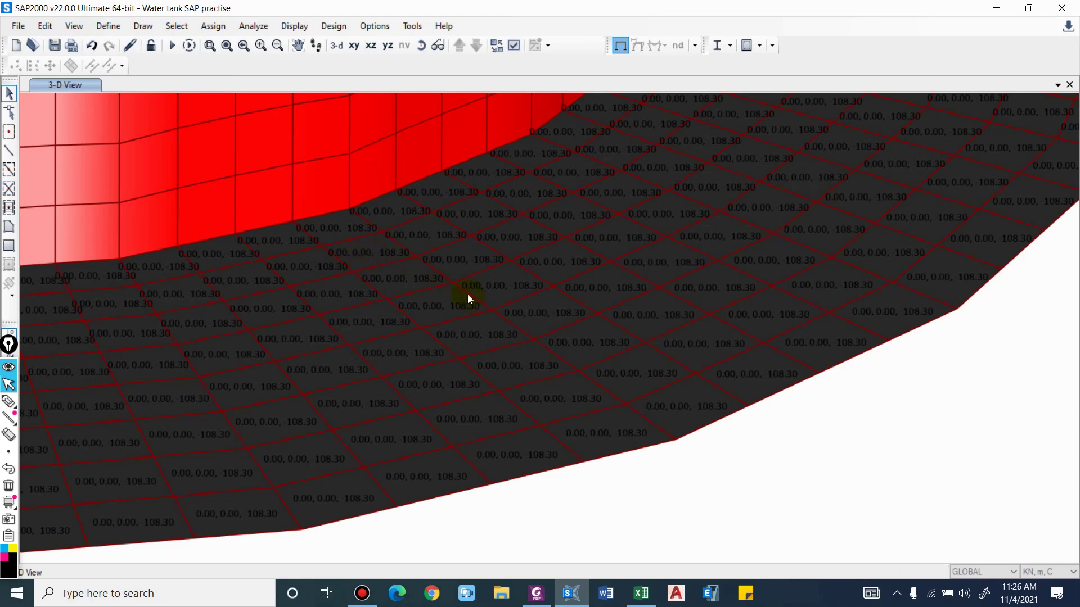
pyautogui.scroll(-3, 500, 337)
pyautogui.scroll(-4, 500, 337)
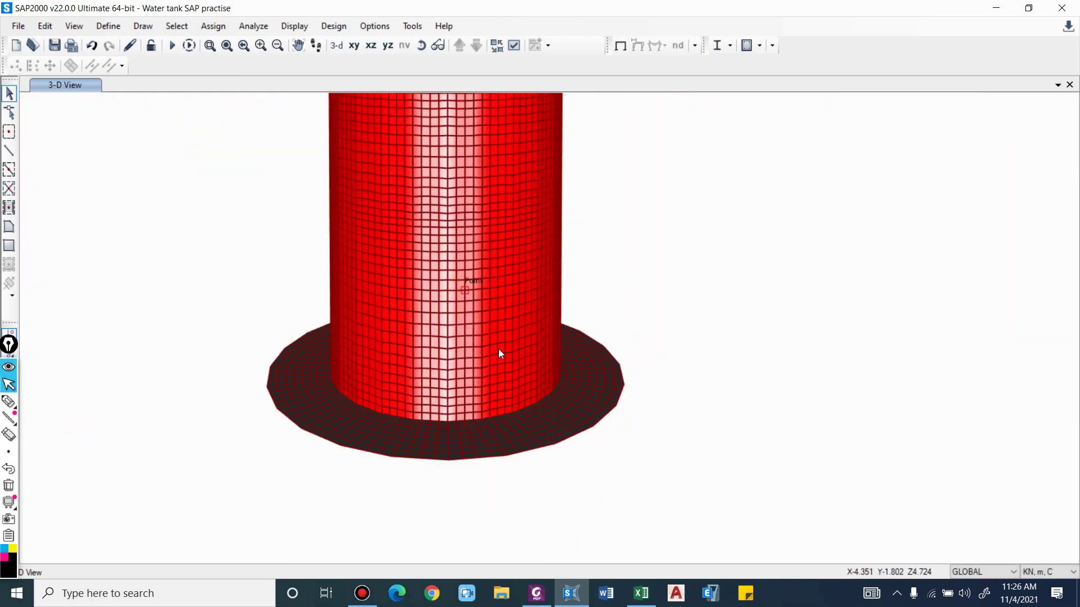
# Review the list of defined load patterns without changing it
pyautogui.click(108, 25)
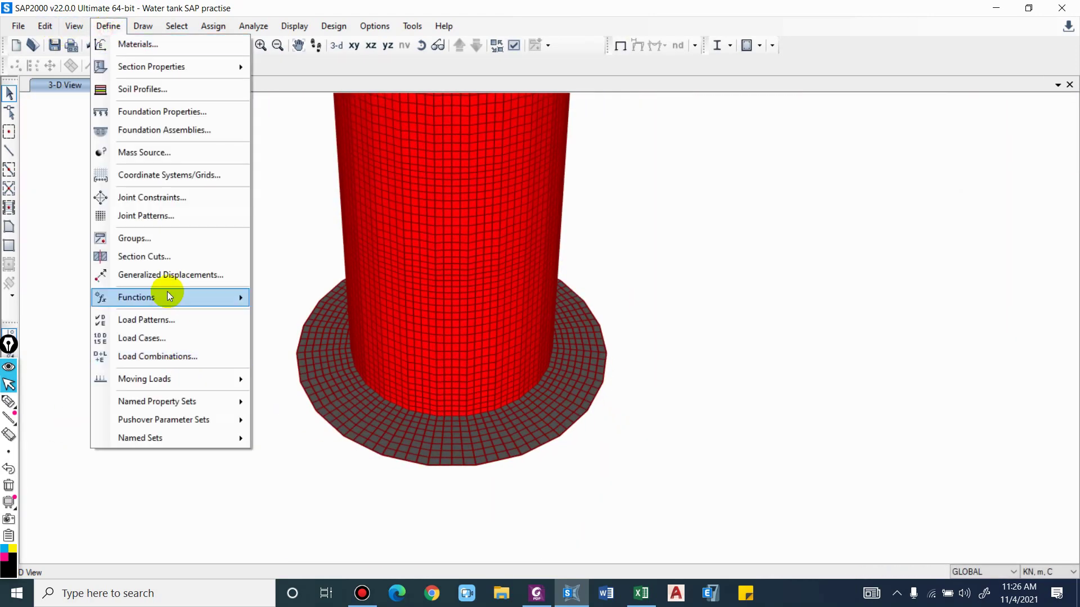
pyautogui.click(173, 321)
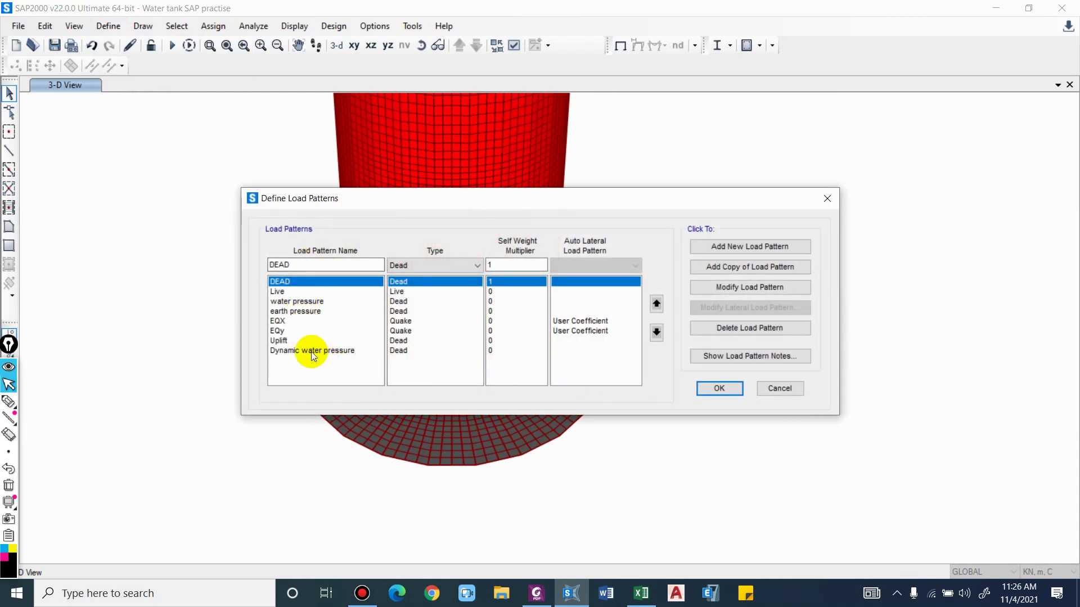
pyautogui.click(780, 389)
# Select the areas with sections wall 0.3, wall 0.5, wall 0.75 and Wall 1, and show only that selection
pyautogui.scroll(-2, 380, 362)
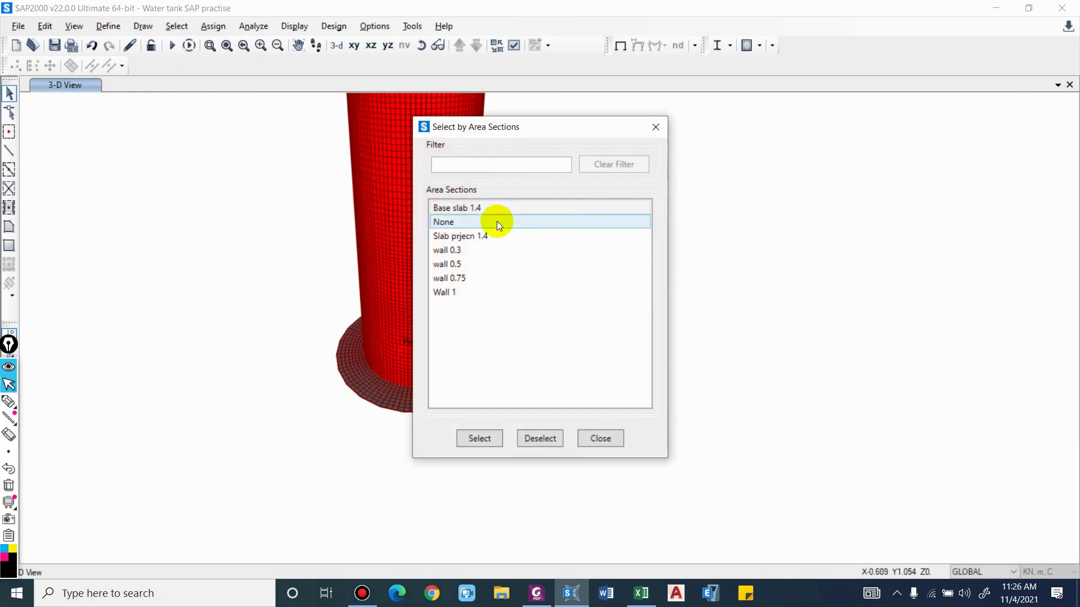
pyautogui.moveTo(470, 251); pyautogui.dragTo(456, 291)
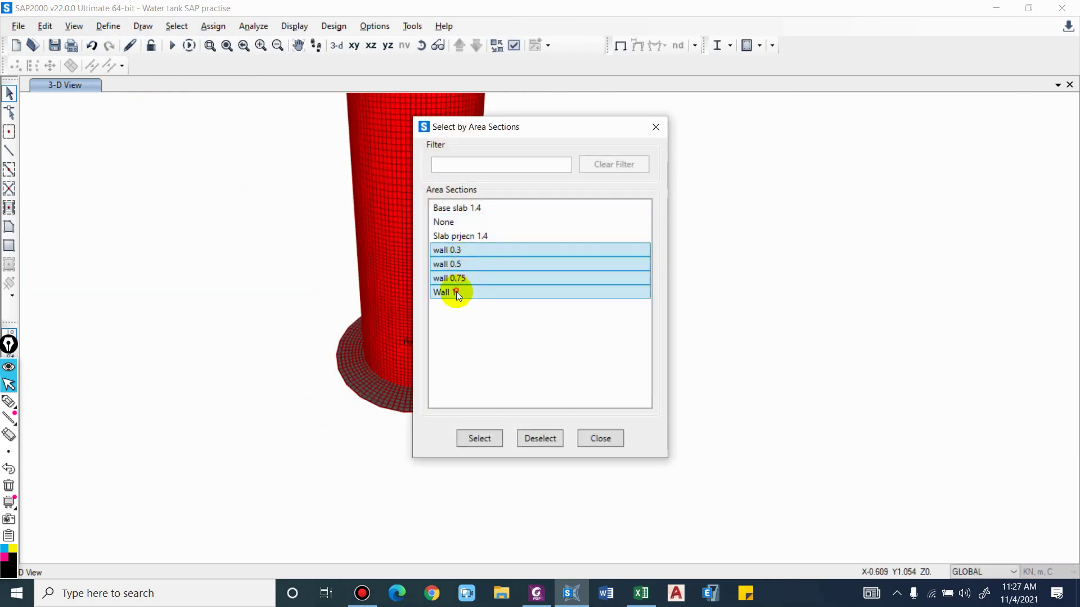
pyautogui.click(541, 439)
pyautogui.click(602, 438)
pyautogui.rightClick(778, 293)
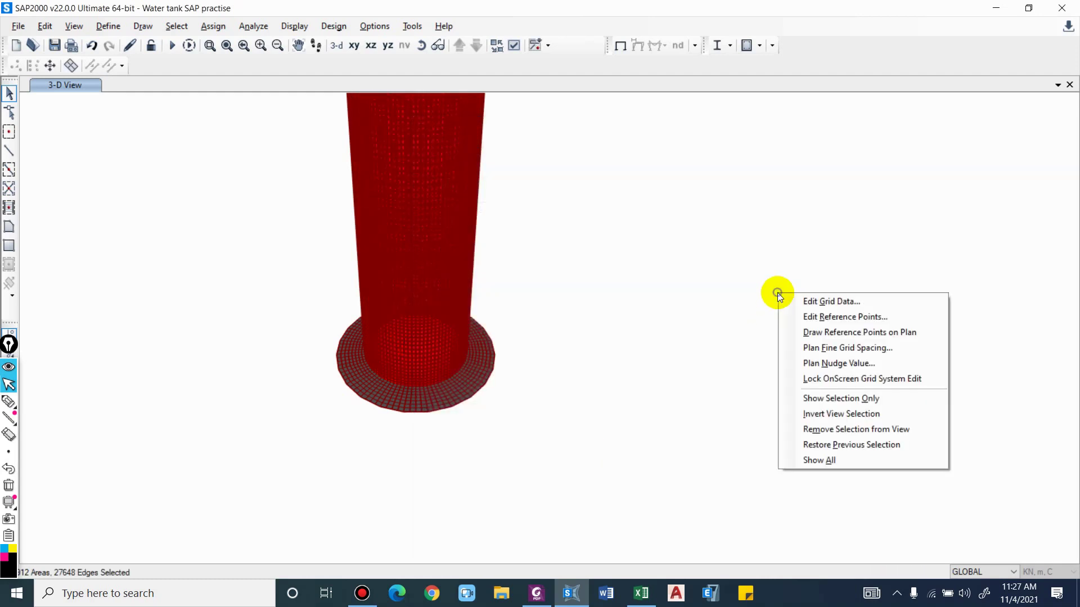
pyautogui.click(838, 395)
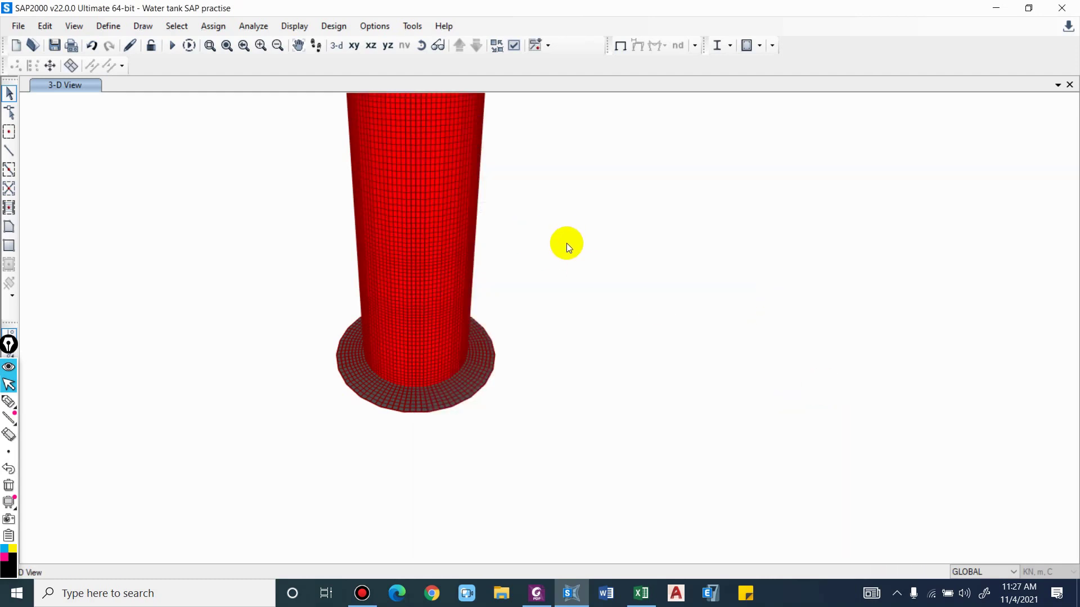
# Start a joint pattern assignment for all the isolated wall joints, using the Dynamic Water pressure joint pattern
pyautogui.keyDown('shift'); pyautogui.moveTo(626, 302); pyautogui.dragTo(617, 258, button='middle'); pyautogui.keyUp('shift')
pyautogui.moveTo(251, 113); pyautogui.dragTo(711, 552)
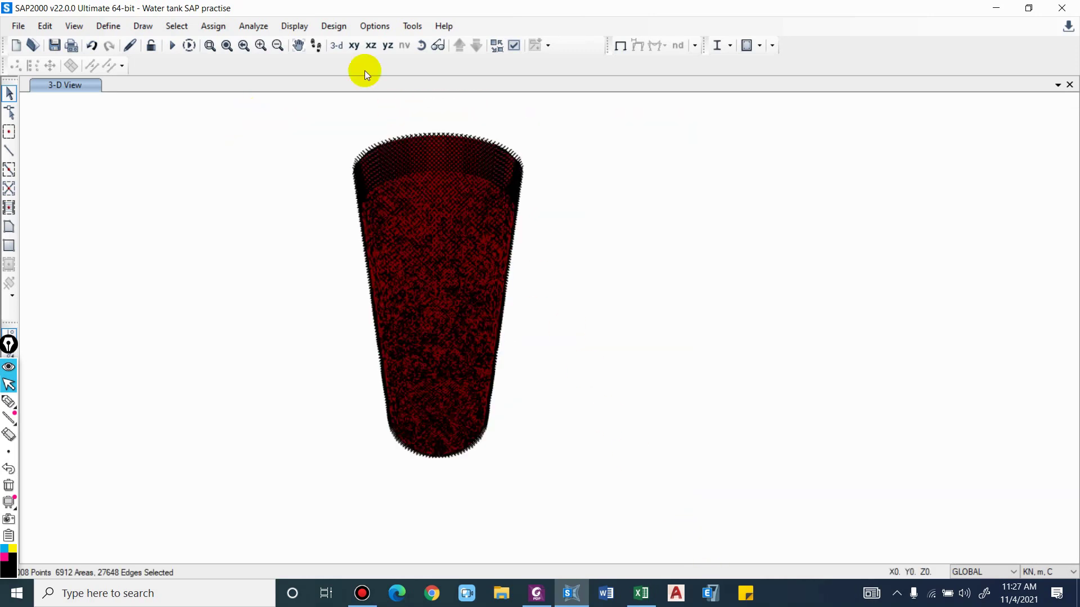
pyautogui.click(224, 23)
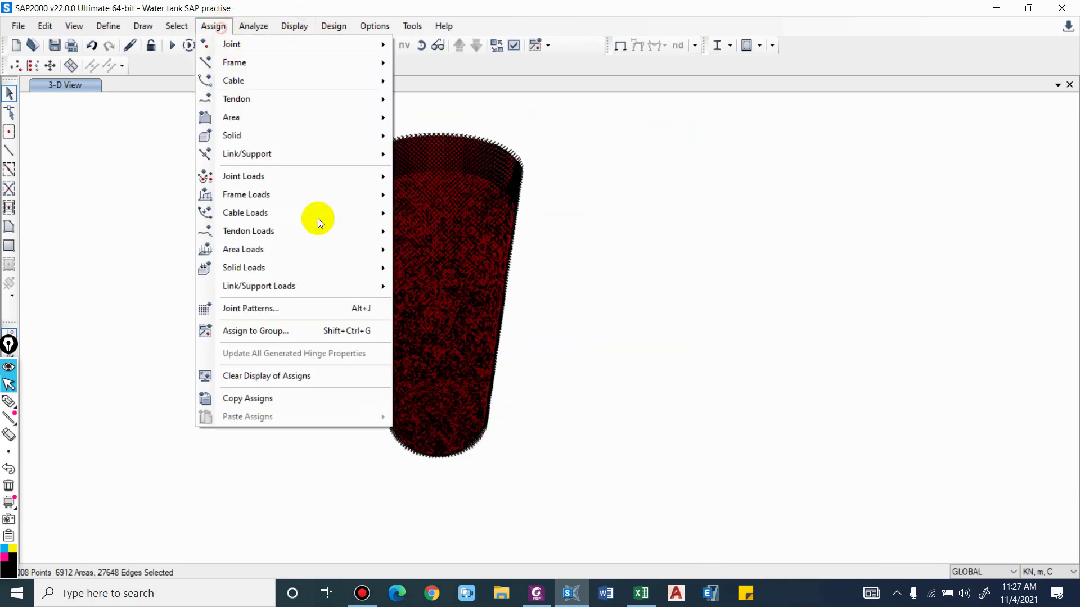
pyautogui.click(272, 309)
pyautogui.moveTo(529, 107); pyautogui.dragTo(820, 69)
pyautogui.click(856, 104)
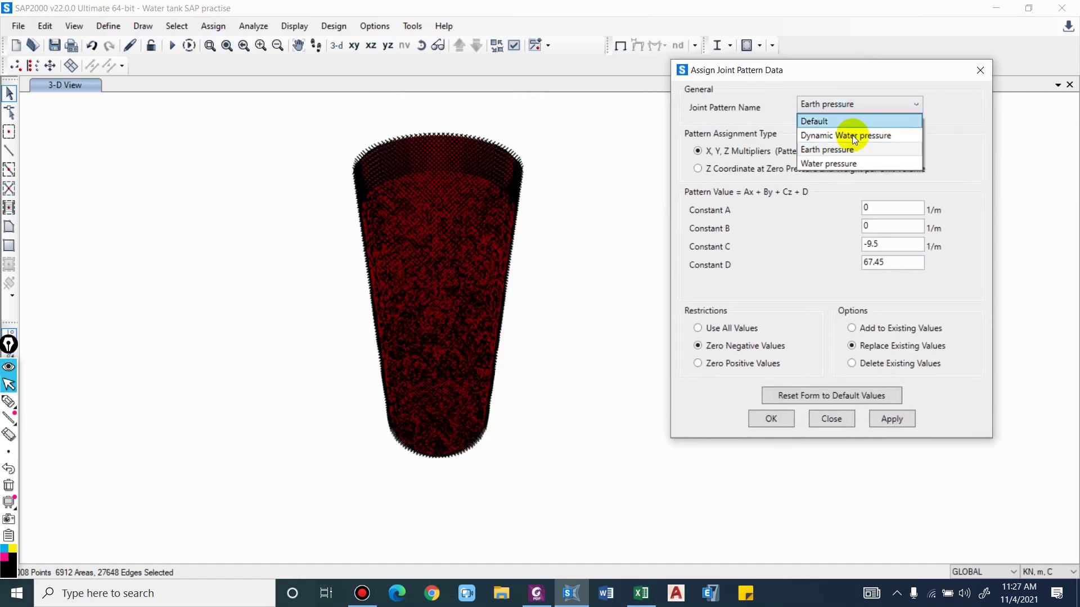
pyautogui.click(845, 138)
# Set Constant D of the Dynamic Water pressure joint pattern to 23.4*9.81*.2
pyautogui.doubleClick(896, 265)
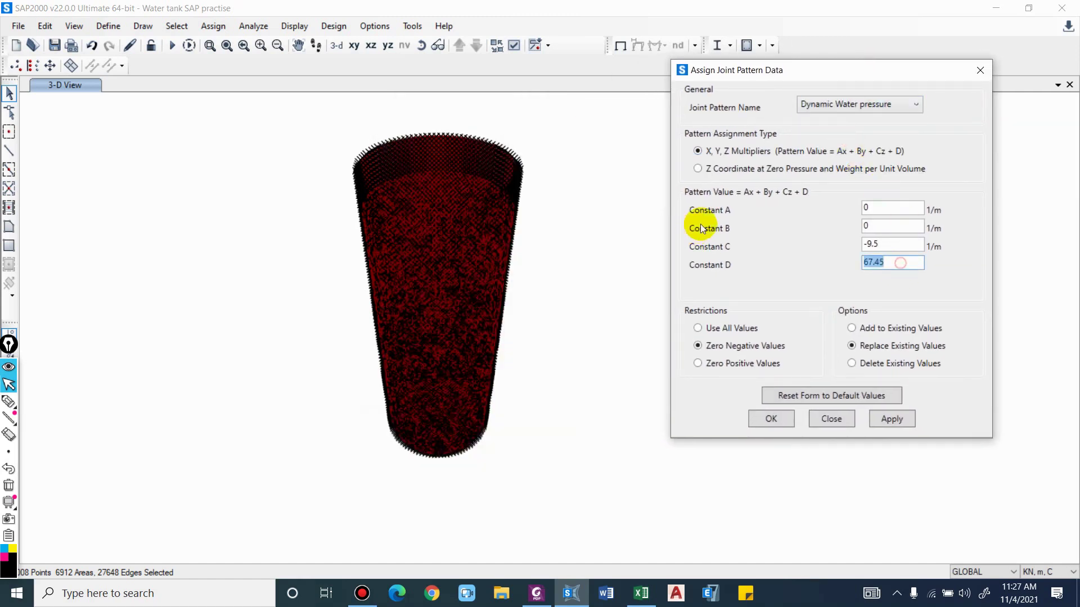
pyautogui.write('23.4')
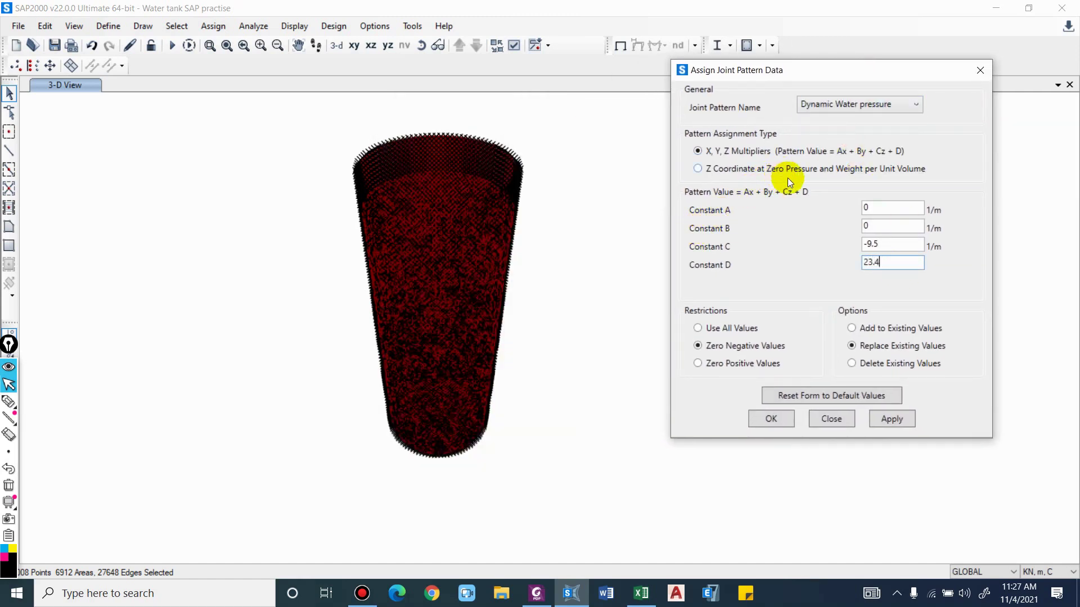
pyautogui.write('*9.81')
pyautogui.press('Tab')
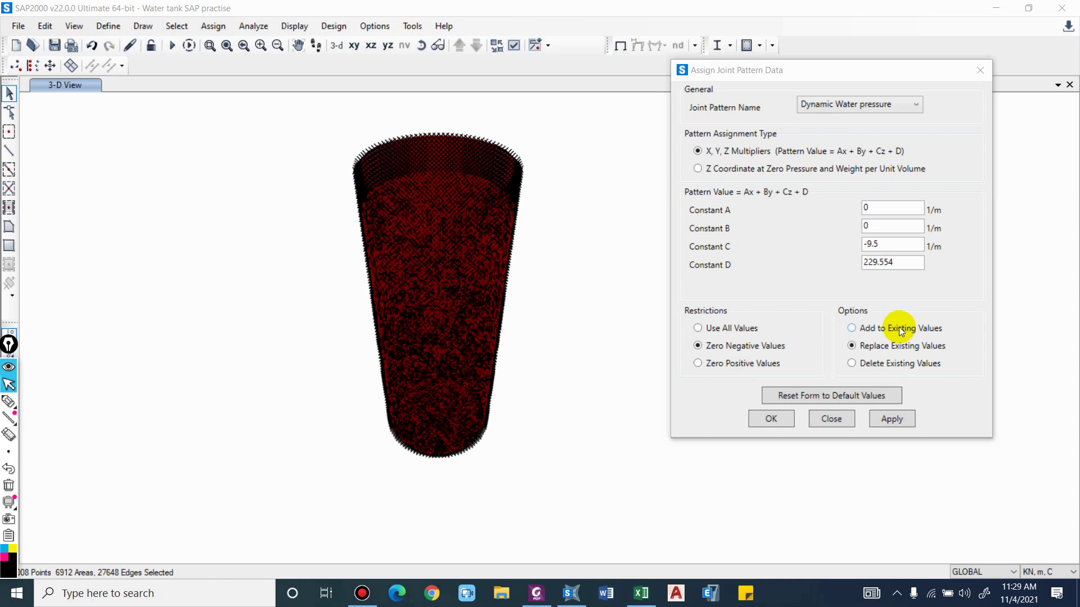
pyautogui.click(875, 263)
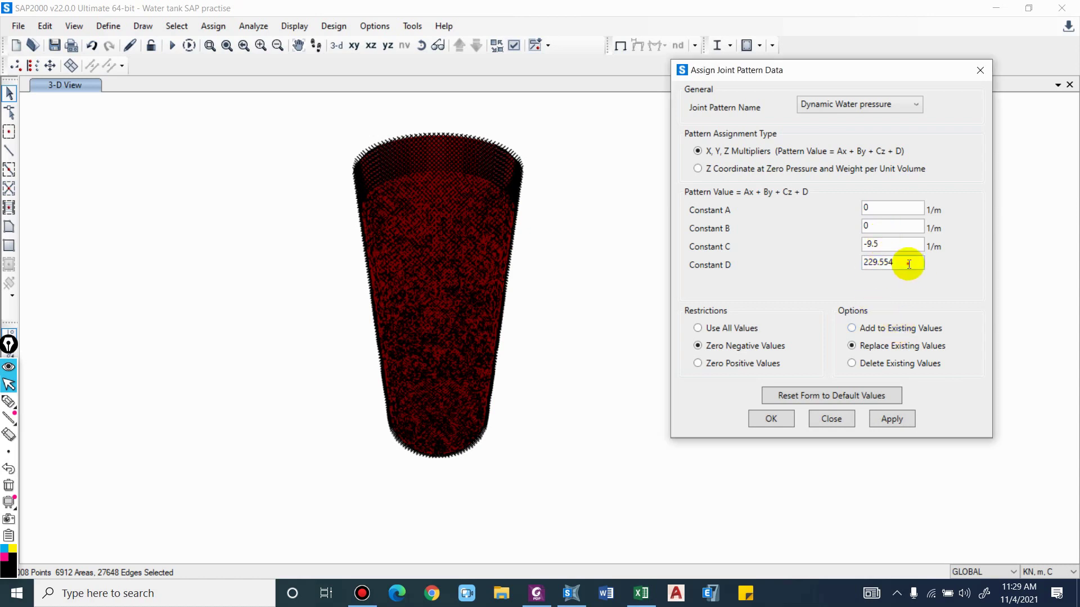
pyautogui.write('*.2')
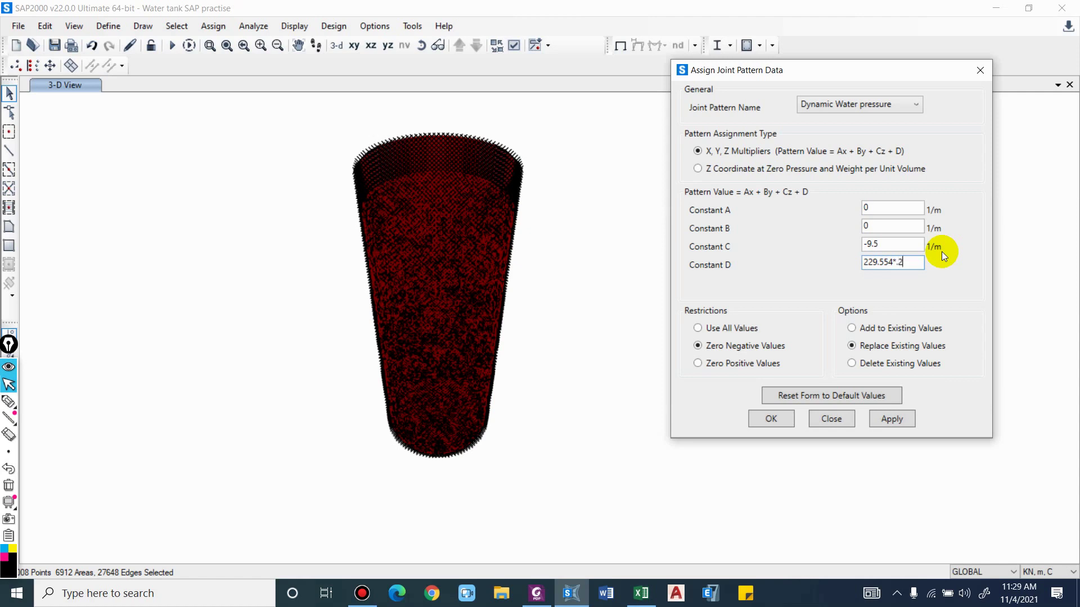
pyautogui.press('Return')
# Set Constant C to a negative slope of 45.91/23.4 and assign the joint pattern to the walls
pyautogui.doubleClick(868, 243)
pyautogui.write('45.91')
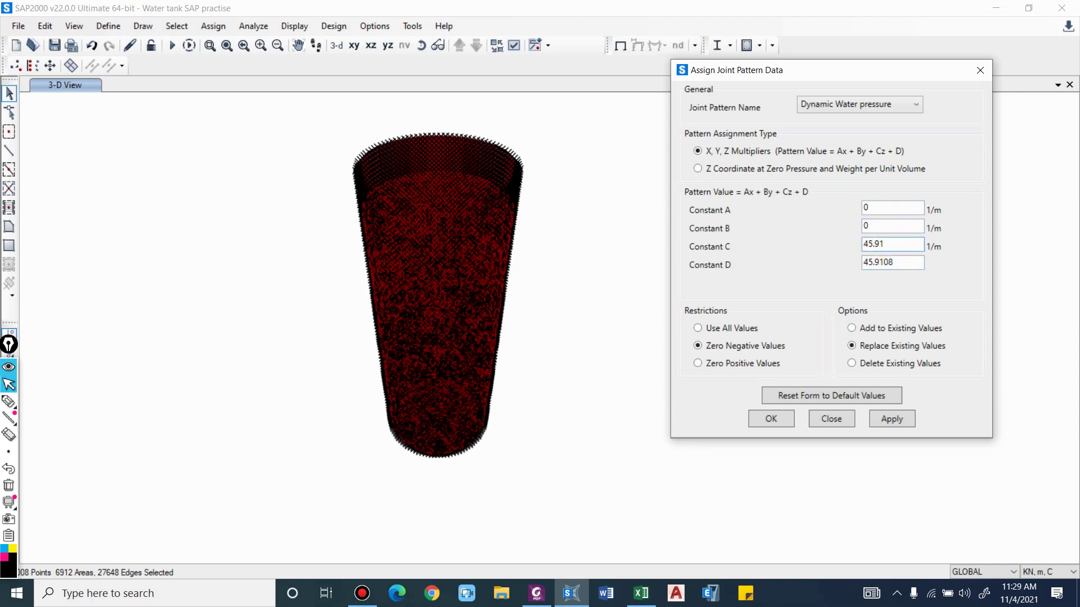
pyautogui.write('/23.4')
pyautogui.press('Return')
pyautogui.click(779, 417)
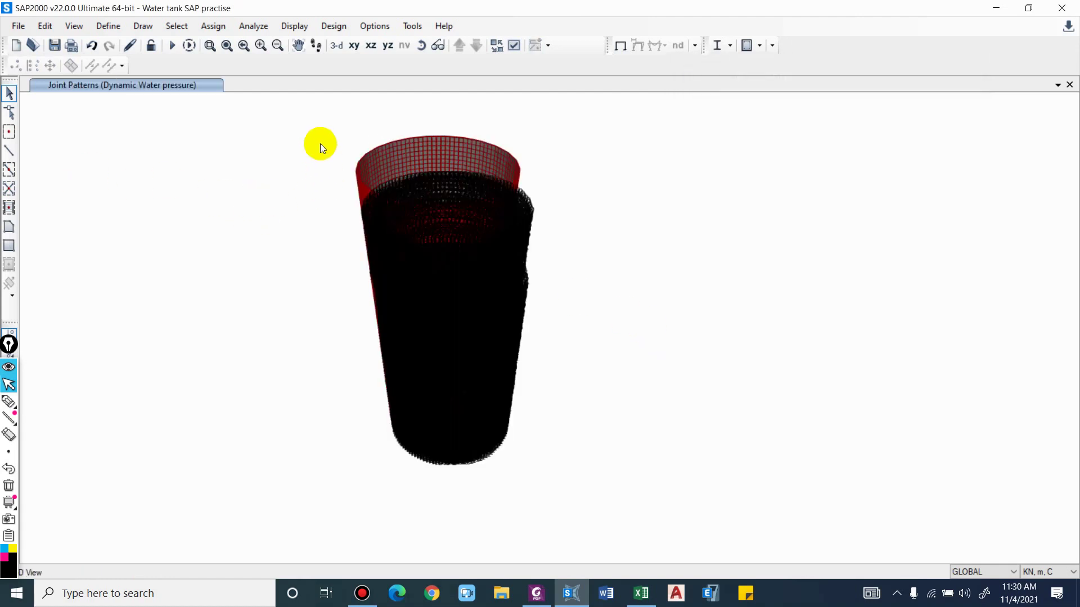
# Start a surface pressure load on all wall areas with the Dynamic water pressure load pattern and the Dynamic Water pressure joint pattern
pyautogui.moveTo(321, 147); pyautogui.dragTo(639, 523)
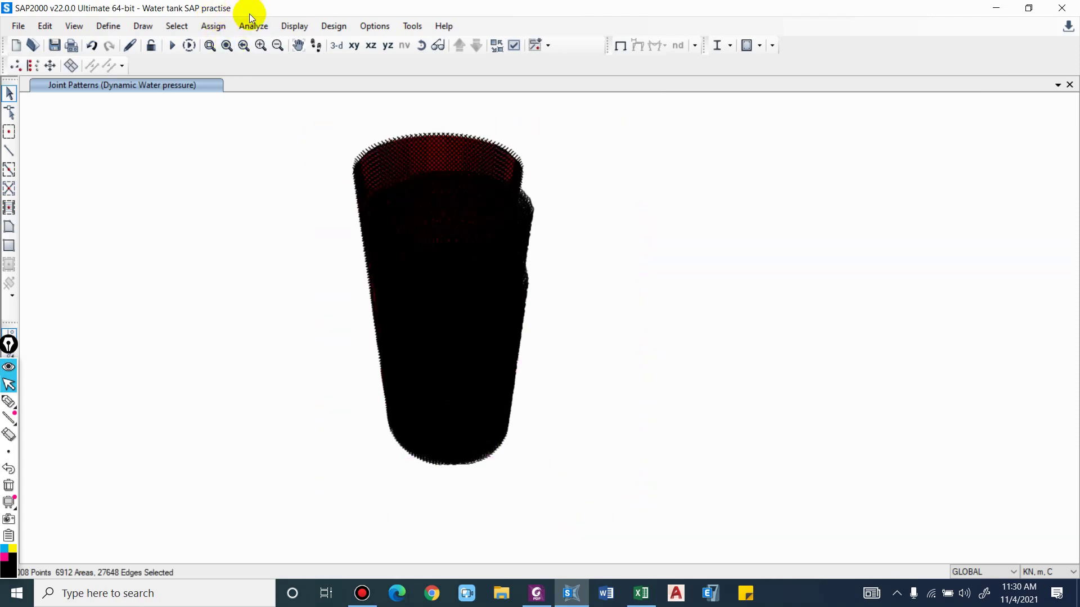
pyautogui.click(214, 26)
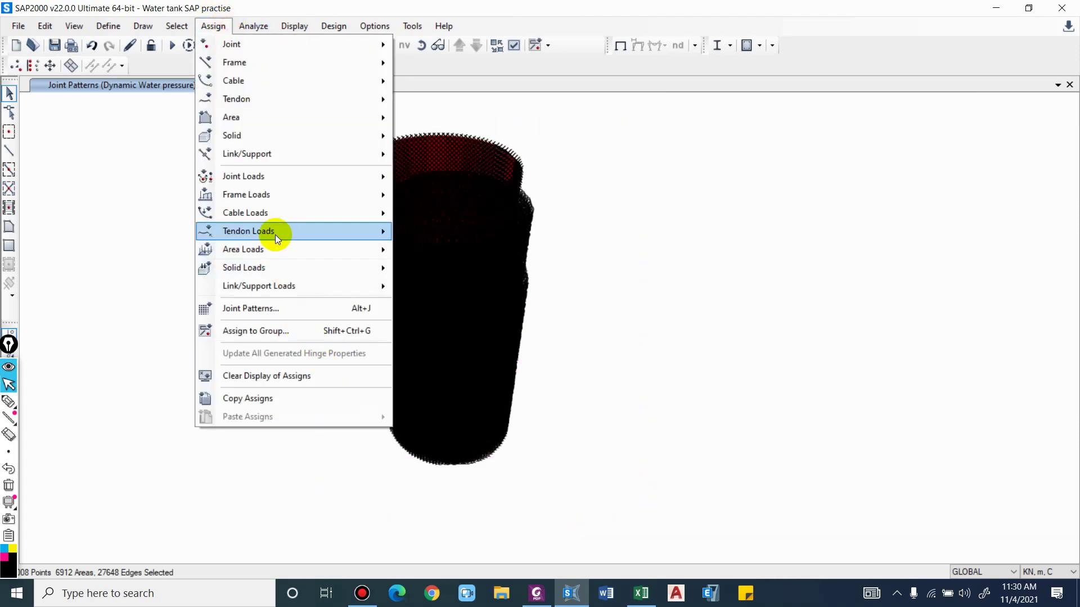
pyautogui.moveTo(341, 250)
pyautogui.click(478, 303)
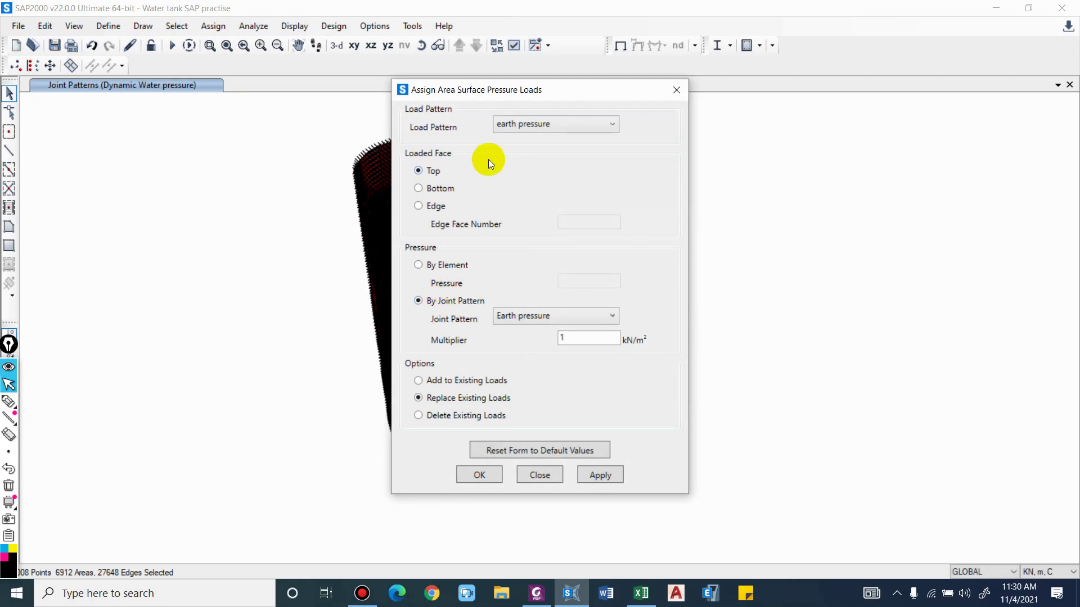
pyautogui.click(554, 121)
pyautogui.click(542, 158)
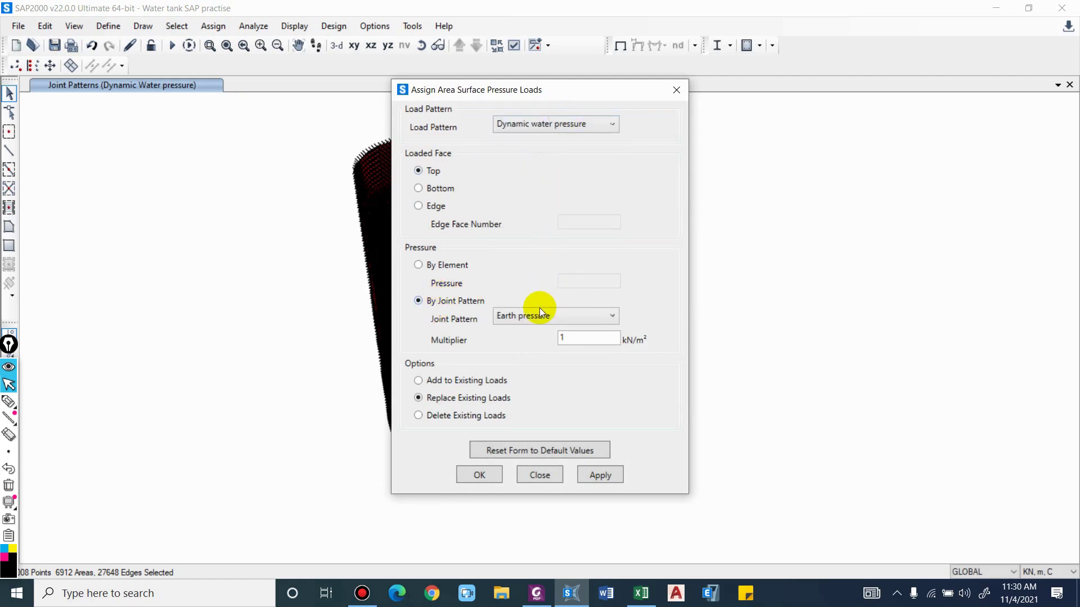
pyautogui.click(540, 312)
pyautogui.click(535, 347)
# Assign the dynamic water pressure to the walls' Bottom face with multiplier 1, replacing existing loads
pyautogui.moveTo(505, 90); pyautogui.dragTo(752, 74)
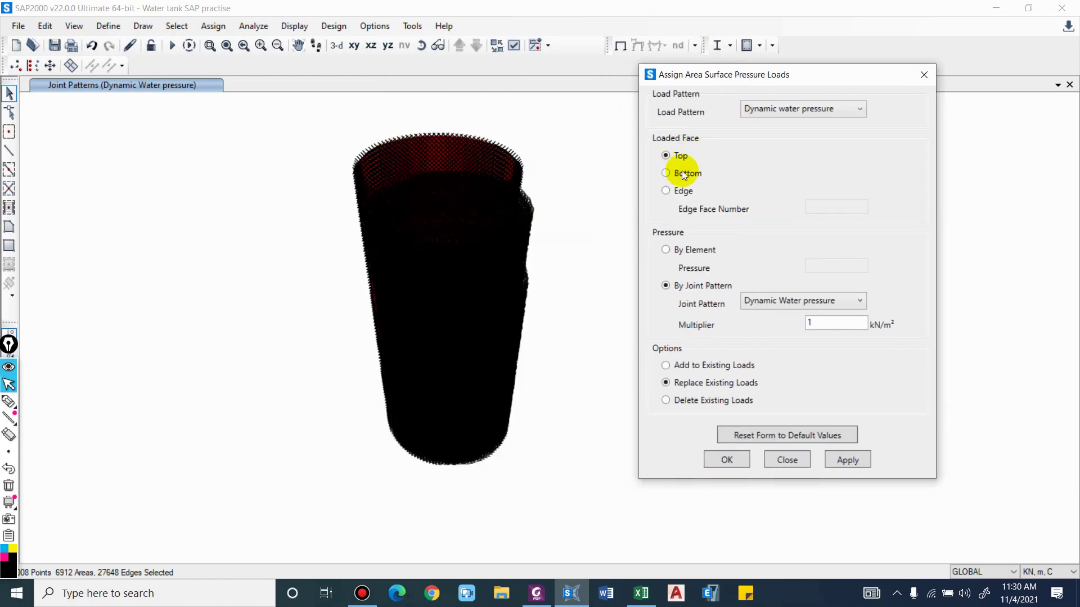
pyautogui.click(680, 173)
pyautogui.scroll(6, 499, 167)
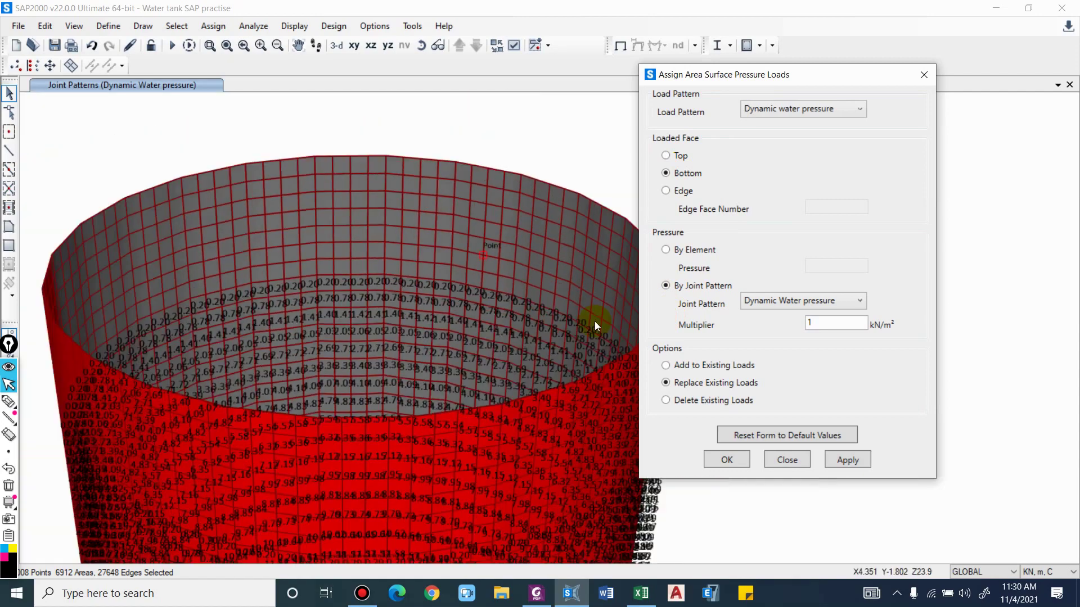
pyautogui.click(841, 459)
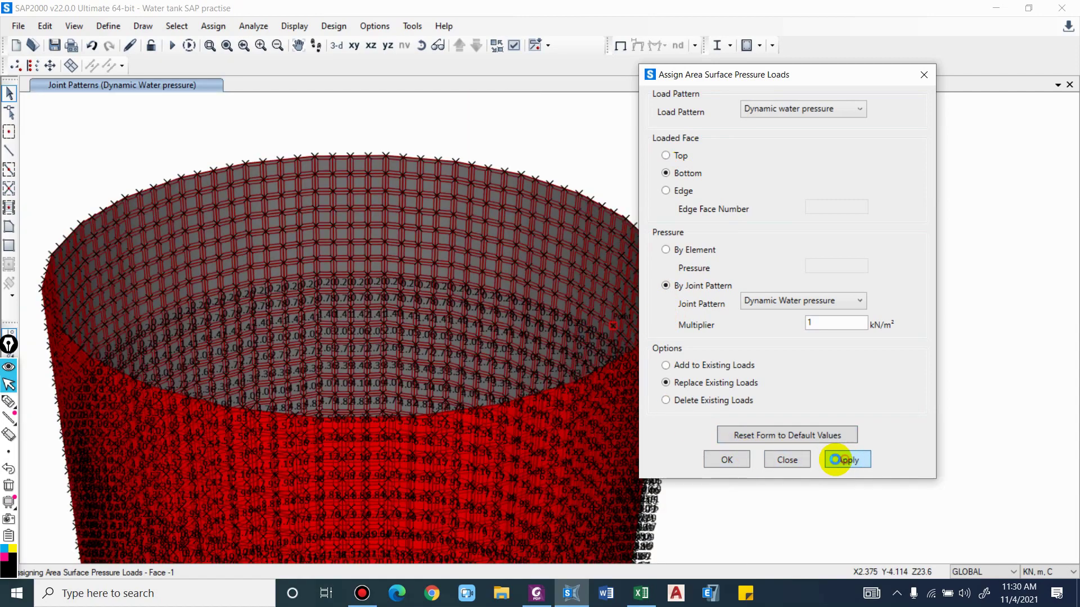
pyautogui.click(729, 459)
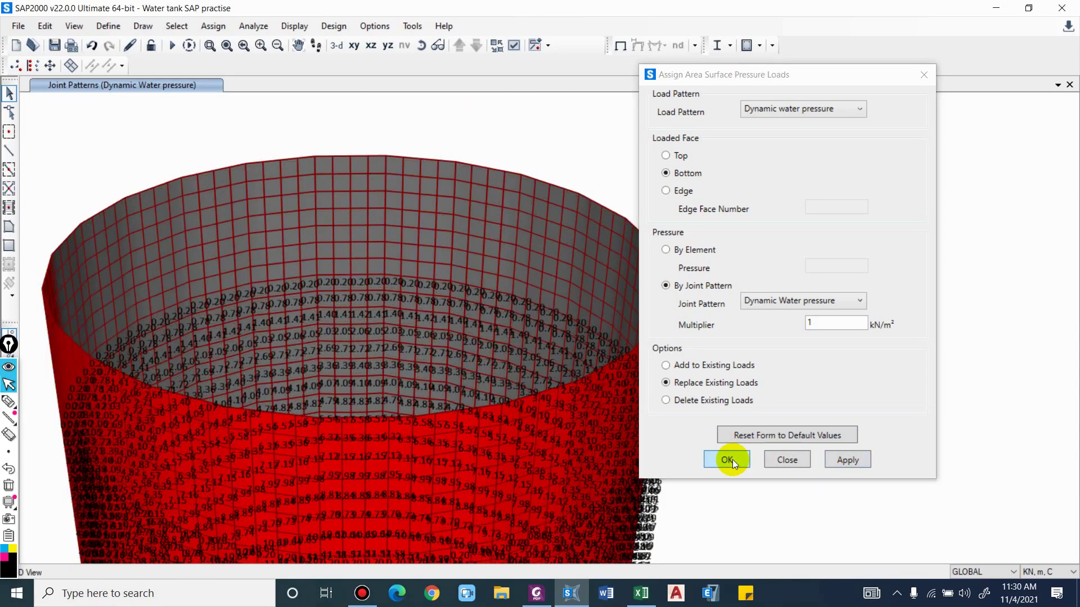
# Bring all objects of the tank model back into view and return the display to the undeformed shape
pyautogui.keyDown('shift'); pyautogui.moveTo(610, 353); pyautogui.dragTo(390, 354, button='middle'); pyautogui.keyUp('shift')
pyautogui.scroll(8, 392, 358)
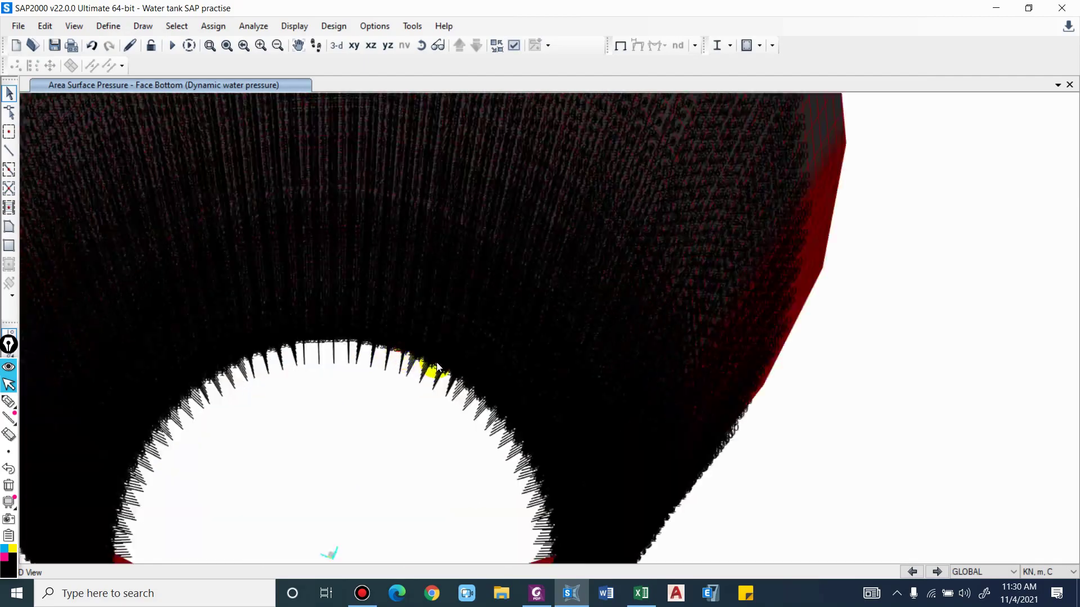
pyautogui.scroll(-10, 386, 360)
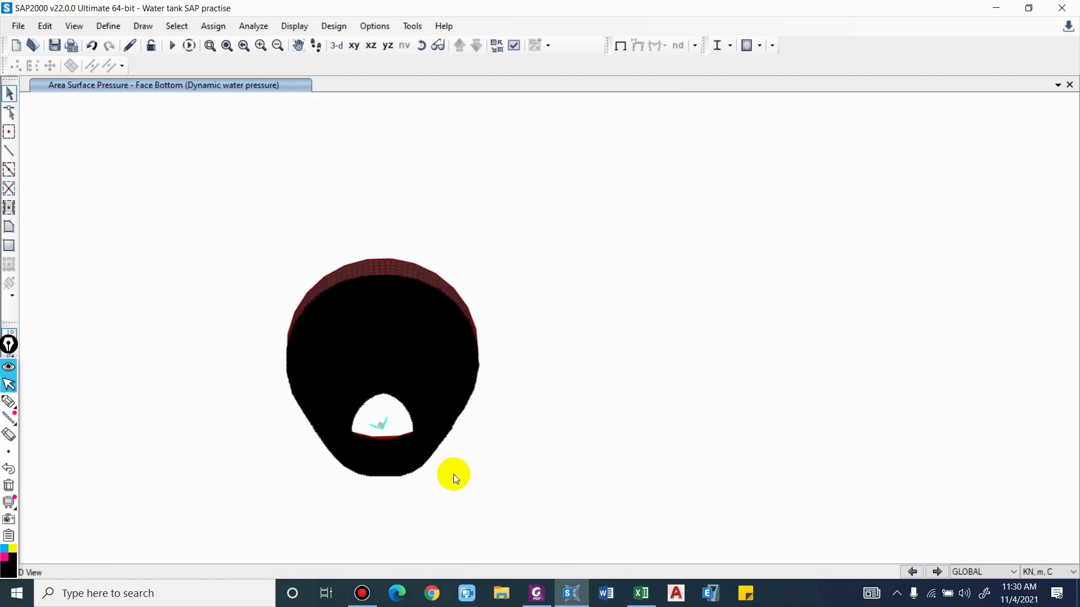
pyautogui.keyDown('shift'); pyautogui.moveTo(454, 474); pyautogui.dragTo(467, 322, button='middle'); pyautogui.keyUp('shift')
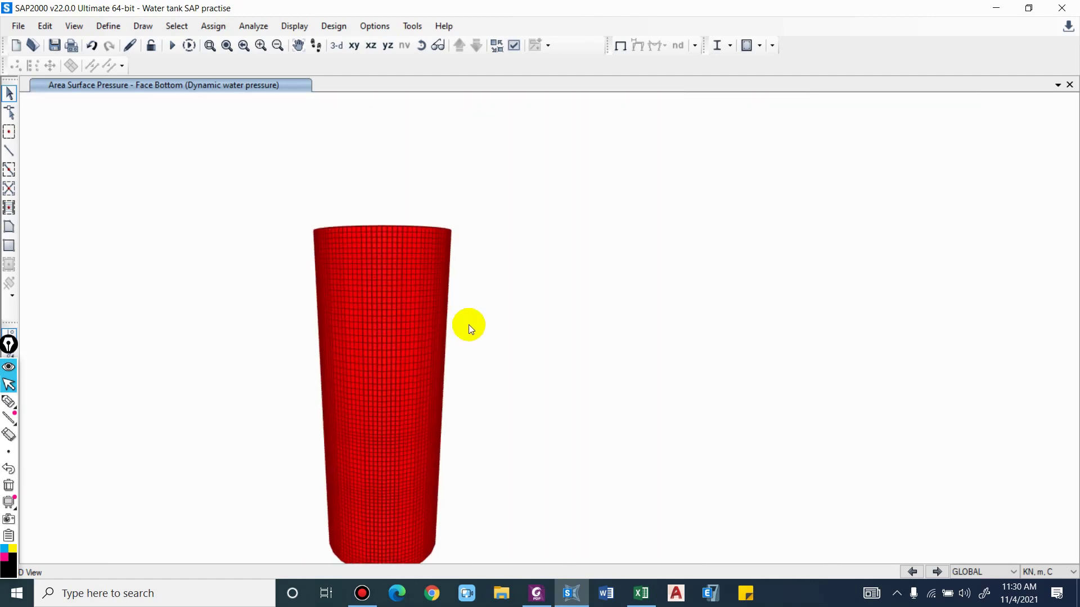
pyautogui.rightClick(708, 333)
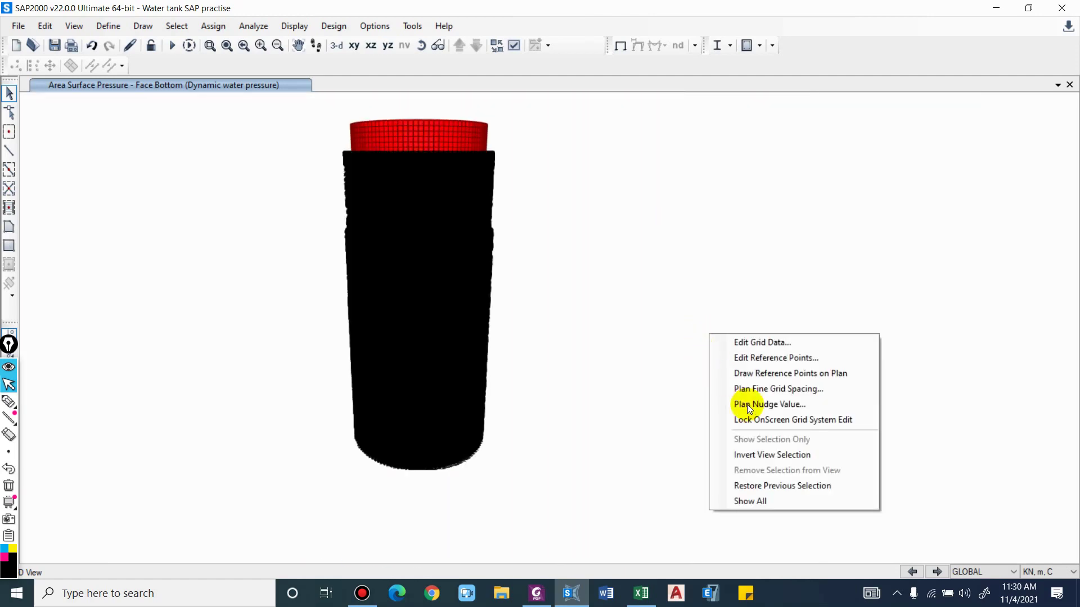
pyautogui.click(750, 500)
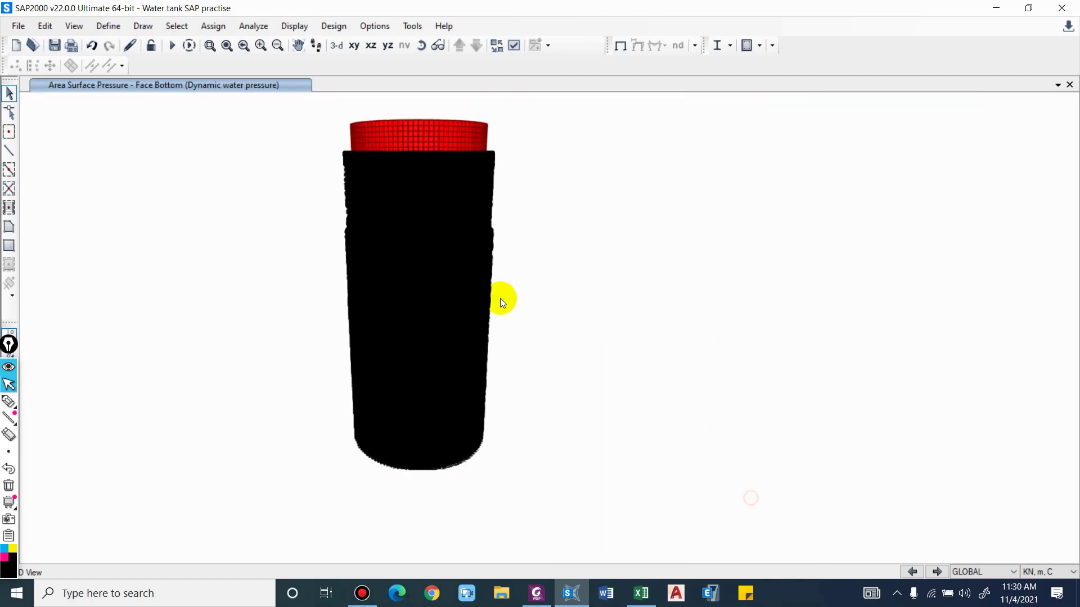
pyautogui.click(622, 48)
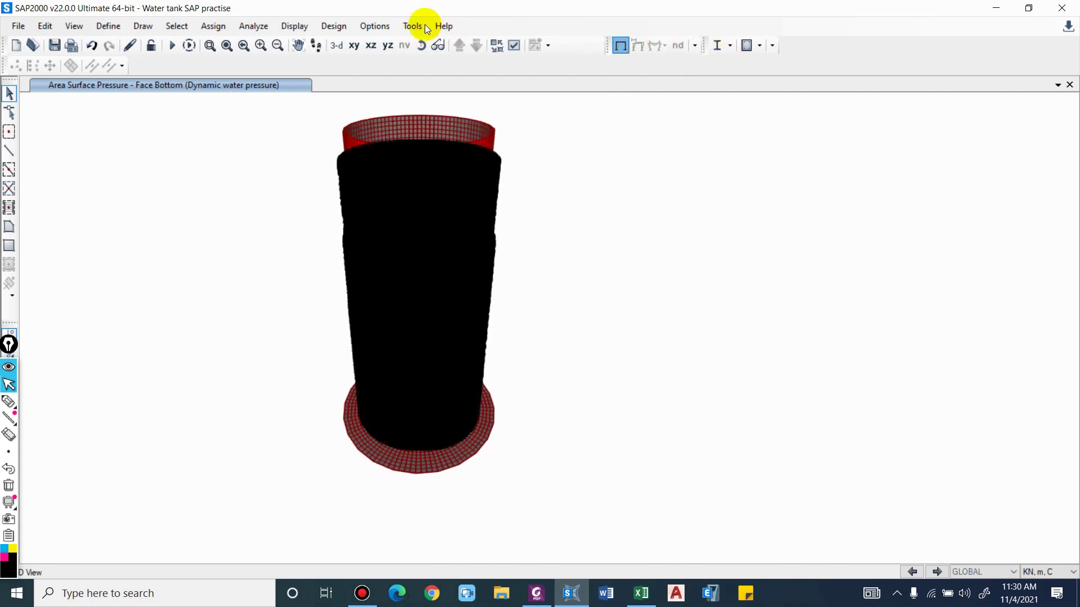
# Display the area surface pressure contours on the Top face for the earth pressure load pattern
pyautogui.click(305, 26)
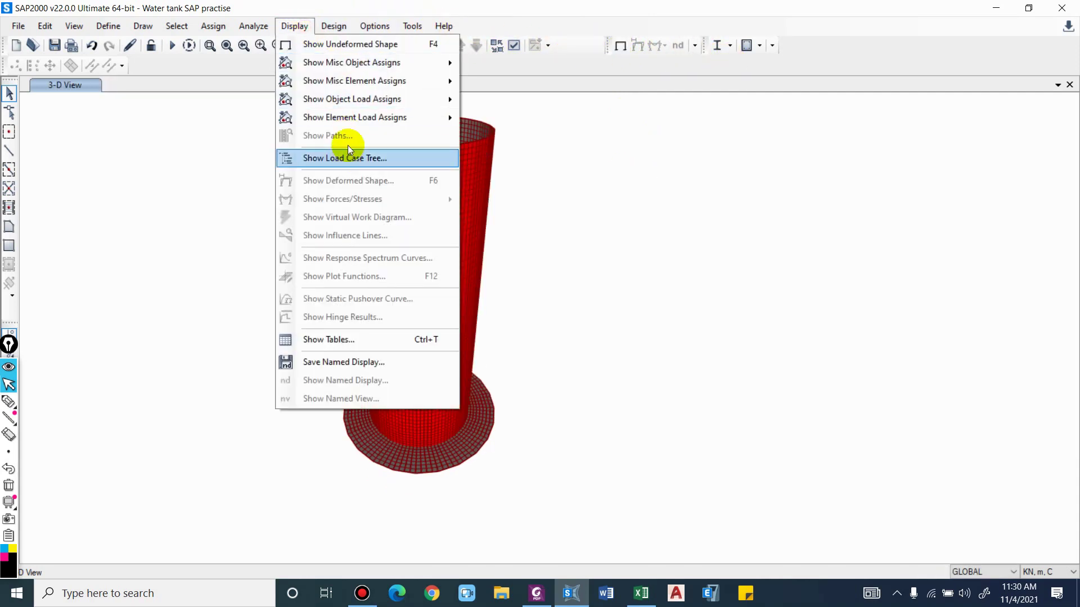
pyautogui.moveTo(353, 101)
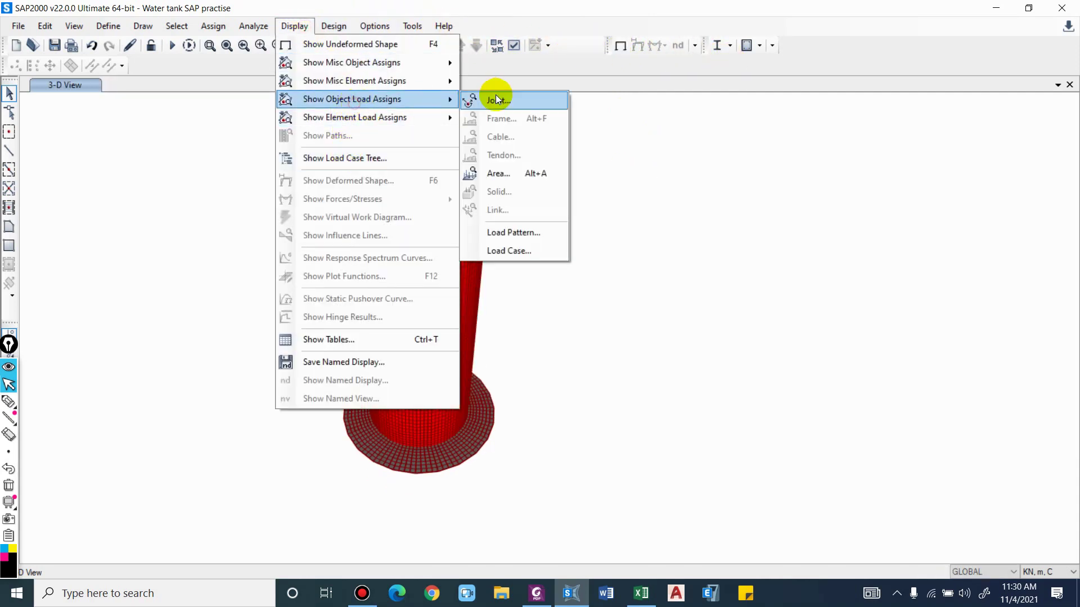
pyautogui.click(508, 171)
pyautogui.moveTo(464, 69); pyautogui.dragTo(753, 45)
pyautogui.click(781, 82)
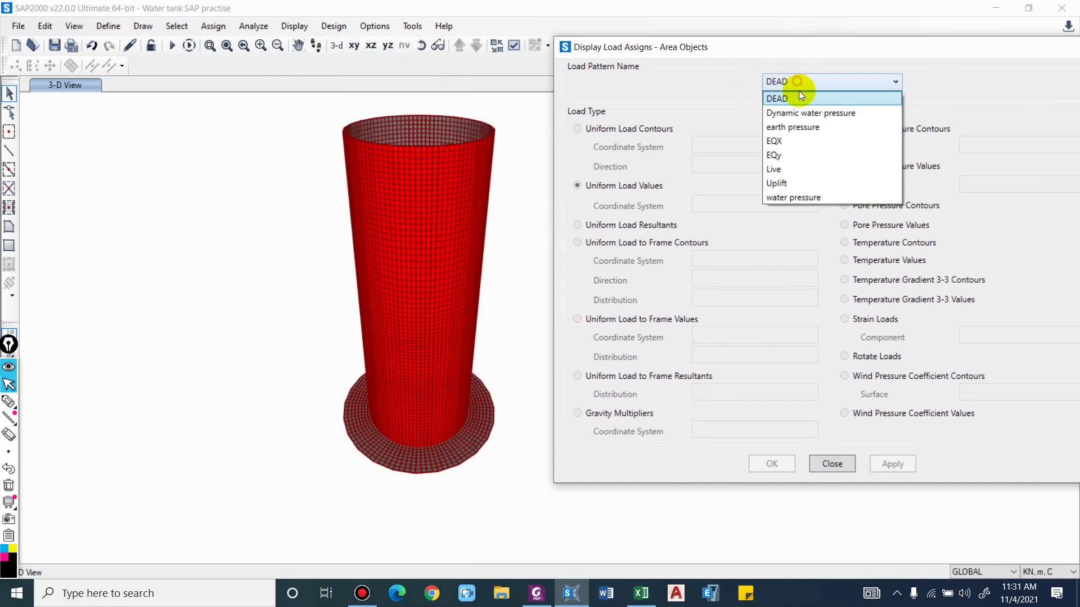
pyautogui.click(816, 124)
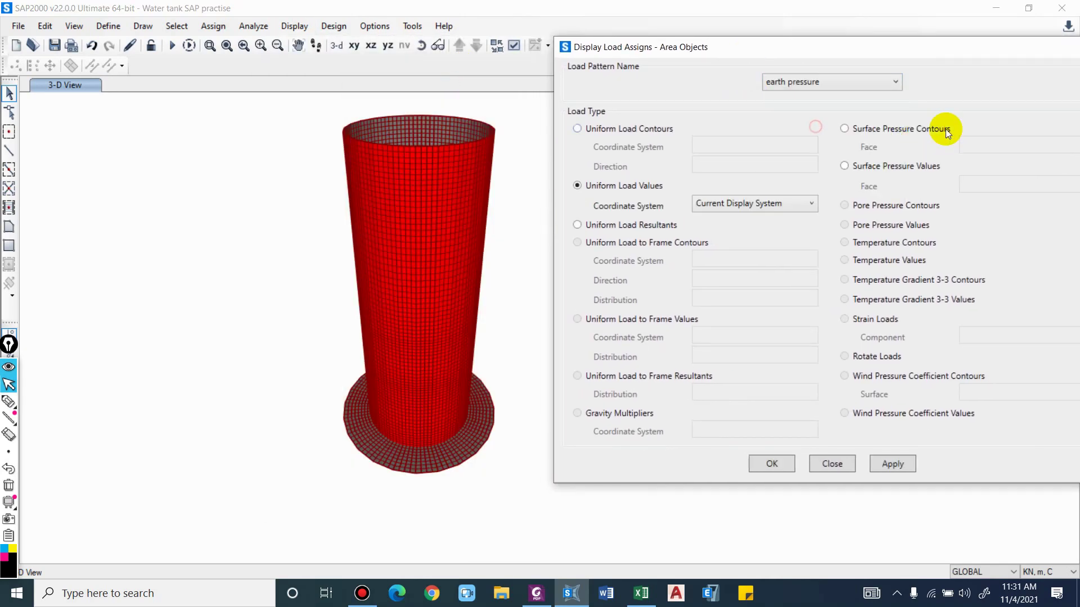
pyautogui.click(892, 131)
pyautogui.moveTo(433, 187); pyautogui.dragTo(388, 189, button='middle')
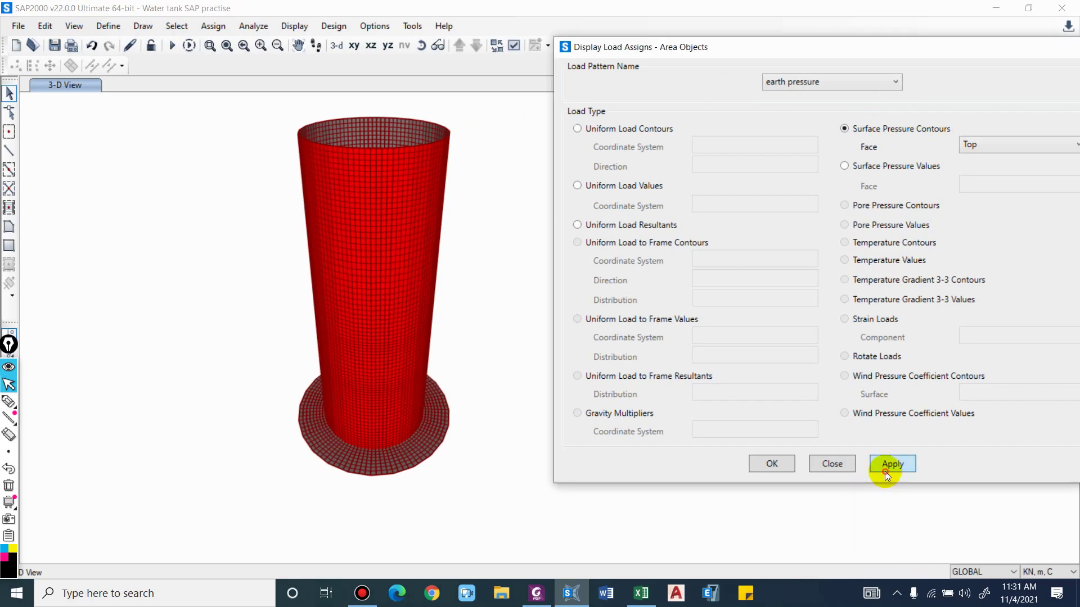
pyautogui.click(886, 470)
# Examine the earth pressure contours around the lower wall and the base slab projection
pyautogui.moveTo(637, 48); pyautogui.dragTo(584, 508)
pyautogui.keyDown('shift'); pyautogui.moveTo(489, 406); pyautogui.dragTo(581, 349, button='middle'); pyautogui.keyUp('shift')
pyautogui.moveTo(640, 367); pyautogui.dragTo(617, 262, button='middle')
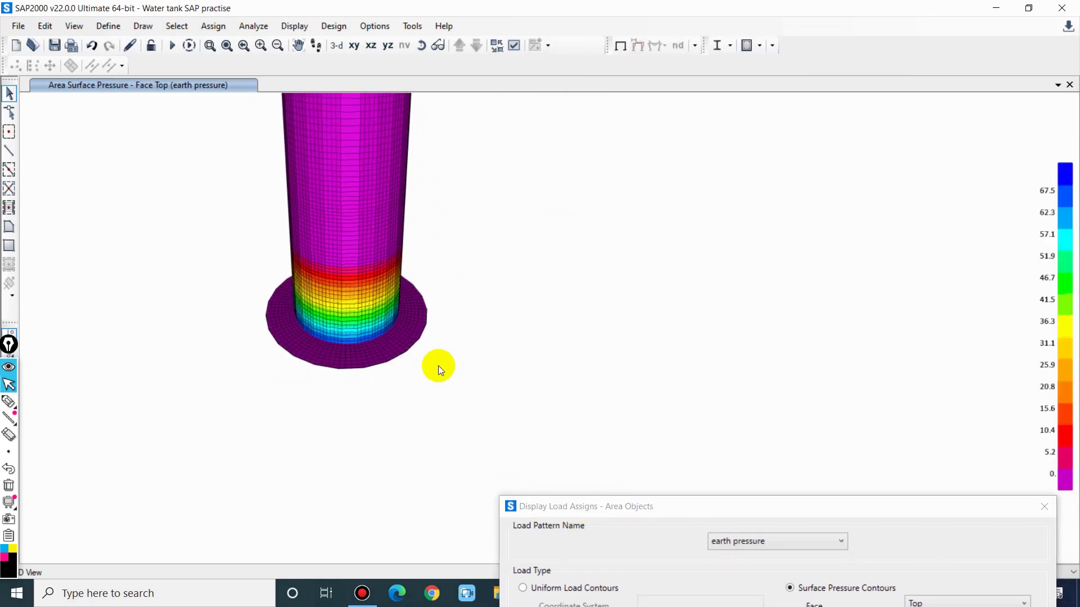
pyautogui.scroll(2, 388, 326)
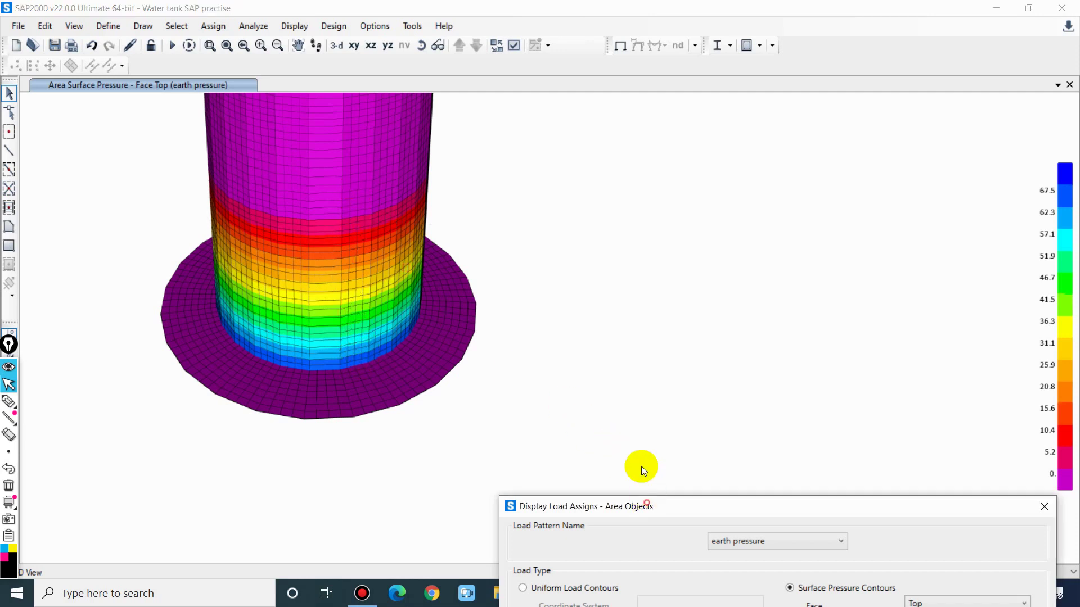
# Display the uniform load contours in the Gravity direction for the earth pressure load pattern
pyautogui.moveTo(646, 506); pyautogui.dragTo(676, 197)
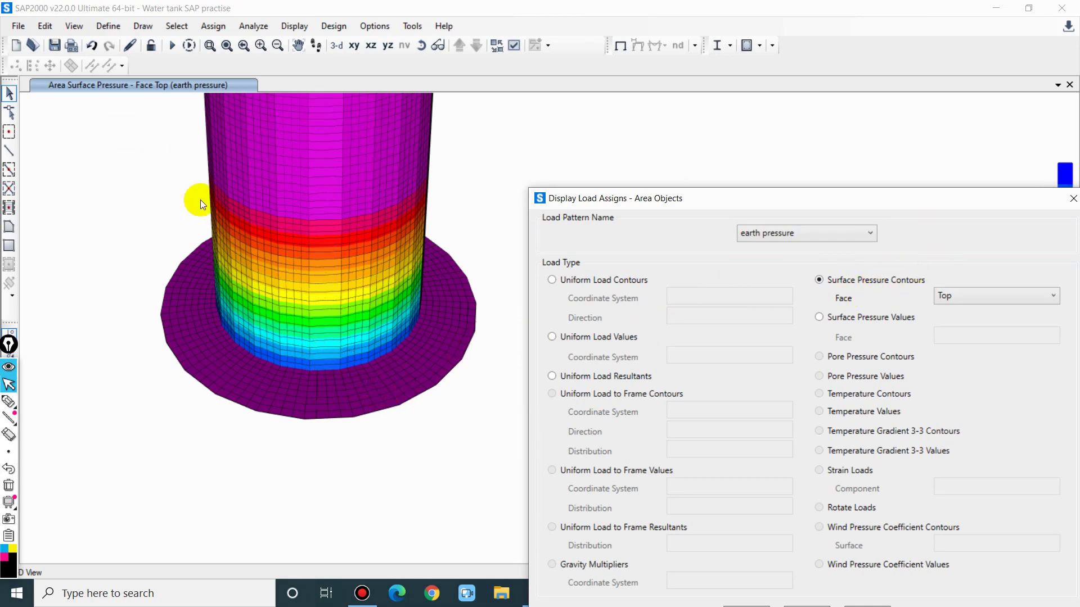
pyautogui.scroll(2, 444, 360)
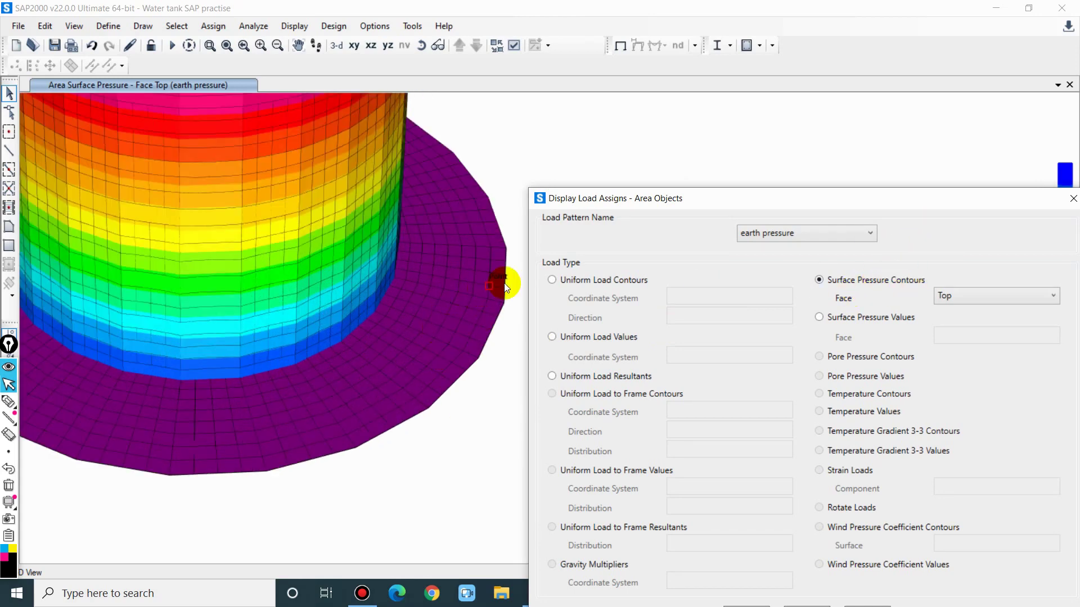
pyautogui.click(606, 280)
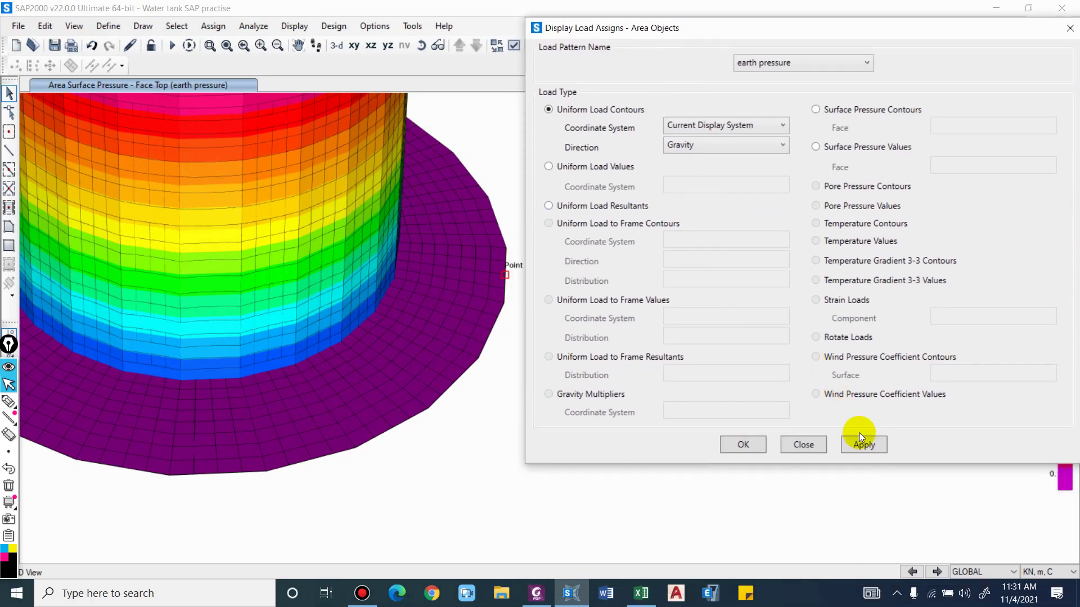
pyautogui.click(862, 443)
pyautogui.click(373, 362)
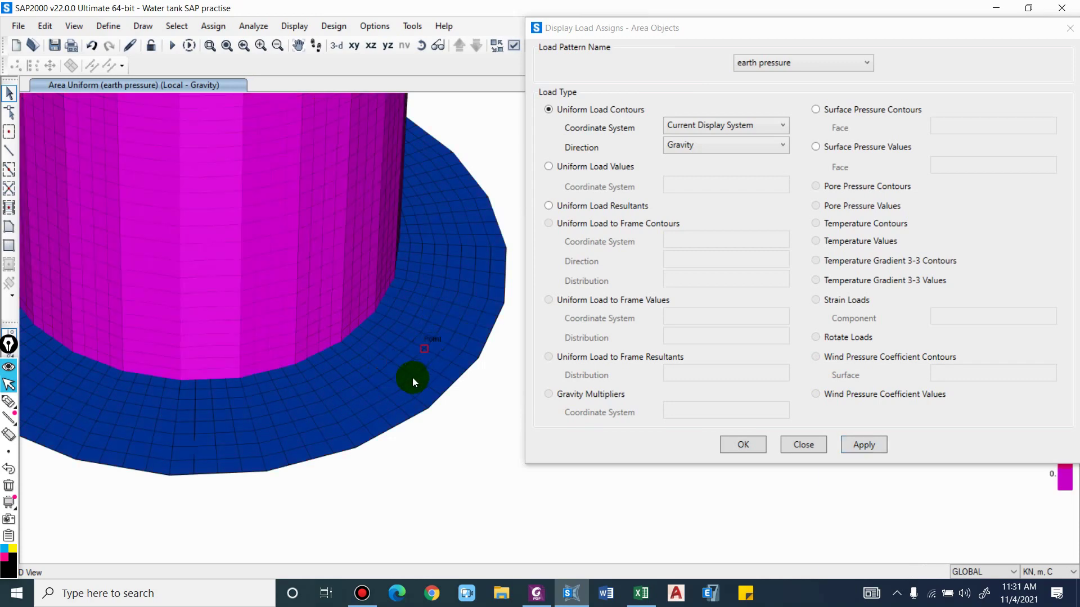
# Display the area surface pressure contours on the Bottom face for the water pressure load pattern
pyautogui.moveTo(707, 32); pyautogui.dragTo(724, 244)
pyautogui.moveTo(725, 307); pyautogui.dragTo(742, 4)
pyautogui.click(799, 44)
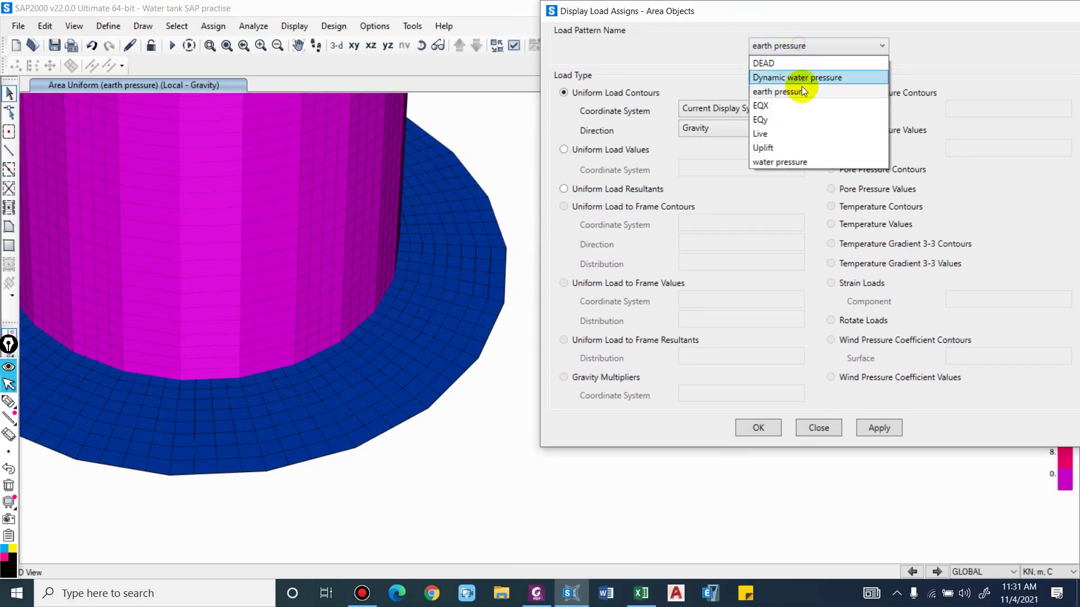
pyautogui.click(782, 162)
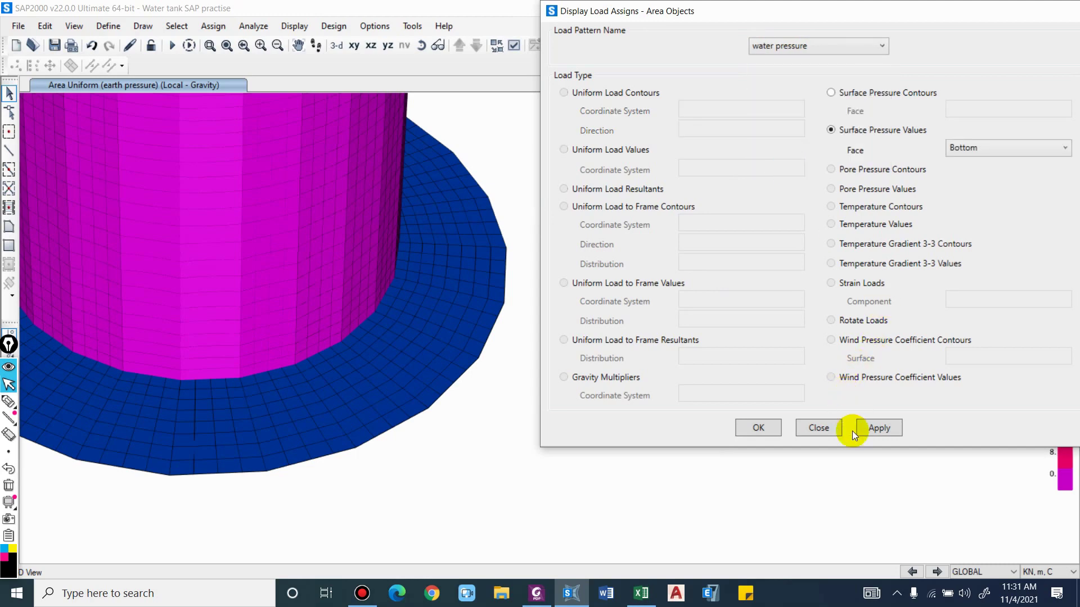
pyautogui.click(889, 90)
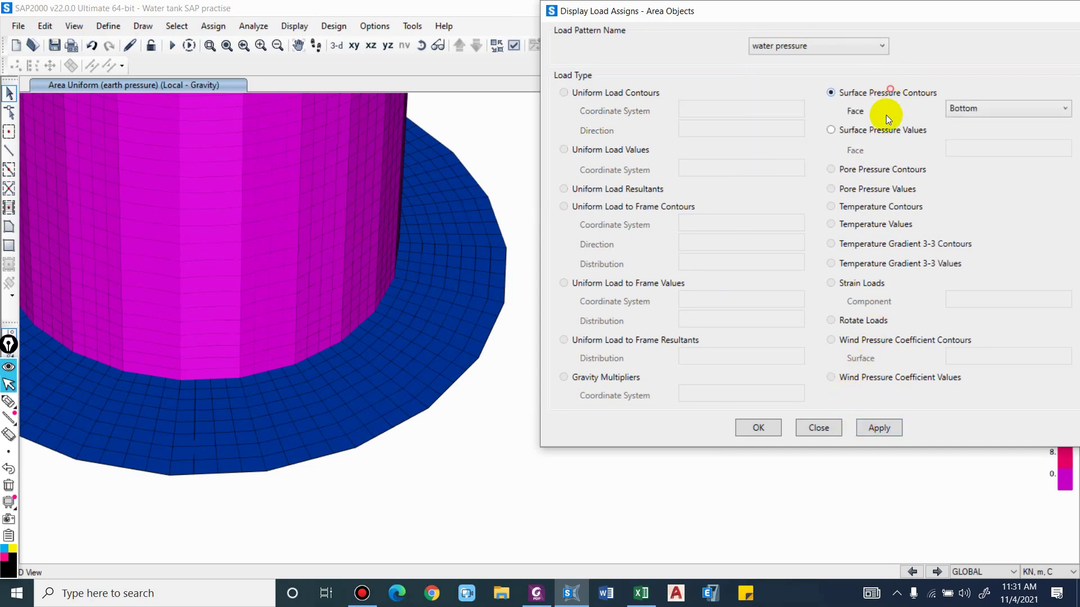
pyautogui.click(878, 422)
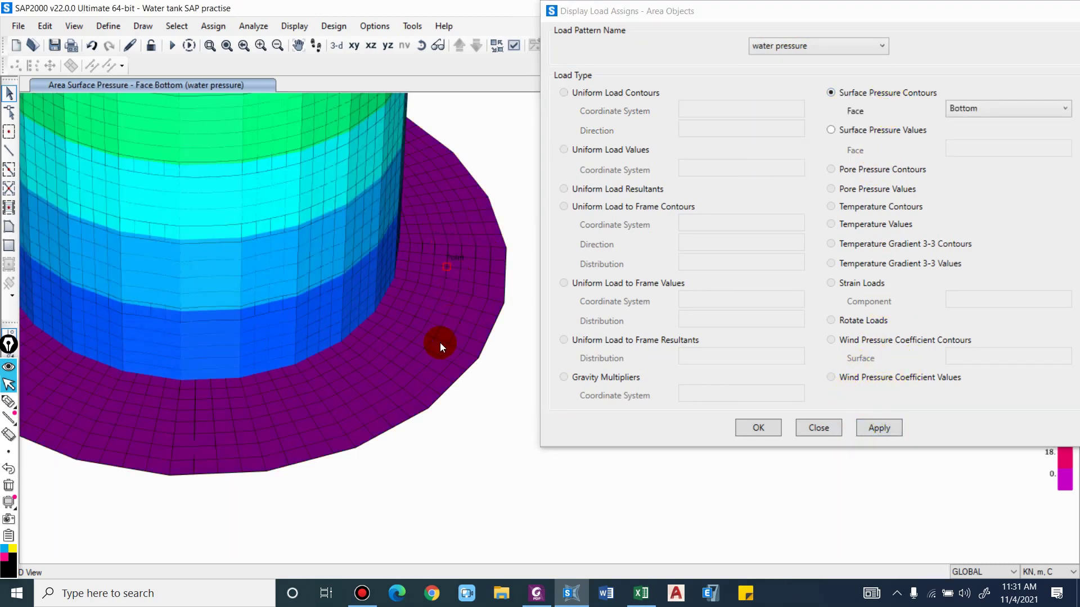
# Examine the water pressure contours on the base slab inside the tank and in the XY plan view at Z=0
pyautogui.scroll(-3, 438, 339)
pyautogui.keyDown('shift'); pyautogui.moveTo(376, 192); pyautogui.dragTo(394, 388, button='middle'); pyautogui.keyUp('shift')
pyautogui.scroll(3, 337, 171)
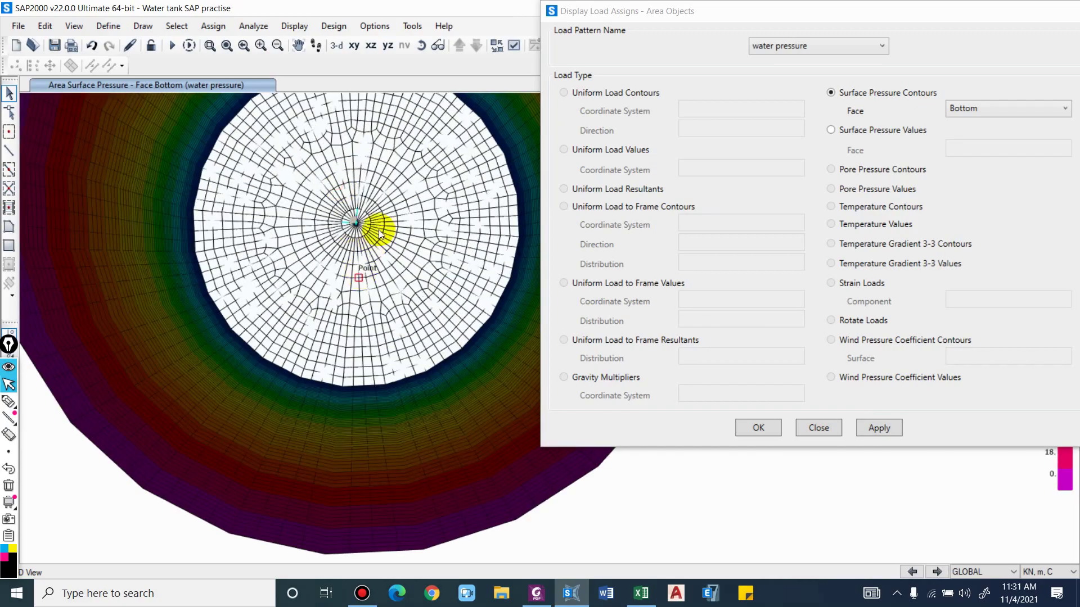
pyautogui.moveTo(379, 230)
pyautogui.keyDown('shift'); pyautogui.mouseDown(button='middle')
pyautogui.moveTo(389, 205)
pyautogui.moveTo(378, 218)
pyautogui.mouseUp(button='middle'); pyautogui.keyUp('shift')
pyautogui.scroll(2, 366, 194)
pyautogui.scroll(3, 367, 193)
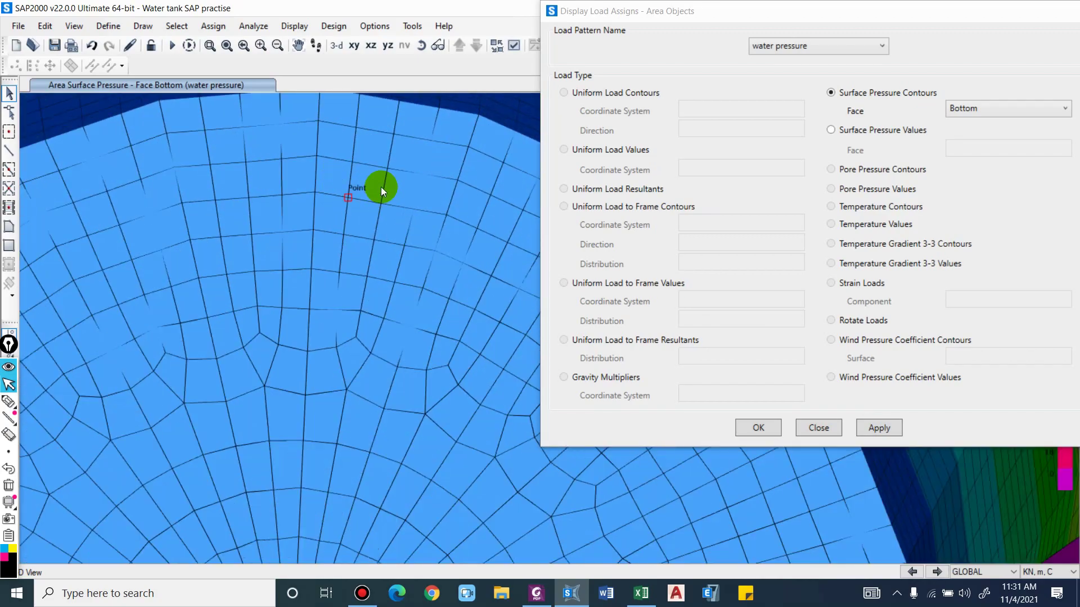
pyautogui.scroll(-3, 371, 197)
pyautogui.scroll(-5, 306, 205)
pyautogui.keyDown('shift'); pyautogui.moveTo(362, 288); pyautogui.dragTo(387, 126, button='middle'); pyautogui.keyUp('shift')
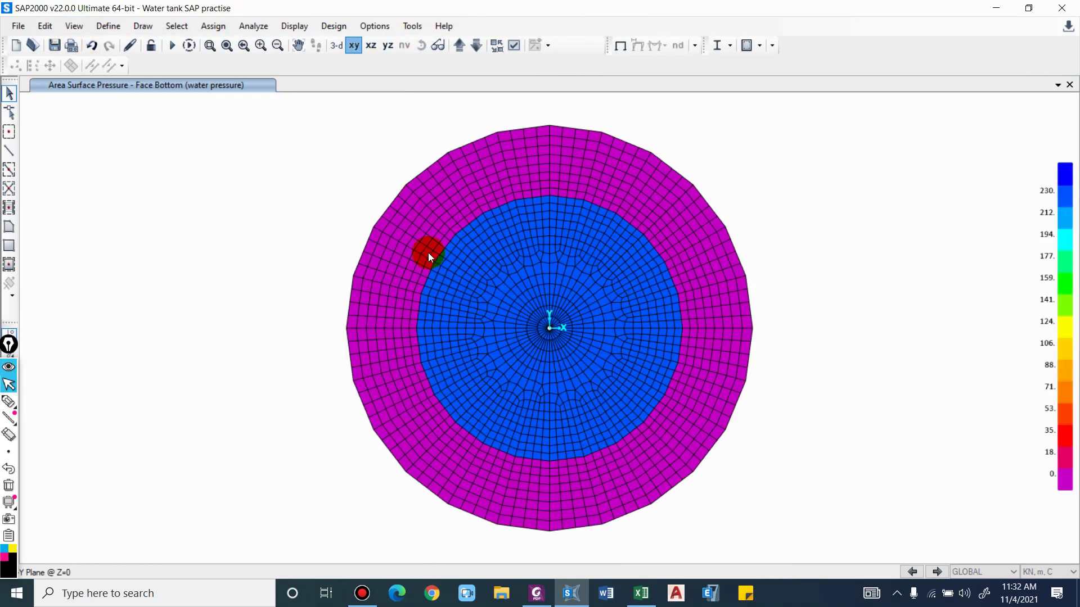
pyautogui.scroll(-3, 498, 265)
pyautogui.scroll(3, 432, 250)
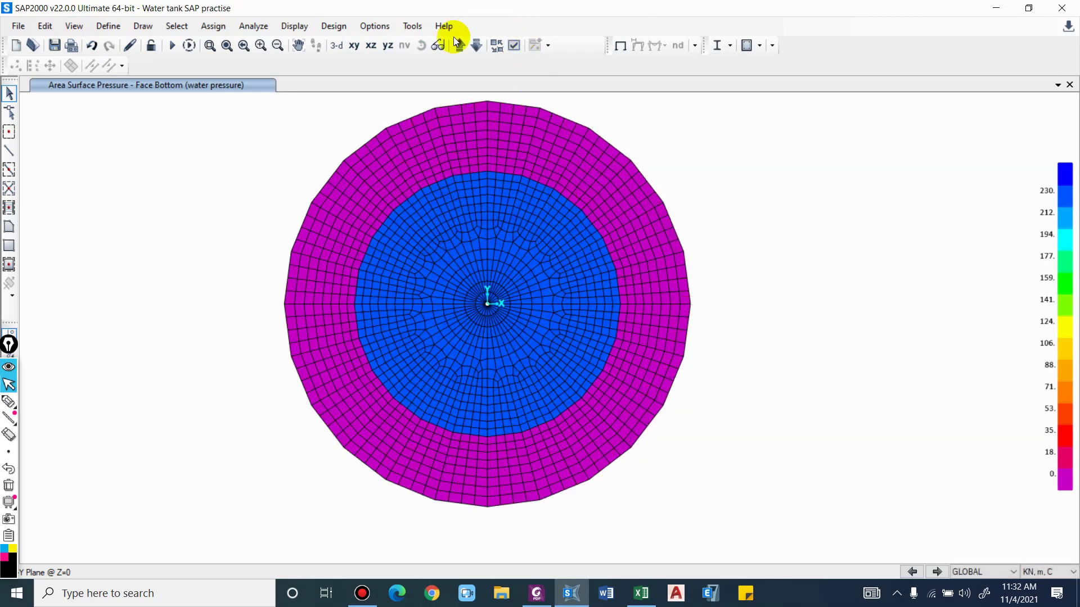
# Return to the 3D view and examine the water pressure contours on the lower wall, the slab projection and the base slab's underside
pyautogui.click(334, 48)
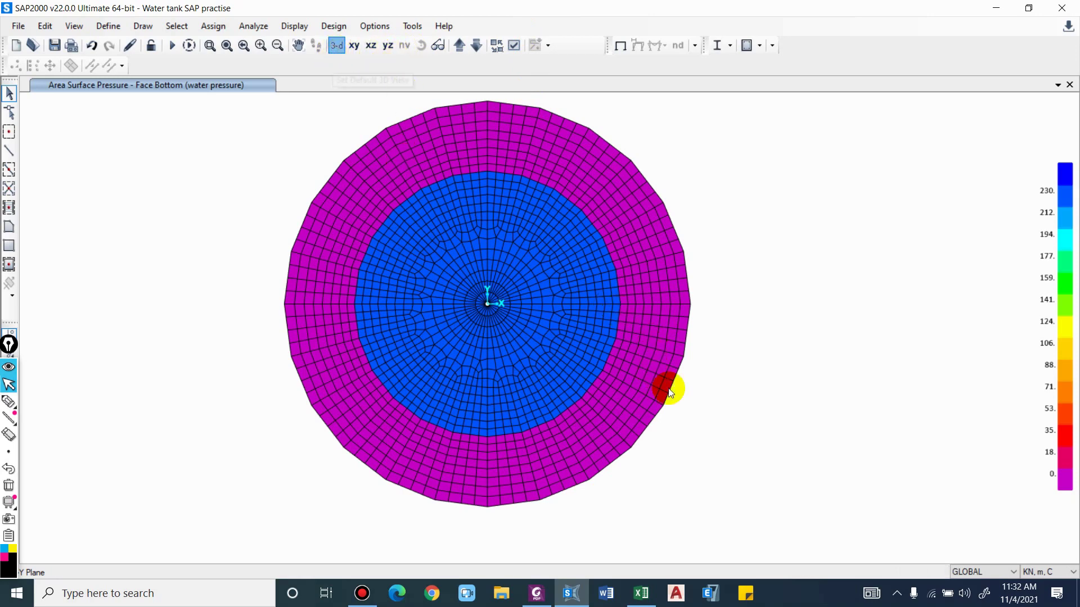
pyautogui.keyDown('shift'); pyautogui.moveTo(694, 470); pyautogui.dragTo(690, 396, button='middle'); pyautogui.keyUp('shift')
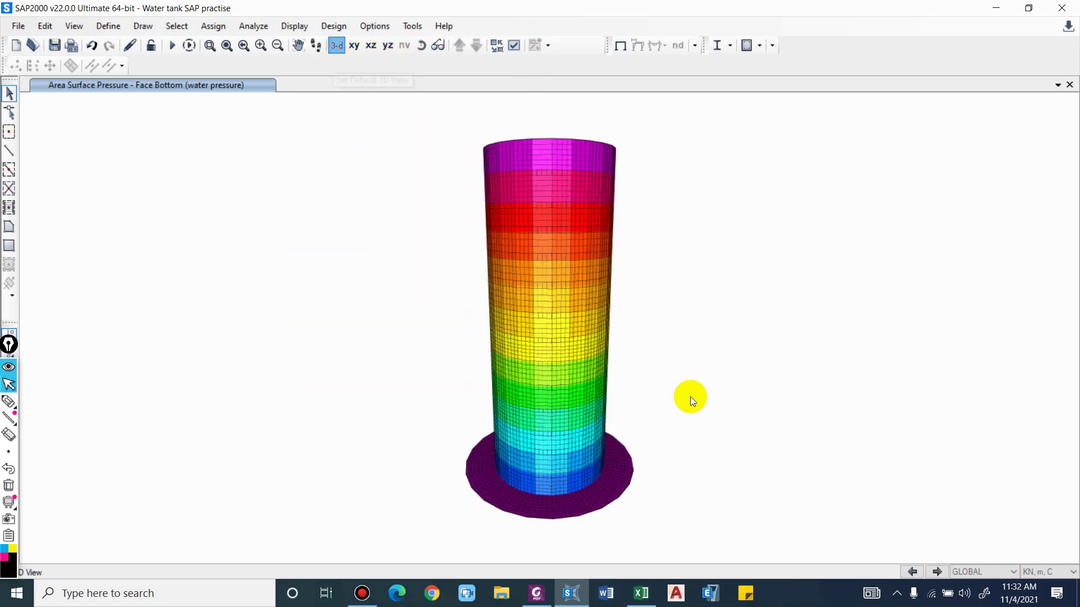
pyautogui.moveTo(690, 543); pyautogui.dragTo(688, 391, button='middle')
pyautogui.scroll(6, 611, 356)
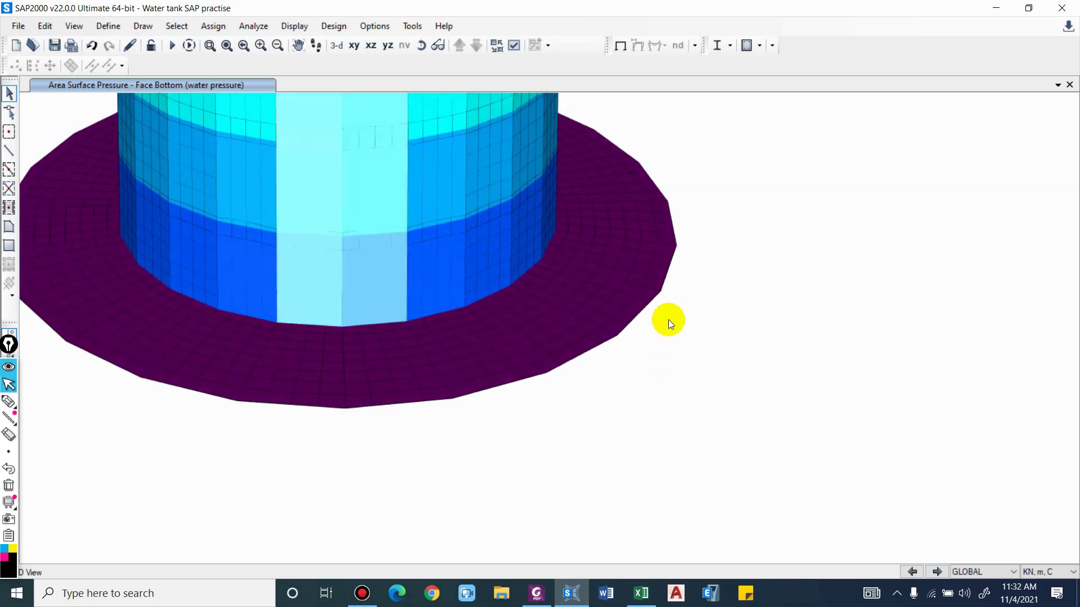
pyautogui.keyDown('shift'); pyautogui.moveTo(630, 252); pyautogui.dragTo(511, 272, button='middle'); pyautogui.keyUp('shift')
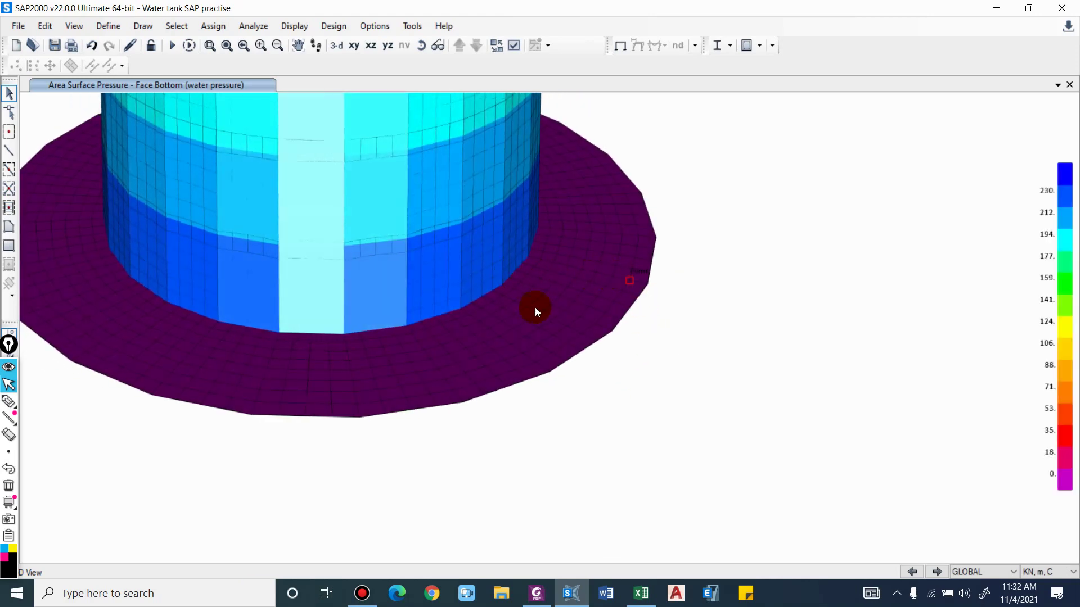
pyautogui.keyDown('shift'); pyautogui.moveTo(535, 307); pyautogui.dragTo(617, 296, button='middle'); pyautogui.keyUp('shift')
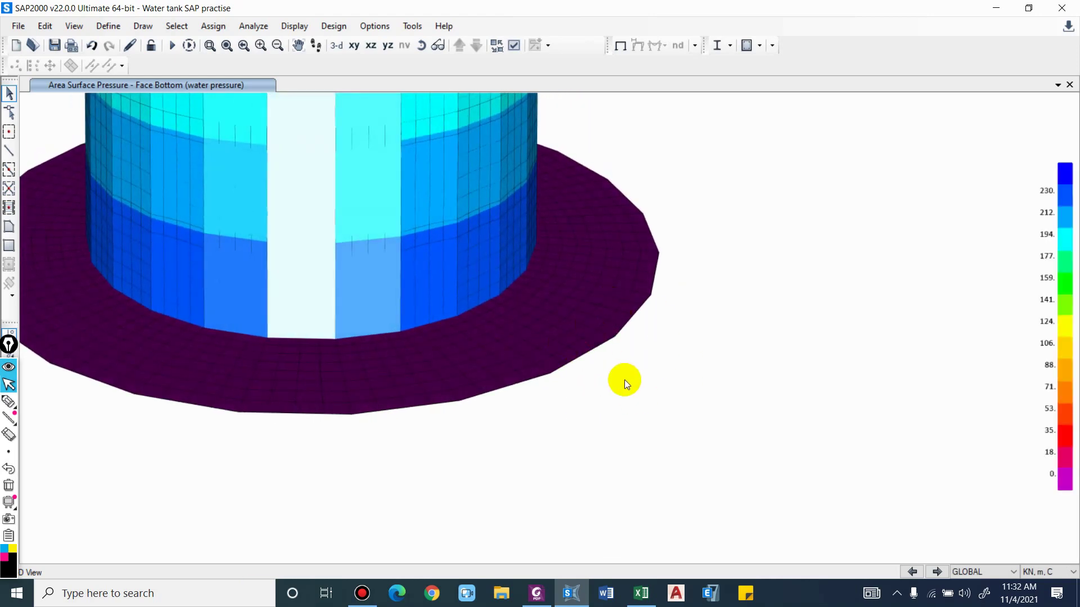
pyautogui.keyDown('shift'); pyautogui.moveTo(622, 378); pyautogui.dragTo(635, 346, button='middle'); pyautogui.keyUp('shift')
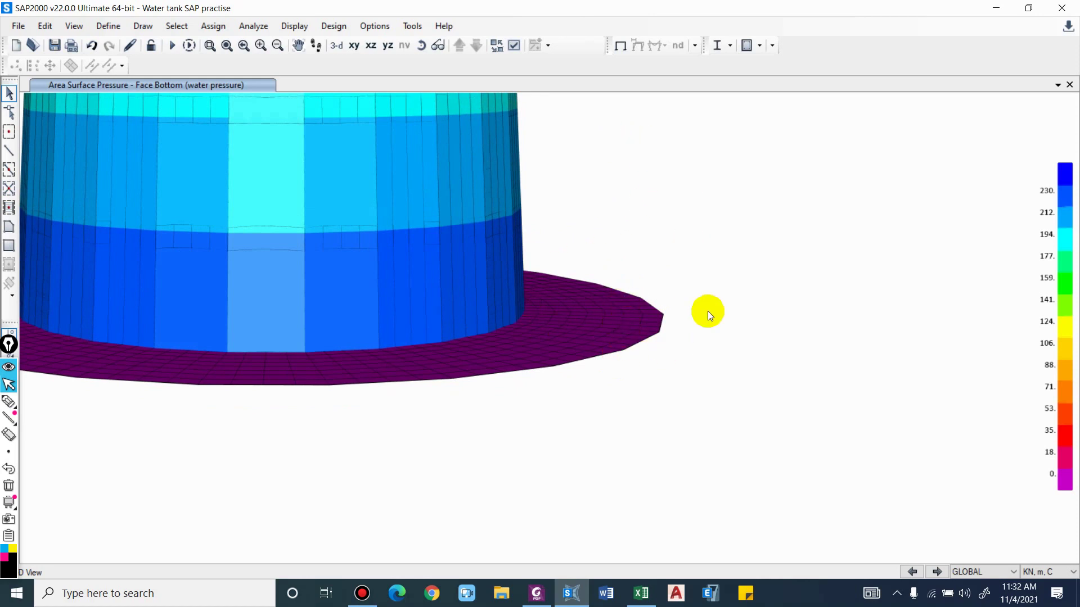
pyautogui.keyDown('shift'); pyautogui.moveTo(420, 327); pyautogui.dragTo(354, 309, button='middle'); pyautogui.keyUp('shift')
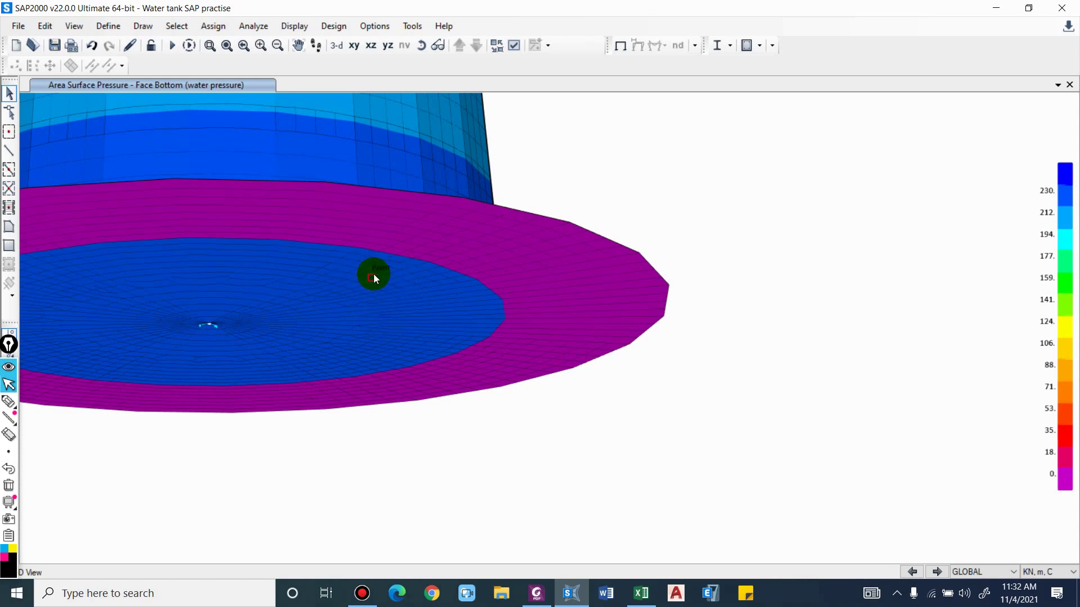
pyautogui.moveTo(370, 194); pyautogui.dragTo(646, 370, button='middle')
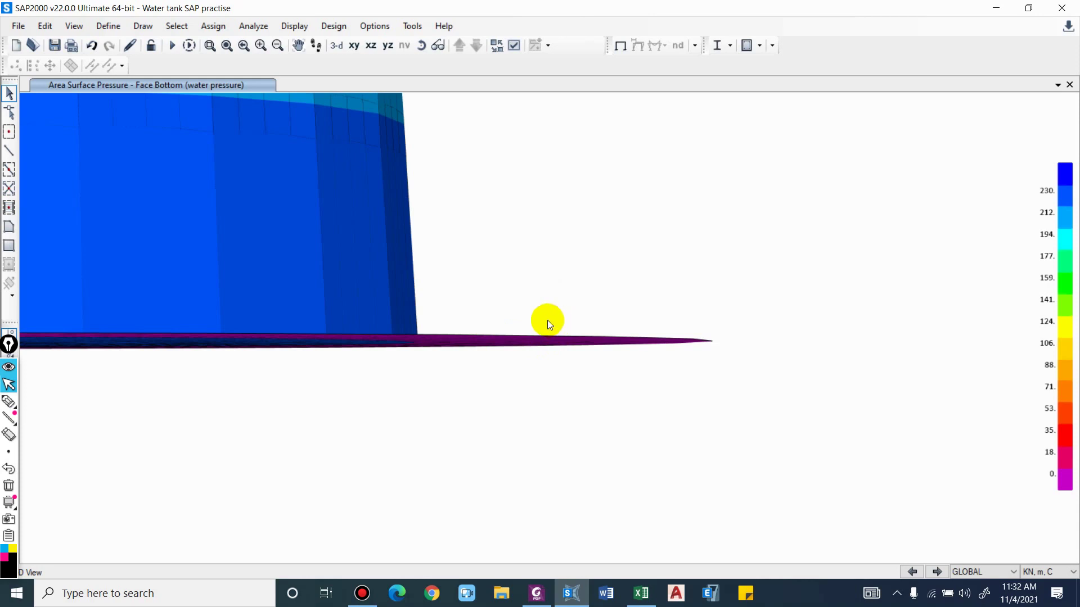
pyautogui.keyDown('shift'); pyautogui.moveTo(548, 319); pyautogui.dragTo(577, 400, button='middle'); pyautogui.keyUp('shift')
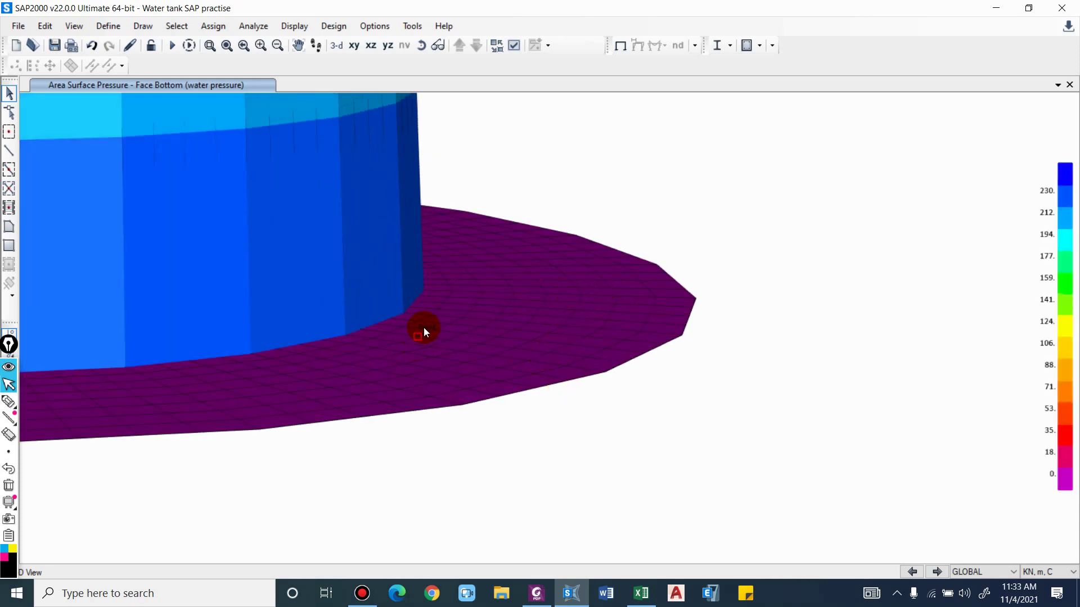
pyautogui.click(555, 384)
pyautogui.keyDown('shift'); pyautogui.moveTo(525, 369); pyautogui.dragTo(484, 332, button='middle'); pyautogui.keyUp('shift')
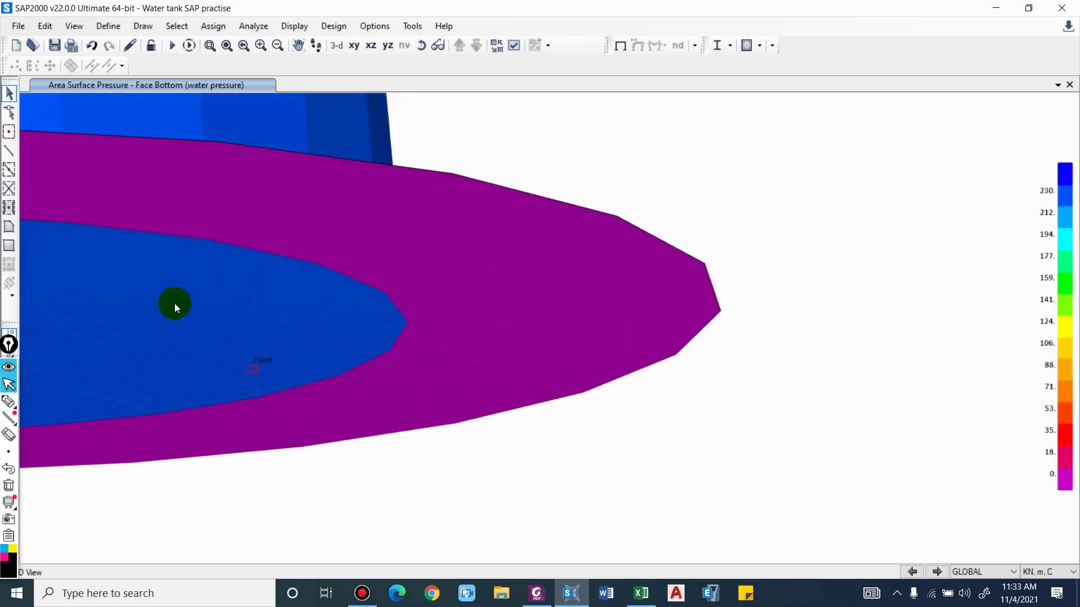
pyautogui.moveTo(369, 294); pyautogui.dragTo(669, 303, button='middle')
pyautogui.scroll(-3, 286, 309)
pyautogui.keyDown('shift'); pyautogui.moveTo(349, 308); pyautogui.dragTo(437, 396, button='middle'); pyautogui.keyUp('shift')
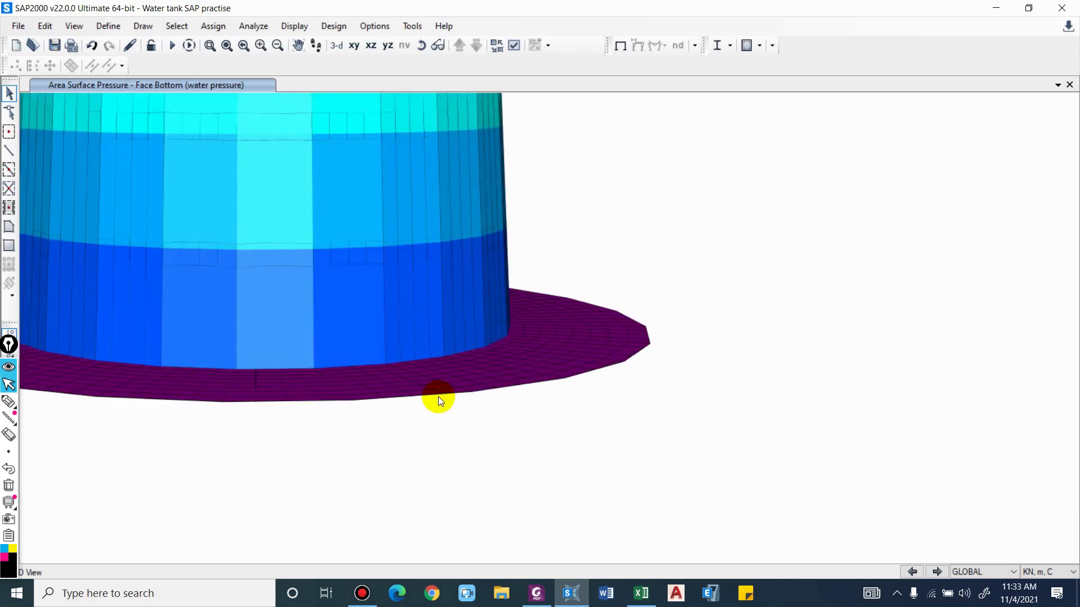
pyautogui.scroll(3, 643, 318)
pyautogui.keyDown('shift'); pyautogui.moveTo(582, 339); pyautogui.dragTo(554, 298, button='middle'); pyautogui.keyUp('shift')
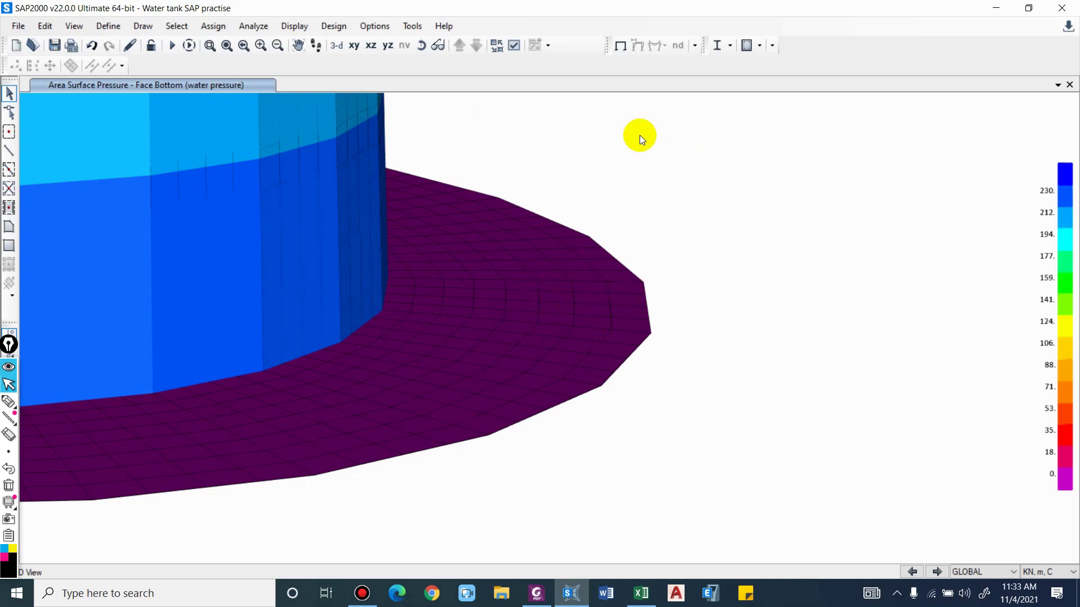
# Assign a uniform load of 7.1*9.81*.85 kN/m² in the global Gravity direction to the Base slab 1.4 areas for the Uplift pattern, replacing existing loads
pyautogui.click(460, 208)
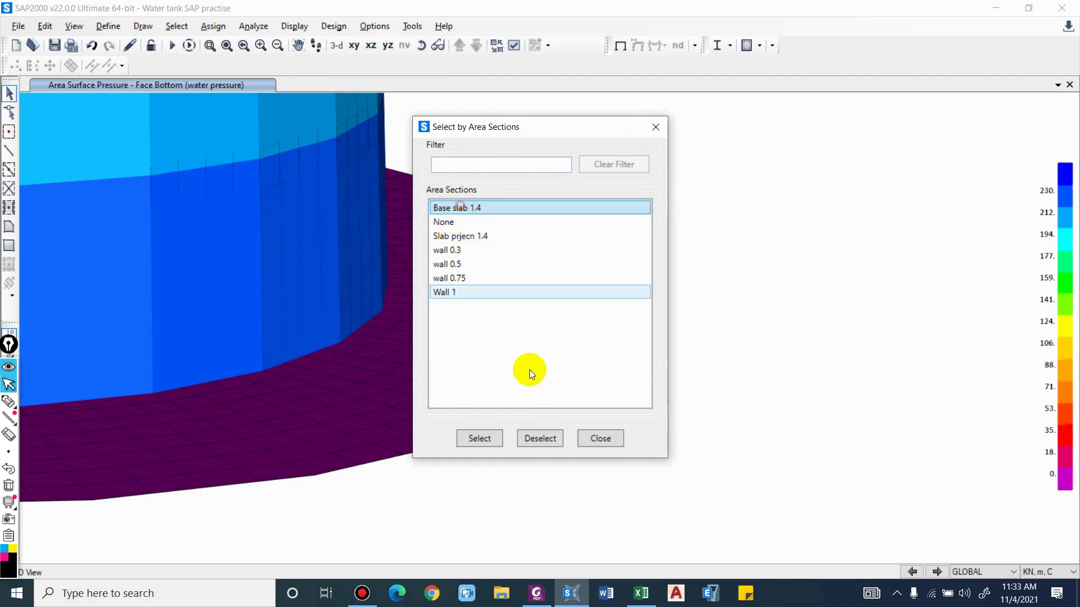
pyautogui.click(485, 436)
pyautogui.click(612, 438)
pyautogui.click(212, 27)
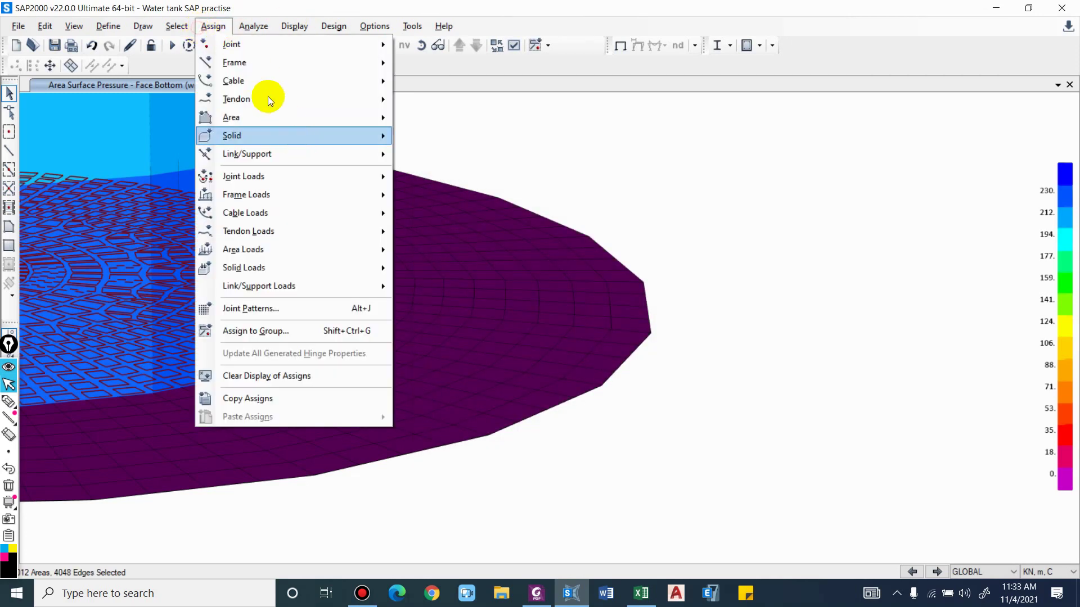
pyautogui.moveTo(263, 248)
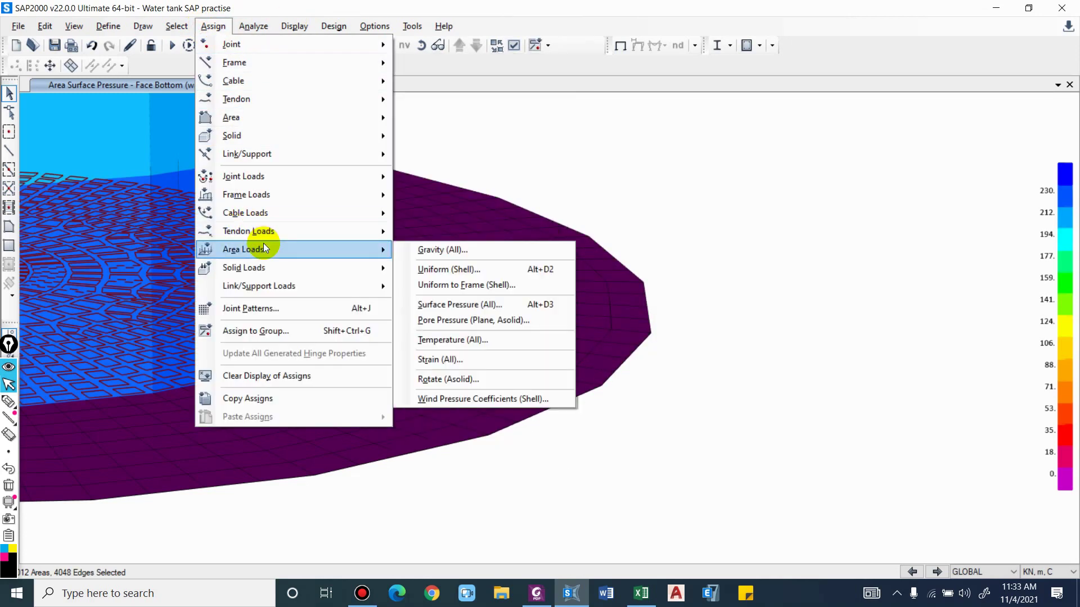
pyautogui.click(524, 265)
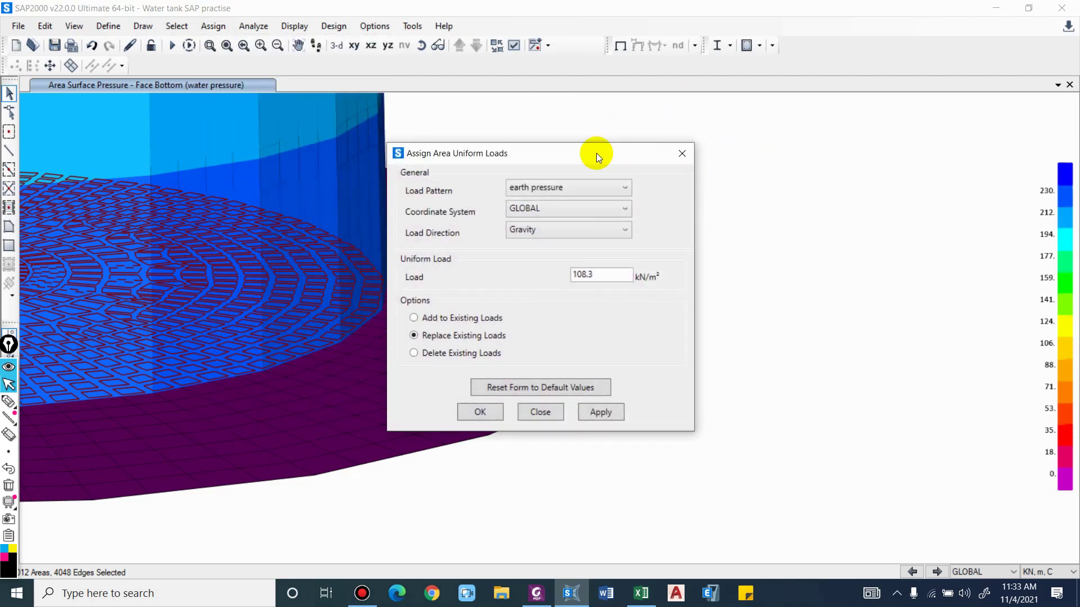
pyautogui.moveTo(596, 153); pyautogui.dragTo(865, 107)
pyautogui.doubleClick(871, 229)
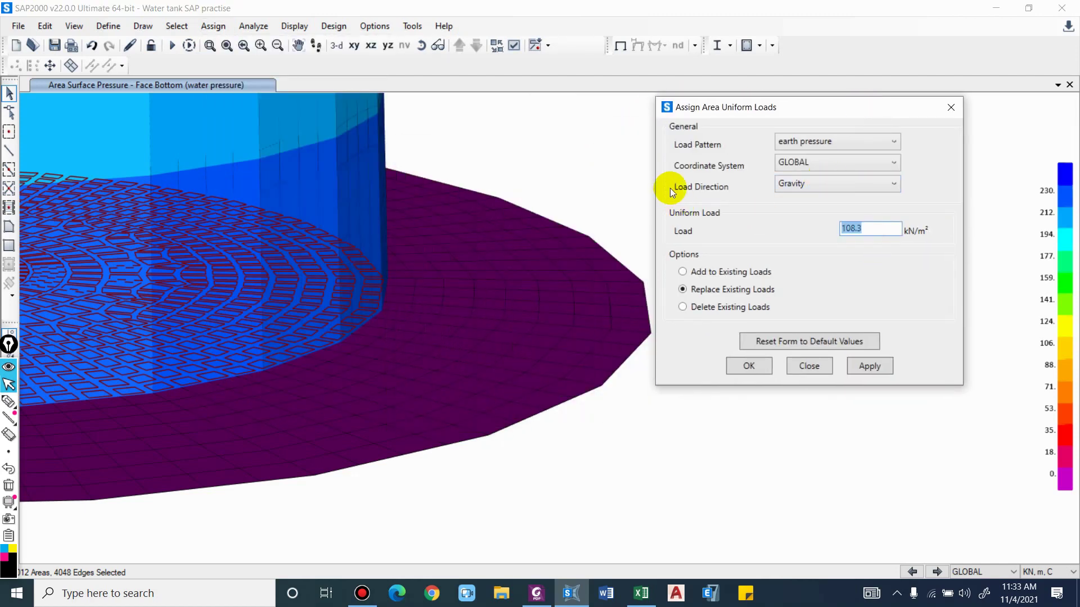
pyautogui.write('7.1*9.81')
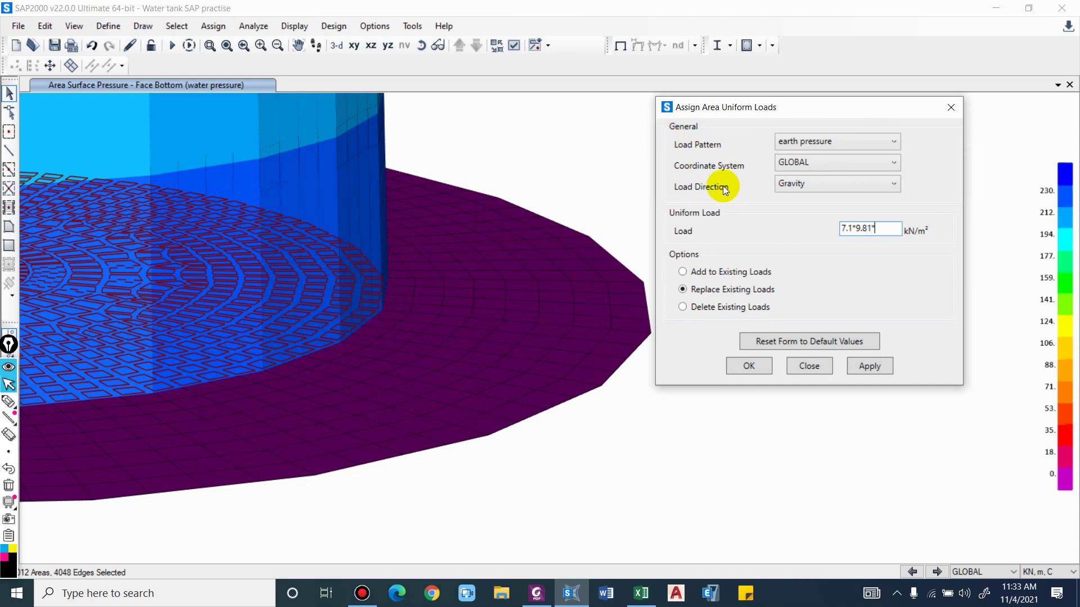
pyautogui.write('*.85')
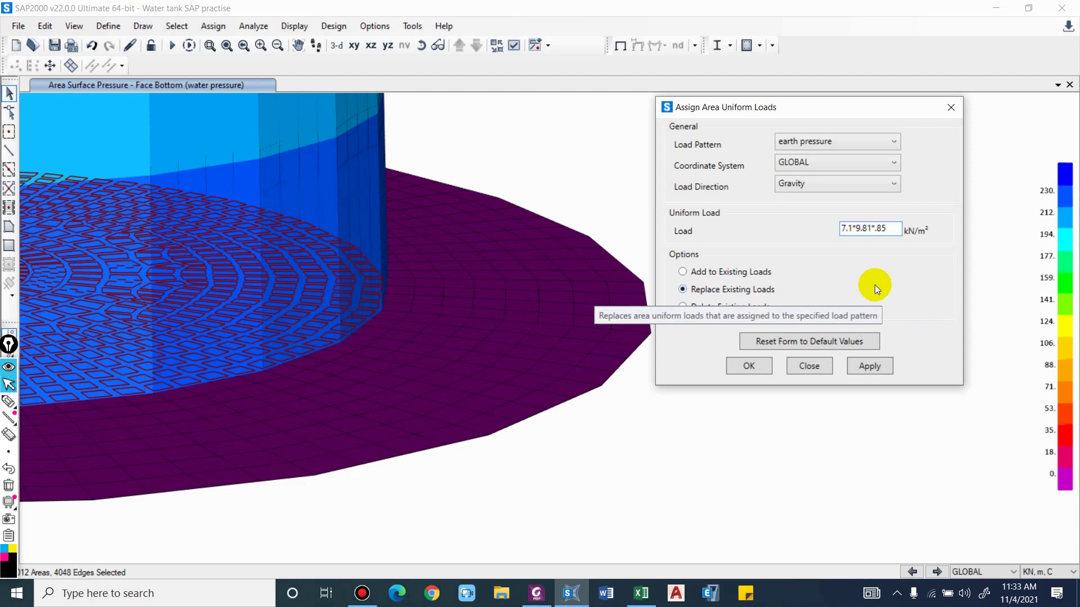
pyautogui.click(835, 141)
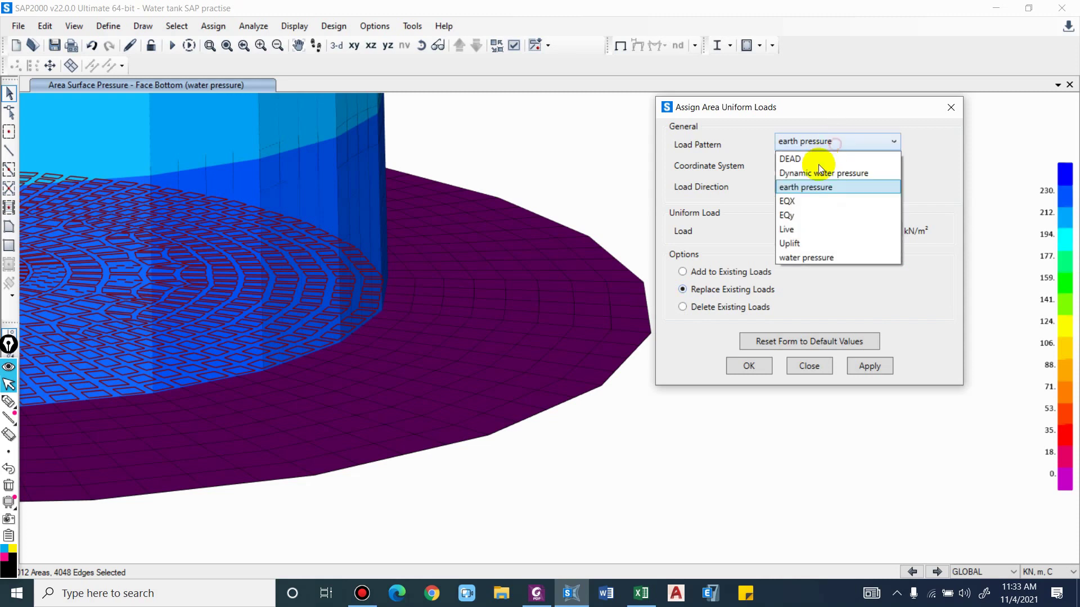
pyautogui.click(802, 243)
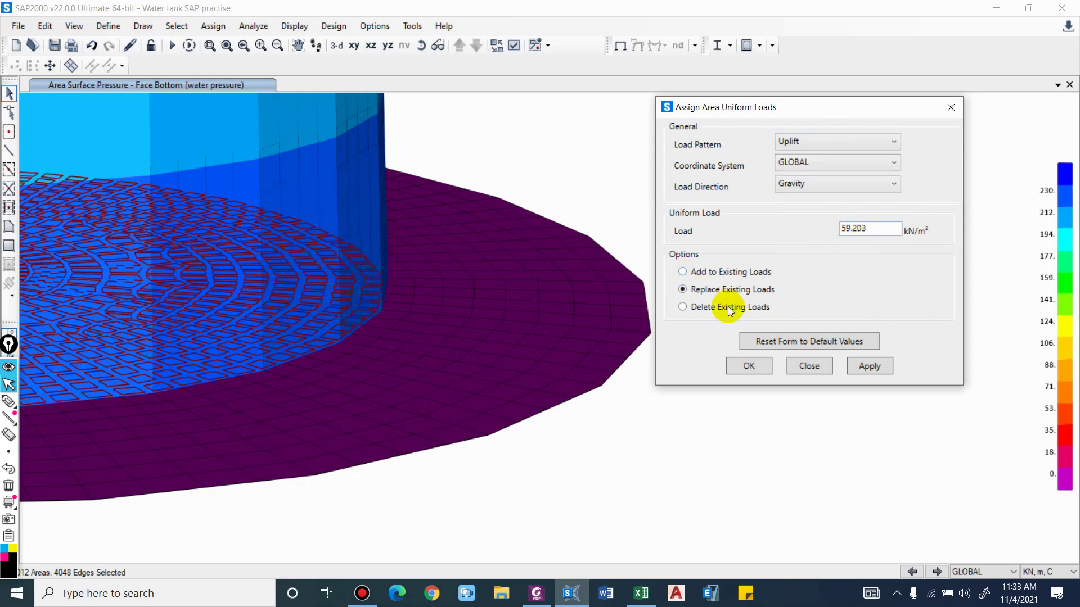
pyautogui.click(880, 374)
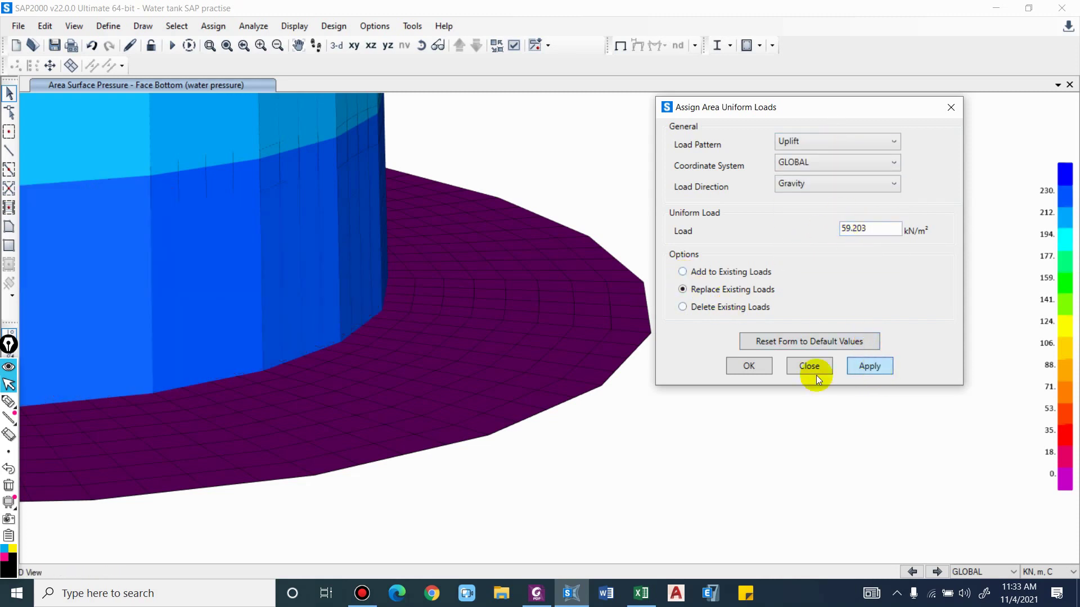
pyautogui.click(748, 369)
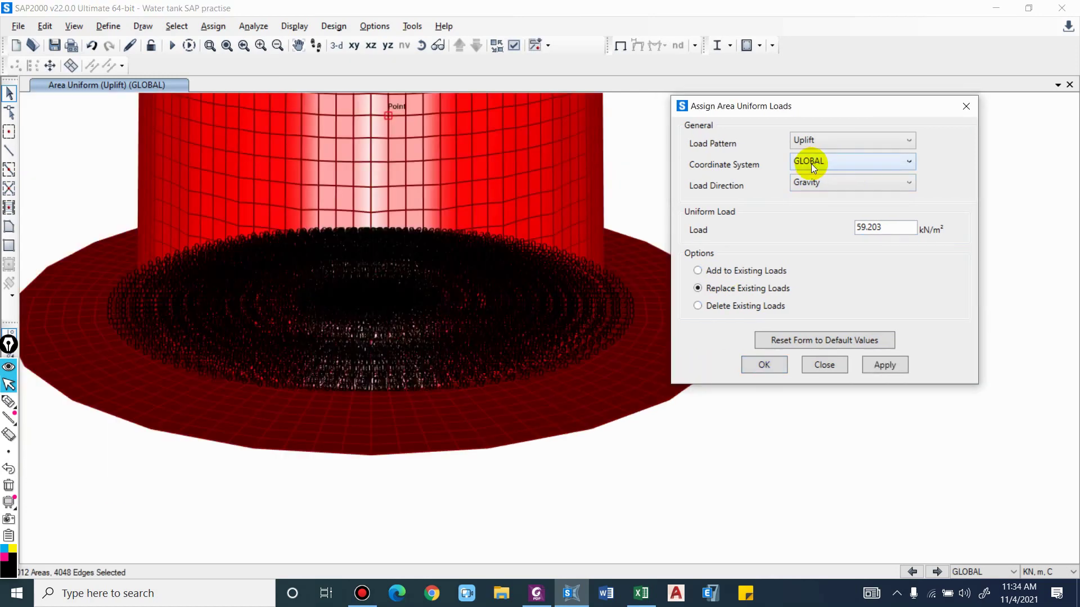
# Apply the Uplift uniform load to the selected base slab areas and finish the load assignment
pyautogui.click(856, 224)
pyautogui.click(885, 365)
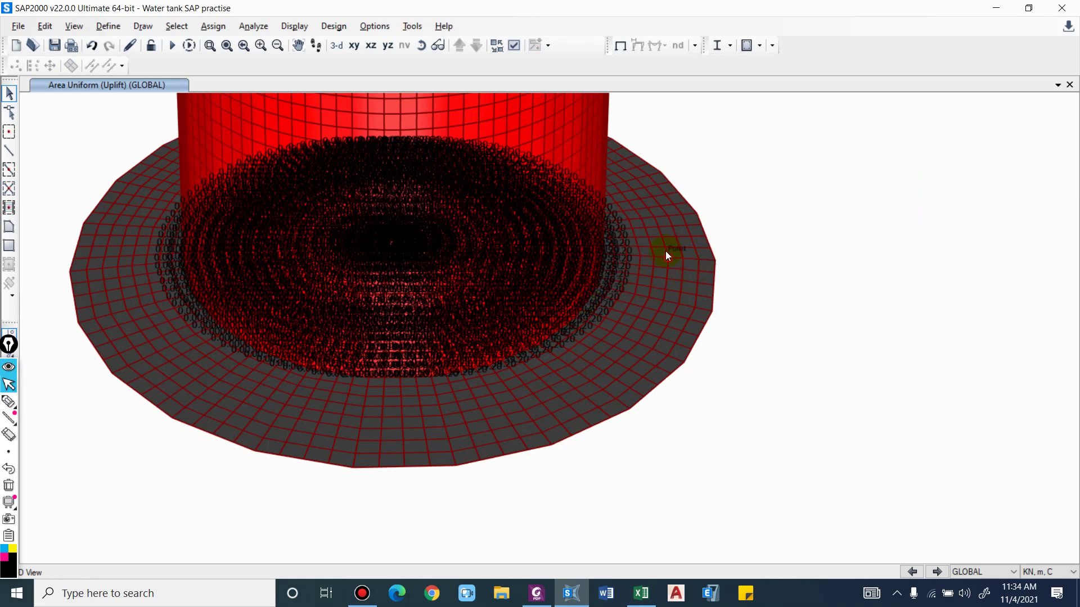
pyautogui.click(103, 31)
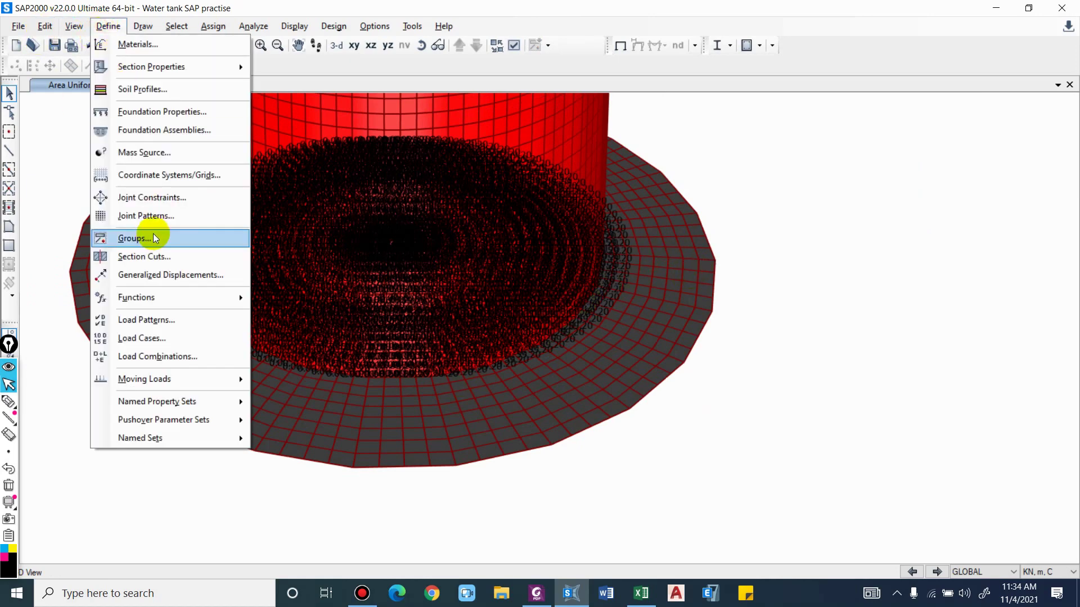
pyautogui.click(178, 356)
pyautogui.press('Escape')
# Try Specified Load Patterns as the source for MSSSRC1, and restore Element Self Mass and Additional Mass as its only source
pyautogui.click(107, 26)
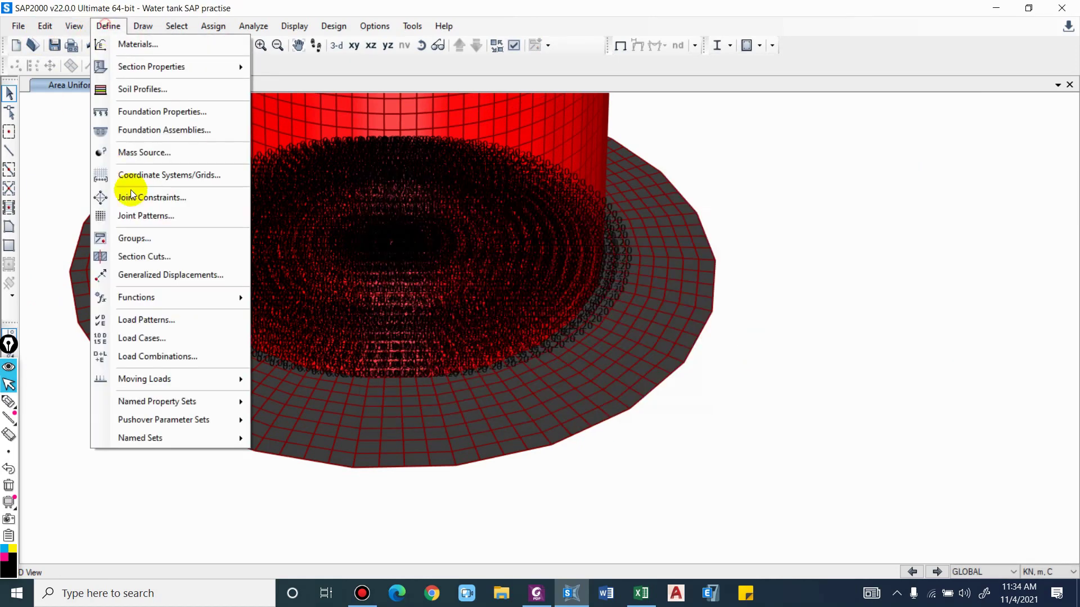
pyautogui.click(145, 149)
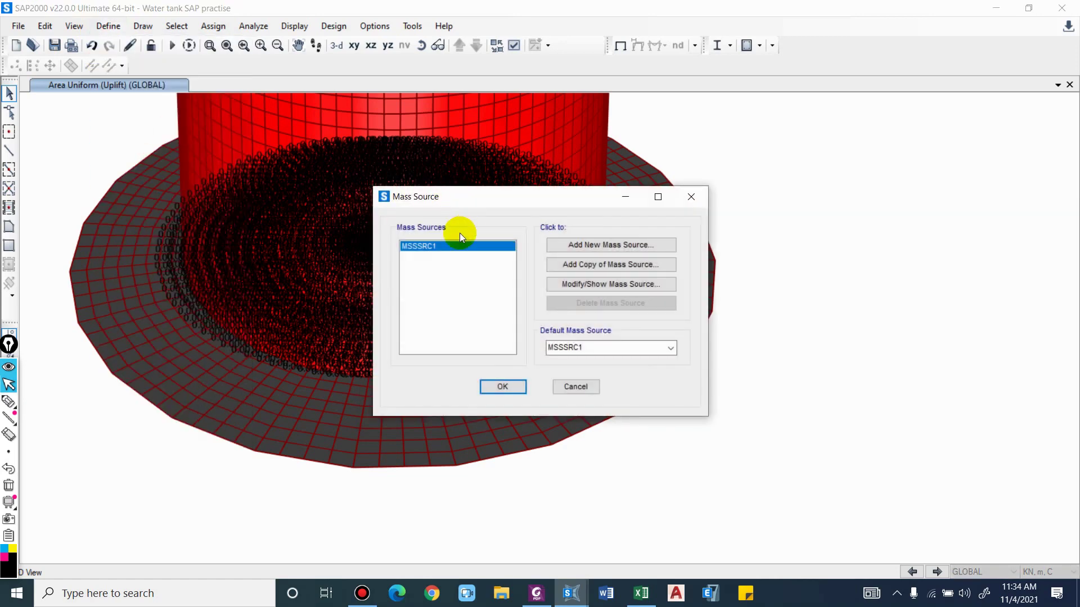
pyautogui.click(619, 284)
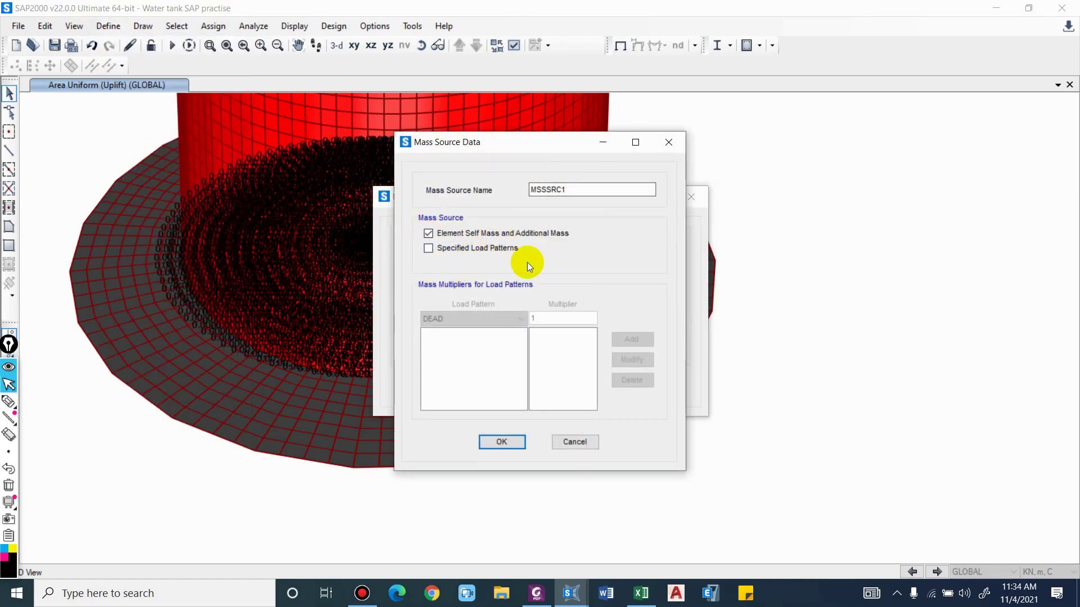
pyautogui.click(488, 248)
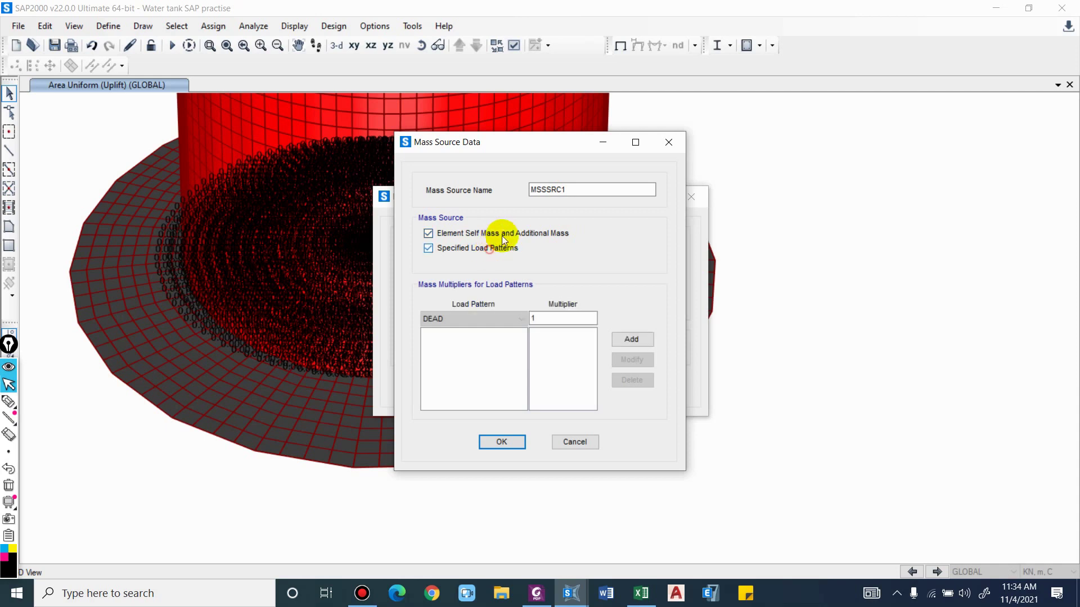
pyautogui.click(498, 233)
pyautogui.click(477, 318)
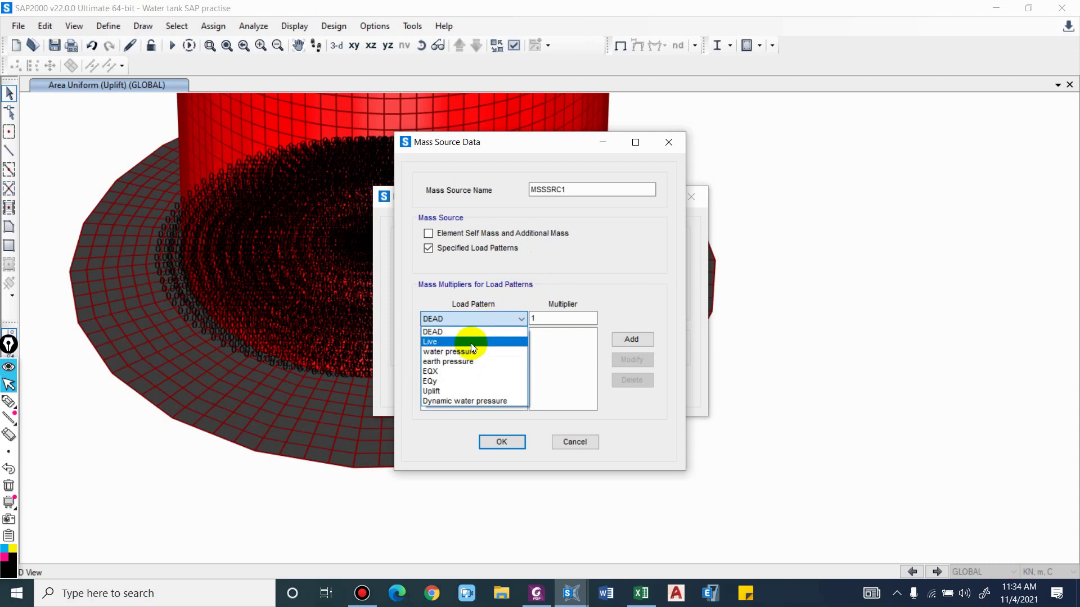
pyautogui.click(497, 304)
pyautogui.click(479, 232)
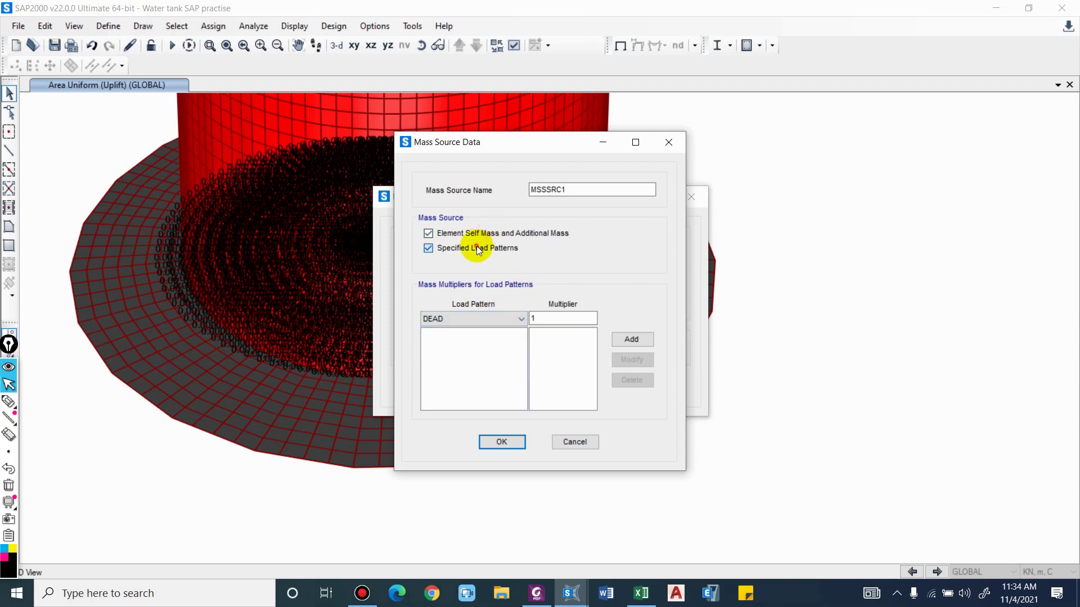
pyautogui.click(489, 248)
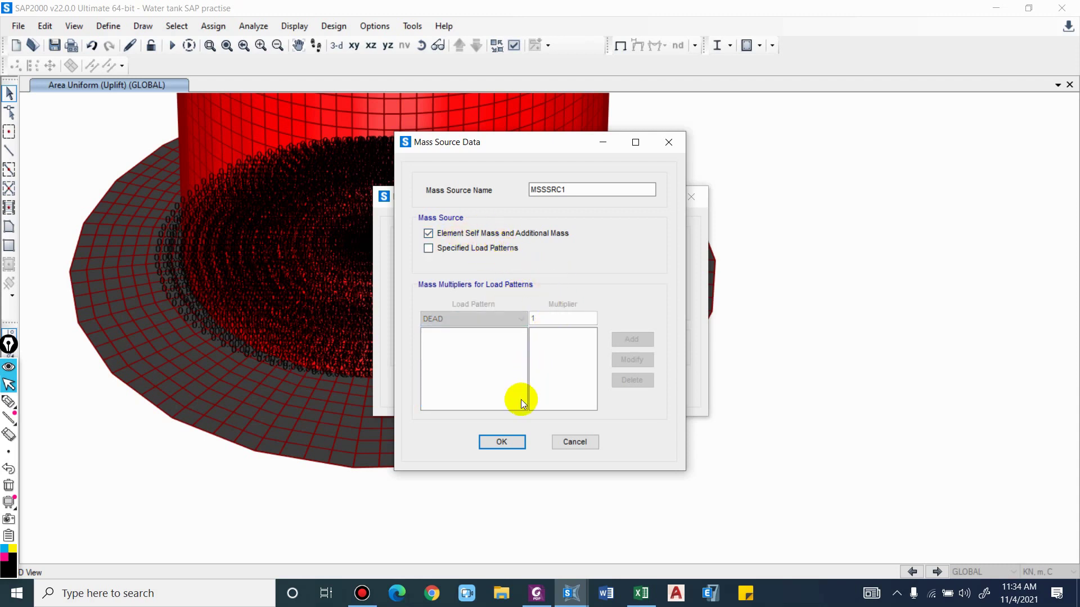
pyautogui.click(501, 442)
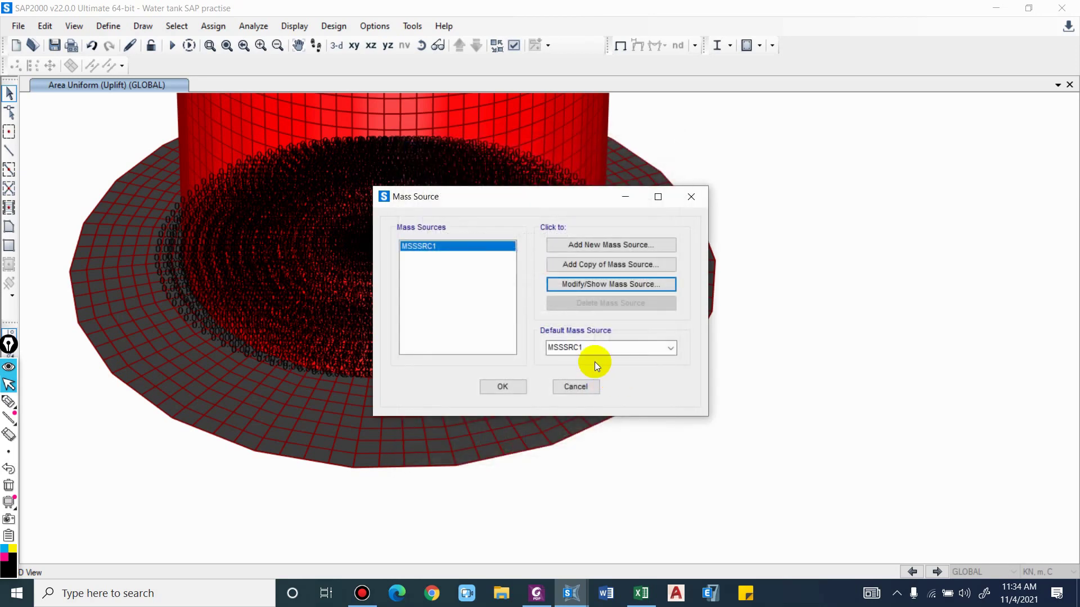
pyautogui.click(506, 387)
# Create a new load combination named "Empty 1.5(DL + LL)"
pyautogui.click(119, 29)
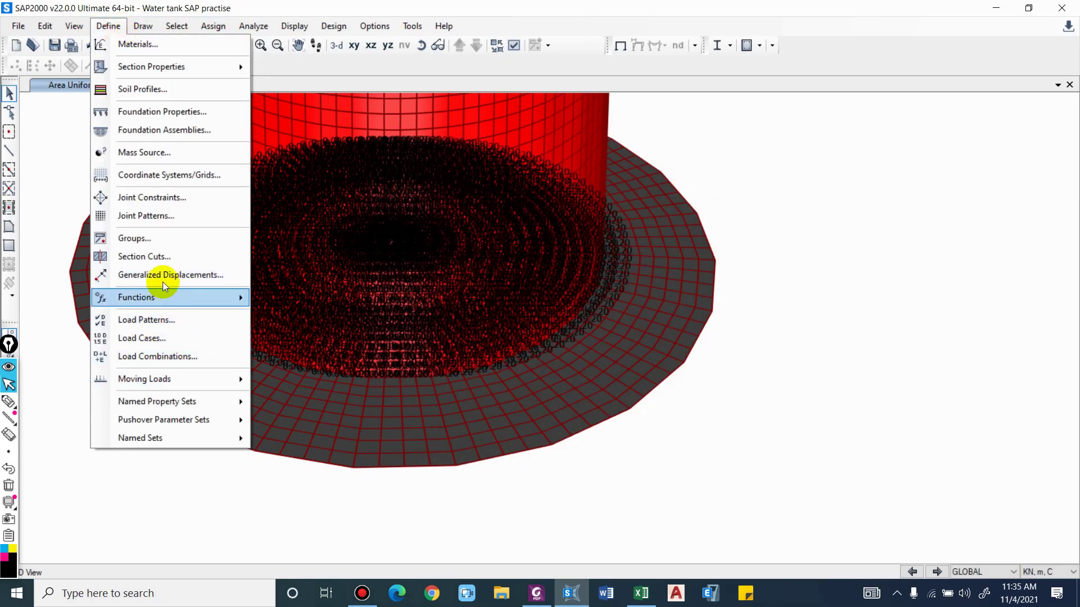
pyautogui.click(204, 358)
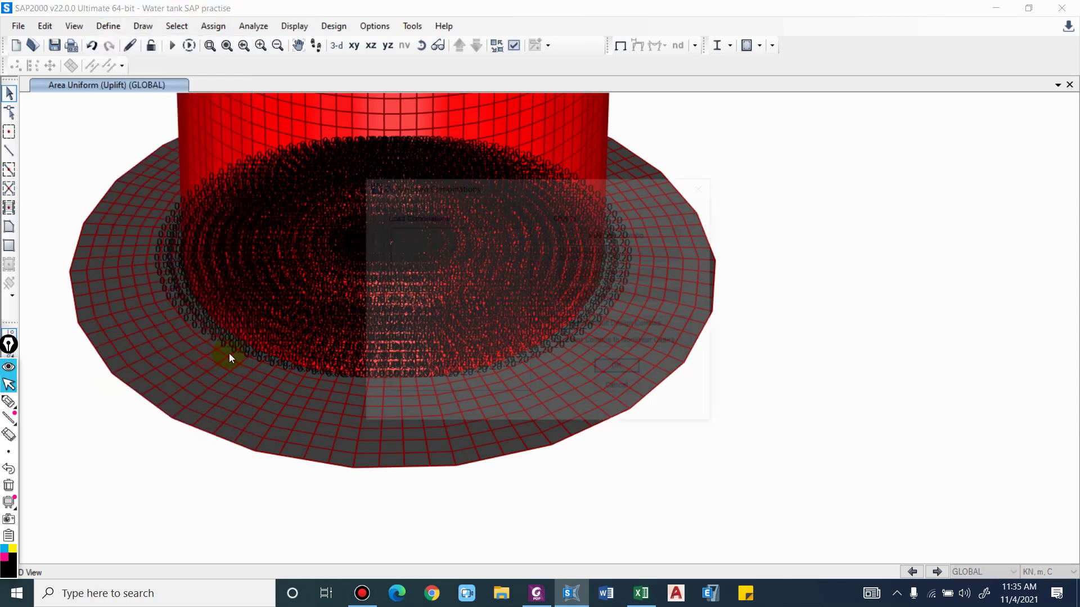
pyautogui.click(602, 232)
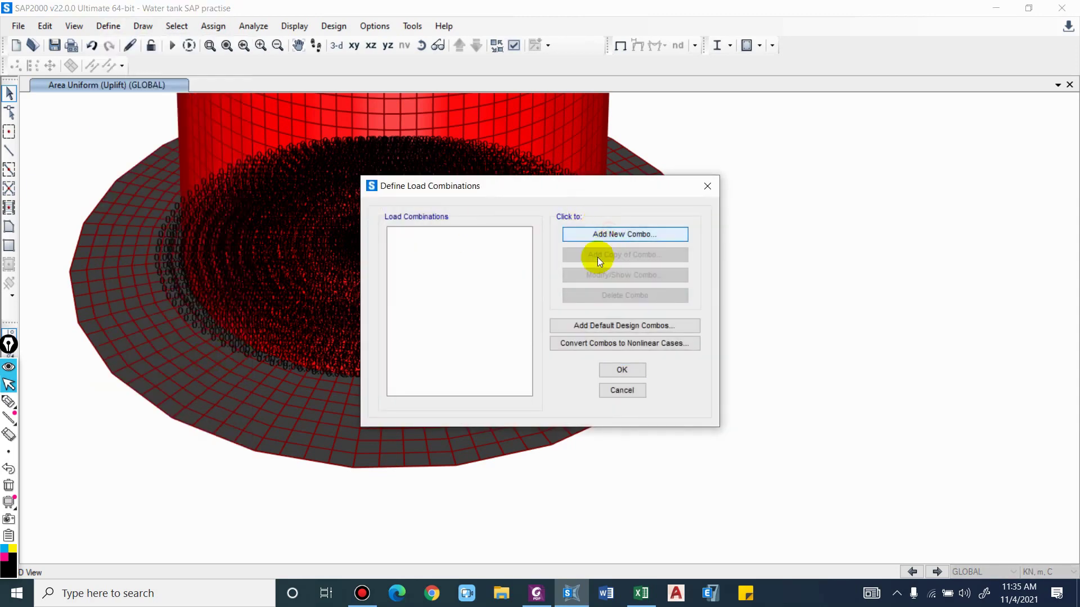
pyautogui.click(610, 235)
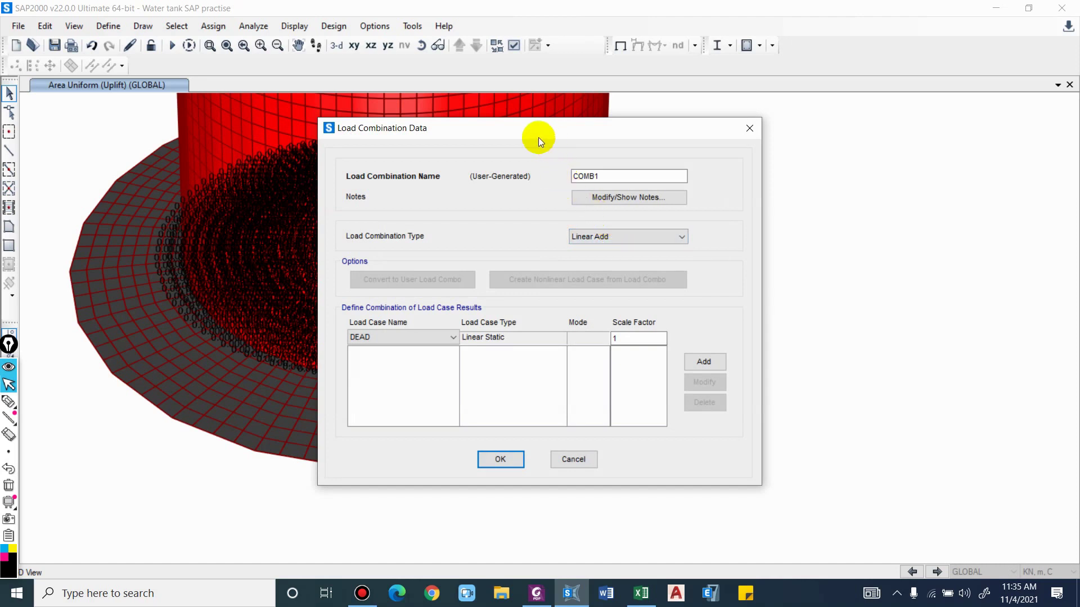
pyautogui.moveTo(538, 138); pyautogui.dragTo(706, 129)
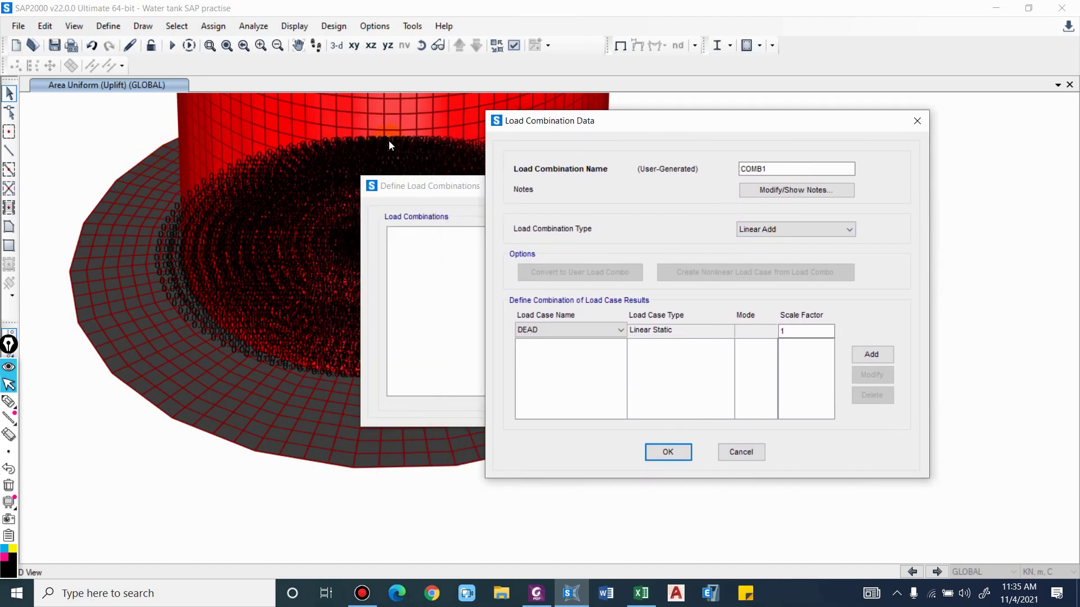
pyautogui.doubleClick(756, 169)
pyautogui.write('Empty 1.5(DL + LL)')
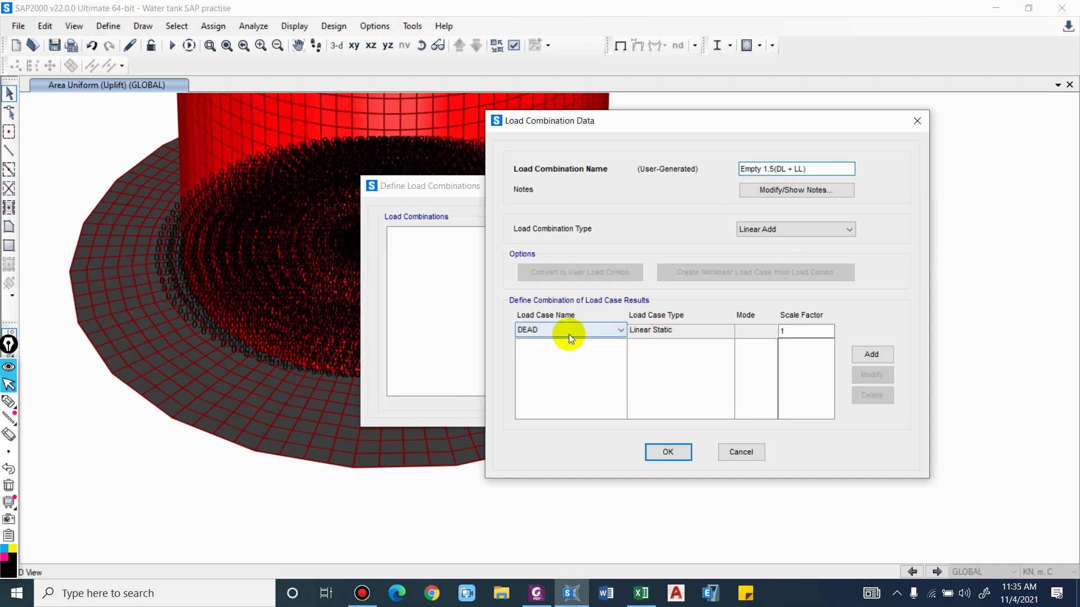
# Add the DEAD and earth pressure load cases to the combination with a scale factor of 1.5
pyautogui.doubleClick(792, 332)
pyautogui.write('1.5')
pyautogui.click(882, 353)
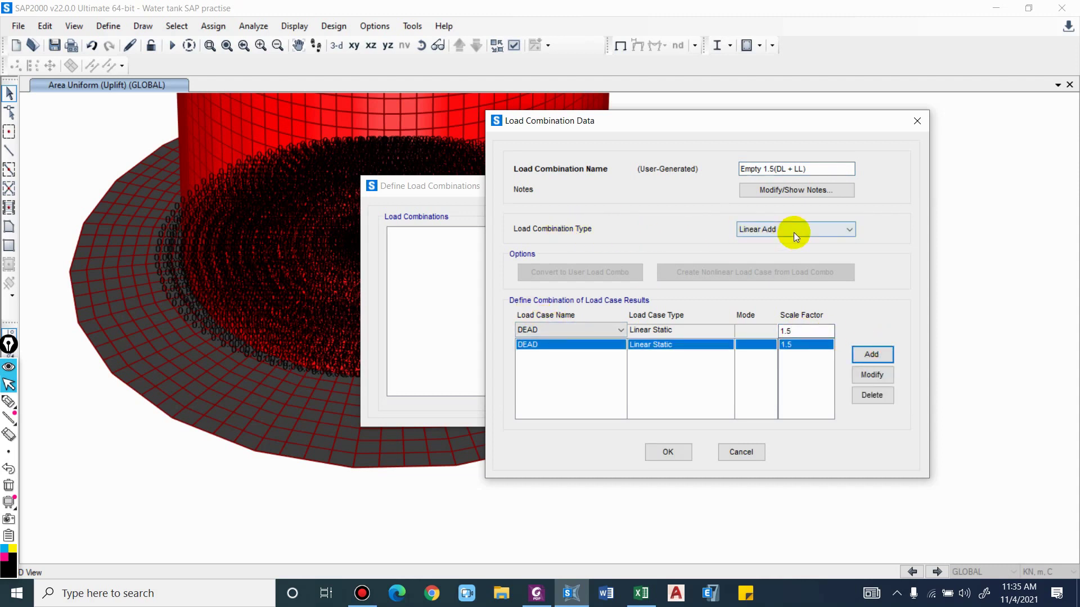
pyautogui.click(557, 330)
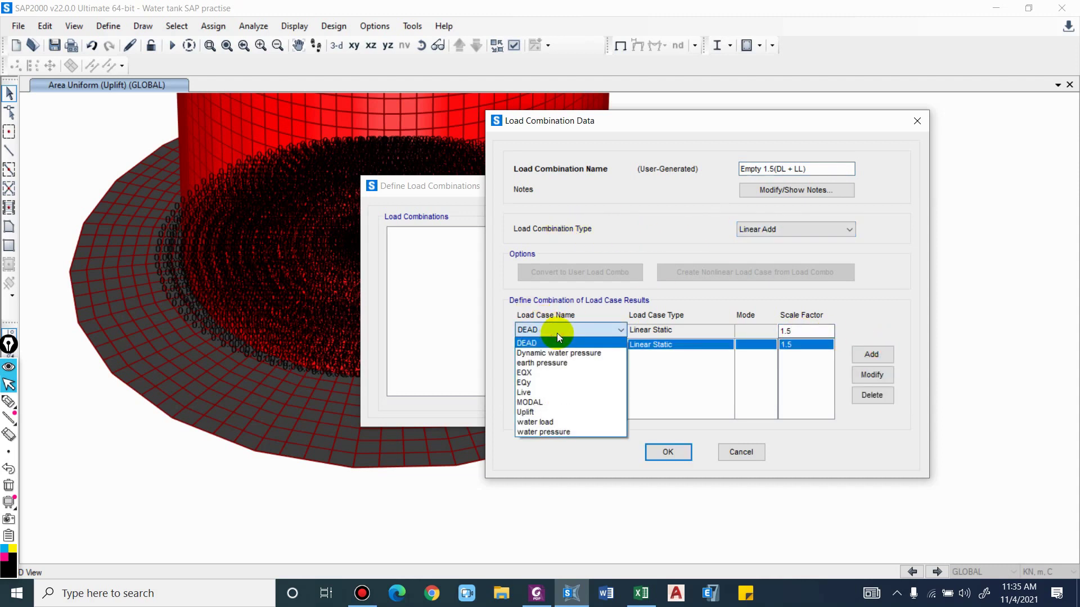
pyautogui.click(548, 363)
pyautogui.click(860, 356)
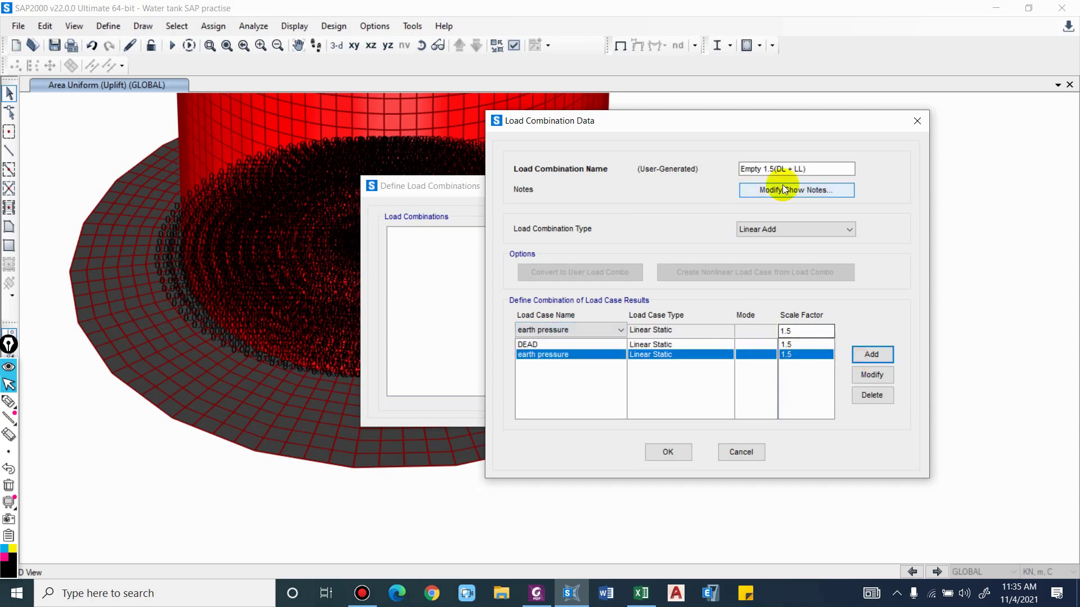
# Add the Live and Uplift load cases to the combination with a scale factor of 1.5
pyautogui.click(583, 324)
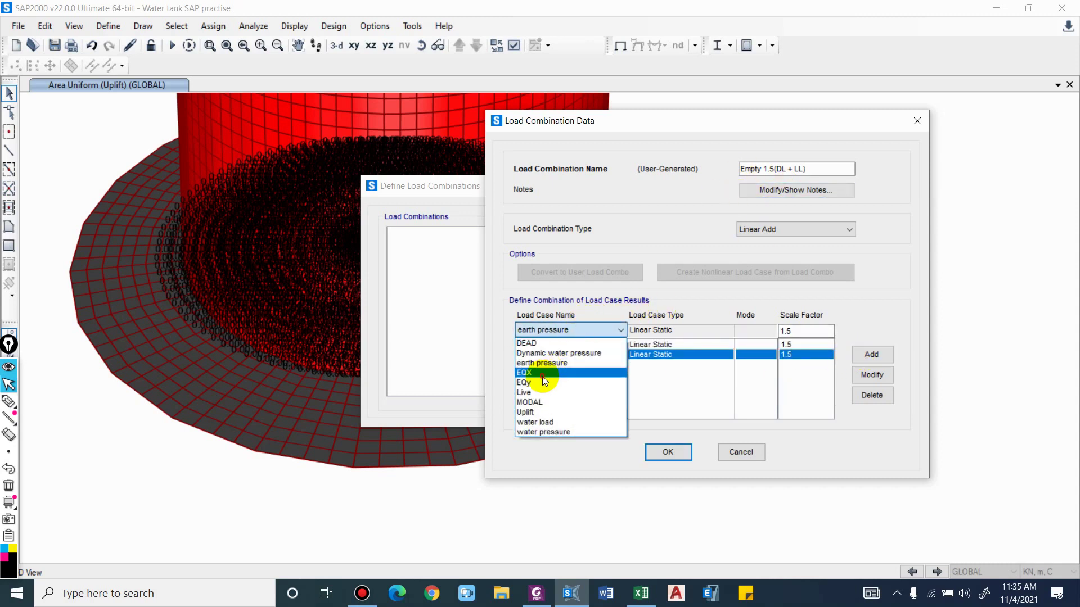
pyautogui.click(539, 392)
pyautogui.click(869, 357)
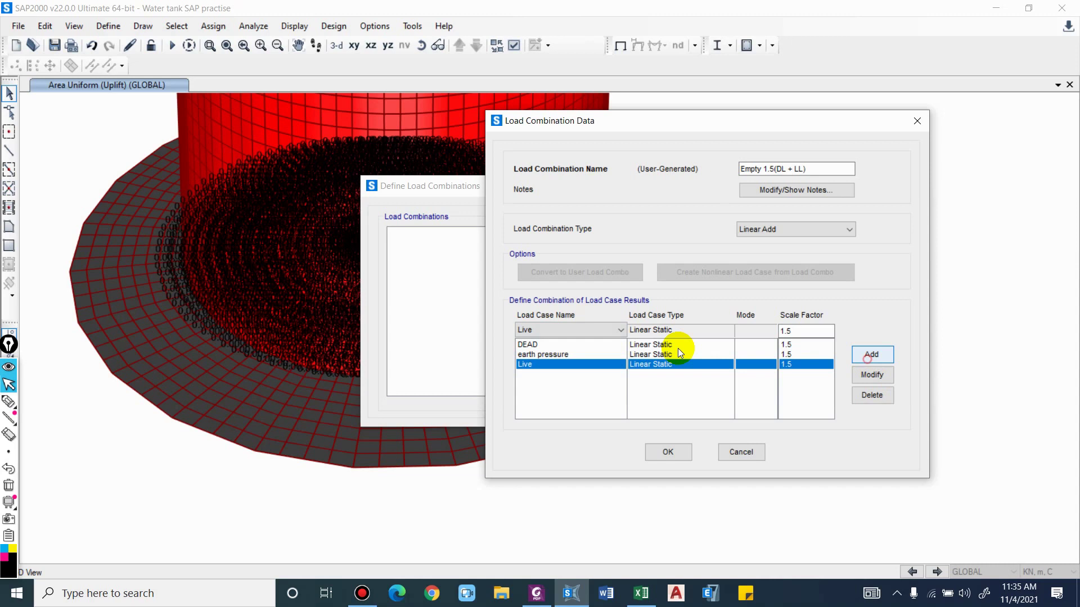
pyautogui.click(574, 331)
pyautogui.click(532, 412)
pyautogui.click(868, 356)
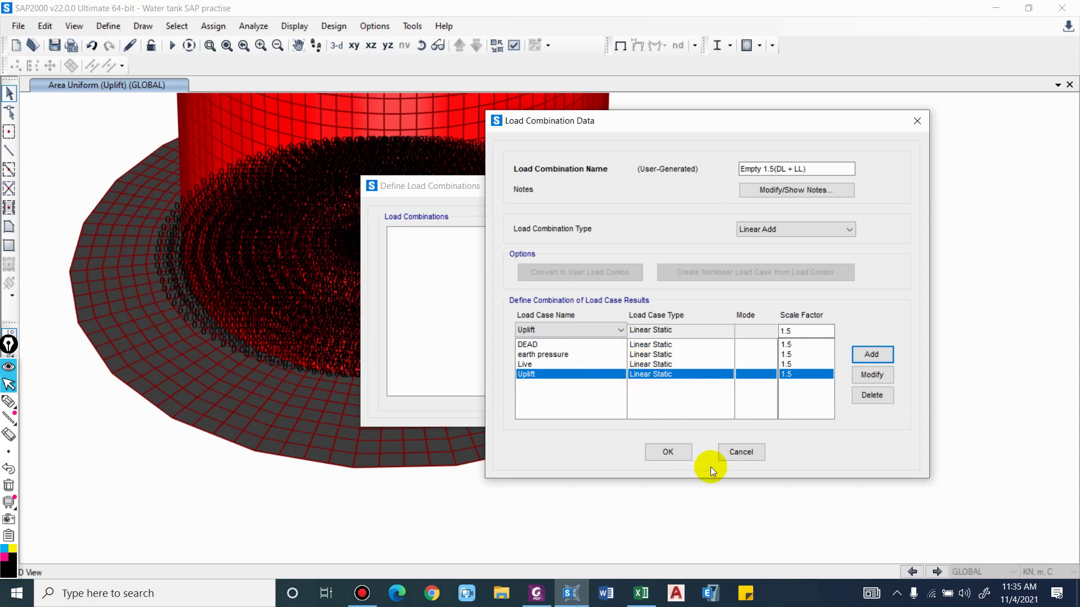
# Copy the full name of the Empty 1.5(DL + LL) combination for reuse and save the combination
pyautogui.moveTo(821, 169); pyautogui.dragTo(573, 145)
pyautogui.hotkey('ctrl', 'c')
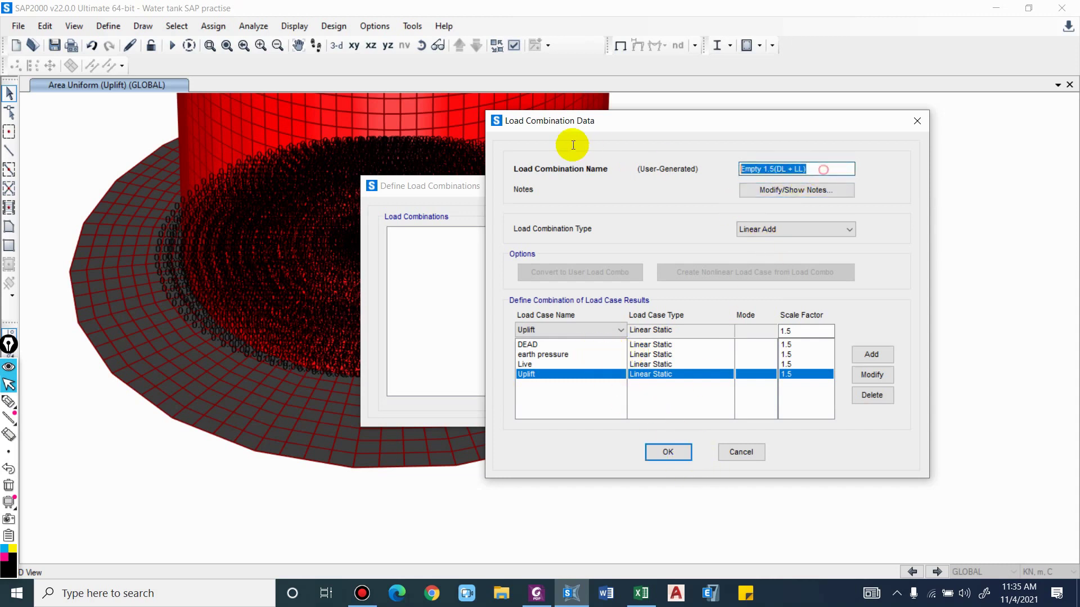
pyautogui.click(677, 452)
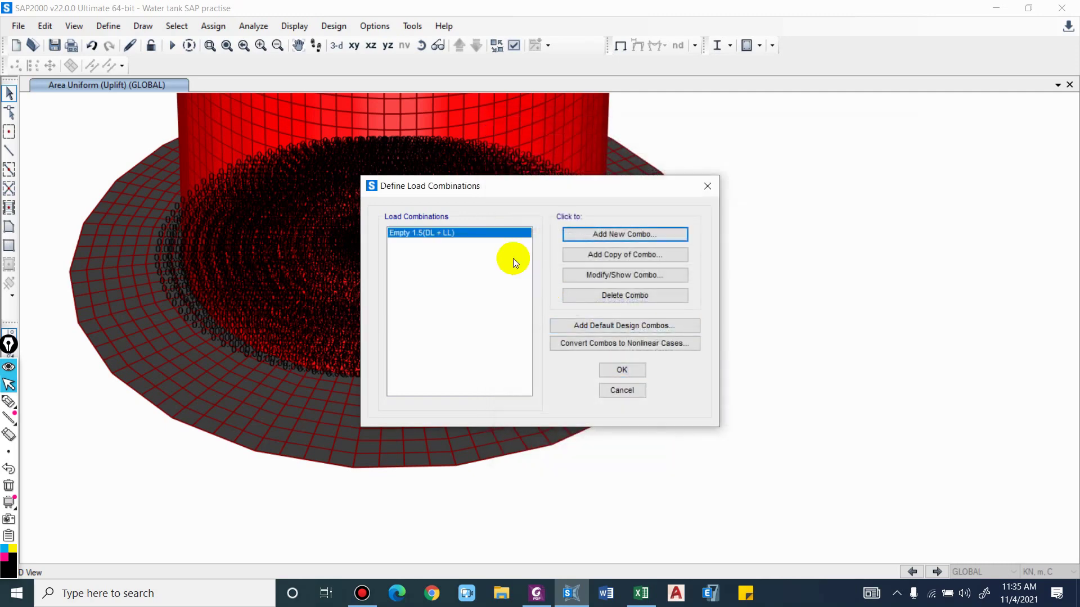
# Duplicate the Empty 1.5(DL + LL) combination and name the copy "Full 1.5(DL + LL)"
pyautogui.click(602, 256)
pyautogui.hotkey('ctrl', 'v')
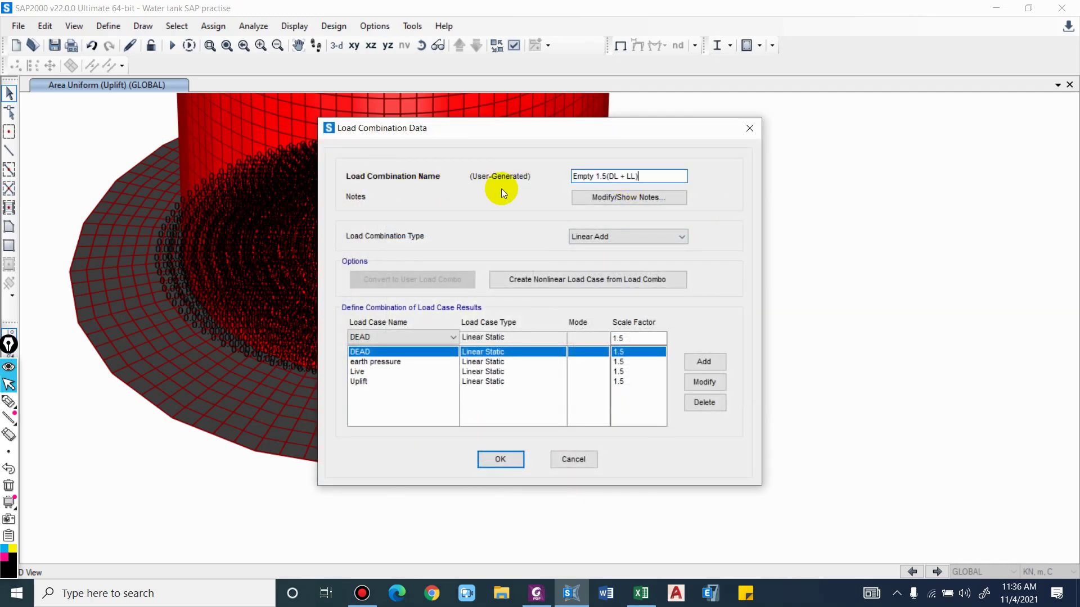
pyautogui.doubleClick(582, 176)
pyautogui.write('Full')
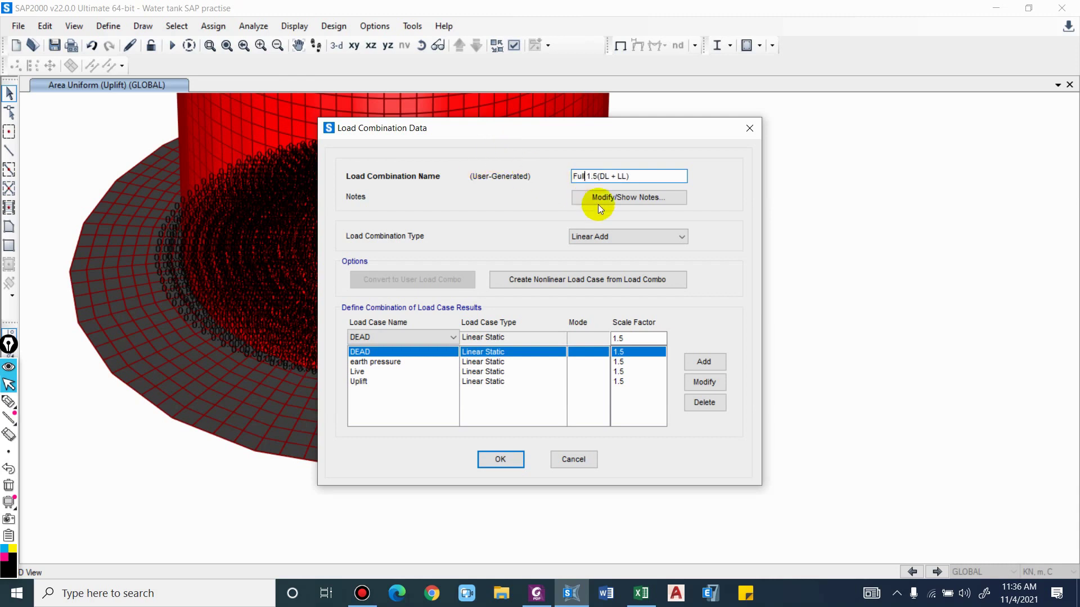
# Add the water pressure load case with a scale factor of 1.5 to the Full combination and save it
pyautogui.click(360, 338)
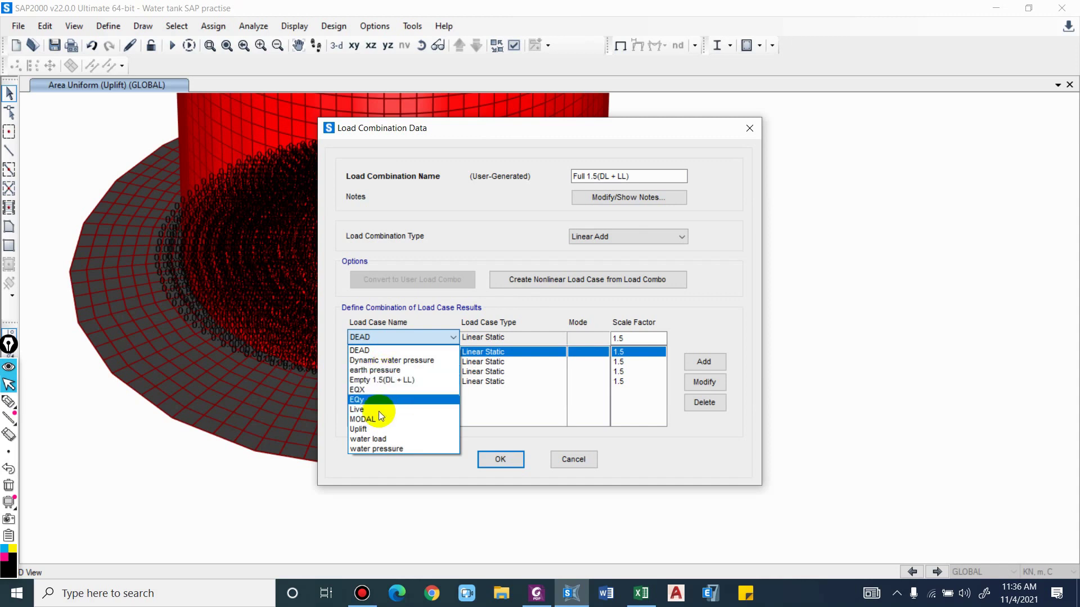
pyautogui.click(373, 447)
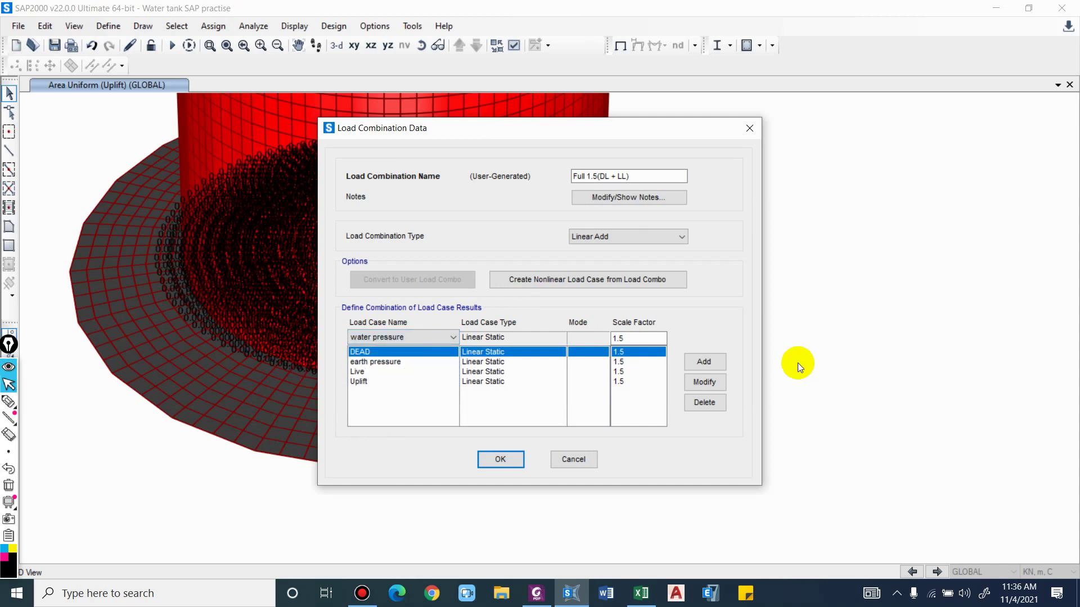
pyautogui.click(704, 362)
pyautogui.click(381, 338)
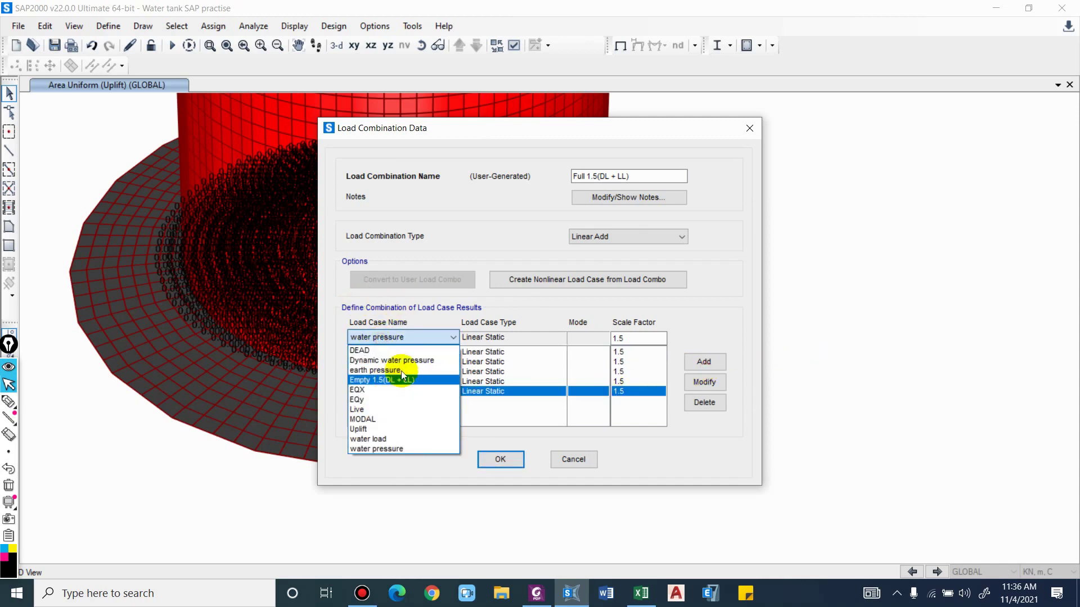
pyautogui.click(535, 306)
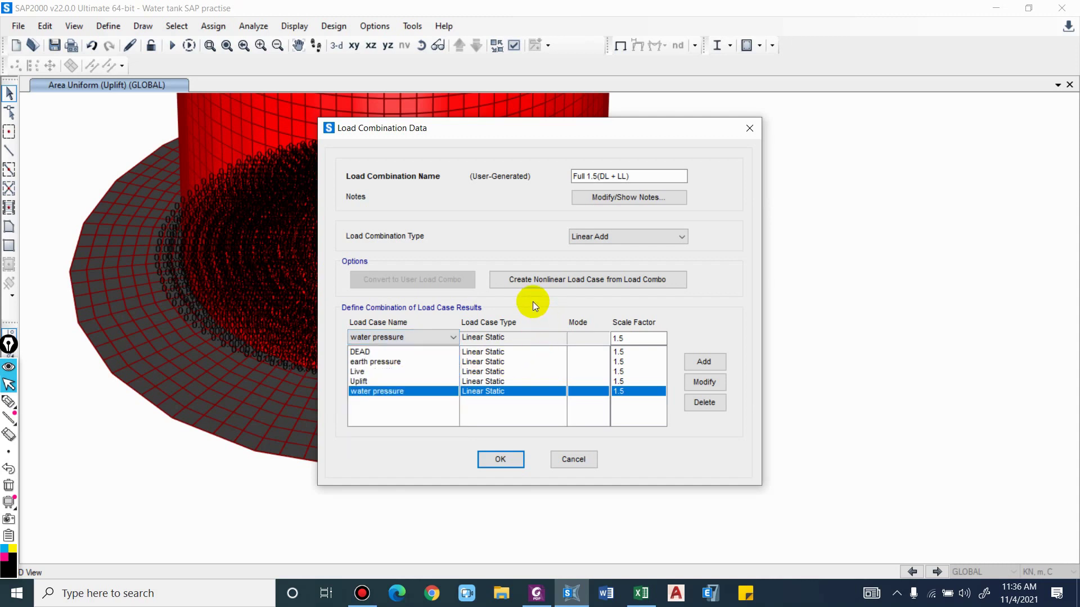
pyautogui.click(501, 459)
# Duplicate the Empty 1.5(DL + LL) combination and name the copy "Empty 1.2(DL + LL + EQx)"
pyautogui.click(437, 233)
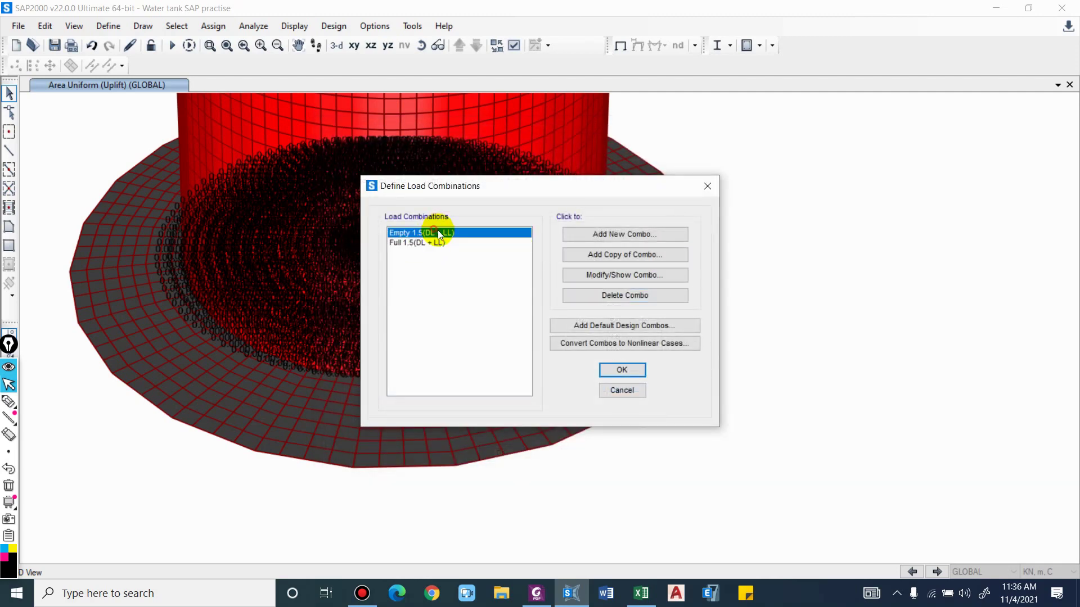
pyautogui.click(617, 254)
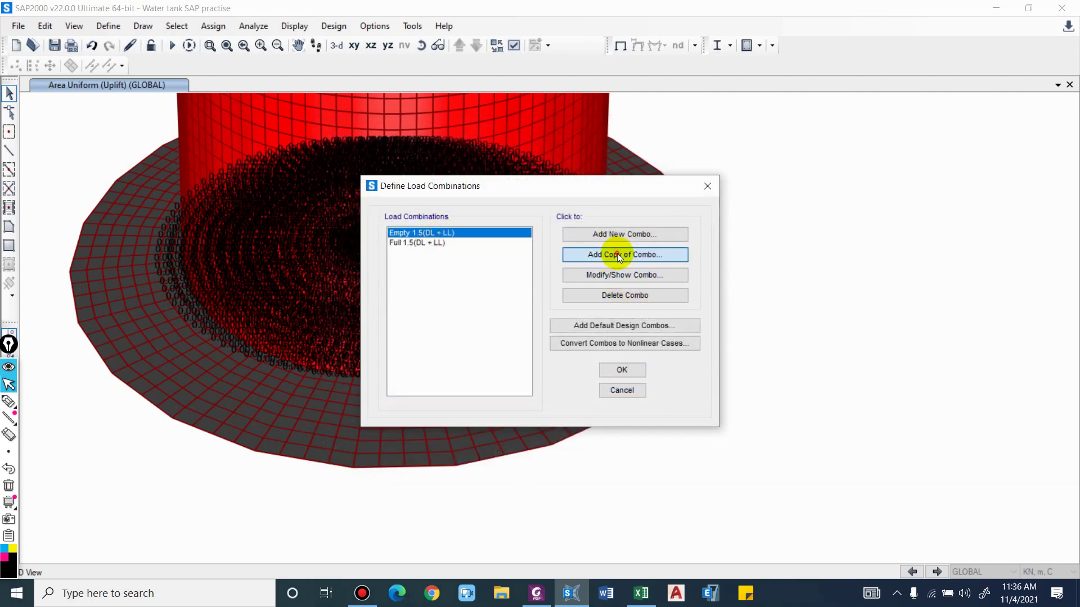
pyautogui.moveTo(603, 175); pyautogui.dragTo(410, 152)
pyautogui.hotkey('ctrl', 'v')
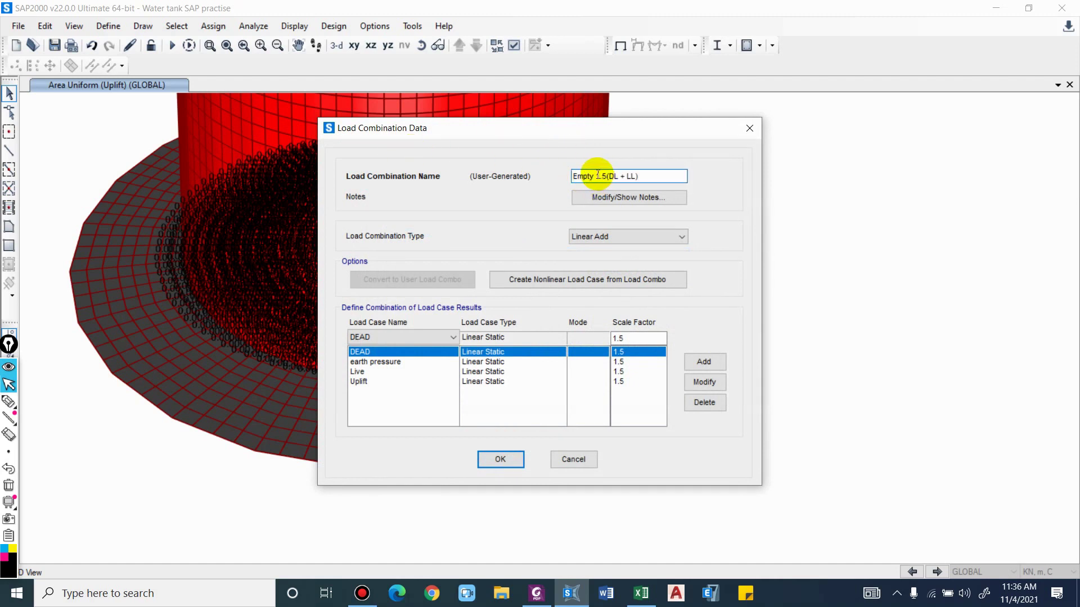
pyautogui.moveTo(597, 176); pyautogui.dragTo(471, 157)
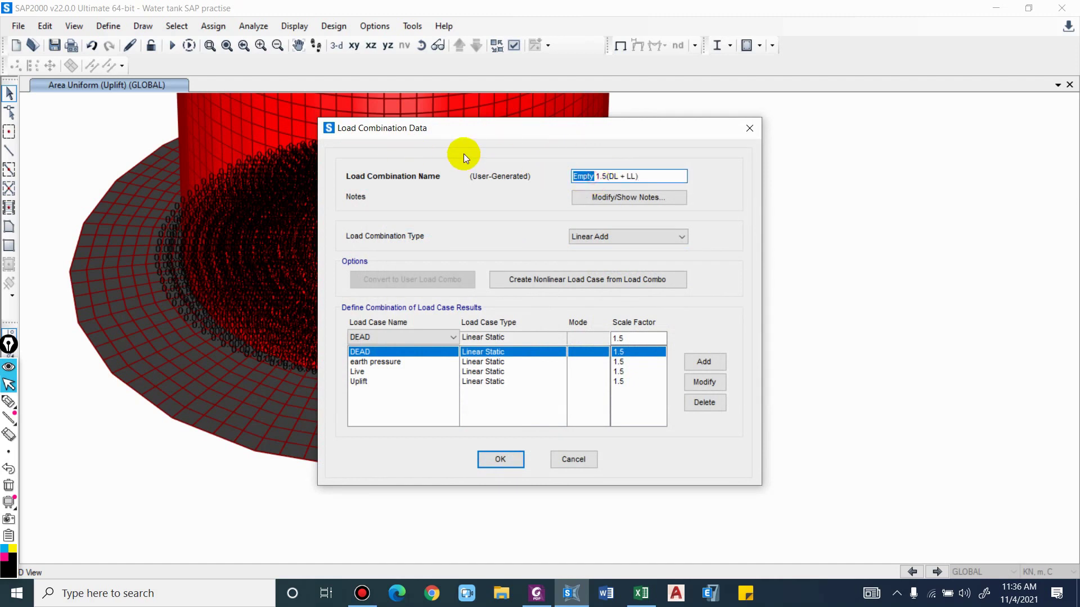
pyautogui.click(605, 176)
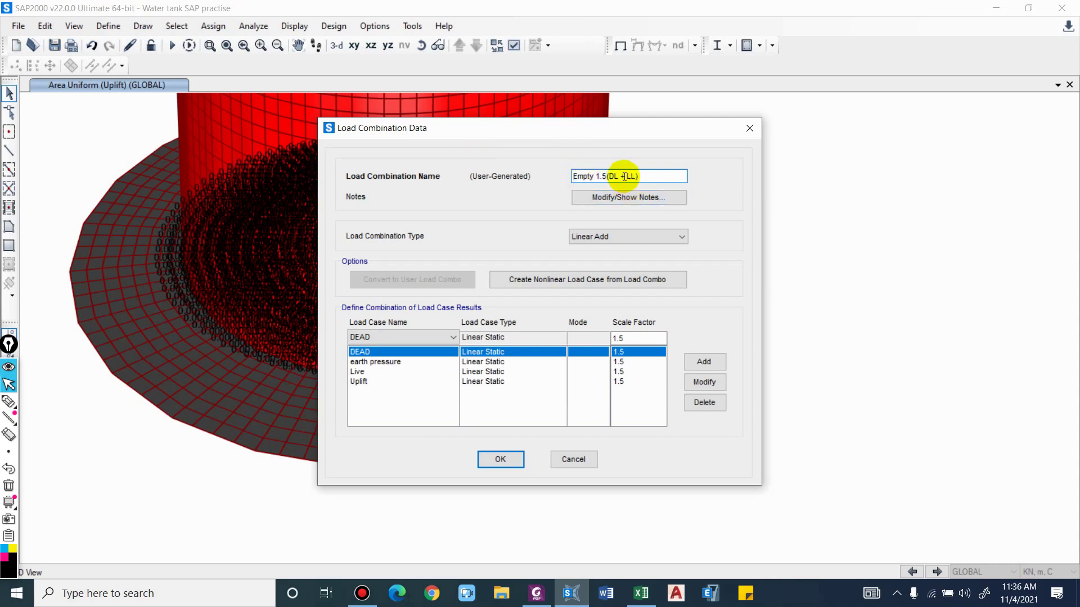
pyautogui.press('BackSpace')
pyautogui.write('2')
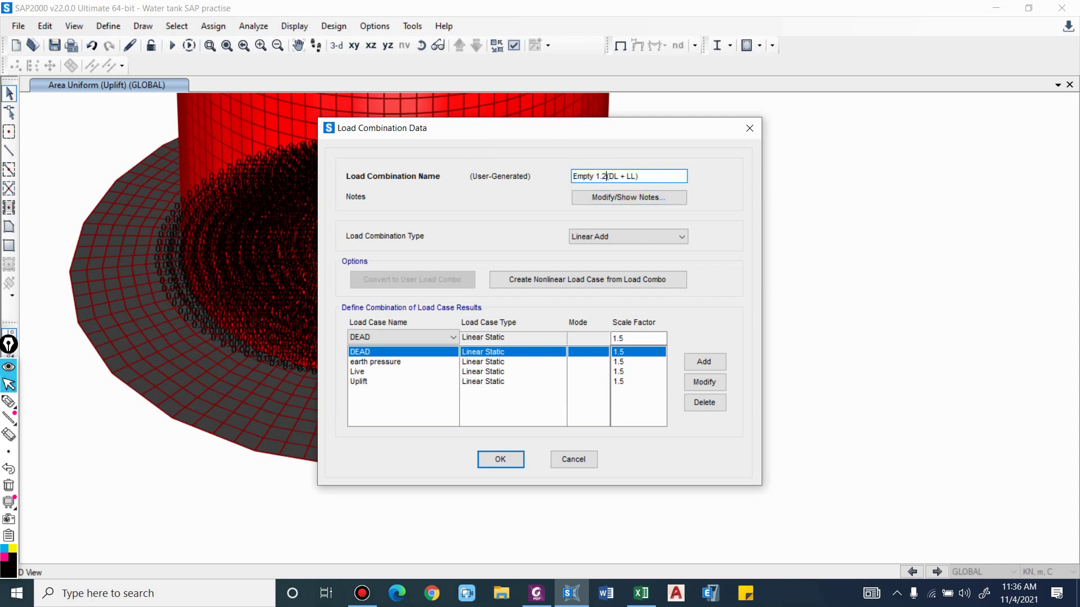
pyautogui.click(639, 176)
pyautogui.write('EQx')
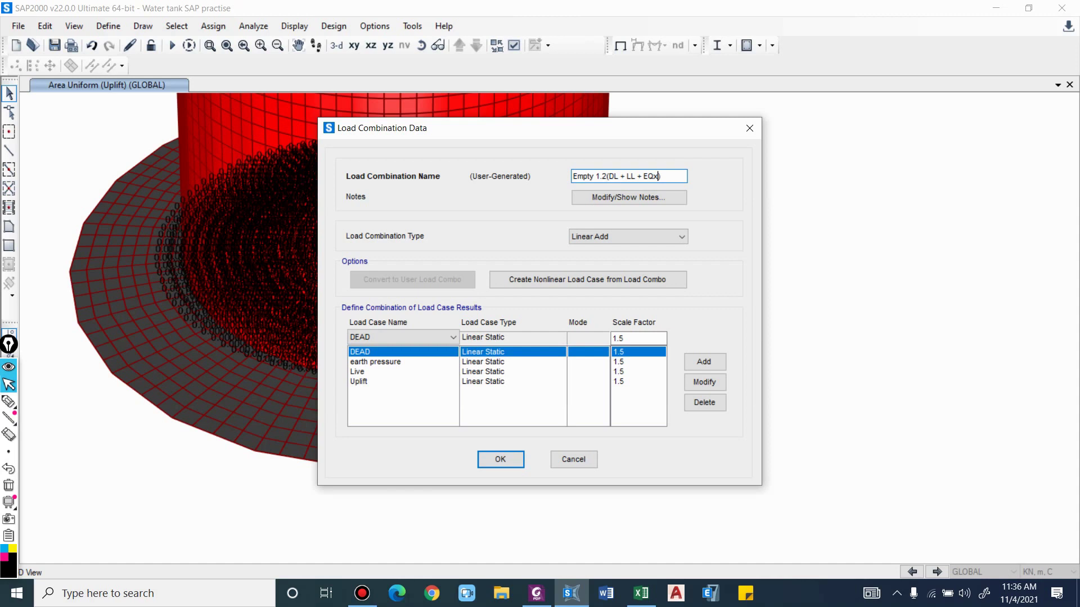
# Add the EQX load case to the combination with a scale factor of 1.5
pyautogui.click(418, 335)
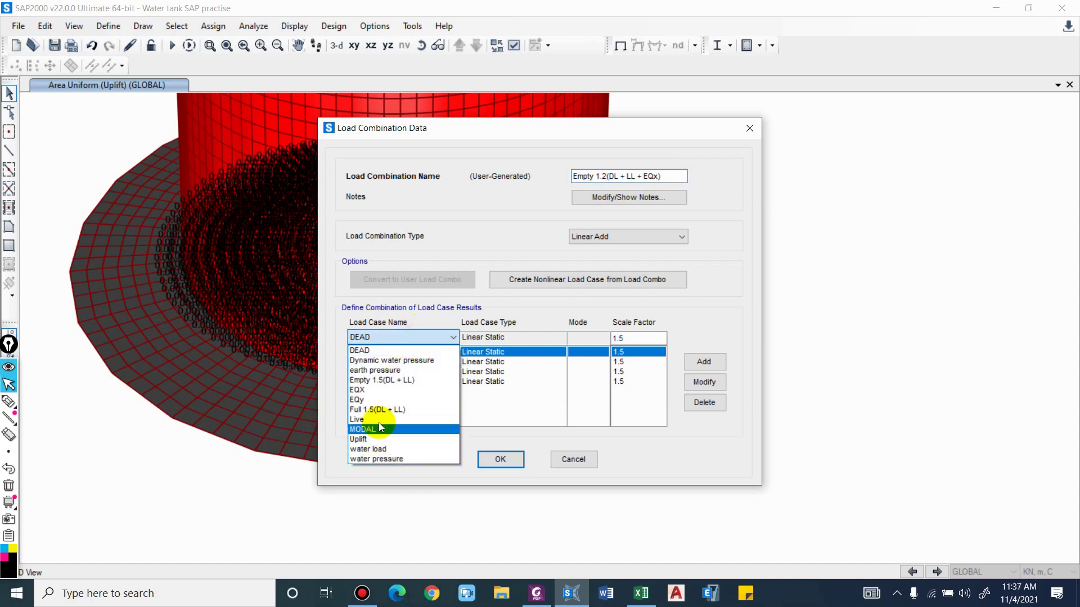
pyautogui.click(364, 390)
pyautogui.click(704, 361)
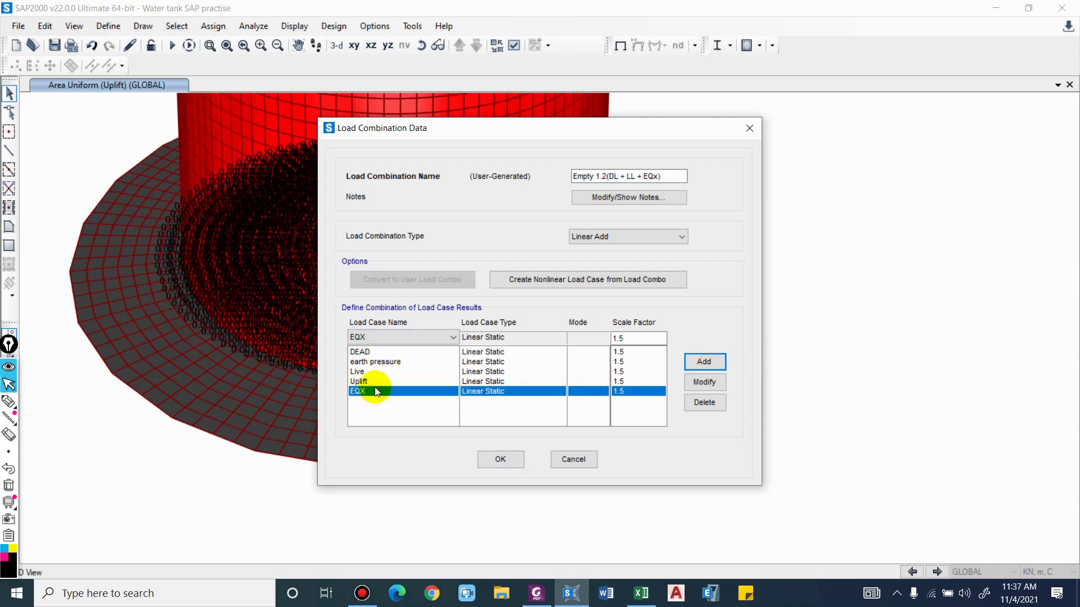
# Set the scale factors of the DEAD and earth pressure load cases to 1.2
pyautogui.click(619, 352)
pyautogui.doubleClick(620, 338)
pyautogui.write('1.2')
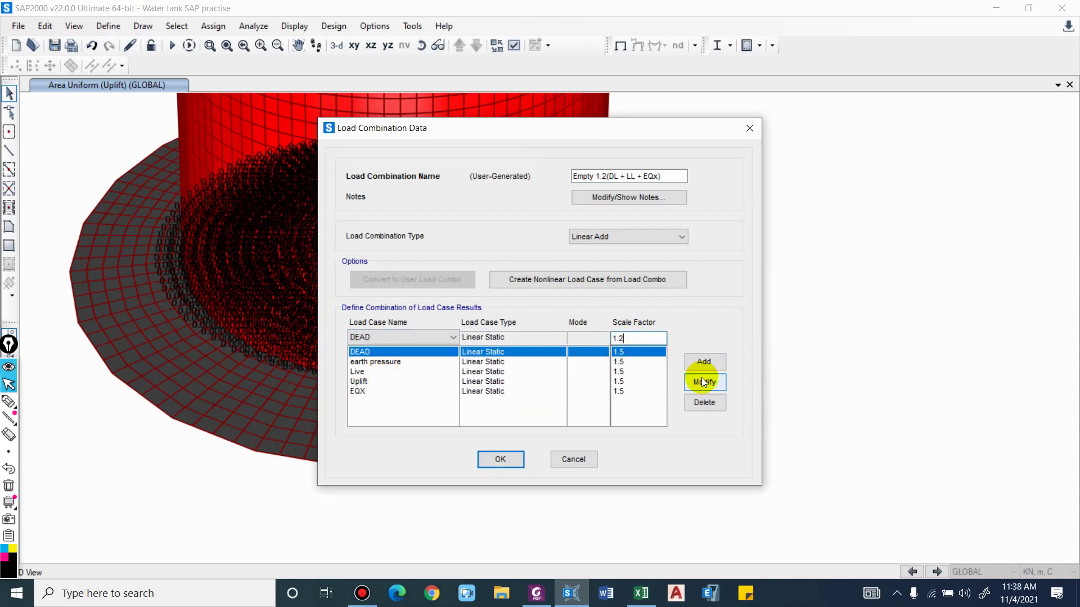
pyautogui.click(702, 378)
pyautogui.click(616, 362)
pyautogui.click(626, 339)
pyautogui.press('BackSpace')
pyautogui.write('2')
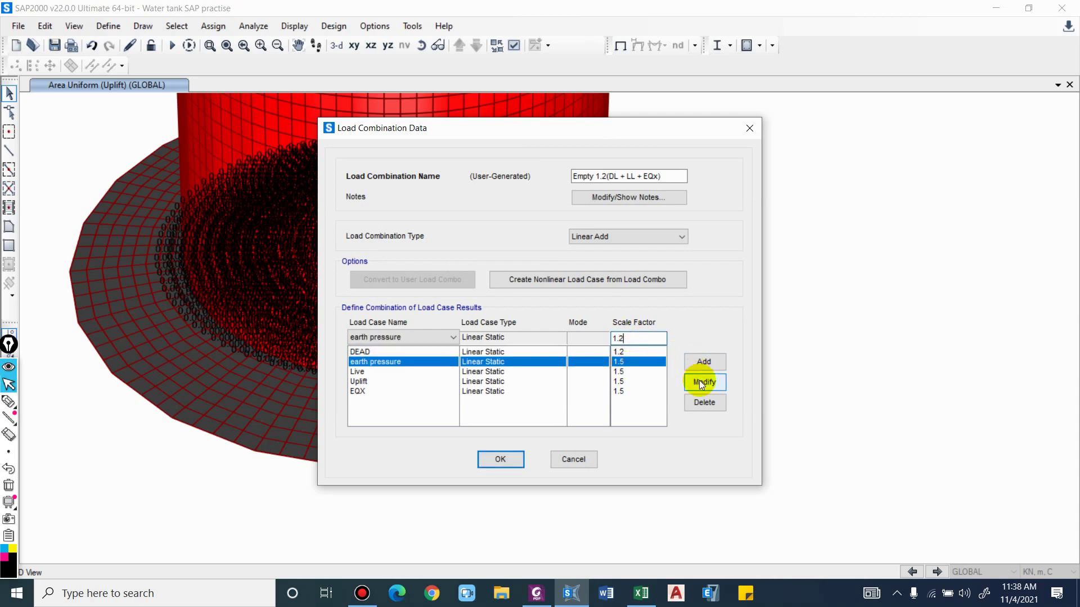
pyautogui.click(701, 382)
# Set the scale factors of the Live and Uplift load cases to 1.2
pyautogui.click(636, 372)
pyautogui.click(632, 338)
pyautogui.press('BackSpace')
pyautogui.write('2')
pyautogui.click(695, 379)
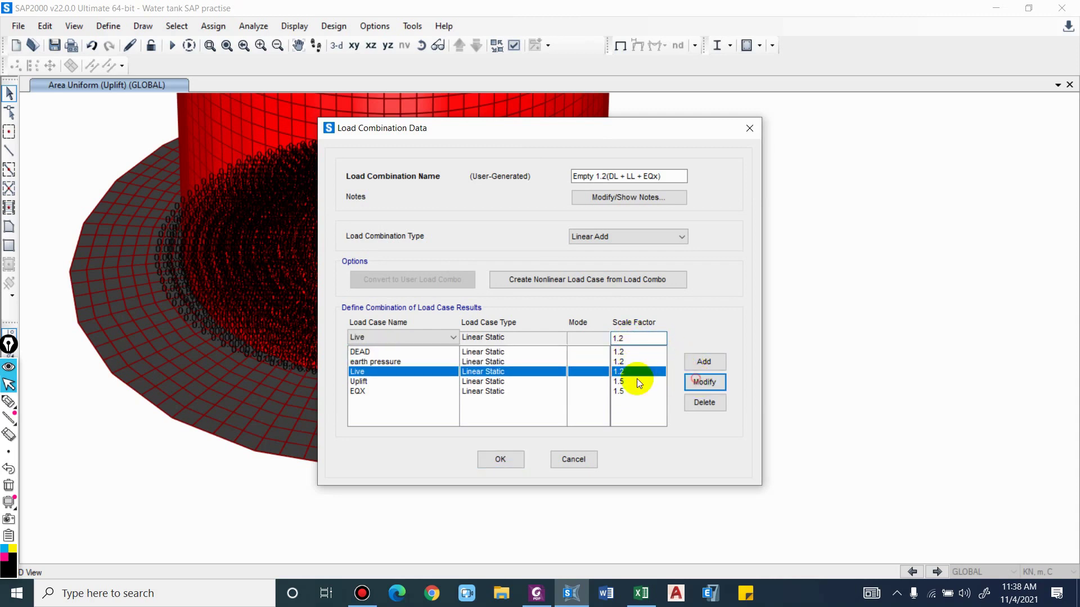
pyautogui.click(637, 381)
pyautogui.click(632, 338)
pyautogui.press('BackSpace')
pyautogui.write('2')
pyautogui.click(704, 382)
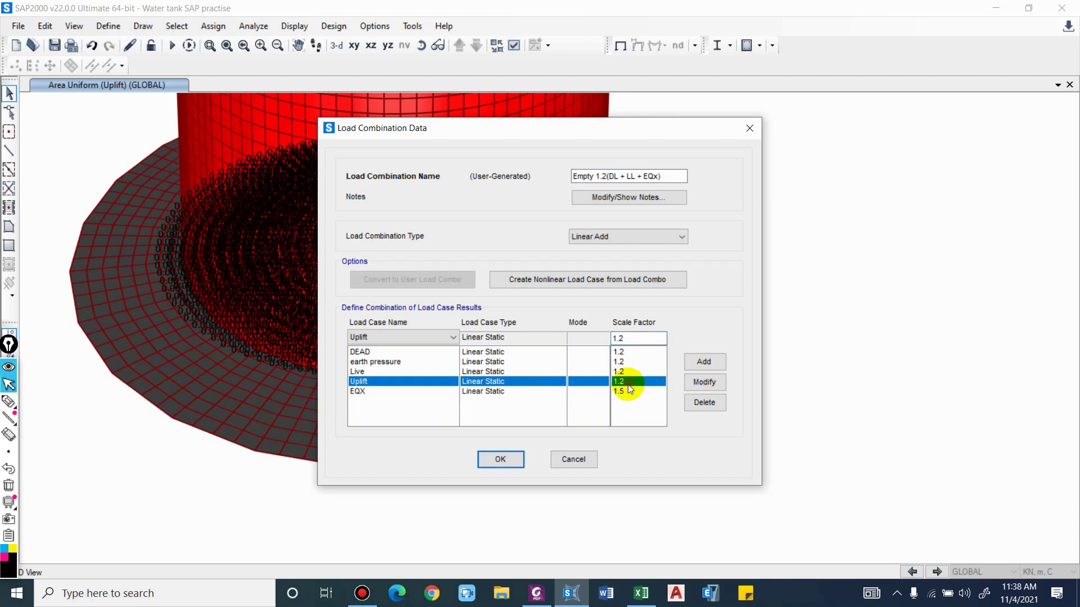
# Set the EQX scale factor to 1.2 and save the combination
pyautogui.click(624, 391)
pyautogui.click(630, 338)
pyautogui.press('BackSpace')
pyautogui.write('2')
pyautogui.click(705, 386)
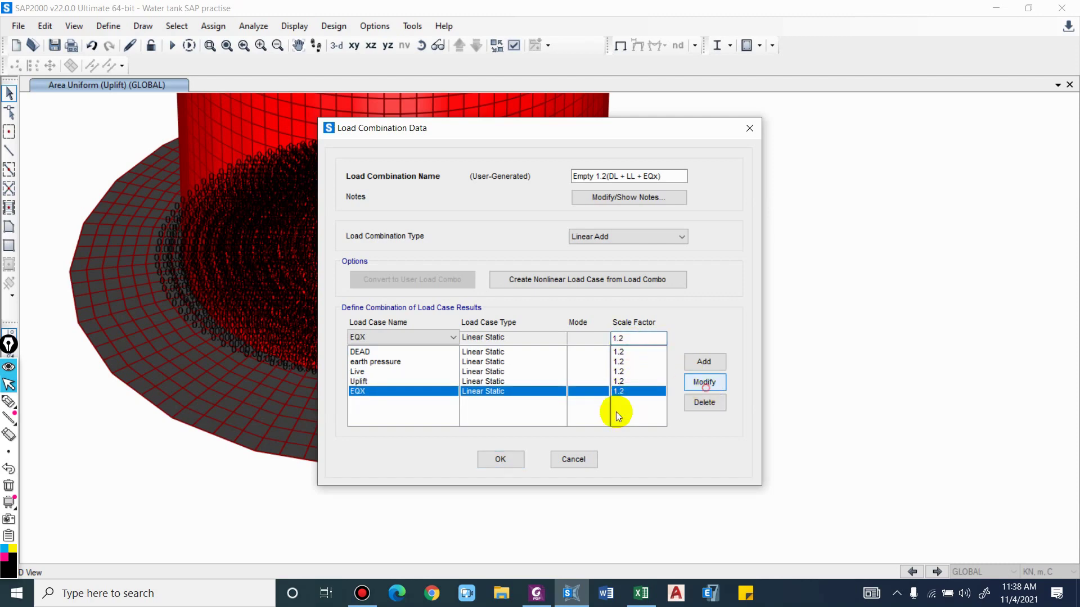
pyautogui.click(500, 459)
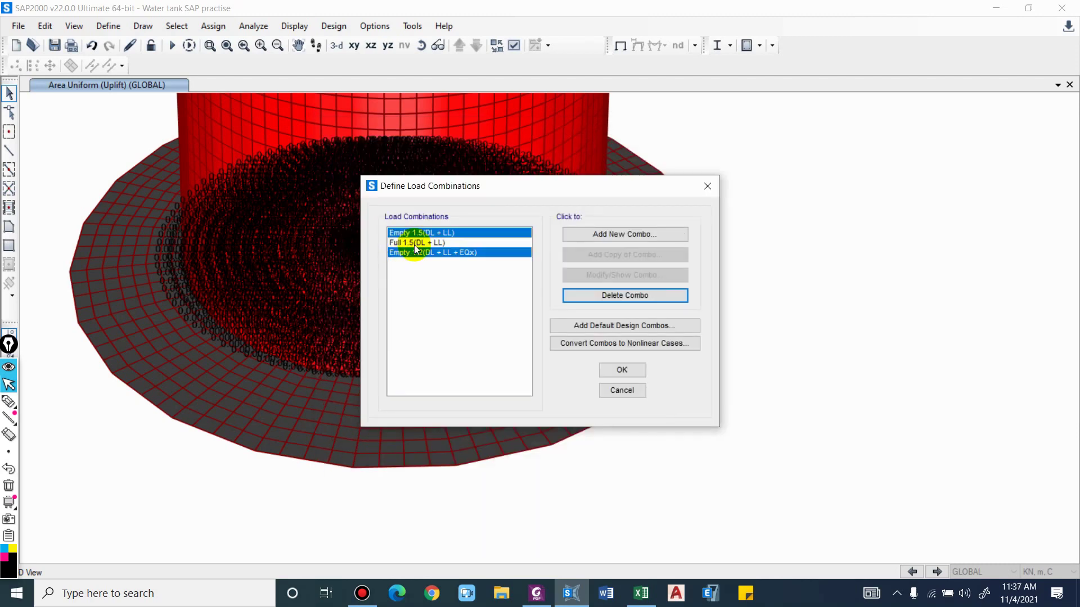
pyautogui.click(414, 242)
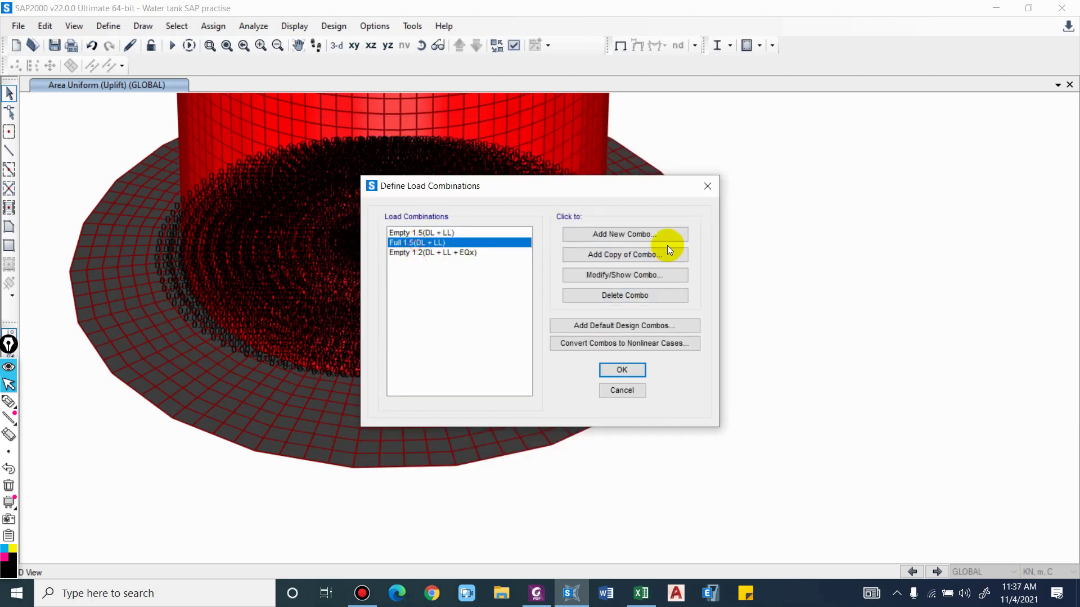
pyautogui.click(614, 251)
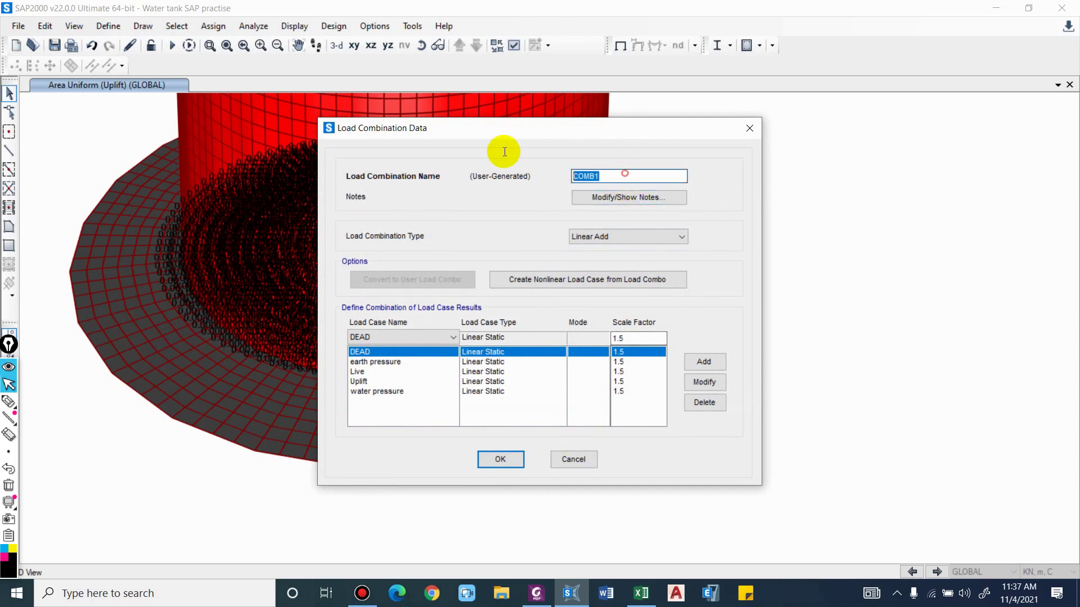
pyautogui.write('Empty 1.2(DL + LL + EQx)')
pyautogui.doubleClick(582, 176)
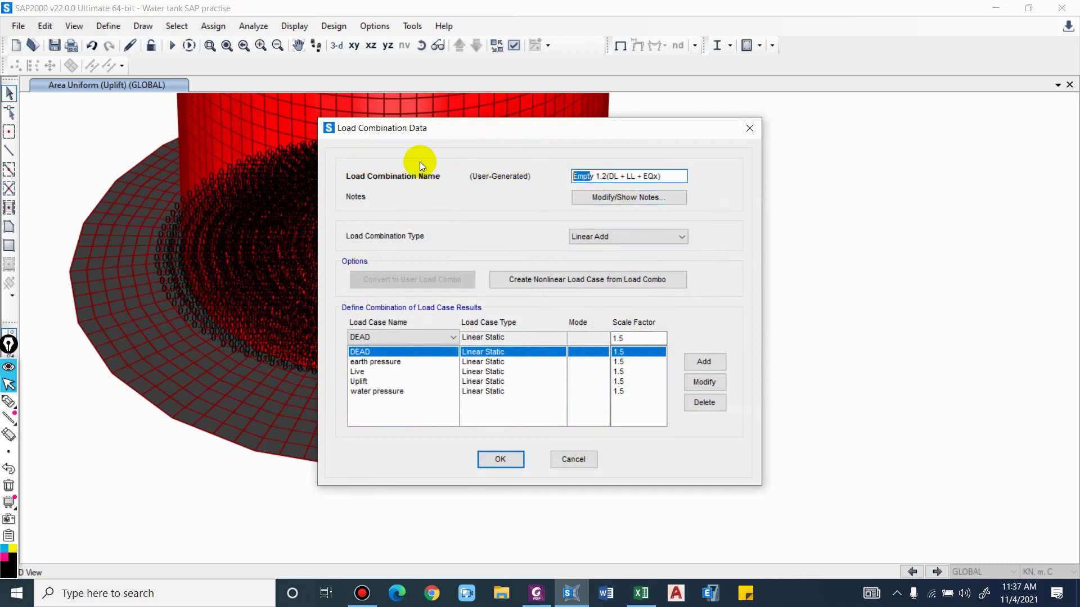
pyautogui.press('BackSpace')
pyautogui.write('F')
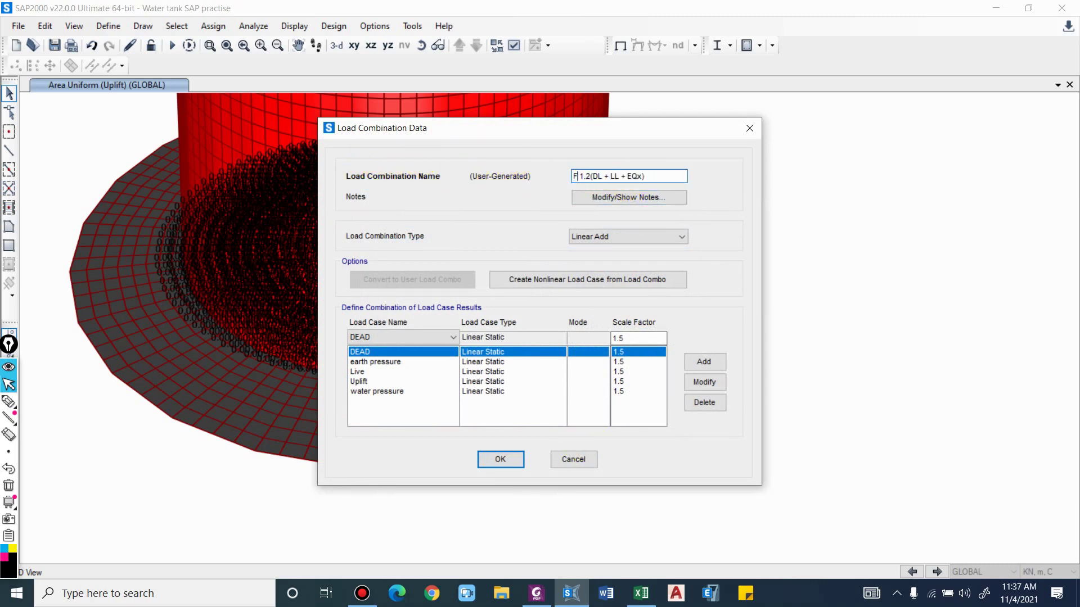
pyautogui.press('BackSpace')
pyautogui.press('Escape')
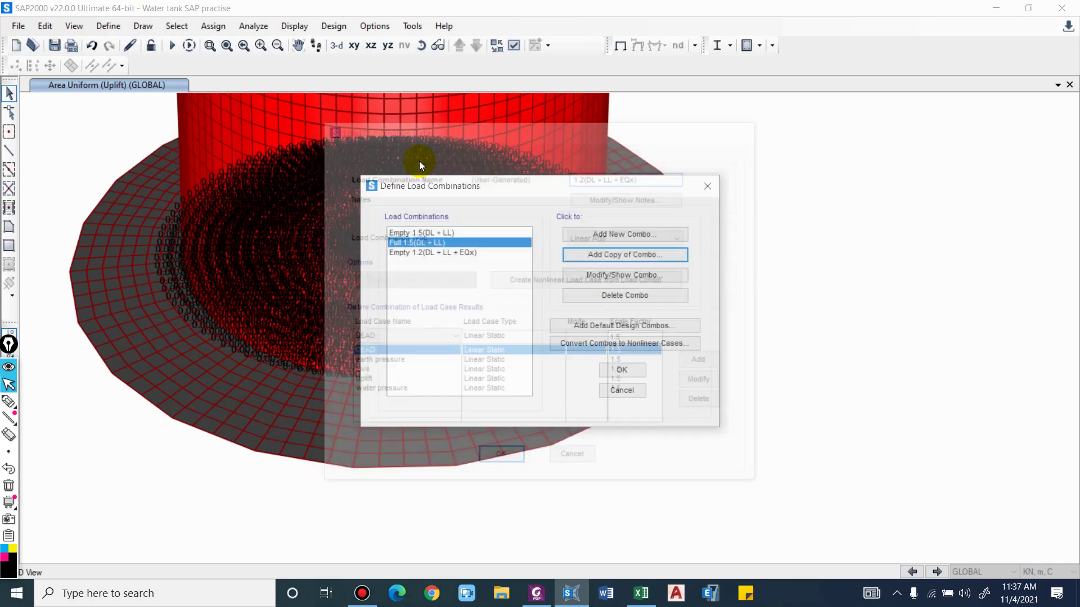
# Duplicate the Empty 1.2(DL + LL + EQx) combination and name the copy "Empty 1.2(DL + LL - EQx)"
pyautogui.click(456, 252)
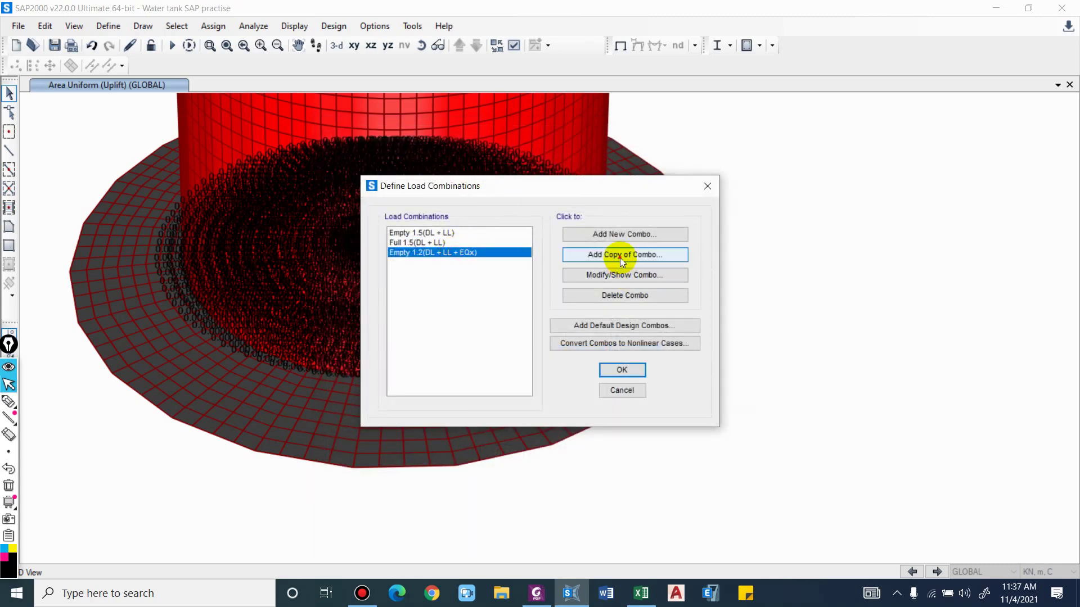
pyautogui.click(622, 255)
pyautogui.write('Empty 1.2(DL + LL + EQx)')
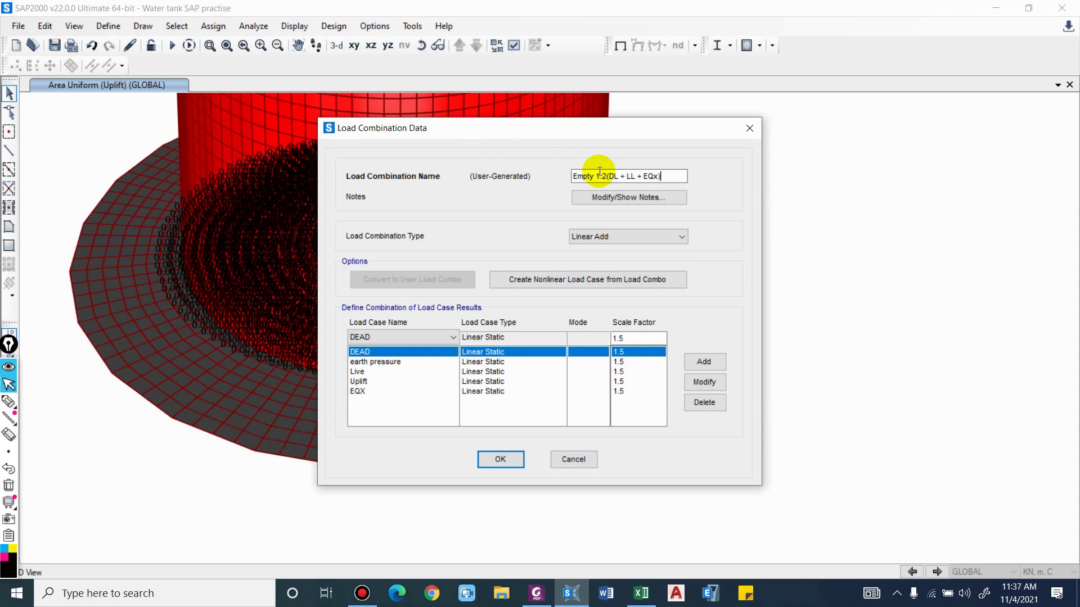
pyautogui.click(640, 176)
pyautogui.press('BackSpace')
pyautogui.write('-')
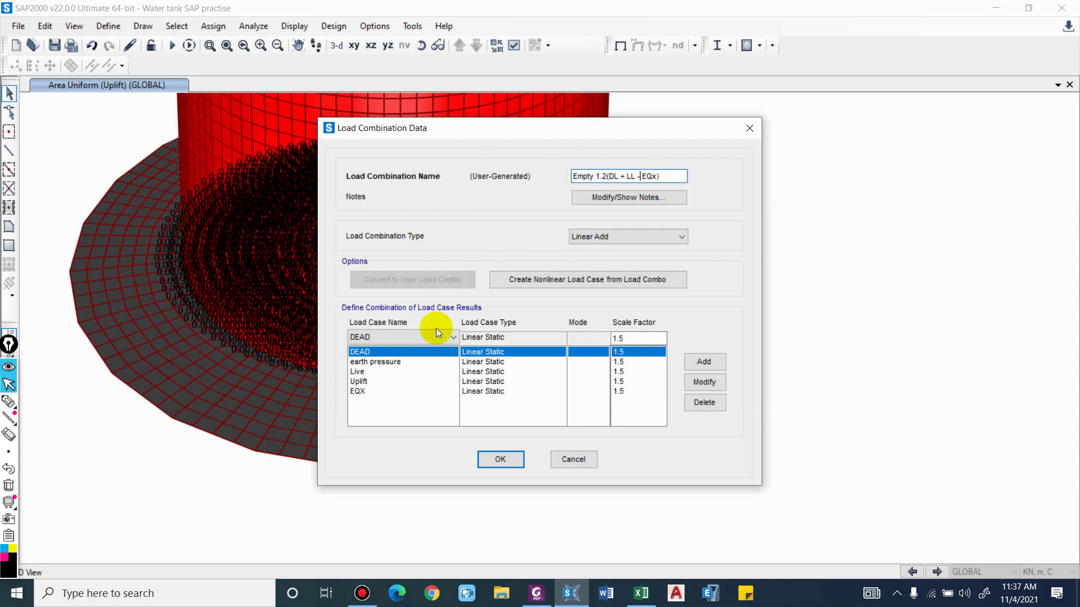
# Set the EQX scale factor to -1.5 in the copied combination and save it
pyautogui.click(441, 393)
pyautogui.click(613, 338)
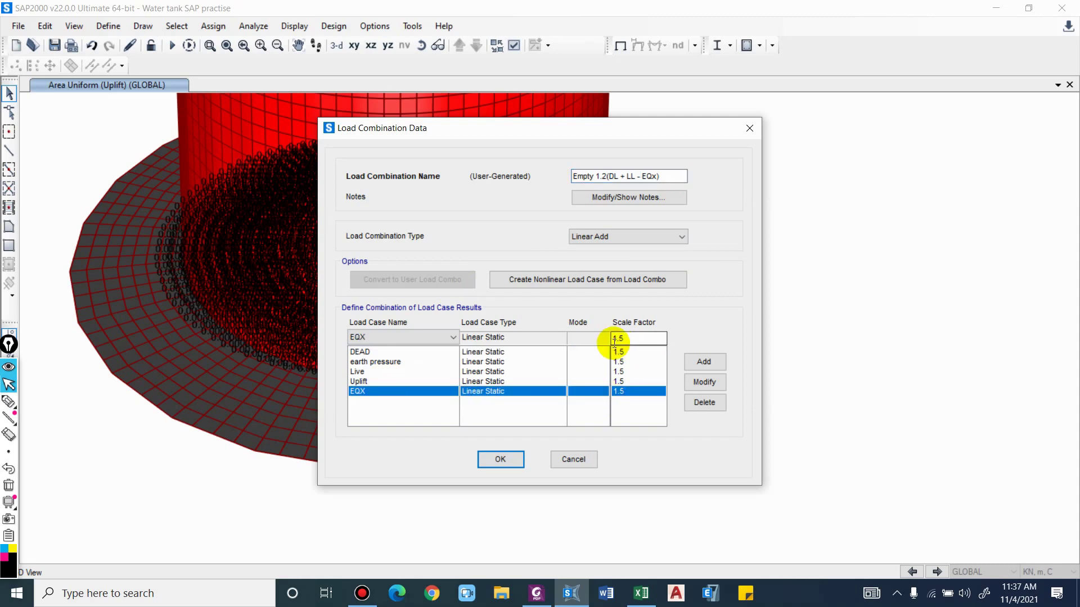
pyautogui.click(613, 338)
pyautogui.write('-')
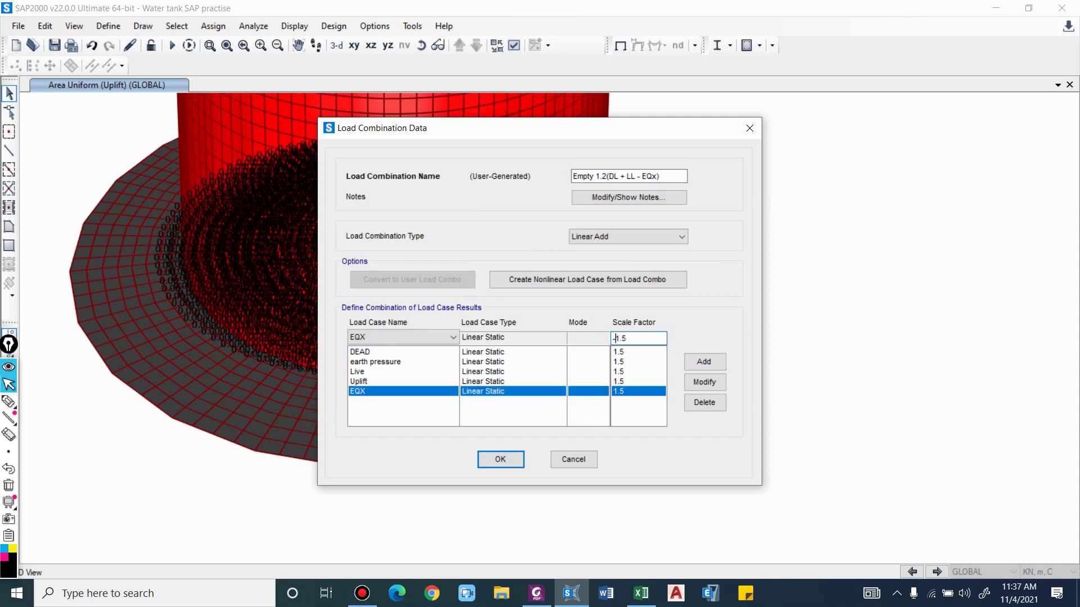
pyautogui.click(705, 382)
pyautogui.click(500, 459)
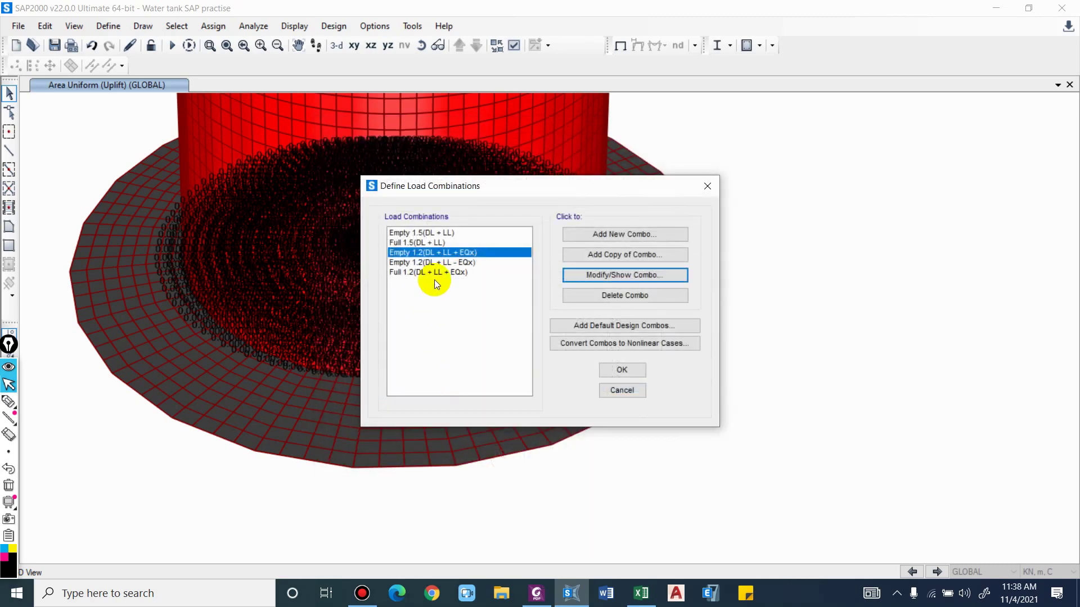
# Reopen the Empty 1.2(DL + LL - EQx) combination and set the DEAD and earth pressure scale factors to 1.2
pyautogui.click(434, 262)
pyautogui.click(616, 275)
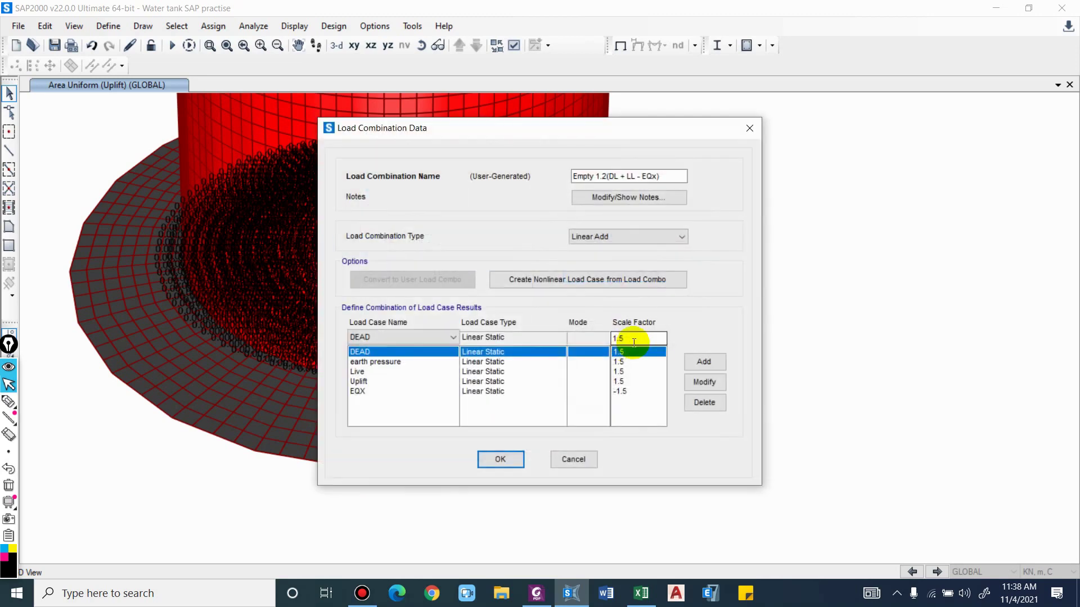
pyautogui.doubleClick(634, 342)
pyautogui.write('1.2')
pyautogui.click(710, 382)
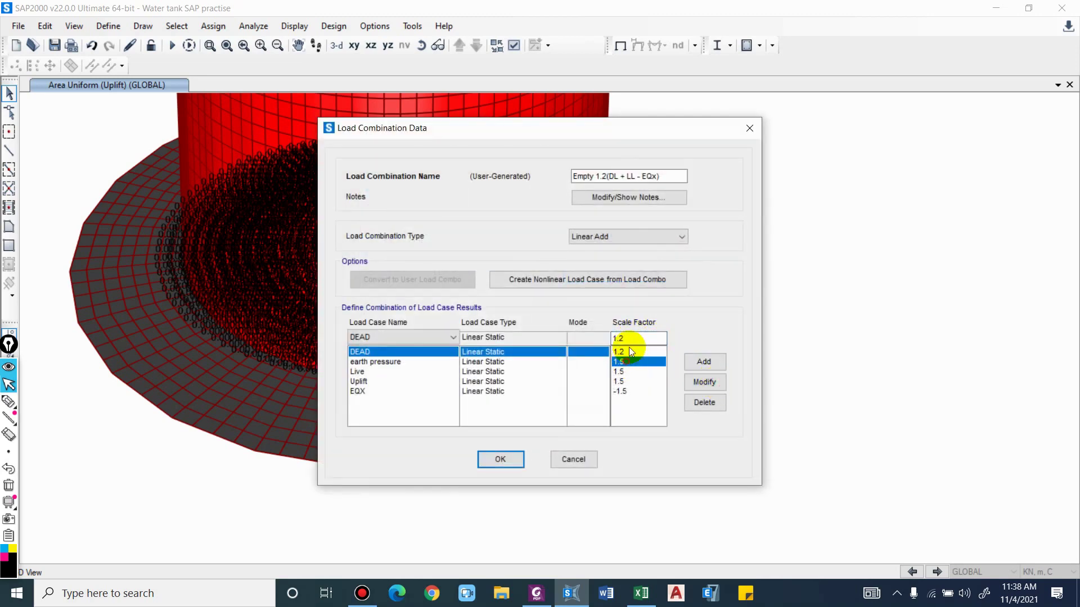
pyautogui.doubleClick(632, 339)
pyautogui.write('1.2')
pyautogui.click(703, 382)
# Set the Live and Uplift scale factors to 1.2 in the Empty 1.2(DL + LL - EQx) combination
pyautogui.click(626, 372)
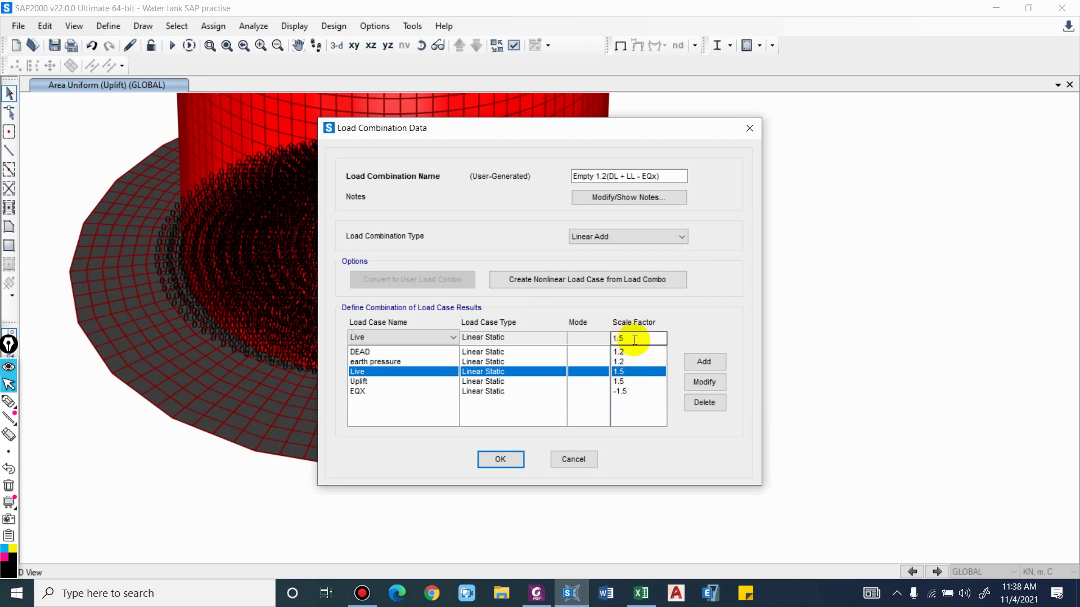
pyautogui.click(703, 382)
pyautogui.click(626, 381)
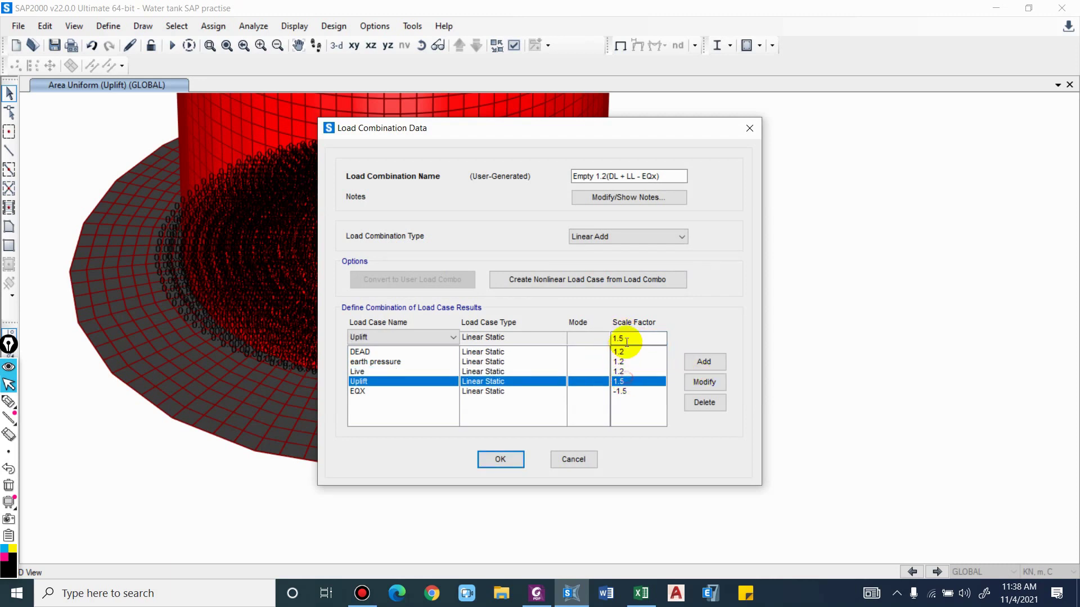
pyautogui.write('1.2')
pyautogui.click(693, 381)
# Set the EQX scale factor to -1.2 and save the Empty 1.2(DL + LL - EQx) combination
pyautogui.click(645, 390)
pyautogui.click(704, 382)
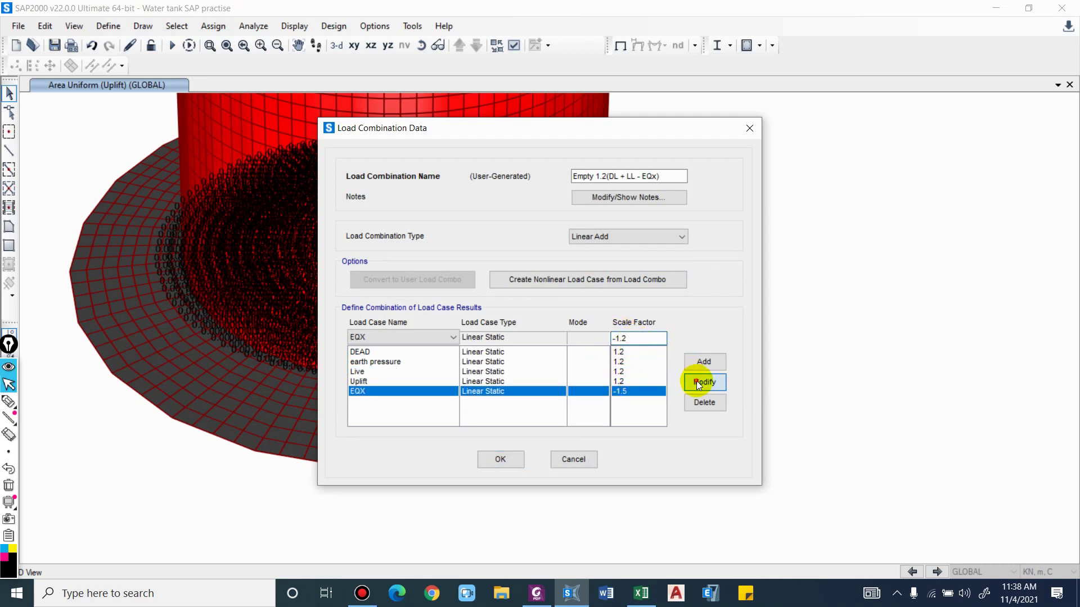
pyautogui.click(500, 459)
pyautogui.click(510, 461)
# Duplicate the Empty 1.2(DL + LL + EQx) combination and name the copy "Full 1.2(DL + LL + EQx)"
pyautogui.click(440, 252)
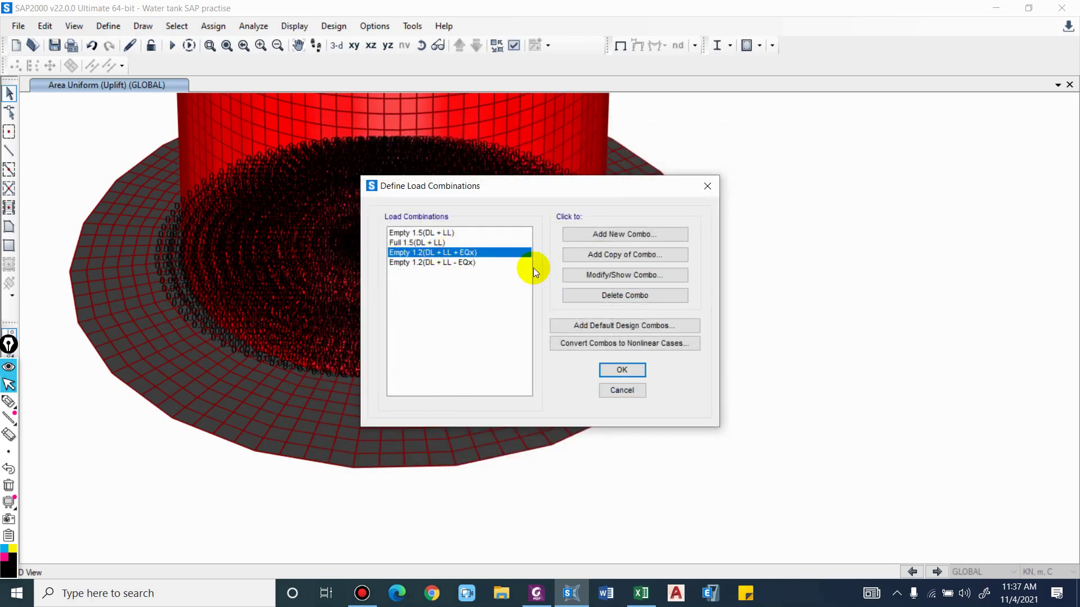
pyautogui.click(617, 255)
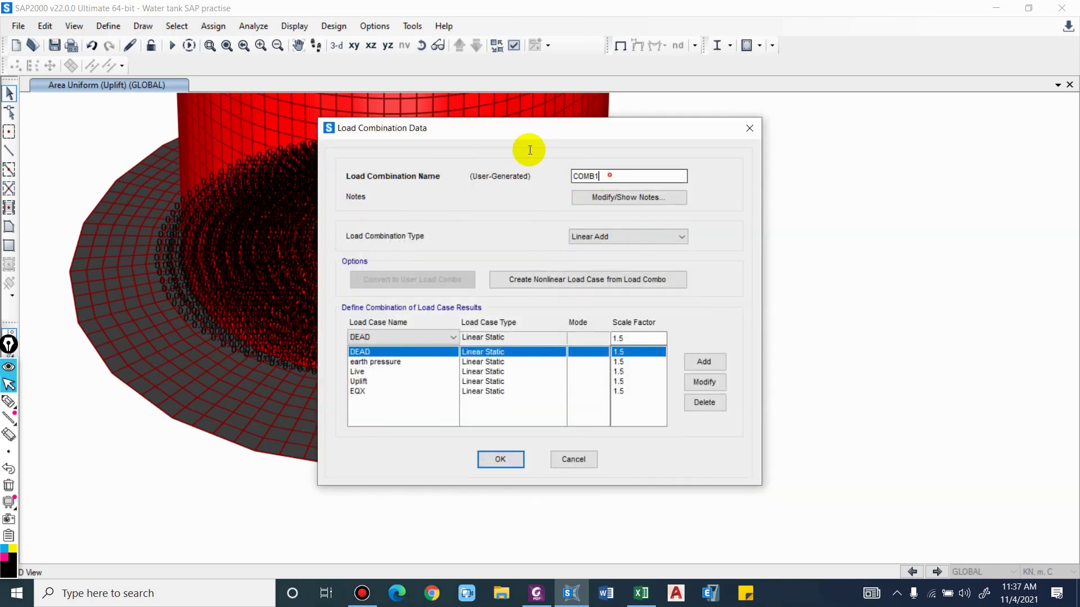
pyautogui.hotkey('ctrl', 'v')
pyautogui.doubleClick(585, 176)
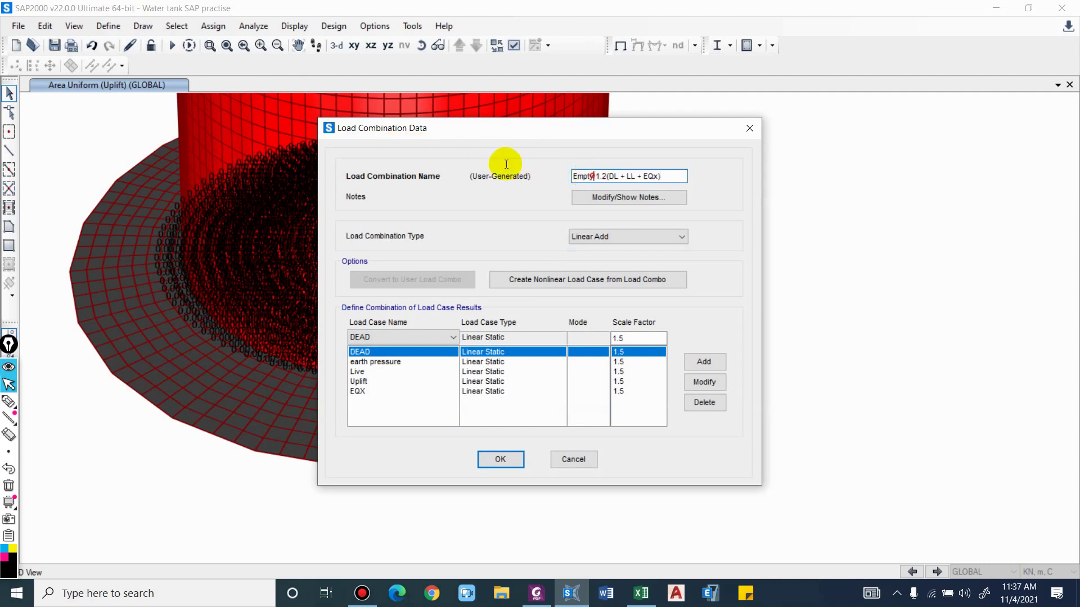
pyautogui.write('Full')
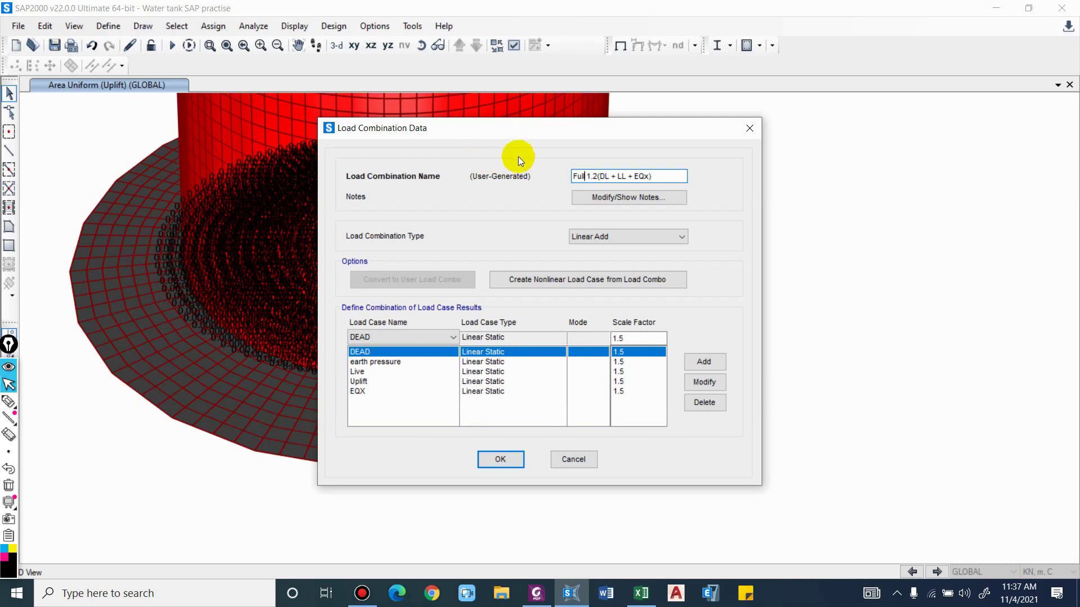
# Add the water pressure load case to the Full 1.2(DL + LL + EQx) combination
pyautogui.click(657, 181)
pyautogui.click(403, 338)
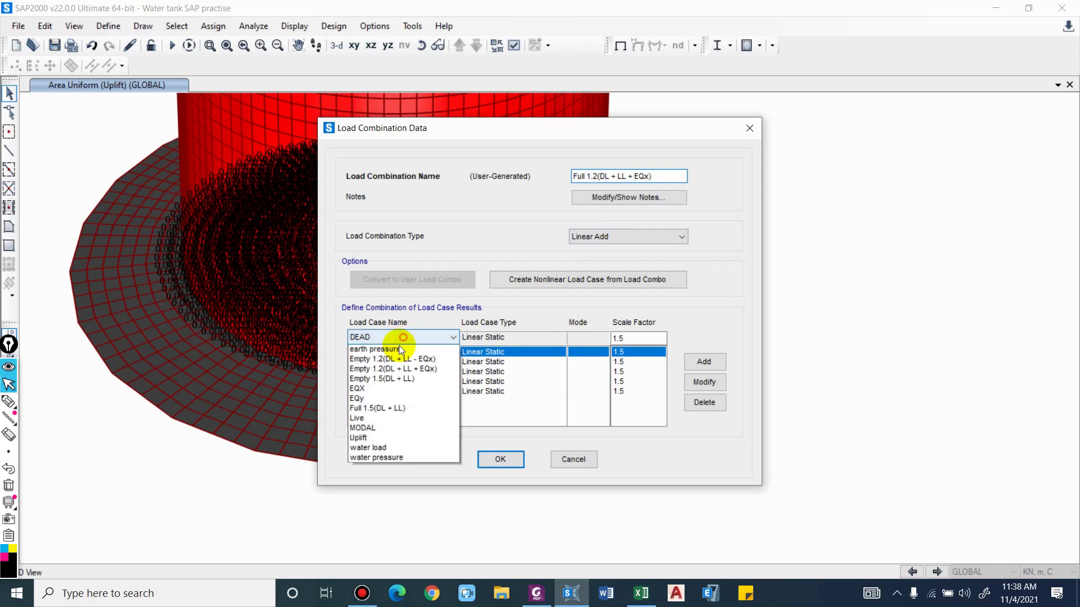
pyautogui.click(390, 482)
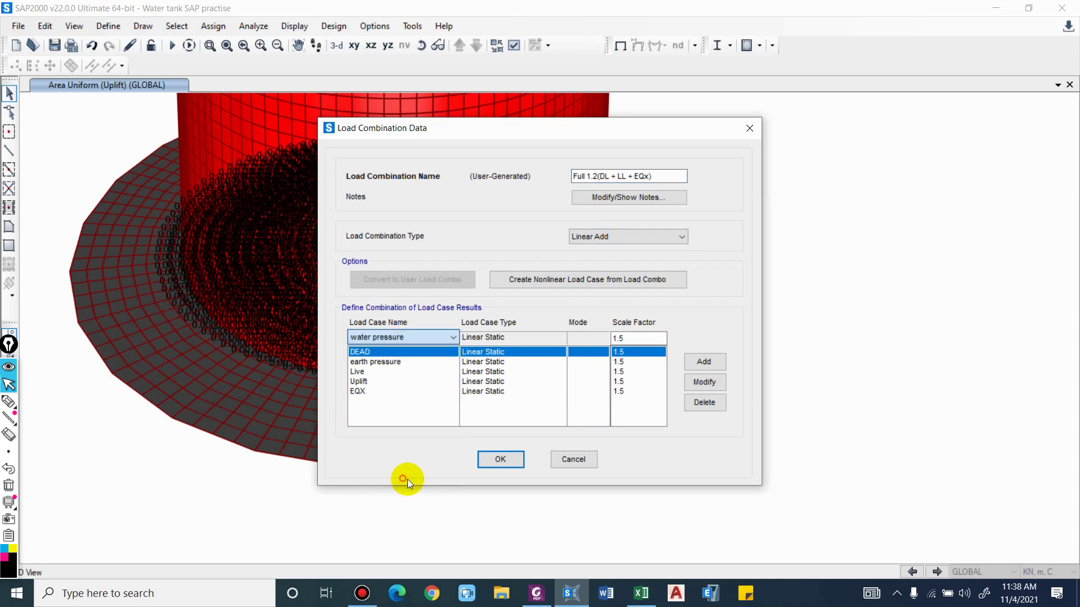
pyautogui.click(704, 362)
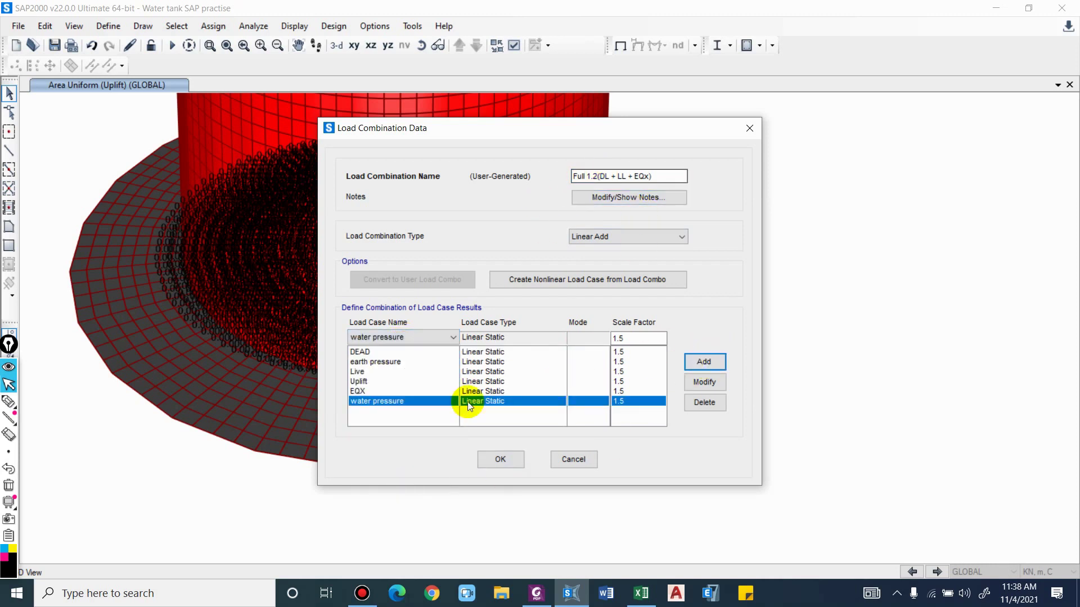
# Set the DEAD and earth pressure scale factors to 1.2 in the Full 1.2(DL + LL + EQx) combination
pyautogui.click(627, 361)
pyautogui.click(629, 353)
pyautogui.click(635, 338)
pyautogui.press('BackSpace')
pyautogui.write('2')
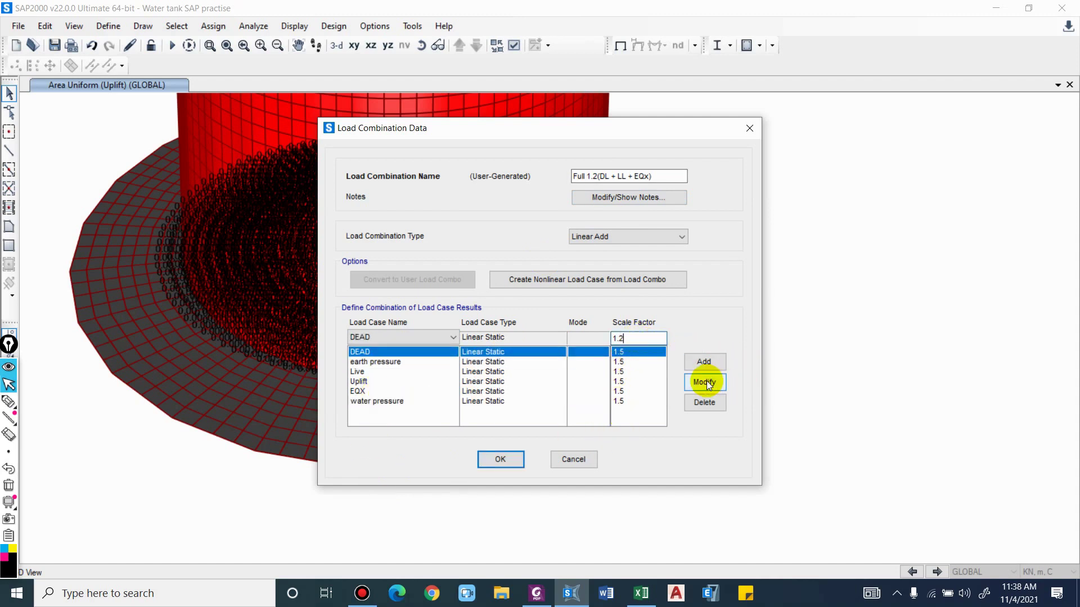
pyautogui.click(705, 382)
pyautogui.click(639, 363)
pyautogui.click(628, 337)
pyautogui.press('BackSpace')
pyautogui.write('2')
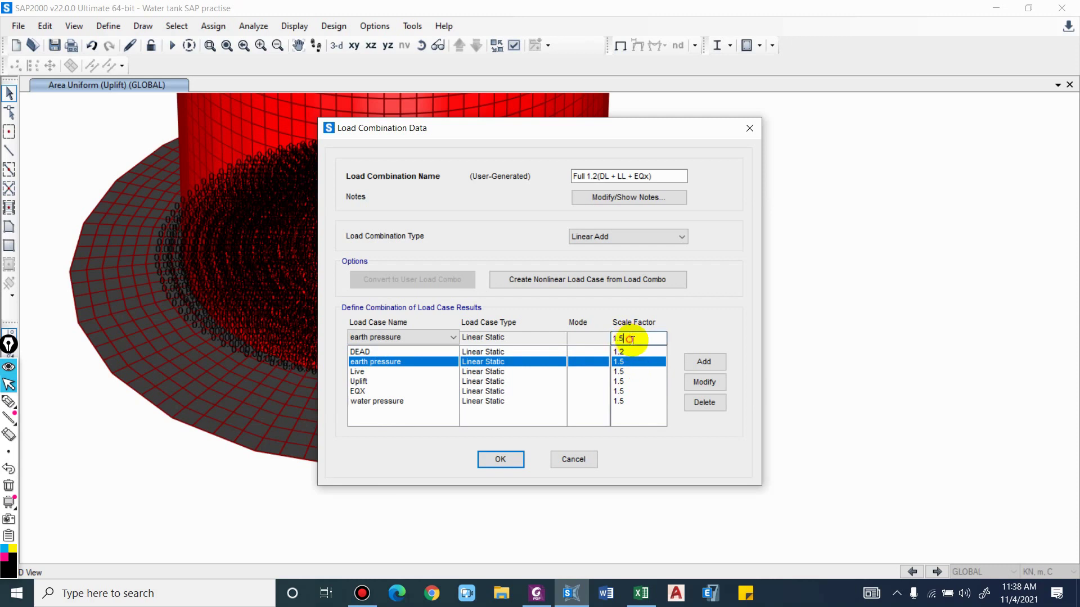
pyautogui.click(705, 382)
# Set the Live and Uplift scale factors to 1.2 in the Full 1.2(DL + LL + EQx) combination
pyautogui.click(622, 374)
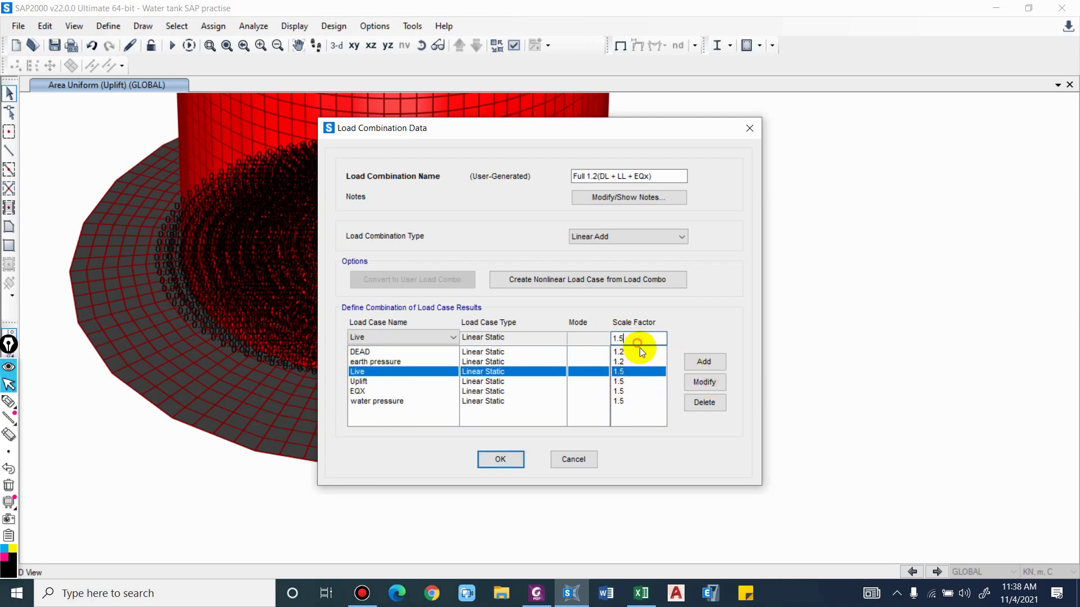
pyautogui.click(701, 382)
pyautogui.click(623, 382)
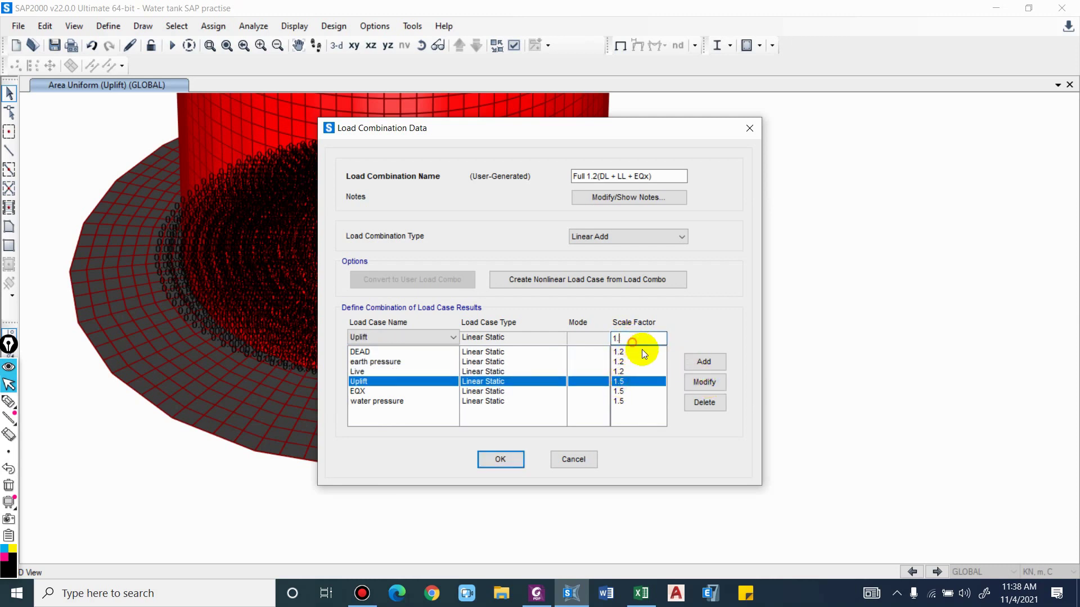
pyautogui.write('2')
pyautogui.click(704, 382)
# Set the EQX and water pressure scale factors to 1.2 in the Full 1.2(DL + LL + EQx) combination
pyautogui.click(619, 391)
pyautogui.click(621, 390)
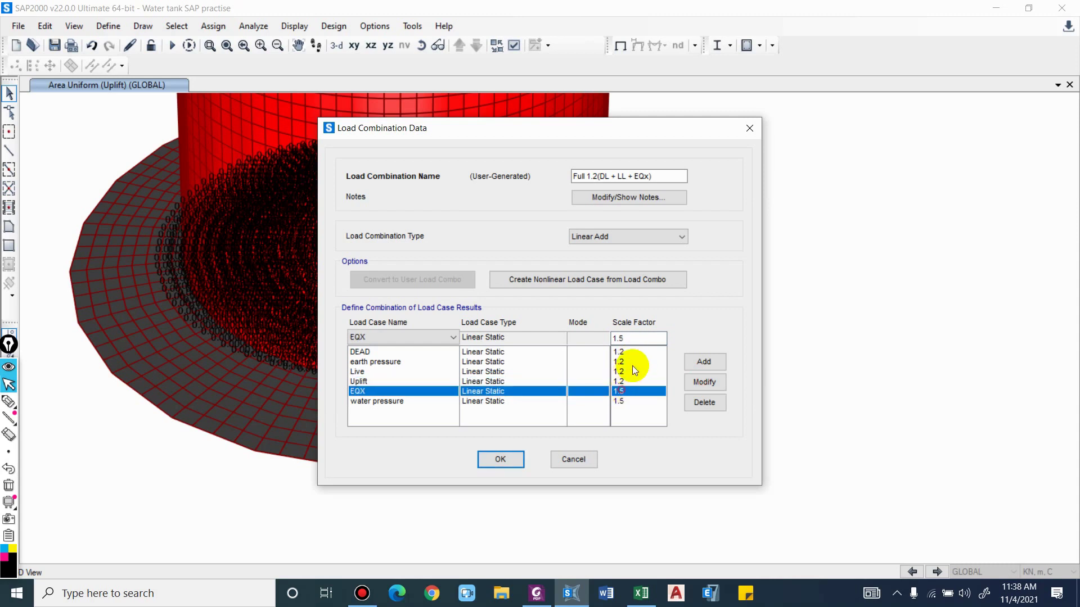
pyautogui.press('BackSpace')
pyautogui.write('2')
pyautogui.click(708, 382)
pyautogui.click(619, 401)
pyautogui.click(636, 340)
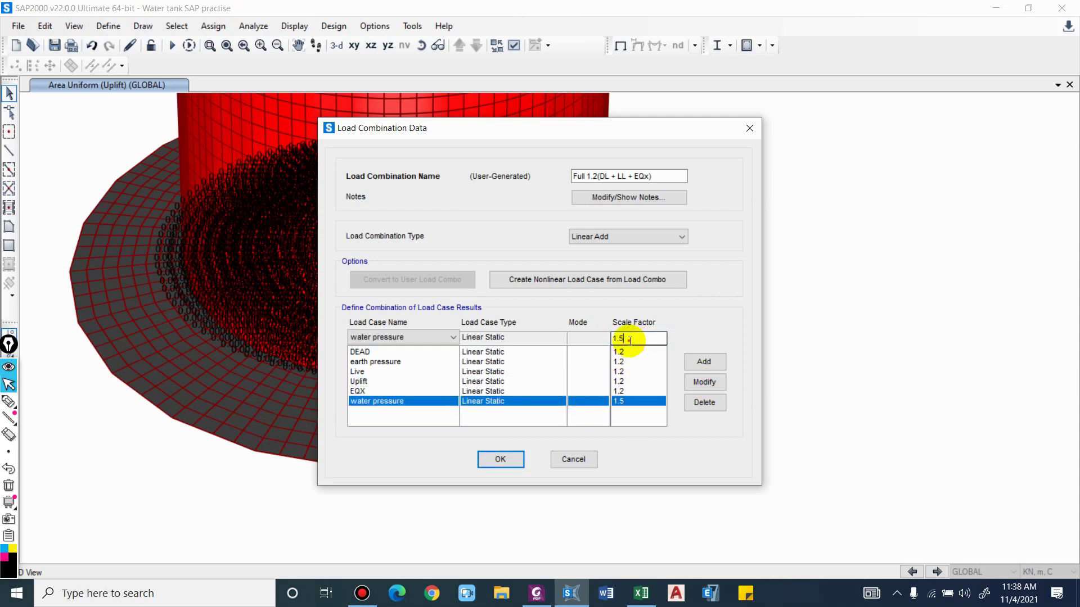
pyautogui.press('BackSpace')
pyautogui.write('2')
pyautogui.click(704, 382)
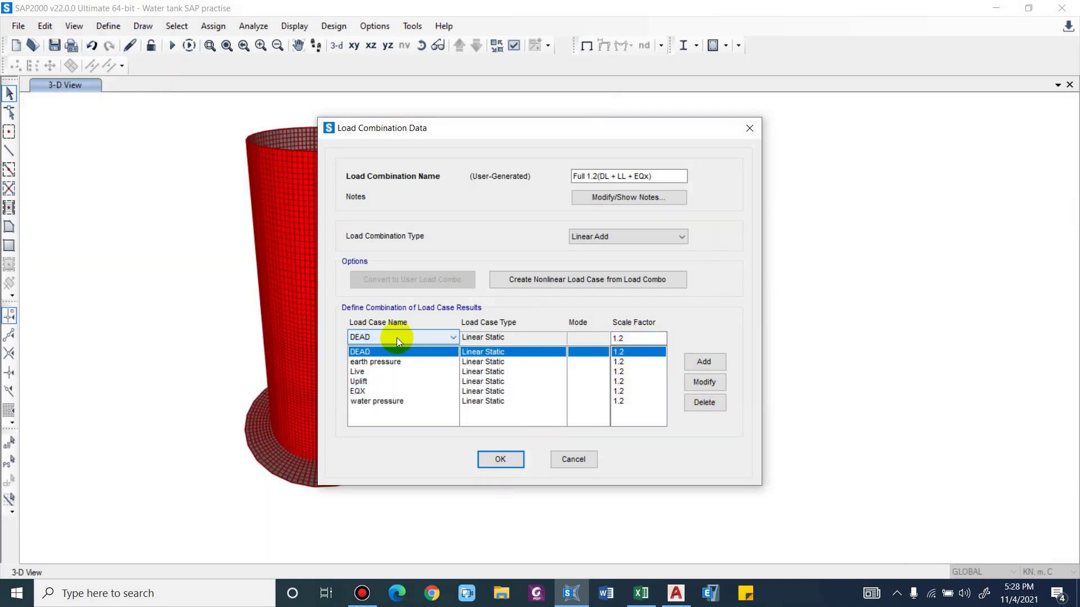
# Add the Dynamic water pressure load case with scale factor 1.2 and save the Full 1.2(DL + LL + EQx) combination
pyautogui.click(397, 336)
pyautogui.scroll(2, 394, 348)
pyautogui.click(415, 374)
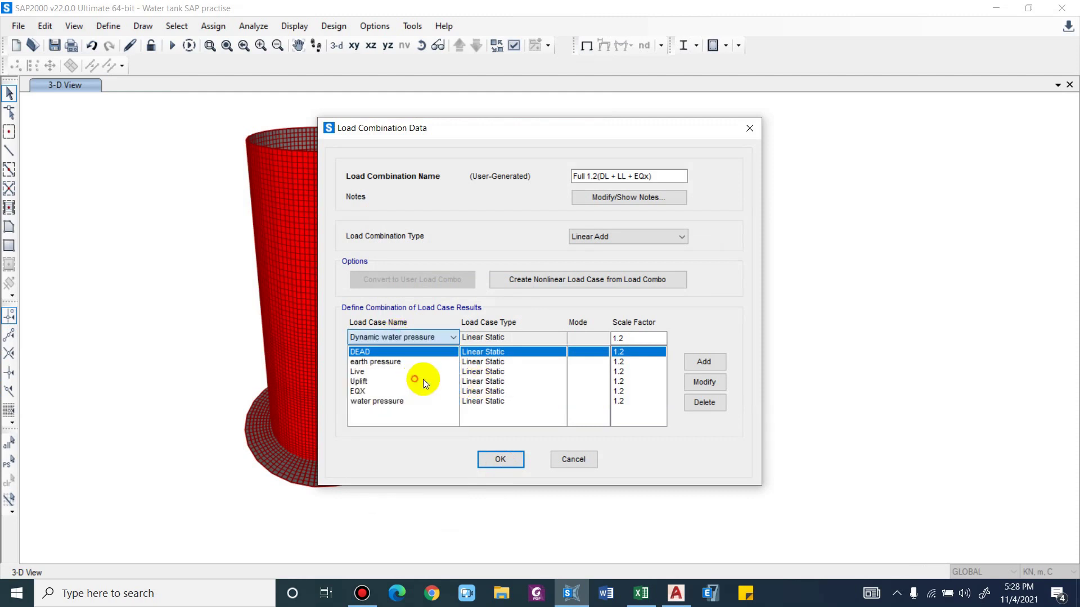
pyautogui.click(704, 361)
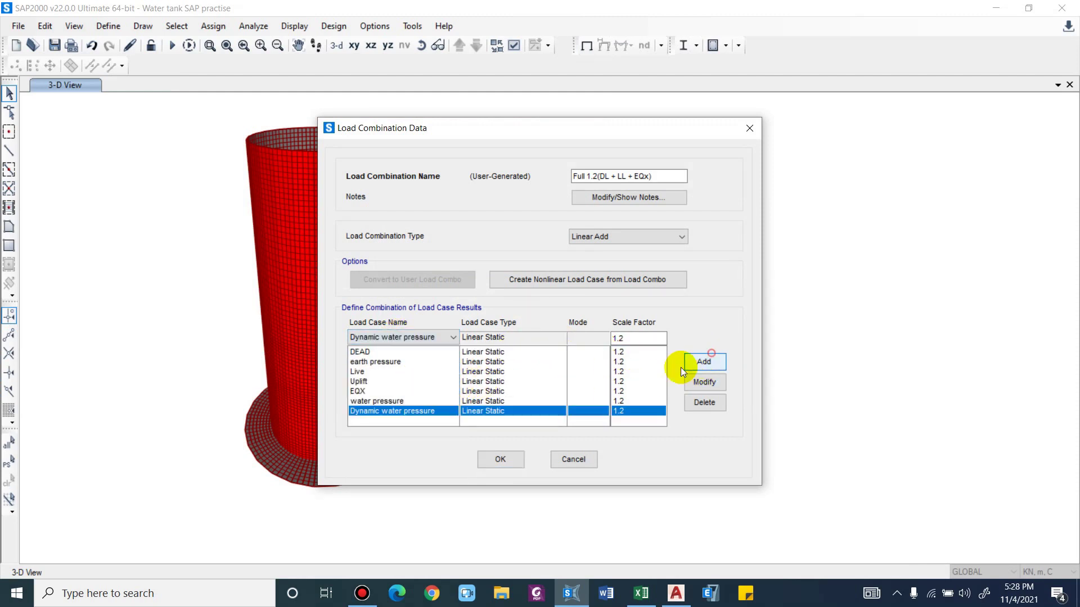
pyautogui.click(501, 460)
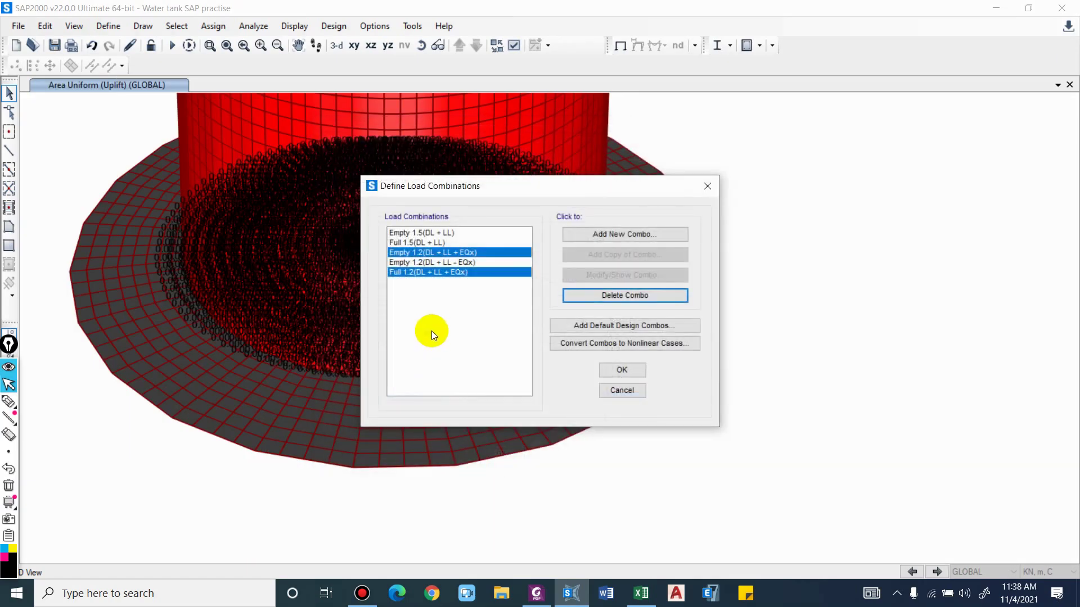
pyautogui.click(441, 262)
pyautogui.click(438, 253)
pyautogui.click(617, 278)
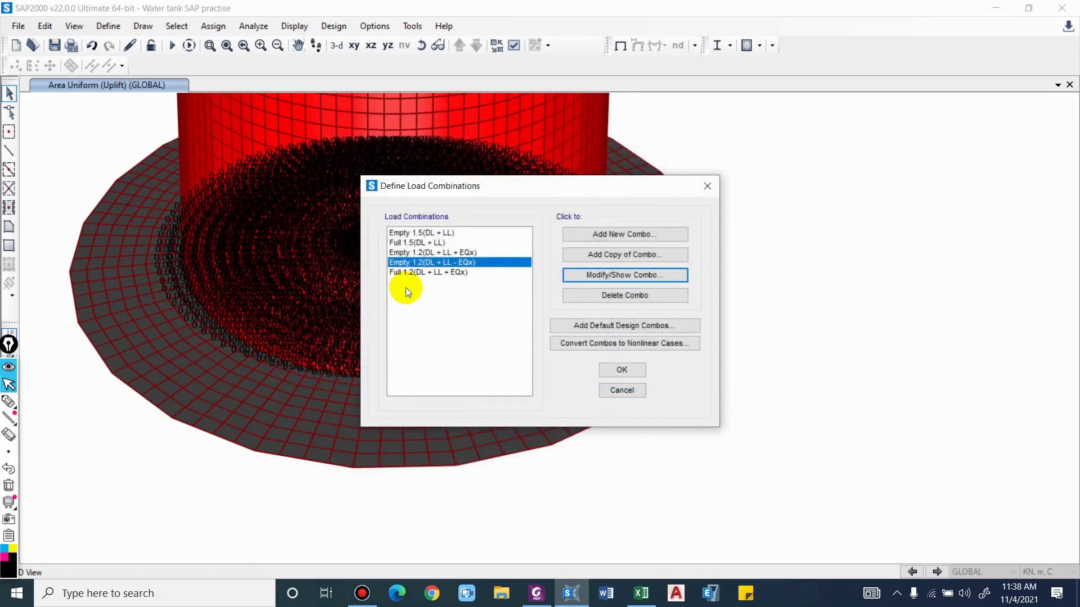
# Copy the name text of the Full 1.2(DL + LL + EQx) combination and close its data
pyautogui.click(432, 274)
pyautogui.click(589, 254)
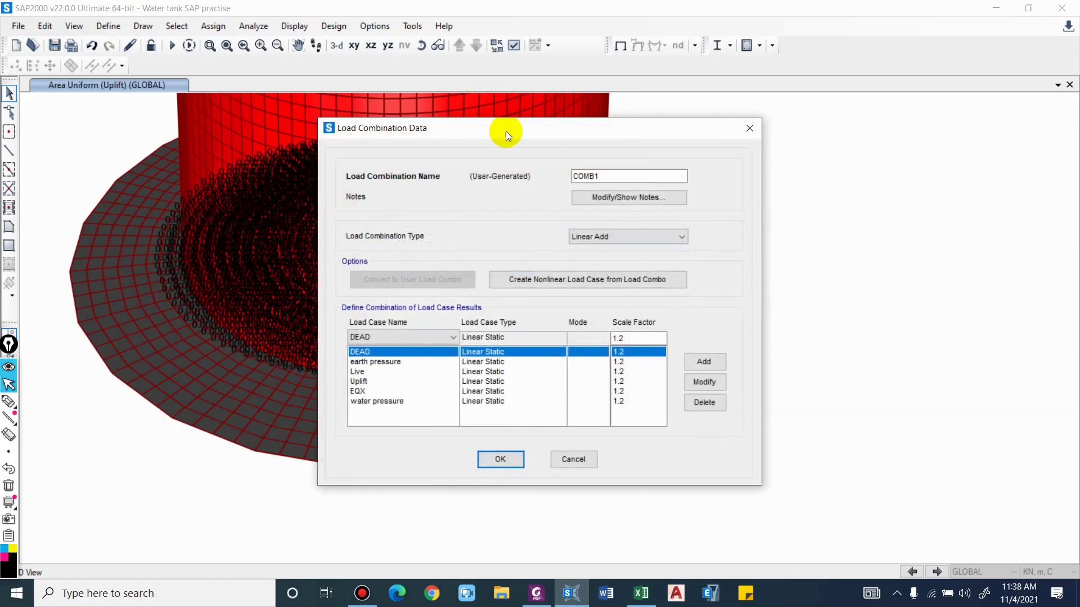
pyautogui.click(577, 459)
pyautogui.click(614, 278)
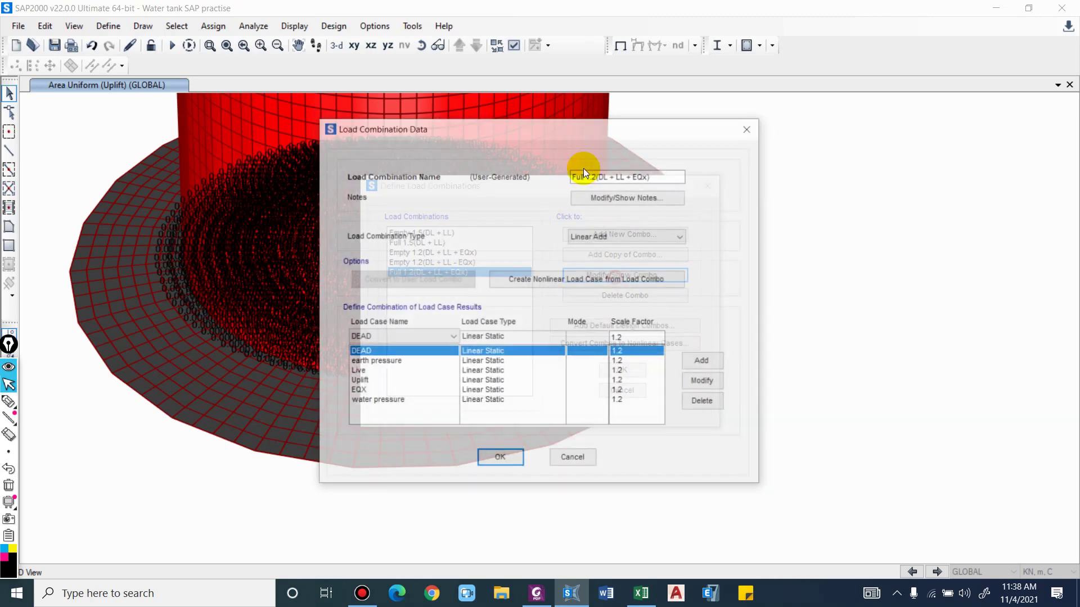
pyautogui.click(644, 176)
pyautogui.hotkey('ctrl', 'c')
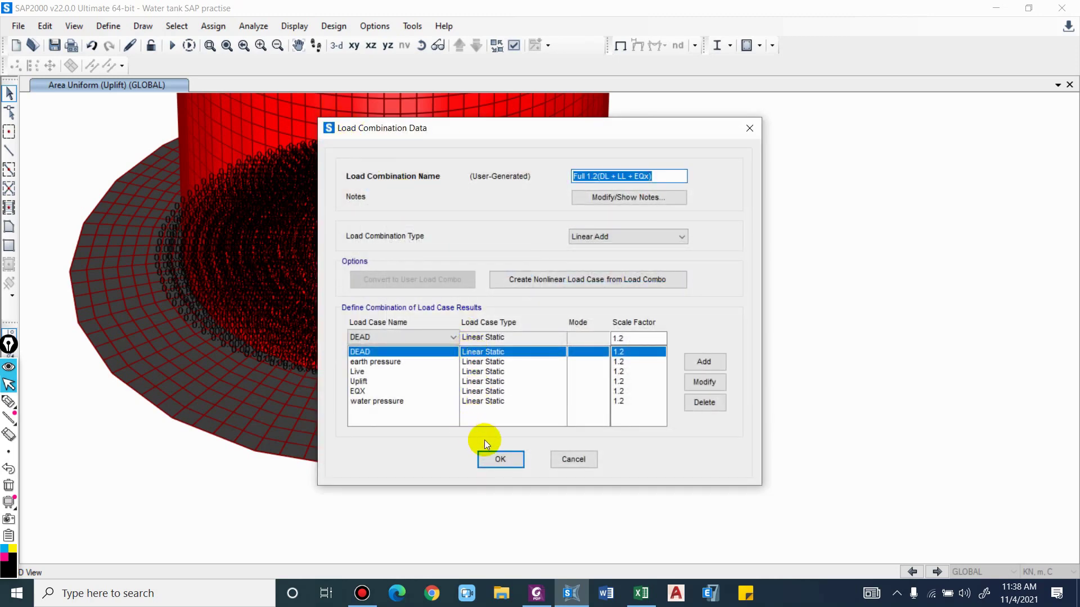
pyautogui.click(498, 457)
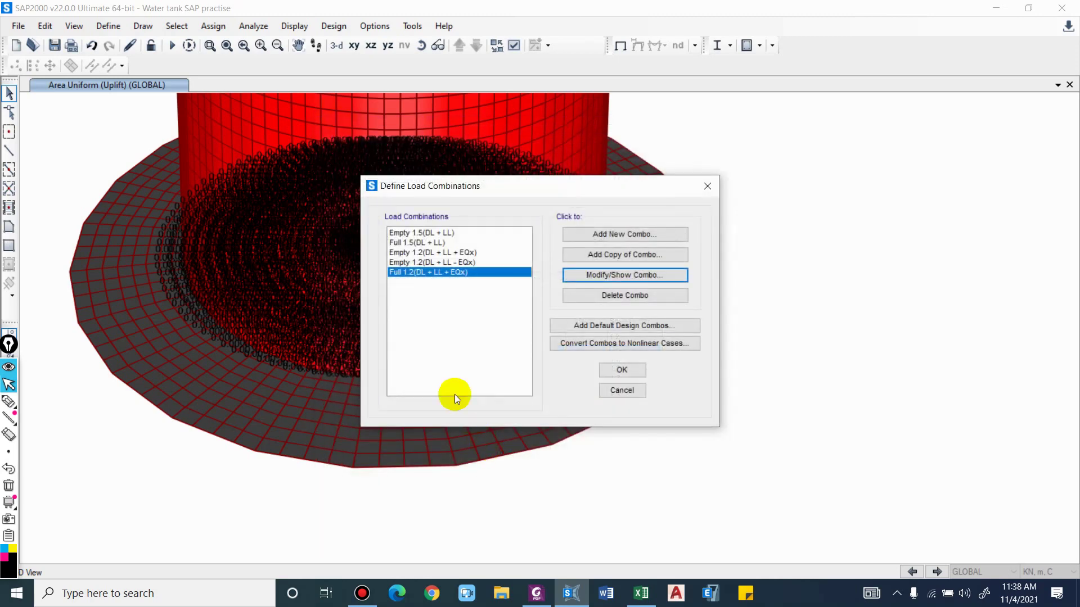
# Duplicate the Full 1.2(DL + LL + EQx) combination and name the copy "Full 1.2(DL + LL - EQx)"
pyautogui.click(629, 255)
pyautogui.doubleClick(644, 176)
pyautogui.hotkey('ctrl', 'v')
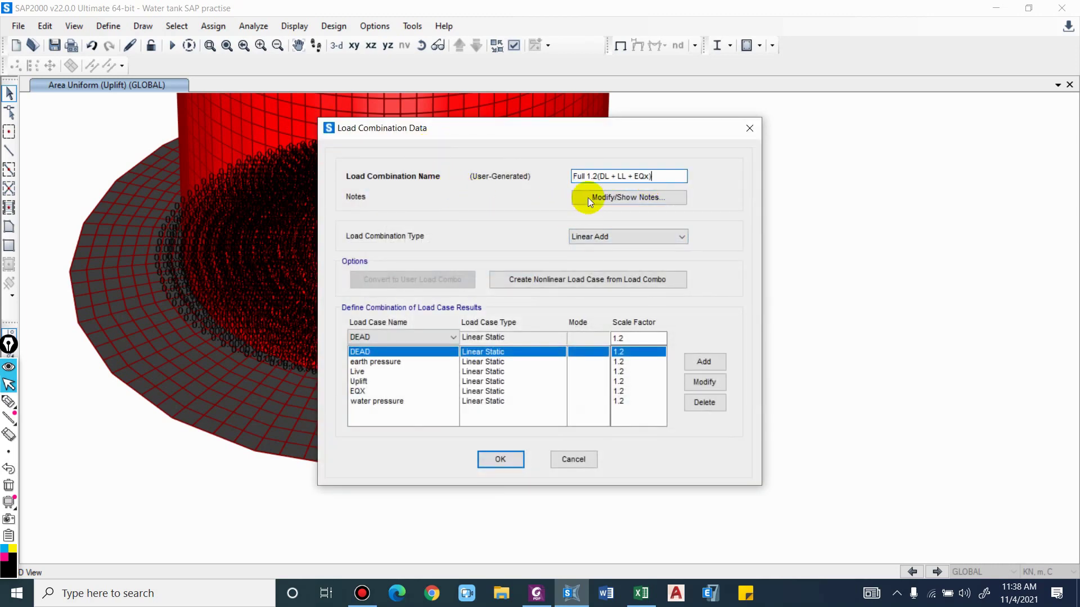
pyautogui.click(632, 174)
pyautogui.press('BackSpace')
pyautogui.write('-')
# Set the EQX scale factor to -1.2 in the Full 1.2(DL + LL - EQx) combination
pyautogui.click(636, 403)
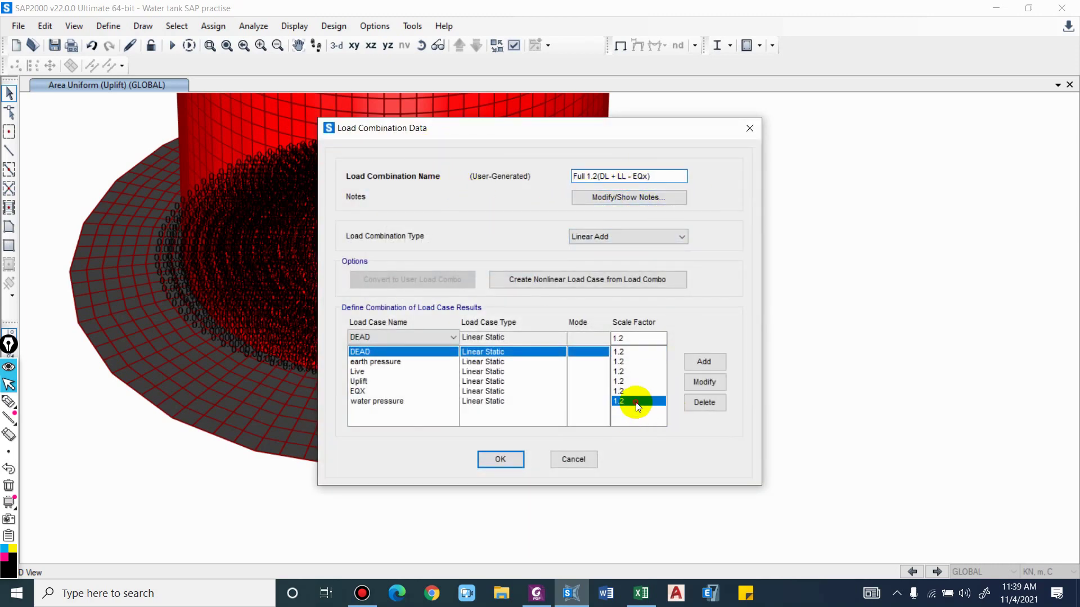
pyautogui.click(628, 391)
pyautogui.click(613, 338)
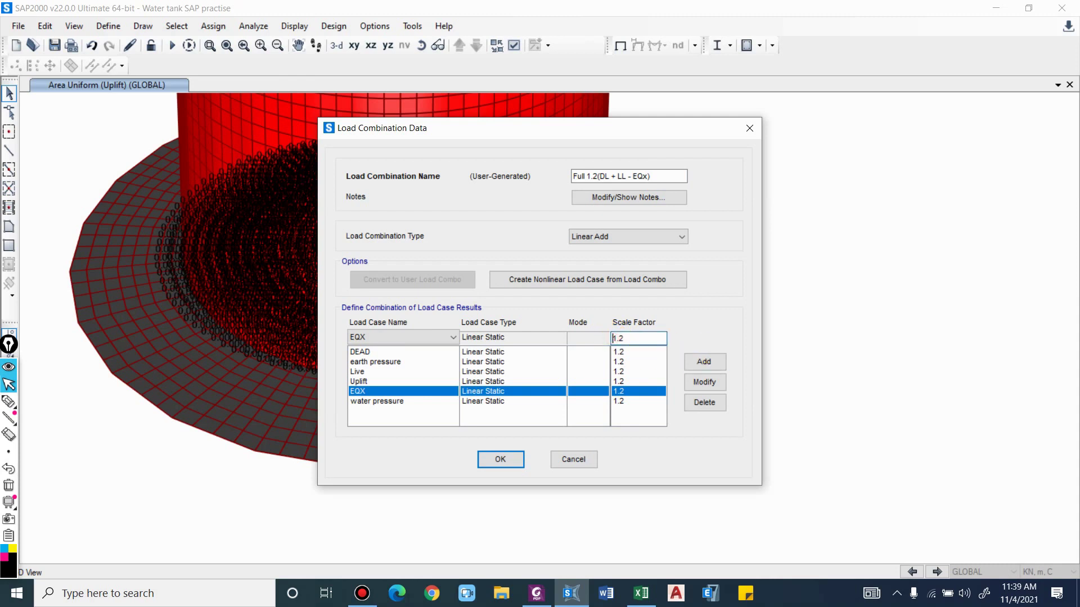
pyautogui.write('-')
pyautogui.click(710, 382)
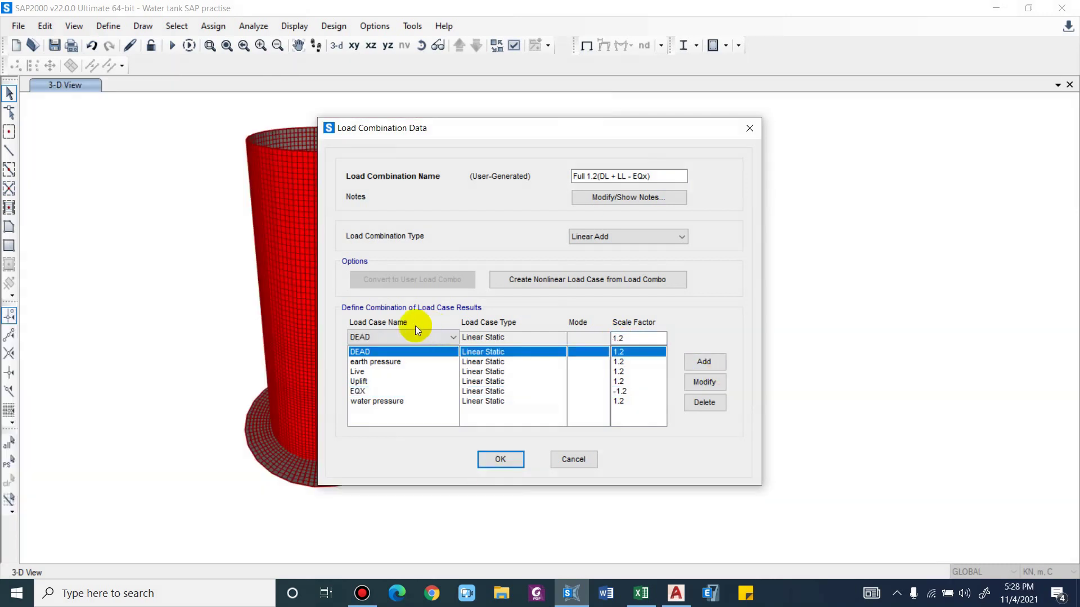
# Add the Dynamic water pressure load case with scale factor 1.2 and save the Full 1.2(DL + LL - EQx) combination
pyautogui.click(403, 339)
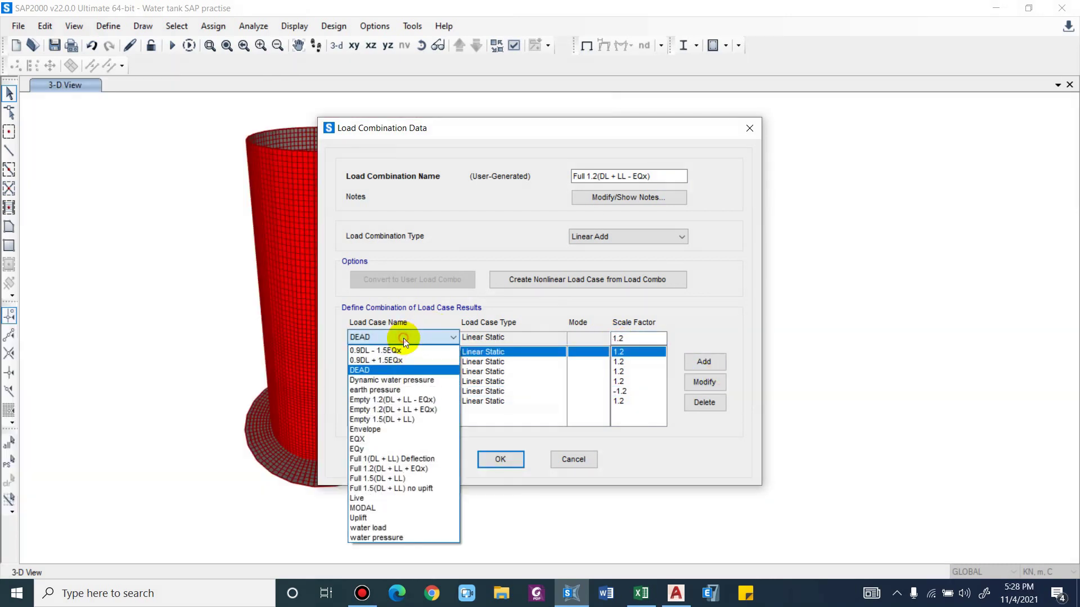
pyautogui.click(406, 380)
pyautogui.click(710, 362)
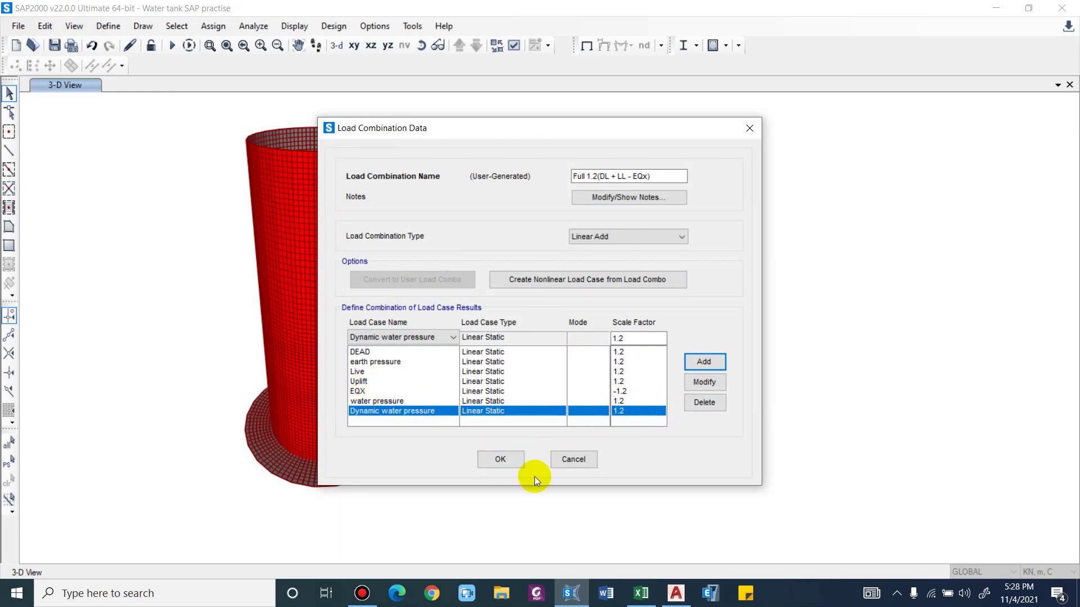
pyautogui.click(492, 465)
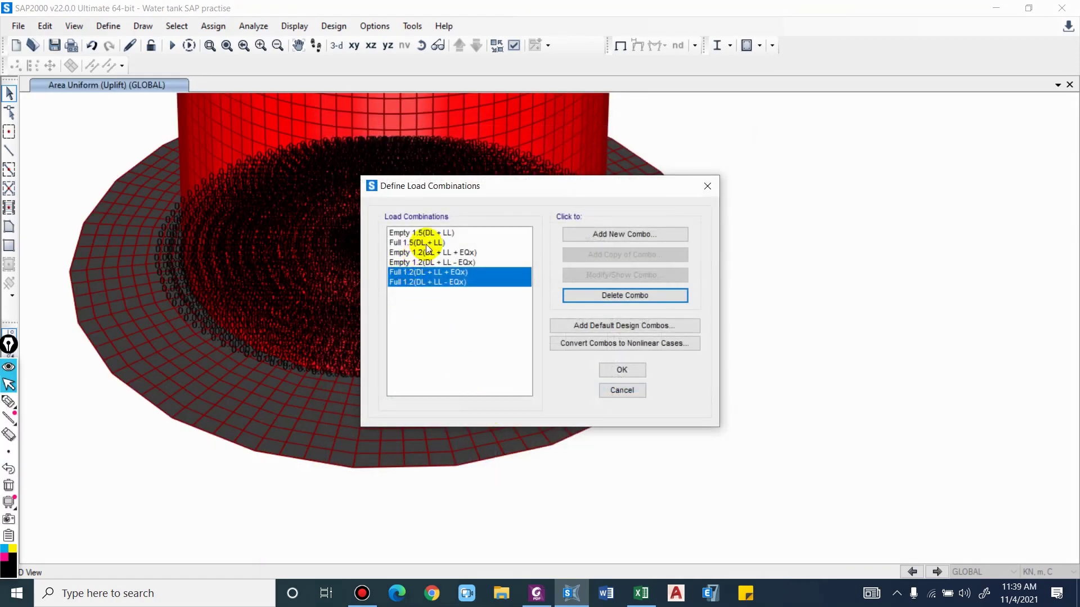
# Open the Full 1.5(DL + LL) combination, copy its name text and close it
pyautogui.click(426, 243)
pyautogui.click(619, 275)
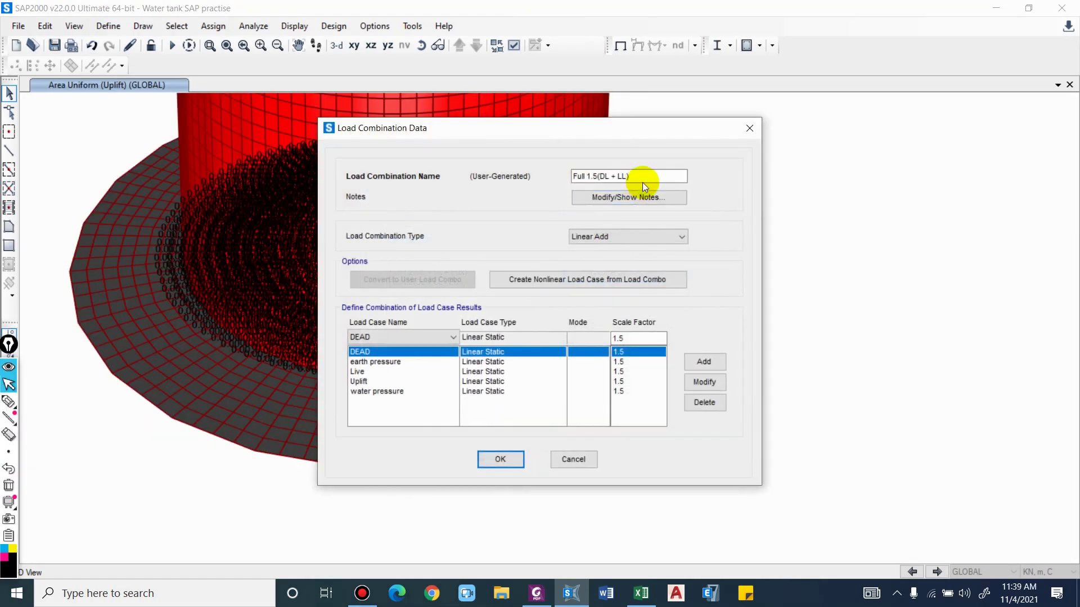
pyautogui.click(641, 177)
pyautogui.moveTo(642, 177); pyautogui.dragTo(469, 235)
pyautogui.hotkey('ctrl', 'c')
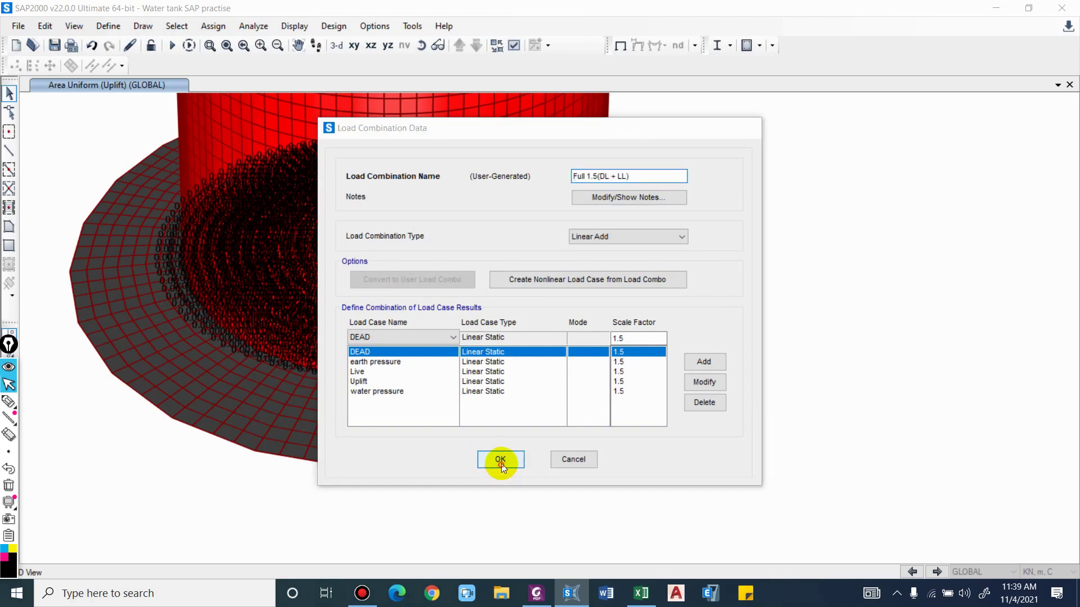
pyautogui.click(497, 458)
pyautogui.click(610, 255)
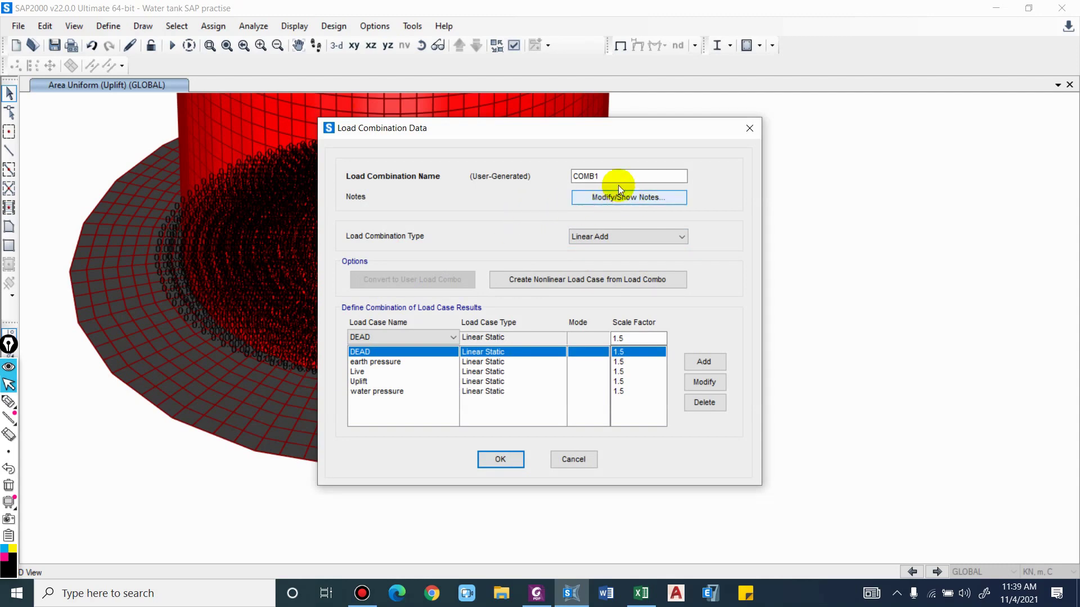
pyautogui.moveTo(631, 174); pyautogui.dragTo(395, 150)
pyautogui.click(631, 178)
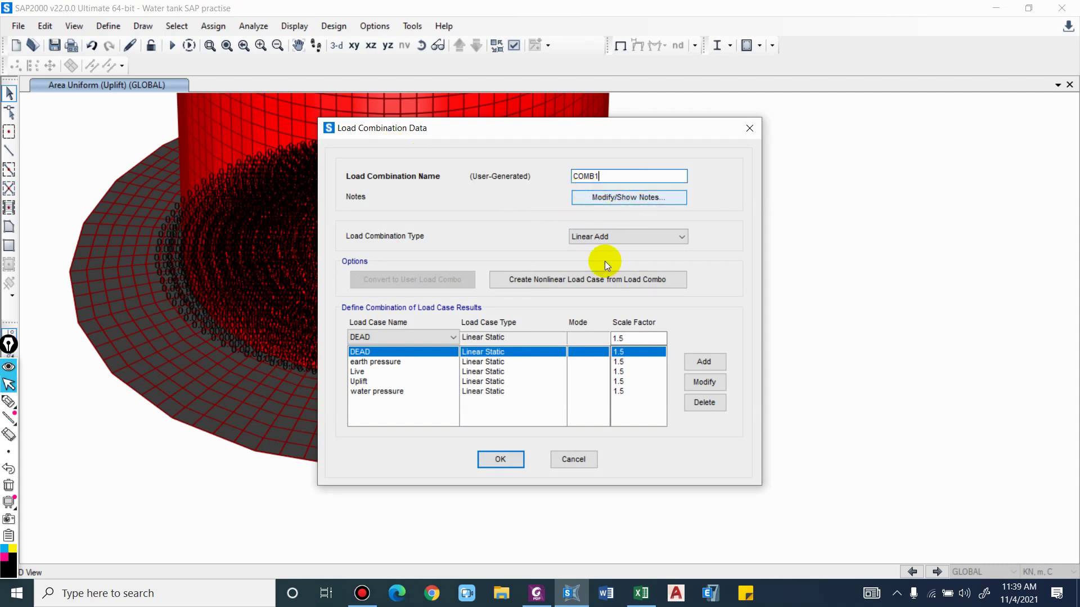
pyautogui.click(576, 459)
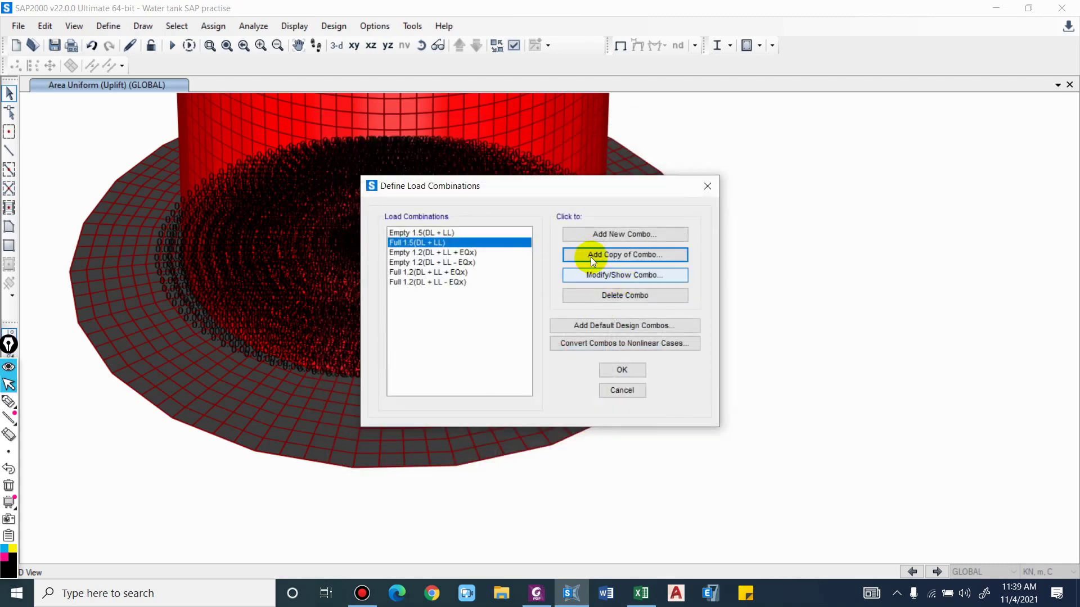
# Duplicate the Full 1.5(DL + LL) combination, reusing its copied name, and name the copy "Full 1.5(DL + LL) no upift"
pyautogui.click(596, 274)
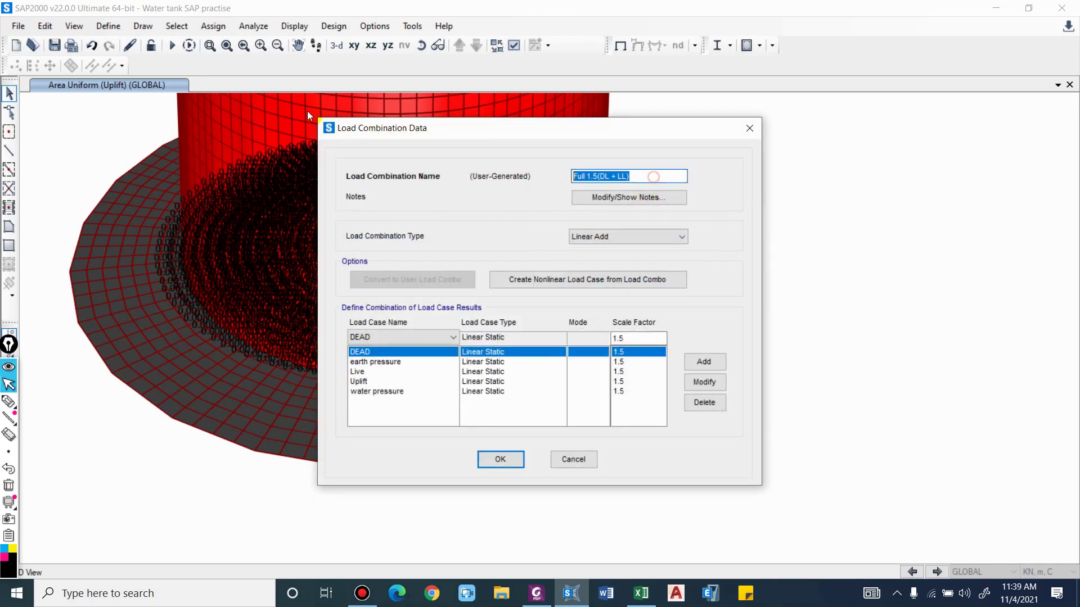
pyautogui.click(501, 459)
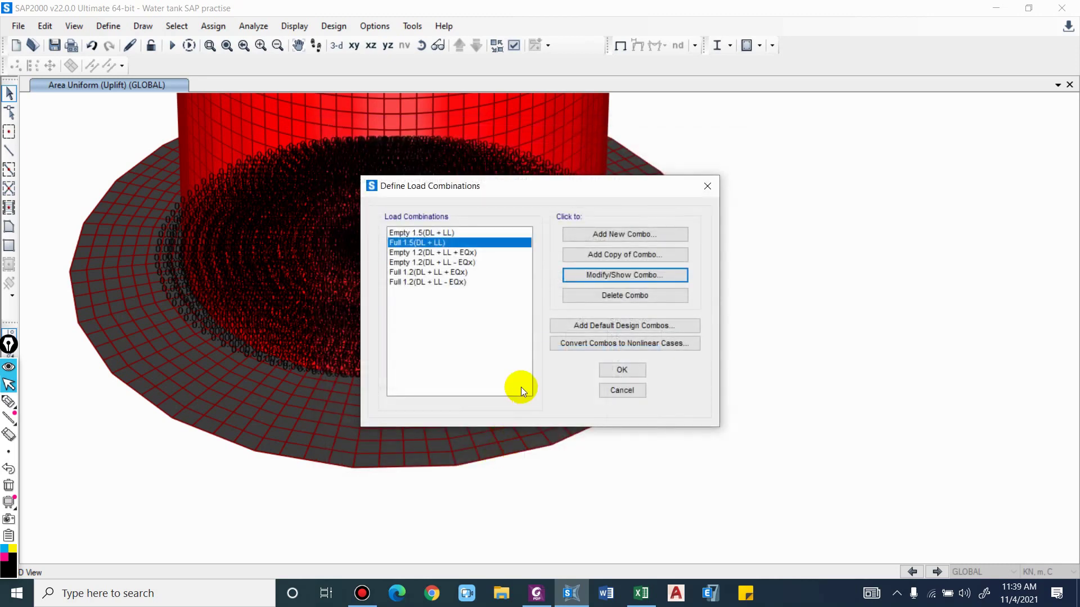
pyautogui.click(614, 254)
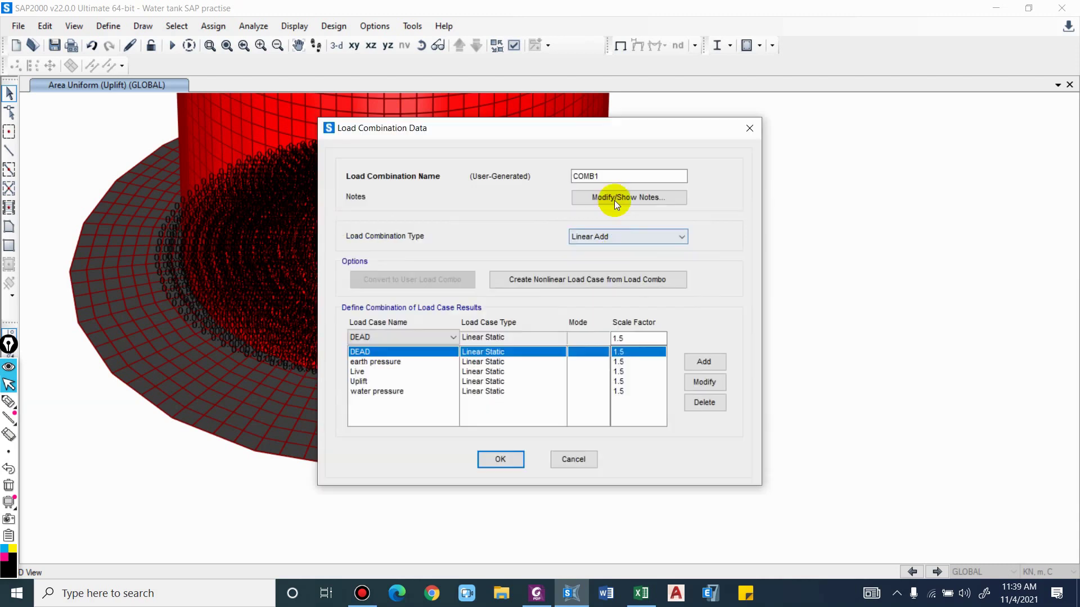
pyautogui.moveTo(610, 177); pyautogui.dragTo(444, 136)
pyautogui.hotkey('ctrl', 'v')
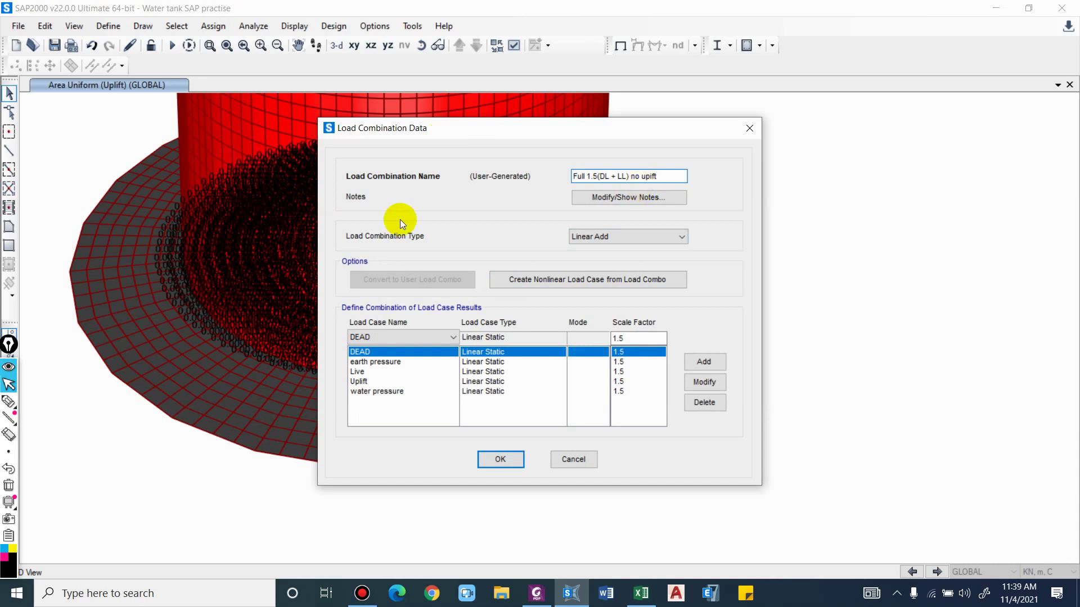
# Remove the Uplift load case from the "Full 1.5(DL + LL) no upift" combination and save it
pyautogui.click(360, 381)
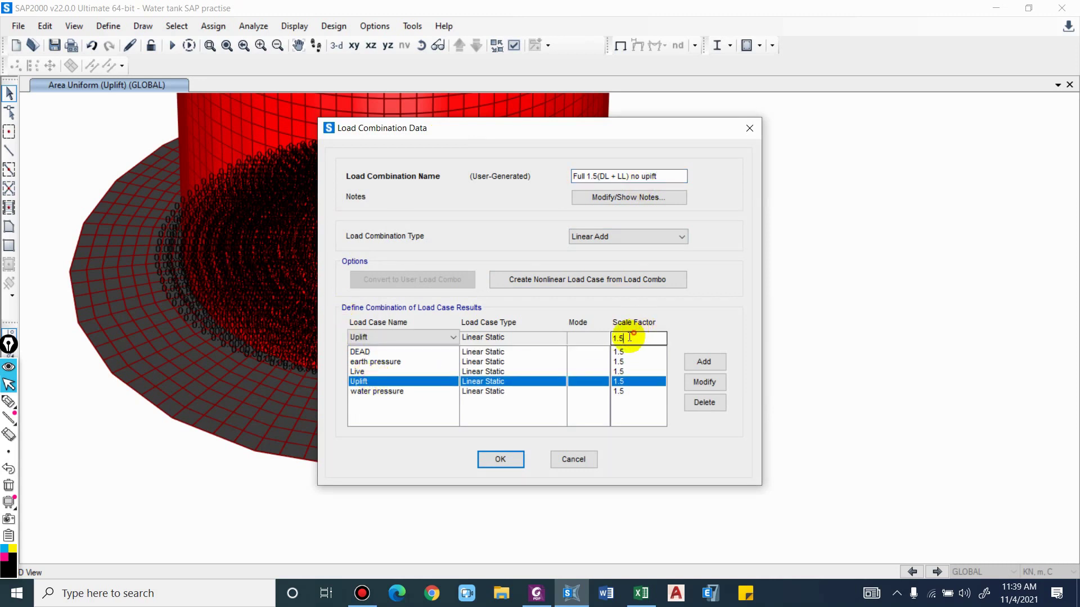
pyautogui.click(697, 402)
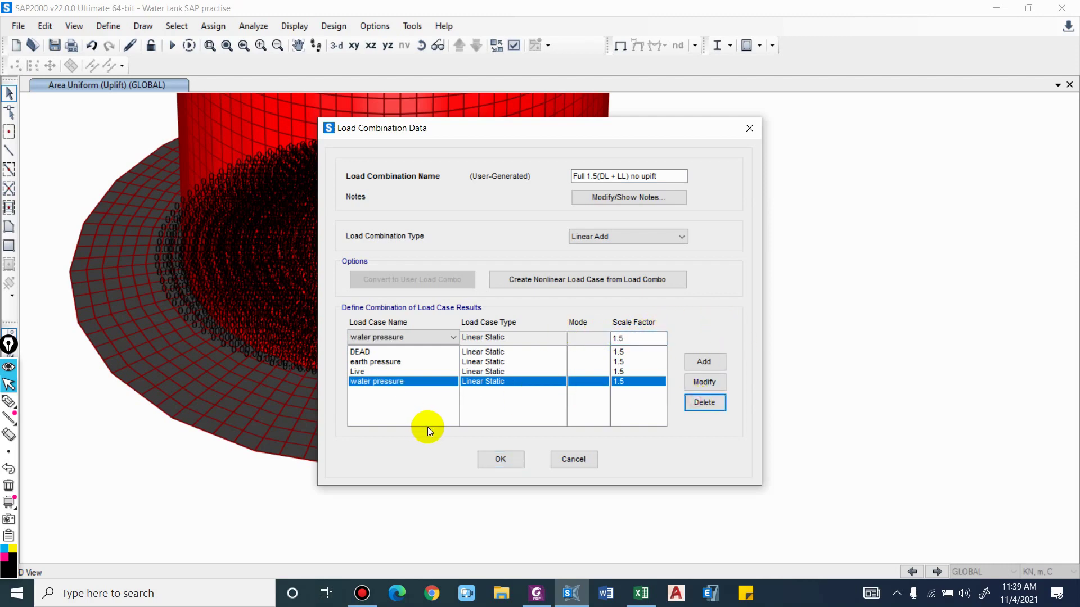
pyautogui.click(509, 465)
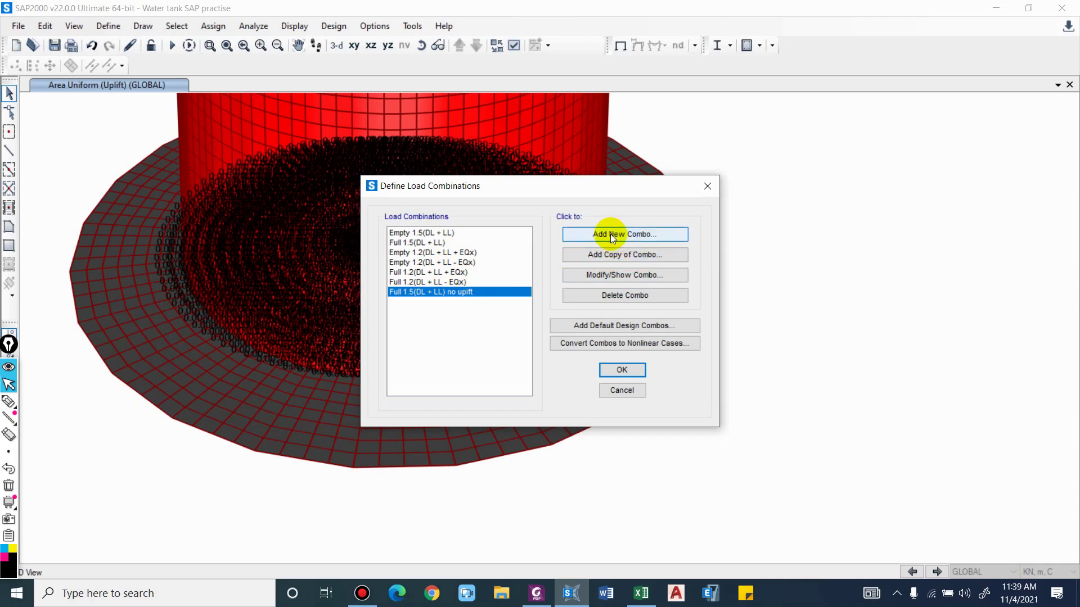
# Duplicate the Empty 1.2(DL + LL + EQx) combination and name the copy "0.9DL + 1.5EQx"
pyautogui.click(419, 252)
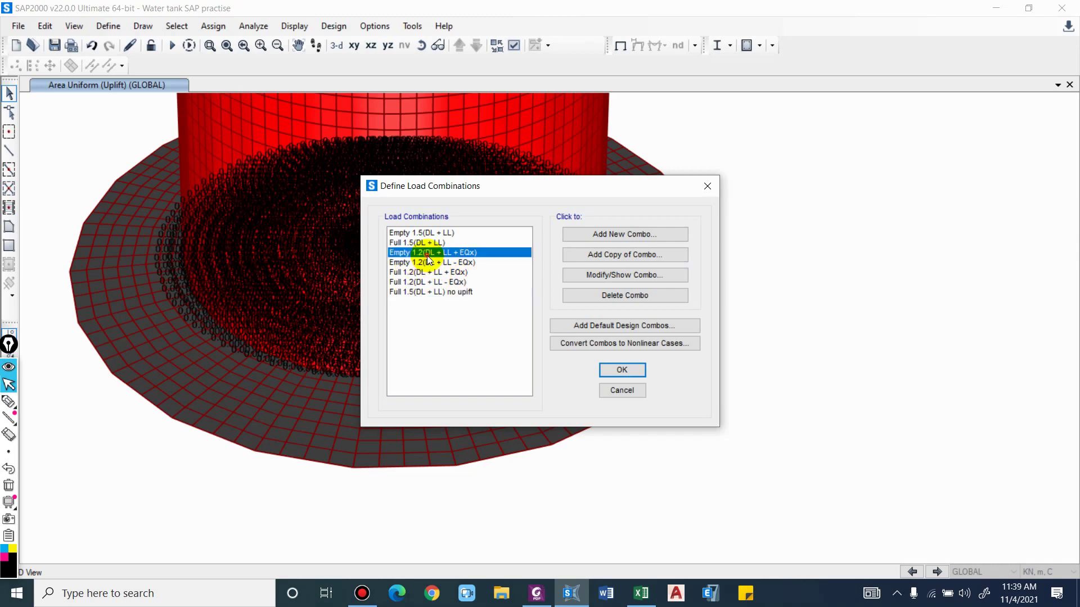
pyautogui.click(624, 256)
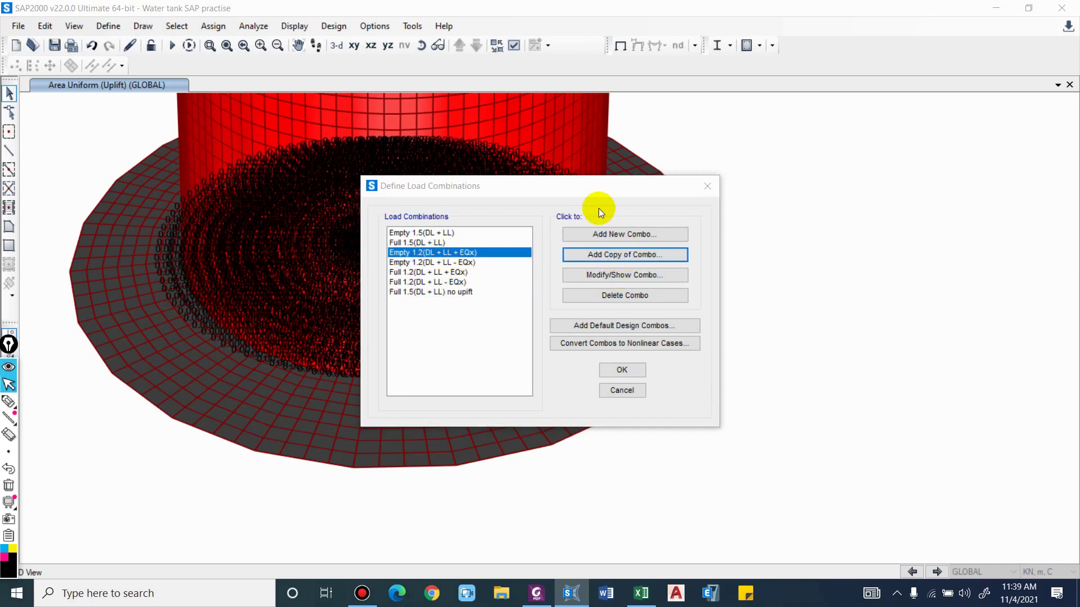
pyautogui.write('0.pD')
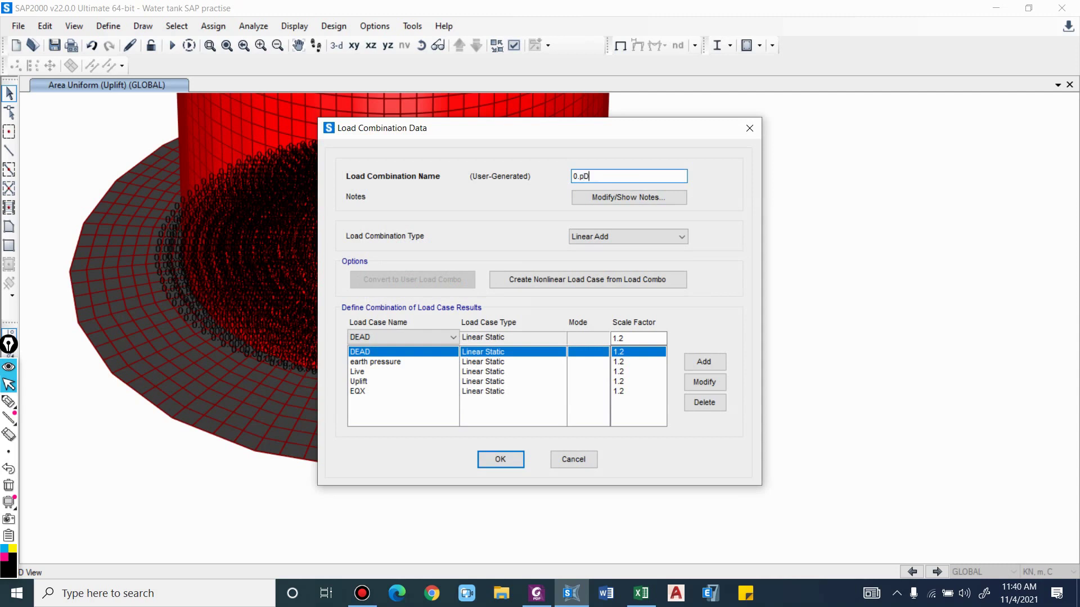
pyautogui.press('BackSpace')
pyautogui.press('BackSpace')
pyautogui.write('9D')
# Set the DEAD scale factor to 0.9 in the 0.9DL + 1.5EQx combination
pyautogui.doubleClick(633, 338)
pyautogui.write('0.9')
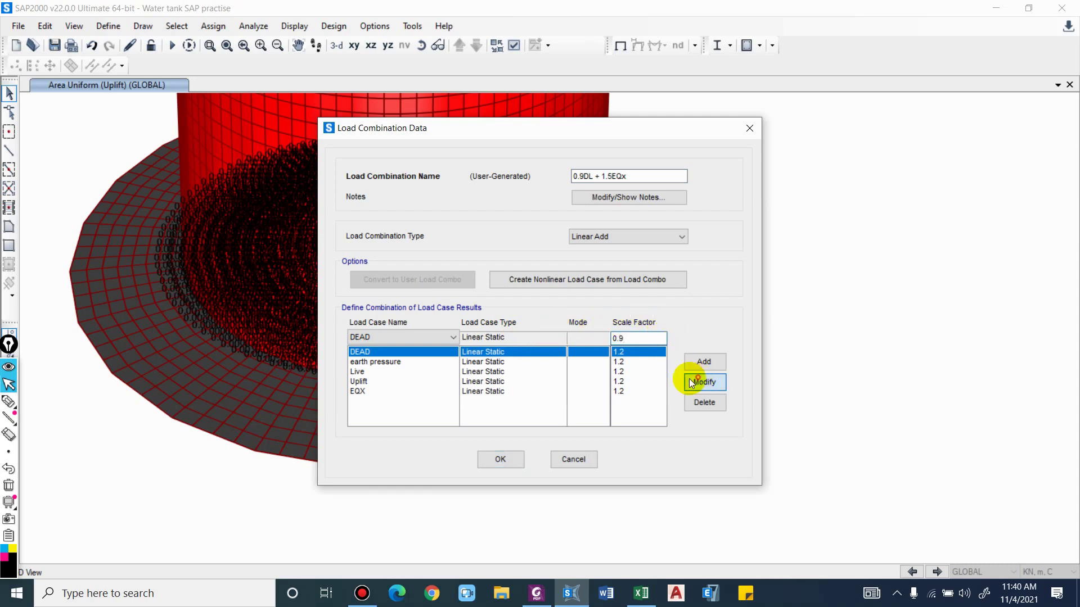
pyautogui.click(704, 382)
# Remove the earth pressure, Live and Uplift load cases from the 0.9DL + 1.5EQx combination
pyautogui.click(635, 362)
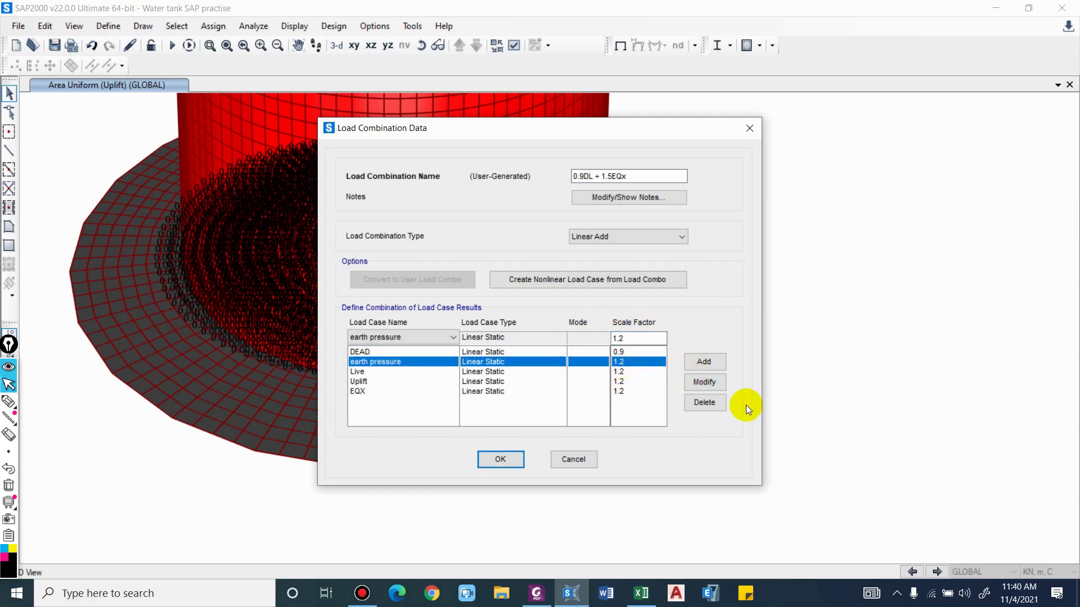
pyautogui.click(704, 402)
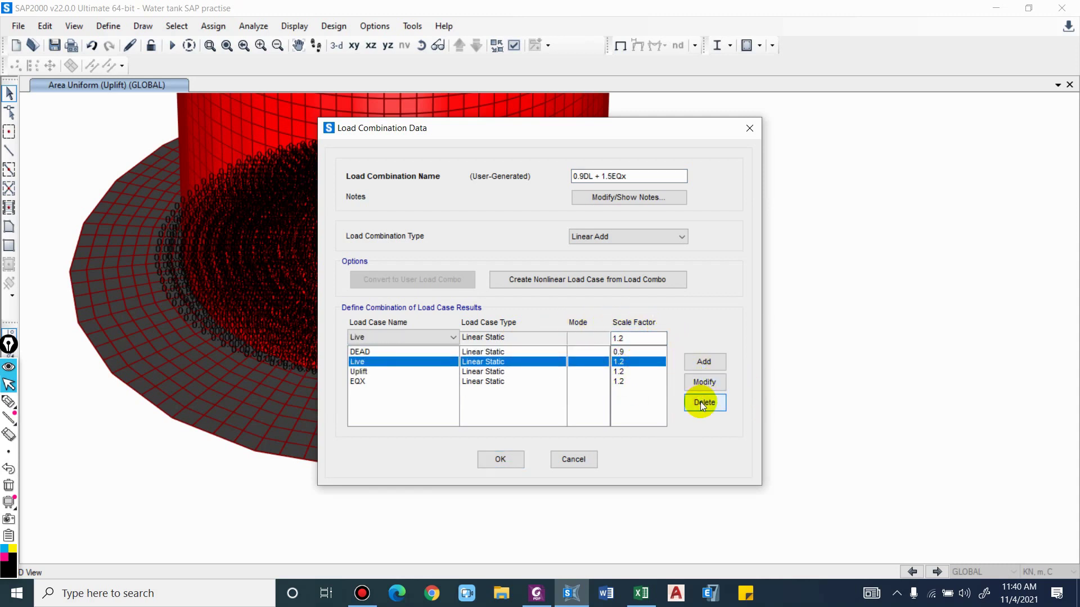
pyautogui.click(702, 404)
pyautogui.click(701, 403)
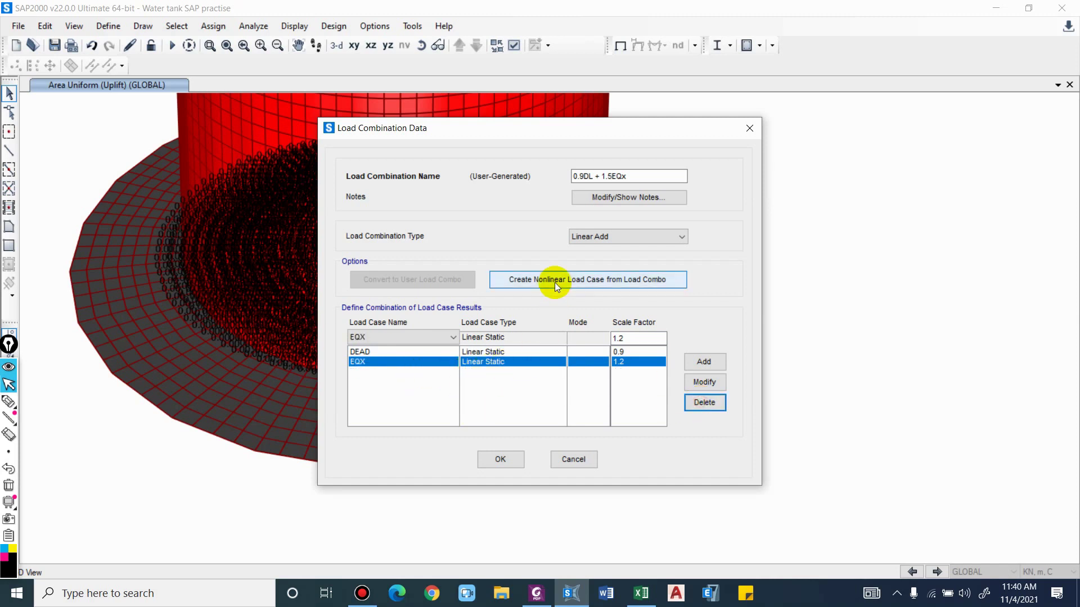
# Copy the combination's name text and save the 0.9DL + 1.5EQx combination
pyautogui.click(631, 177)
pyautogui.hotkey('ctrl', 'a')
pyautogui.hotkey('ctrl', 'c')
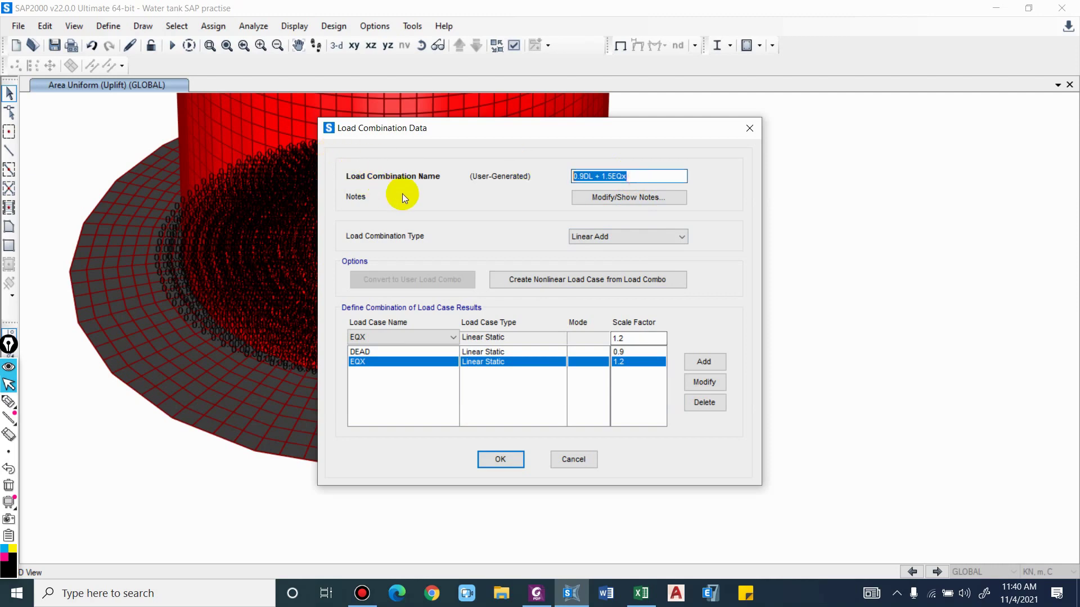
pyautogui.click(497, 458)
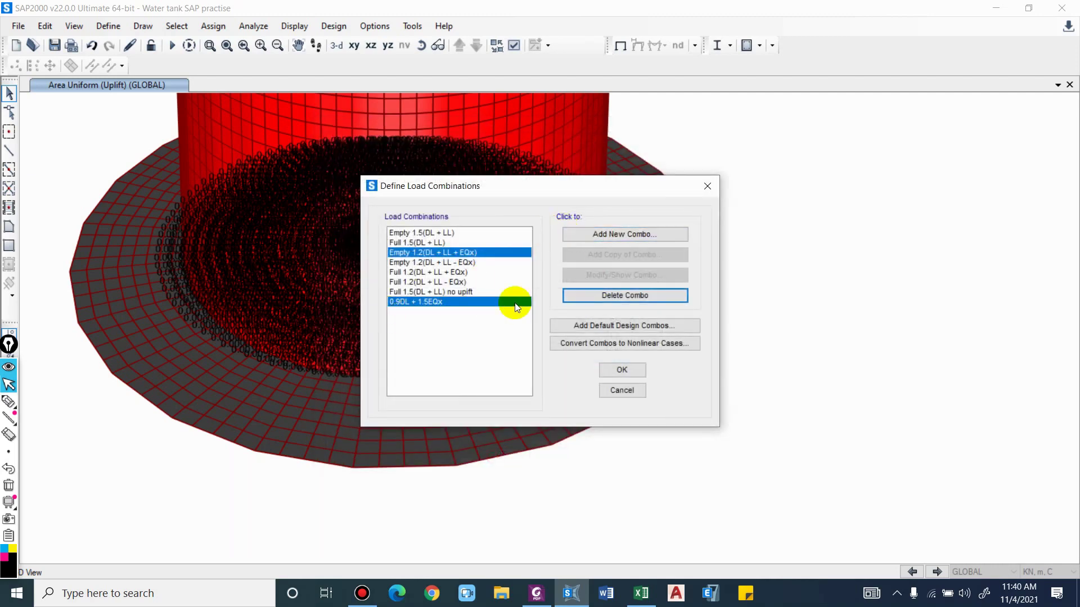
# Duplicate the 0.9DL + 1.5EQx combination, reusing its copied name, and name the copy "0.9DL - 1.5EQx"
pyautogui.click(607, 256)
pyautogui.doubleClick(614, 177)
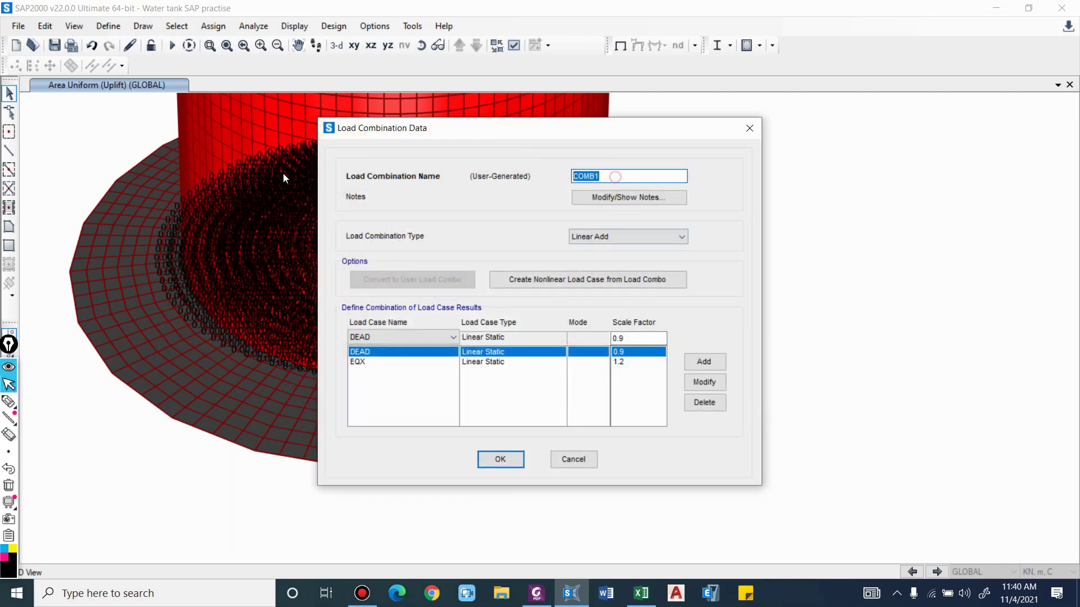
pyautogui.hotkey('ctrl', 'v')
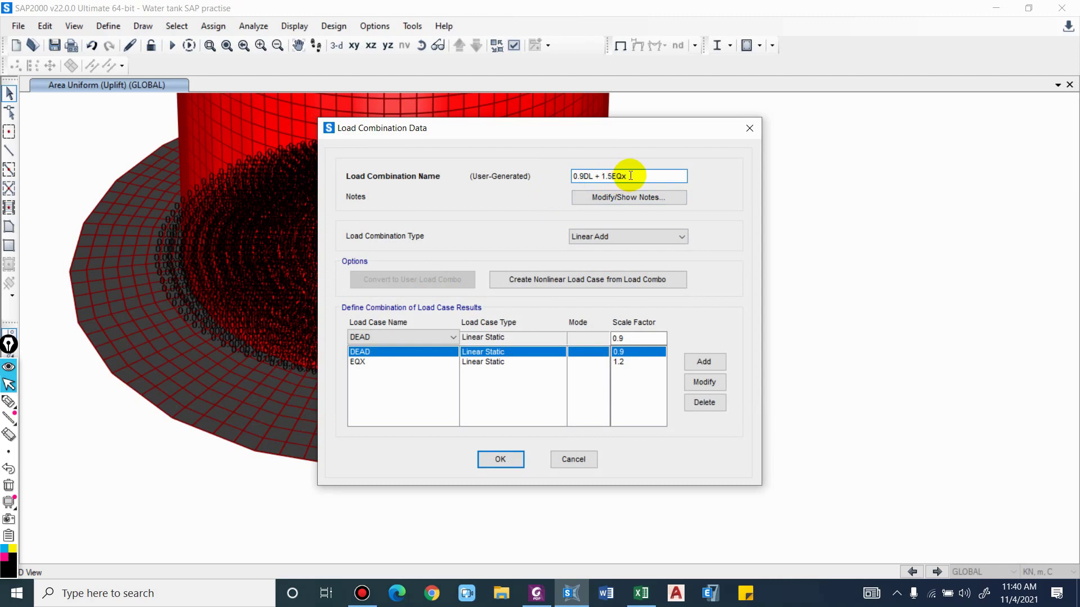
pyautogui.click(599, 176)
pyautogui.press('BackSpace')
pyautogui.write('-')
# Set the EQX scale factor to -1.5 in the 0.9DL - 1.5EQx combination and save it
pyautogui.click(639, 362)
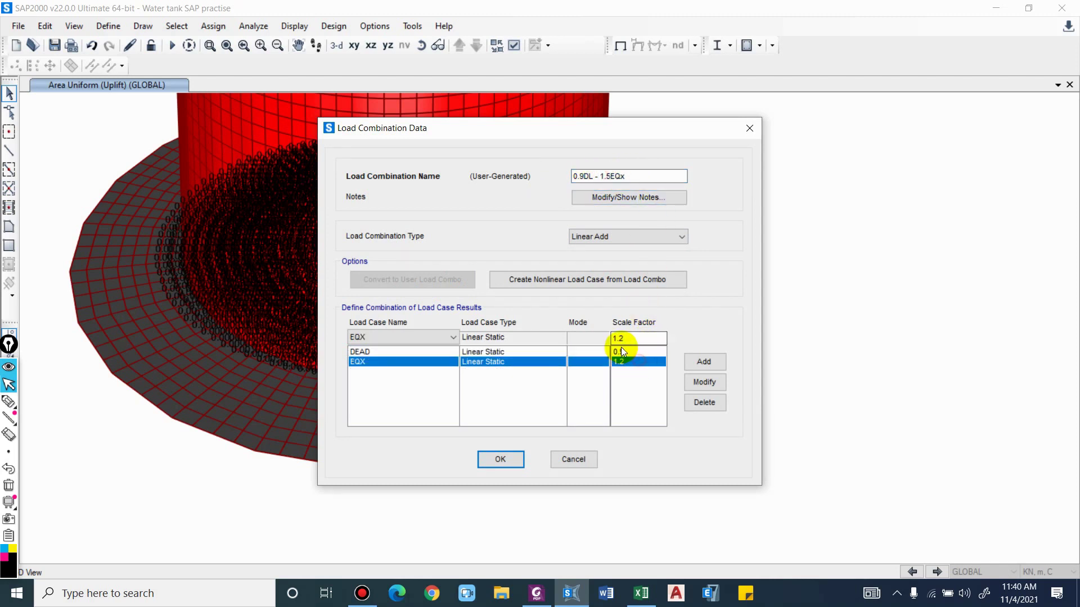
pyautogui.doubleClick(623, 339)
pyautogui.write('1.5')
pyautogui.click(613, 338)
pyautogui.write('-')
pyautogui.click(702, 386)
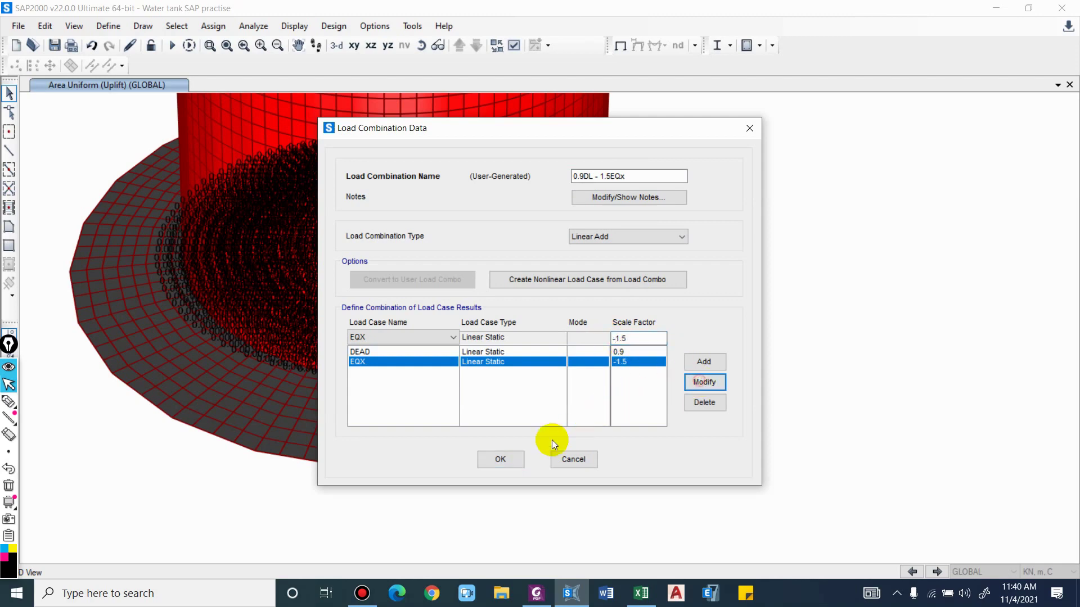
pyautogui.click(500, 459)
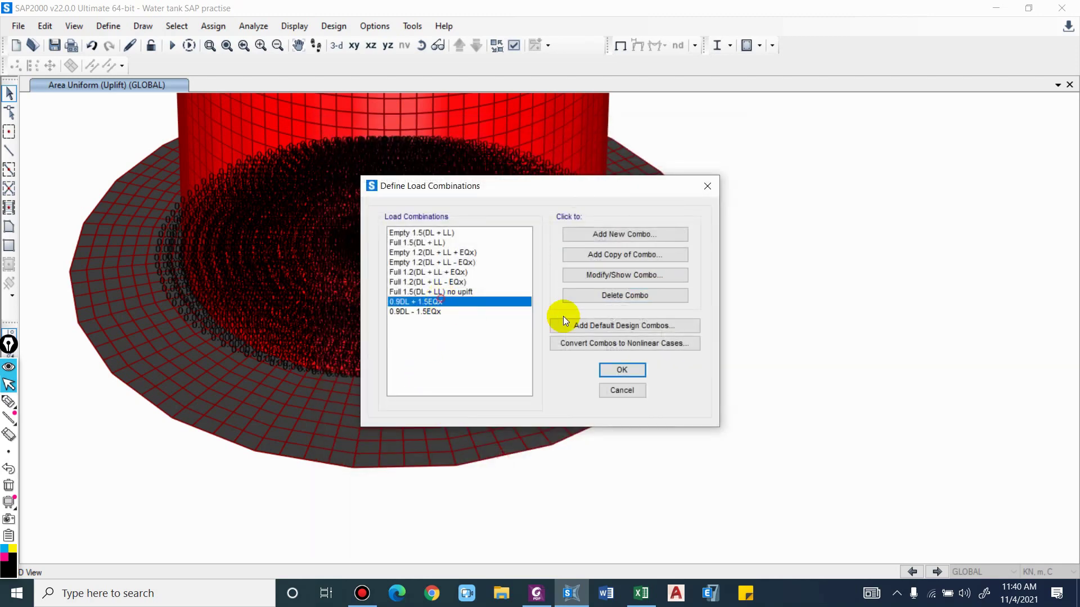
# Set the EQX scale factor to 1.5 in the existing 0.9DL + 1.5EQx combination and save it
pyautogui.click(607, 275)
pyautogui.click(616, 362)
pyautogui.click(632, 341)
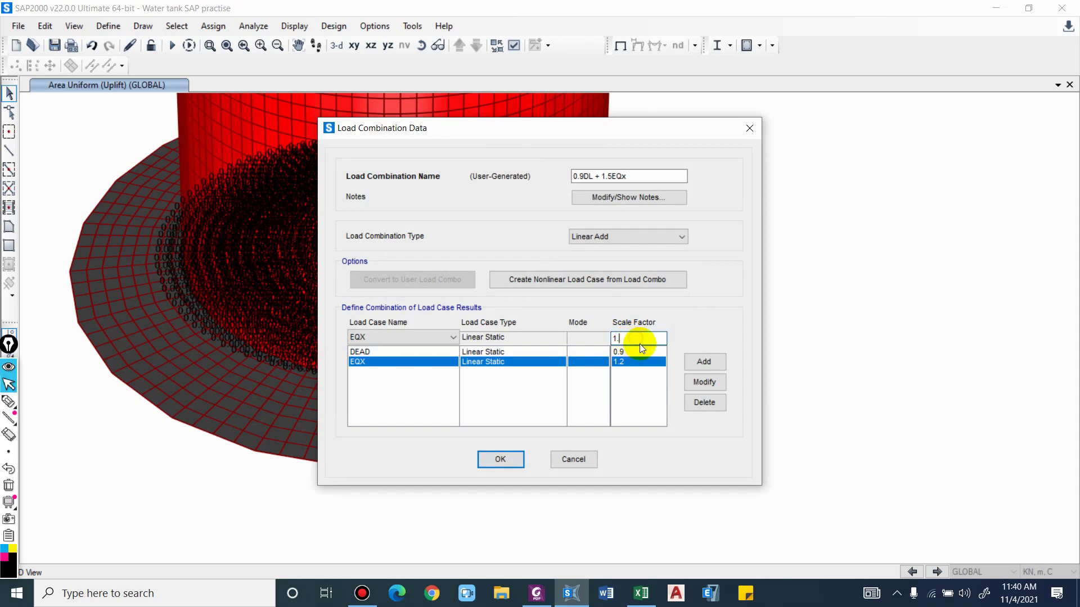
pyautogui.press('BackSpace')
pyautogui.write('5')
pyautogui.click(712, 386)
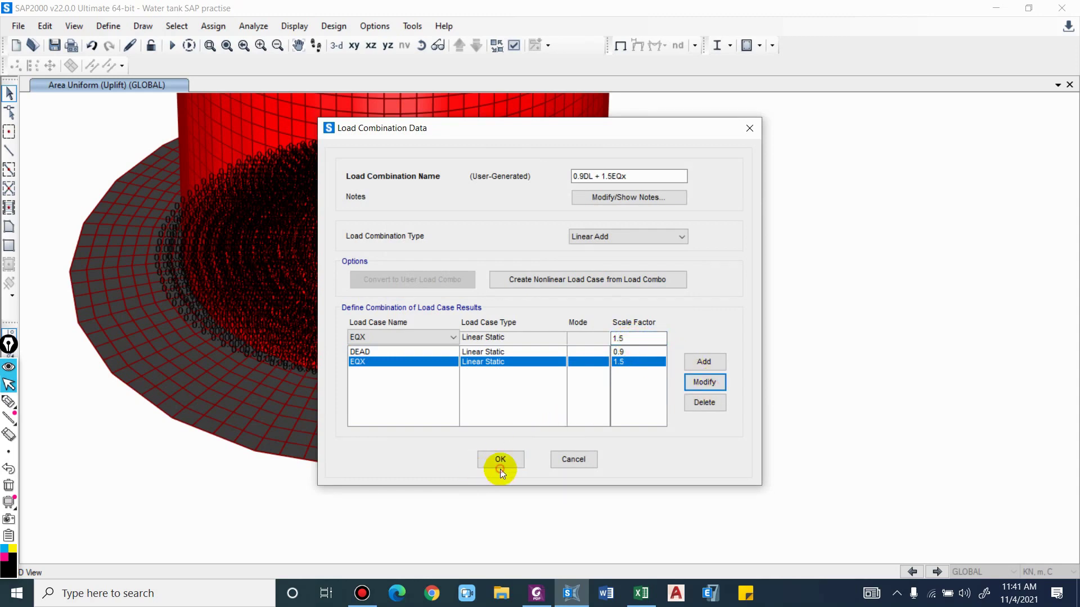
pyautogui.click(500, 459)
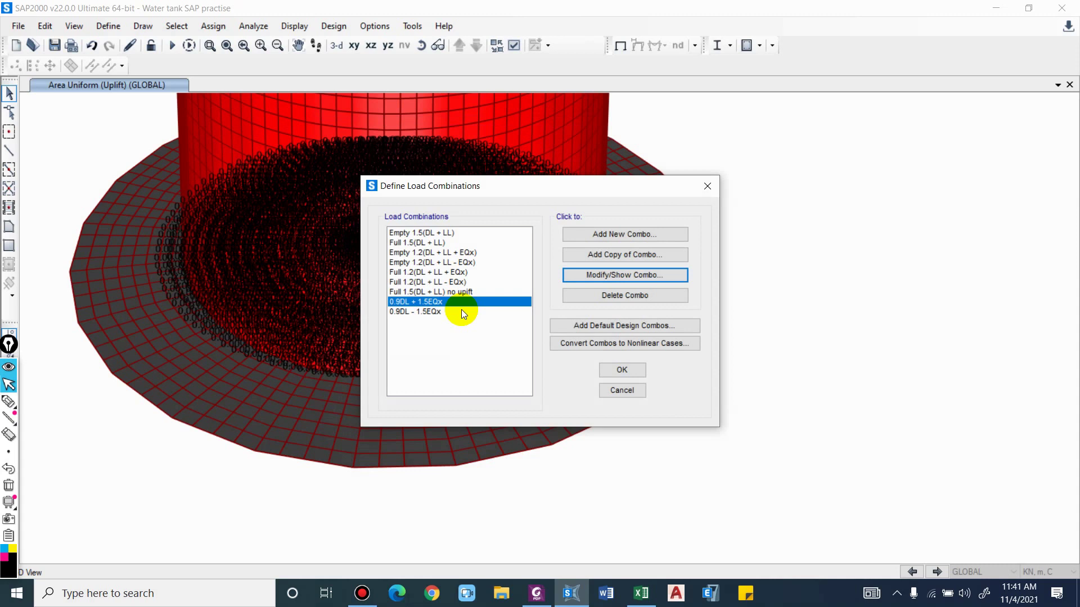
# Delete the 0.9DL + 1.5EQx combination and select the 0.9DL - 1.5EQx combination
pyautogui.click(567, 295)
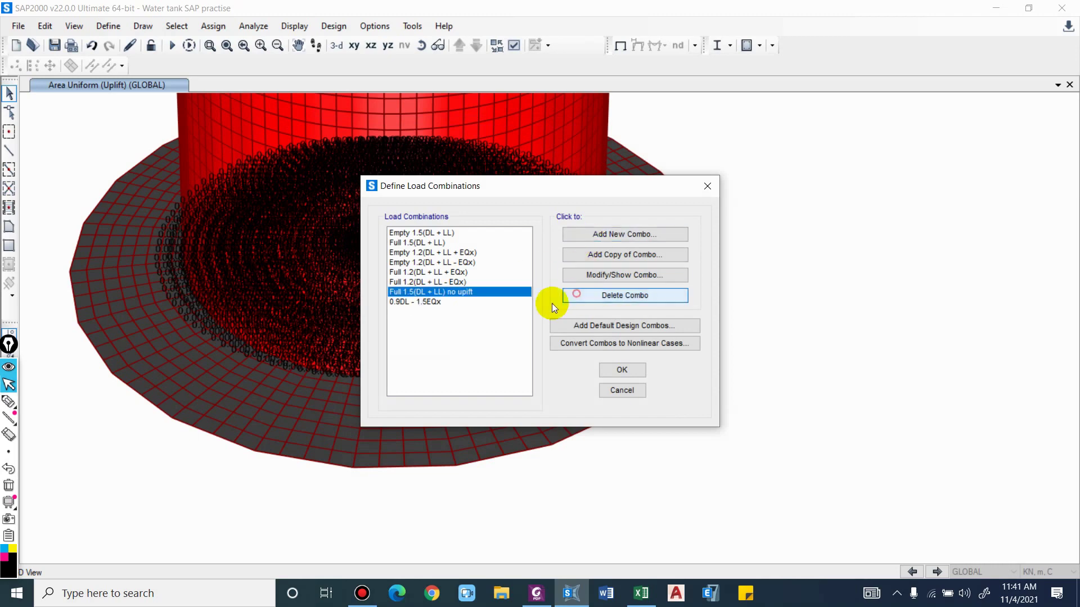
pyautogui.click(434, 303)
pyautogui.click(613, 239)
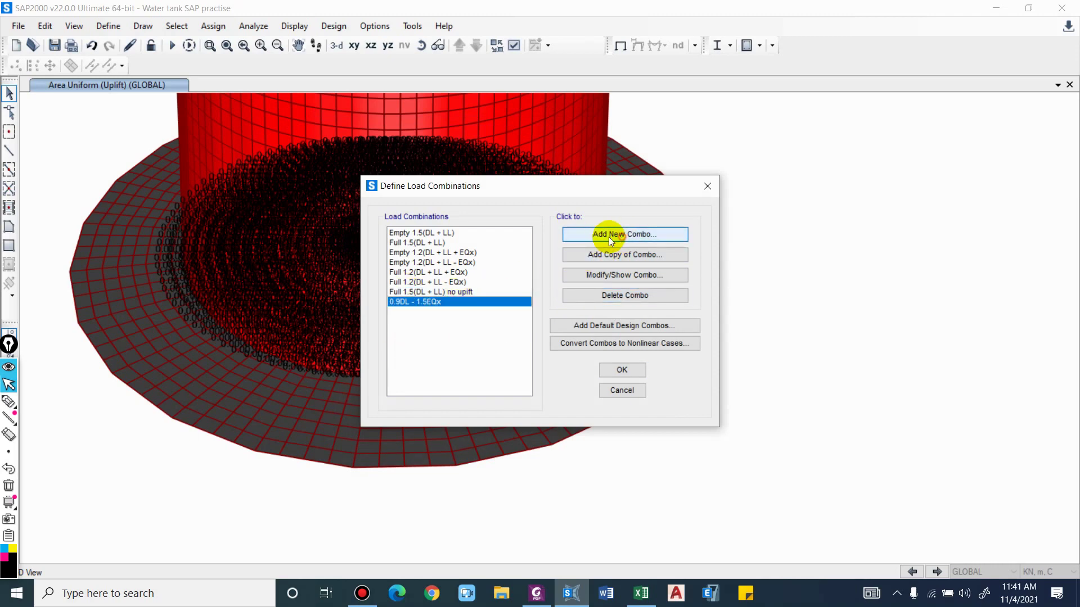
pyautogui.click(750, 128)
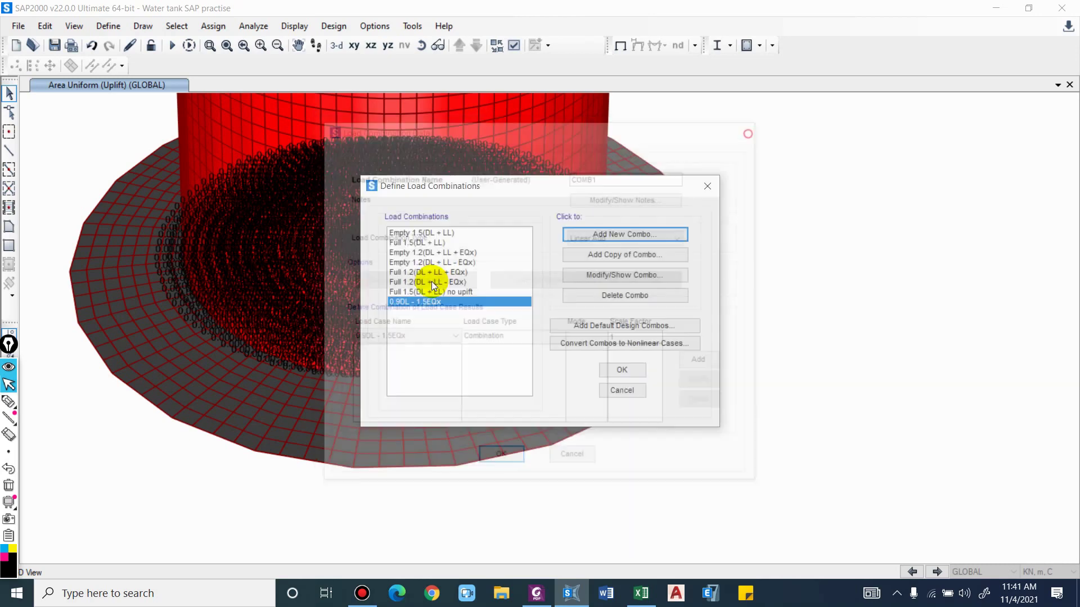
# Duplicate the 0.9DL - 1.5EQx combination and name the copy "0.9DL + 1.5EQx"
pyautogui.click(608, 255)
pyautogui.moveTo(607, 177); pyautogui.dragTo(484, 165)
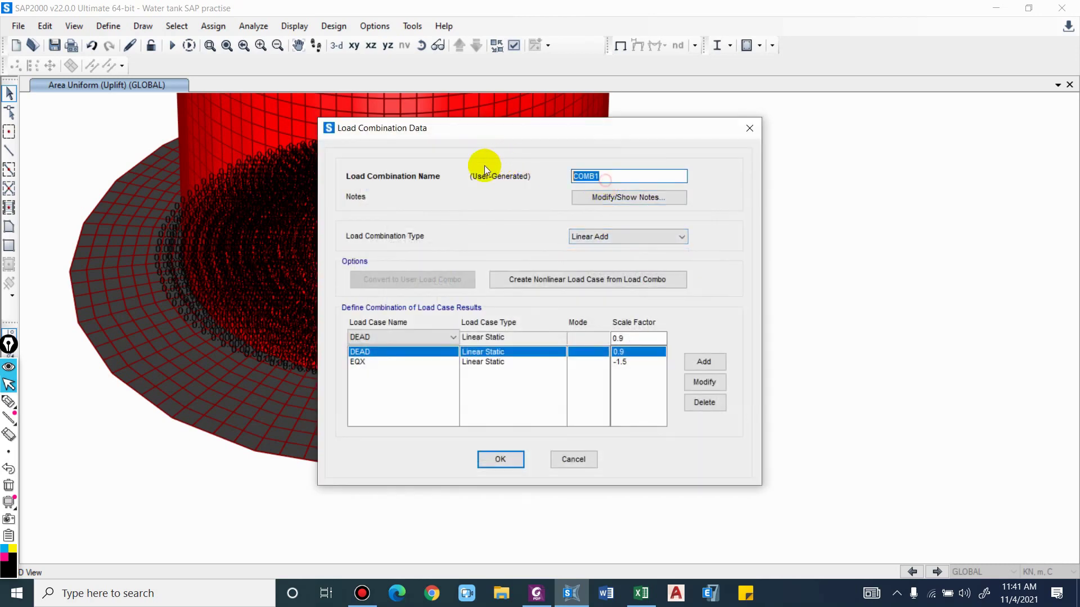
pyautogui.write('0.9DL + 1.5EQx')
# Change the EQX scale factor to positive 1.5 in the copied 0.9DL + 1.5EQx combination and save it
pyautogui.click(625, 362)
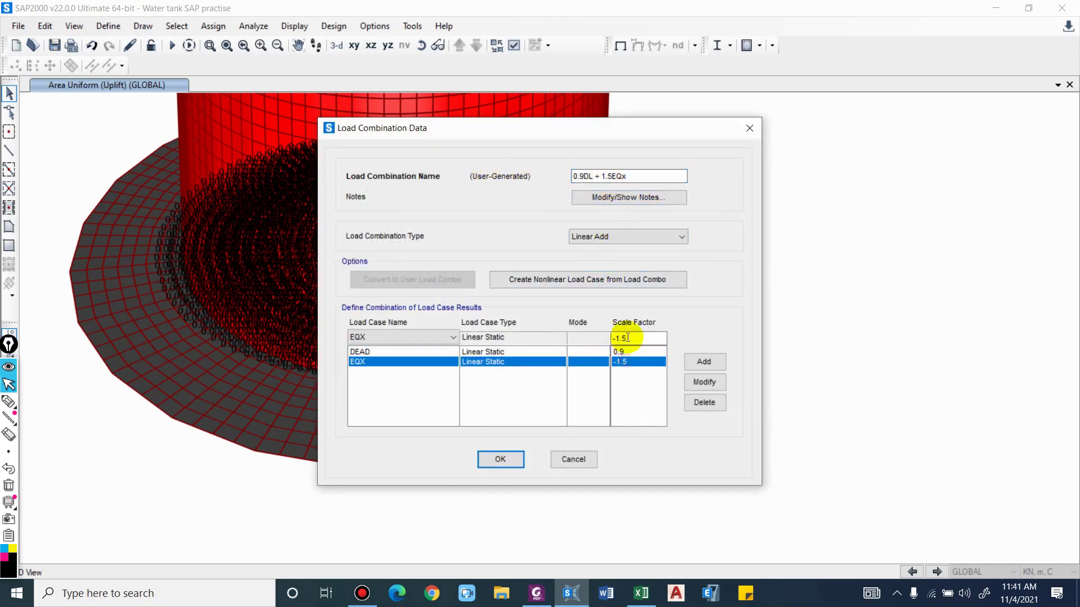
pyautogui.press('Delete')
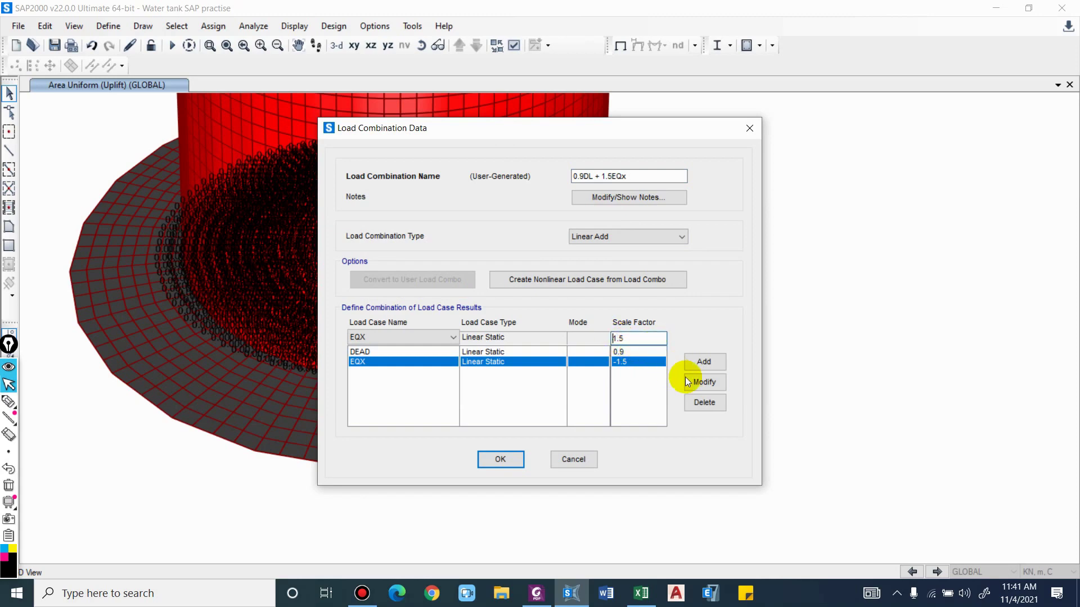
pyautogui.click(693, 382)
pyautogui.click(506, 458)
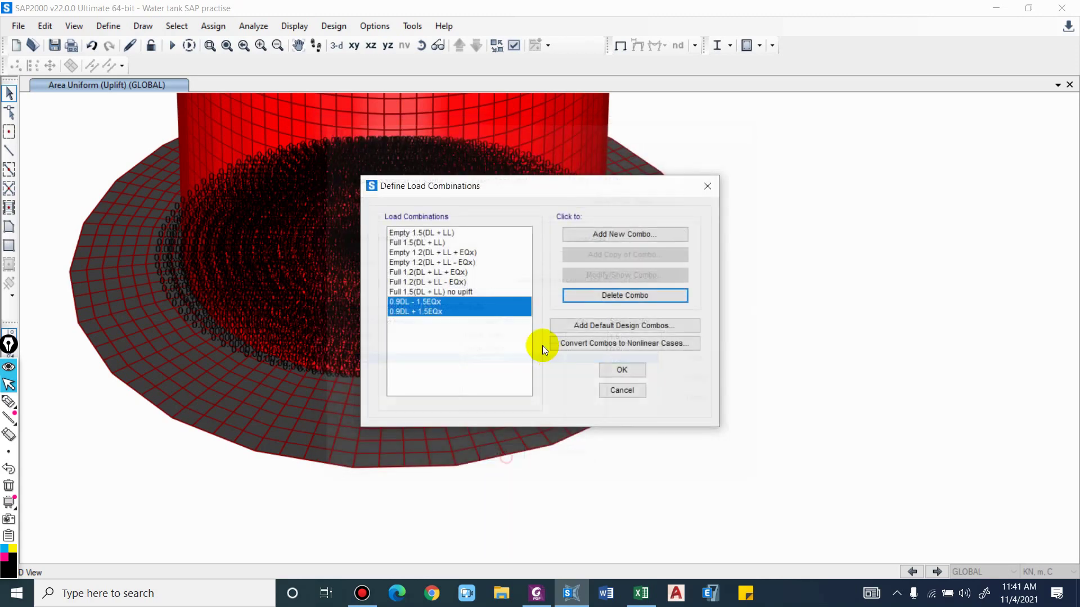
# Create a new load combination named "Envelope" with the combination type set to Envelope
pyautogui.click(460, 362)
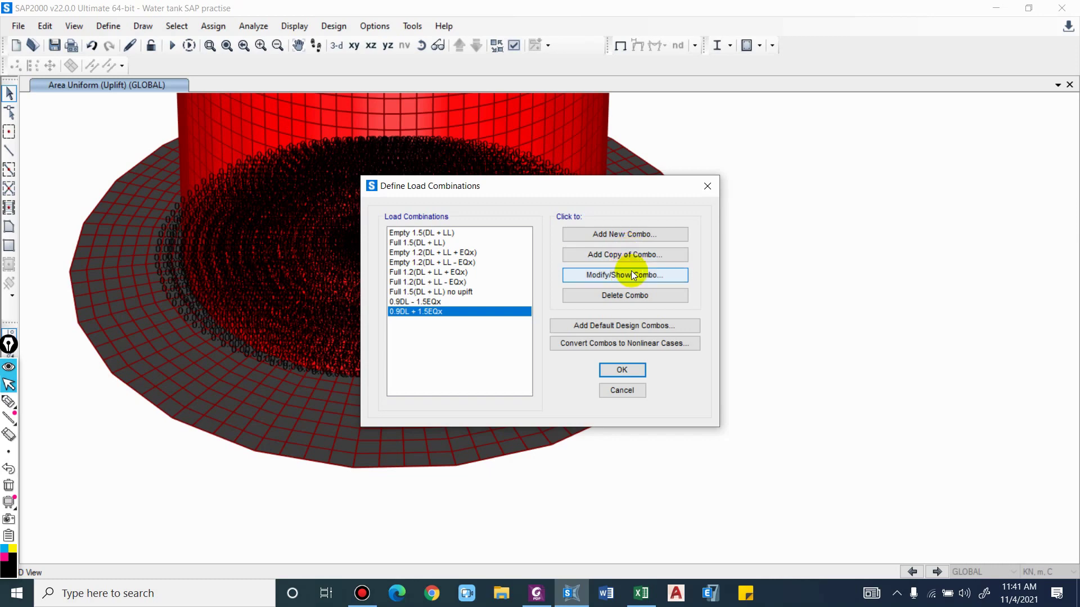
pyautogui.click(606, 234)
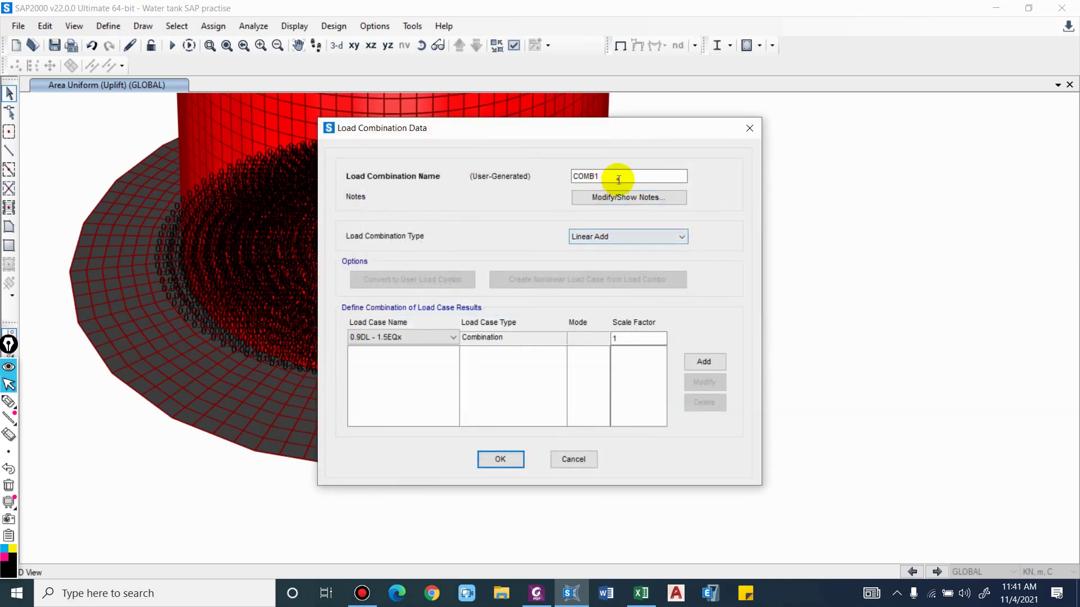
pyautogui.write('Envelope')
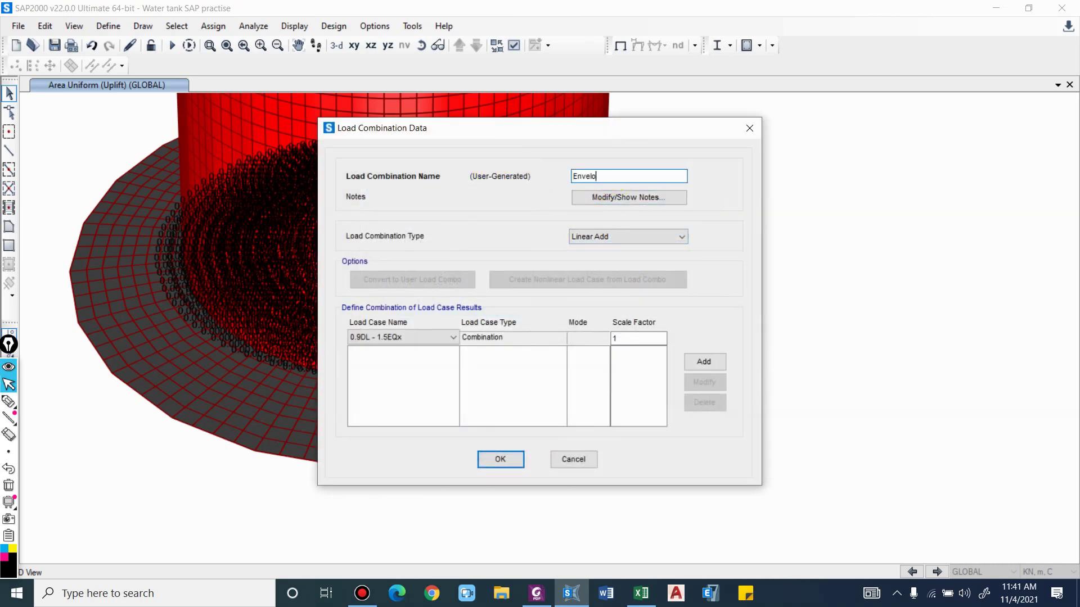
pyautogui.click(604, 235)
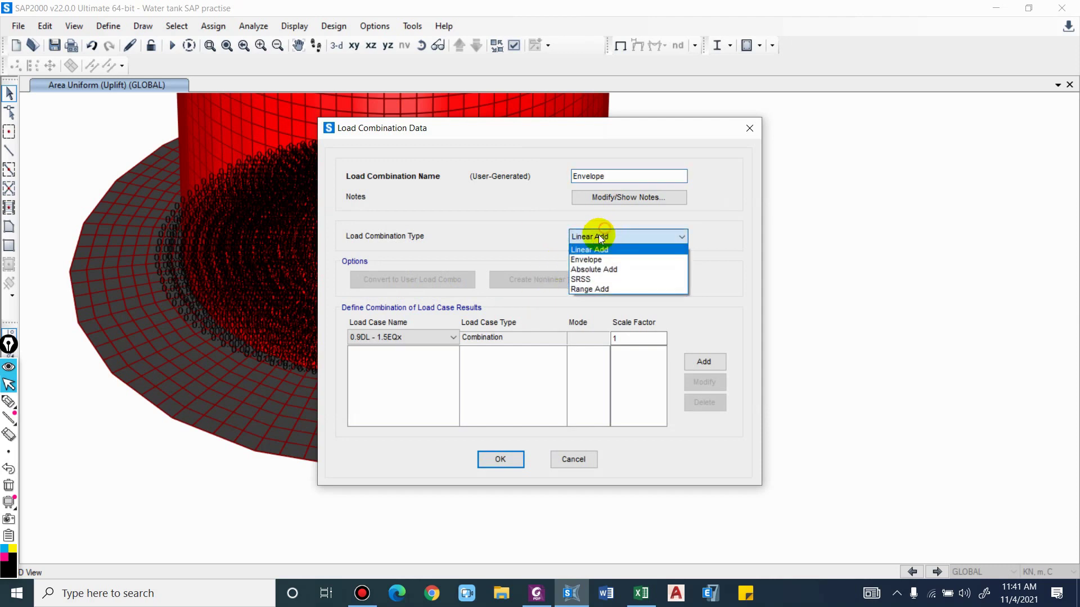
pyautogui.click(613, 262)
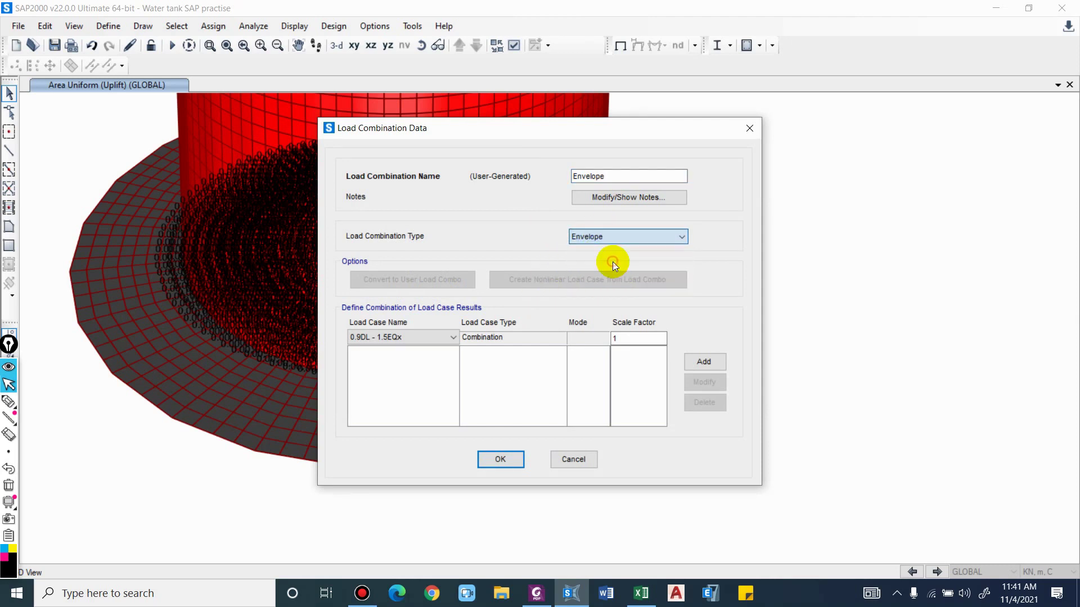
pyautogui.click(584, 238)
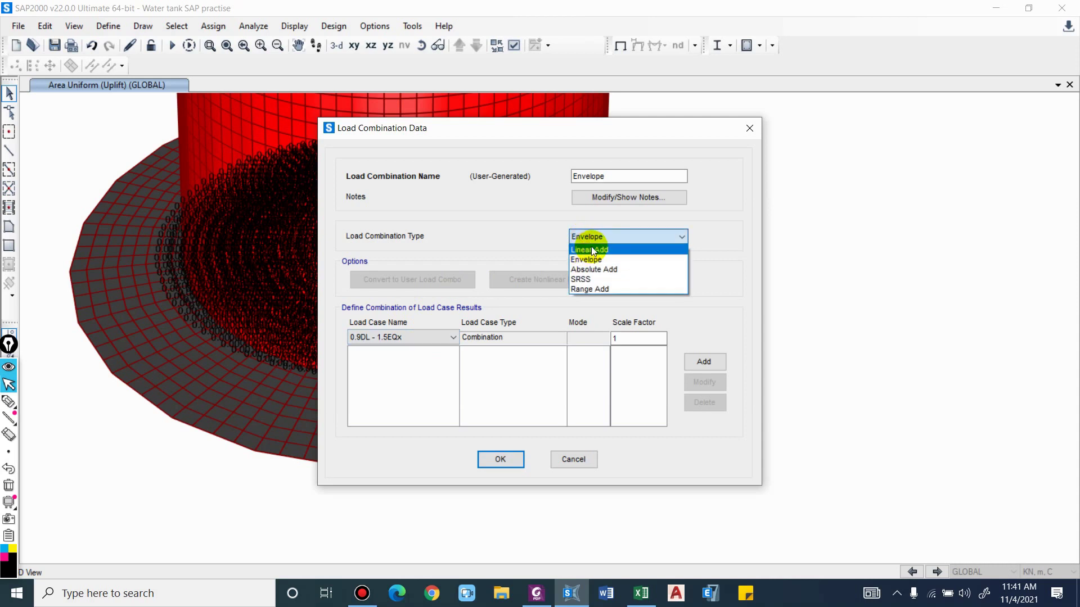
pyautogui.click(589, 224)
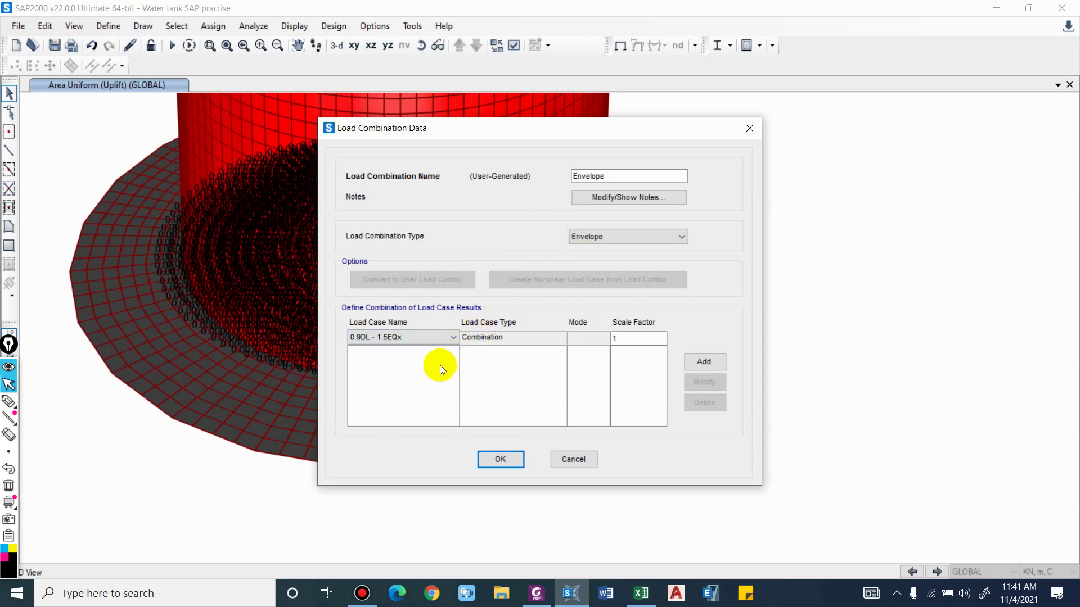
# Add the 0.9DL - 1.5EQx combination to the Envelope combination with scale factor 1
pyautogui.click(423, 337)
pyautogui.click(399, 352)
pyautogui.click(691, 361)
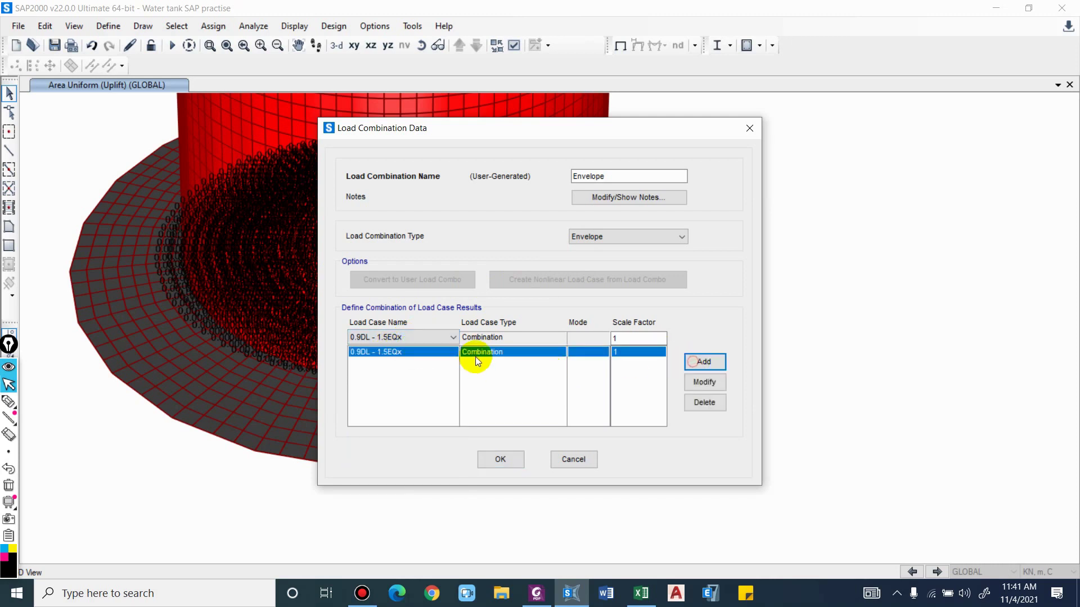
# Add the 0.9DL + 1.5EQx combination to the Envelope combination with scale factor 1
pyautogui.click(417, 338)
pyautogui.click(392, 360)
pyautogui.click(689, 361)
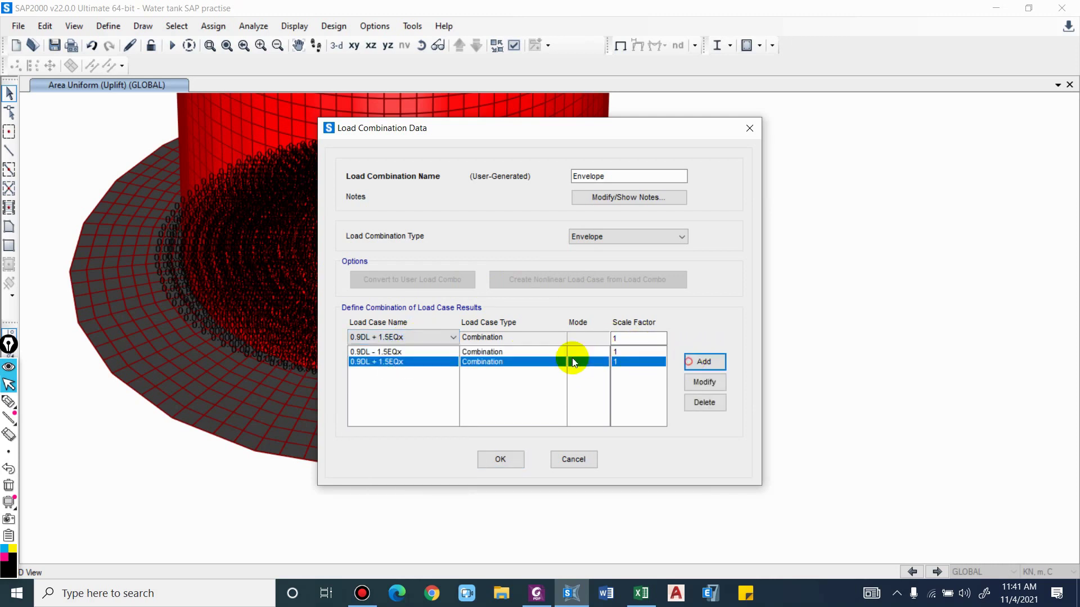
# Add Empty 1.2(DL + LL - EQx), Empty 1.2(DL + LL + EQx) and Empty 1.5(DL + LL) to the Envelope combination with scale factor 1
pyautogui.click(440, 338)
pyautogui.click(419, 400)
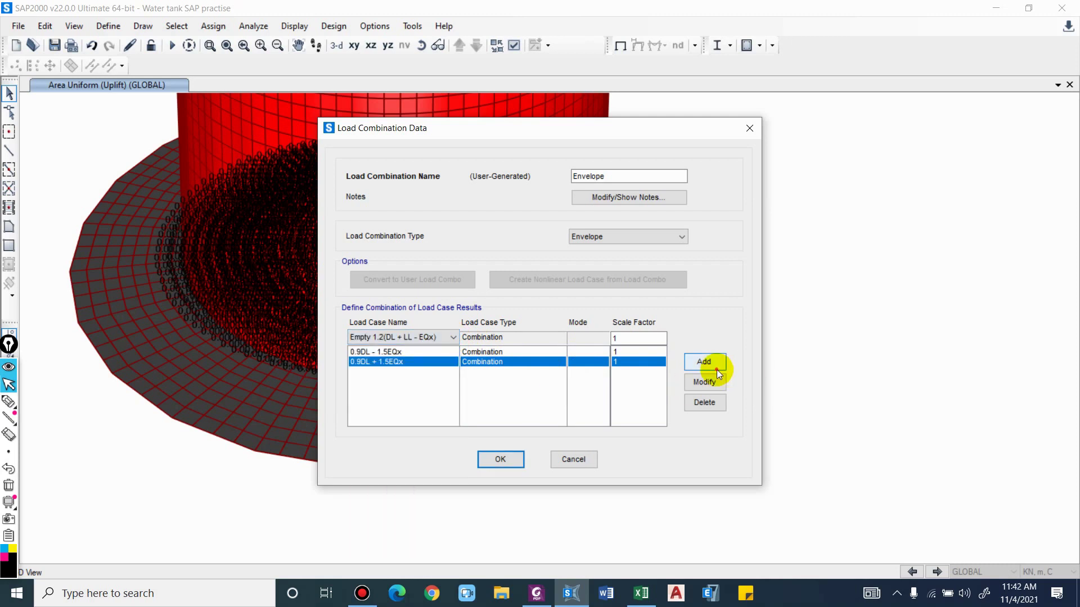
pyautogui.click(709, 363)
pyautogui.click(434, 337)
pyautogui.click(396, 410)
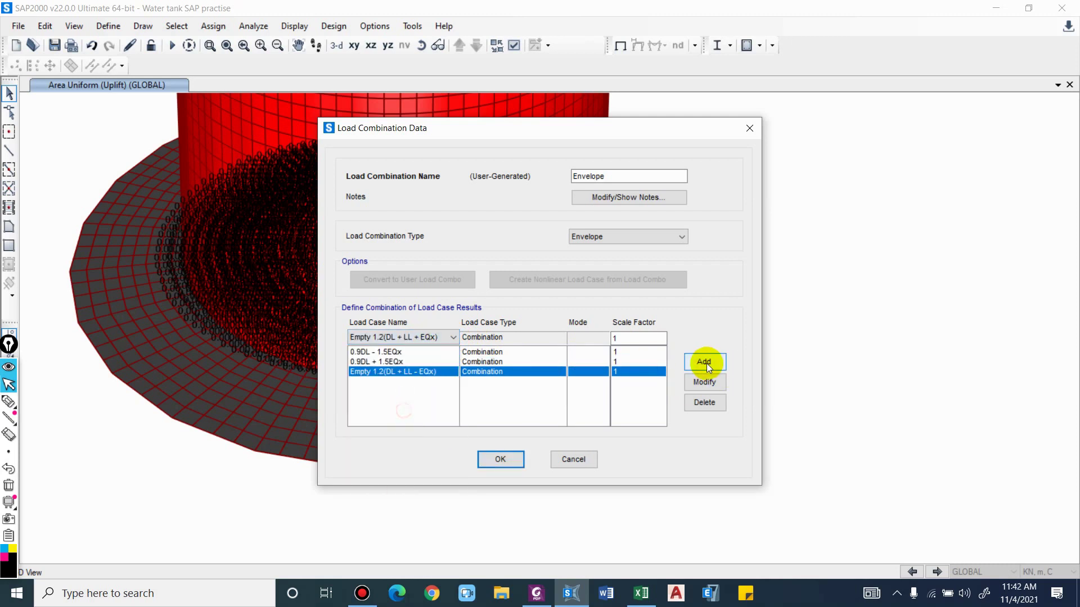
pyautogui.click(706, 363)
pyautogui.click(445, 336)
pyautogui.click(396, 406)
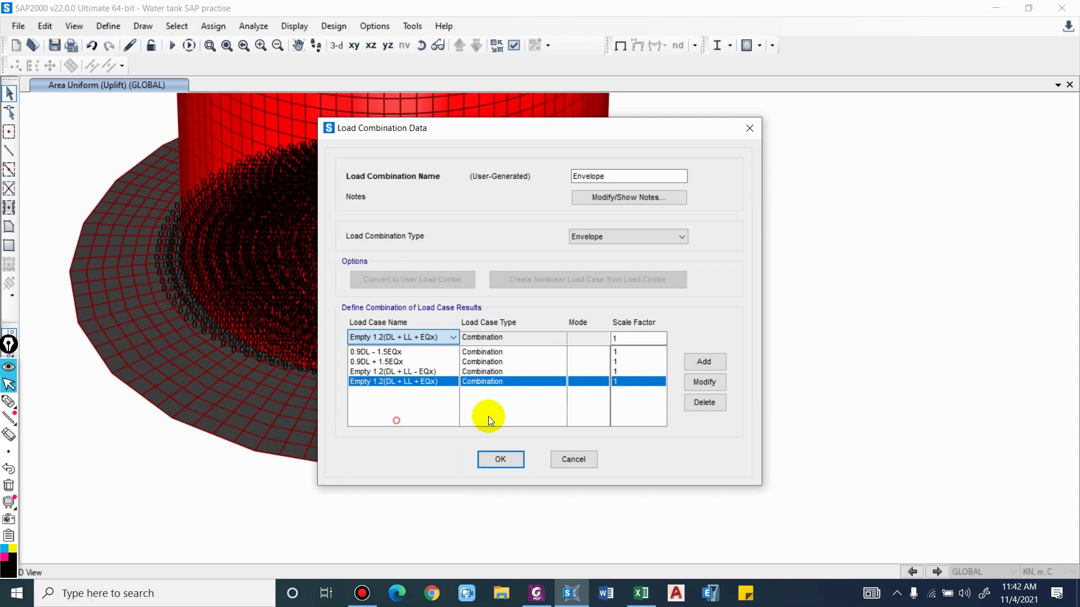
pyautogui.click(704, 361)
# Add Full 1.2(DL + LL - EQx) and Full 1.2(DL + LL + EQx) to the Envelope combination with scale factor 1
pyautogui.click(397, 336)
pyautogui.click(387, 448)
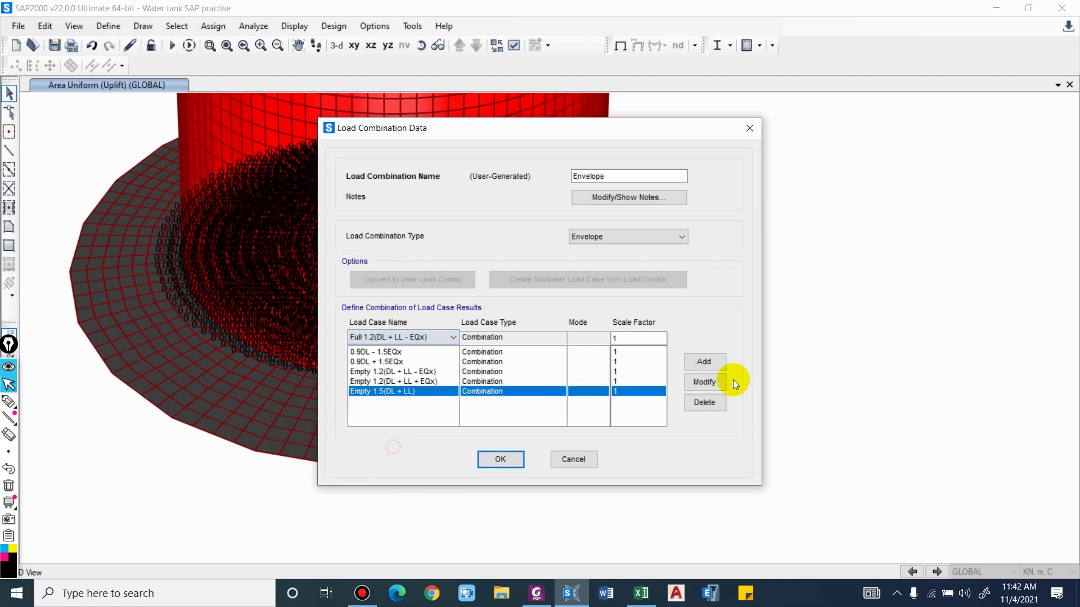
pyautogui.click(704, 362)
pyautogui.click(442, 337)
pyautogui.click(415, 451)
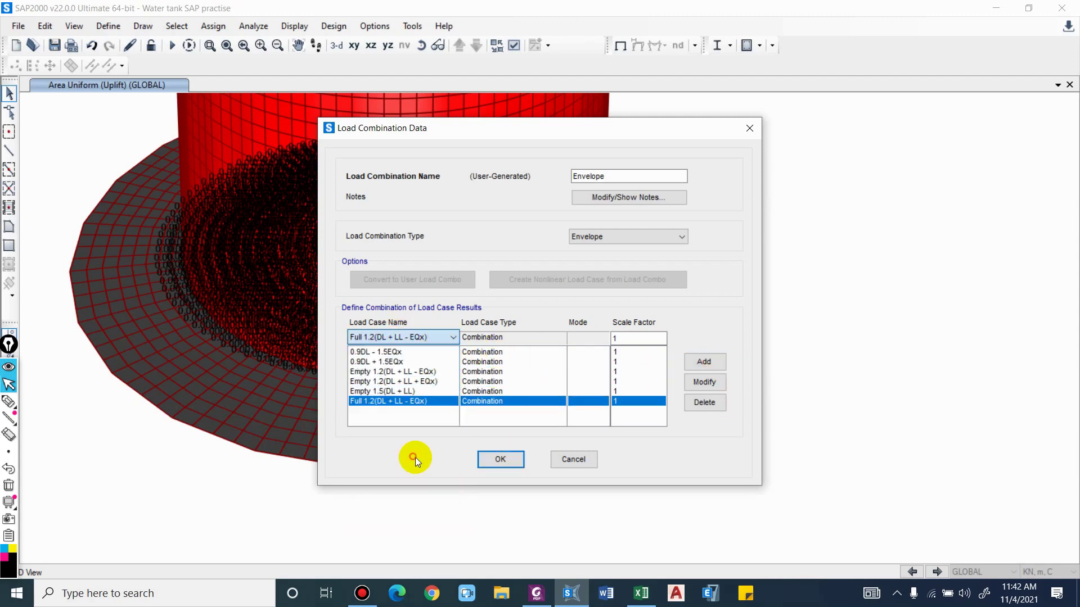
pyautogui.click(697, 372)
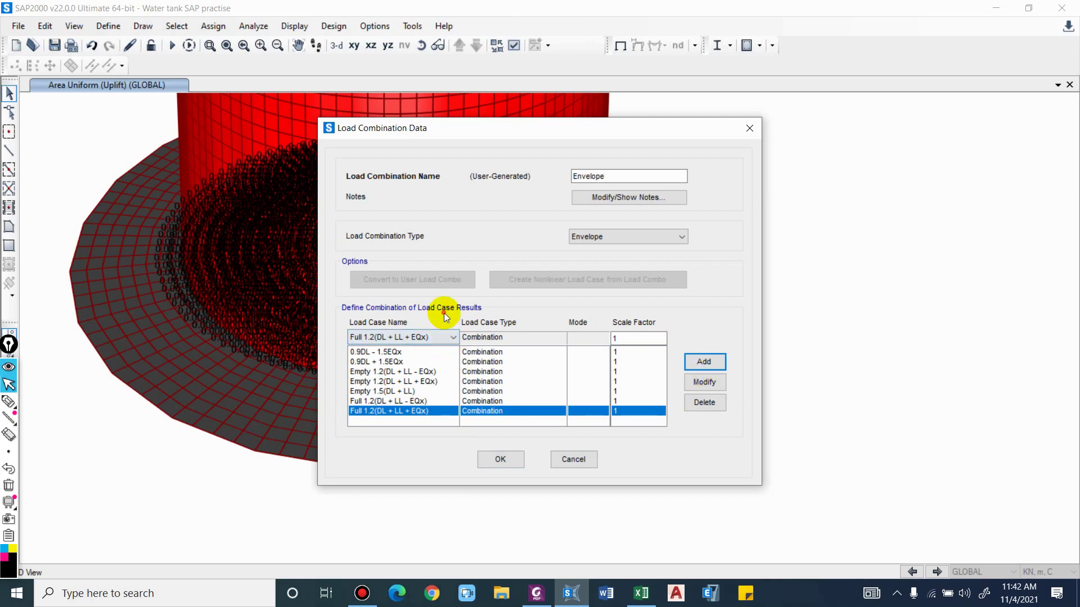
# Add Full 1.5(DL + LL) and its no-uplift version to the Envelope with scale factor 1, and save the load combinations
pyautogui.click(444, 349)
pyautogui.click(443, 338)
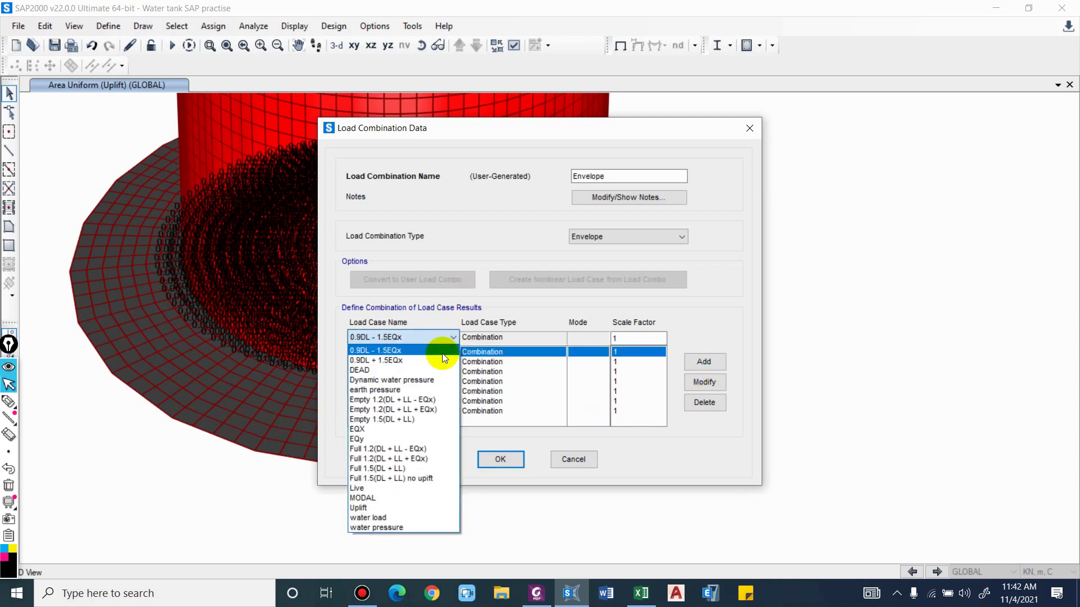
pyautogui.click(419, 470)
pyautogui.click(706, 366)
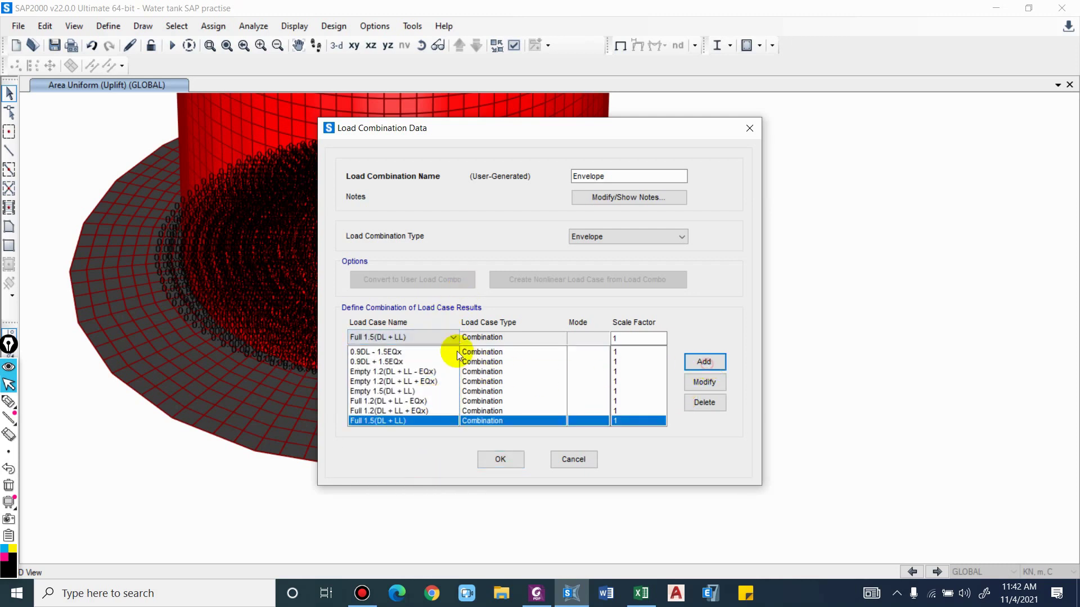
pyautogui.click(453, 337)
pyautogui.click(427, 468)
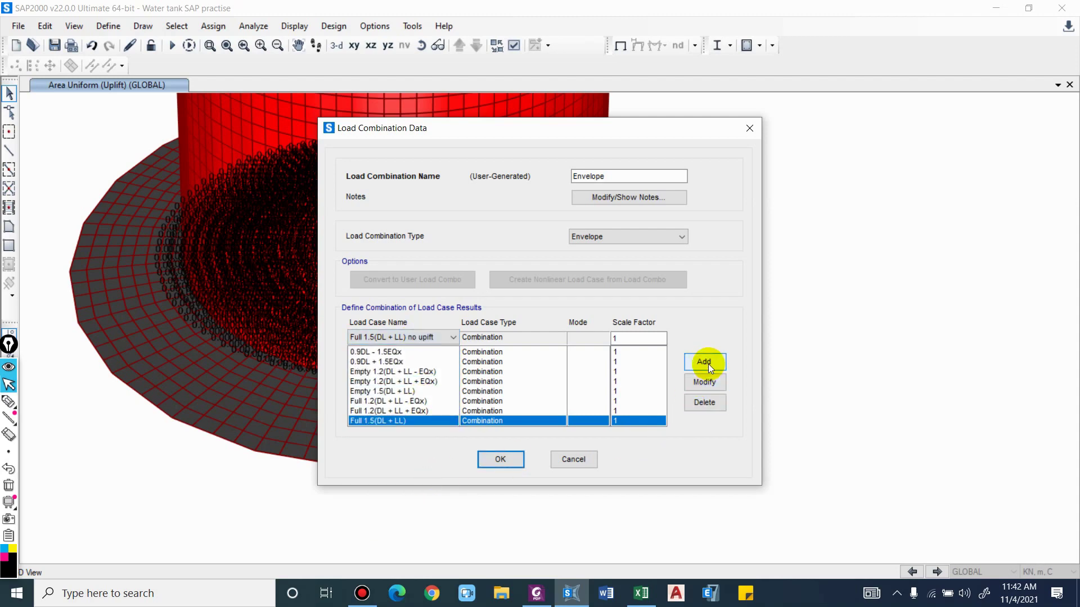
pyautogui.click(705, 362)
pyautogui.click(500, 459)
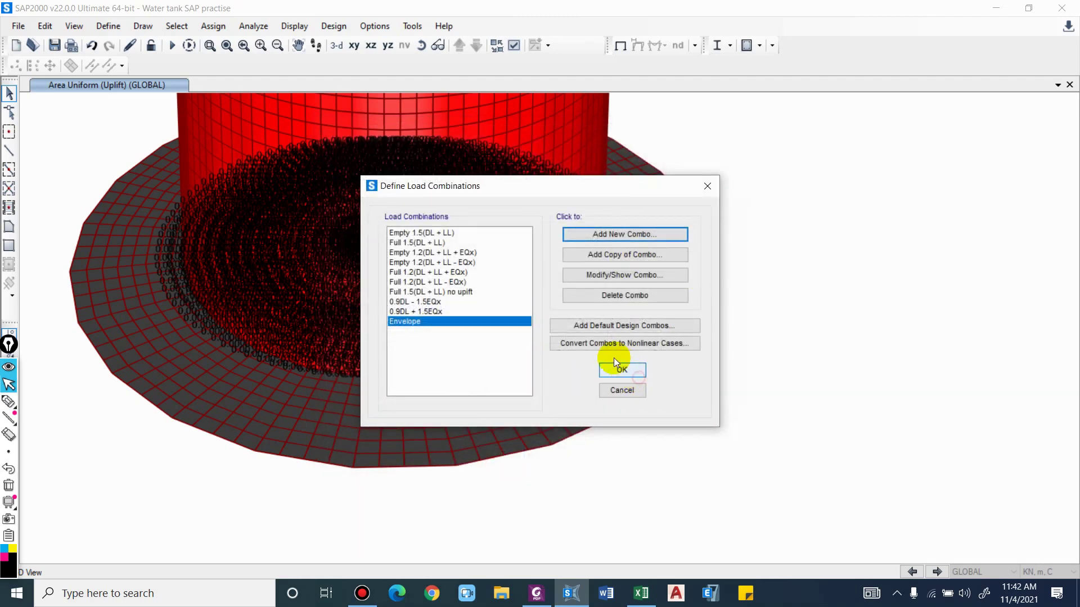
pyautogui.click(615, 362)
pyautogui.scroll(-4, 523, 360)
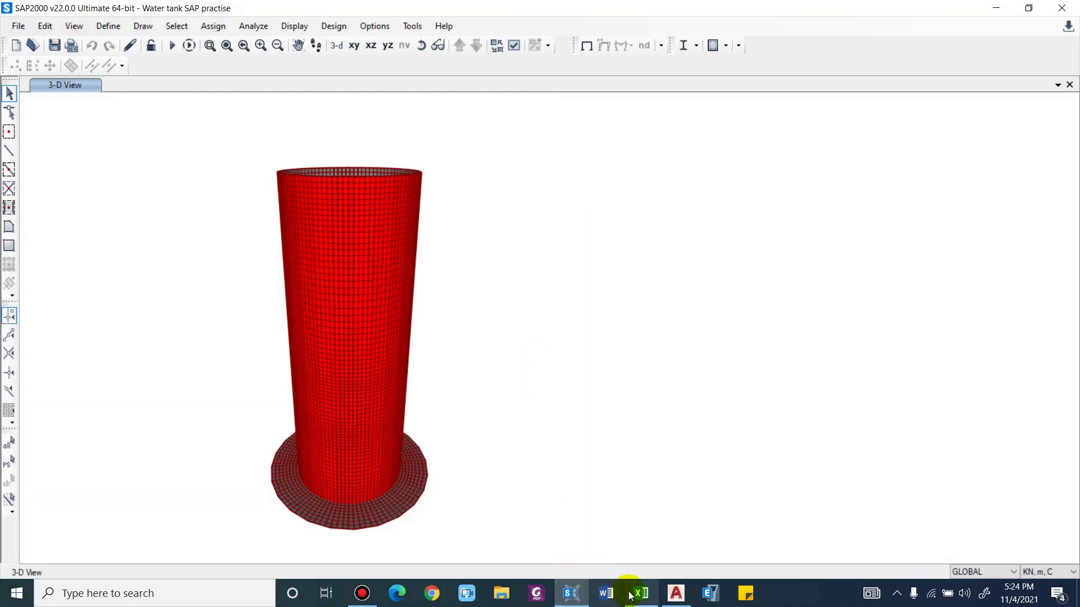
# Switch to the Surge tank workbook in Excel and examine the Section B-B drawing on Sheet4 for the opening at the tank base
pyautogui.click(642, 594)
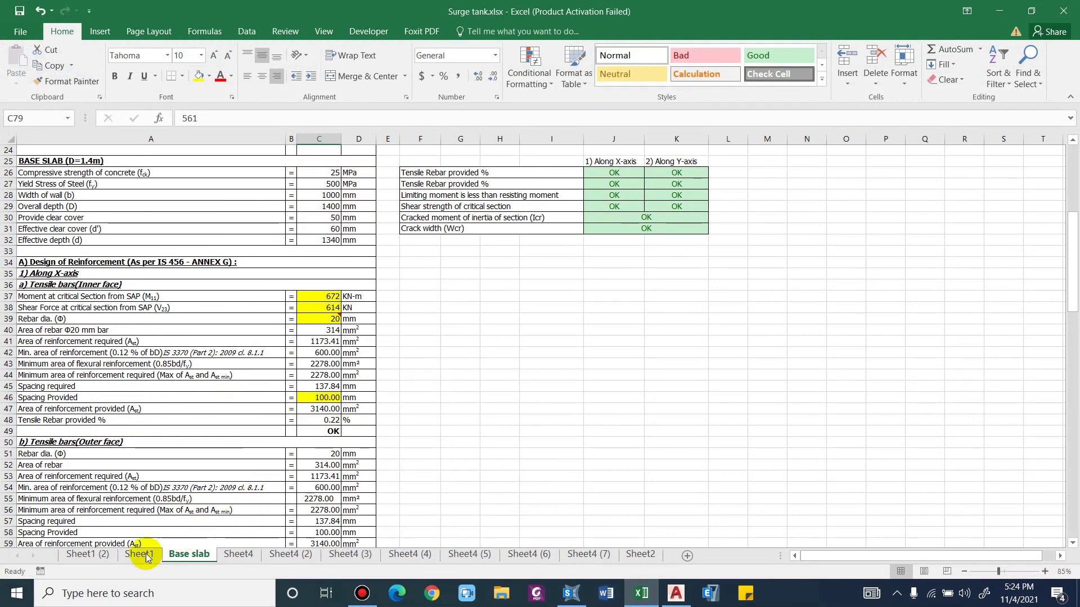
pyautogui.click(139, 554)
pyautogui.click(239, 554)
pyautogui.click(713, 406)
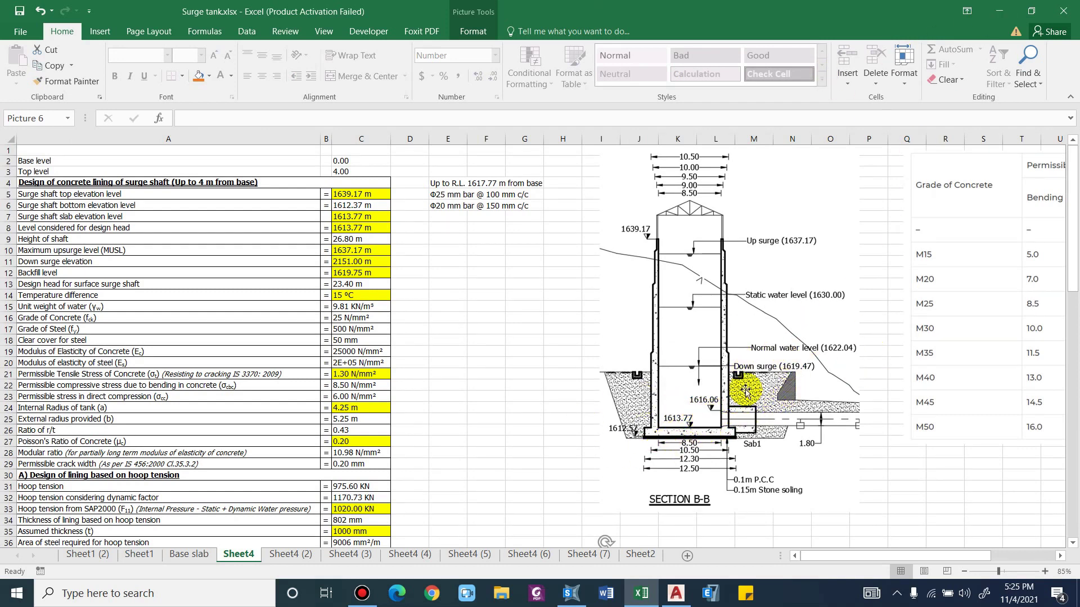
pyautogui.click(999, 10)
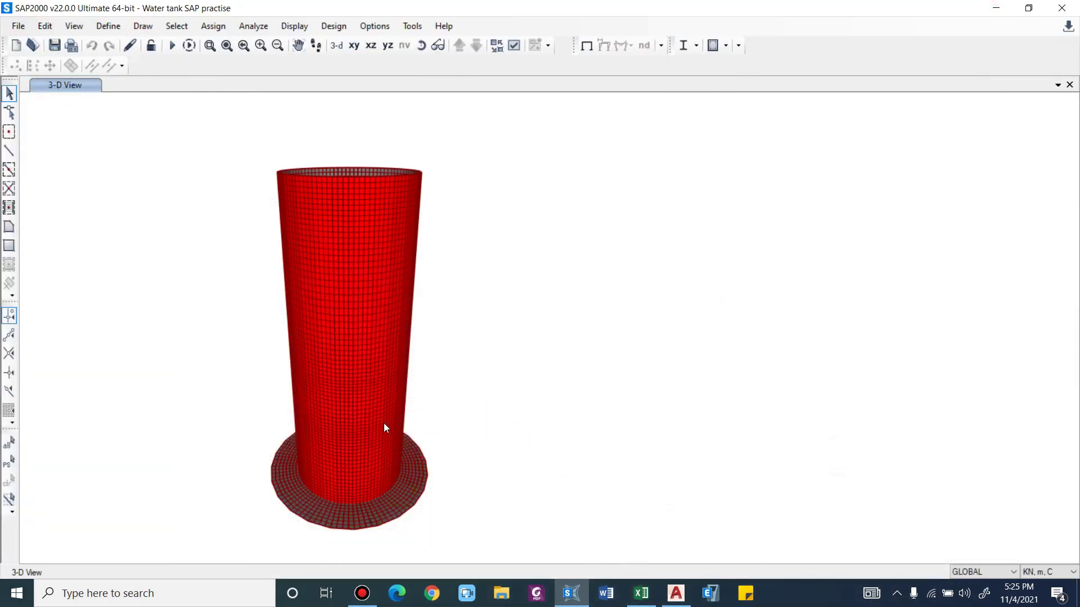
# In SAP2000, delete a rectangular block of wall area elements directly above the base slab to form an opening in the tank wall
pyautogui.scroll(2, 333, 513)
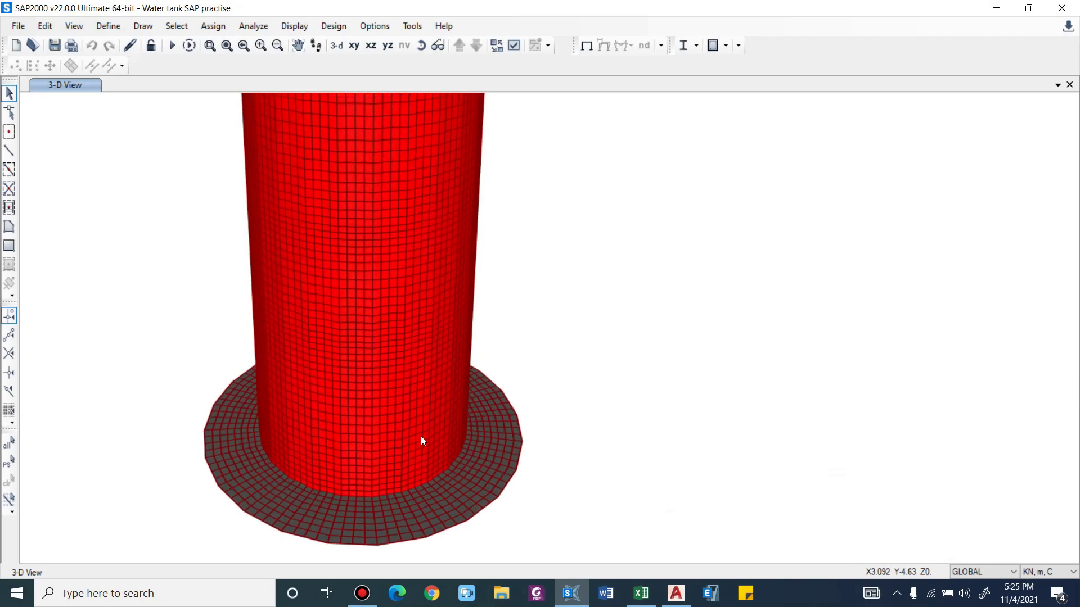
pyautogui.moveTo(421, 437)
pyautogui.keyDown('shift'); pyautogui.mouseDown(button='middle')
pyautogui.moveTo(455, 418)
pyautogui.moveTo(419, 440)
pyautogui.mouseUp(button='middle'); pyautogui.keyUp('shift')
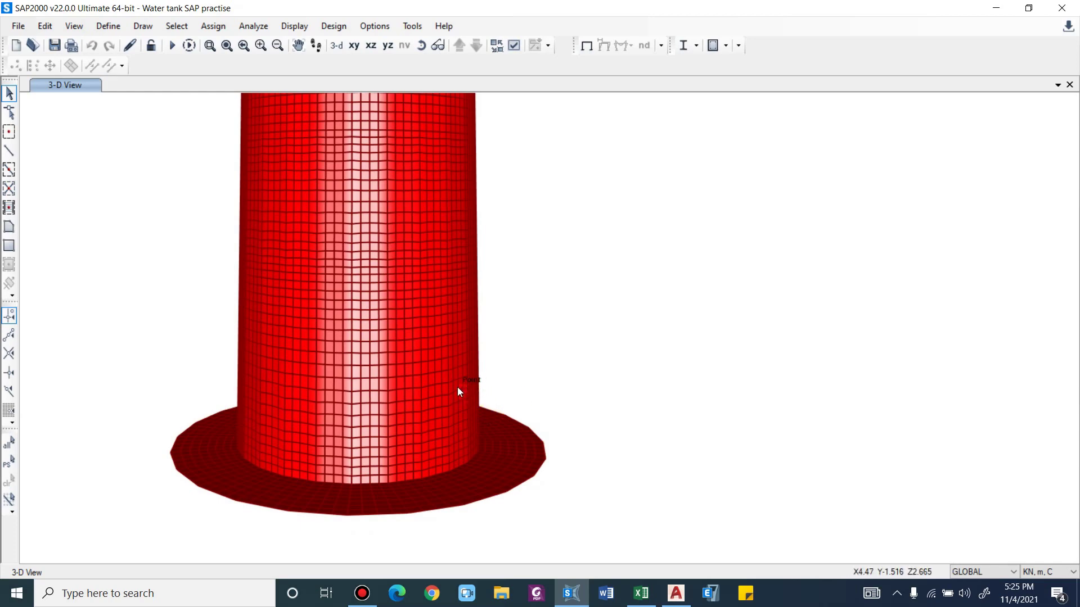
pyautogui.keyDown('shift'); pyautogui.moveTo(457, 387); pyautogui.dragTo(370, 480, button='middle'); pyautogui.keyUp('shift')
pyautogui.scroll(8, 528, 296)
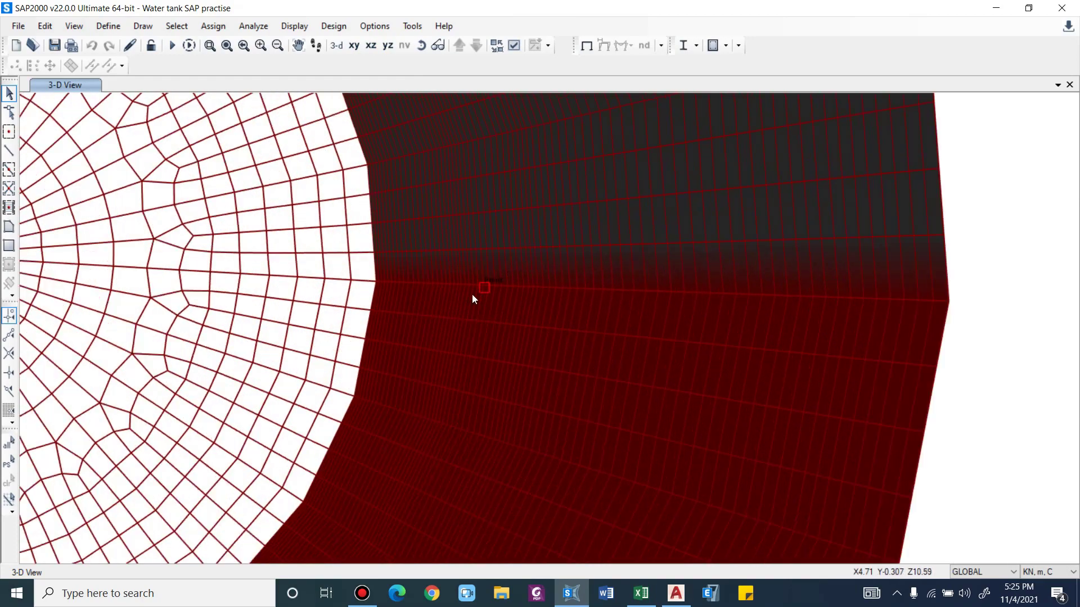
pyautogui.click(242, 221)
pyautogui.click(231, 352)
pyautogui.scroll(-6, 232, 351)
pyautogui.keyDown('shift'); pyautogui.moveTo(231, 351); pyautogui.dragTo(216, 435, button='middle'); pyautogui.keyUp('shift')
pyautogui.scroll(5, 270, 371)
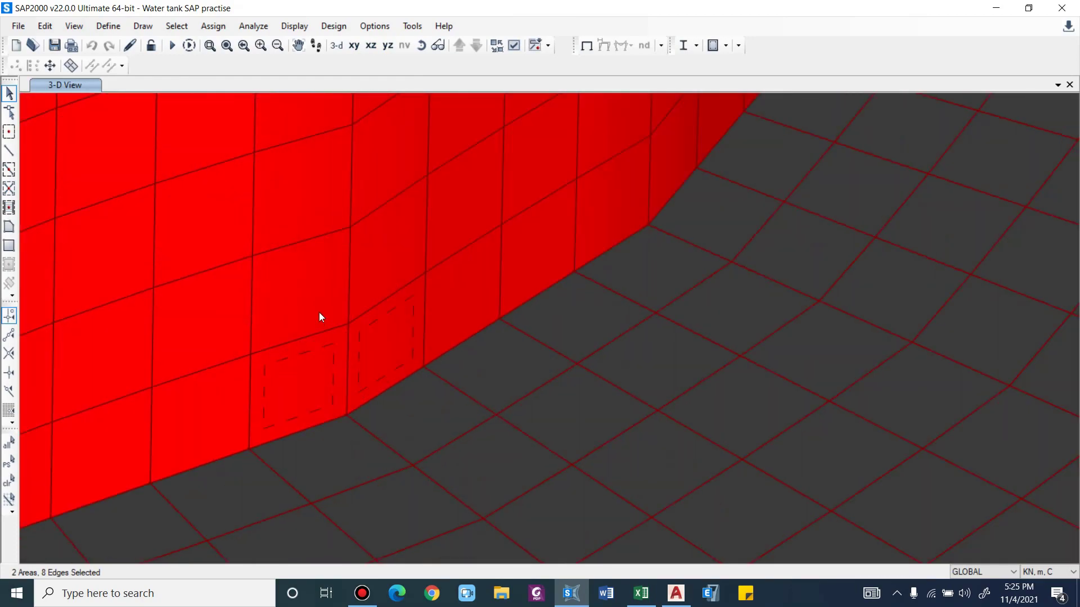
pyautogui.scroll(-2, 338, 337)
pyautogui.scroll(3, 292, 395)
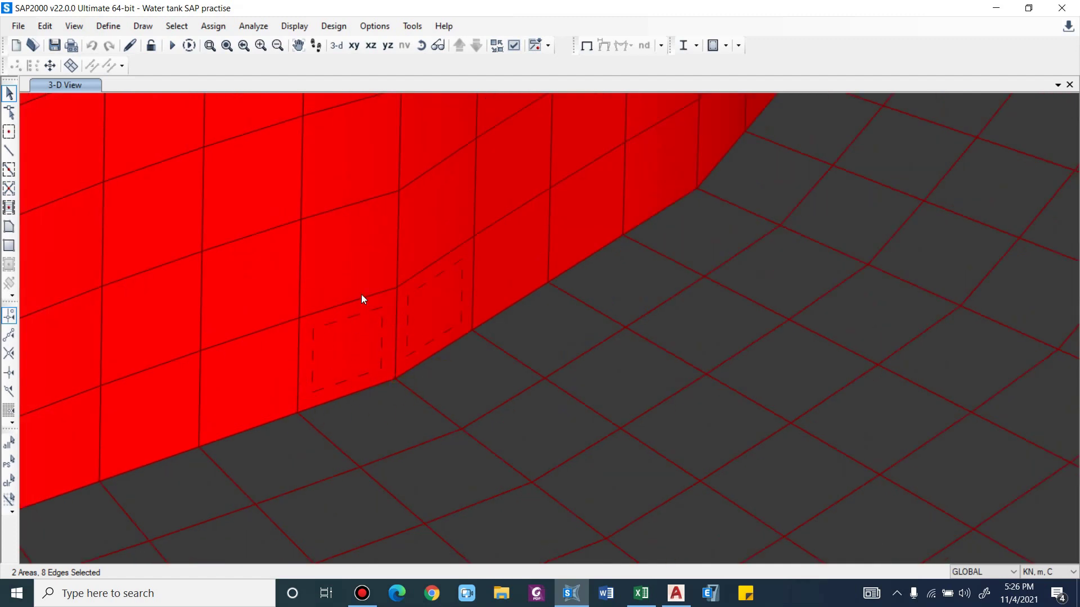
pyautogui.click(254, 369)
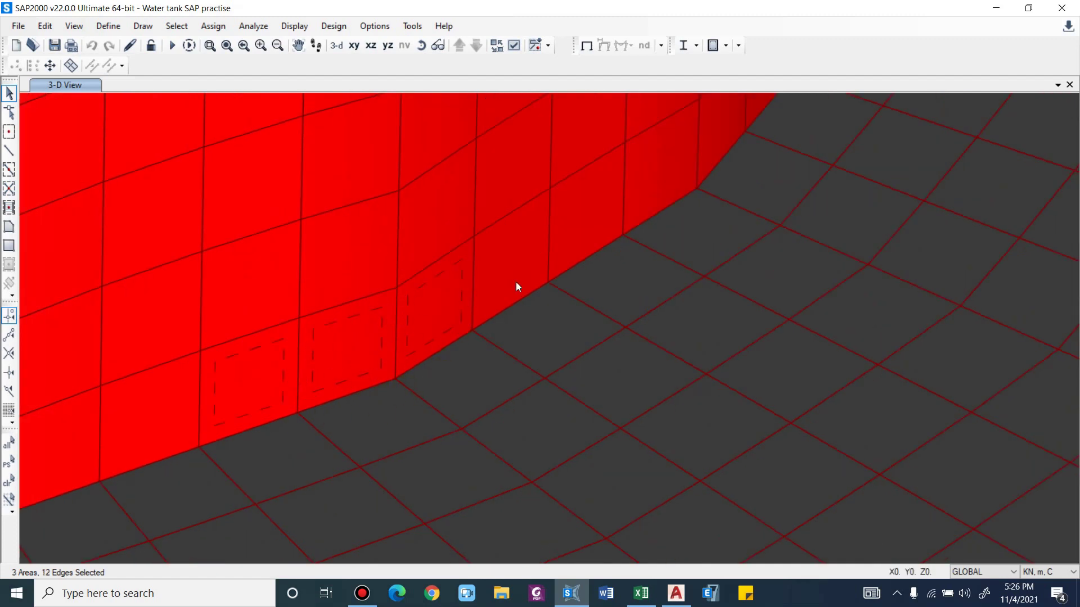
pyautogui.click(576, 245)
pyautogui.moveTo(575, 247); pyautogui.dragTo(584, 287, button='middle')
pyautogui.click(274, 332)
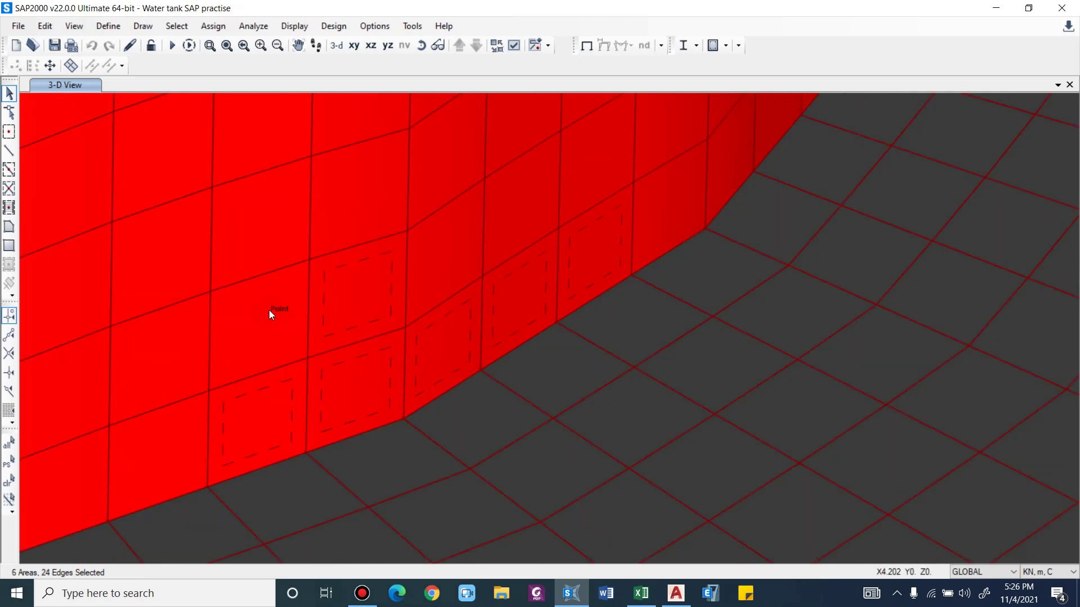
pyautogui.click(343, 300)
pyautogui.click(442, 253)
pyautogui.click(518, 204)
pyautogui.click(588, 155)
pyautogui.moveTo(572, 117); pyautogui.dragTo(650, 293, button='middle')
pyautogui.click(339, 401)
pyautogui.click(437, 371)
pyautogui.click(526, 329)
pyautogui.click(585, 303)
pyautogui.click(341, 281)
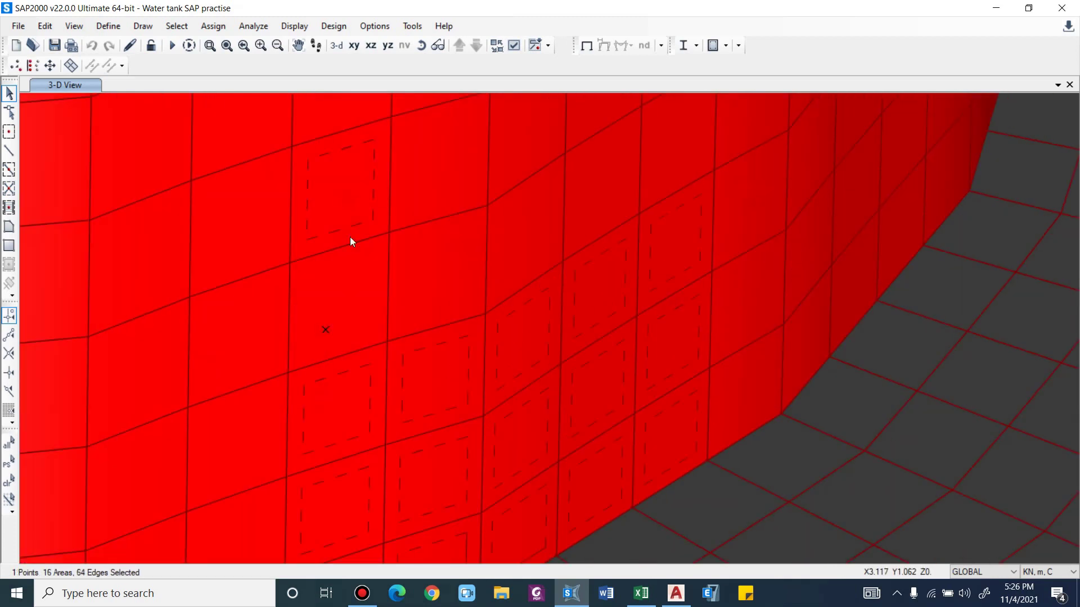
pyautogui.click(416, 194)
pyautogui.moveTo(607, 158); pyautogui.dragTo(558, 267, button='middle')
pyautogui.click(558, 267)
pyautogui.click(631, 140)
pyautogui.click(630, 261)
pyautogui.press('Delete')
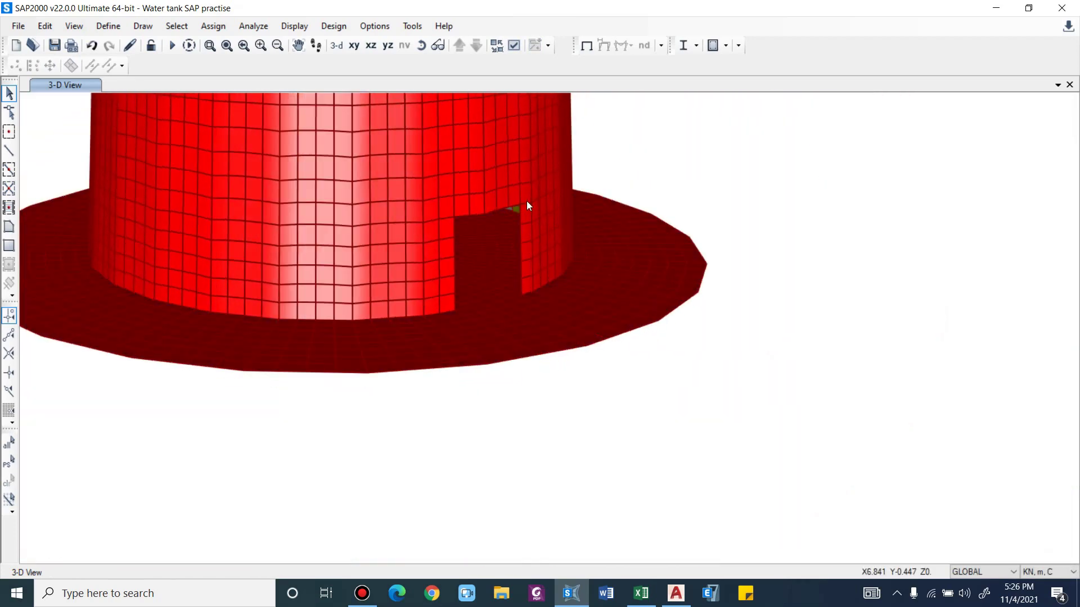
pyautogui.scroll(-5, 544, 475)
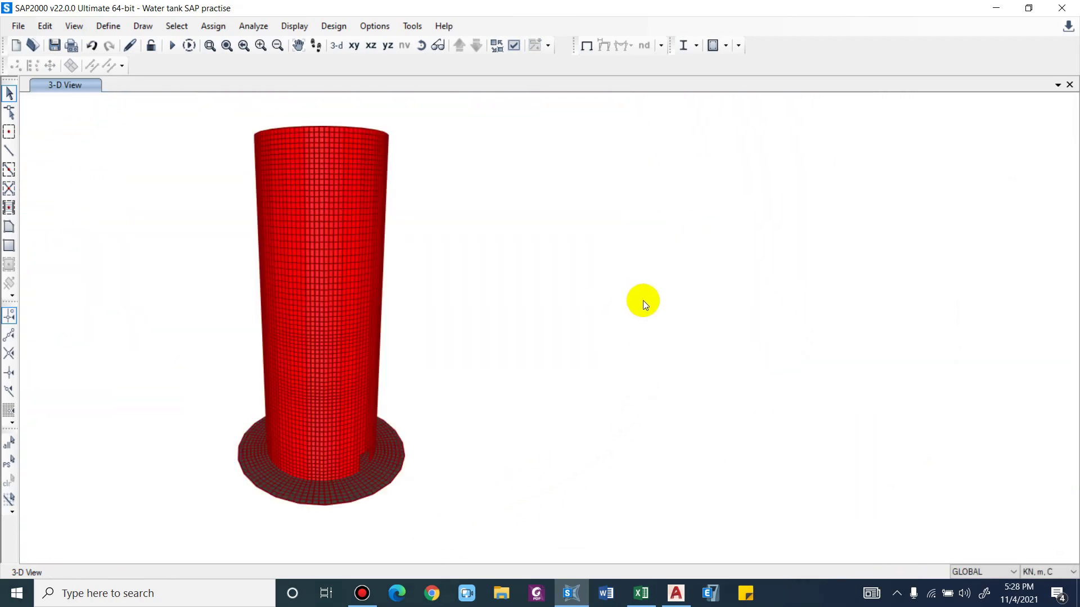
# Set the 3-D view type to Extrude and inspect the wall and base slab thicknesses around the opening
pyautogui.hotkey('ctrl', 'w')
pyautogui.click(474, 108)
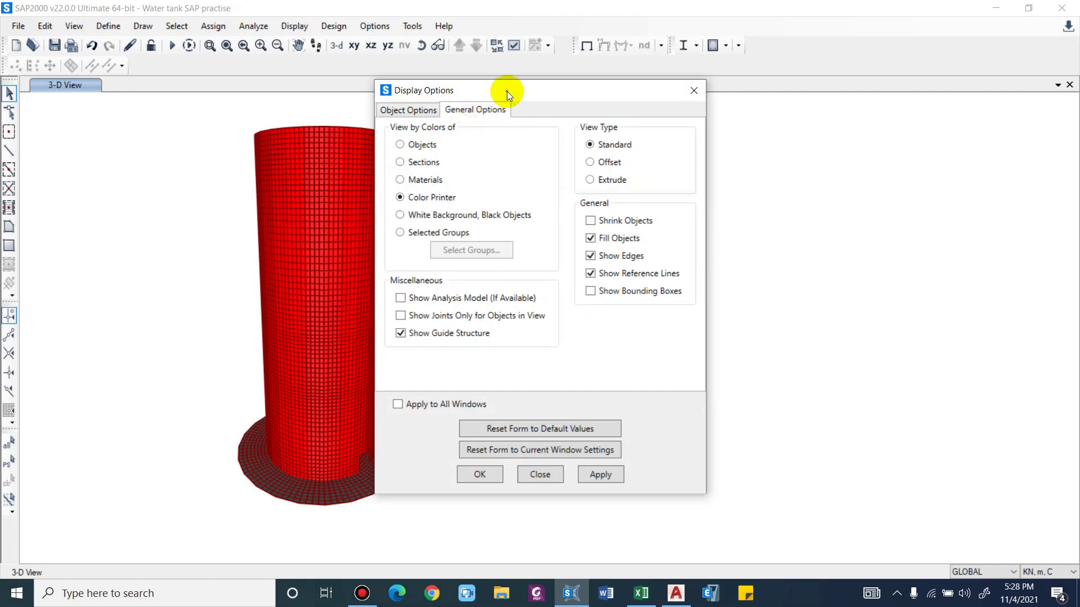
pyautogui.moveTo(507, 90); pyautogui.dragTo(740, 75)
pyautogui.click(851, 165)
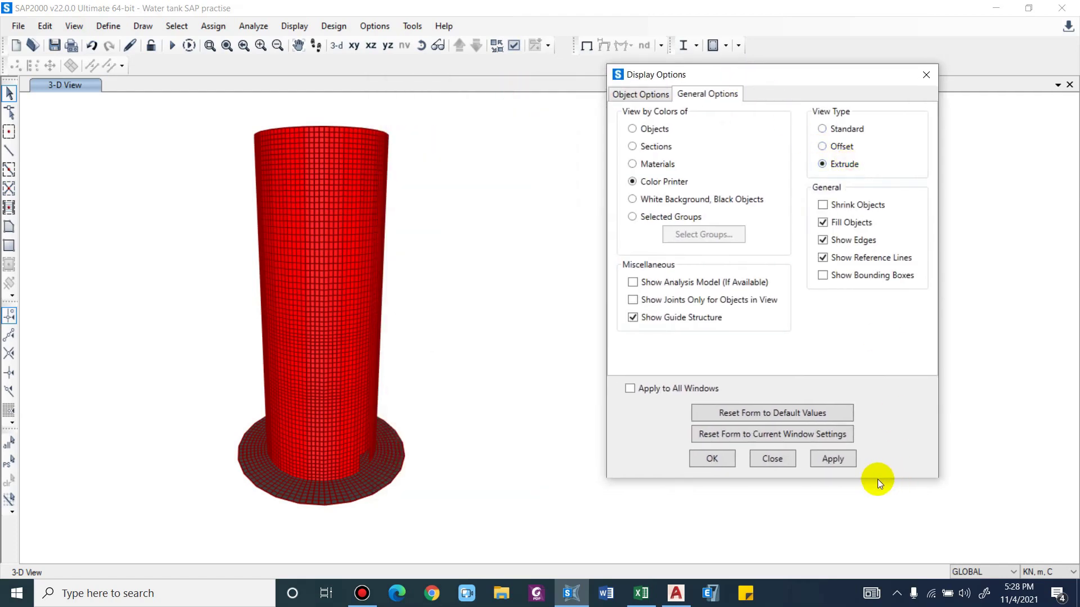
pyautogui.click(827, 460)
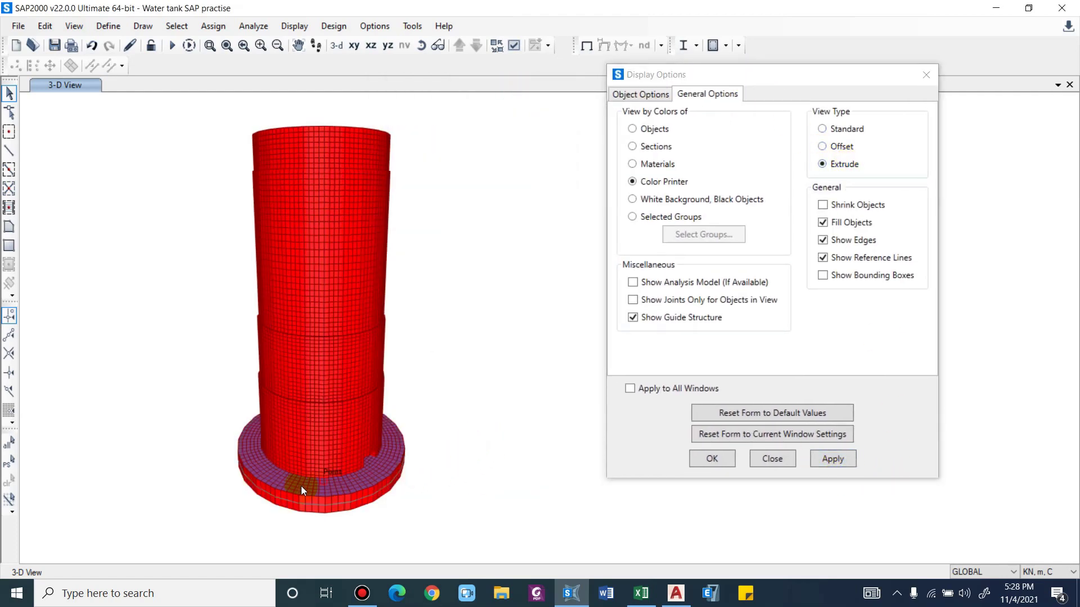
pyautogui.scroll(4, 302, 487)
pyautogui.keyDown('shift'); pyautogui.moveTo(481, 481); pyautogui.dragTo(427, 453, button='middle'); pyautogui.keyUp('shift')
pyautogui.click(772, 459)
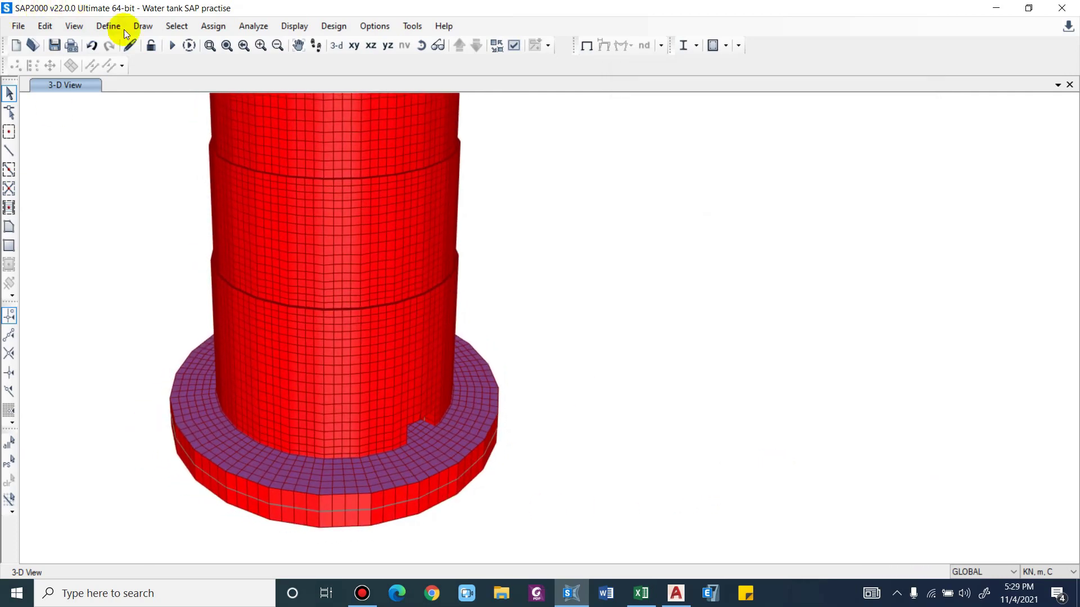
# Run the analysis with all load cases set to Run
pyautogui.click(170, 46)
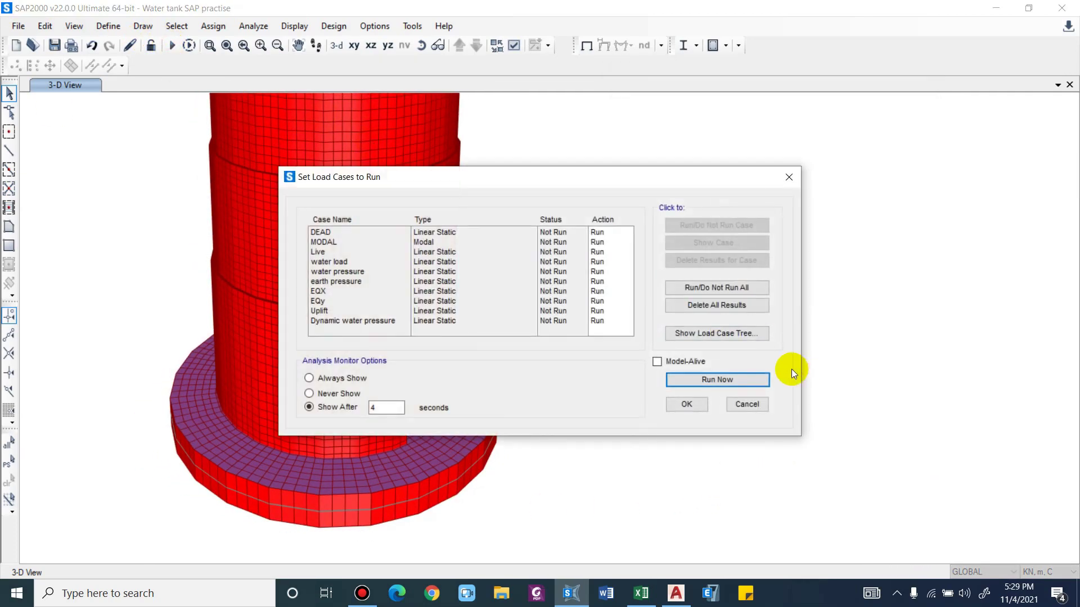
pyautogui.click(781, 378)
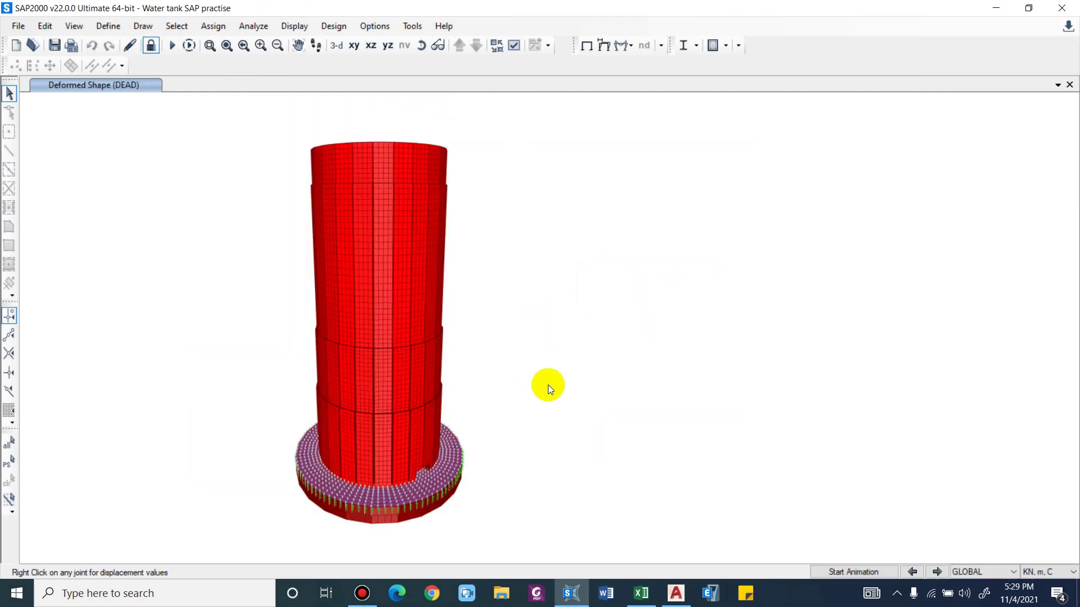
pyautogui.moveTo(548, 385); pyautogui.dragTo(529, 359, button='middle')
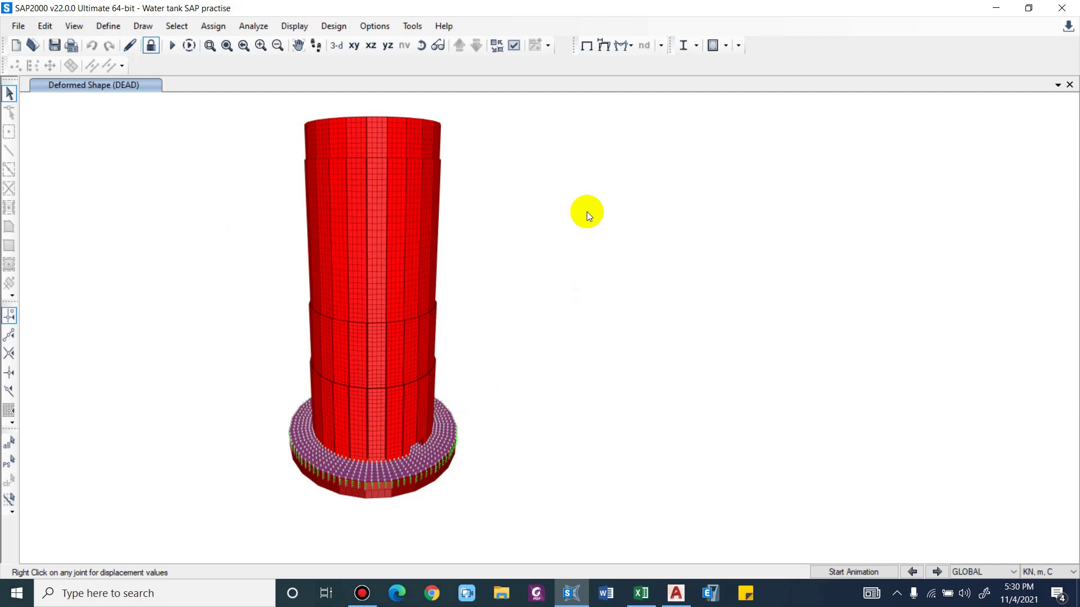
# Display the tank's deformed shape for the MODAL case, mode number 1
pyautogui.click(602, 45)
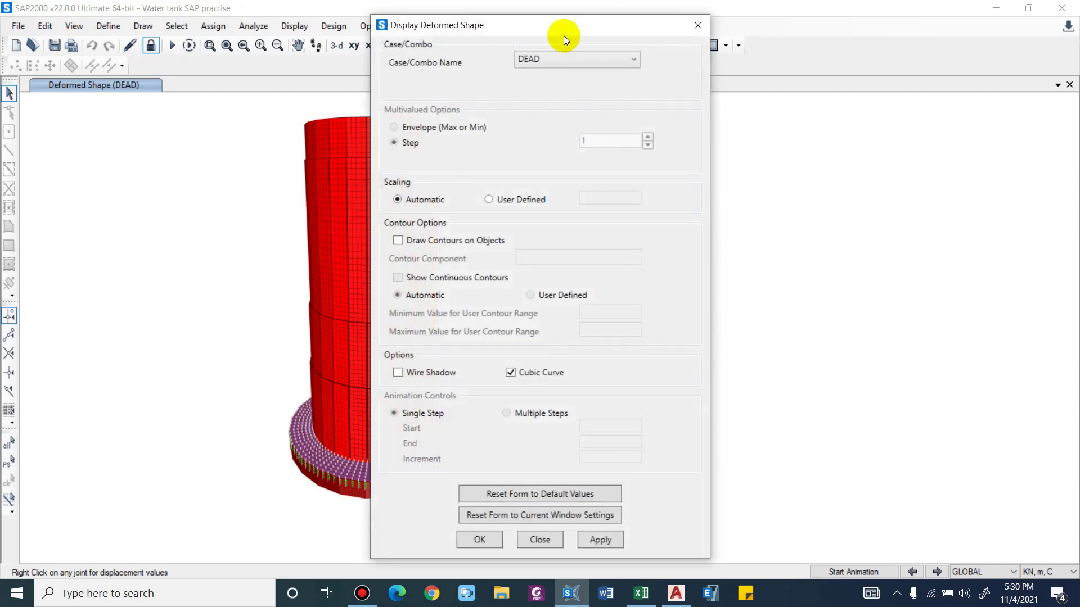
pyautogui.moveTo(564, 36); pyautogui.dragTo(814, 21)
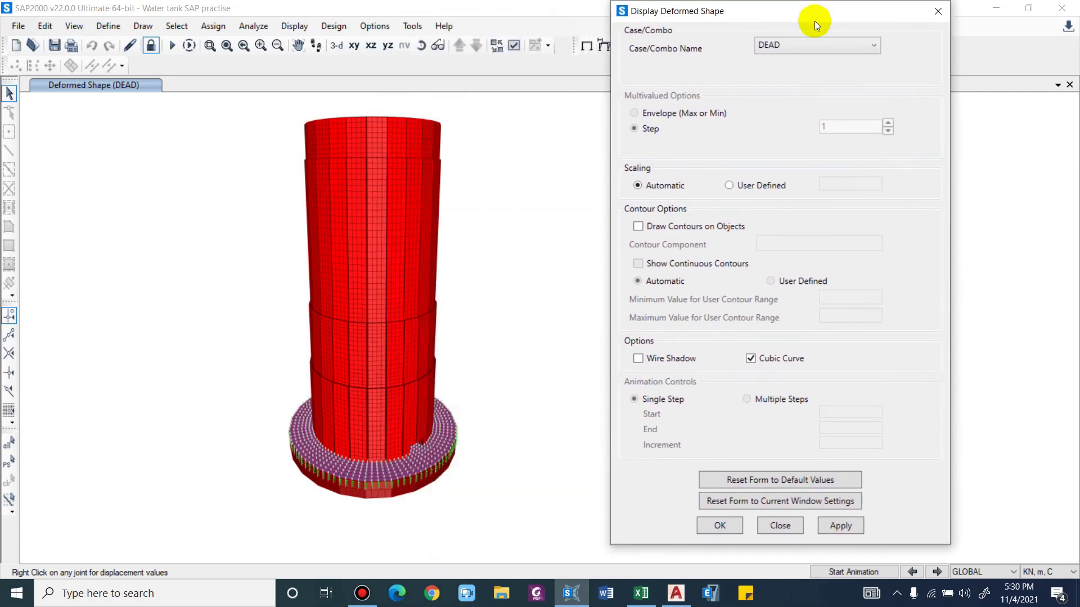
pyautogui.click(800, 48)
pyautogui.click(770, 73)
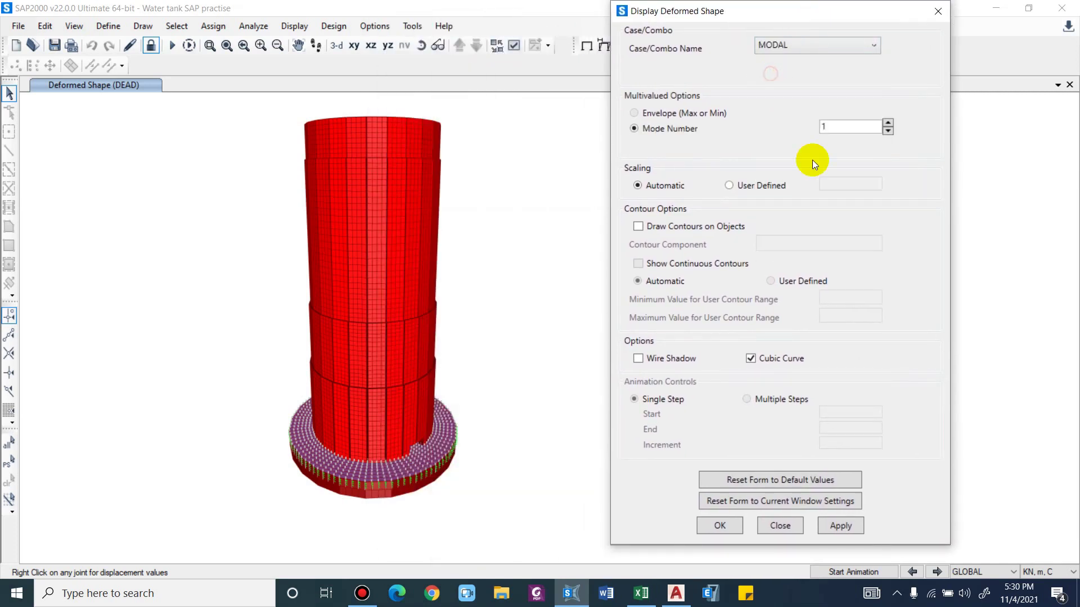
pyautogui.click(826, 529)
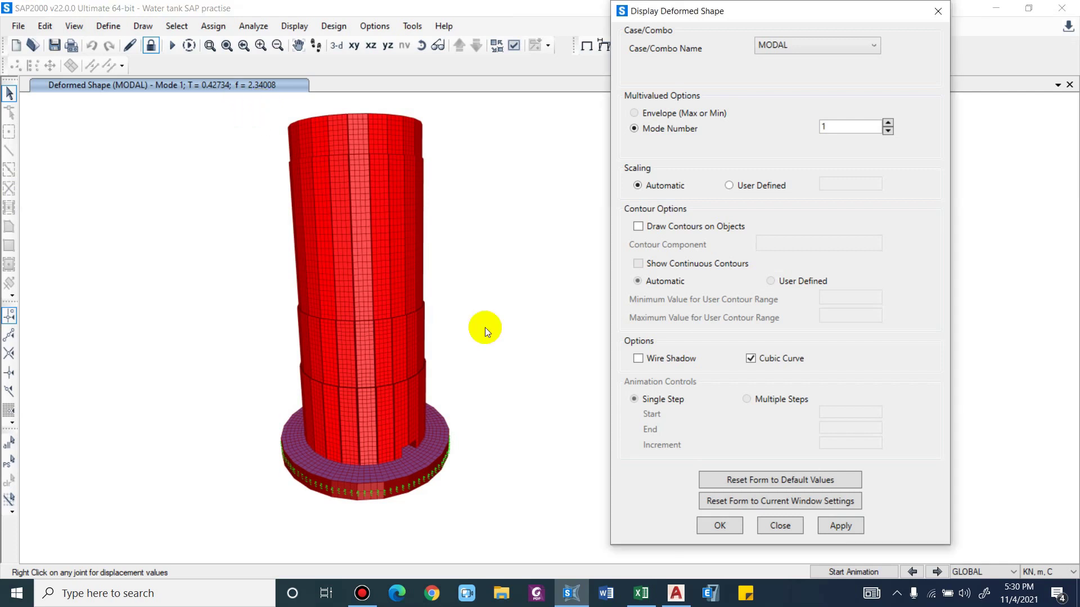
pyautogui.click(774, 524)
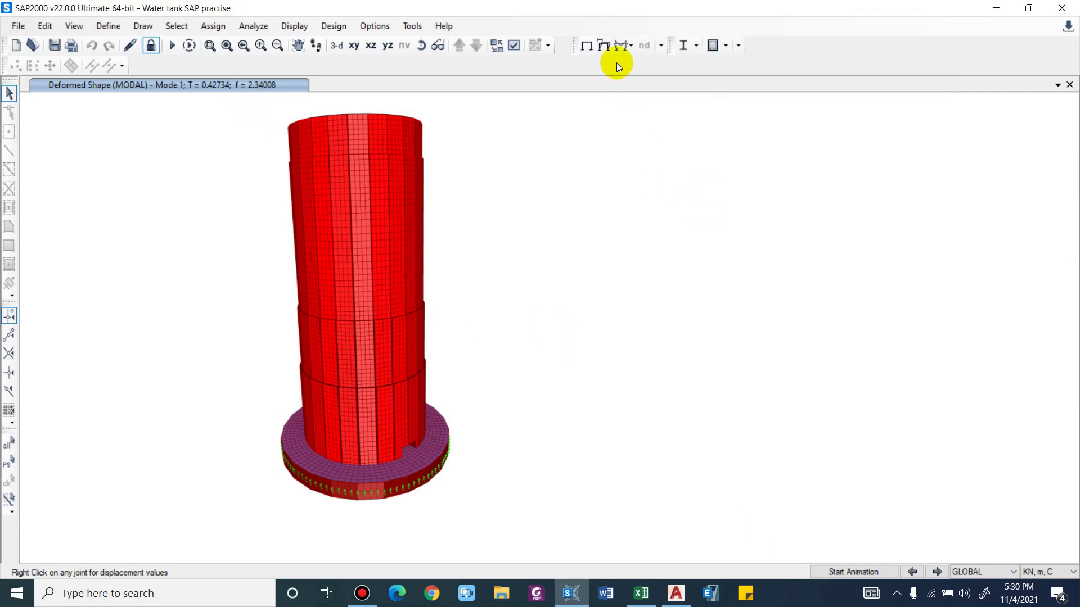
# Choose EQX as the case for the deformed shape display and return the model view to the undeformed shape
pyautogui.click(603, 45)
pyautogui.moveTo(591, 16); pyautogui.dragTo(814, 12)
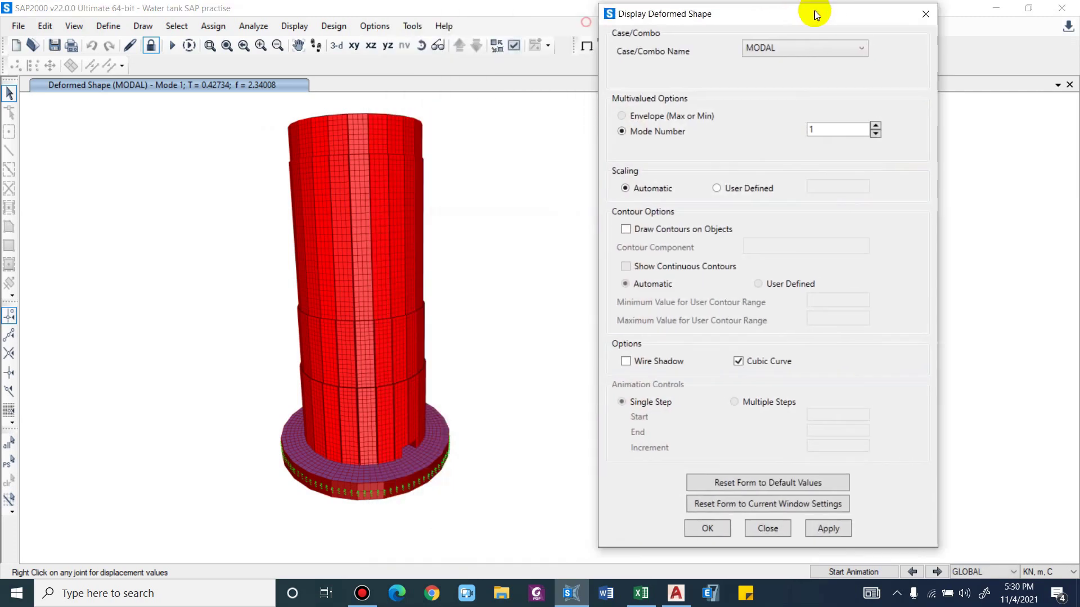
pyautogui.click(790, 44)
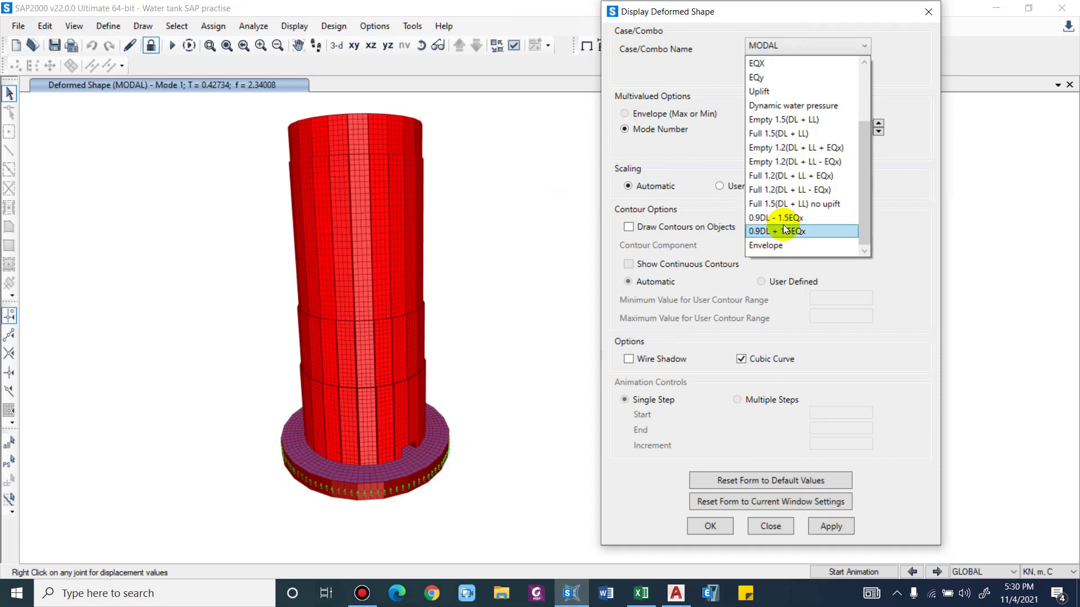
pyautogui.scroll(1, 794, 111)
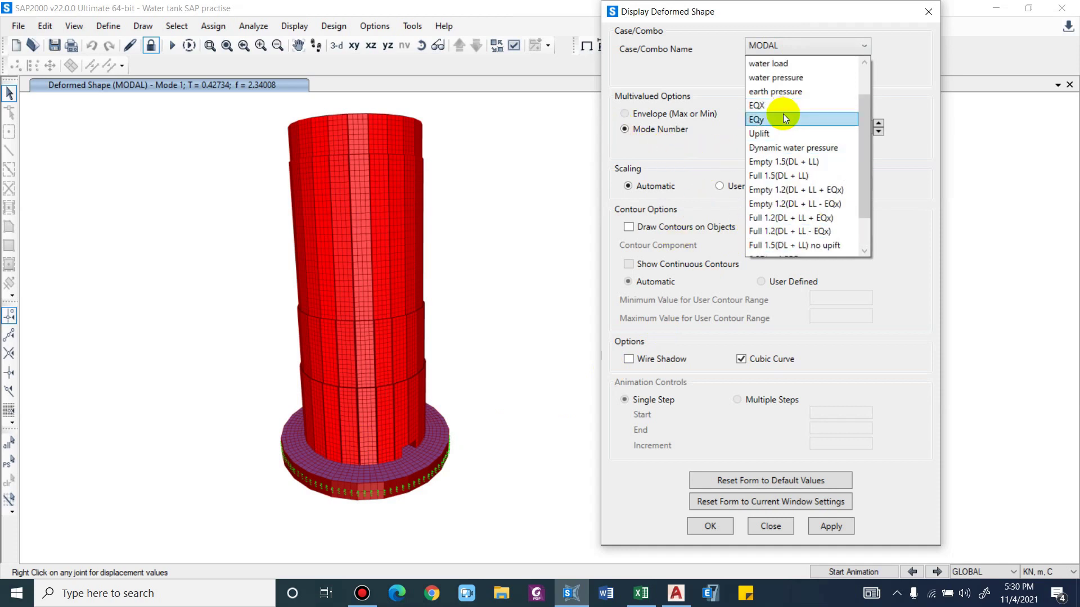
pyautogui.click(784, 109)
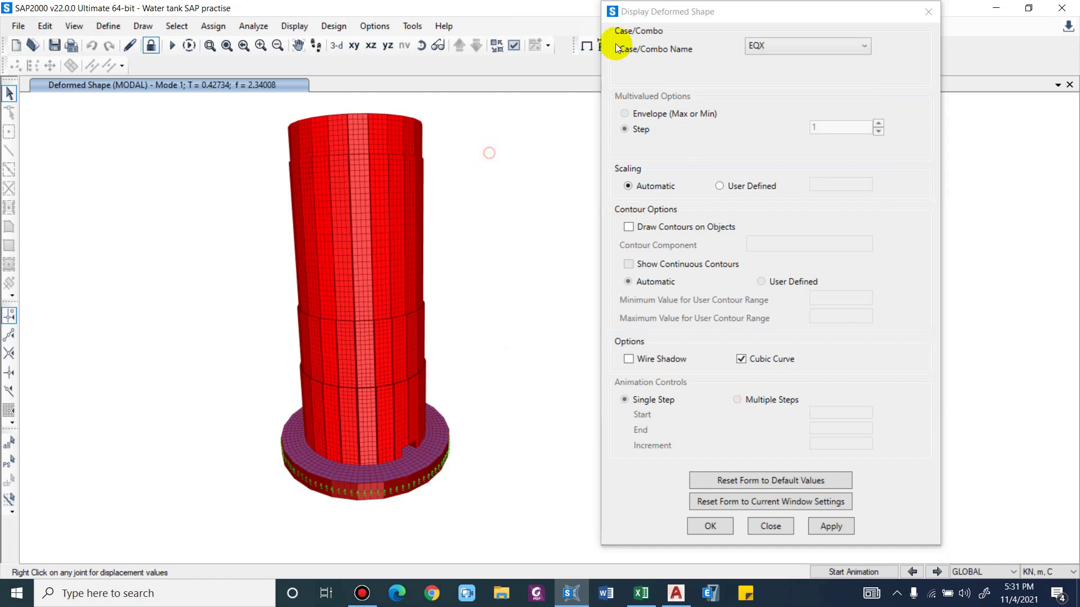
pyautogui.click(585, 46)
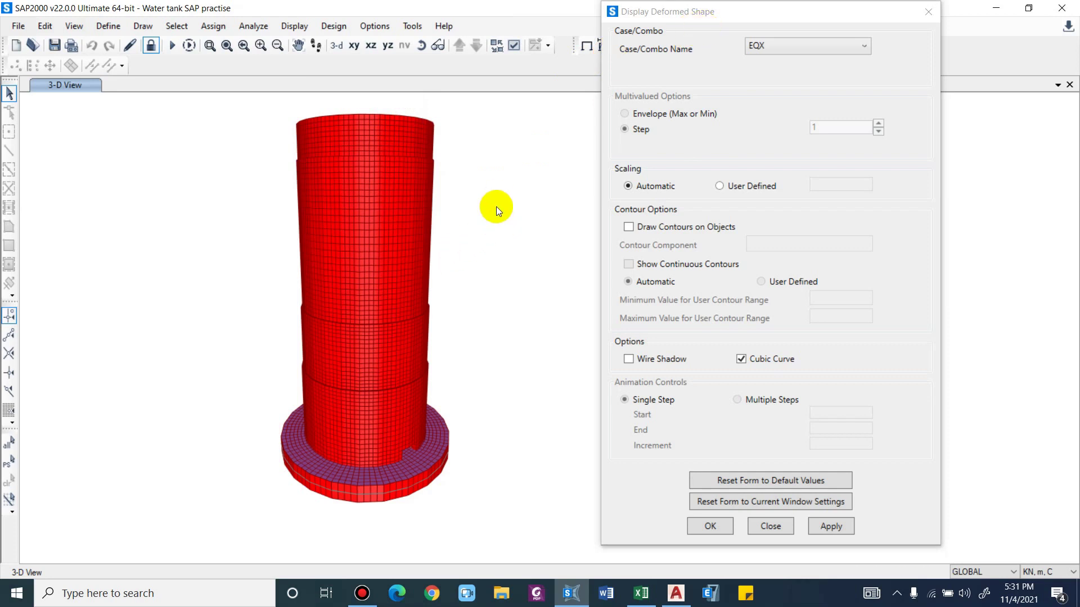
# Work out the allowable deflection in Calculator as 25.4 / 250, multiplied by 1000, and close Calculator
pyautogui.press('XF86Calculator')
pyautogui.write('25.4')
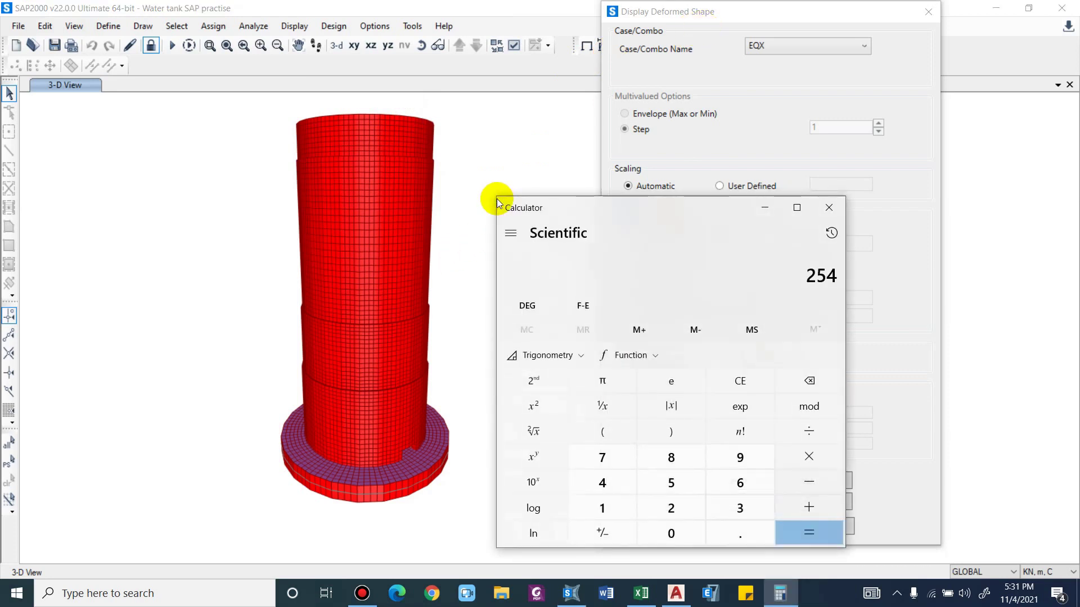
pyautogui.press('BackSpace')
pyautogui.write('.4/250')
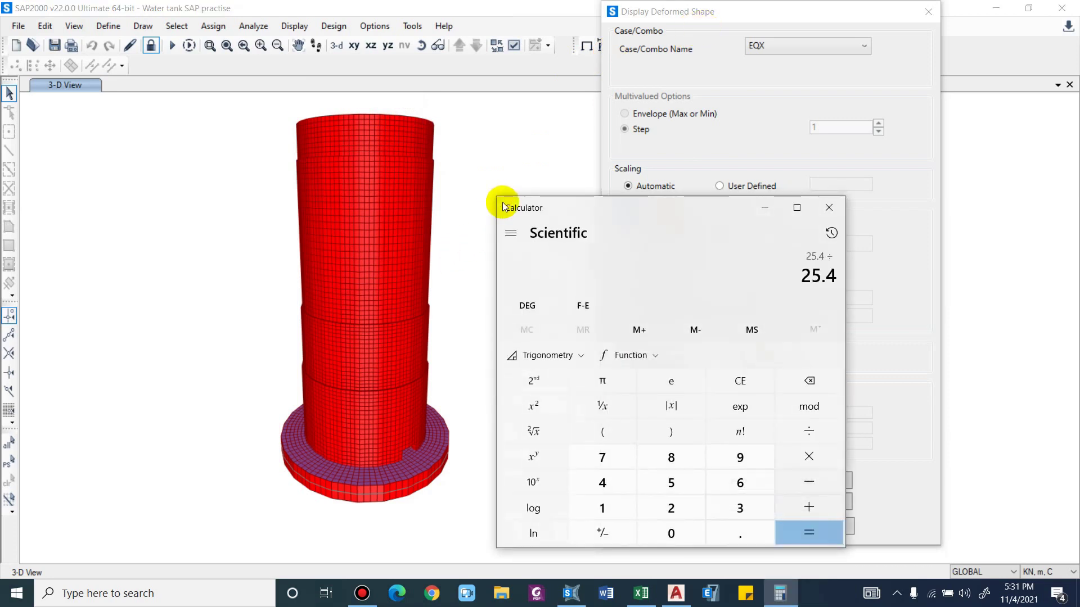
pyautogui.press('Return')
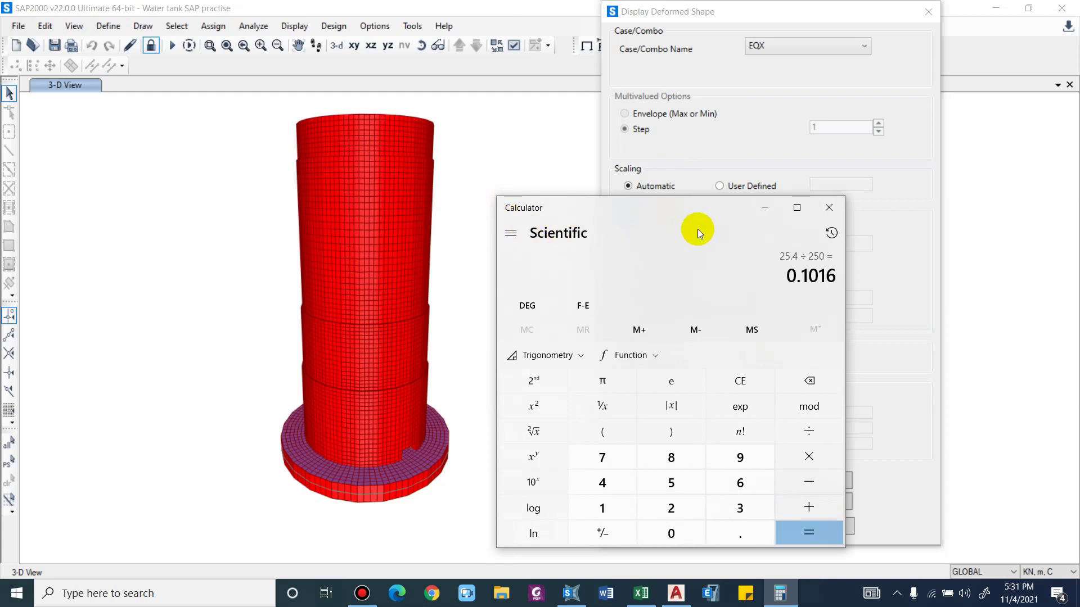
pyautogui.write('*100')
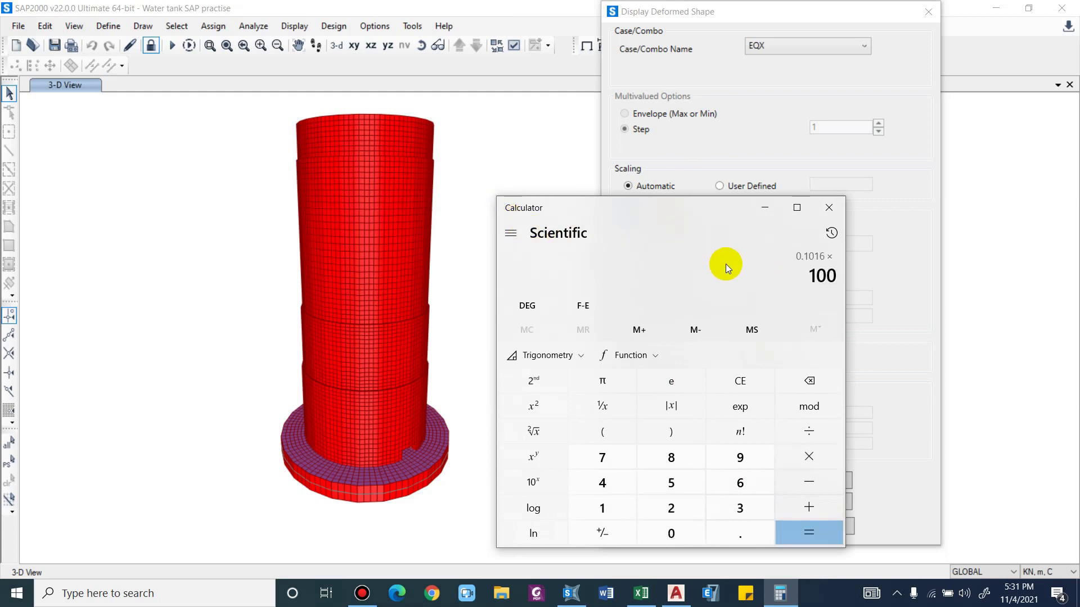
pyautogui.write('0')
pyautogui.press('Return')
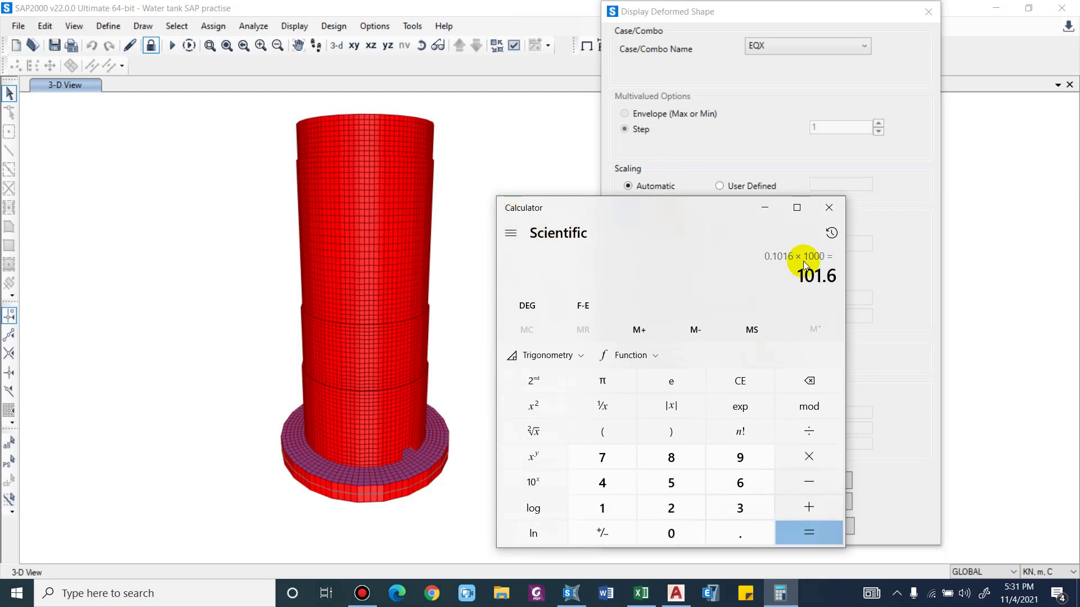
pyautogui.click(829, 208)
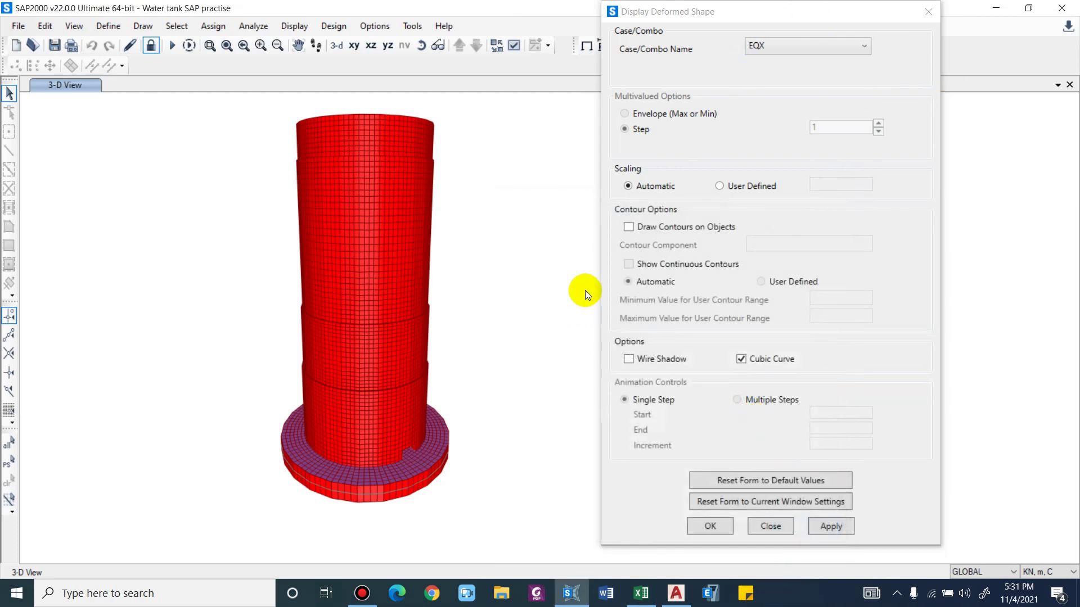
# Enable contours on objects for the EQX deformed shape, using Ux as the contour component
pyautogui.click(689, 225)
pyautogui.click(745, 243)
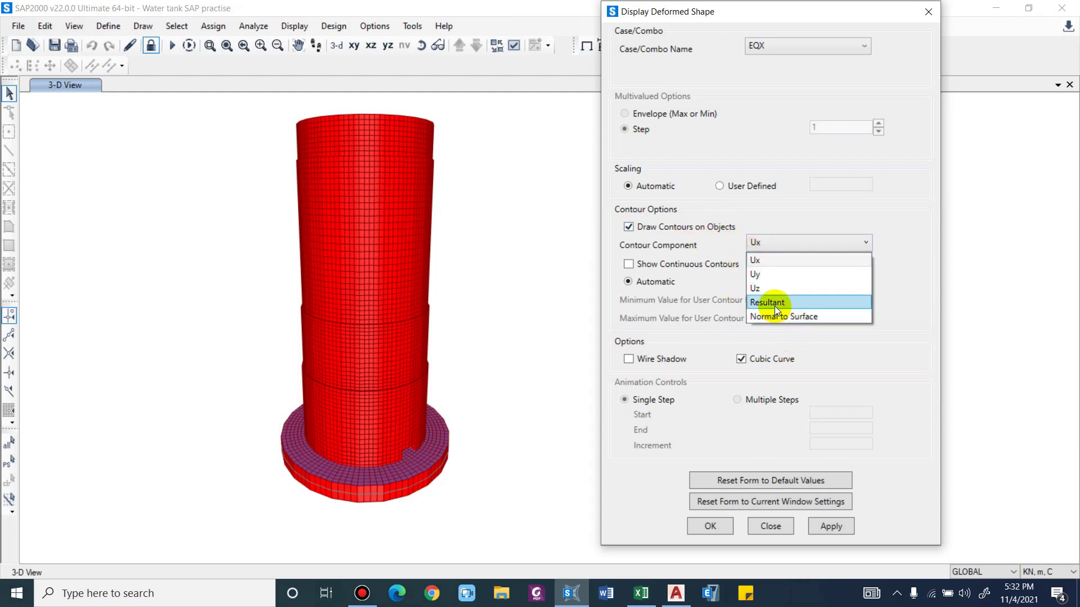
pyautogui.click(766, 262)
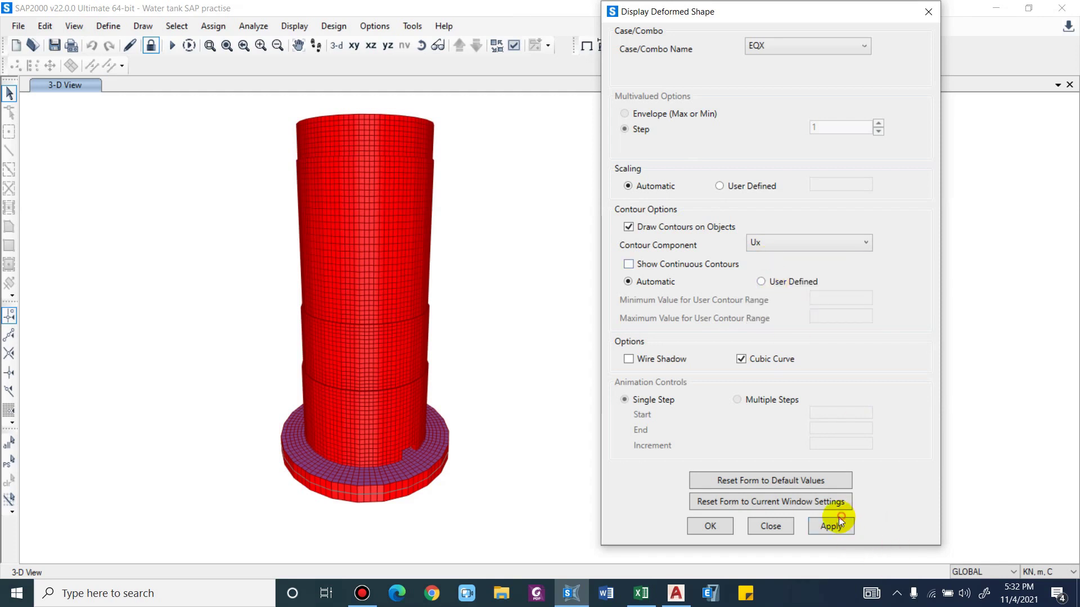
# Display the EQX deformed shape with Ux contours, change the units to KN, mm, C and query a joint displacement near the tank's top
pyautogui.click(838, 523)
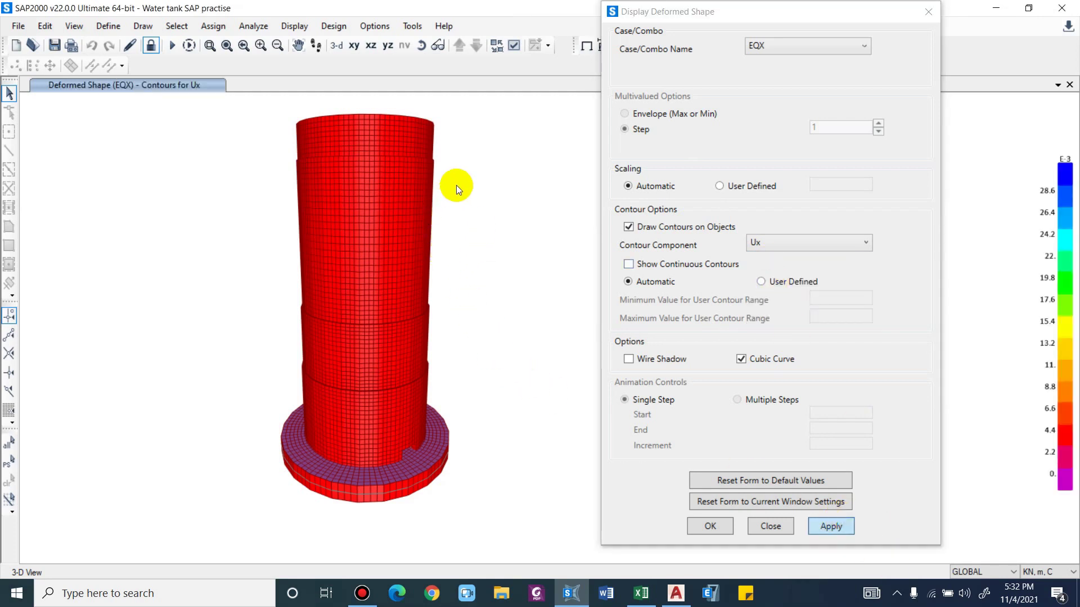
pyautogui.click(1041, 572)
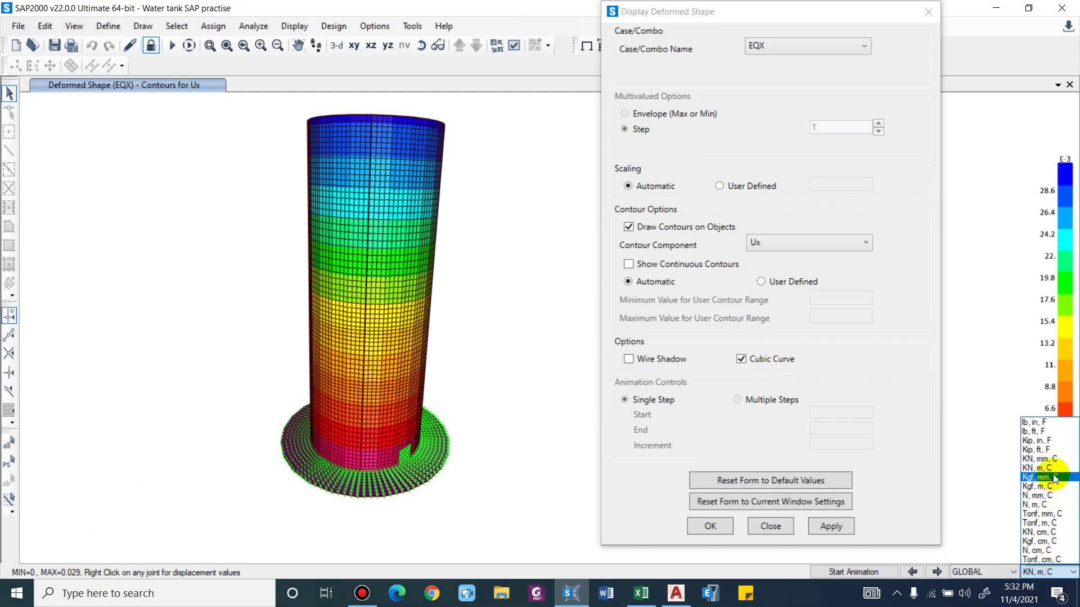
pyautogui.click(1038, 459)
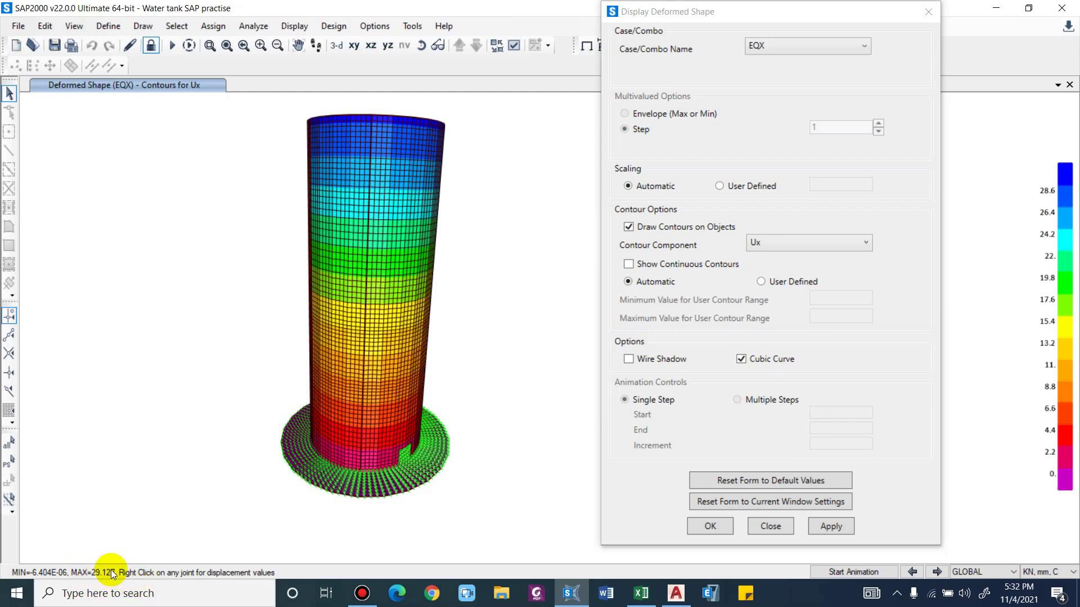
pyautogui.rightClick(352, 115)
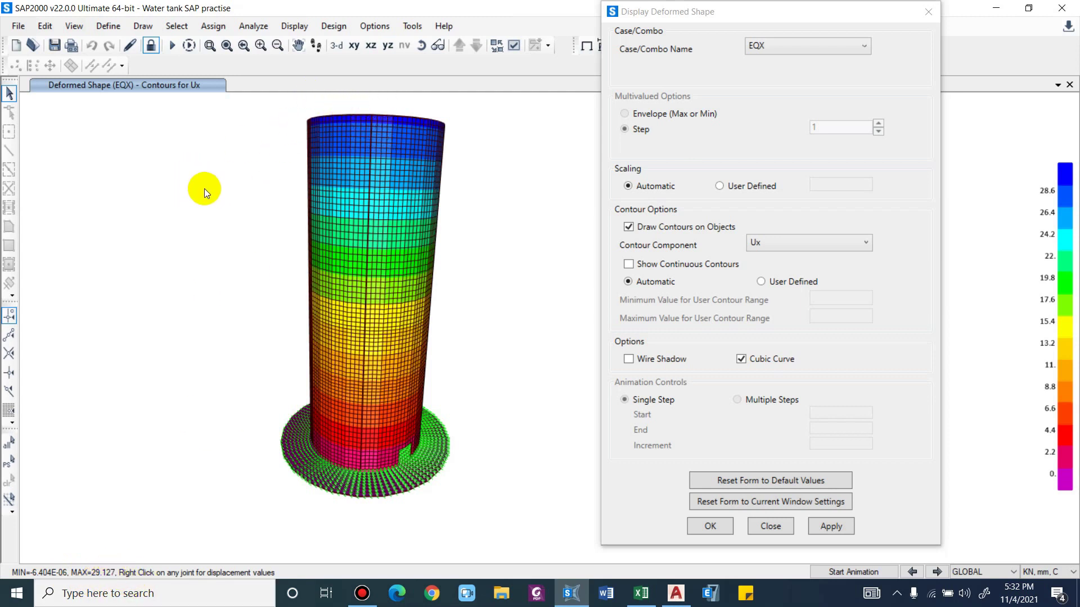
# Display the EQy deformed shape with Uy contours and query a joint displacement near the tank's top
pyautogui.click(796, 45)
pyautogui.click(792, 77)
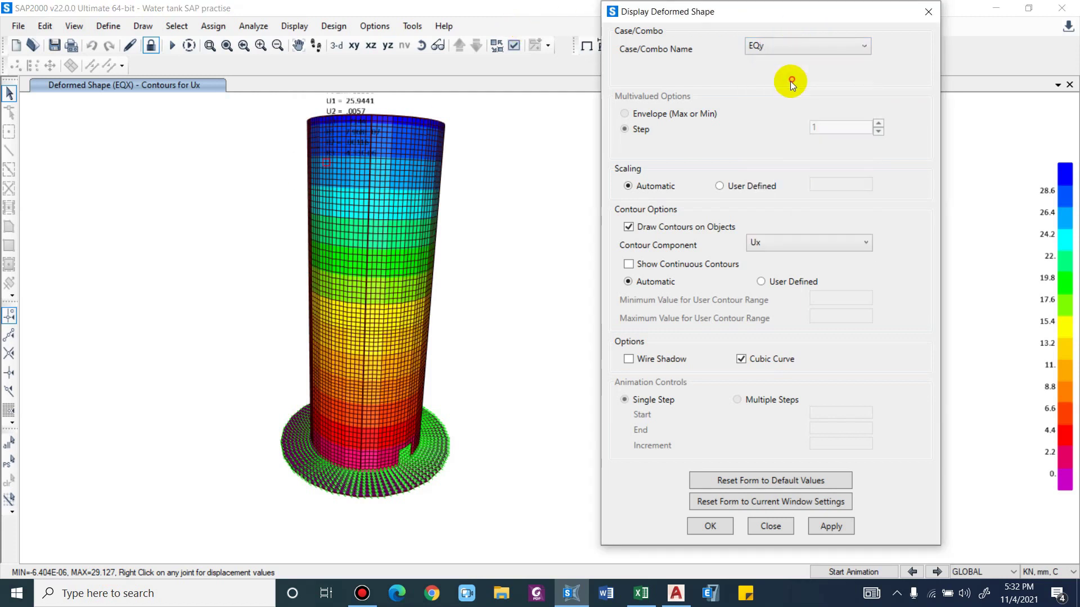
pyautogui.click(797, 244)
pyautogui.click(767, 271)
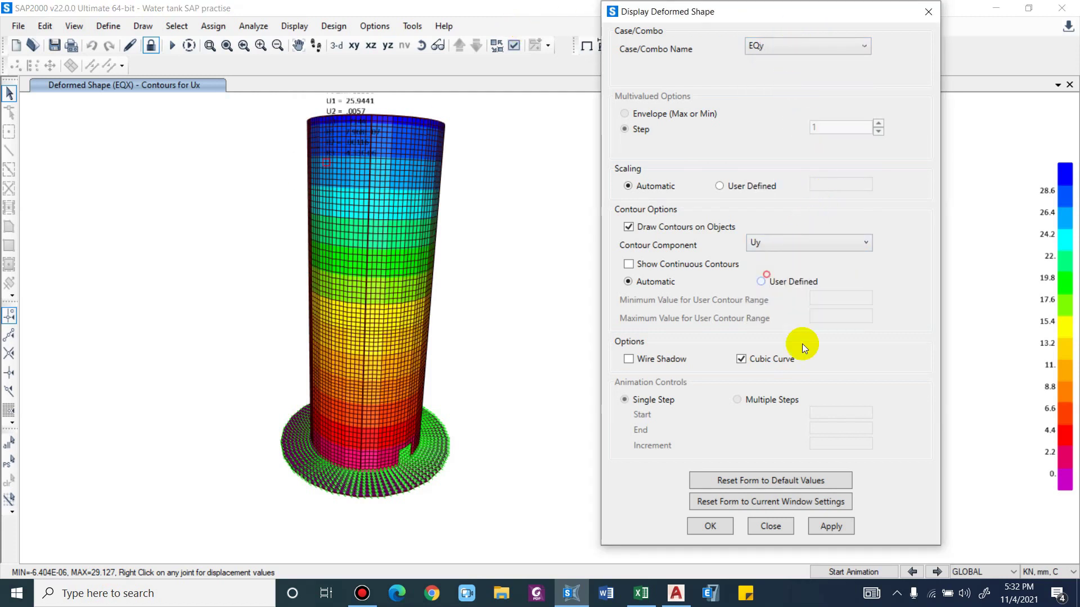
pyautogui.click(831, 525)
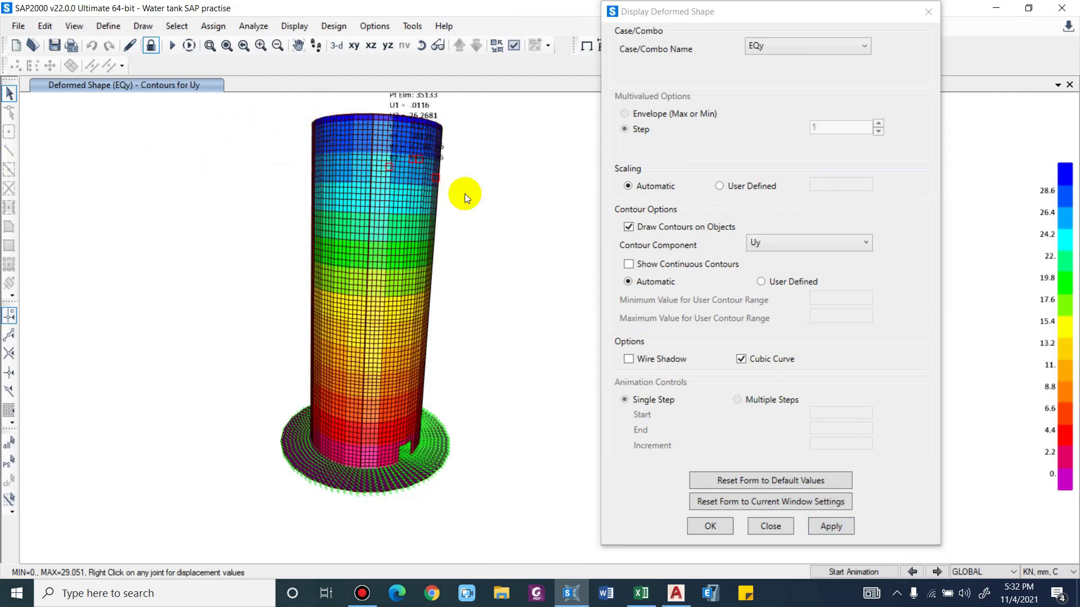
pyautogui.rightClick(422, 159)
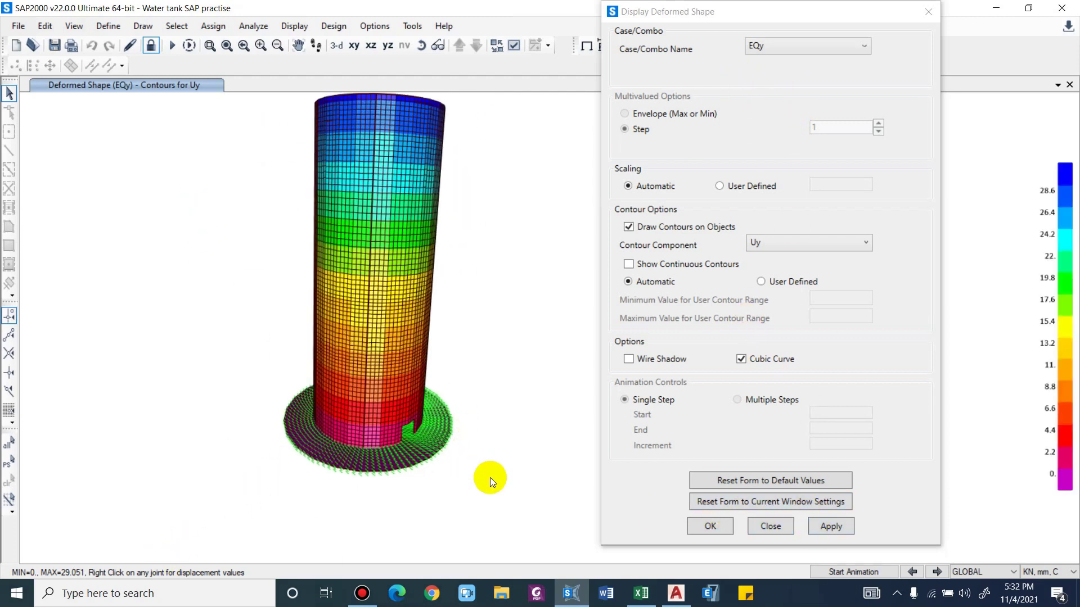
# Add a copy of the Full 1.5(DL + LL) load combination and name it Deflection
pyautogui.click(105, 26)
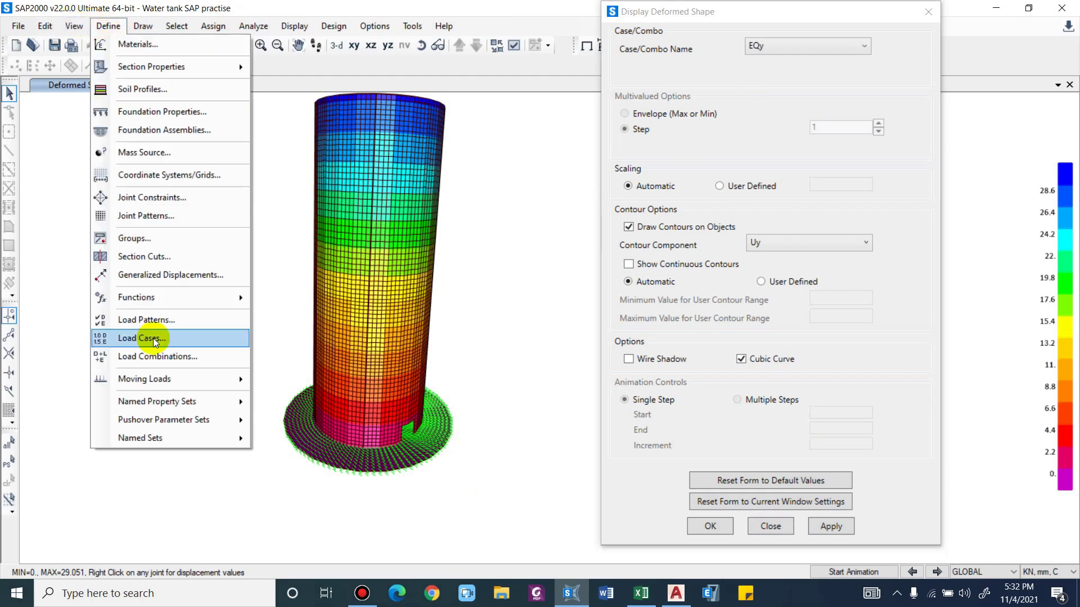
pyautogui.click(153, 360)
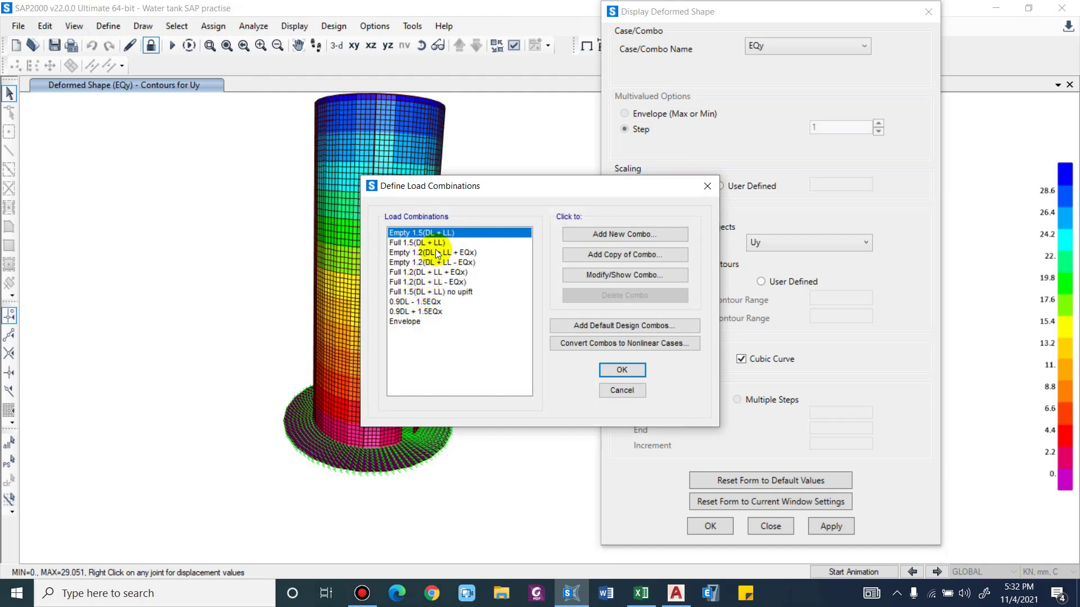
pyautogui.click(423, 243)
pyautogui.click(624, 254)
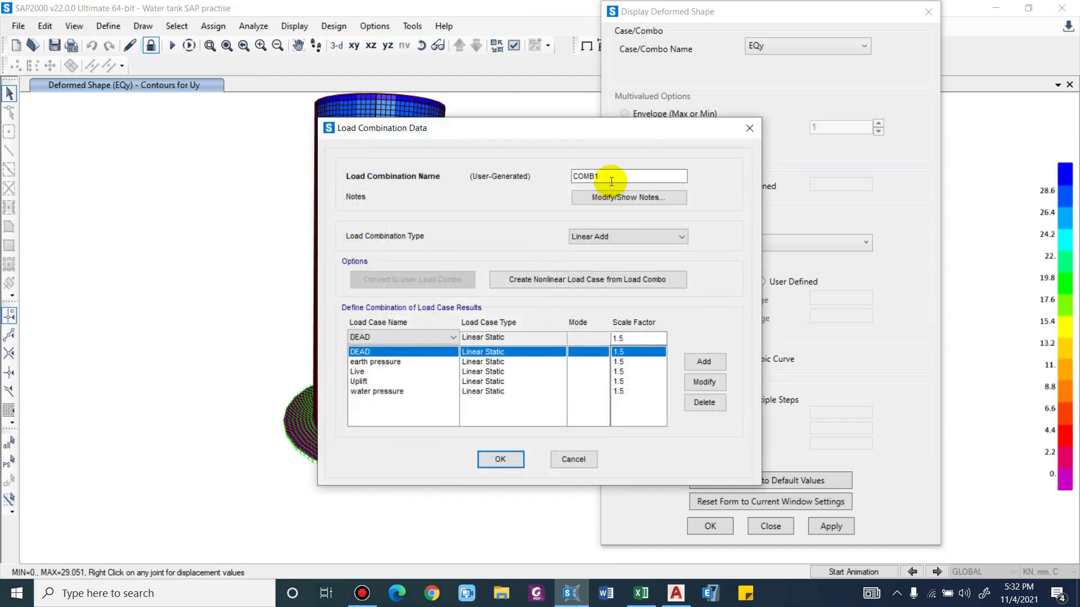
pyautogui.write('Deflection')
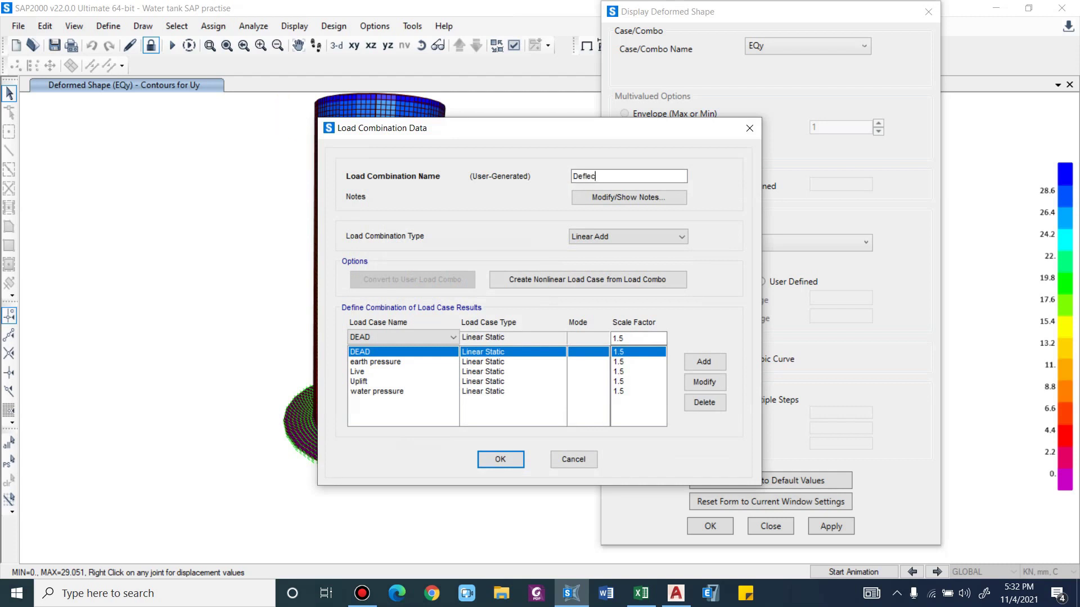
# Set the scale factors of the DEAD and earth pressure load cases to 1 in the Deflection combination
pyautogui.doubleClick(624, 338)
pyautogui.write('1')
pyautogui.click(705, 381)
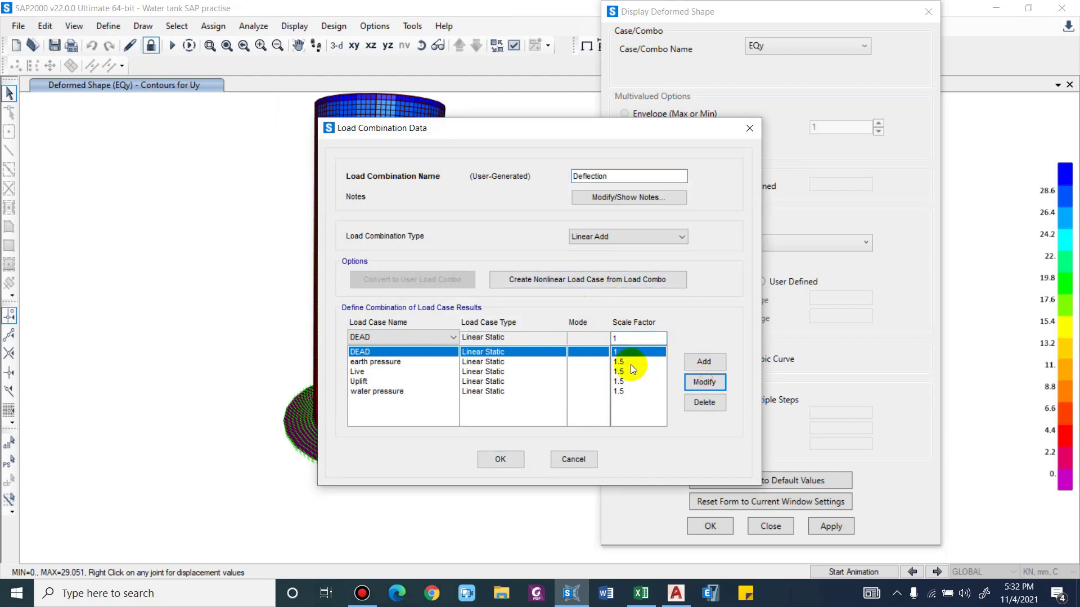
pyautogui.click(653, 363)
pyautogui.press('BackSpace')
pyautogui.press('BackSpace')
pyautogui.click(704, 382)
# Set the scale factors of the Live and Uplift load cases to 1 in the Deflection combination
pyautogui.click(630, 371)
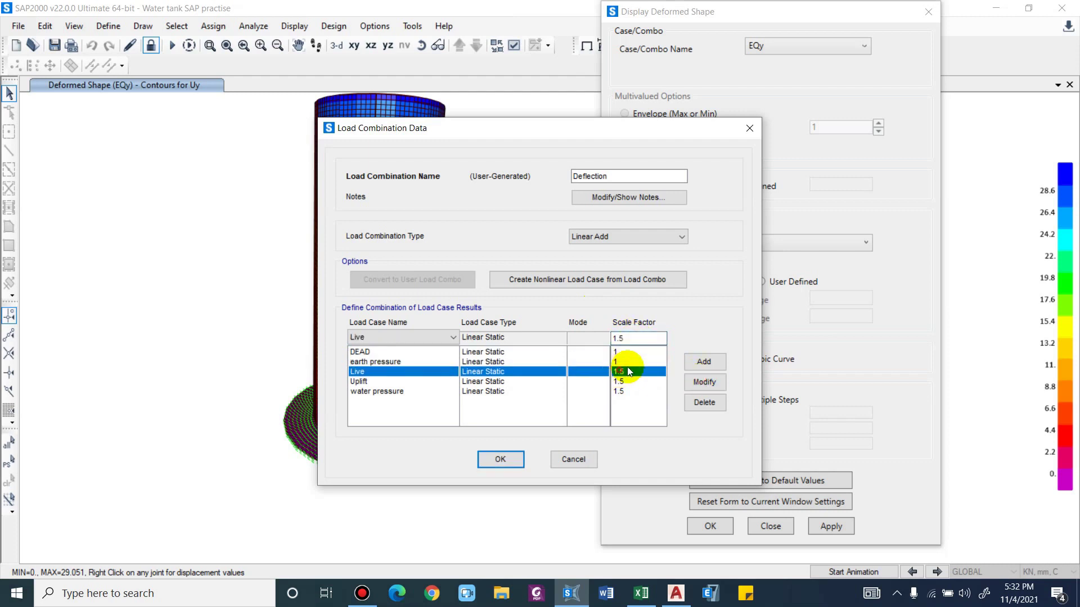
pyautogui.doubleClick(625, 338)
pyautogui.write('1')
pyautogui.click(706, 384)
pyautogui.click(630, 381)
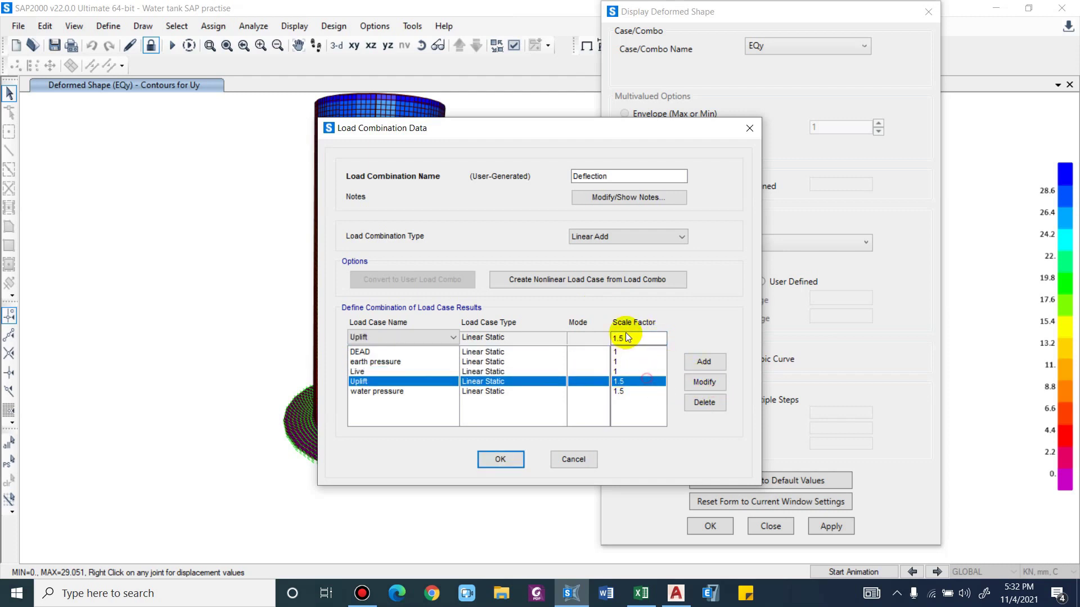
pyautogui.doubleClick(625, 338)
pyautogui.write('1')
pyautogui.click(712, 384)
# Remove the Uplift load case from the Deflection combination and save the load combinations
pyautogui.click(629, 390)
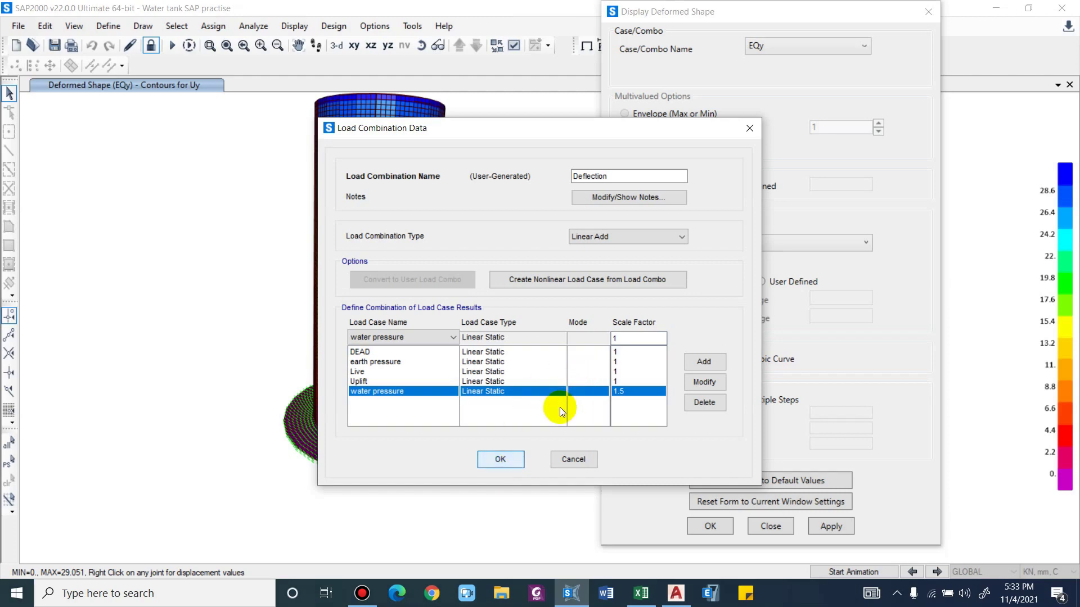
pyautogui.click(517, 382)
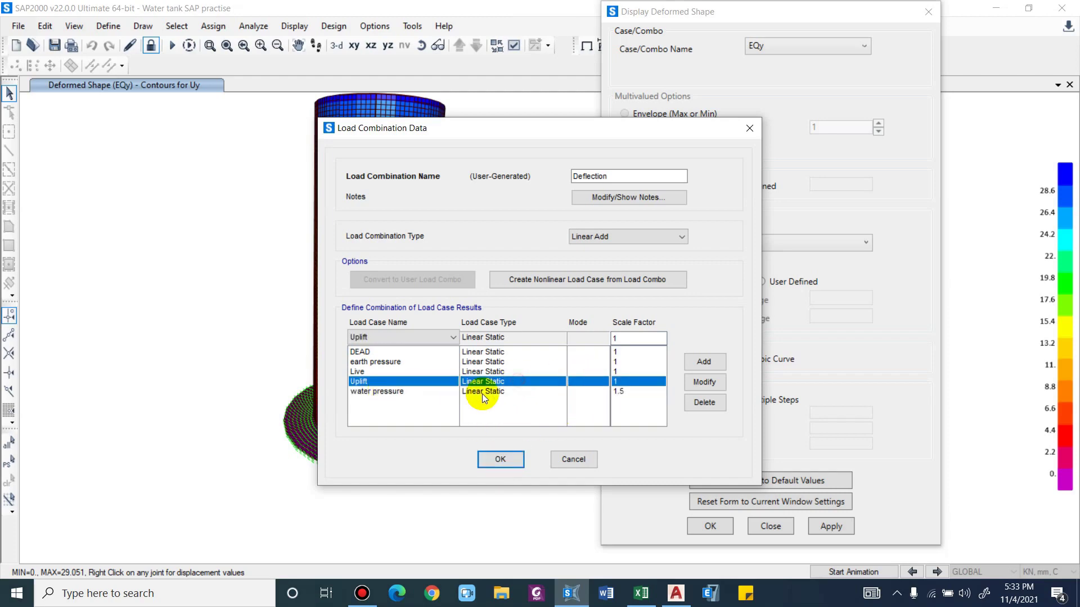
pyautogui.click(703, 403)
pyautogui.click(500, 459)
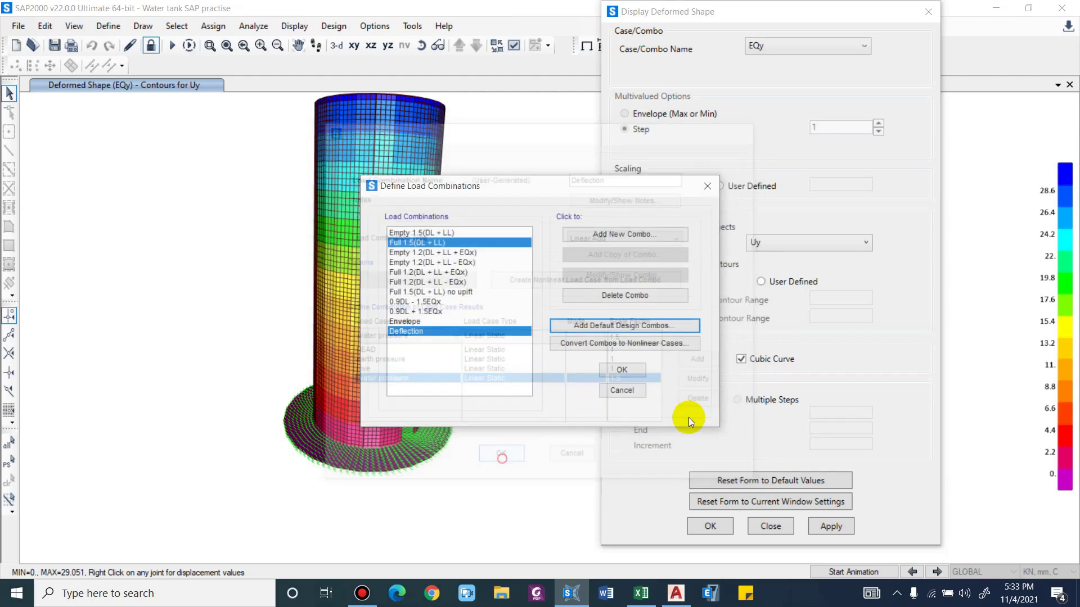
pyautogui.click(637, 371)
# Display the deformed shape for the Deflection combination with Uz contours, then close the deformed shape settings
pyautogui.click(791, 46)
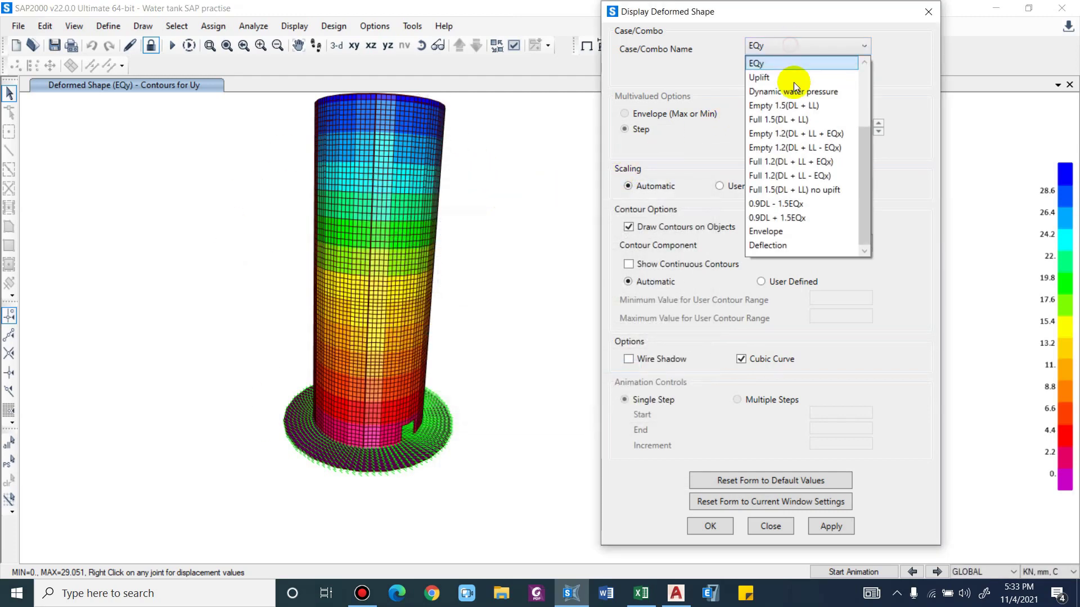
pyautogui.click(787, 244)
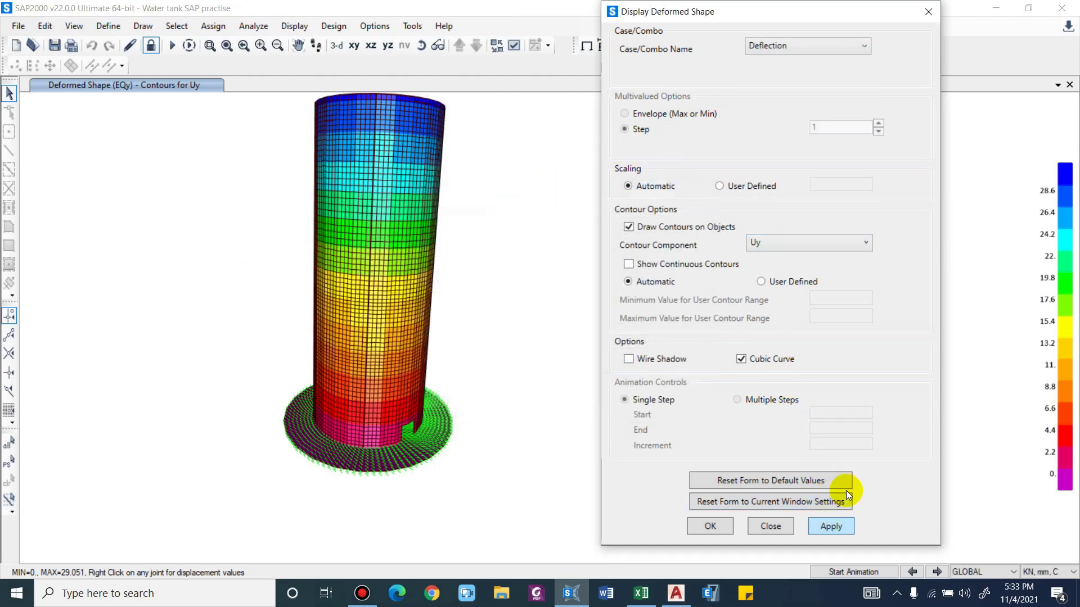
pyautogui.click(806, 245)
pyautogui.click(791, 283)
pyautogui.click(831, 526)
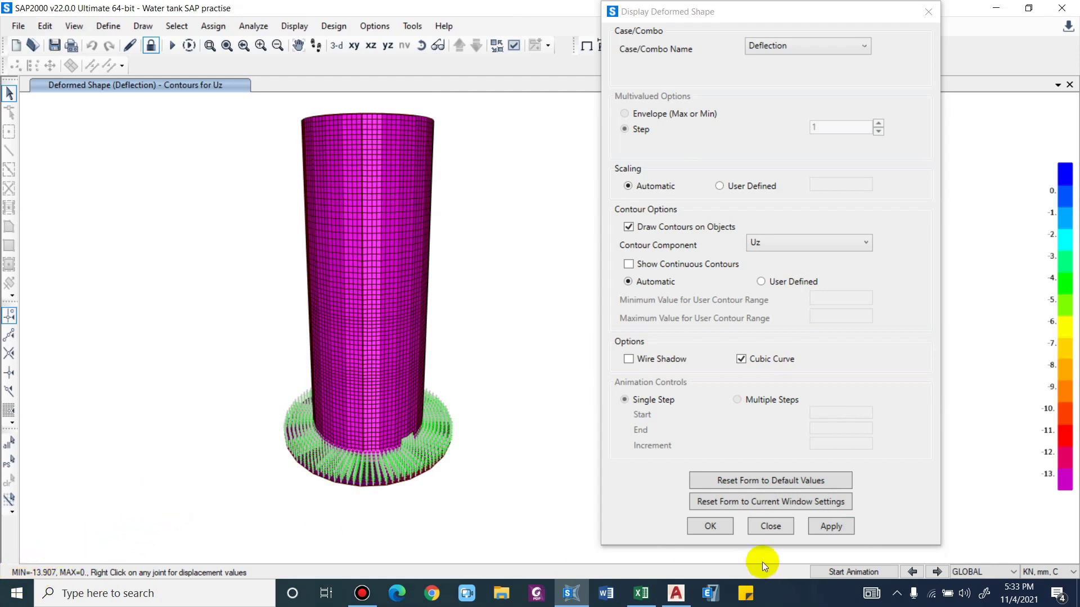
pyautogui.click(772, 527)
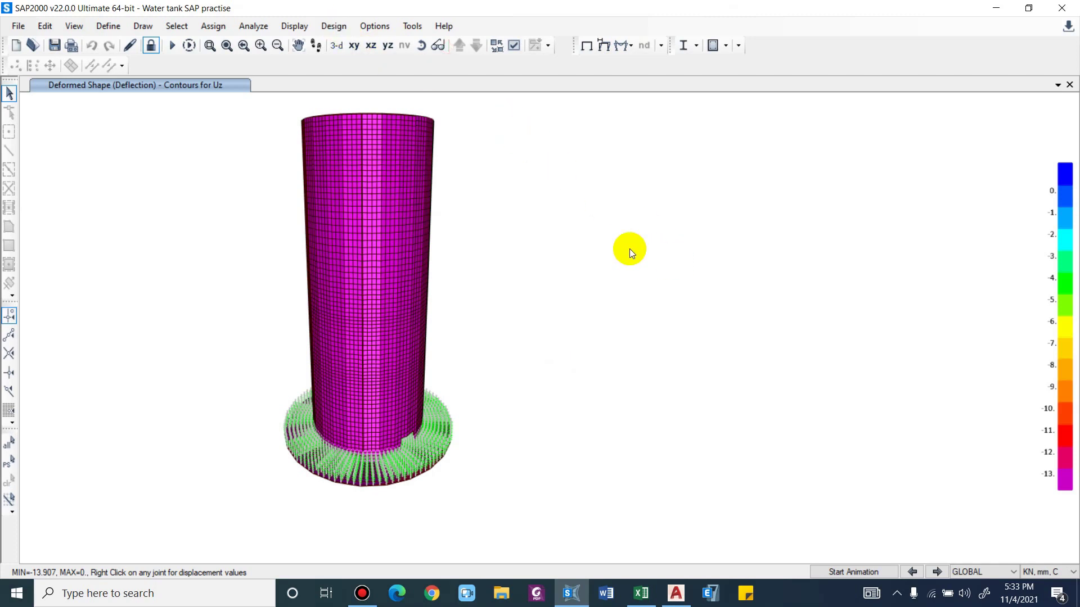
# Open the shell forces/stresses display settings and place the dialog beside the tank's base in the model view
pyautogui.click(323, 25)
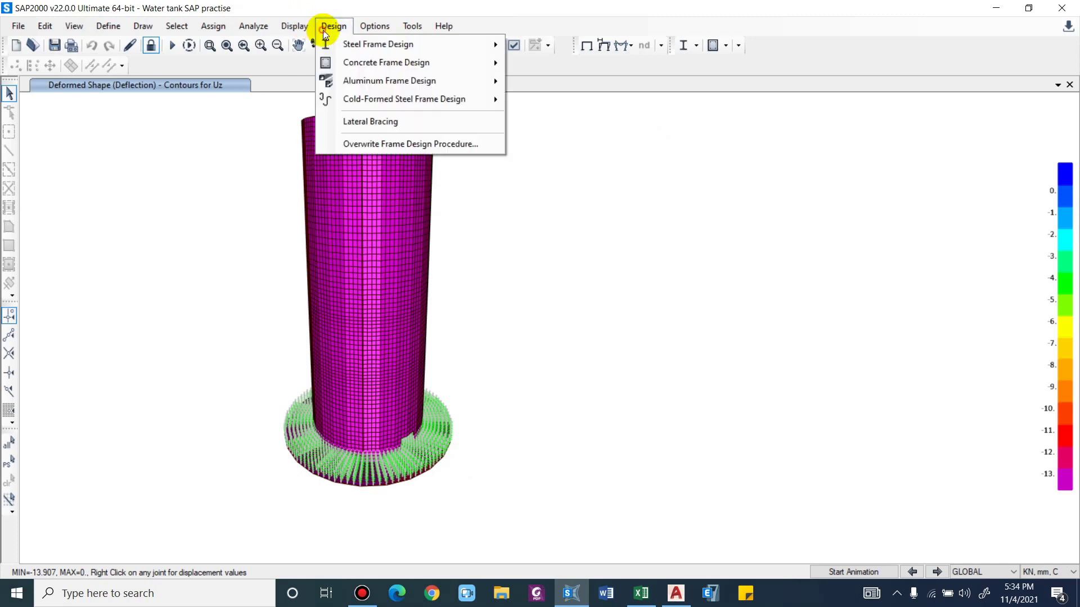
pyautogui.moveTo(301, 28)
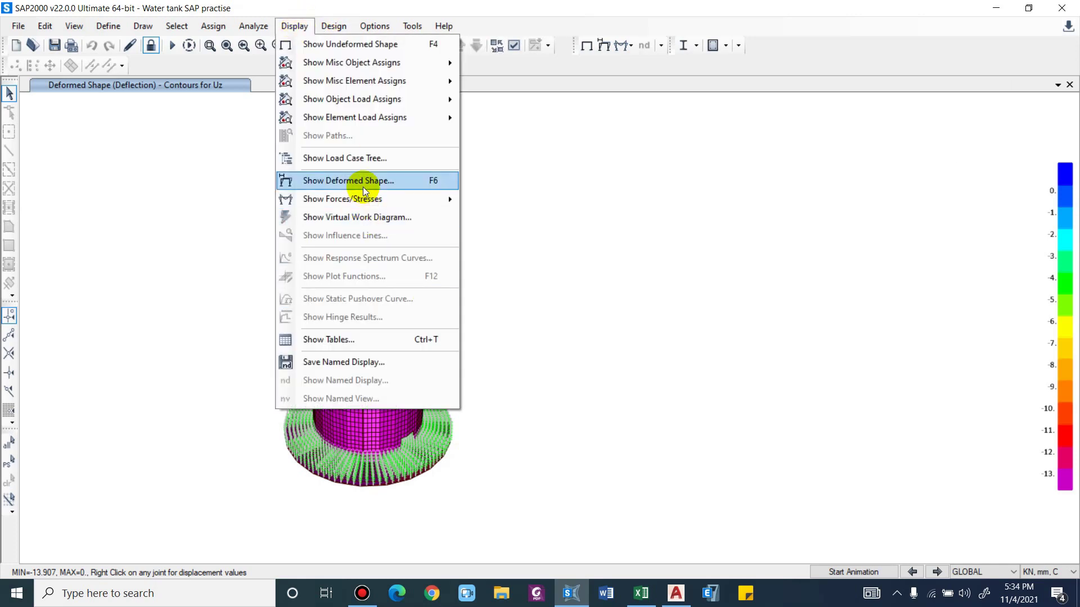
pyautogui.moveTo(363, 194)
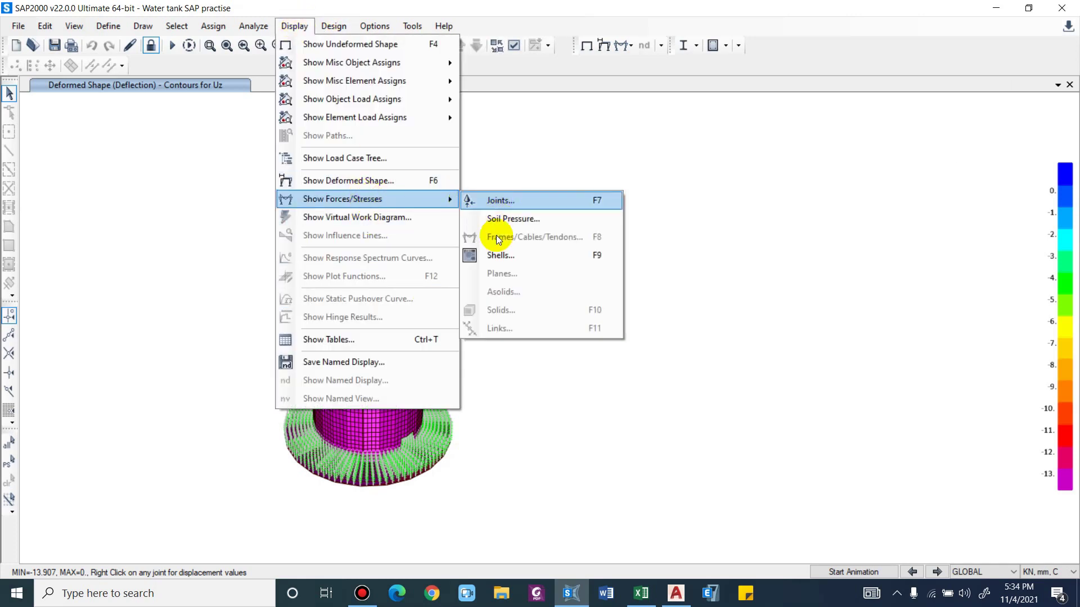
pyautogui.click(502, 257)
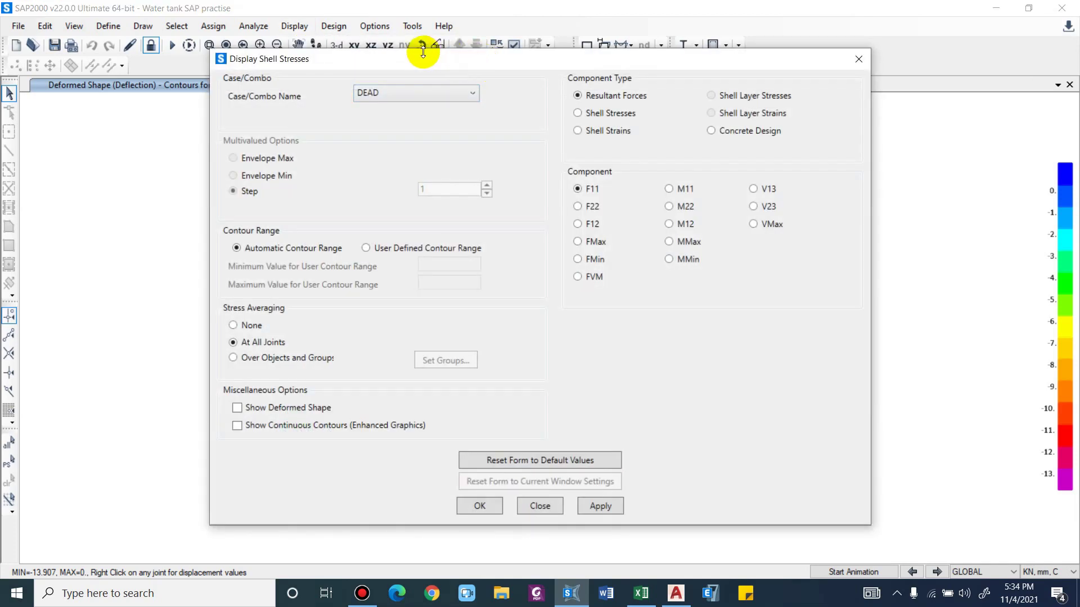
pyautogui.moveTo(422, 48); pyautogui.dragTo(784, 28)
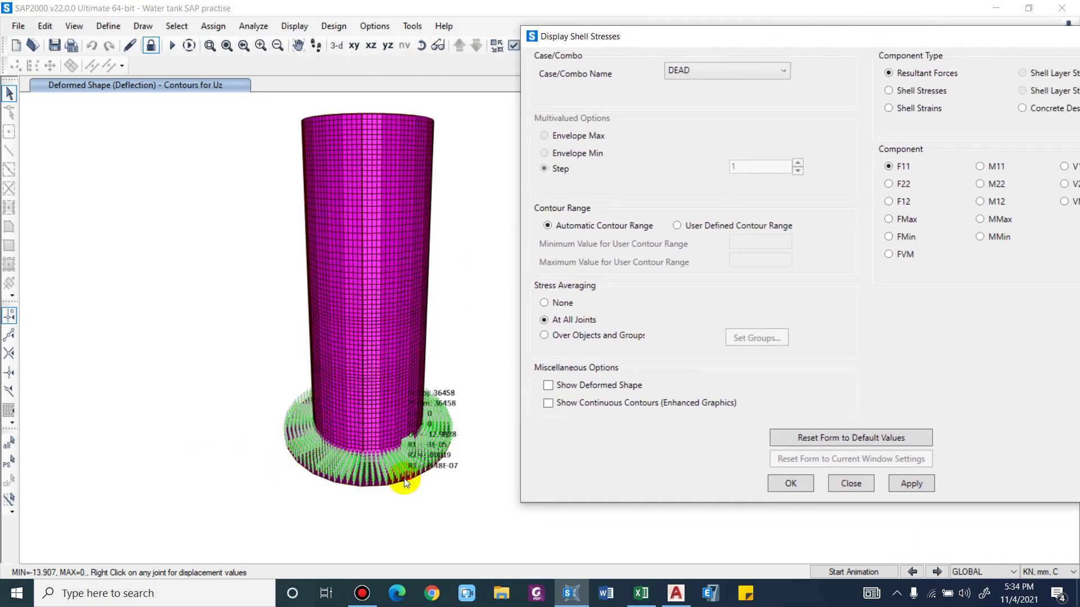
pyautogui.scroll(2, 394, 474)
pyautogui.moveTo(513, 417); pyautogui.dragTo(486, 417, button='middle')
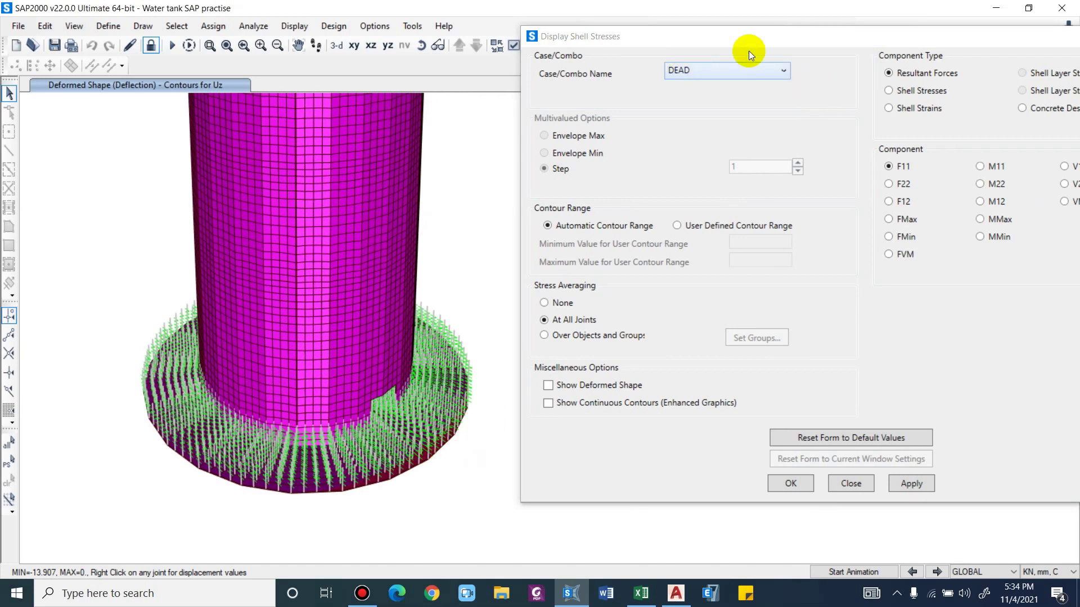
pyautogui.moveTo(761, 35); pyautogui.dragTo(730, 36)
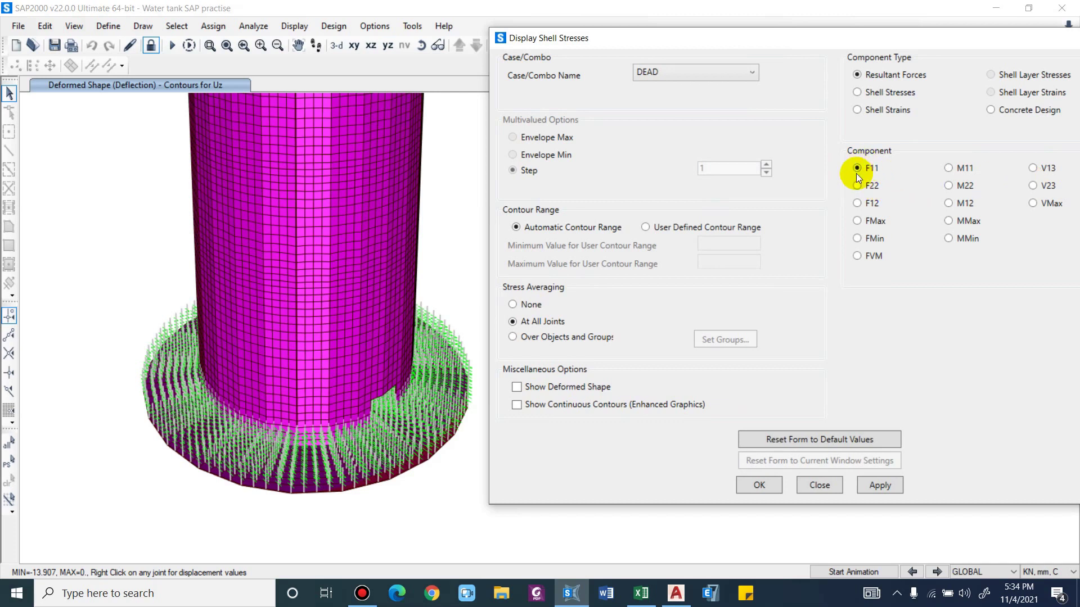
# Set the shell stress display to the Envelope combination with the M11 resultant component
pyautogui.click(640, 80)
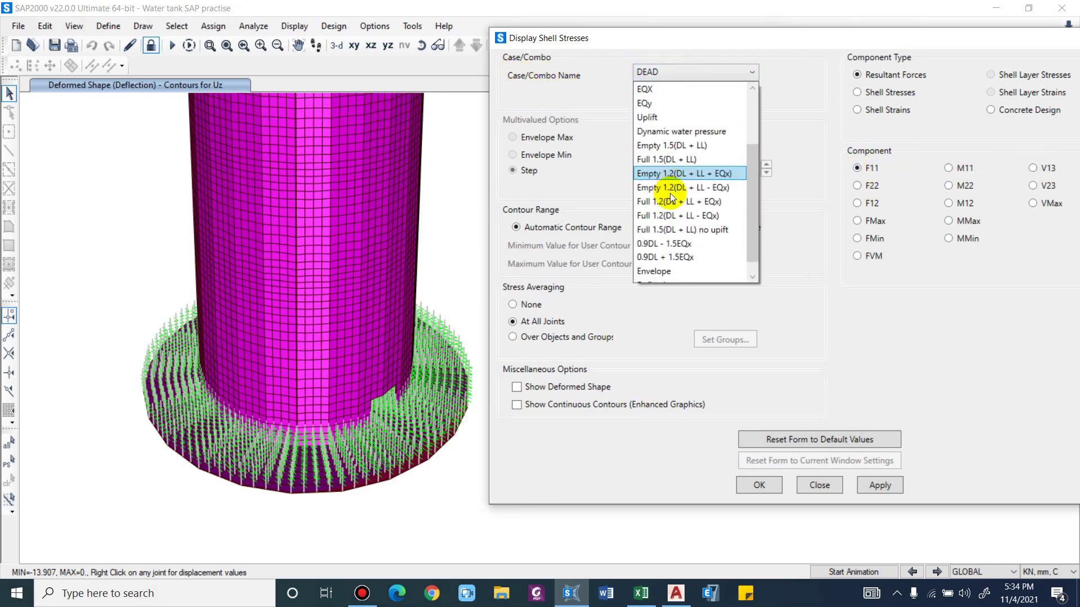
pyautogui.scroll(-1, 669, 224)
pyautogui.click(663, 257)
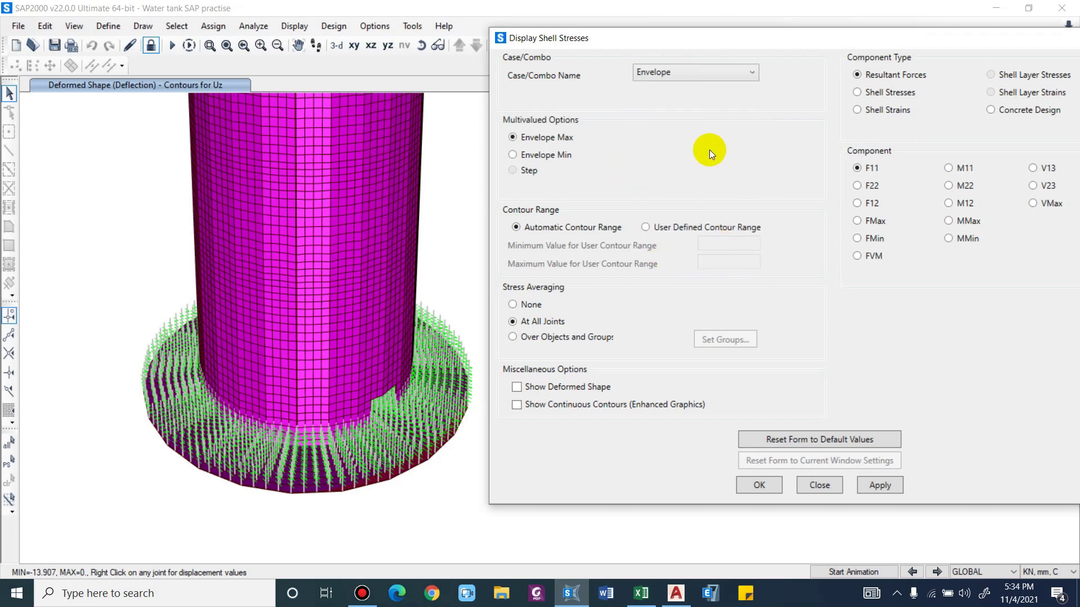
pyautogui.moveTo(690, 39); pyautogui.dragTo(701, 33)
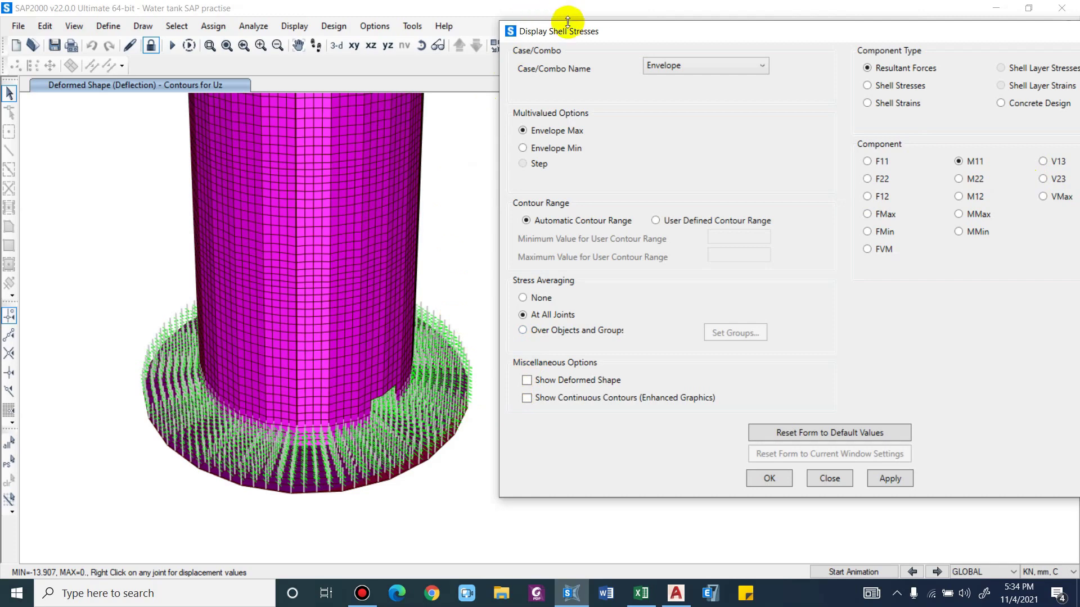
# Return the model view to the undeformed shape and turn on the local axes display for the area objects
pyautogui.moveTo(579, 29); pyautogui.dragTo(588, 49)
pyautogui.click(587, 48)
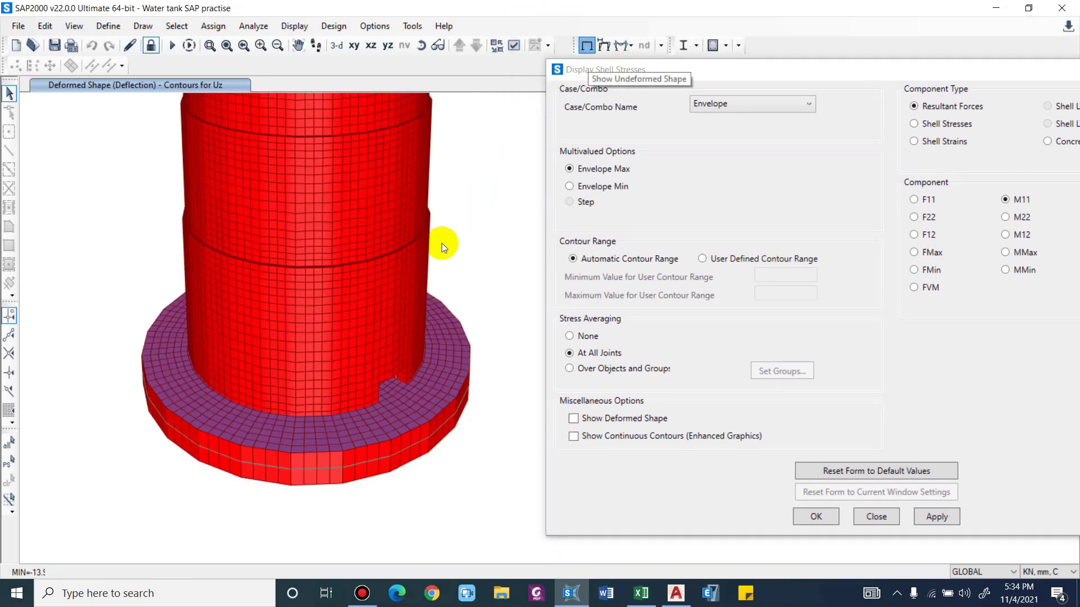
pyautogui.hotkey('ctrl', 'w')
pyautogui.click(449, 109)
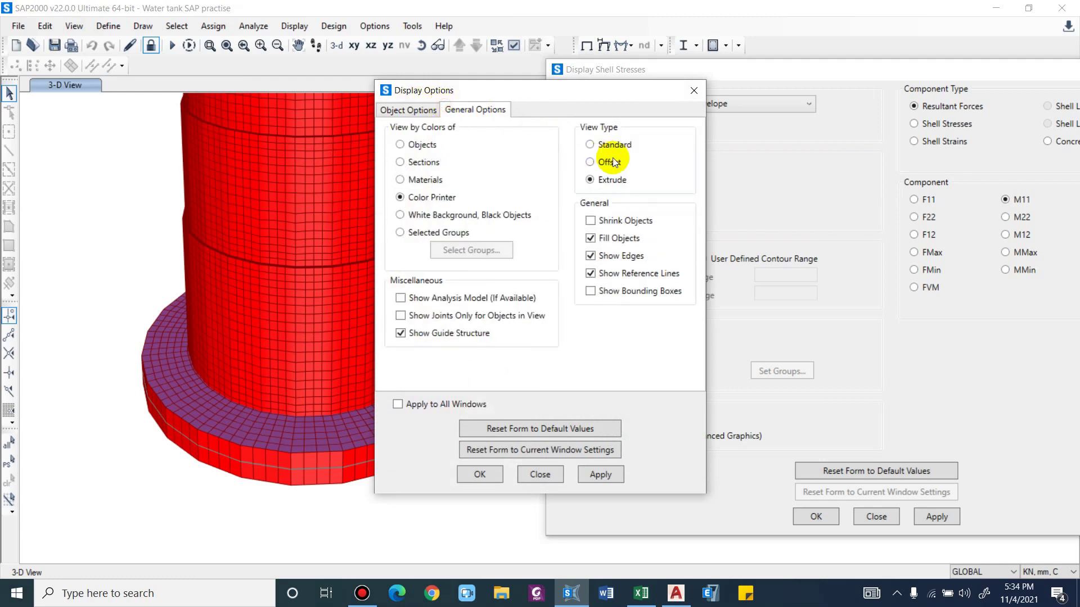
pyautogui.click(419, 111)
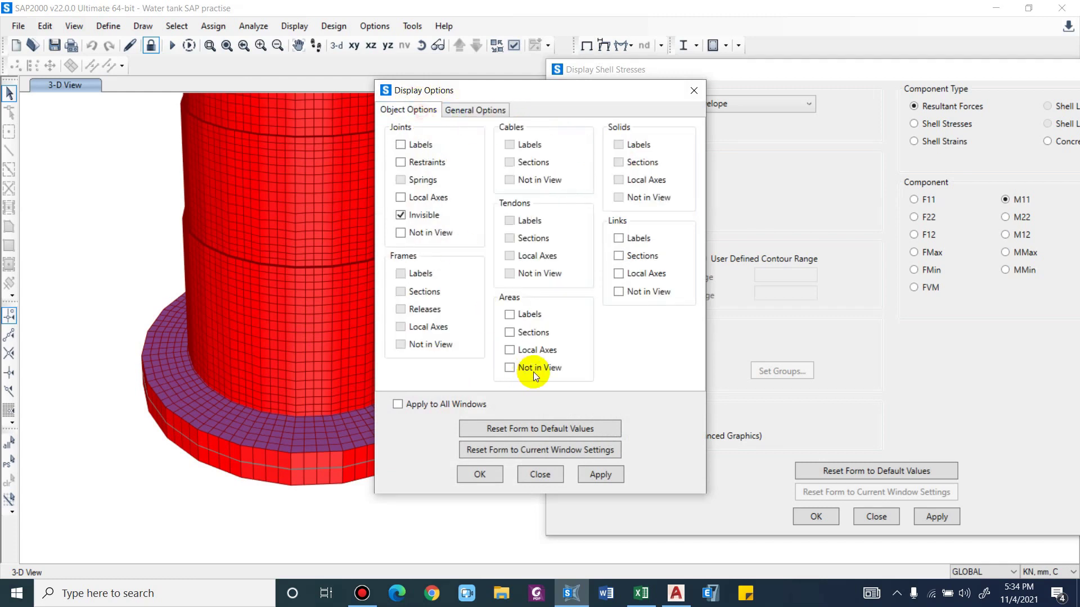
pyautogui.click(526, 346)
pyautogui.click(588, 474)
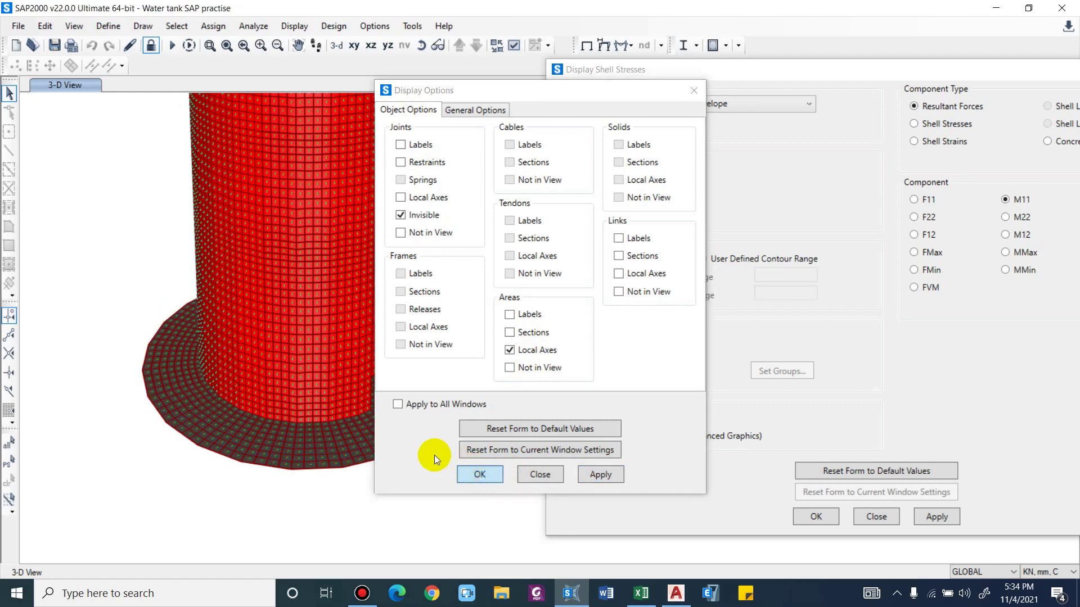
pyautogui.press('Return')
# Examine the local axis directions of the base slab's shell elements from above
pyautogui.scroll(6, 405, 419)
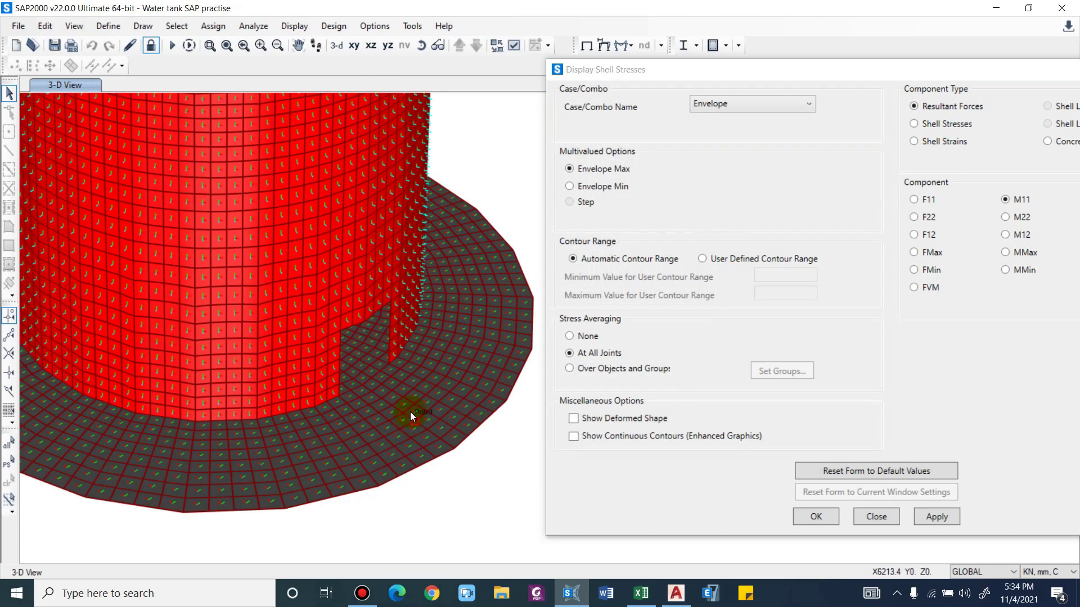
pyautogui.scroll(4, 401, 360)
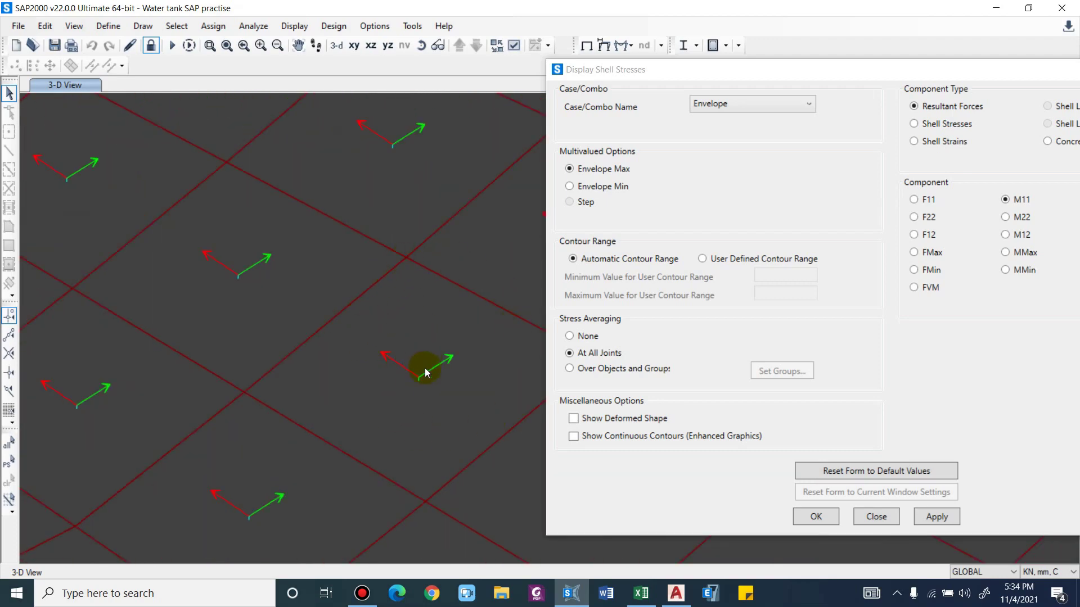
pyautogui.scroll(-4, 362, 377)
pyautogui.scroll(4, 389, 377)
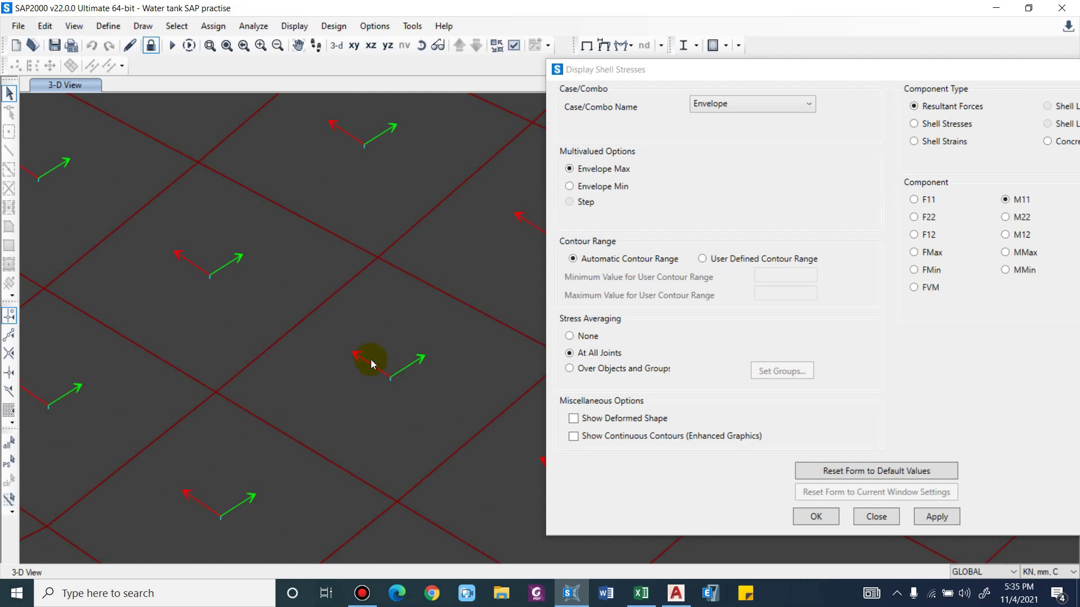
pyautogui.scroll(-10, 370, 363)
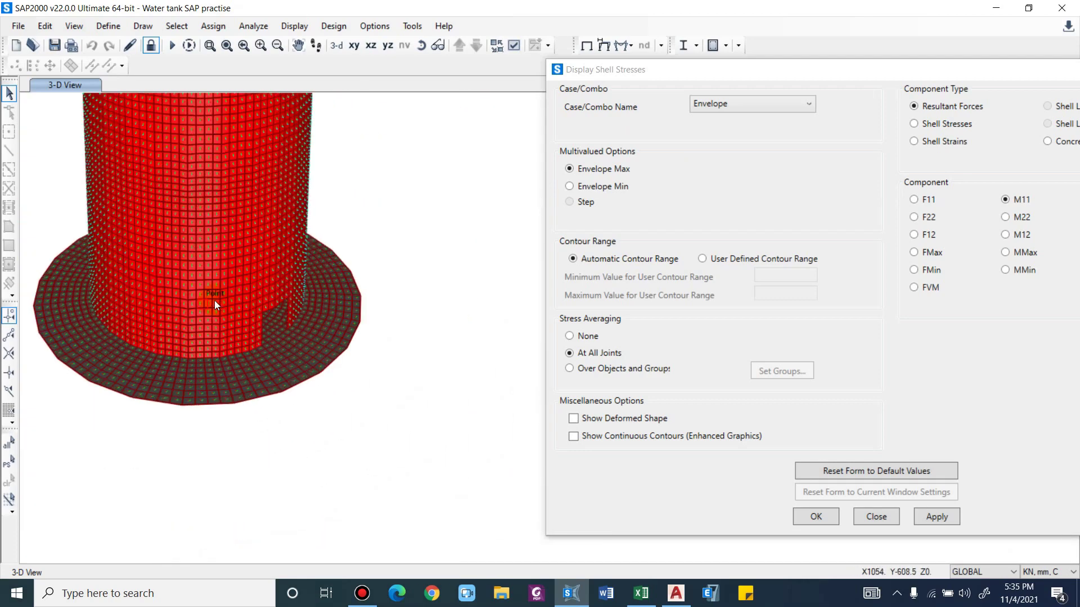
pyautogui.scroll(8, 291, 368)
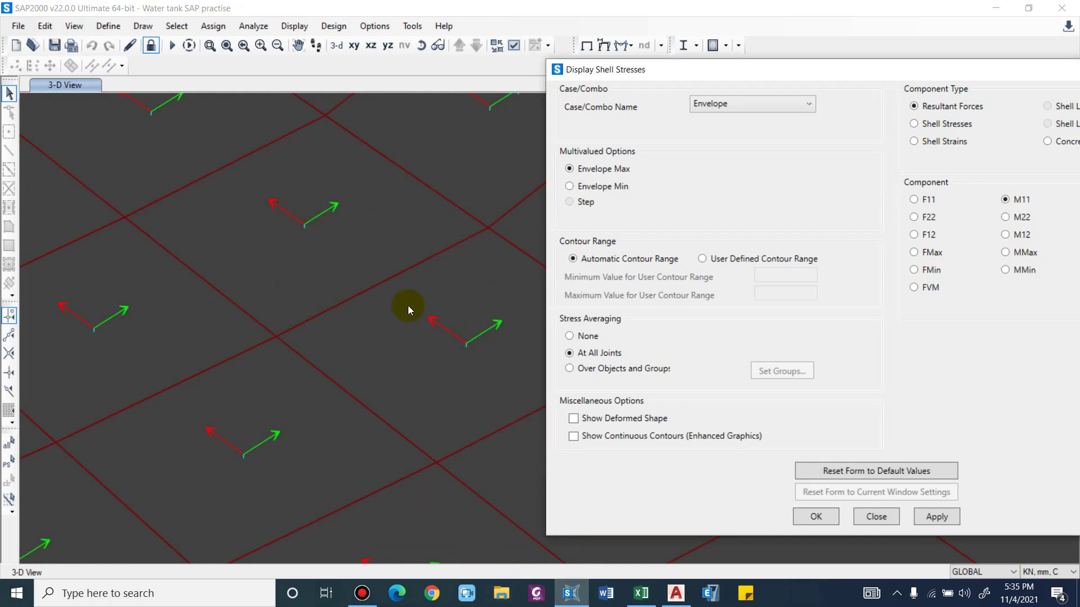
pyautogui.scroll(-4, 423, 335)
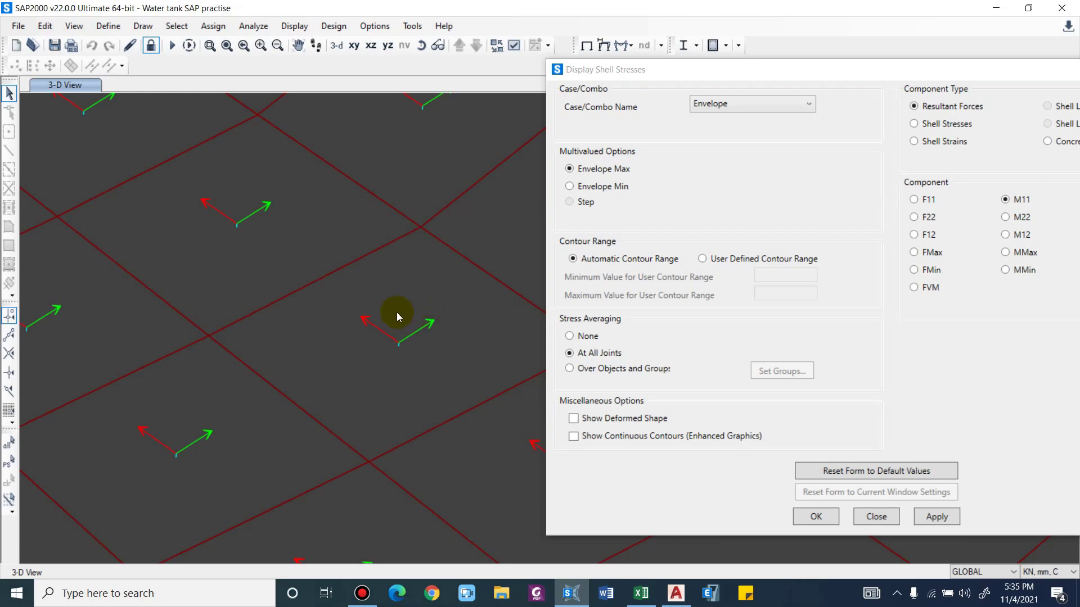
pyautogui.scroll(-1, 372, 313)
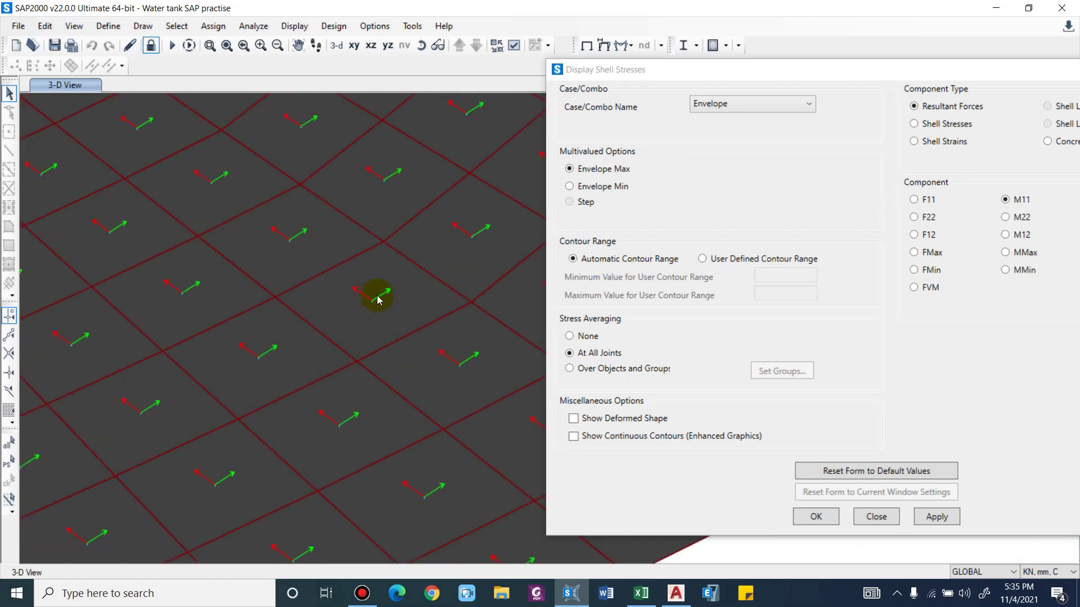
# Examine the local axes of the base slab from below and of the wall elements beside the opening
pyautogui.scroll(-1, 368, 314)
pyautogui.keyDown('shift'); pyautogui.moveTo(414, 410); pyautogui.dragTo(376, 210, button='middle'); pyautogui.keyUp('shift')
pyautogui.scroll(3, 393, 415)
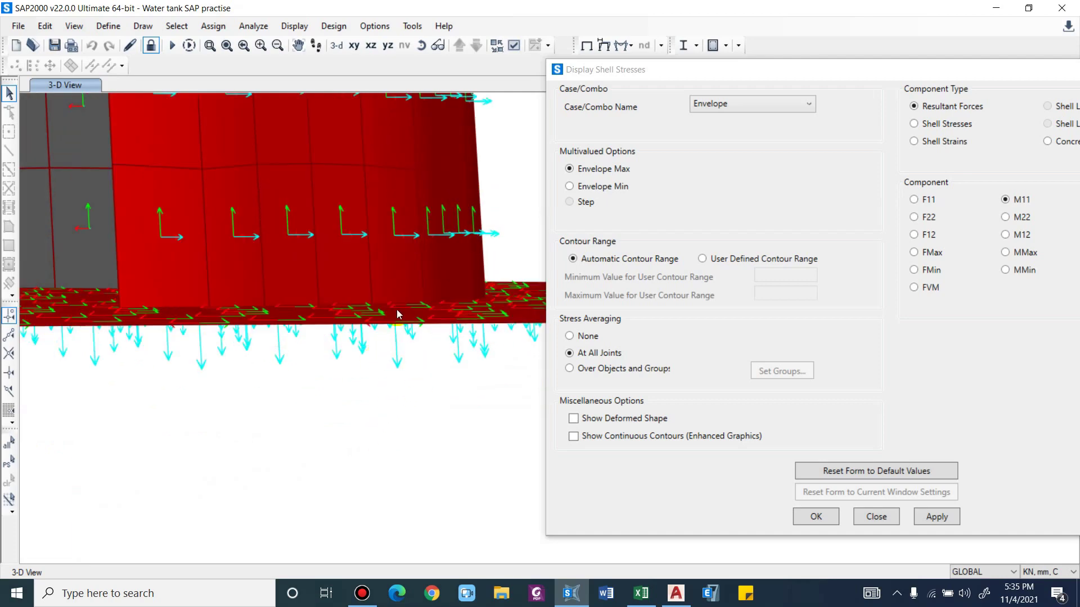
pyautogui.scroll(-3, 411, 369)
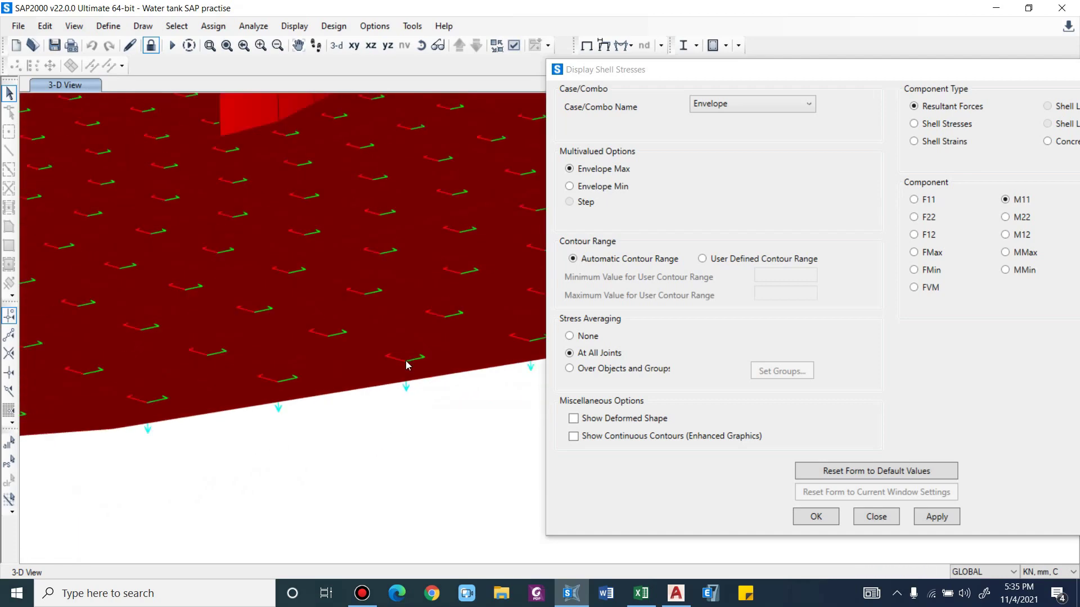
pyautogui.scroll(3, 409, 373)
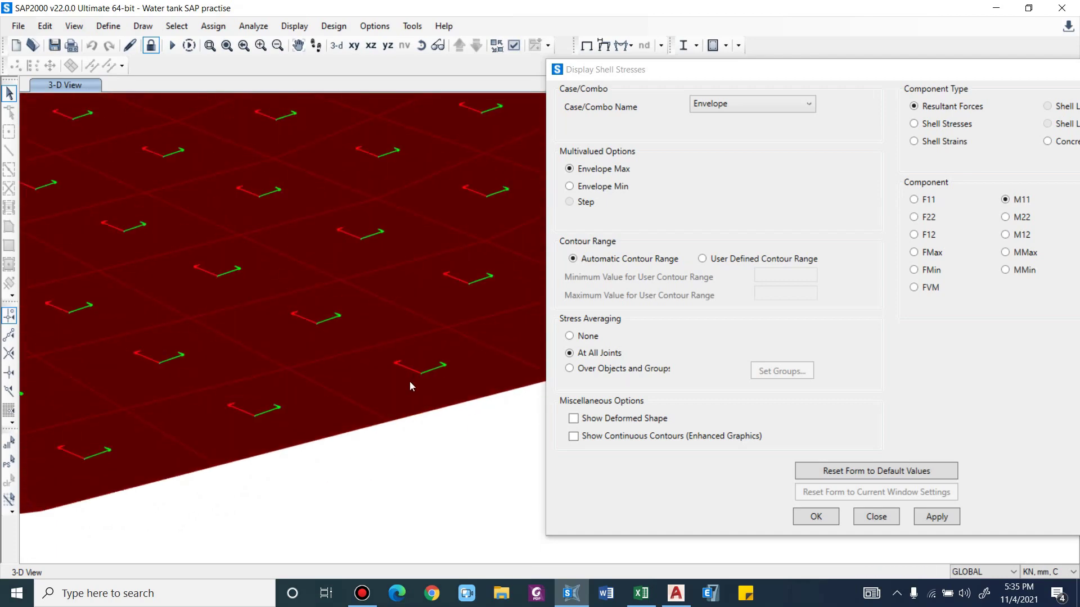
pyautogui.scroll(-3, 427, 348)
pyautogui.scroll(3, 373, 212)
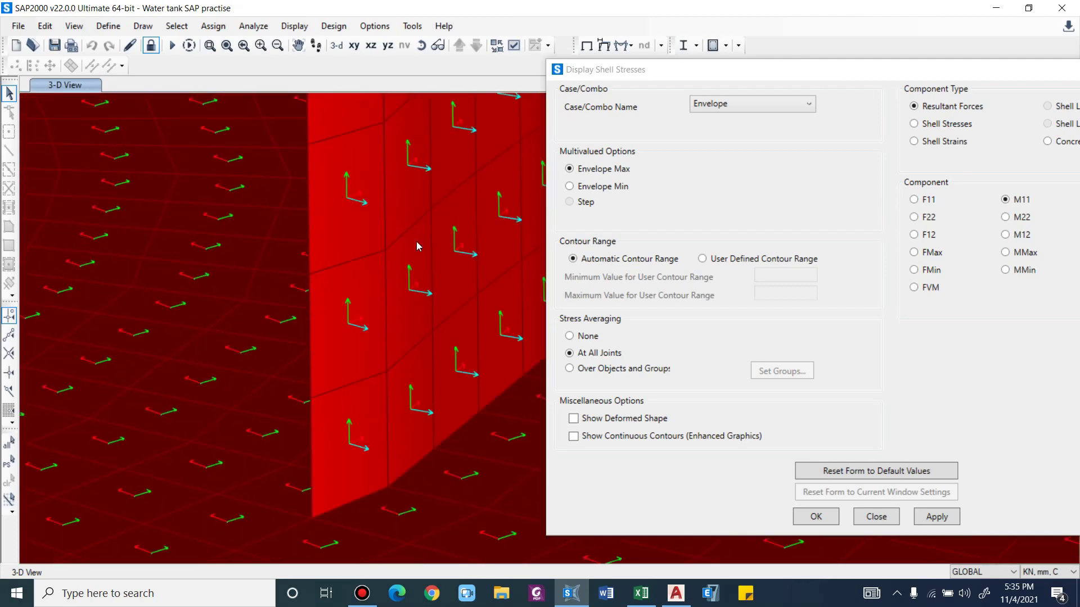
pyautogui.scroll(-3, 336, 307)
# Move the shell stress settings clear of the tank's base and inspect the local axes along the slab's outer edge
pyautogui.click(735, 171)
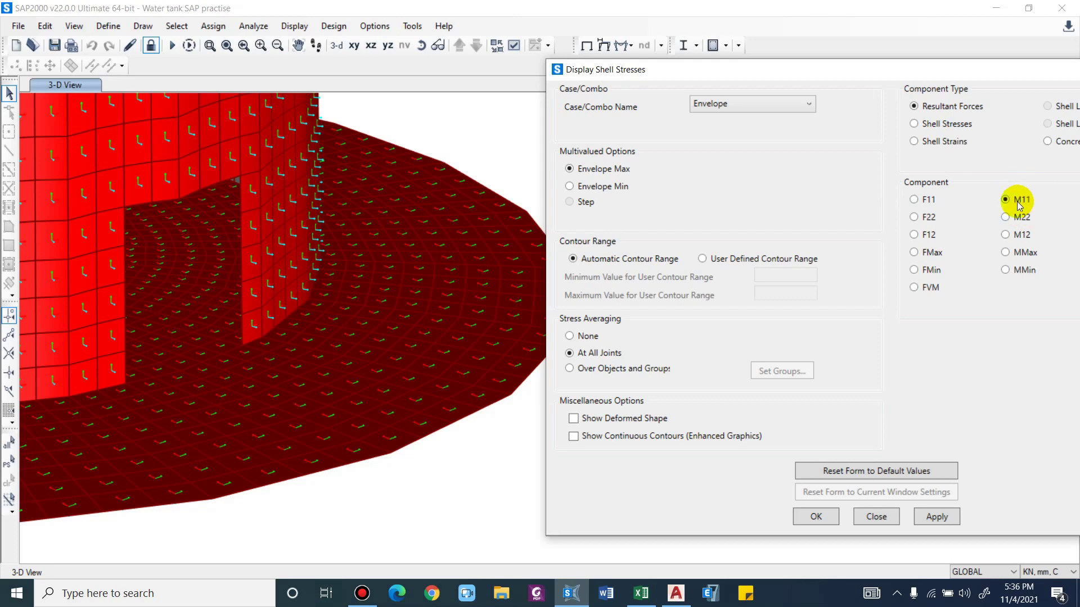
pyautogui.moveTo(889, 62); pyautogui.dragTo(778, 23)
pyautogui.scroll(5, 169, 380)
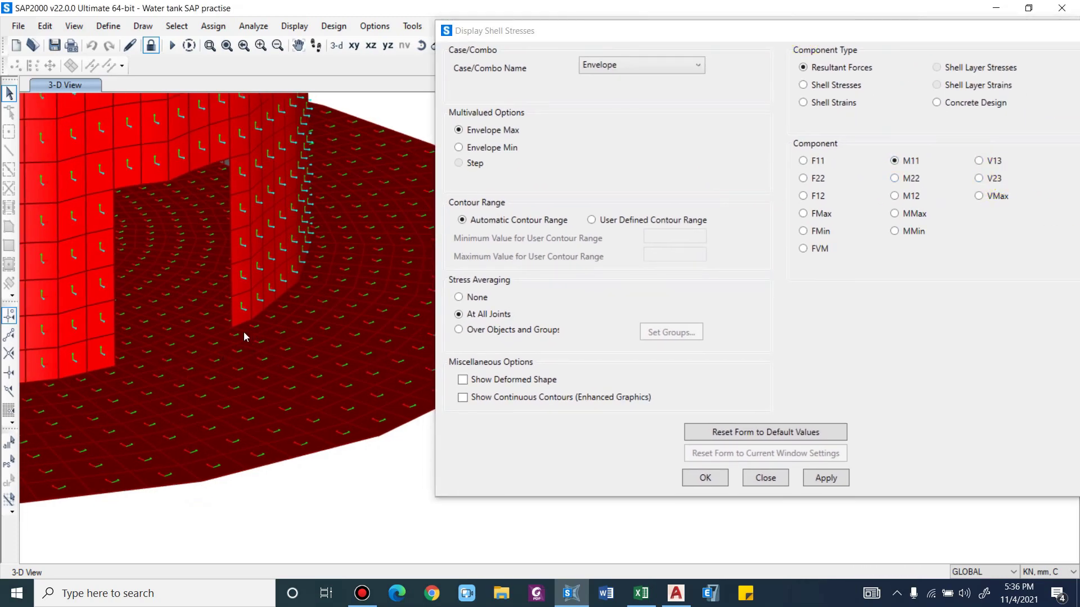
pyautogui.moveTo(229, 433); pyautogui.dragTo(176, 385, button='middle')
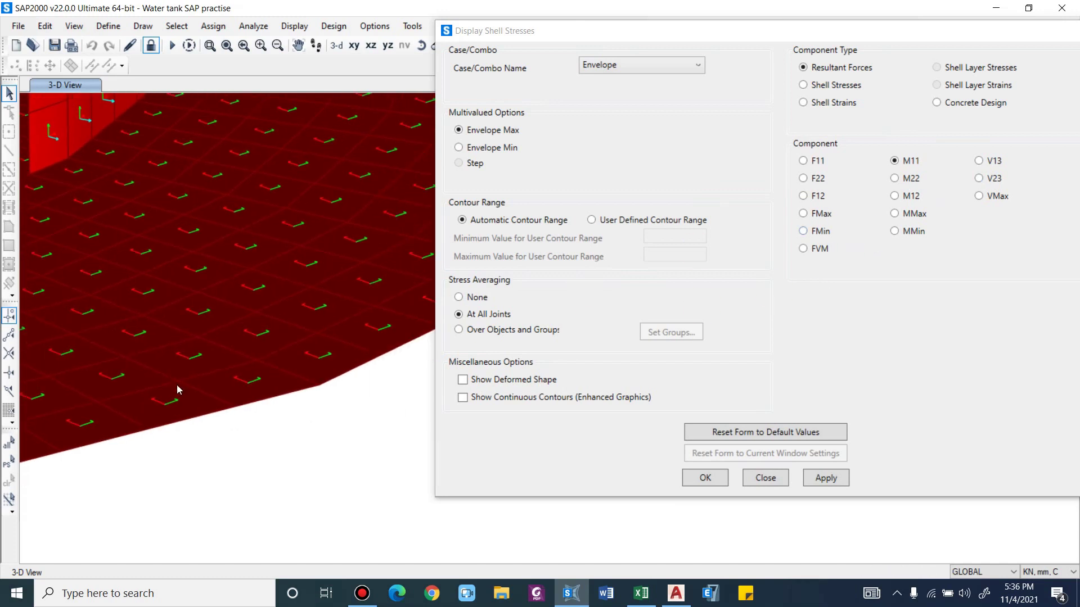
pyautogui.scroll(2, 331, 368)
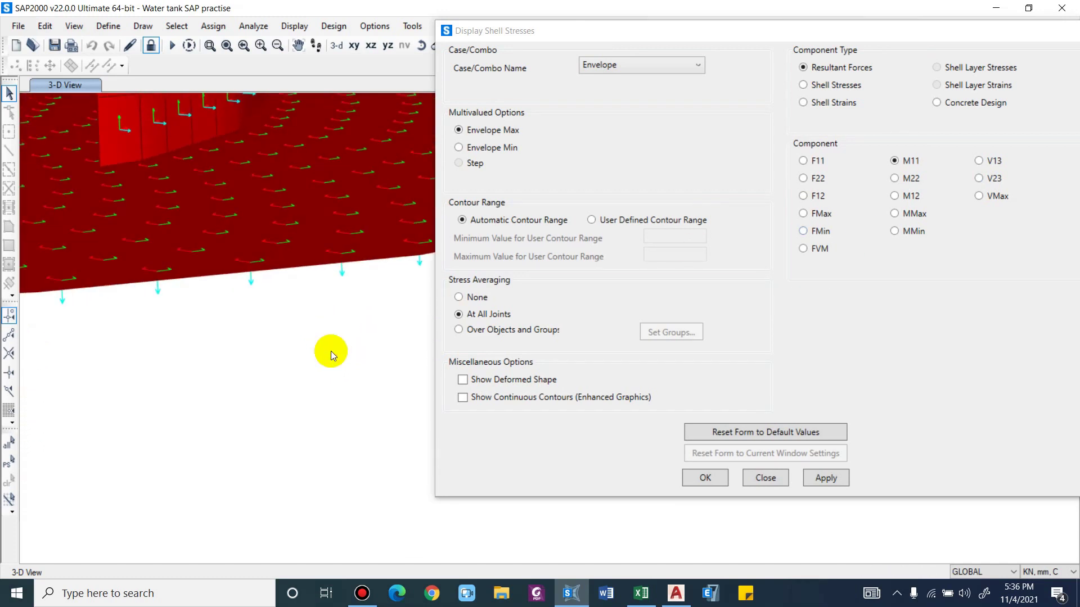
pyautogui.scroll(1, 346, 261)
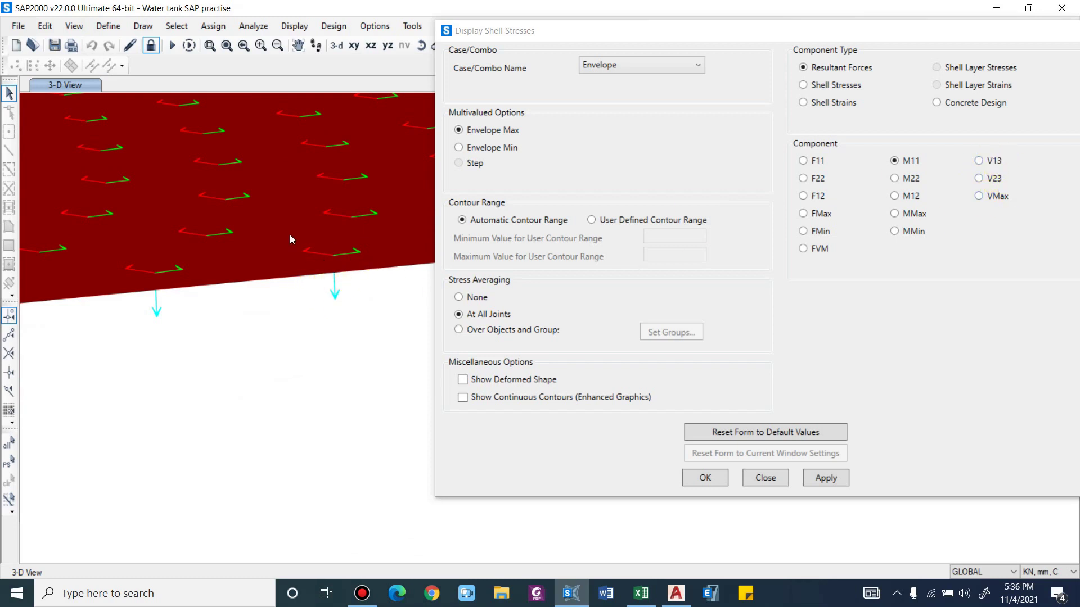
pyautogui.click(288, 356)
pyautogui.click(312, 331)
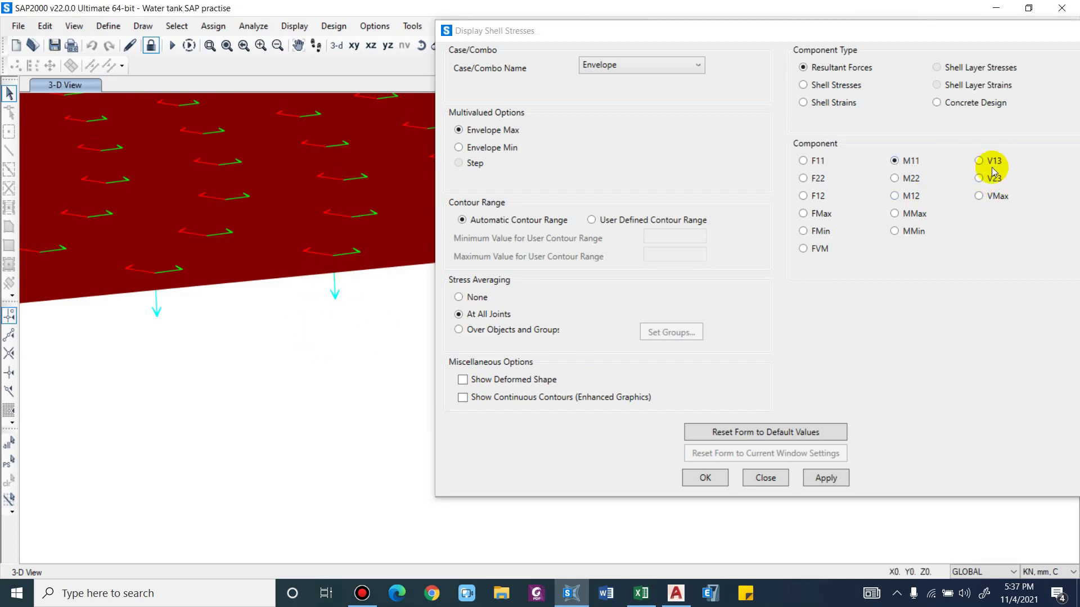
pyautogui.scroll(-2, 213, 313)
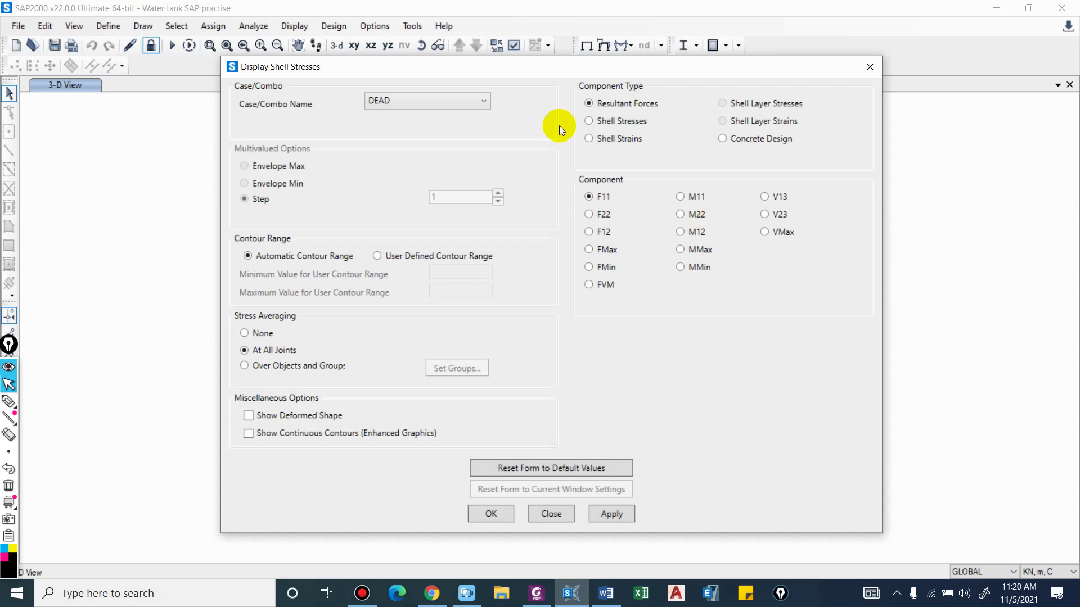
# Switch to the blank Word page and sketch a slab element as a 3D box with dashed hidden edges in black pen
pyautogui.click(605, 593)
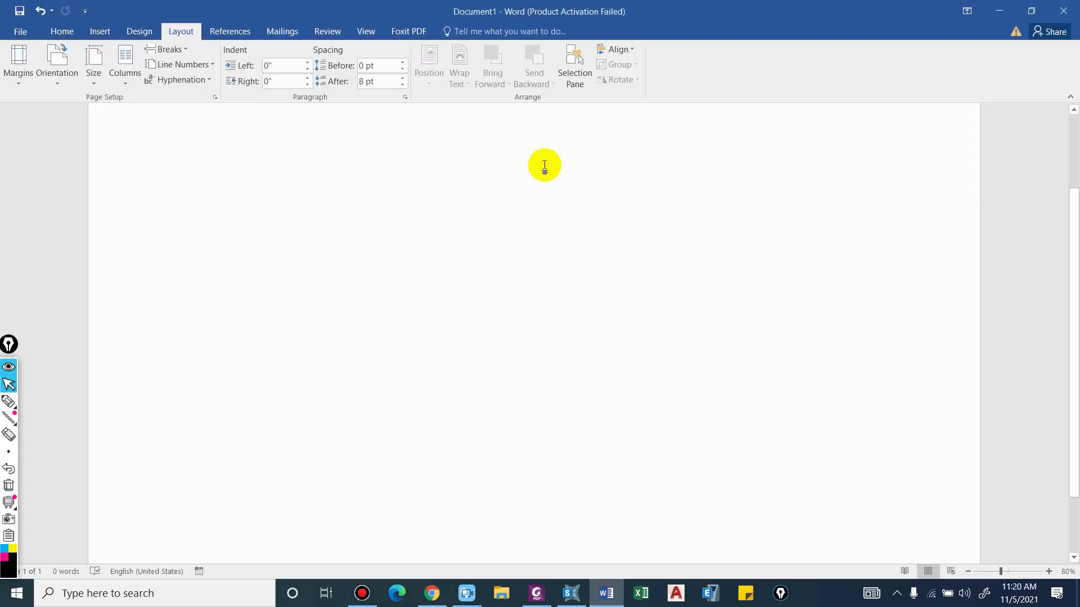
pyautogui.click(9, 401)
pyautogui.moveTo(453, 170)
pyautogui.mouseDown()
pyautogui.moveTo(399, 268)
pyautogui.moveTo(593, 176)
pyautogui.moveTo(578, 241)
pyautogui.moveTo(589, 201)
pyautogui.mouseUp()
pyautogui.moveTo(397, 304)
pyautogui.mouseDown()
pyautogui.moveTo(457, 206)
pyautogui.moveTo(588, 203)
pyautogui.mouseUp()
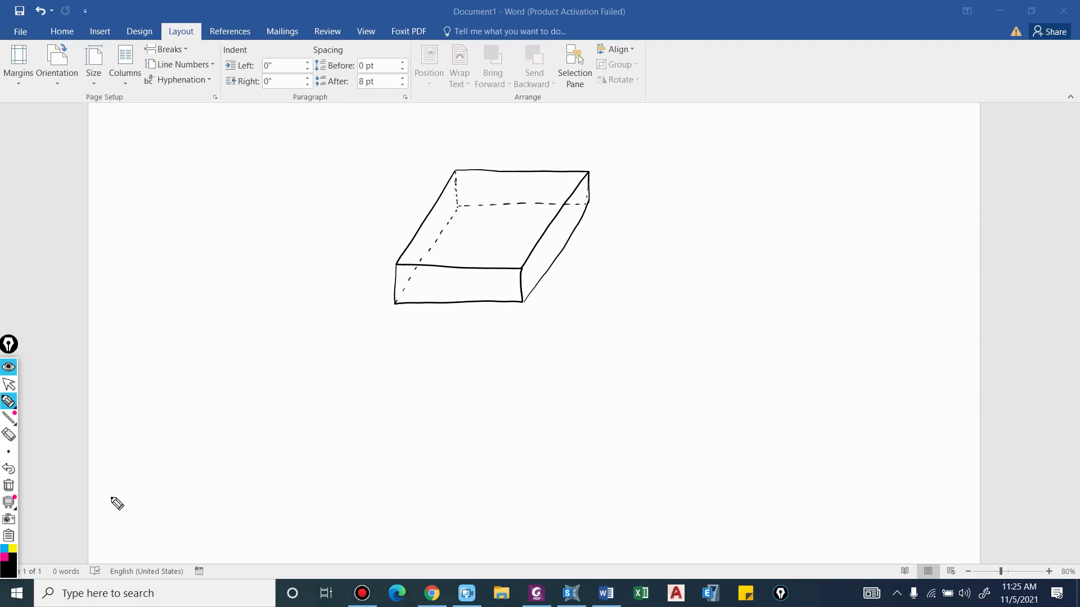
# Draw the local axes at the box's front corner, labelled 1 in magenta, 2 in green and 3 in blue
pyautogui.click(5, 557)
pyautogui.moveTo(396, 304); pyautogui.dragTo(419, 302)
pyautogui.moveTo(409, 298)
pyautogui.mouseDown()
pyautogui.moveTo(407, 321)
pyautogui.moveTo(410, 279)
pyautogui.moveTo(410, 288)
pyautogui.mouseUp()
pyautogui.click(8, 569)
pyautogui.click(45, 452)
pyautogui.moveTo(412, 283)
pyautogui.mouseDown()
pyautogui.moveTo(419, 291)
pyautogui.moveTo(395, 279)
pyautogui.moveTo(401, 288)
pyautogui.mouseUp()
pyautogui.click(5, 551)
pyautogui.moveTo(364, 291); pyautogui.dragTo(364, 303)
# Write the heading "Axial force :-" in black below the sketch and list F11, F22 and F12 under it
pyautogui.click(12, 557)
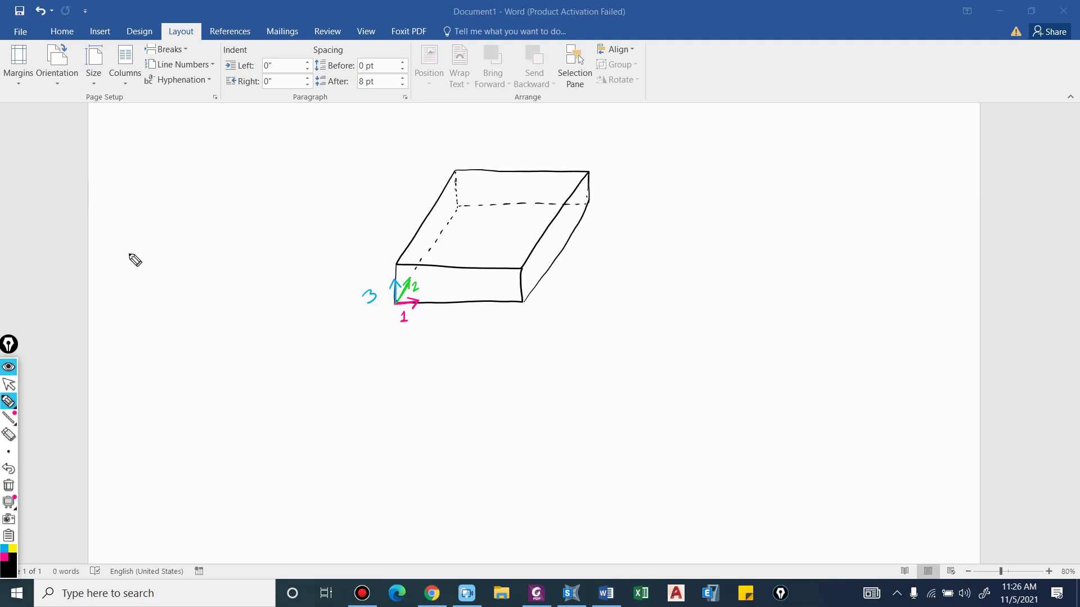
pyautogui.moveTo(162, 354)
pyautogui.mouseDown()
pyautogui.moveTo(151, 376)
pyautogui.moveTo(161, 376)
pyautogui.mouseUp()
pyautogui.moveTo(156, 367)
pyautogui.mouseDown()
pyautogui.moveTo(225, 376)
pyautogui.moveTo(277, 365)
pyautogui.mouseUp()
pyautogui.click(262, 364)
pyautogui.click(261, 369)
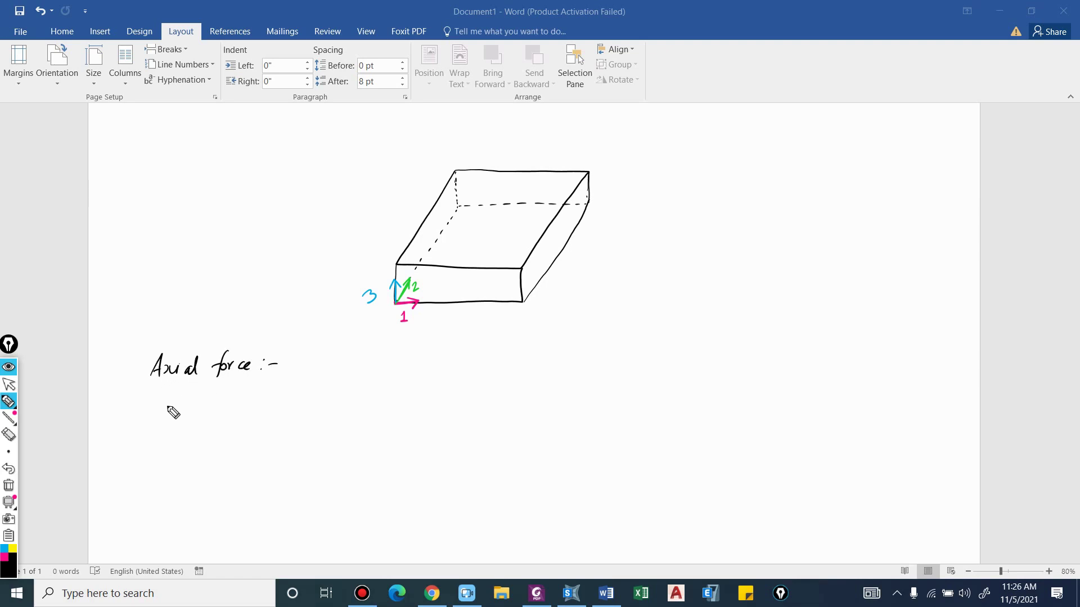
pyautogui.moveTo(182, 387)
pyautogui.mouseDown()
pyautogui.moveTo(167, 409)
pyautogui.moveTo(178, 397)
pyautogui.moveTo(176, 412)
pyautogui.mouseUp()
pyautogui.moveTo(184, 399)
pyautogui.mouseDown()
pyautogui.moveTo(165, 450)
pyautogui.moveTo(194, 451)
pyautogui.moveTo(157, 492)
pyautogui.moveTo(169, 484)
pyautogui.mouseUp()
pyautogui.moveTo(172, 485)
pyautogui.mouseDown()
pyautogui.moveTo(170, 495)
pyautogui.moveTo(189, 499)
pyautogui.mouseUp()
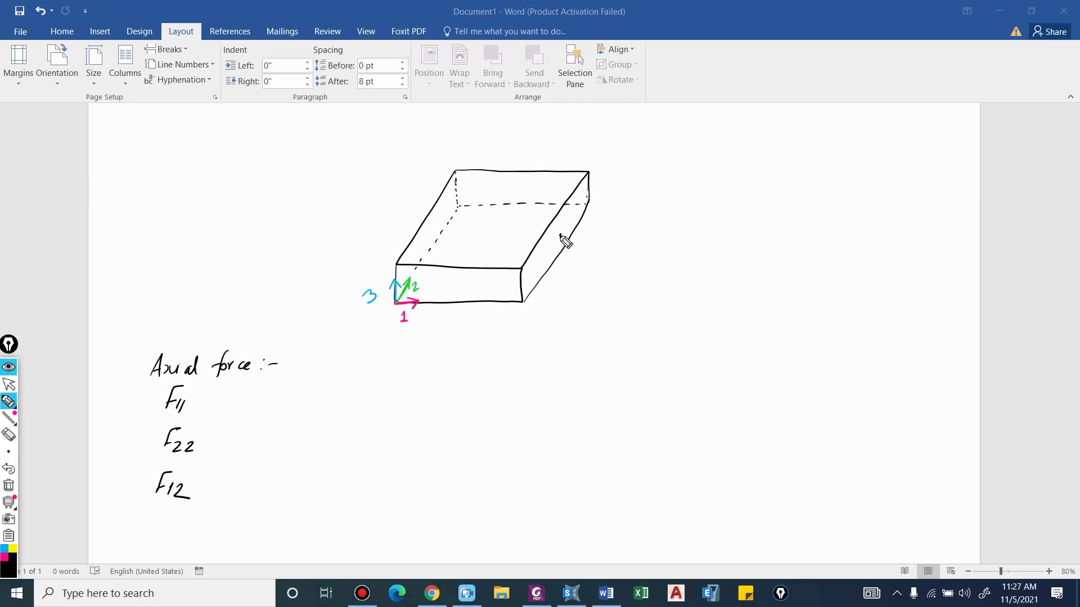
# Draw outward force arrows F1 and F2 on the box's opposite faces and an in-plane arrow F12 along its side face
pyautogui.moveTo(560, 235)
pyautogui.mouseDown()
pyautogui.moveTo(588, 234)
pyautogui.moveTo(603, 244)
pyautogui.moveTo(594, 251)
pyautogui.mouseUp()
pyautogui.moveTo(433, 232)
pyautogui.mouseDown()
pyautogui.moveTo(388, 234)
pyautogui.moveTo(397, 246)
pyautogui.mouseUp()
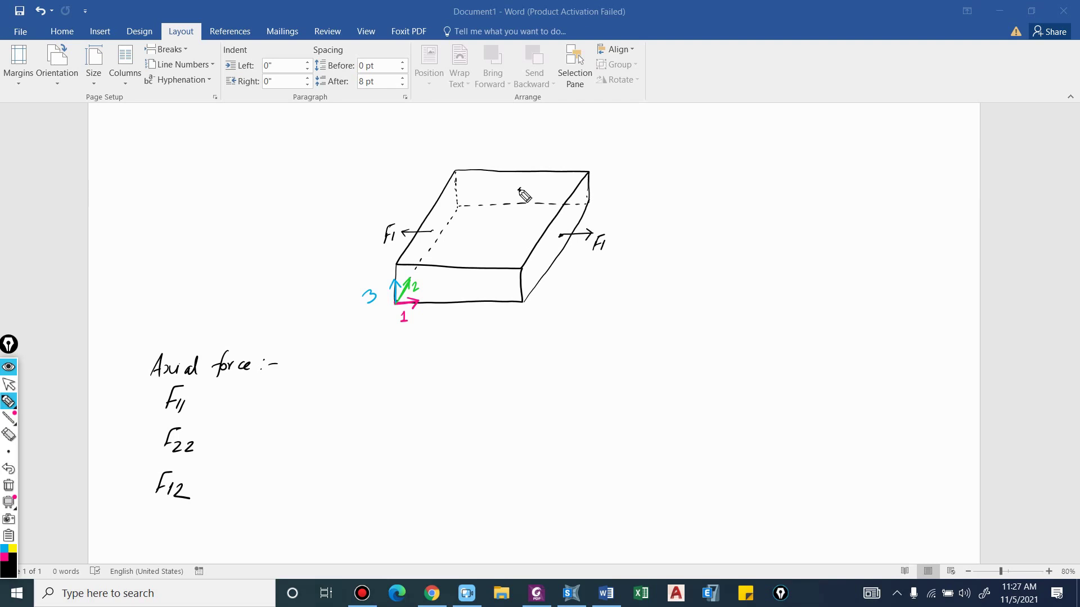
pyautogui.moveTo(519, 190)
pyautogui.mouseDown()
pyautogui.moveTo(546, 158)
pyautogui.moveTo(554, 169)
pyautogui.mouseUp()
pyautogui.moveTo(463, 291)
pyautogui.mouseDown()
pyautogui.moveTo(444, 316)
pyautogui.moveTo(454, 329)
pyautogui.moveTo(463, 317)
pyautogui.mouseUp()
pyautogui.moveTo(462, 323); pyautogui.dragTo(464, 325)
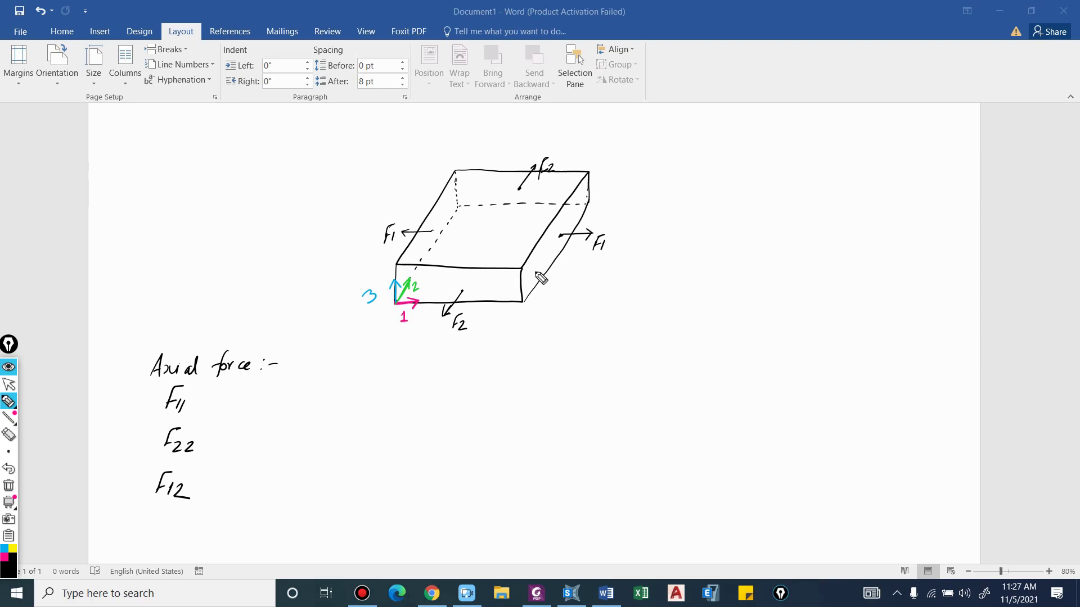
pyautogui.moveTo(537, 268); pyautogui.dragTo(548, 256)
pyautogui.moveTo(526, 286); pyautogui.dragTo(537, 278)
# Write the headings "Shear force:-" with V12 and V23 and "Moment" with M11 and M22 beside the axial force list
pyautogui.moveTo(416, 370); pyautogui.dragTo(534, 366)
pyautogui.moveTo(443, 400)
pyautogui.mouseDown()
pyautogui.moveTo(465, 426)
pyautogui.moveTo(451, 449)
pyautogui.moveTo(462, 478)
pyautogui.moveTo(478, 474)
pyautogui.mouseUp()
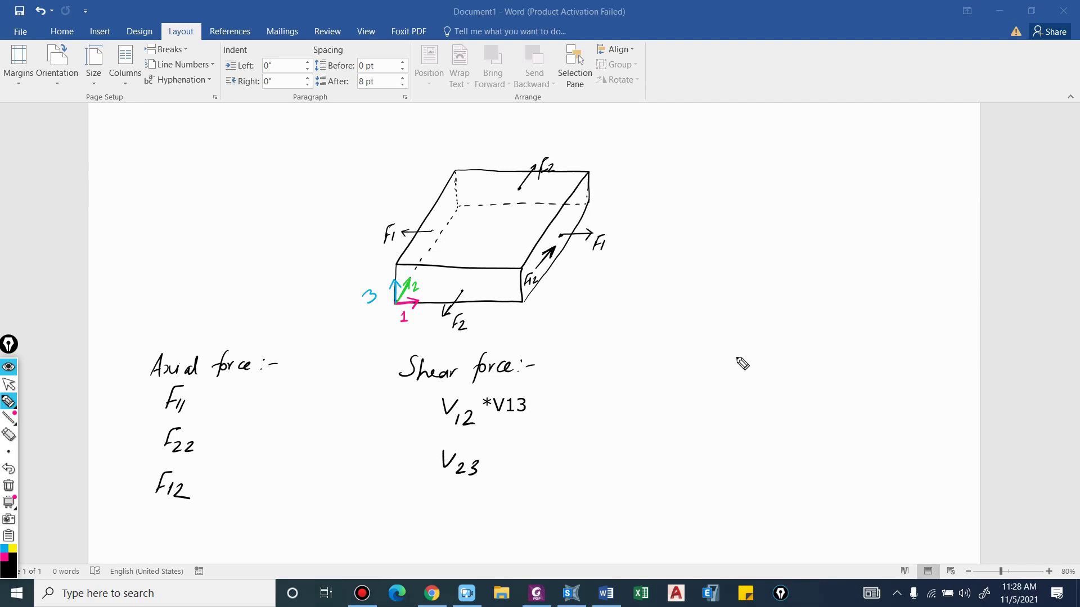
pyautogui.moveTo(734, 359)
pyautogui.mouseDown()
pyautogui.moveTo(784, 363)
pyautogui.moveTo(800, 348)
pyautogui.mouseUp()
pyautogui.moveTo(738, 403)
pyautogui.mouseDown()
pyautogui.moveTo(741, 389)
pyautogui.moveTo(750, 402)
pyautogui.moveTo(758, 388)
pyautogui.moveTo(763, 410)
pyautogui.mouseUp()
pyautogui.moveTo(730, 445)
pyautogui.mouseDown()
pyautogui.moveTo(733, 436)
pyautogui.moveTo(770, 444)
pyautogui.mouseUp()
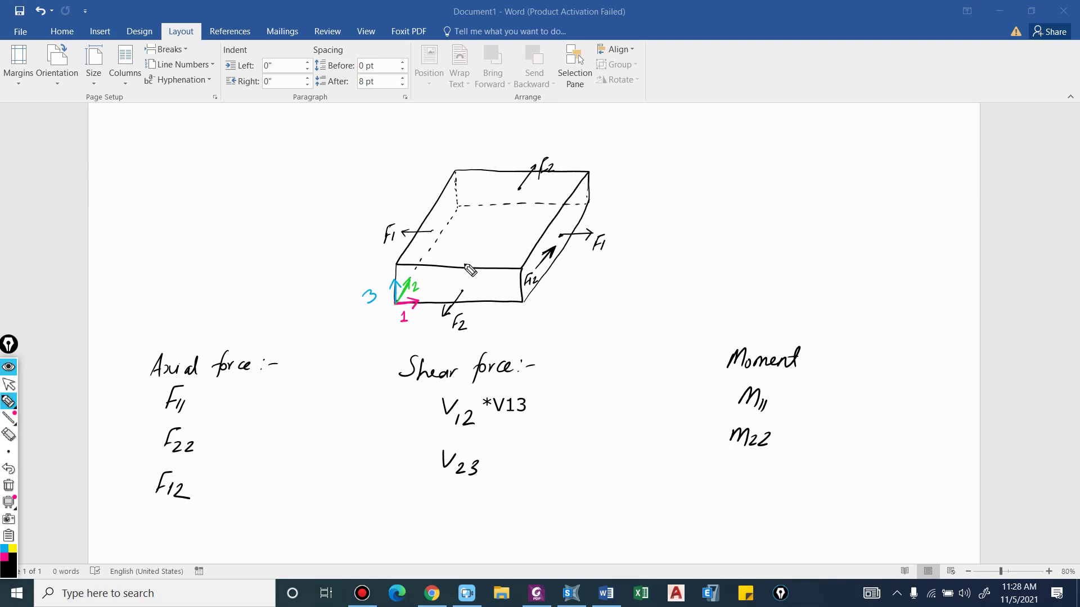
# Add dashed centre lines to the box's front and side faces and draw the curved moment arrows M1 and M2
pyautogui.moveTo(464, 253); pyautogui.dragTo(459, 342)
pyautogui.moveTo(560, 207); pyautogui.dragTo(558, 263)
pyautogui.moveTo(598, 214); pyautogui.dragTo(612, 219)
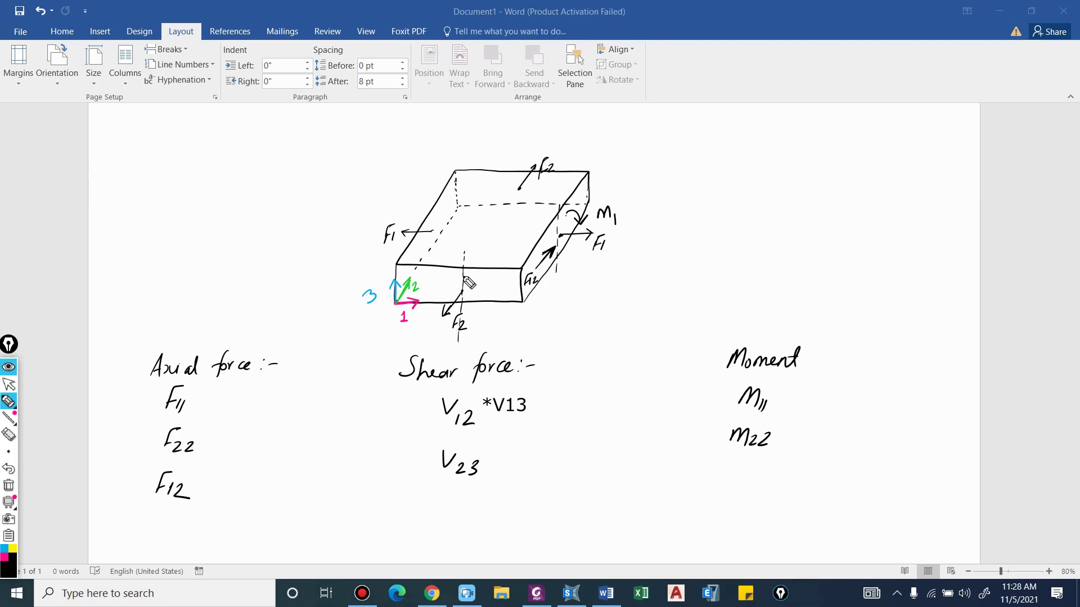
pyautogui.moveTo(463, 272)
pyautogui.mouseDown()
pyautogui.moveTo(454, 288)
pyautogui.moveTo(474, 278)
pyautogui.moveTo(490, 291)
pyautogui.mouseUp()
# Draw four magenta reinforcement lines across the box along local direction 1
pyautogui.click(4, 558)
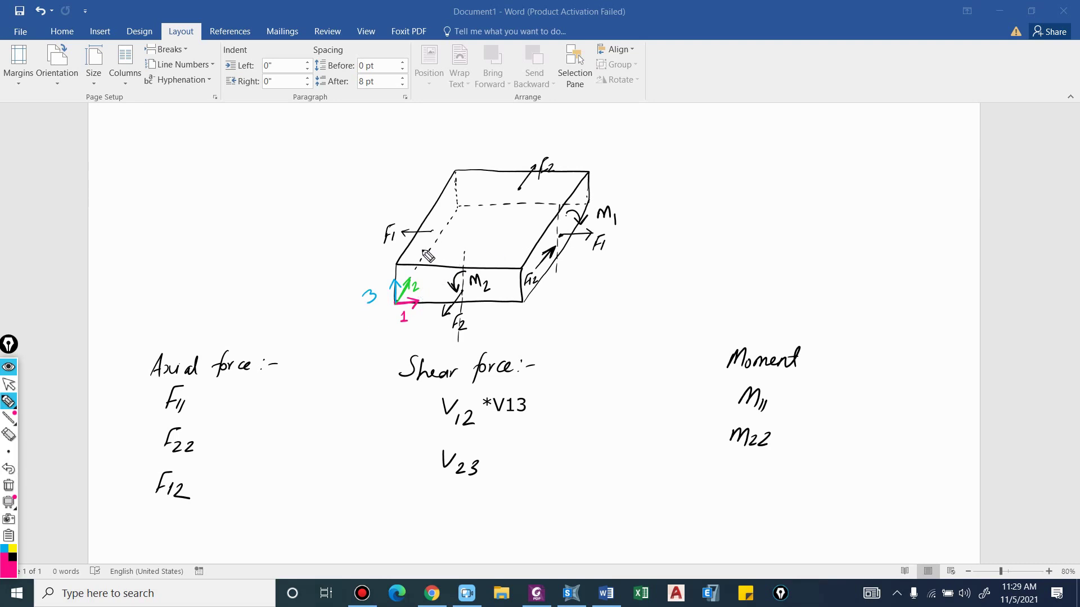
pyautogui.moveTo(417, 248); pyautogui.dragTo(513, 254)
pyautogui.moveTo(431, 233); pyautogui.dragTo(515, 240)
pyautogui.moveTo(443, 214); pyautogui.dragTo(532, 225)
pyautogui.moveTo(457, 197); pyautogui.dragTo(540, 207)
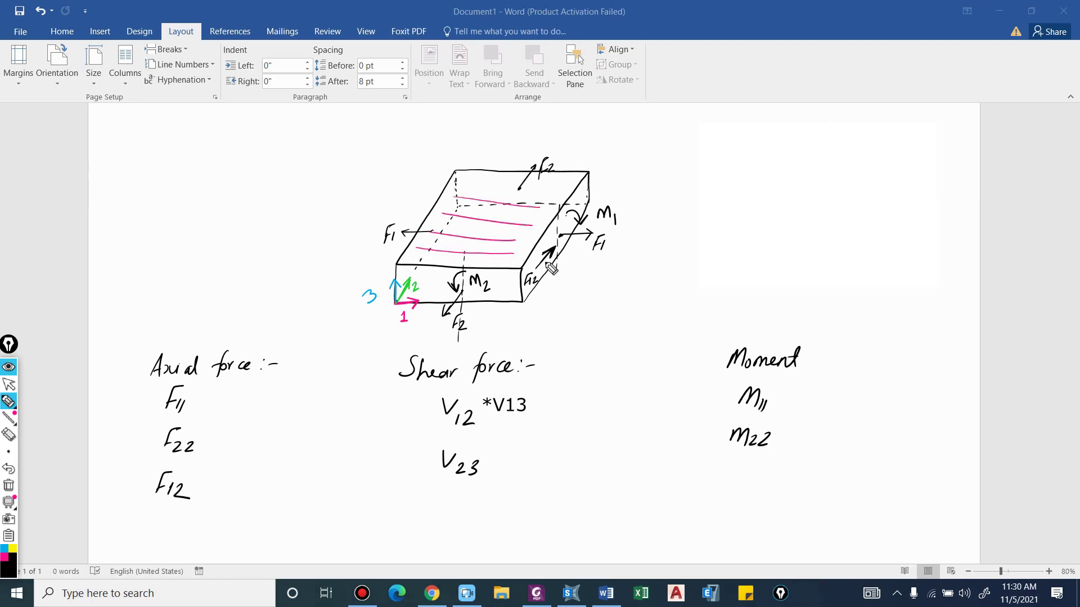
# Draw green reinforcement lines across the box's top face along local direction 2, crossing the magenta ones
pyautogui.click(10, 572)
pyautogui.click(52, 456)
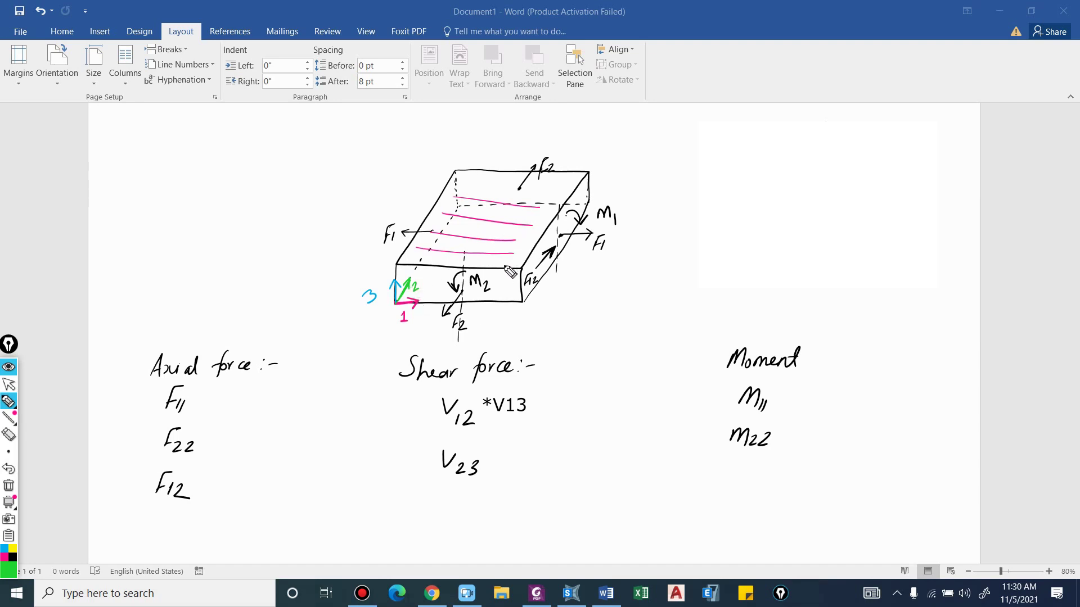
pyautogui.moveTo(502, 263); pyautogui.dragTo(550, 179)
pyautogui.moveTo(489, 260); pyautogui.dragTo(516, 188)
pyautogui.moveTo(468, 257); pyautogui.dragTo(495, 181)
pyautogui.moveTo(452, 259); pyautogui.dragTo(485, 179)
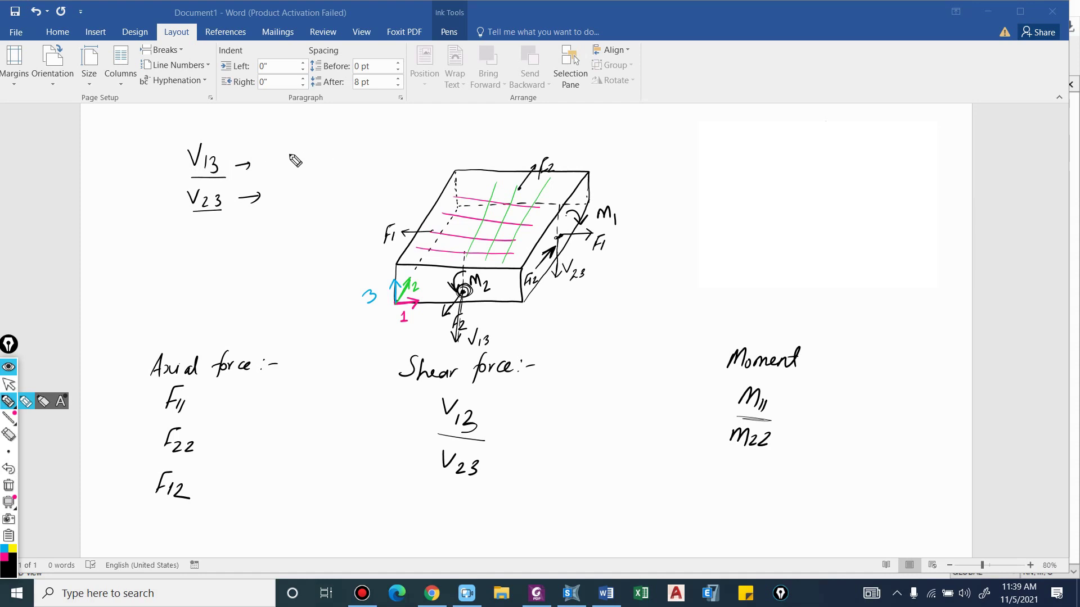
# Add an underlined handwritten note beside the arrow following V13
pyautogui.moveTo(278, 151)
pyautogui.mouseDown()
pyautogui.moveTo(296, 167)
pyautogui.moveTo(315, 161)
pyautogui.mouseUp()
pyautogui.moveTo(322, 150); pyautogui.dragTo(345, 164)
pyautogui.moveTo(280, 170); pyautogui.dragTo(352, 168)
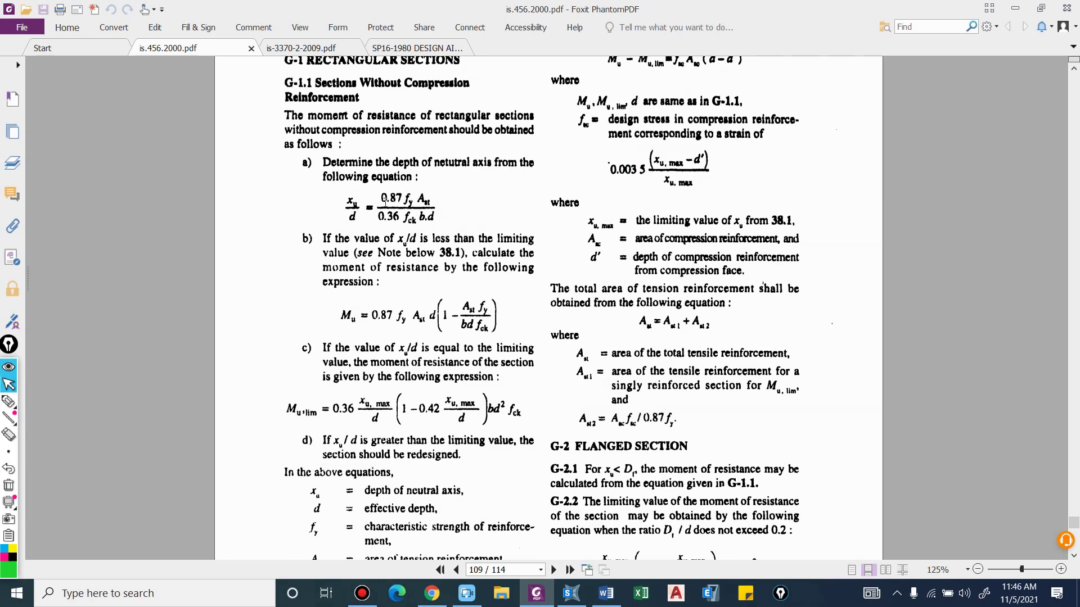
# Examine clause G-1.1 of IS 456 Annex G for the neutral axis depth and moment of resistance expressions
pyautogui.scroll(3, 384, 200)
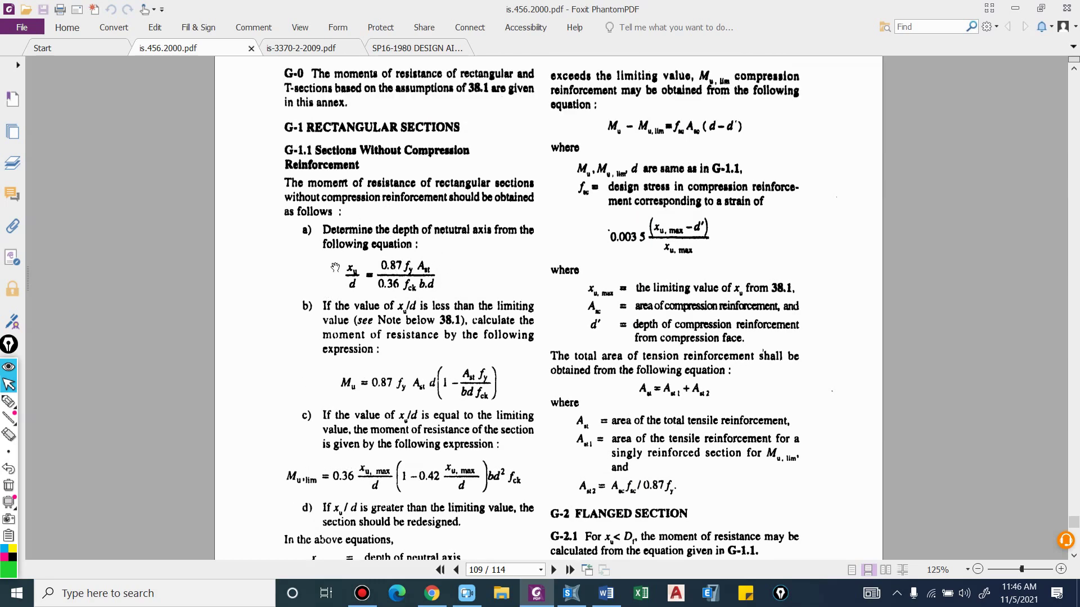
pyautogui.scroll(2, 335, 267)
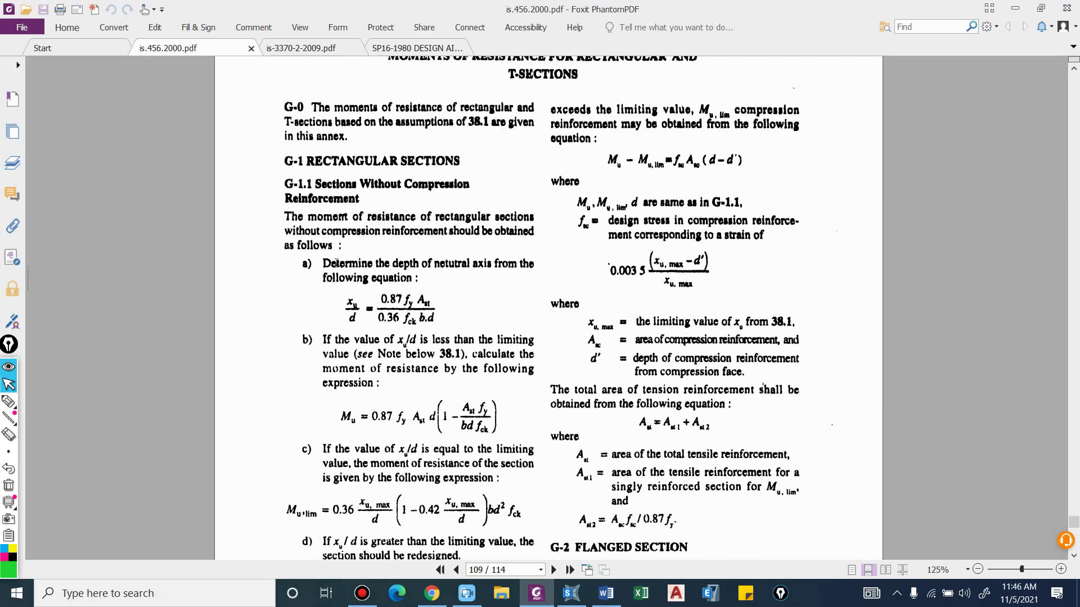
pyautogui.scroll(2, 354, 271)
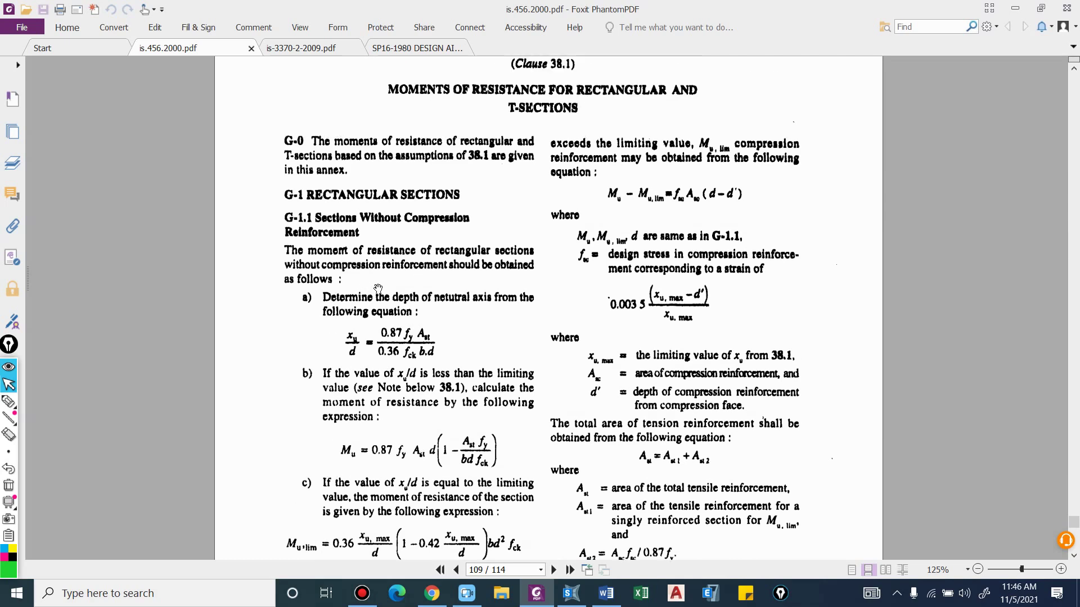
pyautogui.scroll(-2, 376, 467)
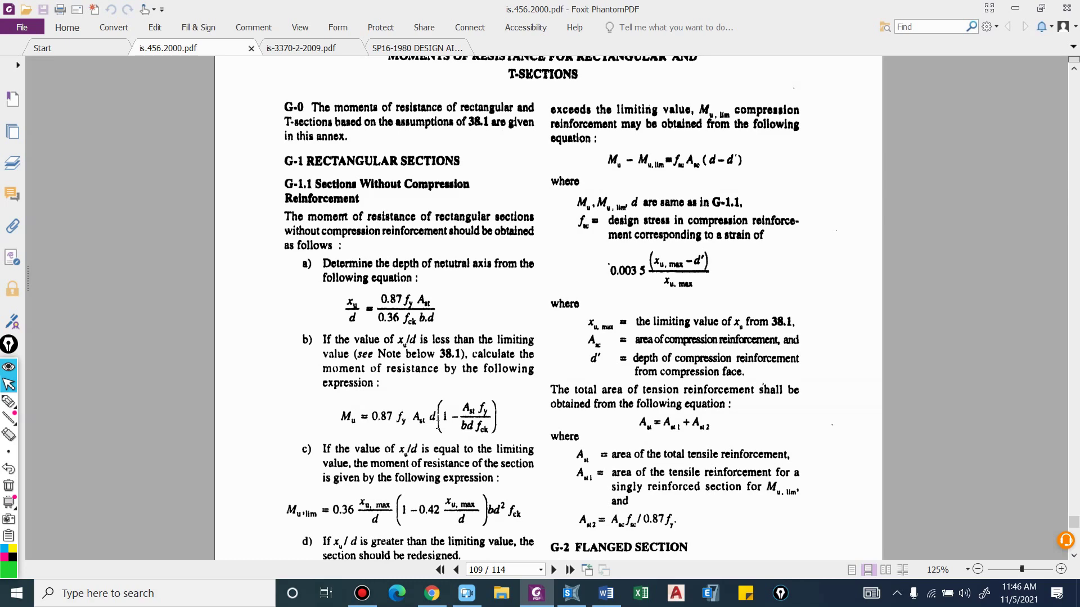
pyautogui.scroll(-3, 438, 420)
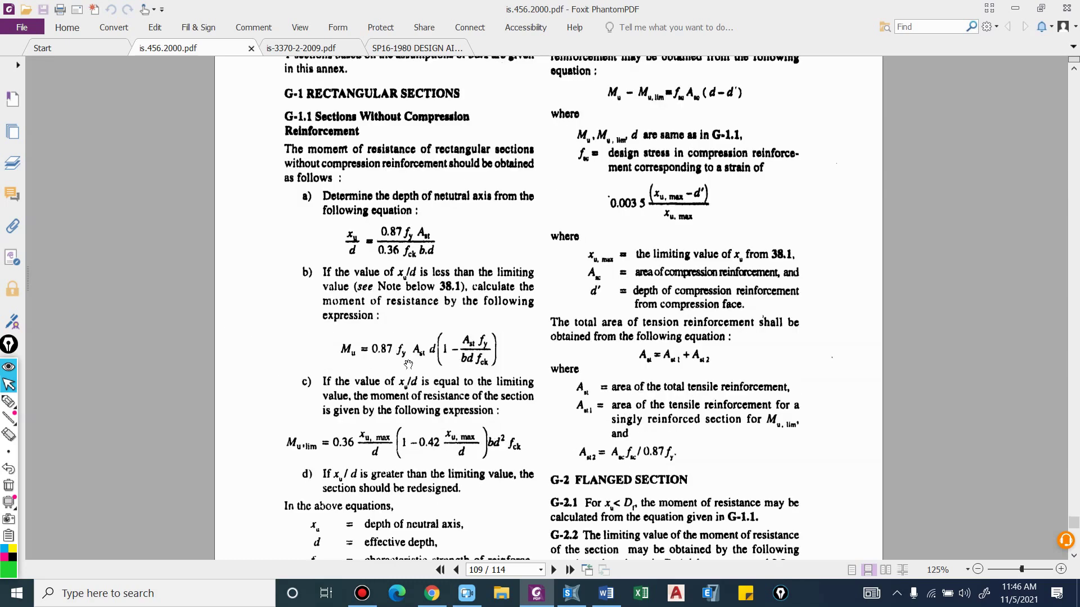
pyautogui.scroll(3, 437, 374)
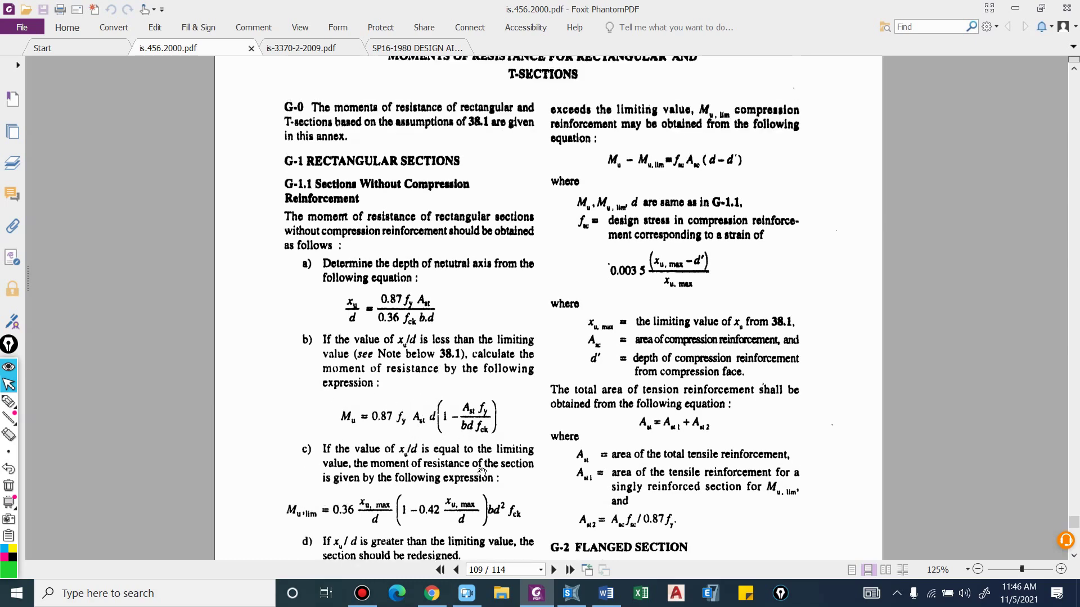
pyautogui.scroll(4, 471, 386)
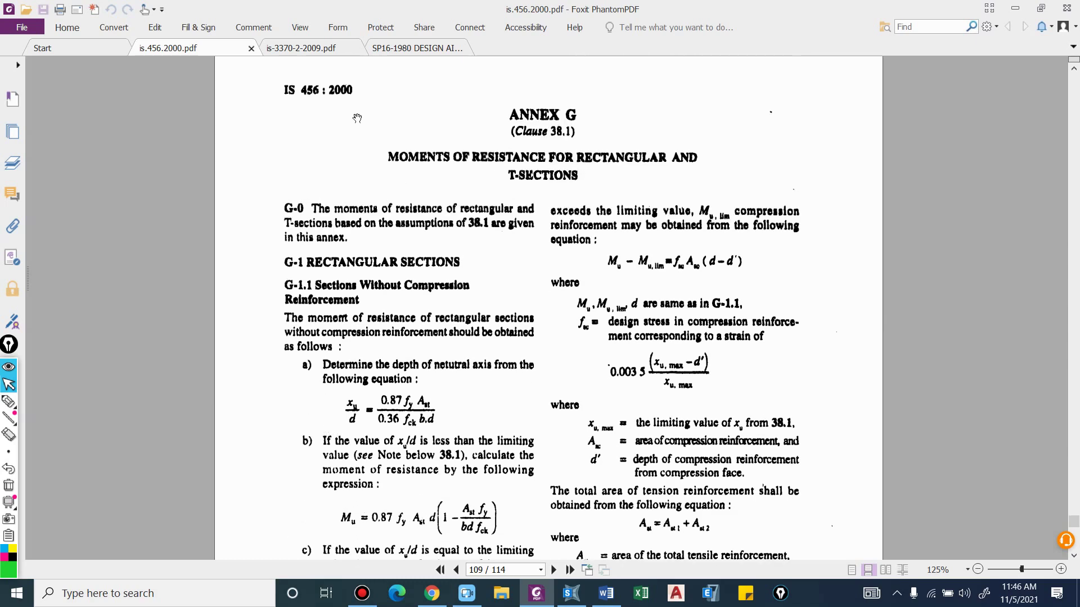
pyautogui.scroll(-3, 410, 232)
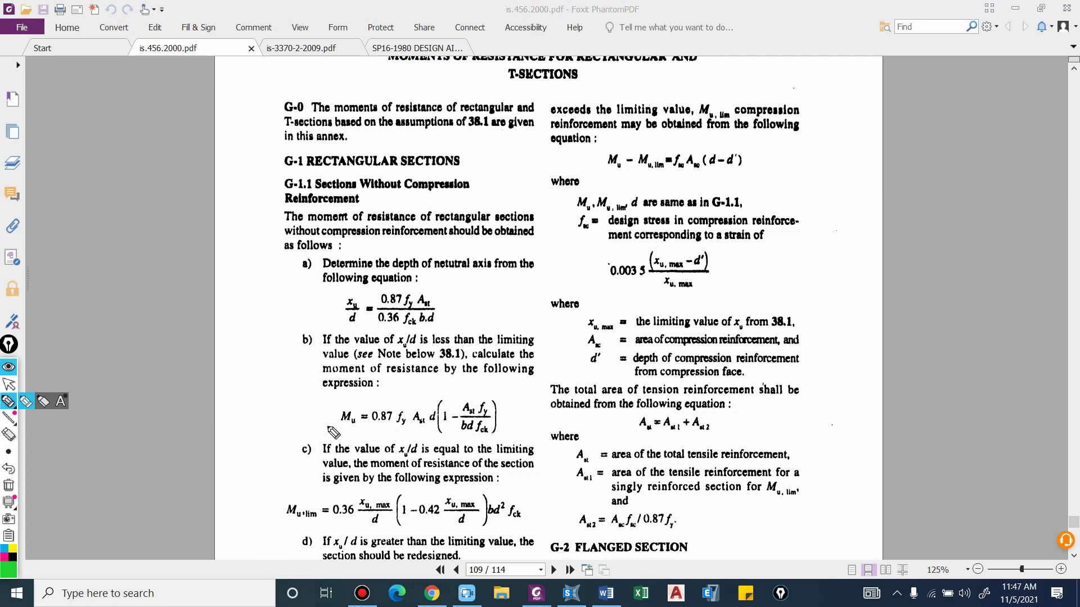
# Underline Mu in green and fy, Ast and d in black in the G-1.1(b) expression, and write "= D - cc - φ/2" above d
pyautogui.moveTo(356, 428); pyautogui.dragTo(337, 428)
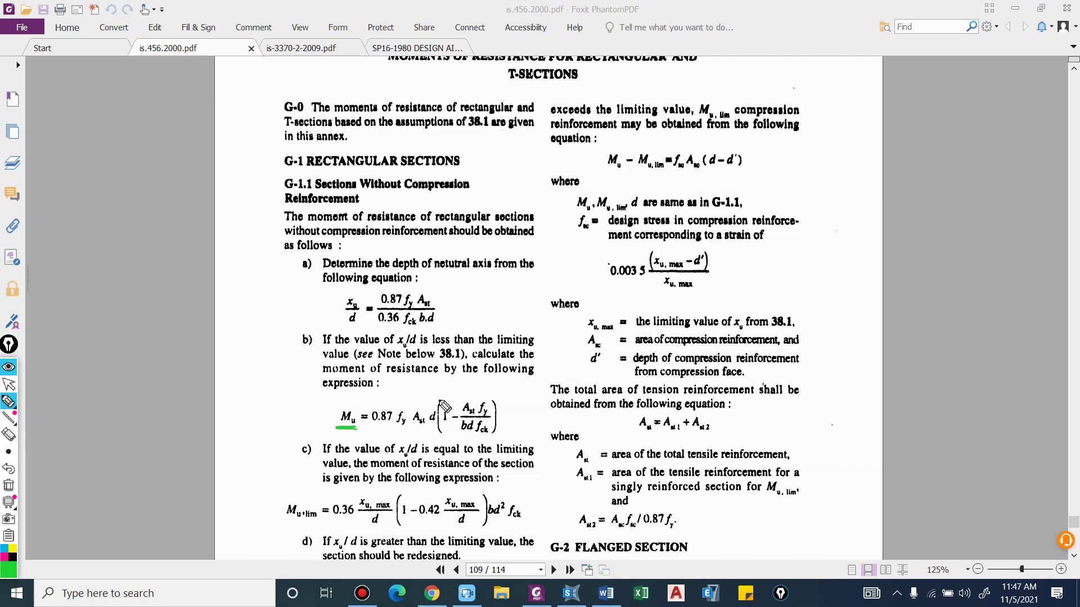
pyautogui.click(12, 557)
pyautogui.moveTo(392, 428); pyautogui.dragTo(412, 428)
pyautogui.moveTo(414, 429); pyautogui.dragTo(423, 429)
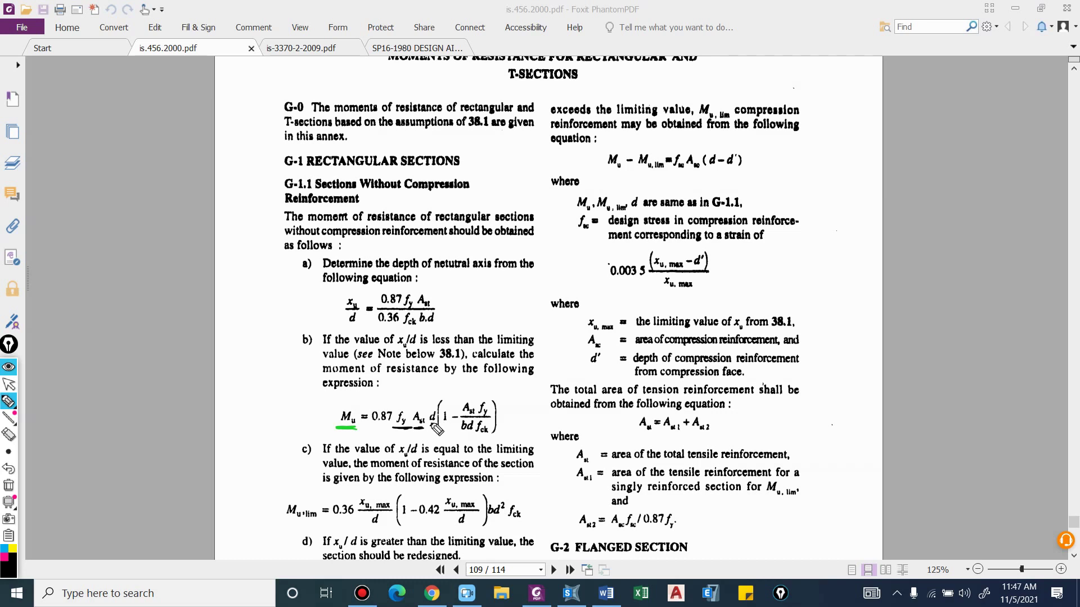
pyautogui.moveTo(425, 385); pyautogui.dragTo(433, 389)
pyautogui.moveTo(445, 377)
pyautogui.mouseDown()
pyautogui.moveTo(456, 382)
pyautogui.moveTo(447, 395)
pyautogui.moveTo(472, 382)
pyautogui.moveTo(536, 398)
pyautogui.mouseUp()
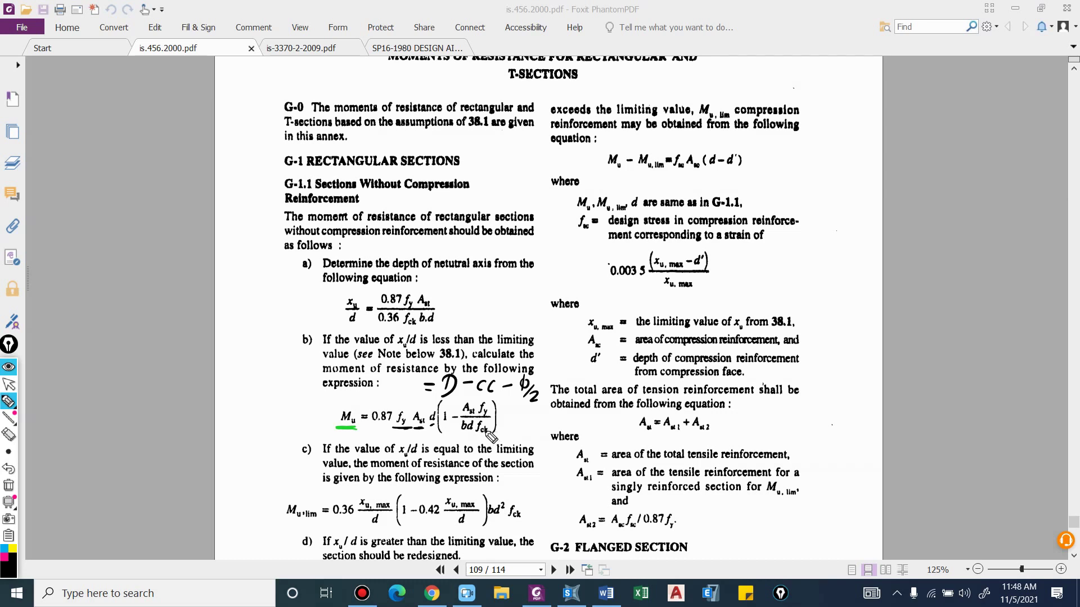
pyautogui.hotkey('ctrl', 'shift', '2')
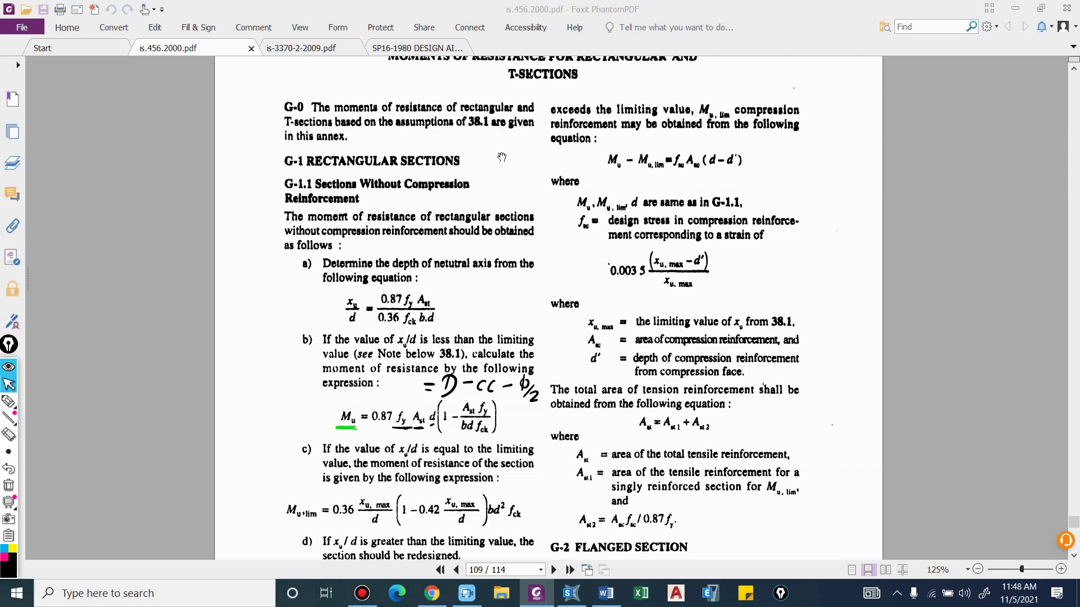
# Draw an arrow from the G-1 Rectangular Sections heading and write "0.12% of Ag" beside it
pyautogui.moveTo(502, 157); pyautogui.dragTo(508, 146)
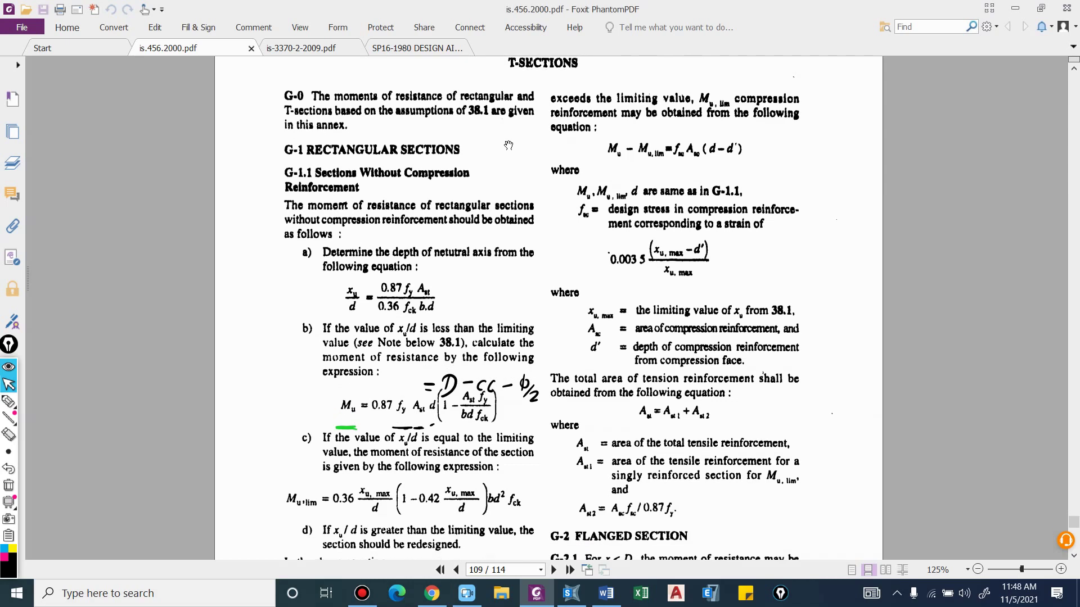
pyautogui.click(8, 401)
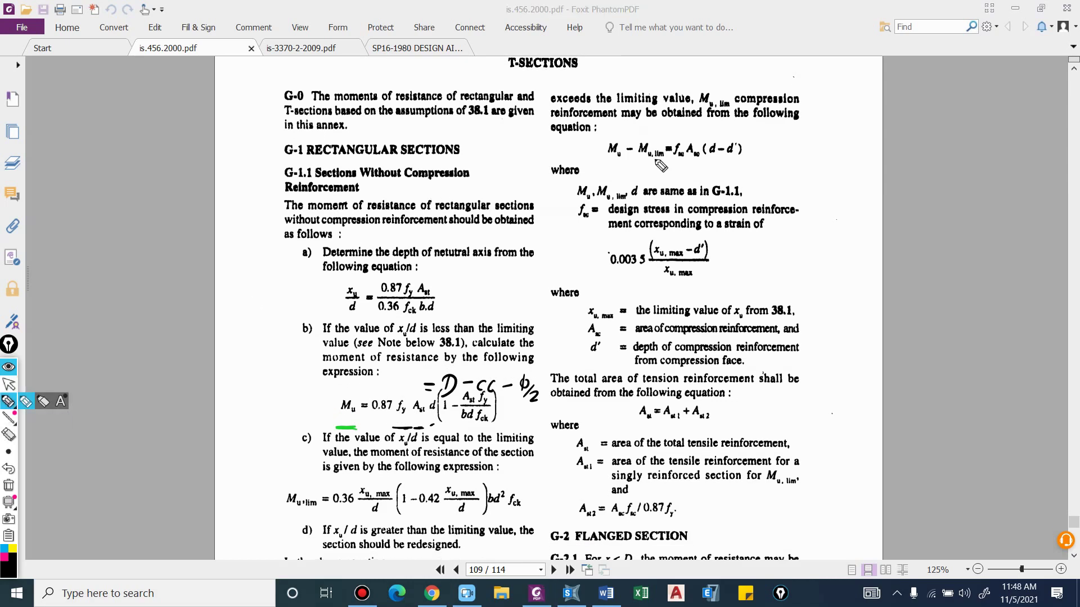
pyautogui.moveTo(467, 152)
pyautogui.mouseDown()
pyautogui.moveTo(512, 141)
pyautogui.moveTo(569, 160)
pyautogui.moveTo(595, 144)
pyautogui.moveTo(590, 156)
pyautogui.mouseUp()
pyautogui.moveTo(582, 151); pyautogui.dragTo(590, 149)
pyautogui.moveTo(597, 152); pyautogui.dragTo(587, 168)
pyautogui.click(523, 147)
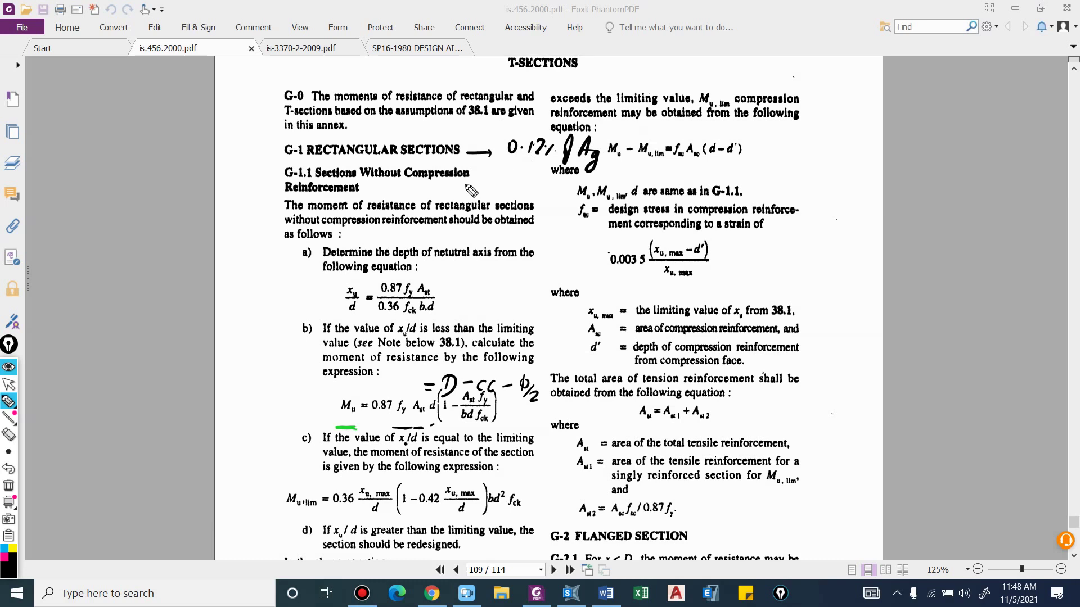
# Write the beam minimum steel expression "= 0.85bd/fy" beside the compression strain formula
pyautogui.moveTo(446, 187); pyautogui.dragTo(457, 187)
pyautogui.moveTo(452, 182); pyautogui.dragTo(453, 192)
pyautogui.moveTo(738, 271); pyautogui.dragTo(750, 270)
pyautogui.moveTo(799, 250)
pyautogui.mouseDown()
pyautogui.moveTo(791, 260)
pyautogui.moveTo(800, 250)
pyautogui.moveTo(810, 263)
pyautogui.moveTo(816, 251)
pyautogui.mouseUp()
pyautogui.moveTo(836, 250)
pyautogui.mouseDown()
pyautogui.moveTo(825, 266)
pyautogui.moveTo(865, 265)
pyautogui.moveTo(853, 272)
pyautogui.mouseUp()
pyautogui.moveTo(830, 277)
pyautogui.mouseDown()
pyautogui.moveTo(812, 290)
pyautogui.moveTo(821, 304)
pyautogui.mouseUp()
pyautogui.moveTo(825, 287); pyautogui.dragTo(830, 306)
pyautogui.click(842, 291)
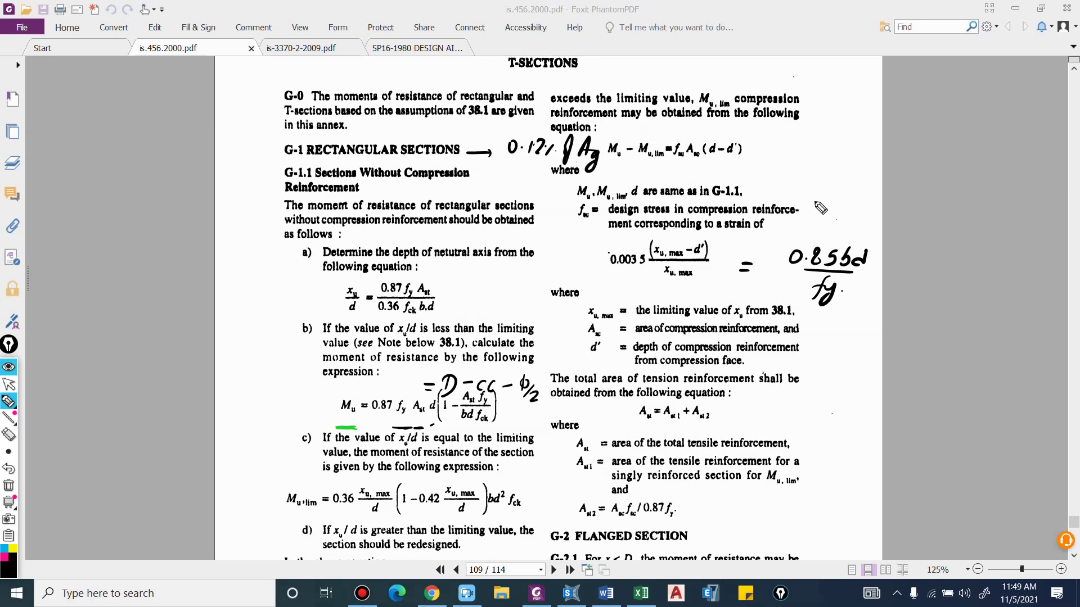
# Write "> 500mm" above the 0.85bd/fy note and an underlined "b × 500" over it
pyautogui.moveTo(764, 163); pyautogui.dragTo(763, 185)
pyautogui.moveTo(796, 169)
pyautogui.mouseDown()
pyautogui.moveTo(788, 180)
pyautogui.moveTo(855, 188)
pyautogui.mouseUp()
pyautogui.moveTo(851, 198); pyautogui.dragTo(858, 194)
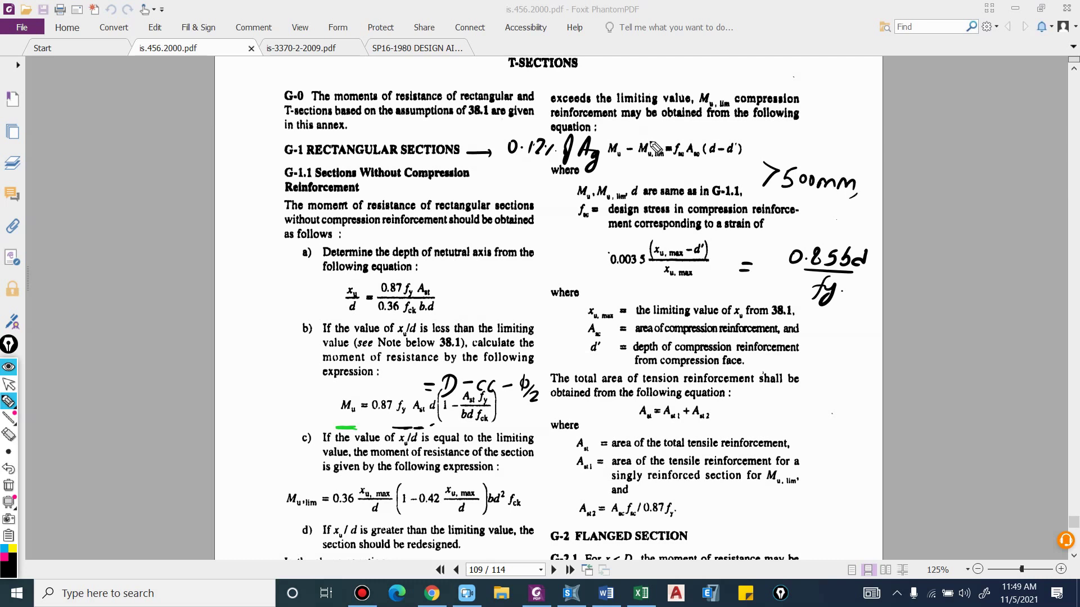
pyautogui.moveTo(822, 128); pyautogui.dragTo(849, 153)
pyautogui.moveTo(848, 144)
pyautogui.mouseDown()
pyautogui.moveTo(838, 153)
pyautogui.moveTo(862, 161)
pyautogui.moveTo(889, 142)
pyautogui.moveTo(894, 161)
pyautogui.mouseUp()
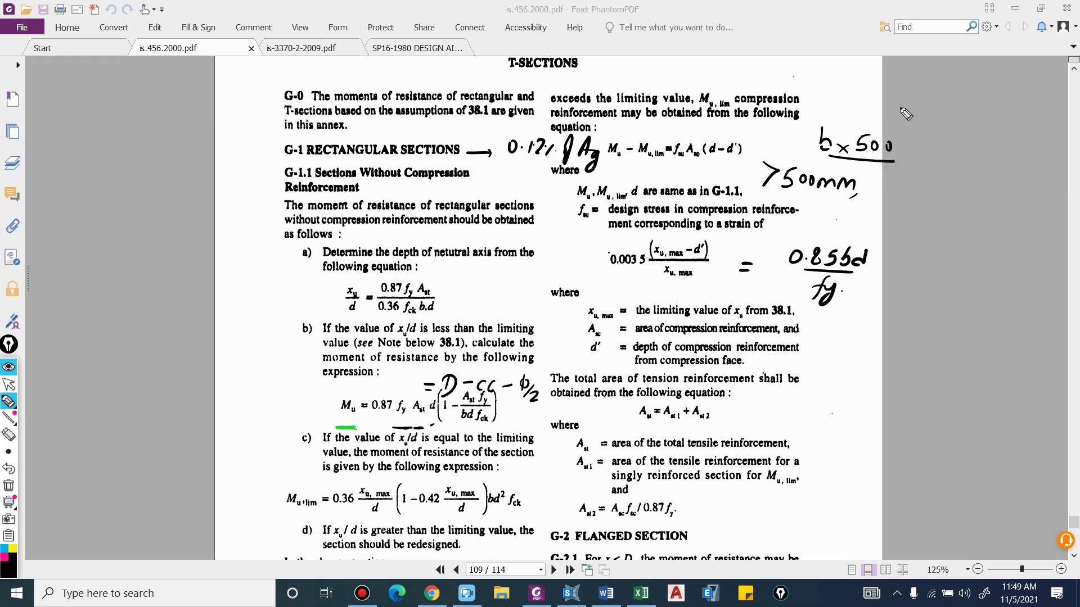
# Write and underline the section depth "D = 1.4m" above the b × 500 note
pyautogui.moveTo(869, 94)
pyautogui.mouseDown()
pyautogui.moveTo(876, 102)
pyautogui.moveTo(865, 112)
pyautogui.moveTo(903, 105)
pyautogui.mouseUp()
pyautogui.moveTo(893, 111); pyautogui.dragTo(938, 115)
pyautogui.moveTo(951, 104)
pyautogui.mouseDown()
pyautogui.moveTo(956, 119)
pyautogui.moveTo(982, 120)
pyautogui.mouseUp()
pyautogui.moveTo(881, 119); pyautogui.dragTo(945, 128)
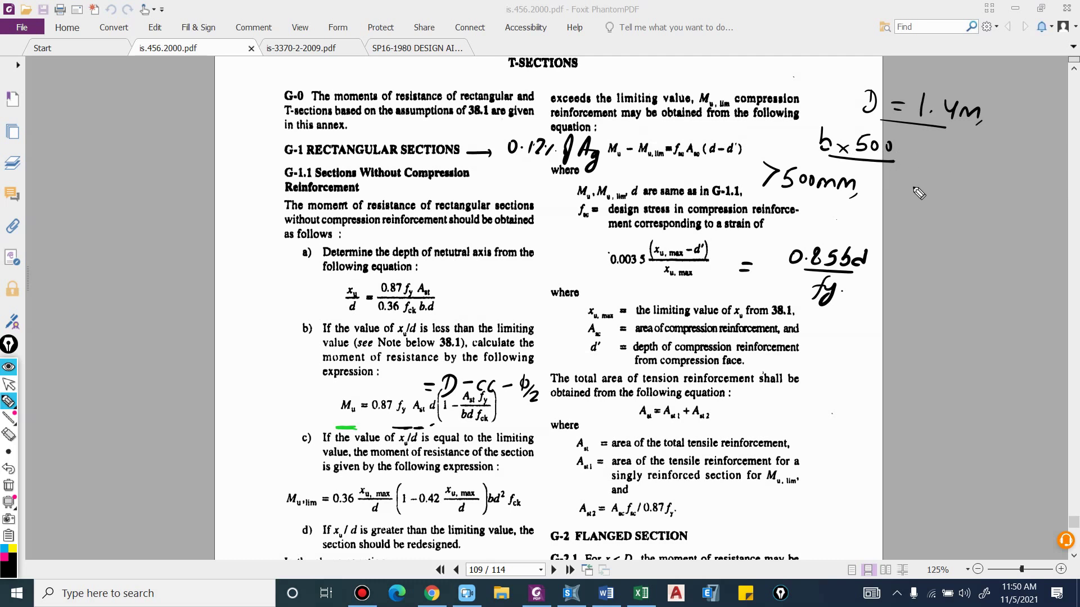
# Write "D = 500mm" in the page margin with an underlined "0.12% of b × 500" beneath it
pyautogui.moveTo(912, 185); pyautogui.dragTo(914, 206)
pyautogui.moveTo(940, 196); pyautogui.dragTo(1042, 213)
pyautogui.moveTo(1044, 215); pyautogui.dragTo(1040, 223)
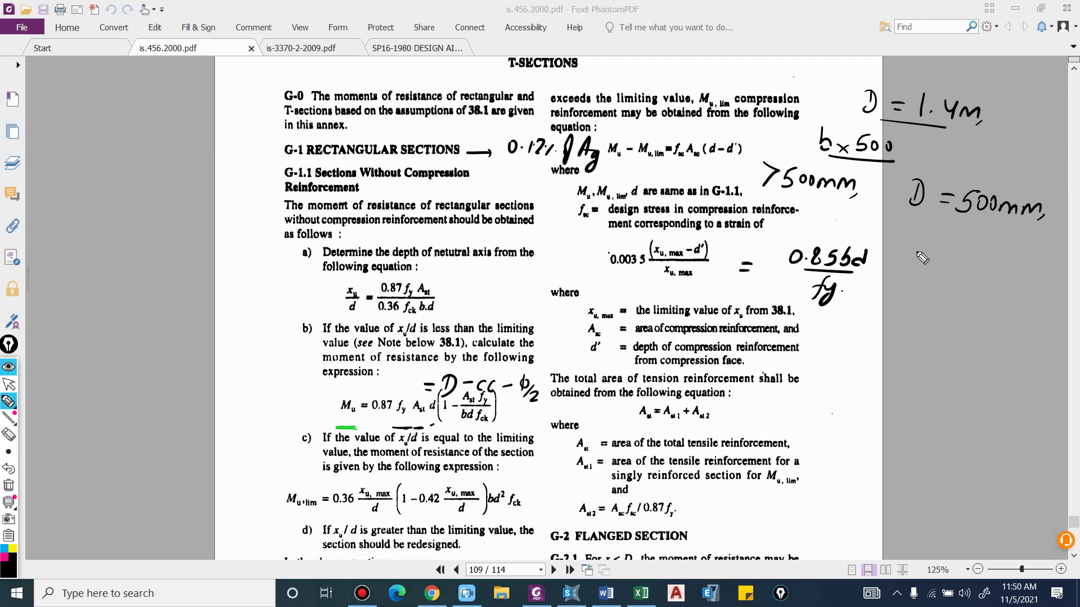
pyautogui.moveTo(919, 248); pyautogui.dragTo(918, 249)
pyautogui.click(930, 259)
pyautogui.moveTo(938, 249)
pyautogui.mouseDown()
pyautogui.moveTo(938, 262)
pyautogui.moveTo(961, 263)
pyautogui.moveTo(995, 248)
pyautogui.moveTo(994, 266)
pyautogui.moveTo(1035, 272)
pyautogui.mouseUp()
pyautogui.click(957, 259)
pyautogui.click(971, 259)
pyautogui.moveTo(1034, 264)
pyautogui.mouseDown()
pyautogui.moveTo(1038, 277)
pyautogui.moveTo(1061, 264)
pyautogui.mouseUp()
pyautogui.moveTo(908, 269); pyautogui.dragTo(1036, 289)
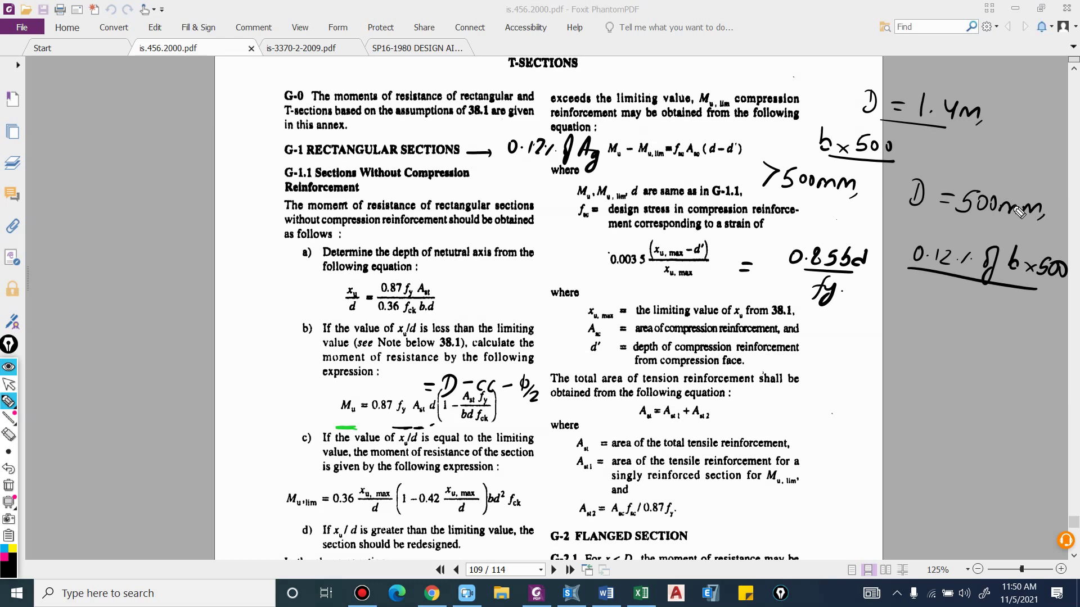
# Underline the 0.12% value and the 500 in "D = 500mm", and draw a small rectangle below the margin notes
pyautogui.moveTo(542, 157); pyautogui.dragTo(522, 158)
pyautogui.moveTo(886, 361)
pyautogui.mouseDown()
pyautogui.moveTo(910, 400)
pyautogui.moveTo(907, 355)
pyautogui.moveTo(872, 351)
pyautogui.moveTo(871, 378)
pyautogui.mouseUp()
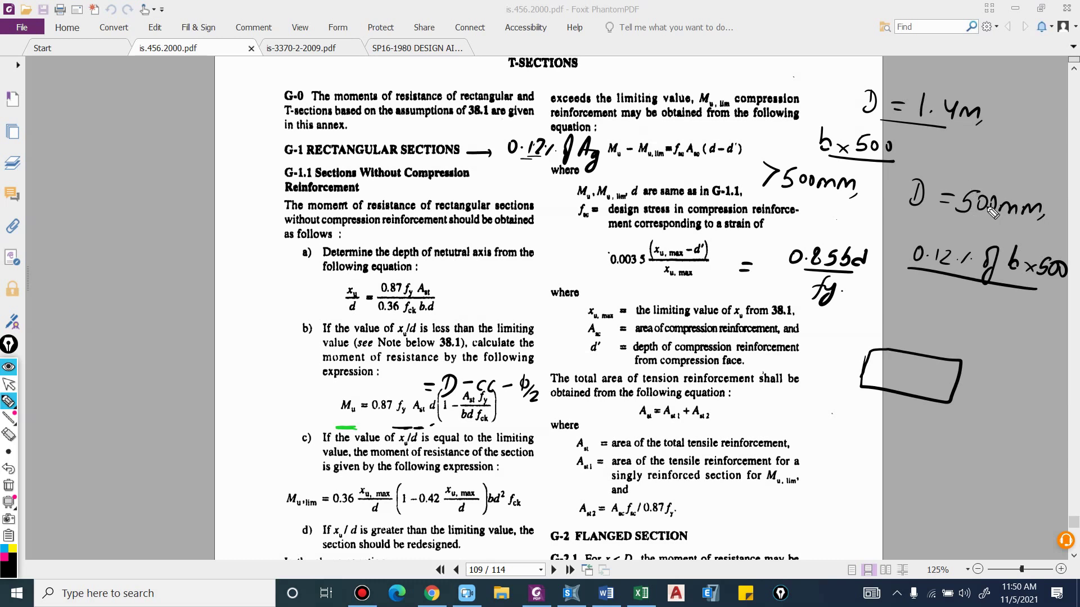
pyautogui.moveTo(968, 217); pyautogui.dragTo(992, 223)
pyautogui.click(8, 385)
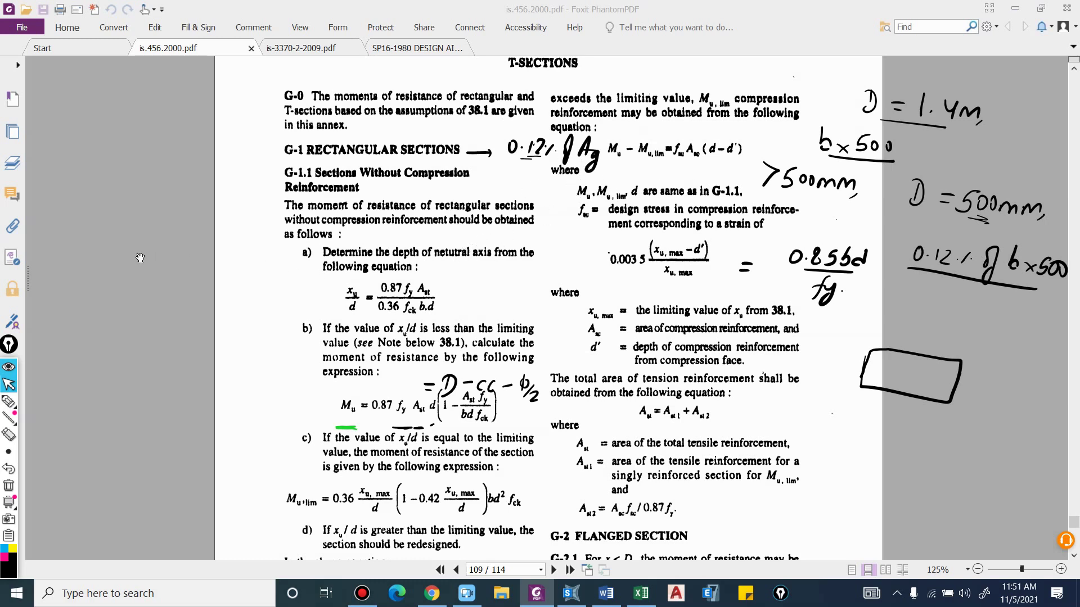
# Sketch a wide rectangular section beside clause G-1.1 with one reinforcement line near its top edge and one near its bottom edge
pyautogui.scroll(1, 140, 258)
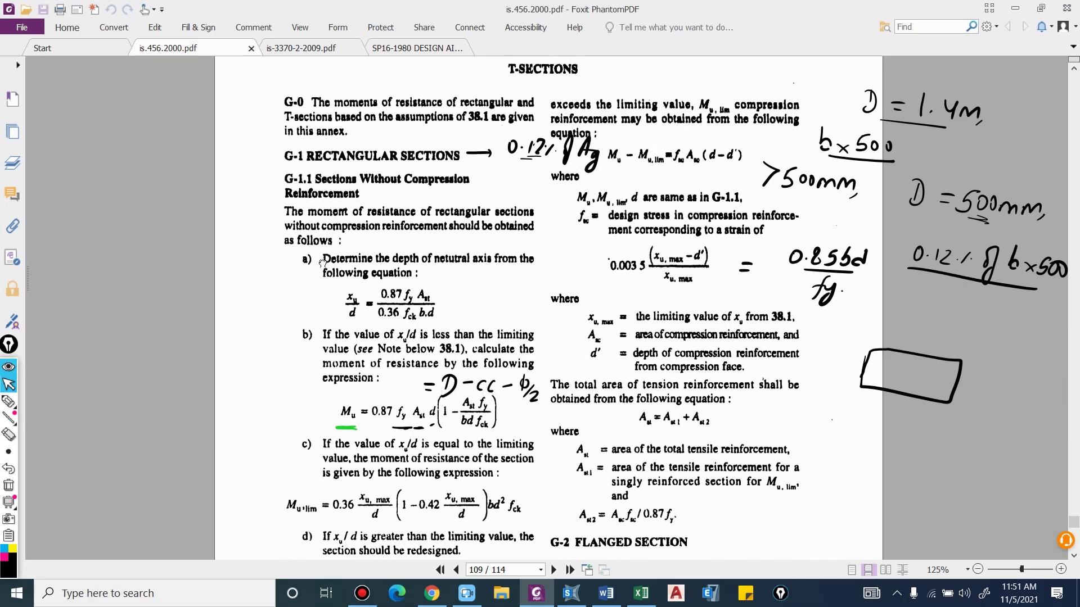
pyautogui.click(9, 401)
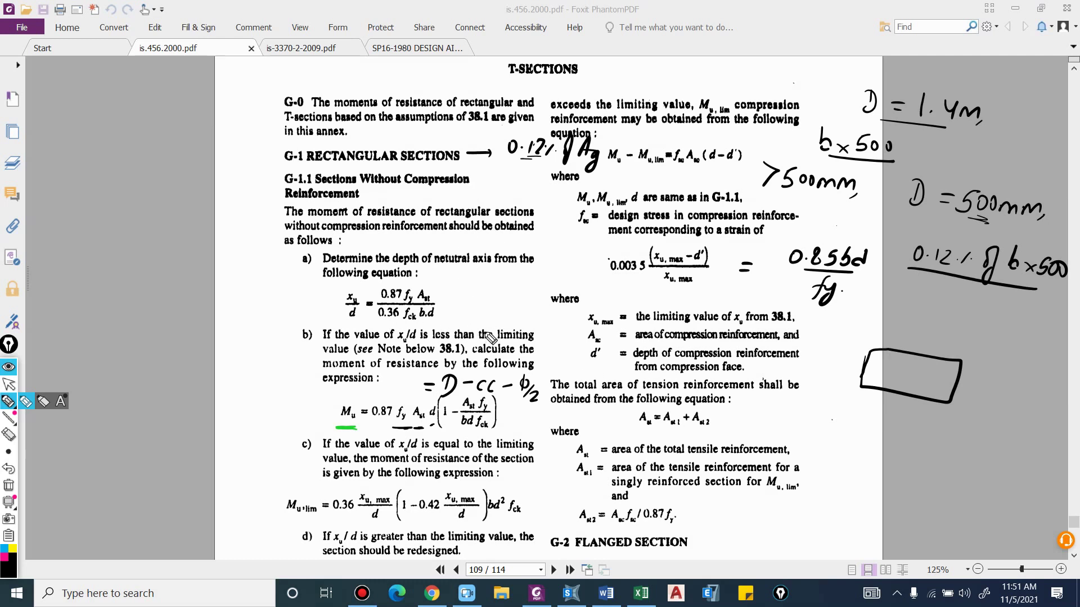
pyautogui.moveTo(94, 208)
pyautogui.mouseDown()
pyautogui.moveTo(321, 217)
pyautogui.moveTo(222, 258)
pyautogui.moveTo(121, 266)
pyautogui.moveTo(120, 207)
pyautogui.moveTo(310, 219)
pyautogui.mouseUp()
pyautogui.click(139, 216)
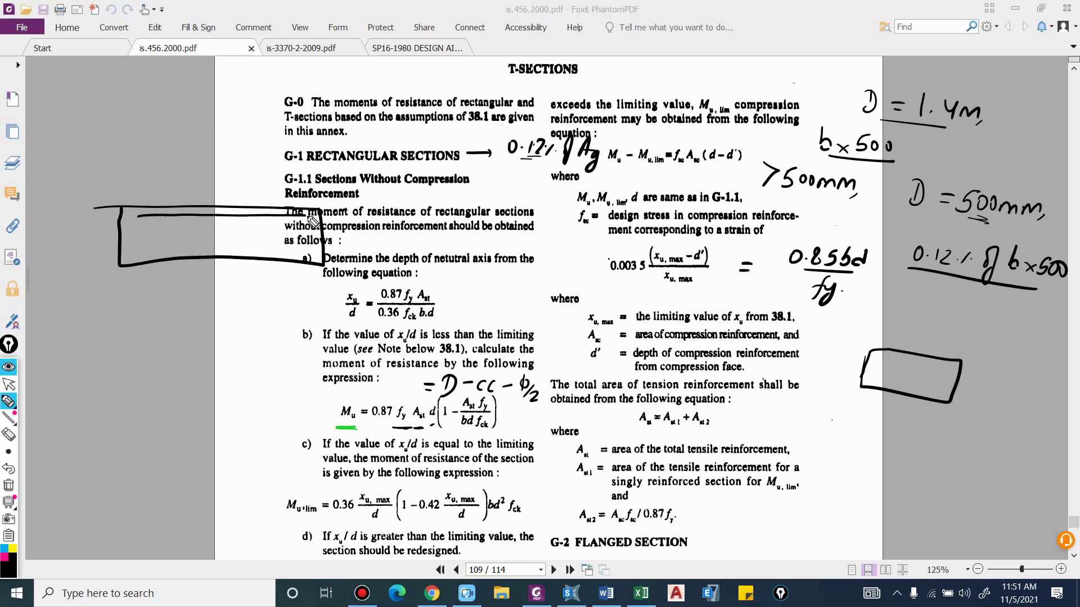
pyautogui.moveTo(140, 252); pyautogui.dragTo(303, 248)
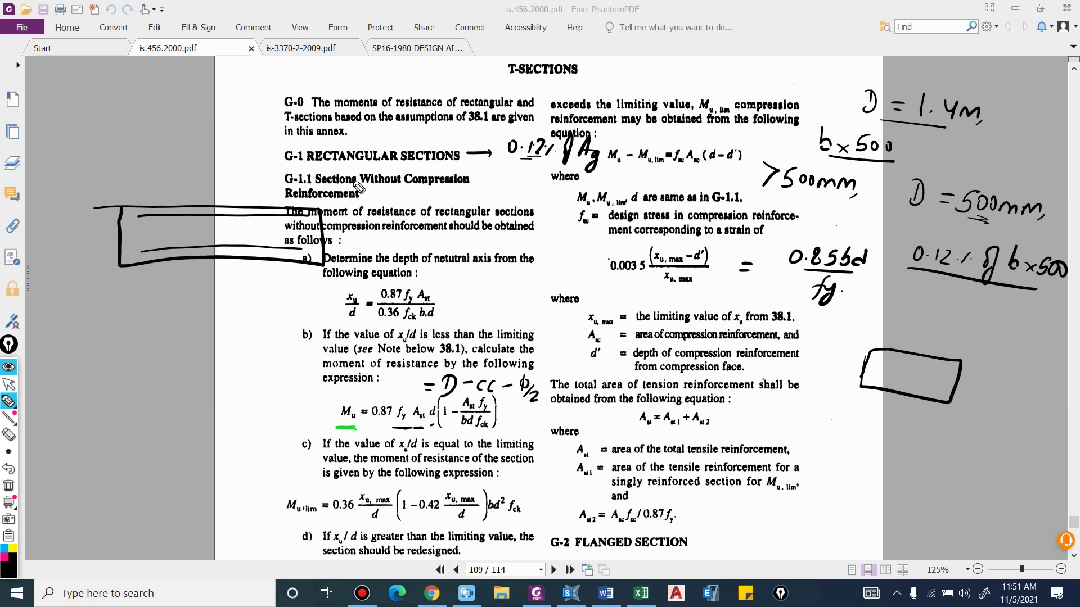
# Clear all the handwritten notes and sketches from the Annex G page
pyautogui.click(9, 384)
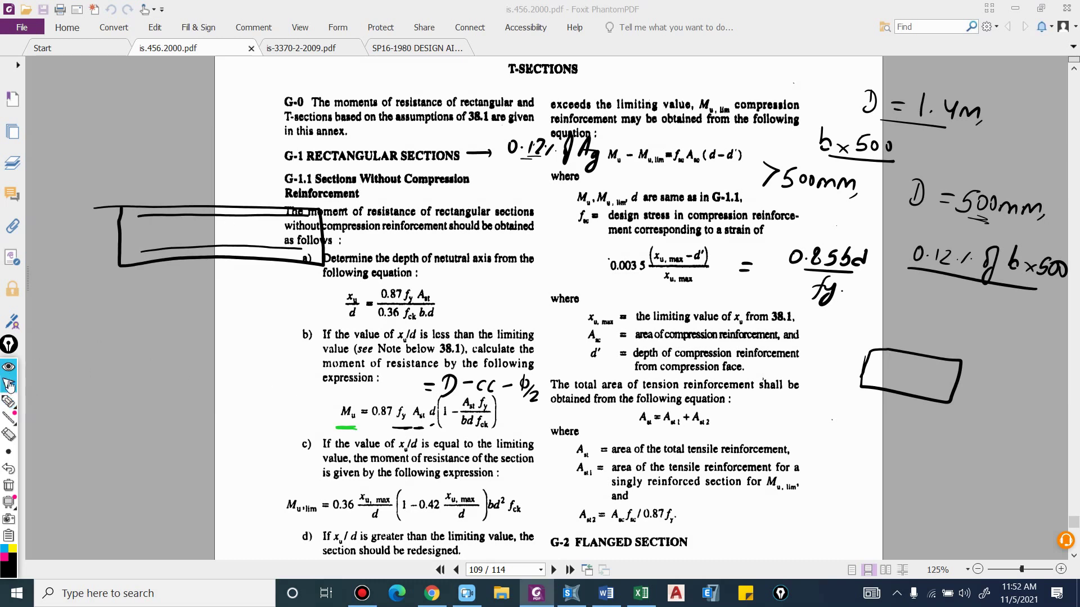
pyautogui.click(8, 486)
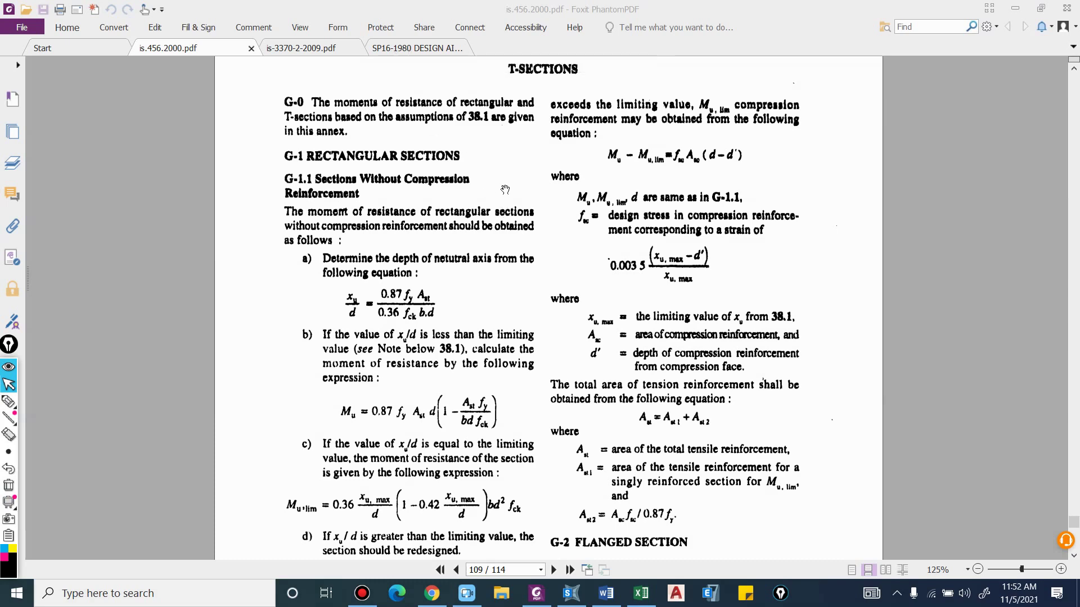
# Find Table 23 on permissible shear stress in concrete in IS 456 and review its values by steel percentage and concrete grade
pyautogui.scroll(20, 500, 315)
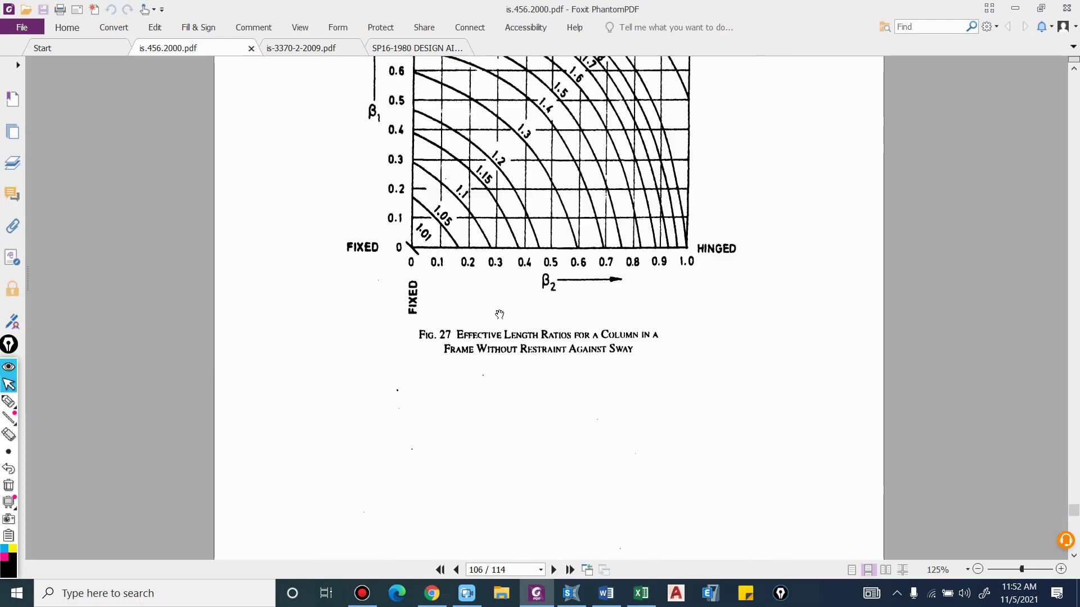
pyautogui.scroll(15, 413, 359)
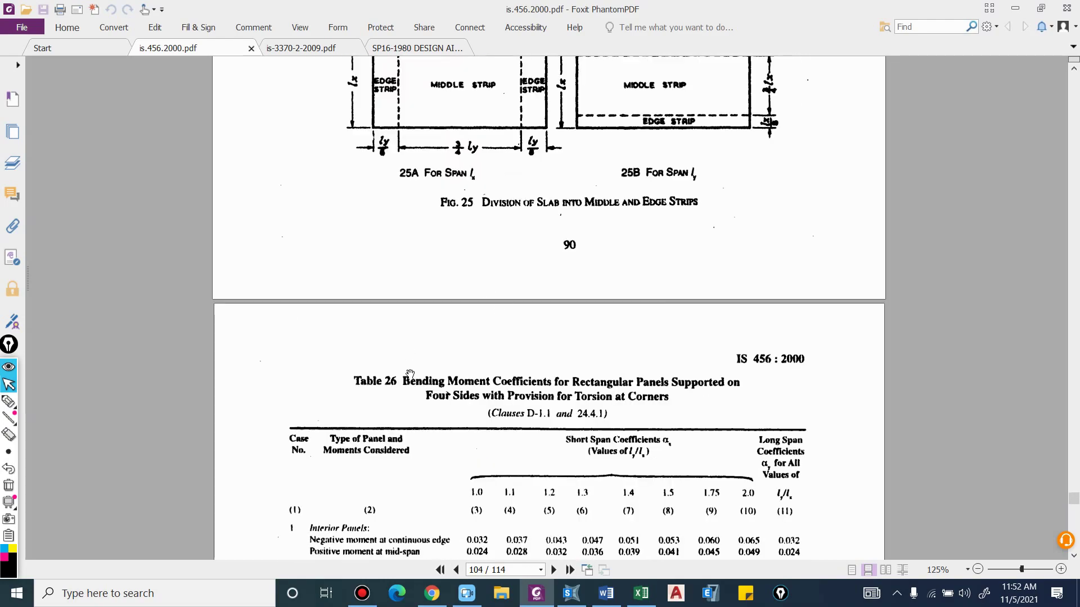
pyautogui.scroll(20, 413, 359)
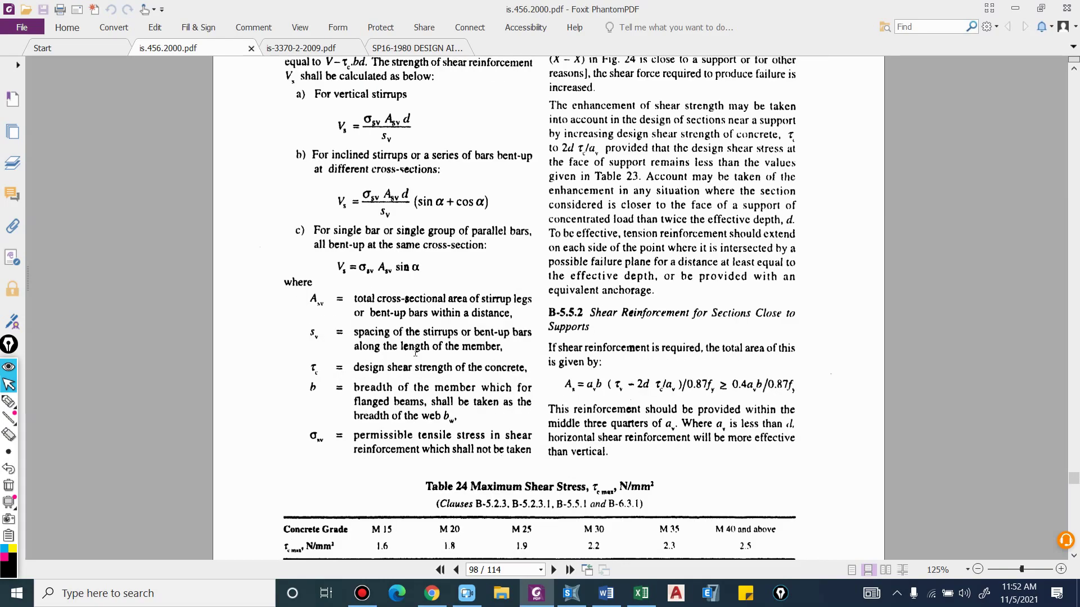
pyautogui.scroll(4, 415, 352)
pyautogui.scroll(3, 457, 320)
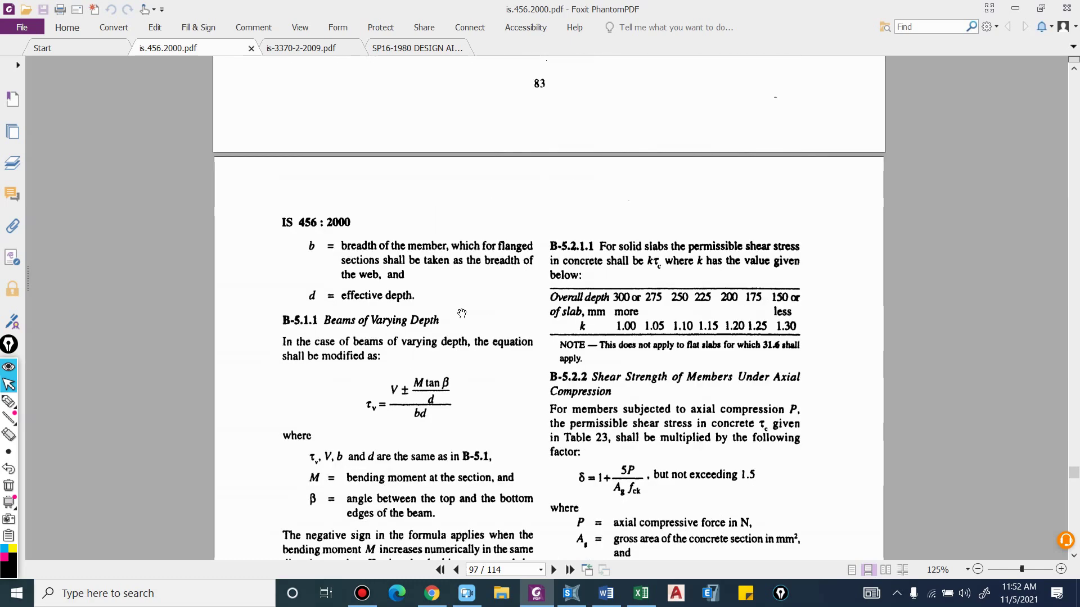
pyautogui.scroll(-8, 452, 323)
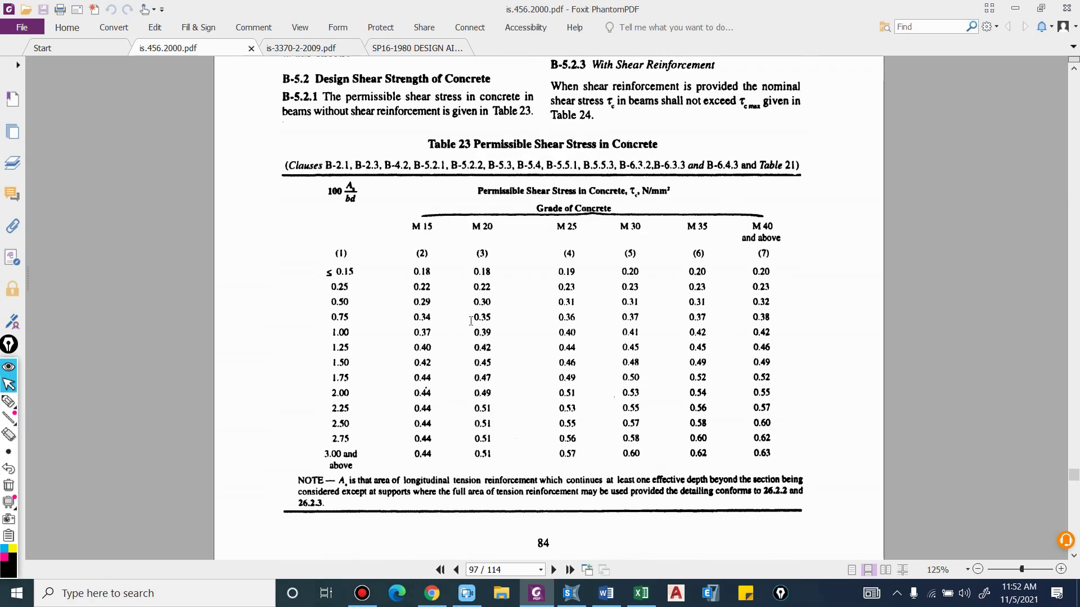
pyautogui.scroll(-2, 474, 266)
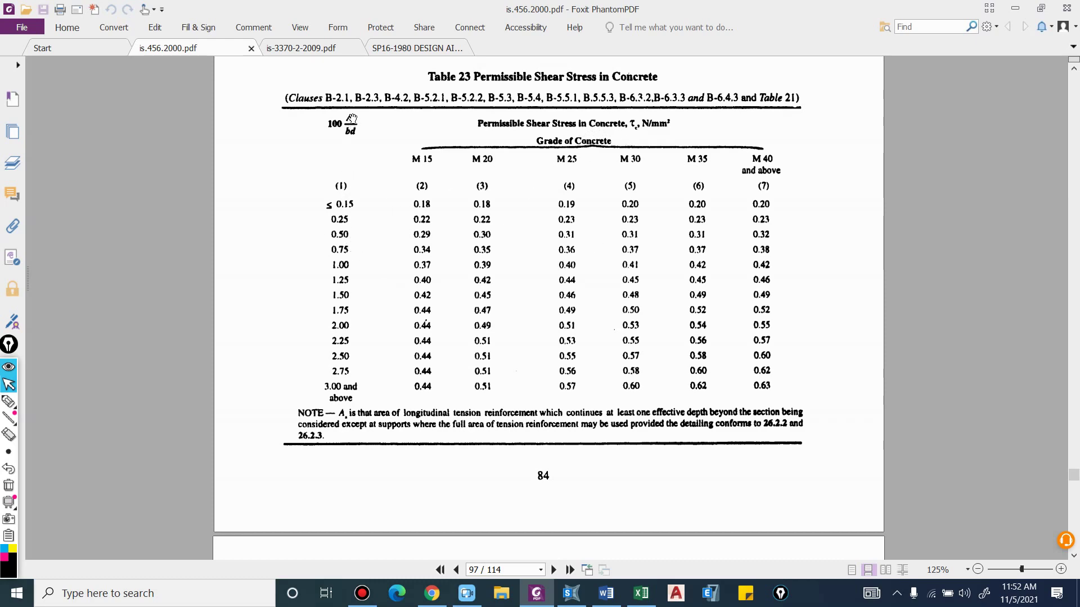
# Review the maximum shear stress in Table 24, and consult the SP16 section on design shear strength of concrete
pyautogui.scroll(-9, 387, 219)
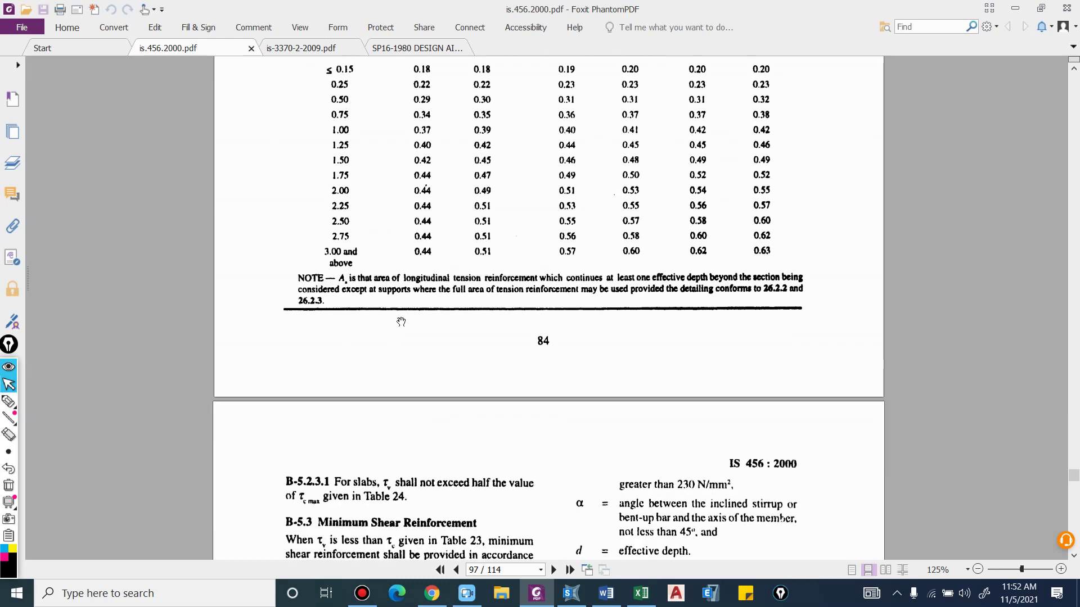
pyautogui.scroll(-20, 404, 328)
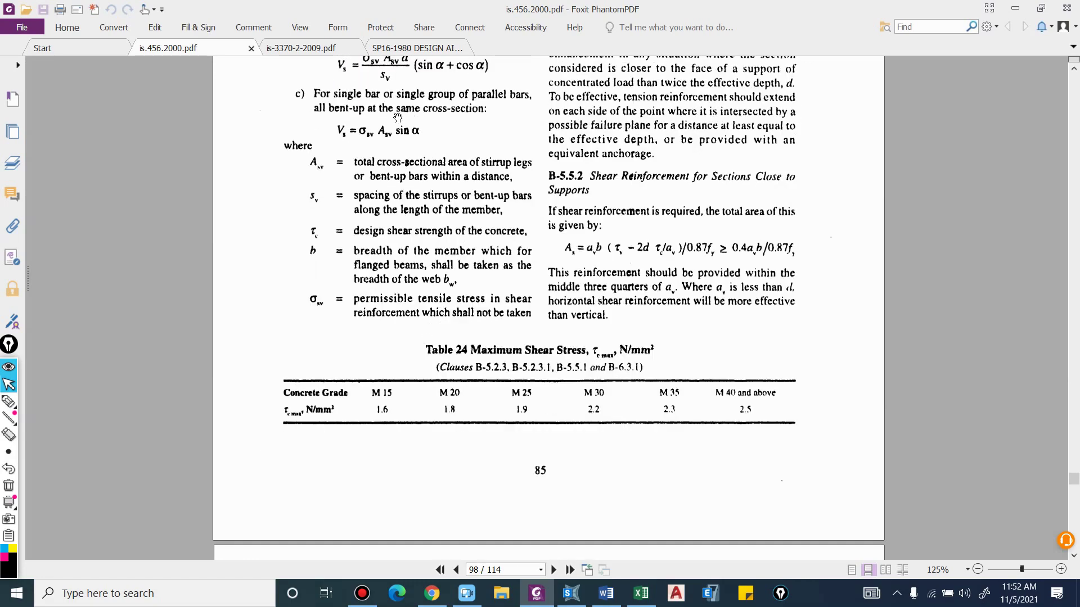
pyautogui.click(416, 48)
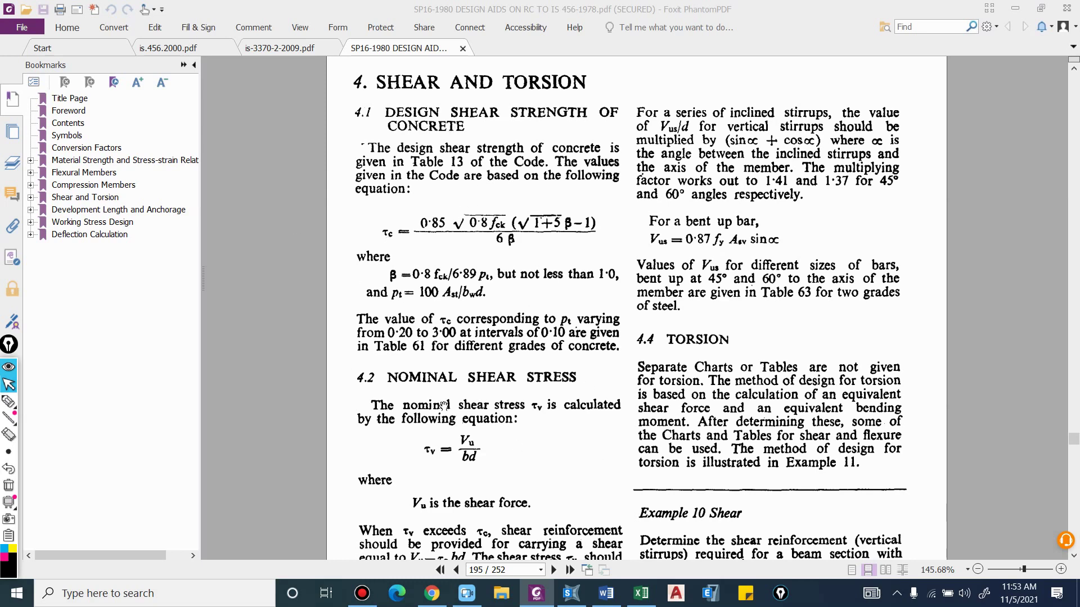
# Switch to the Surge tank.xlsx workbook in Excel and examine the X-axis moment M11 and shear force V23 rows on the Base slab sheet
pyautogui.click(641, 593)
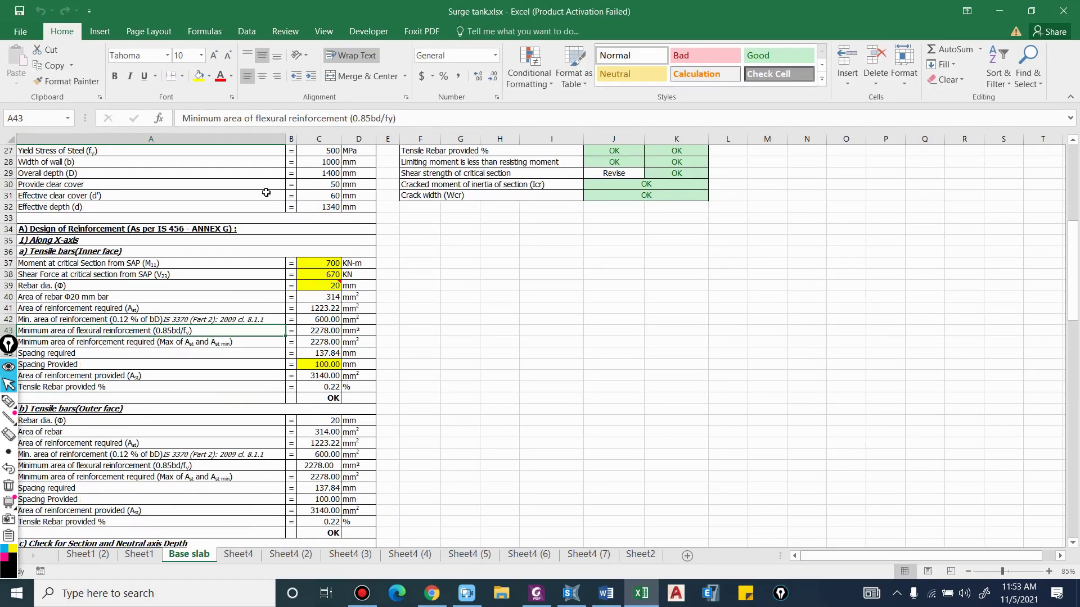
pyautogui.scroll(1, 216, 277)
pyautogui.scroll(-2, 88, 242)
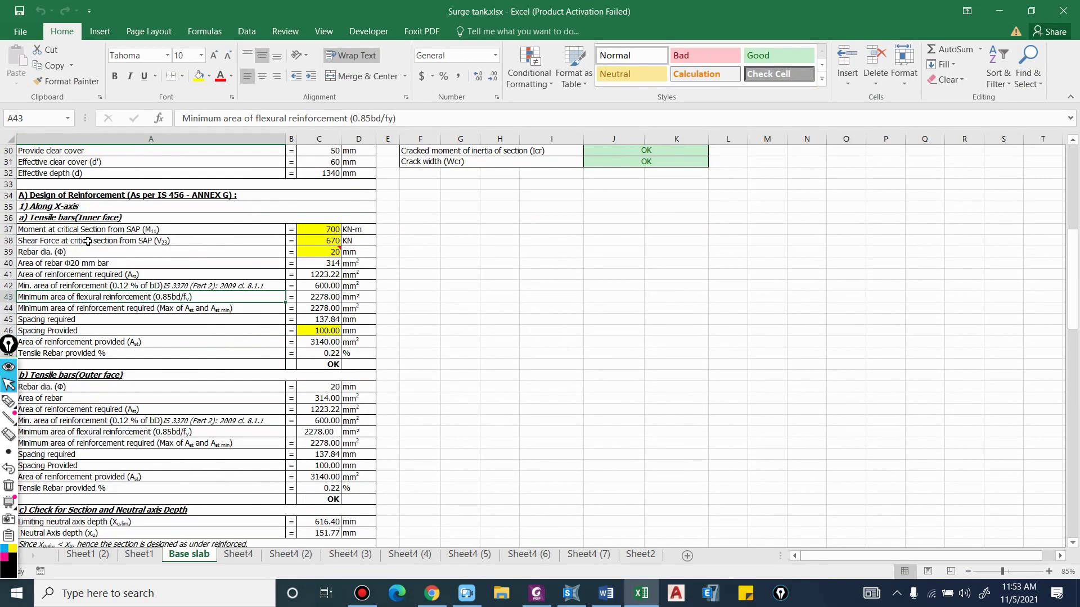
pyautogui.click(115, 231)
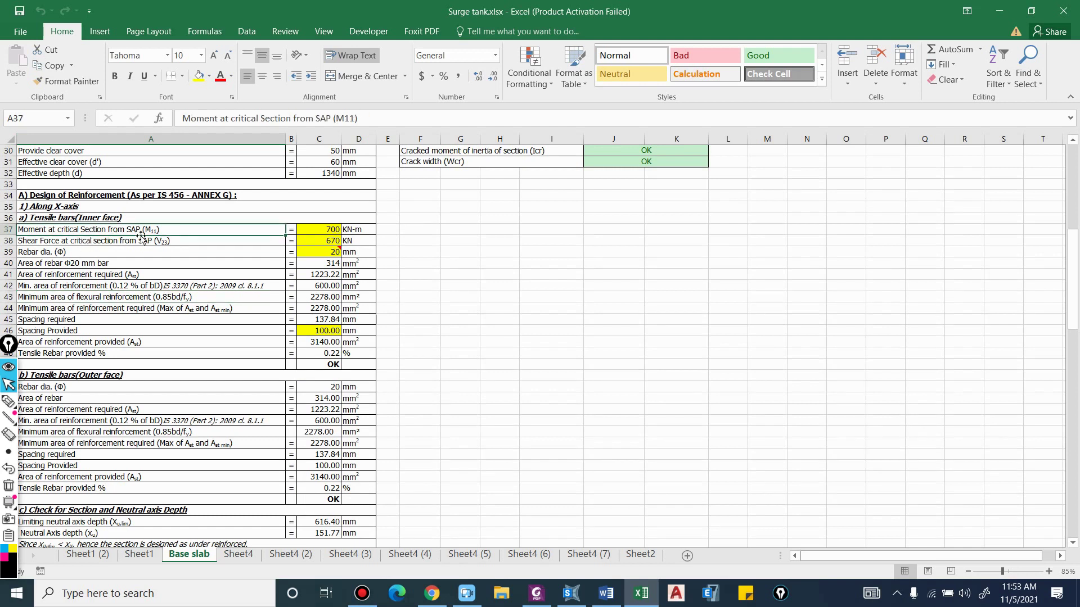
pyautogui.click(147, 242)
pyautogui.click(156, 230)
pyautogui.click(169, 243)
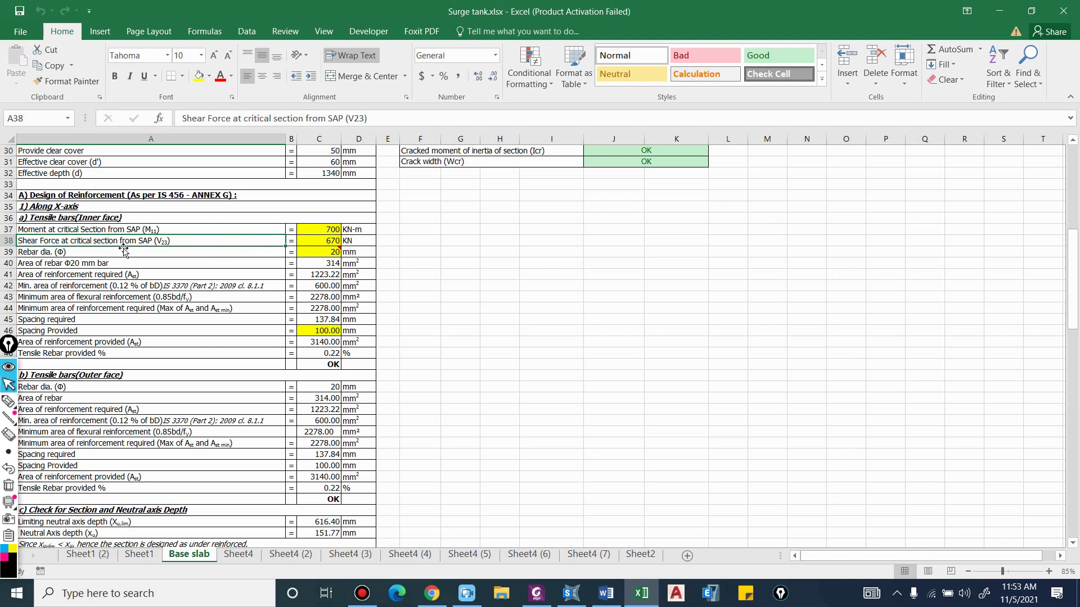
# Examine the rebar diameter and the formula for the required area of reinforcement for the X-axis inner-face bars
pyautogui.scroll(-1, 123, 252)
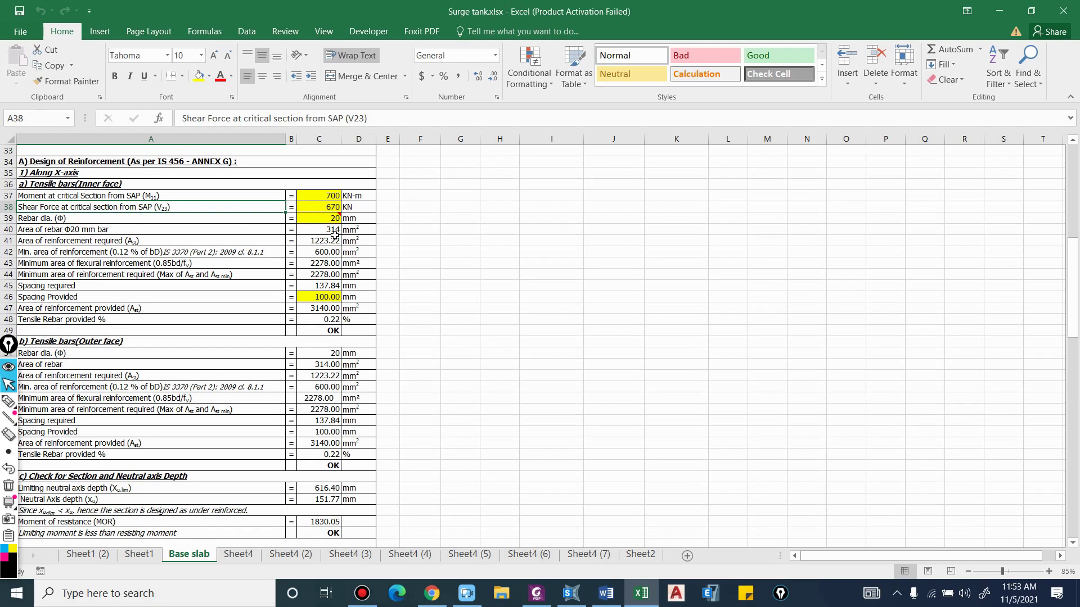
pyautogui.click(332, 217)
pyautogui.click(86, 245)
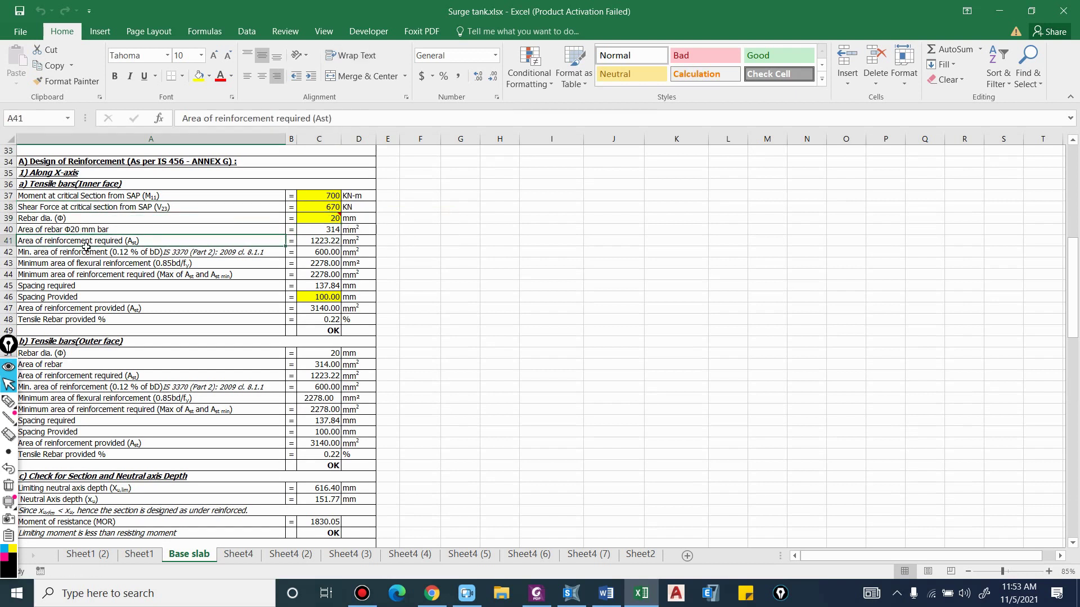
pyautogui.moveTo(86, 246); pyautogui.dragTo(130, 263)
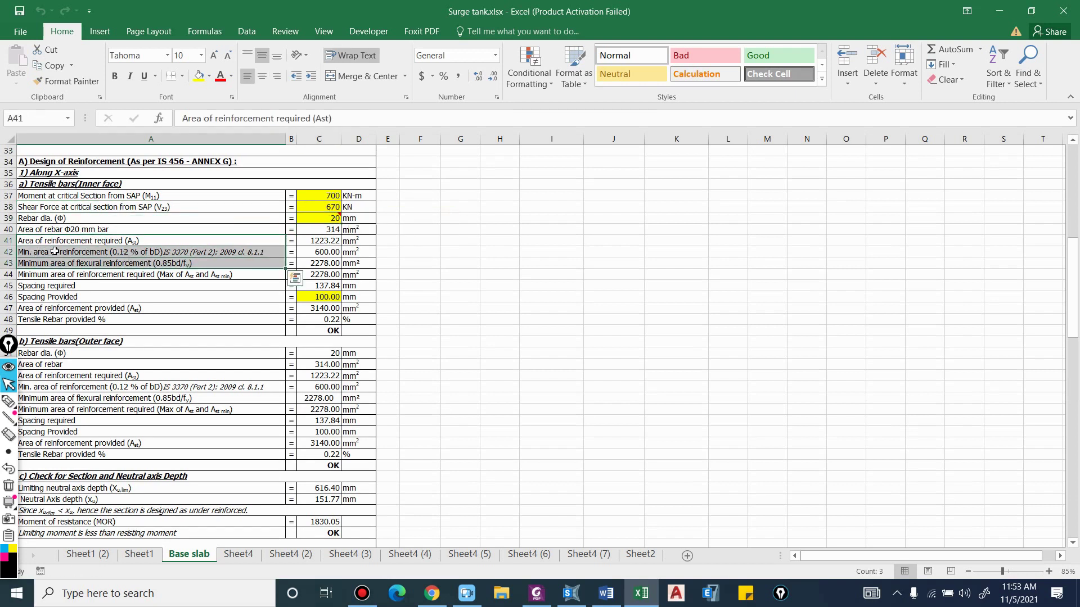
pyautogui.click(236, 241)
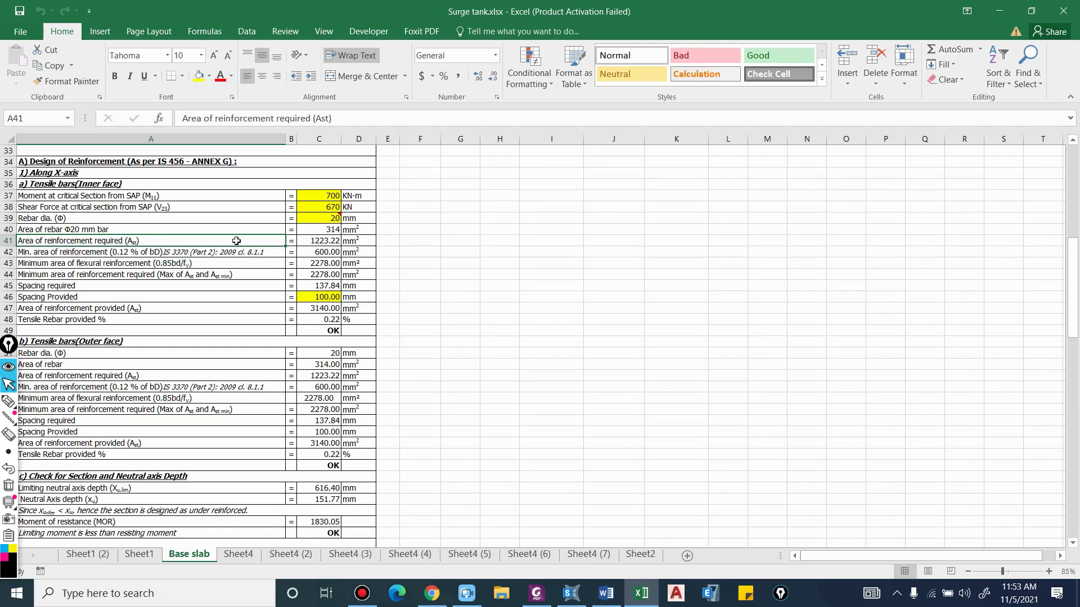
pyautogui.click(310, 242)
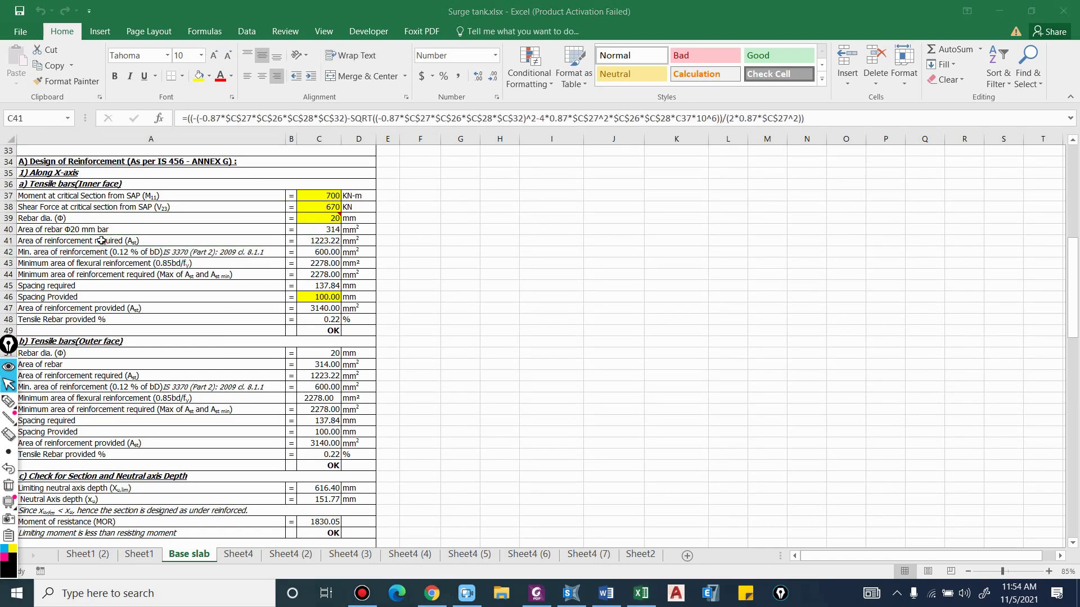
pyautogui.click(152, 241)
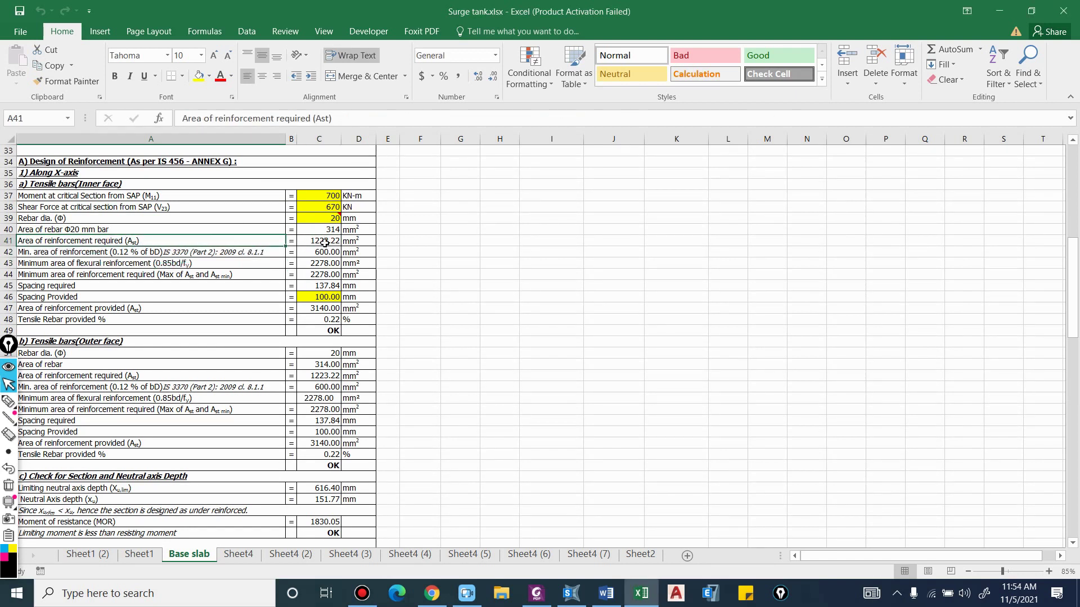
pyautogui.click(336, 241)
# Inspect the formulas for the 0.12% minimum steel, the 0.85bd/fy flexural minimum and the governing reinforcement area in C42 to C44
pyautogui.click(315, 252)
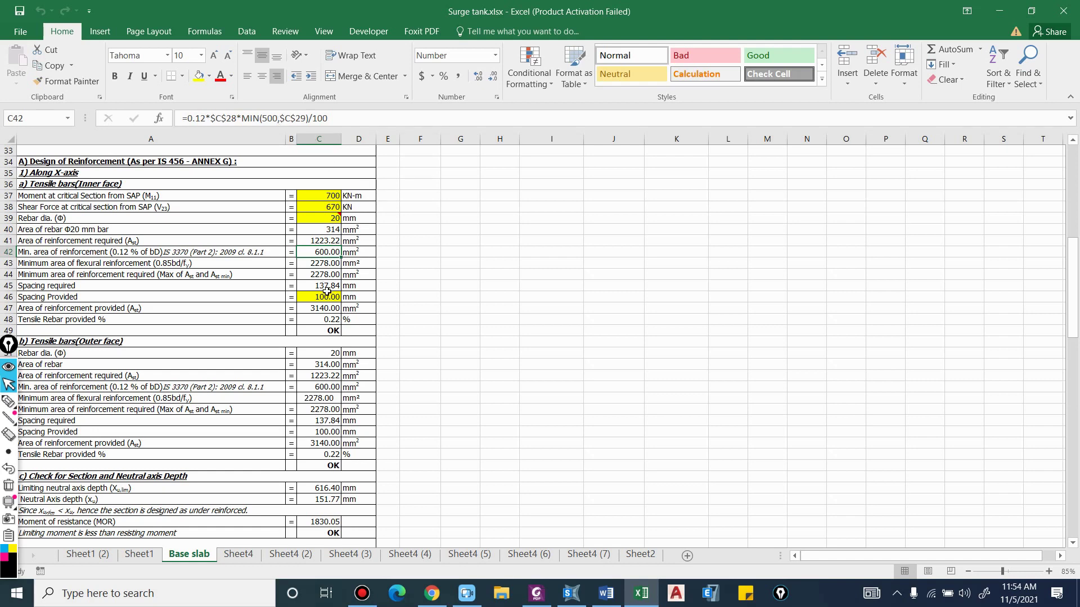
pyautogui.scroll(1, 327, 290)
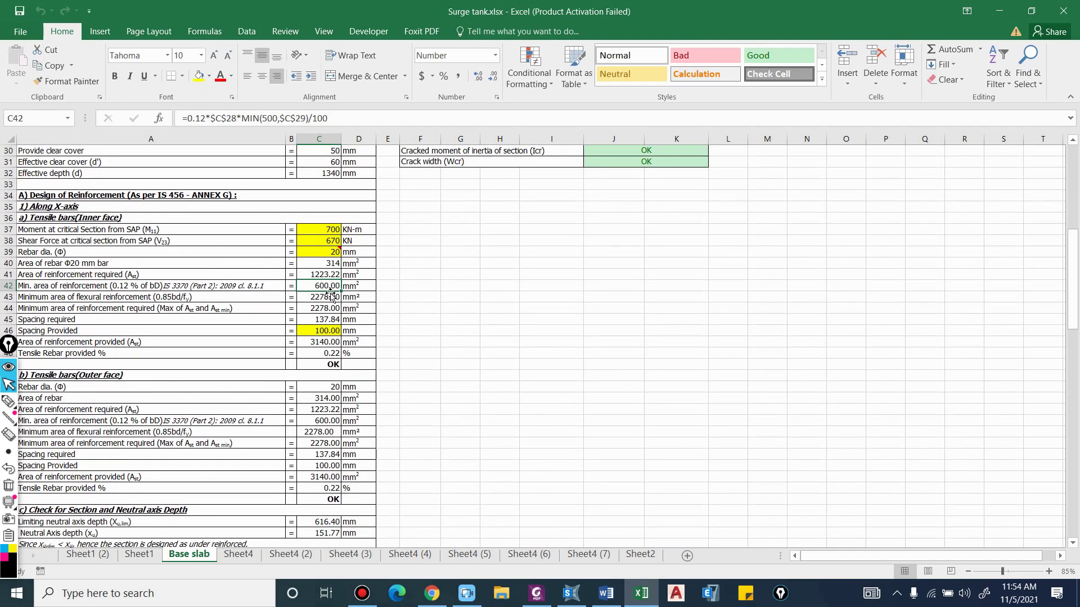
pyautogui.scroll(-1, 322, 276)
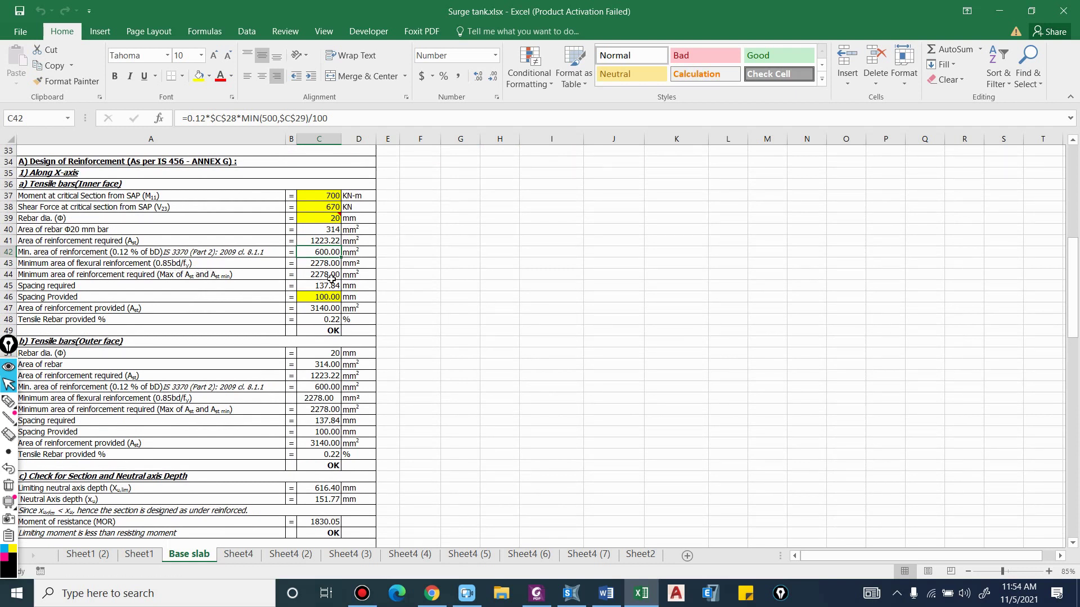
pyautogui.click(327, 263)
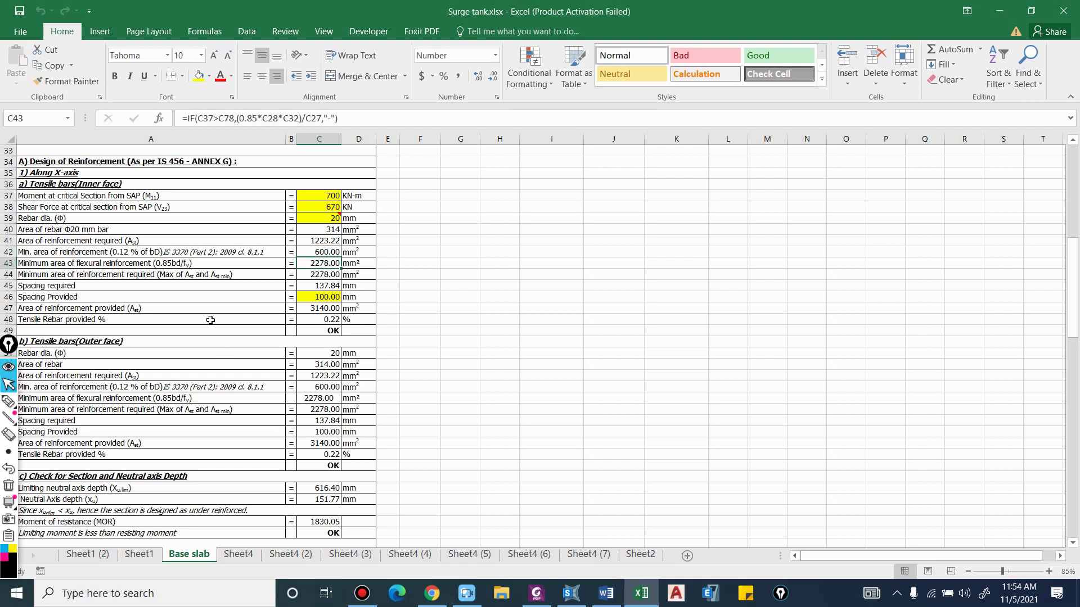
pyautogui.click(316, 272)
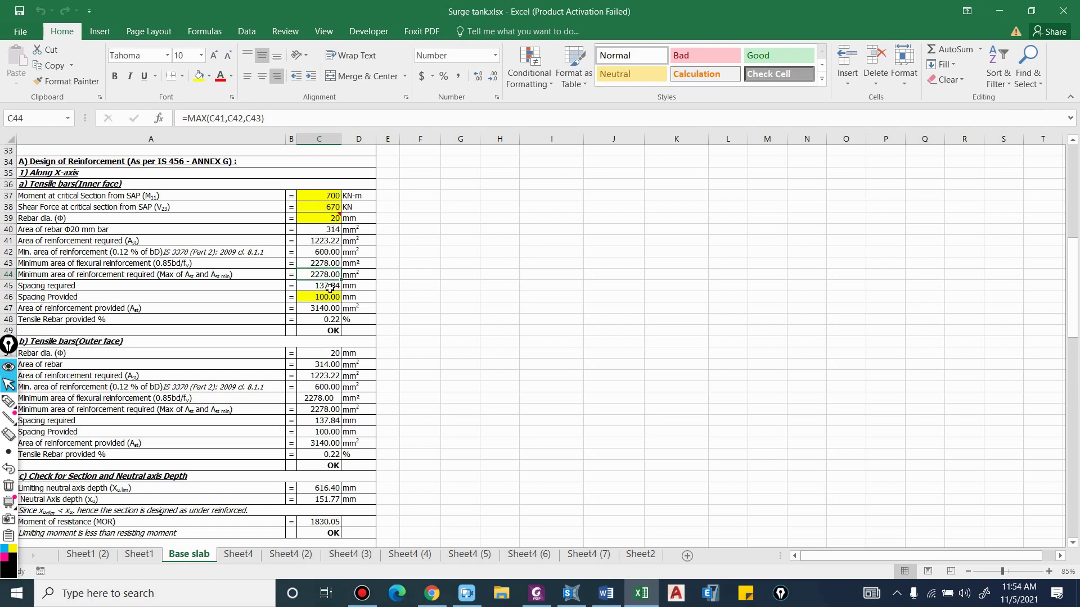
# Inspect the required spacing formula and provided spacing row, and compare the inner-face and outer-face tensile bar sections along the X-axis
pyautogui.click(311, 287)
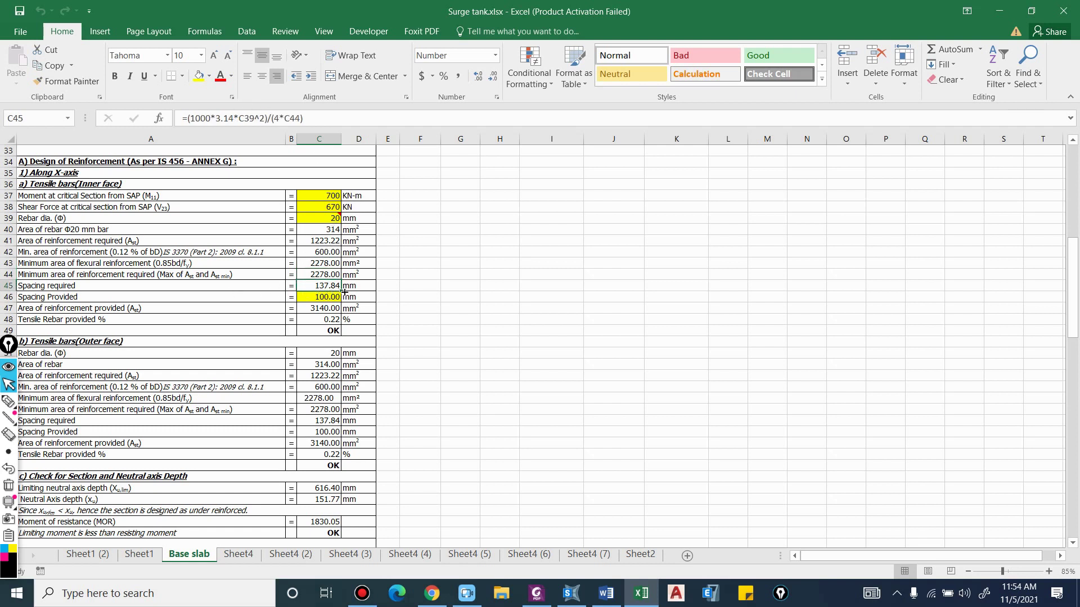
pyautogui.click(63, 296)
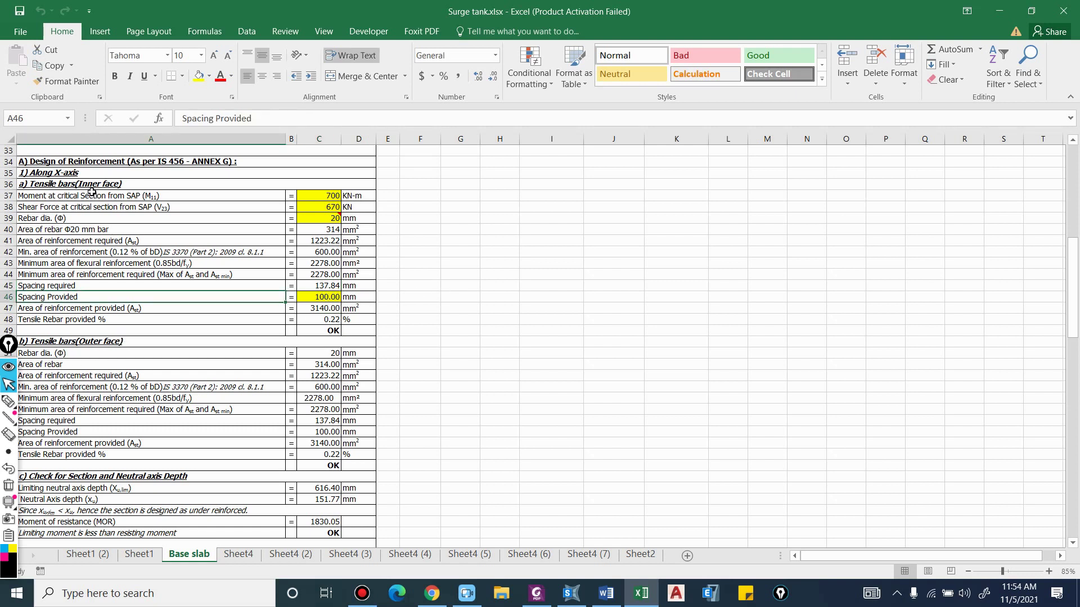
pyautogui.click(109, 186)
pyautogui.scroll(-1, 354, 408)
pyautogui.scroll(1, 350, 202)
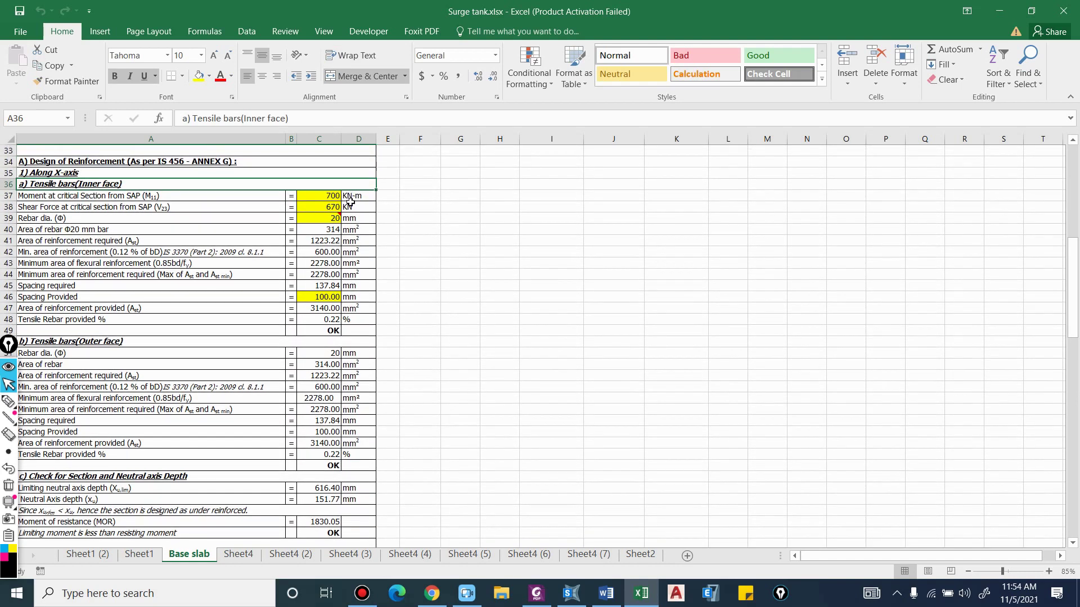
pyautogui.click(113, 340)
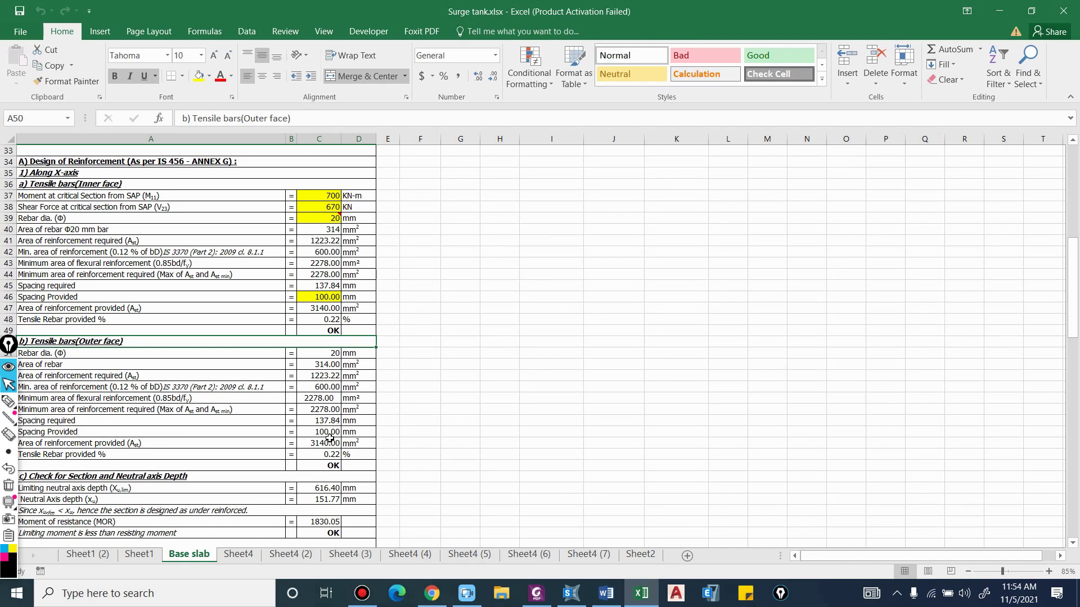
# Inspect the formulas for the shear strength of concrete and of the critical section in the X-axis shear check
pyautogui.scroll(-6, 330, 437)
pyautogui.click(326, 386)
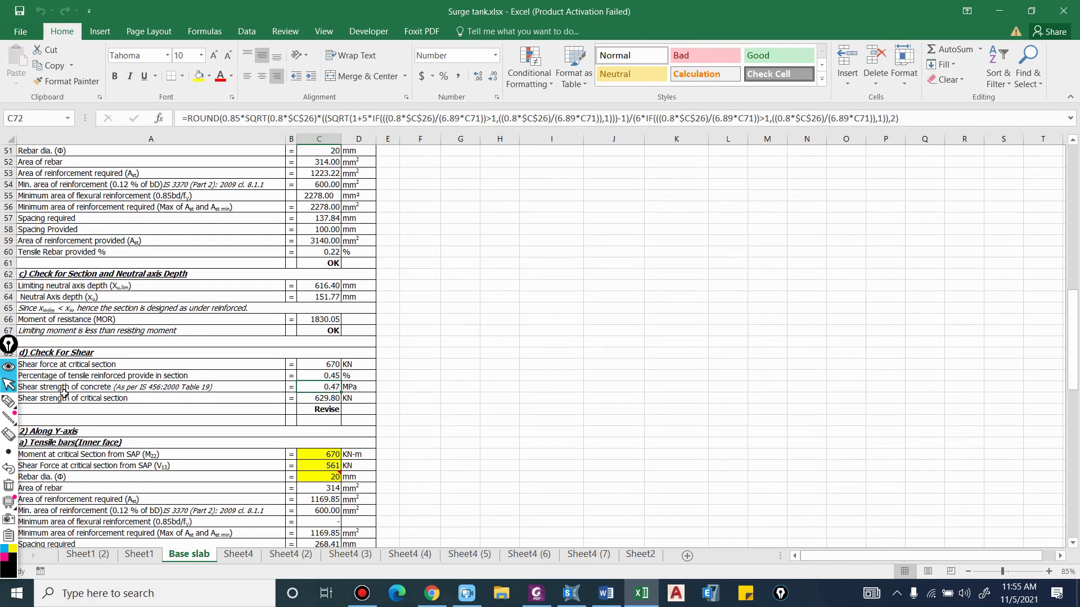
pyautogui.click(320, 399)
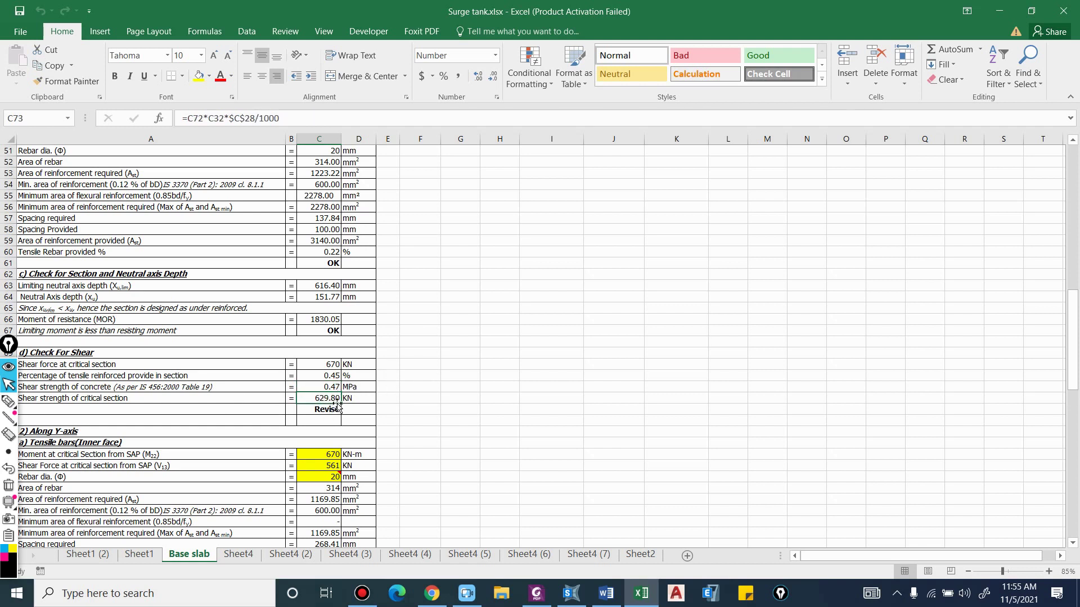
# Examine the moment M22 and shear force V13 rows for the inner-face bars along the Y-axis
pyautogui.scroll(-2, 270, 408)
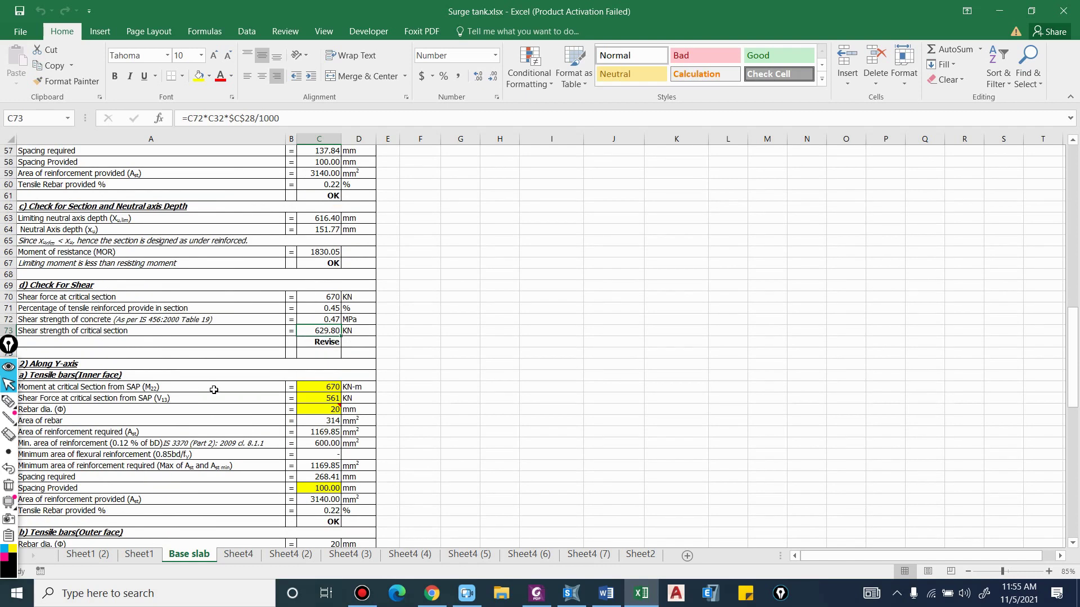
pyautogui.click(159, 388)
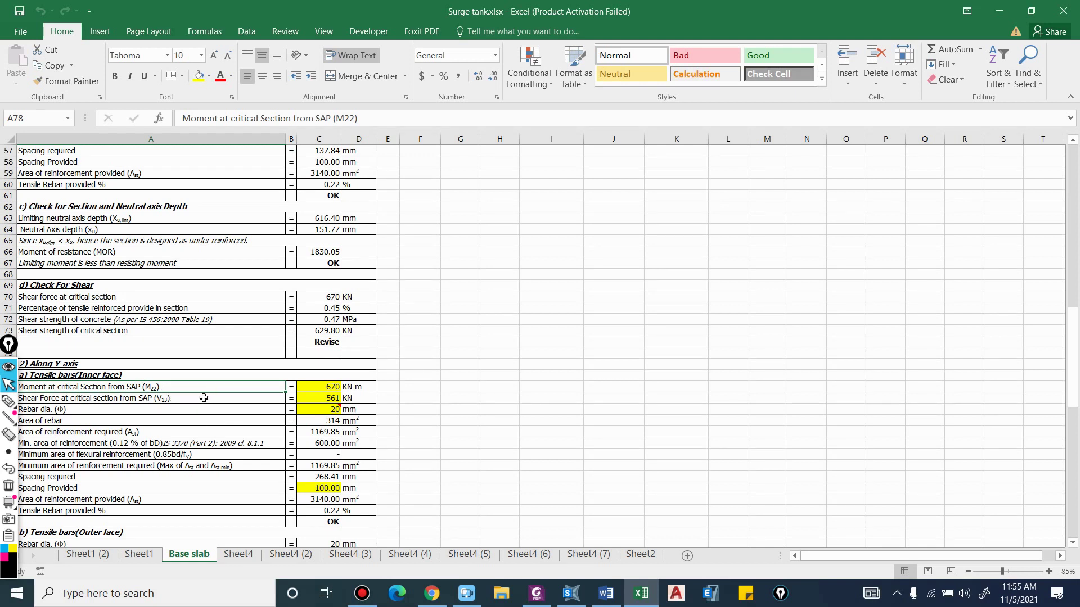
pyautogui.click(88, 401)
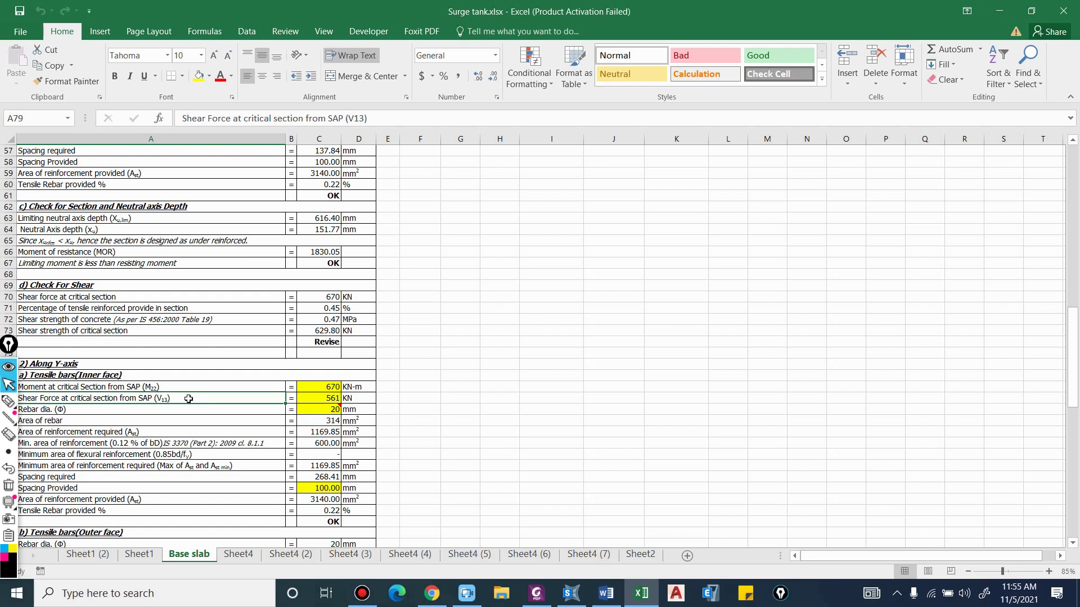
# Review the Y-axis calculations from the M22 moment through the outer-face bars, neutral axis depth and shear checks to the crack width calculation
pyautogui.click(169, 388)
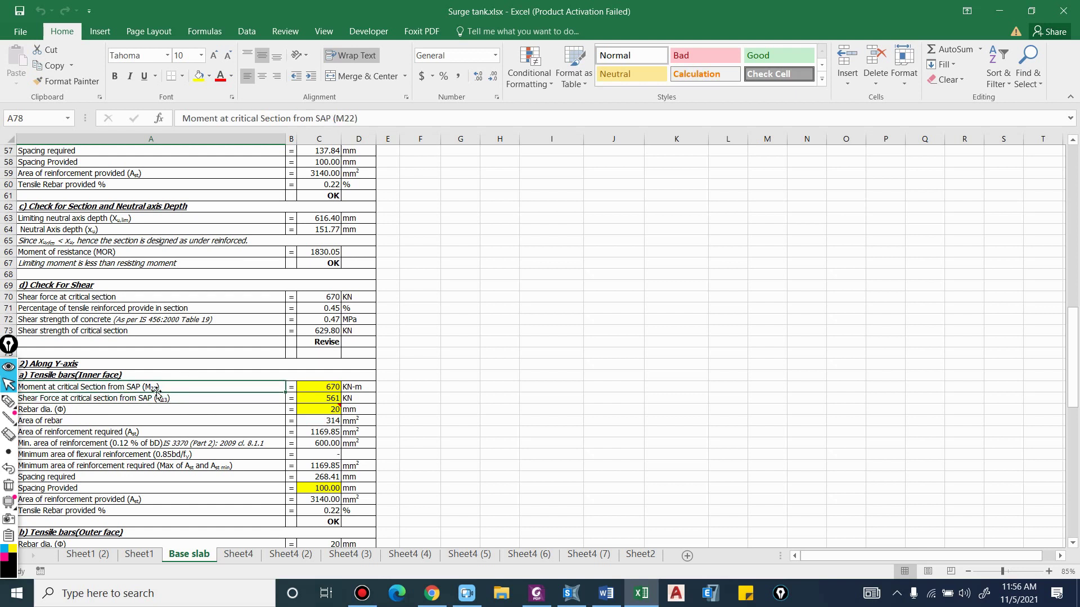
pyautogui.scroll(-2, 133, 340)
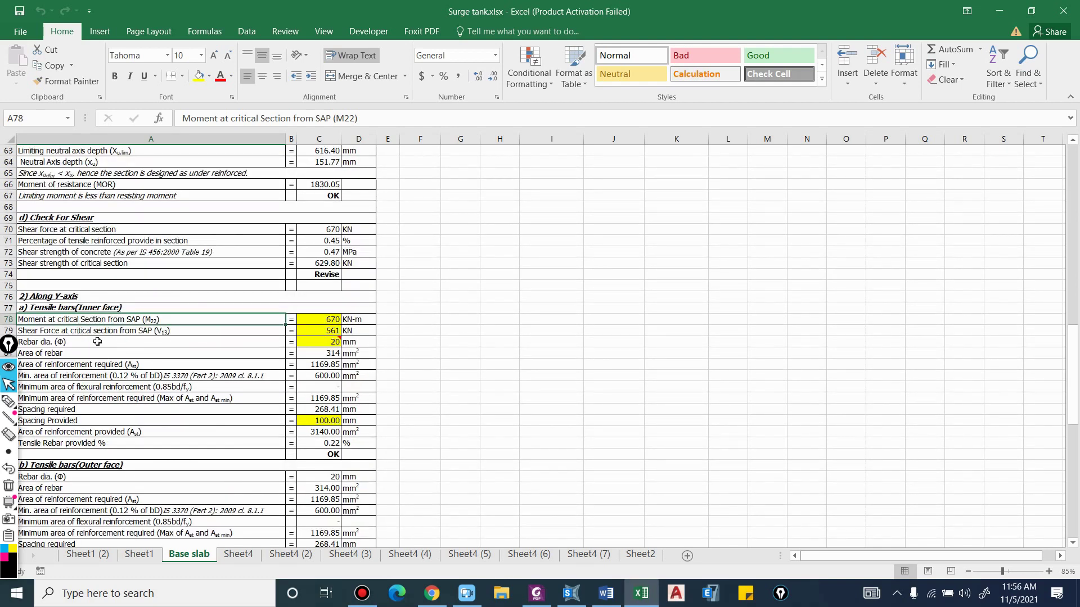
pyautogui.scroll(-5, 242, 360)
pyautogui.scroll(-5, 357, 439)
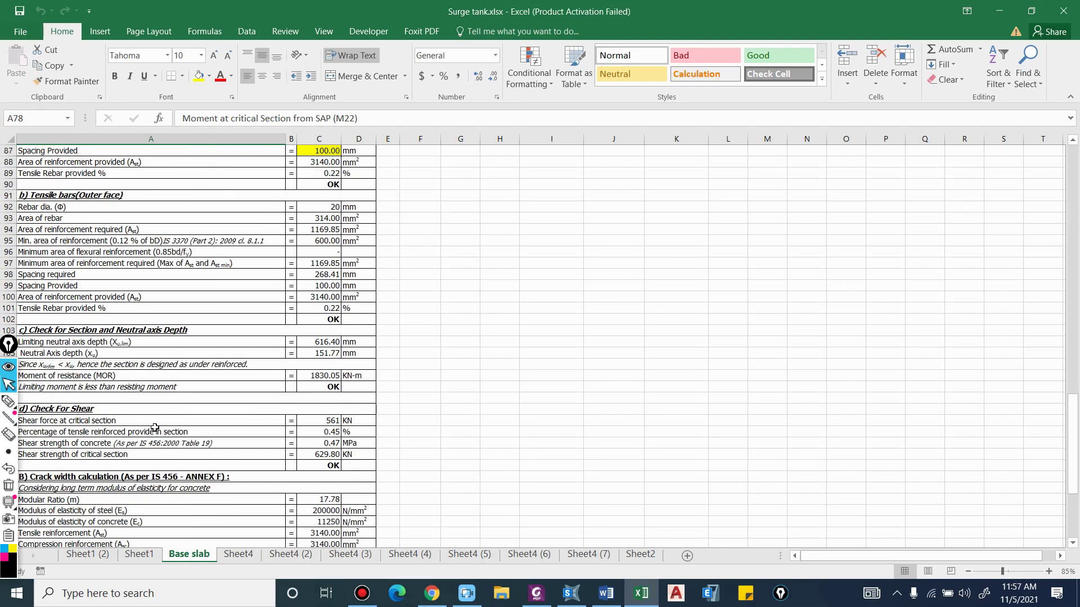
pyautogui.scroll(-3, 365, 405)
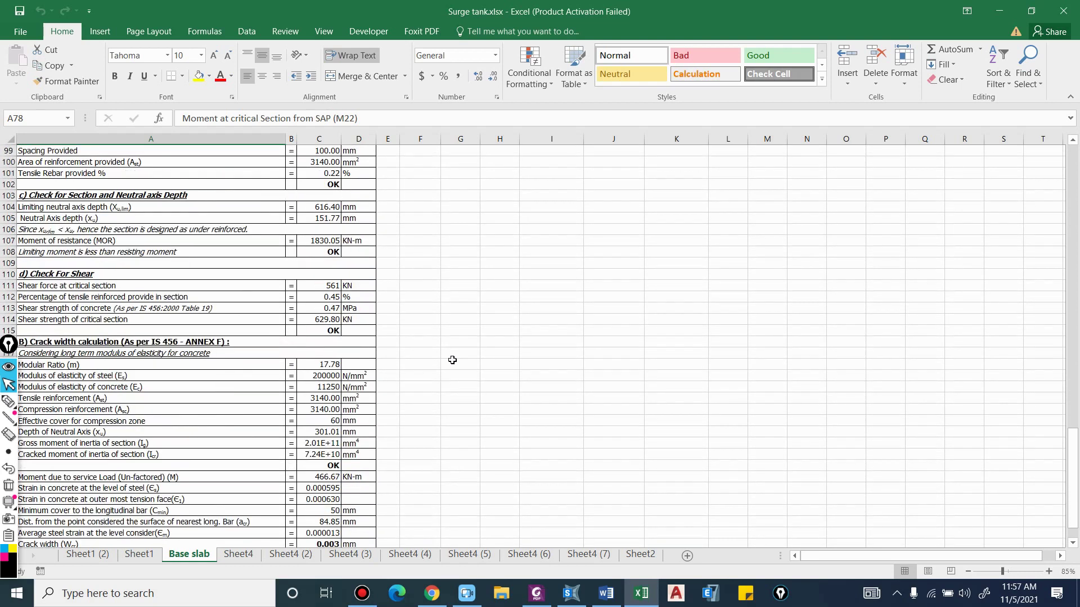
pyautogui.scroll(-1, 388, 394)
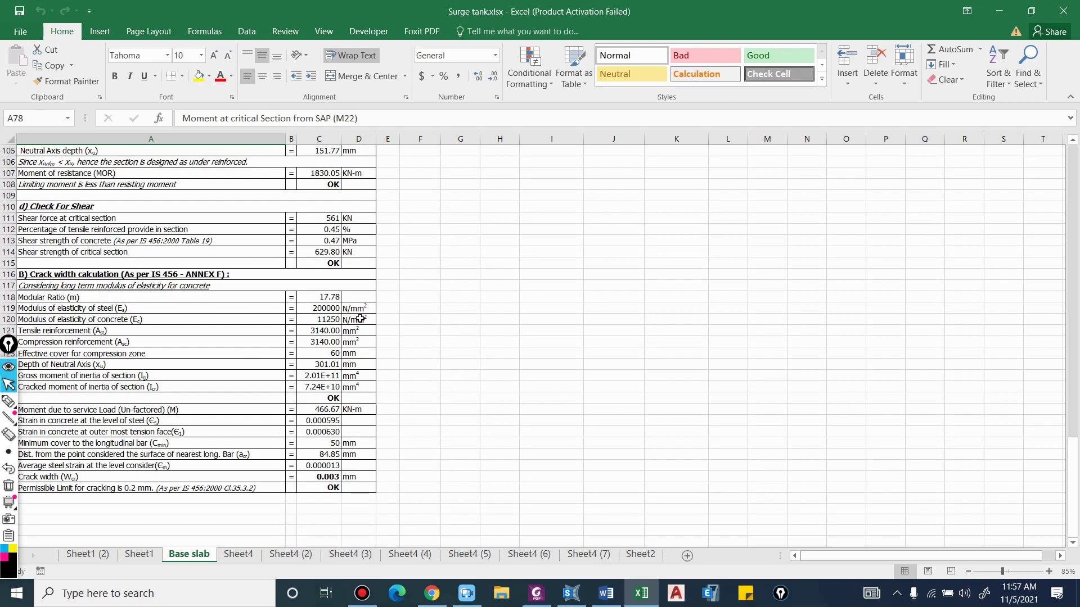
# Examine the crack width calculation's 0.2 mm permissible limit, un-factored service load moment and long-term concrete modulus assumption
pyautogui.click(65, 490)
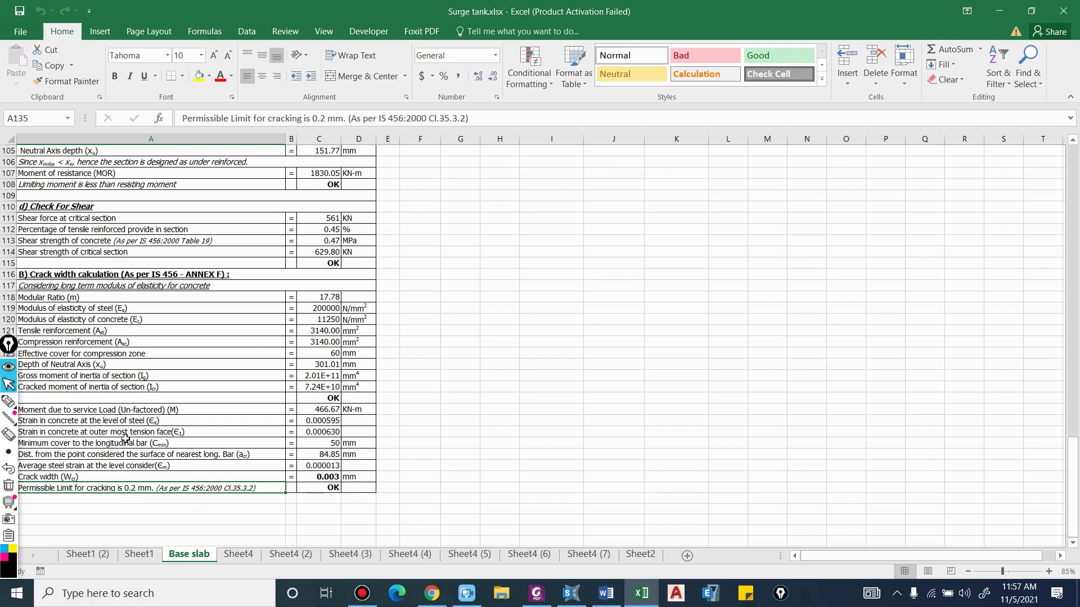
pyautogui.click(97, 414)
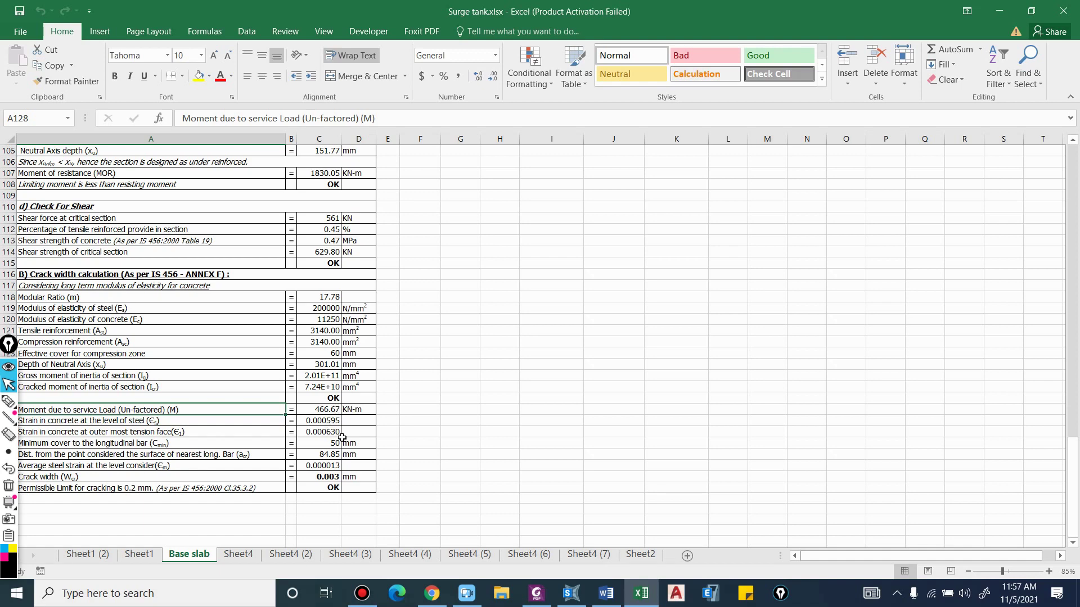
pyautogui.click(110, 287)
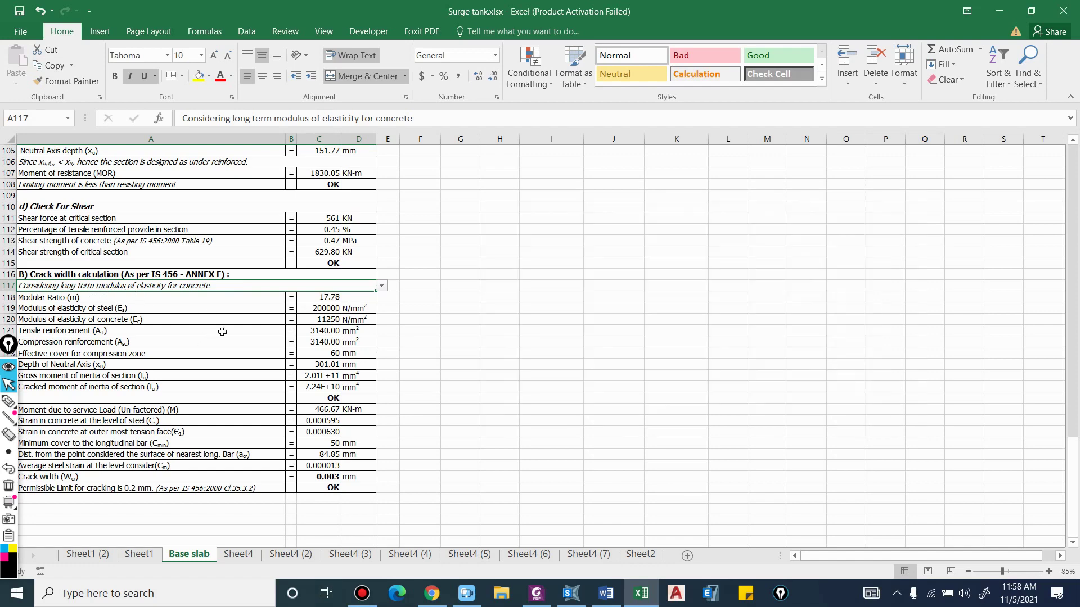
pyautogui.scroll(5, 329, 431)
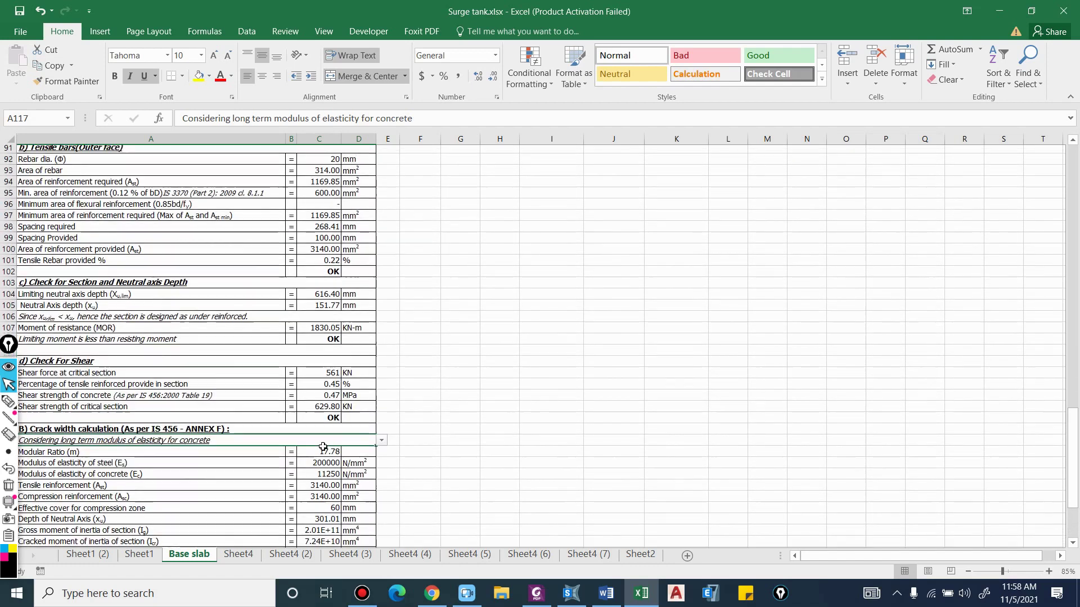
pyautogui.scroll(6, 315, 450)
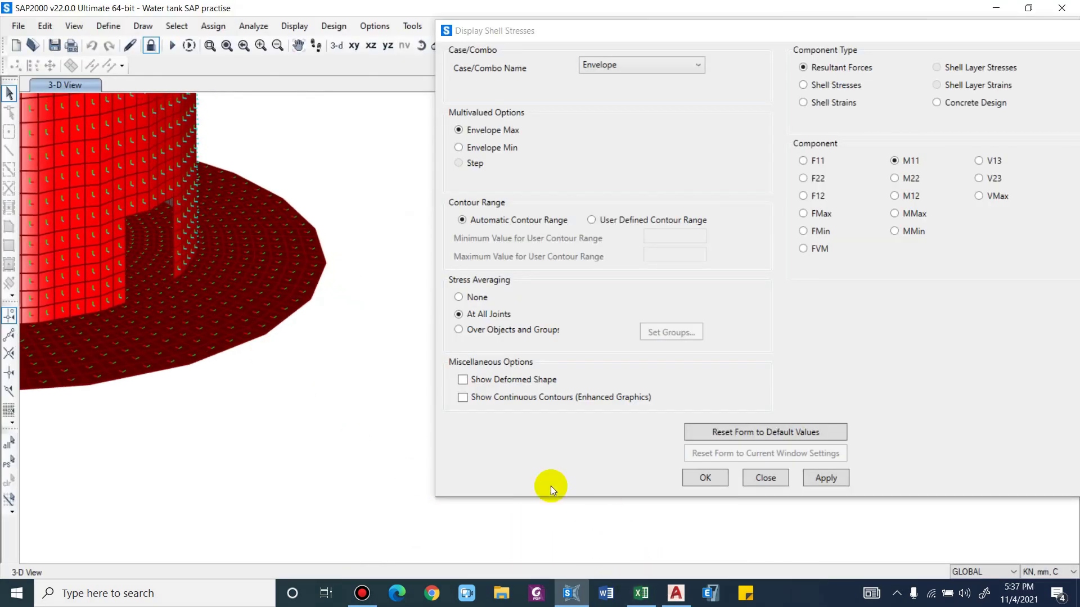
# Display the M11 resultant force contours for the Envelope combination using Envelope Max
pyautogui.scroll(3, 309, 373)
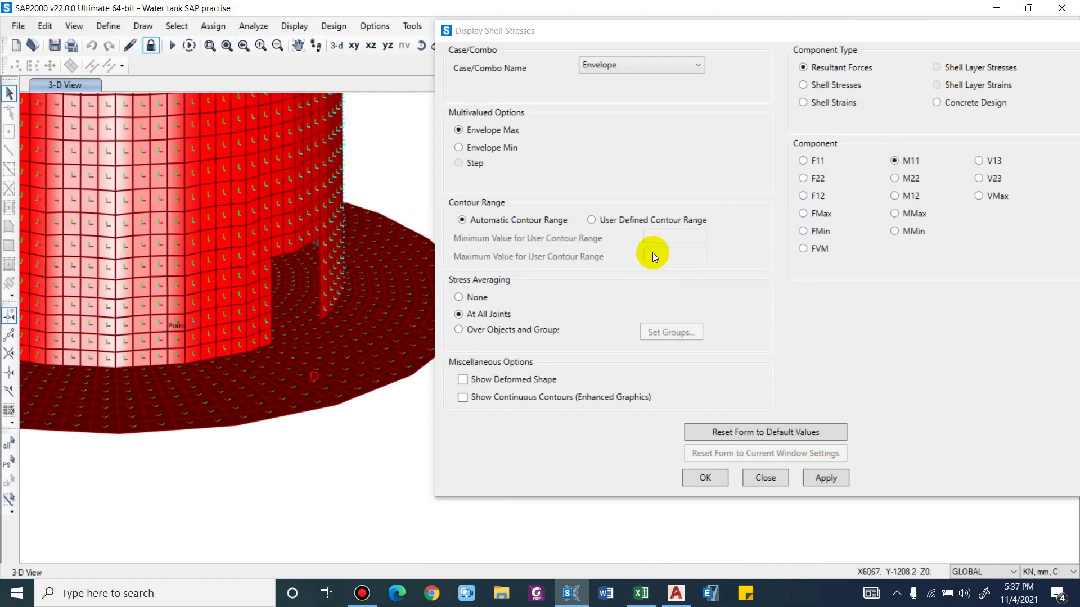
pyautogui.click(498, 134)
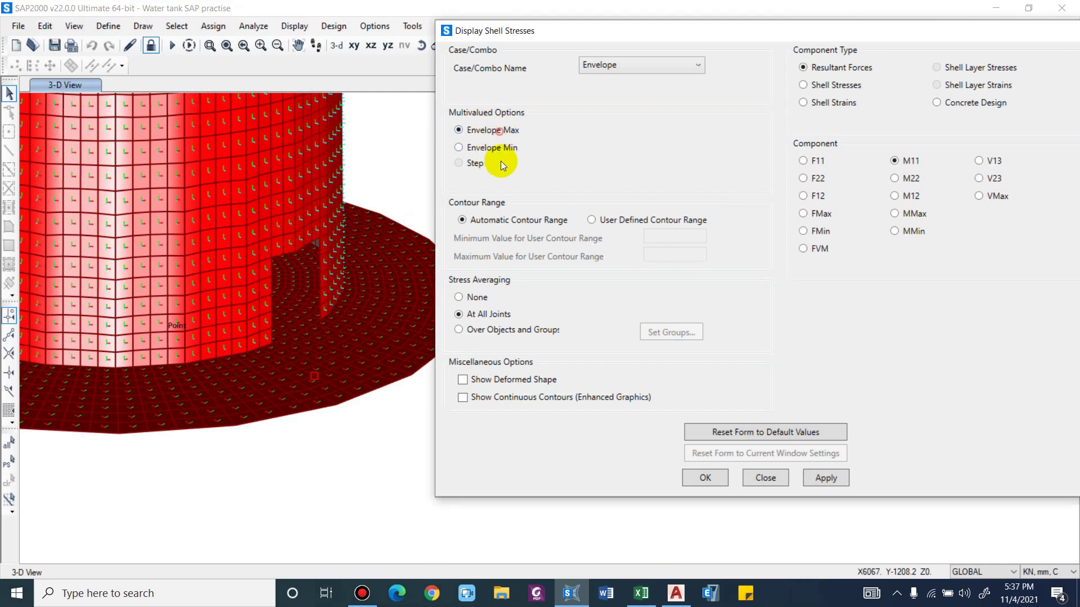
pyautogui.click(507, 131)
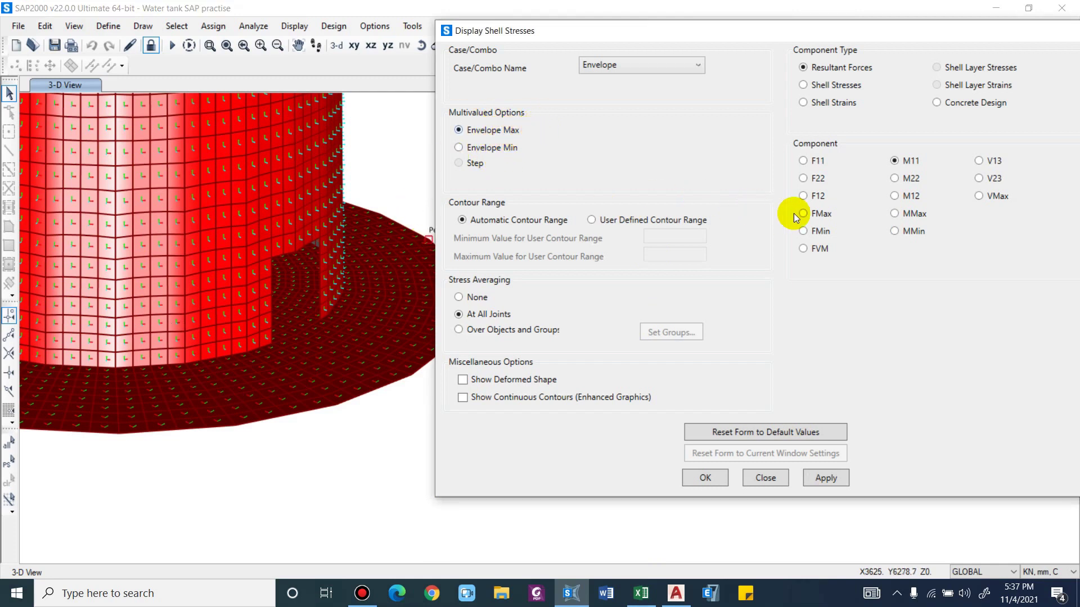
pyautogui.click(826, 478)
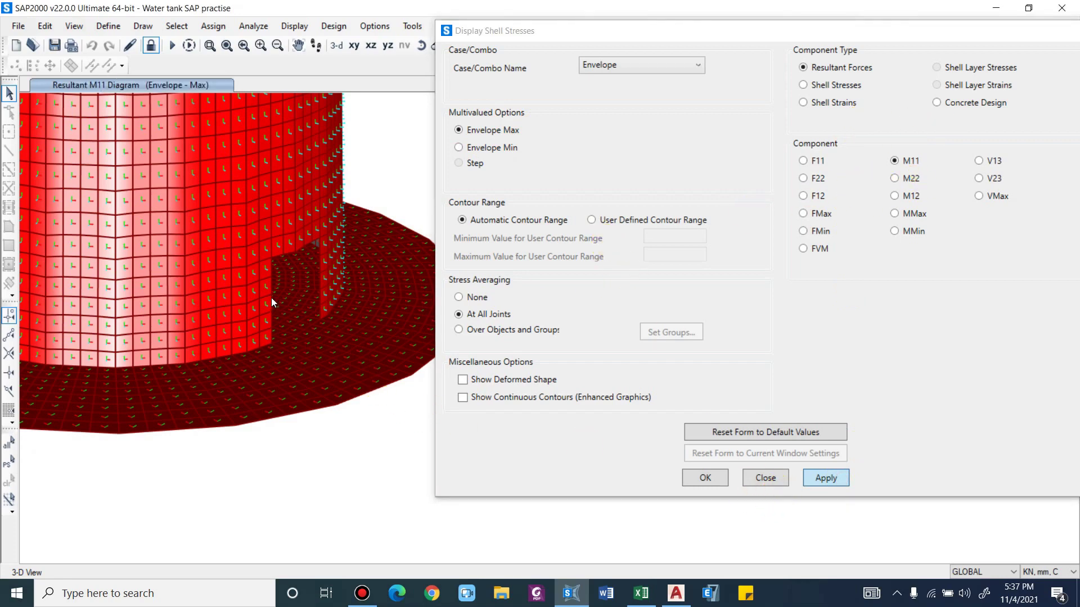
# Inspect the maximum M11 contours on the base slab around the outside of the tank wall, with the contour legend uncovered
pyautogui.scroll(-3, 272, 298)
pyautogui.keyDown('shift'); pyautogui.moveTo(268, 385); pyautogui.dragTo(246, 225, button='middle'); pyautogui.keyUp('shift')
pyautogui.moveTo(206, 176); pyautogui.dragTo(241, 336, button='middle')
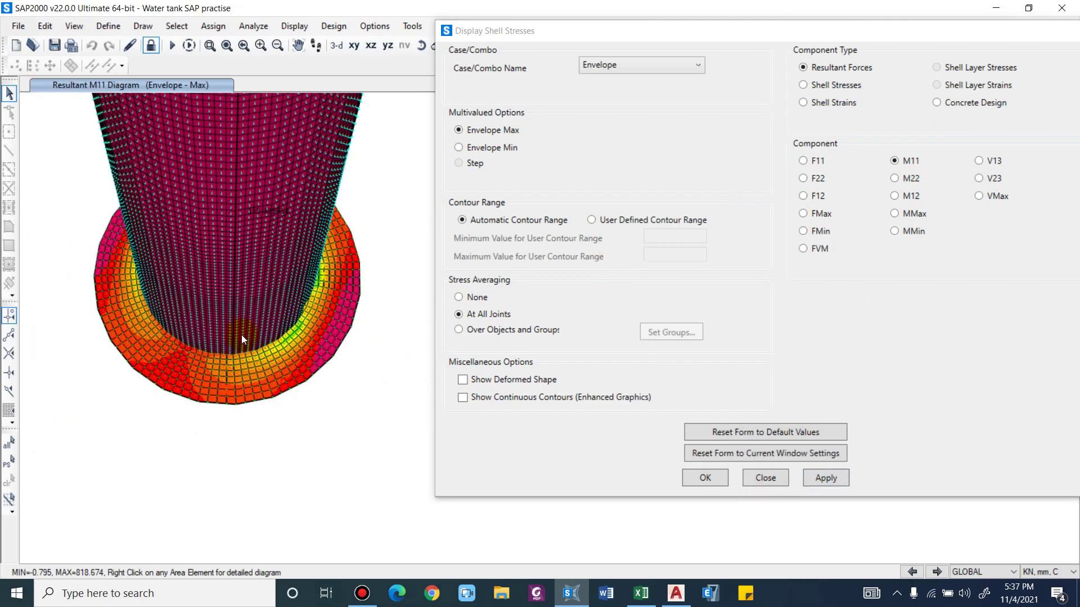
pyautogui.scroll(5, 335, 385)
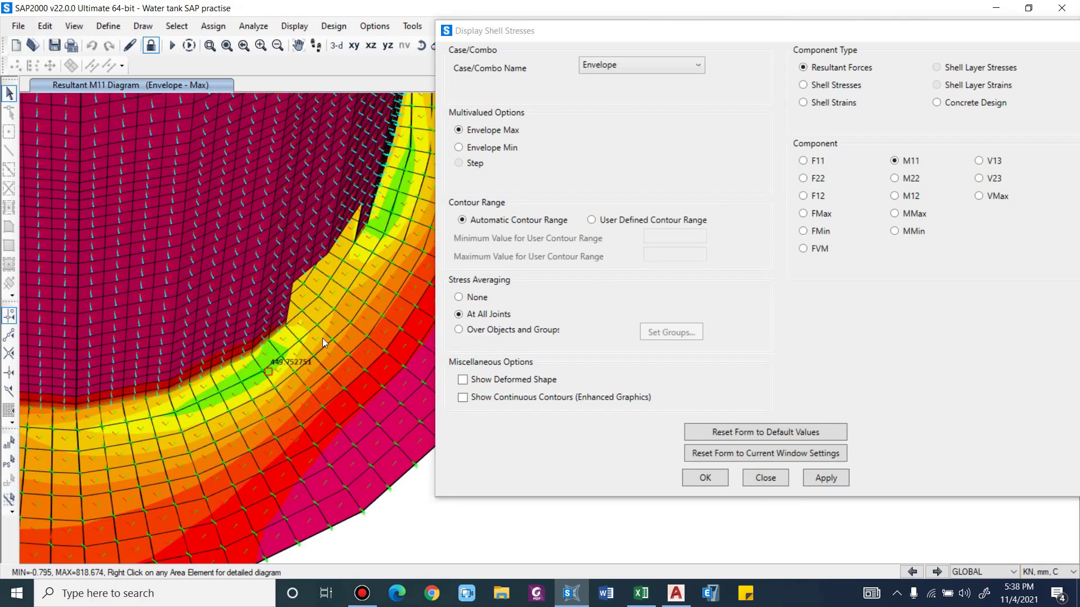
pyautogui.scroll(3, 247, 340)
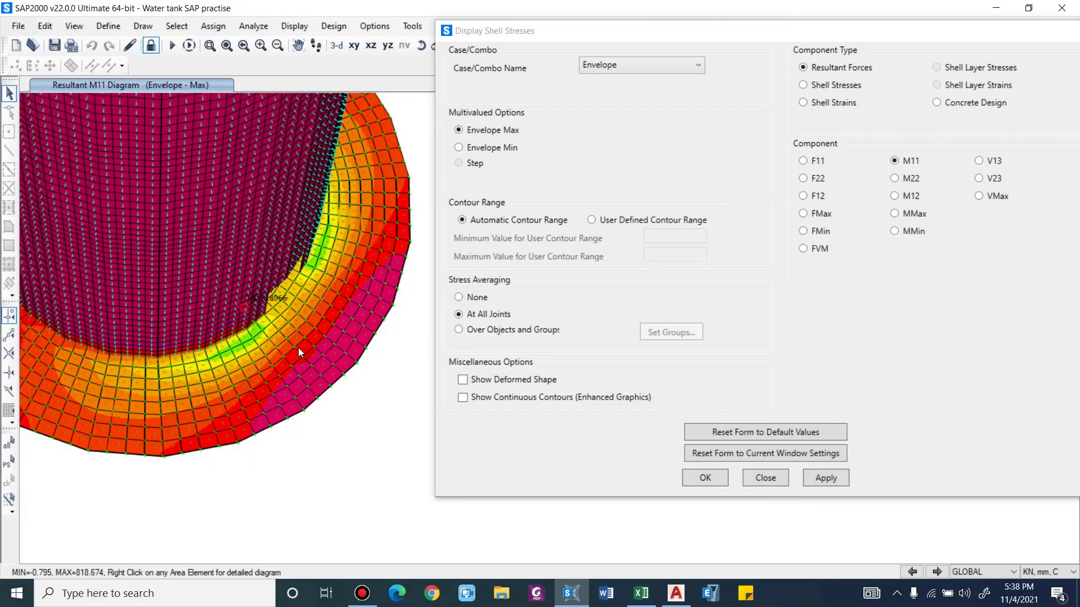
pyautogui.scroll(-2, 243, 365)
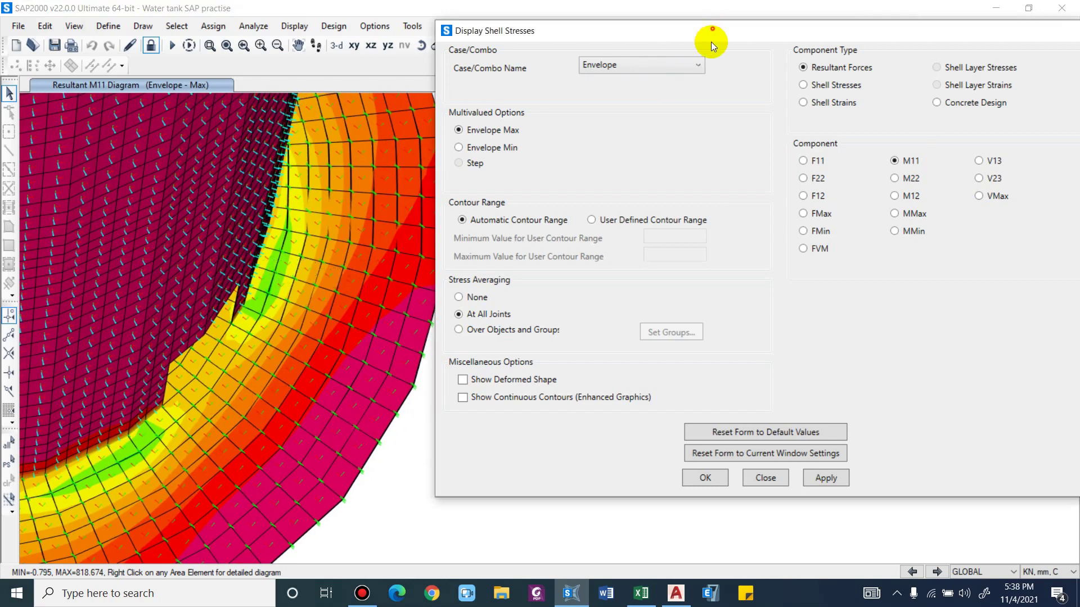
pyautogui.moveTo(711, 34); pyautogui.dragTo(643, 473)
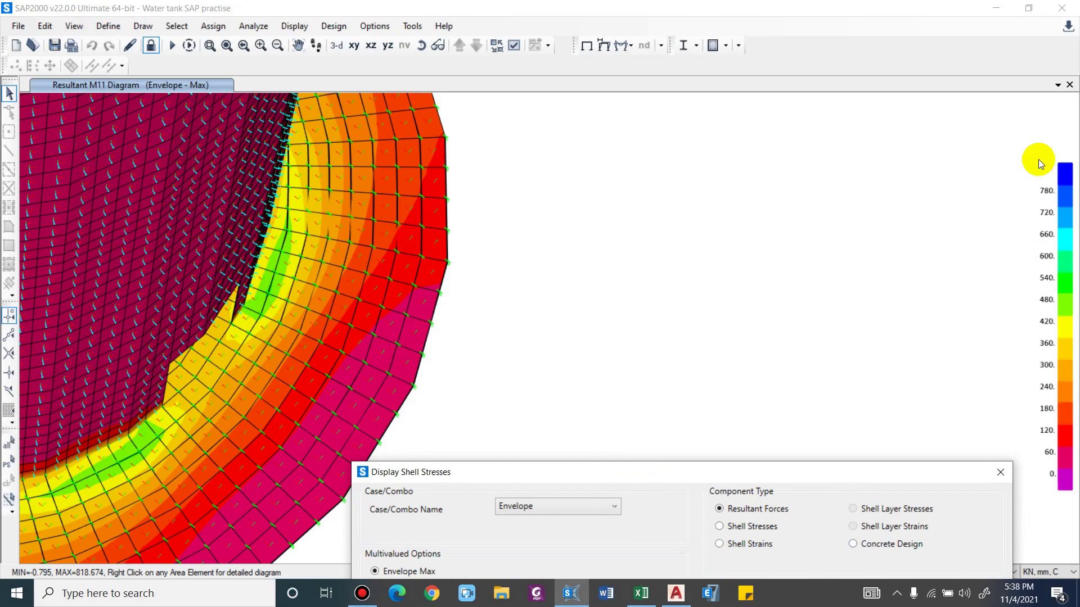
# Locate the peak zone of the maximum M11 contours on the base slab inside the tank
pyautogui.scroll(-6, 1004, 206)
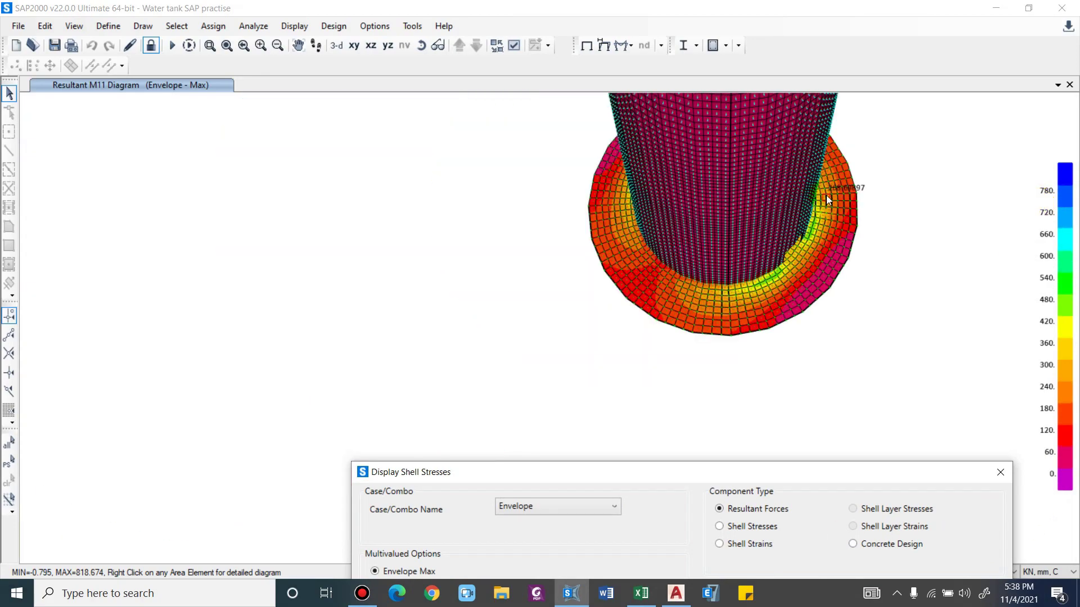
pyautogui.keyDown('shift'); pyautogui.moveTo(826, 194); pyautogui.dragTo(598, 242, button='middle'); pyautogui.keyUp('shift')
pyautogui.scroll(6, 441, 274)
pyautogui.scroll(3, 598, 241)
pyautogui.scroll(2, 601, 241)
pyautogui.scroll(-2, 618, 232)
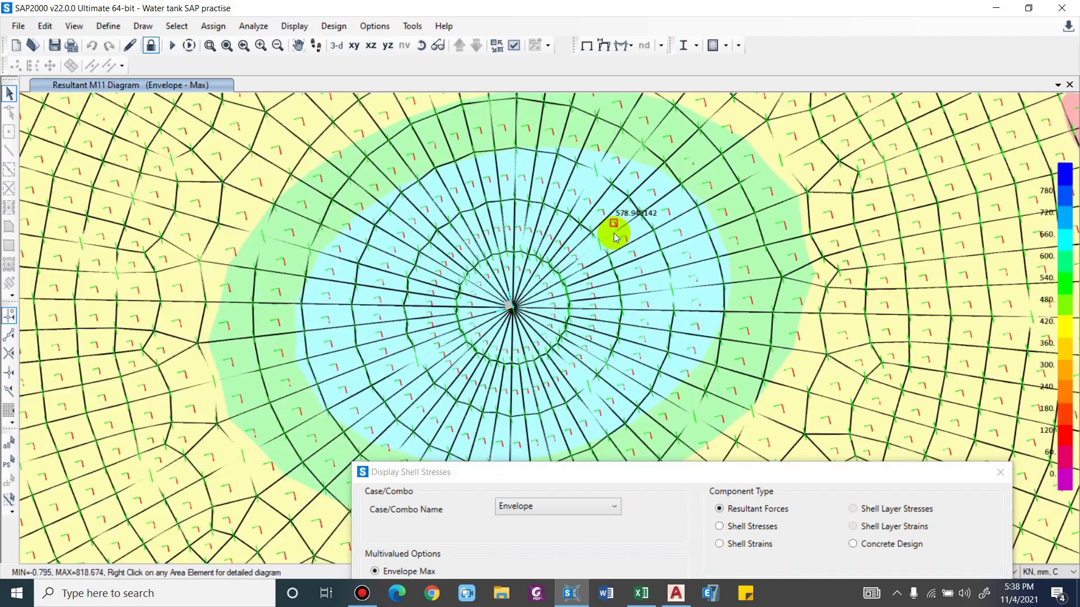
pyautogui.keyDown('shift'); pyautogui.moveTo(591, 242); pyautogui.dragTo(468, 255, button='middle'); pyautogui.keyUp('shift')
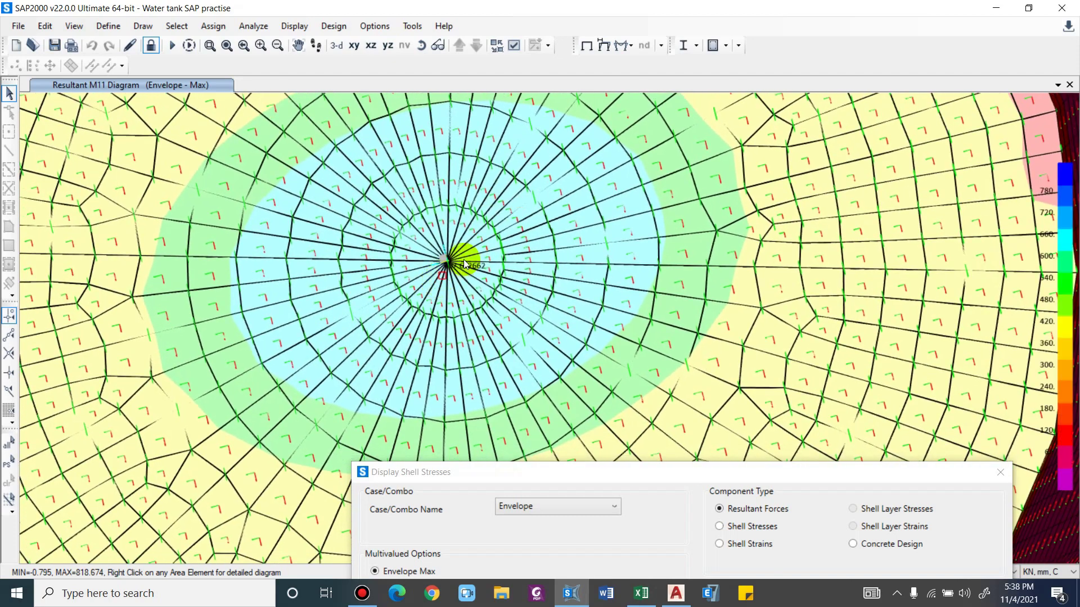
# Read the maximum M11 values at the base slab's centre and at the surrounding mesh elements
pyautogui.scroll(2, 467, 256)
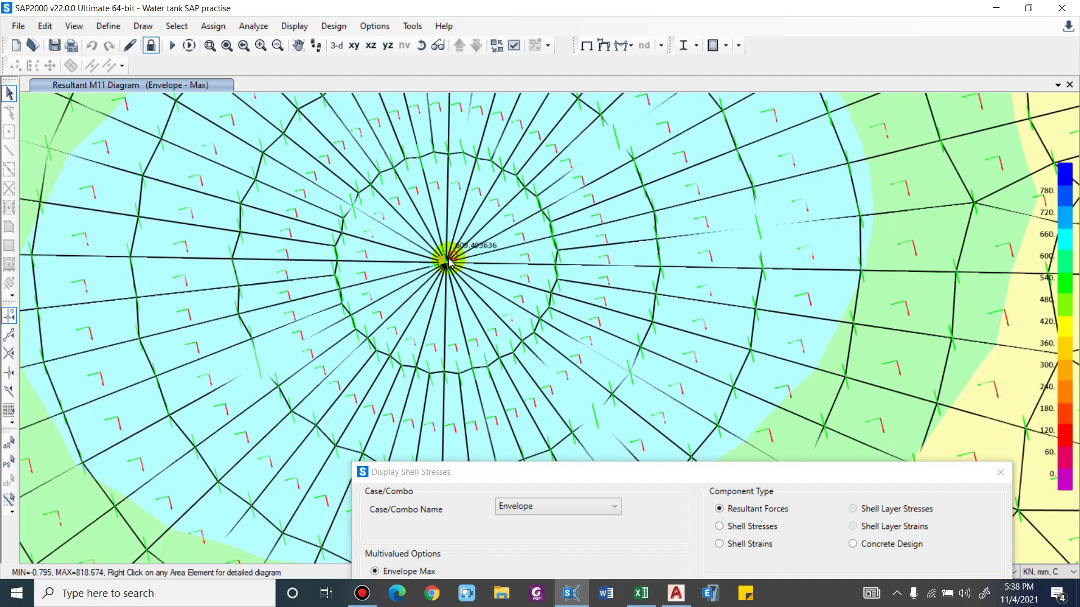
pyautogui.scroll(2, 453, 269)
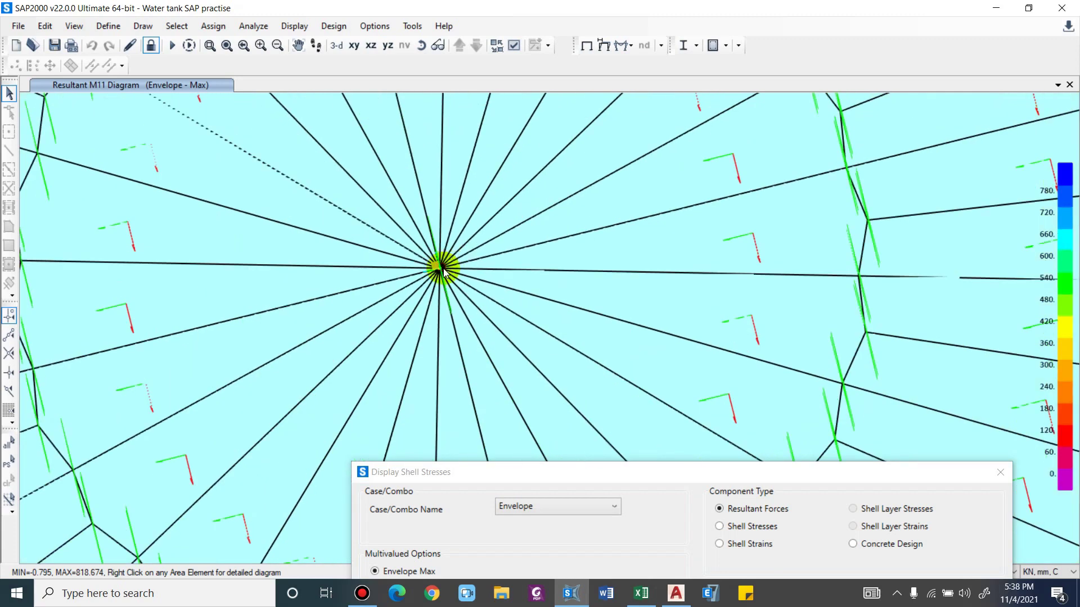
pyautogui.scroll(2, 447, 270)
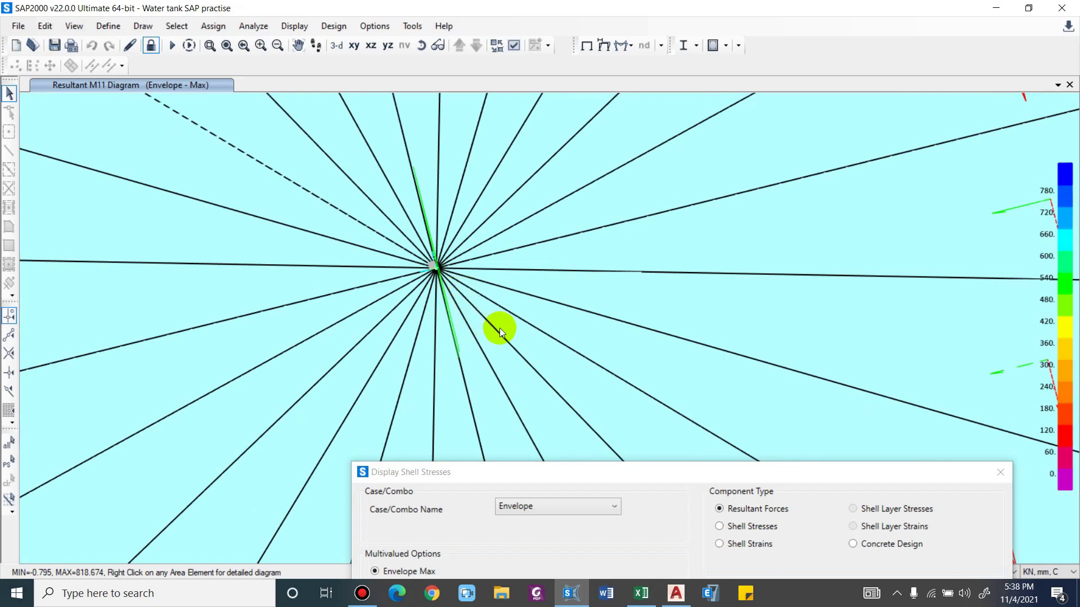
pyautogui.scroll(-1, 500, 329)
pyautogui.scroll(-3, 407, 302)
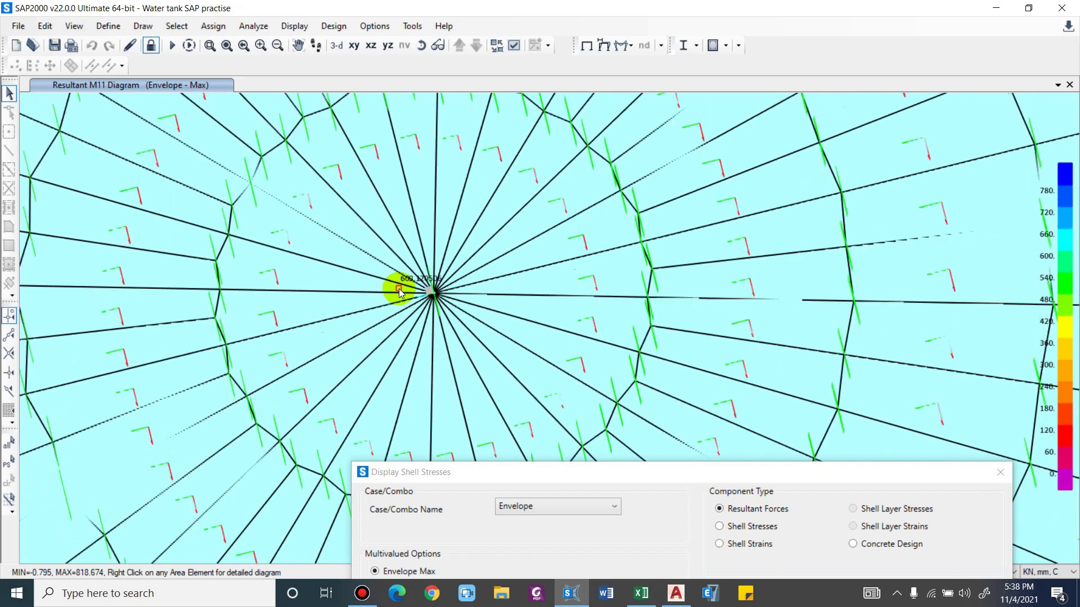
pyautogui.scroll(-1, 429, 247)
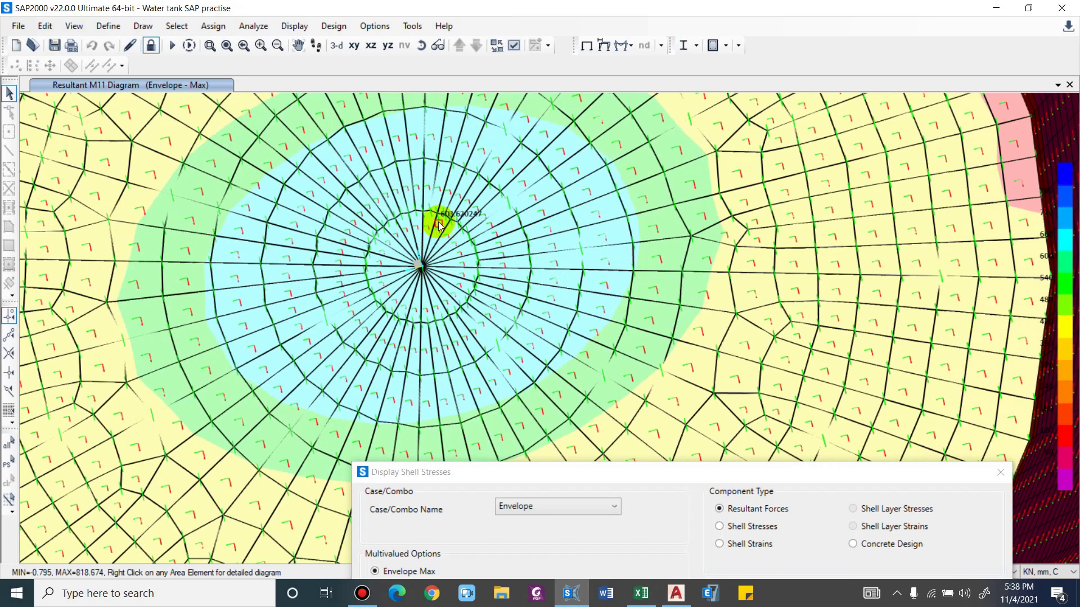
pyautogui.scroll(2, 439, 257)
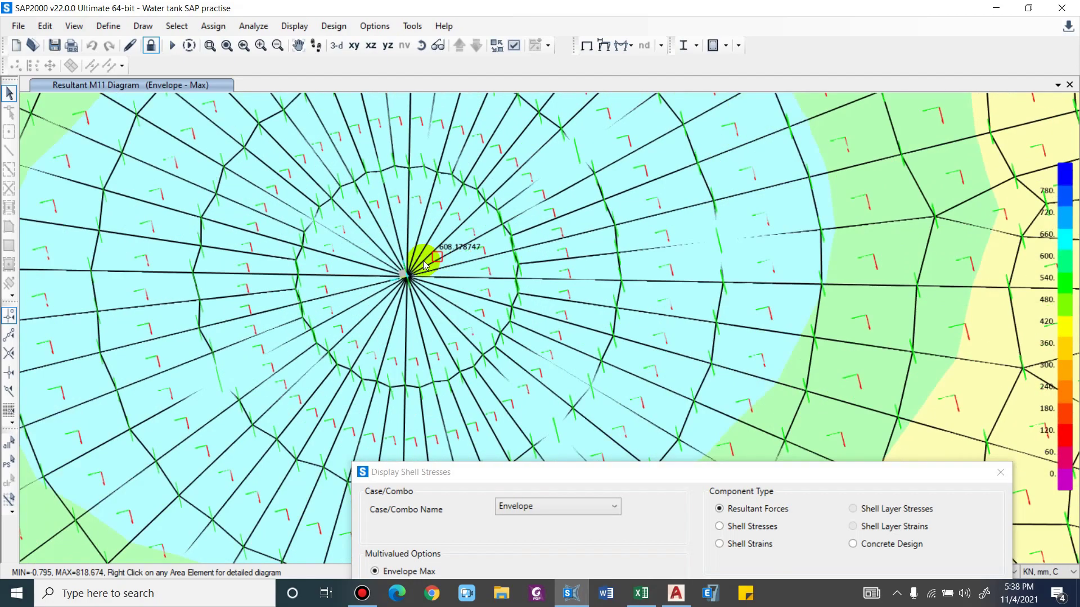
pyautogui.scroll(-5, 399, 194)
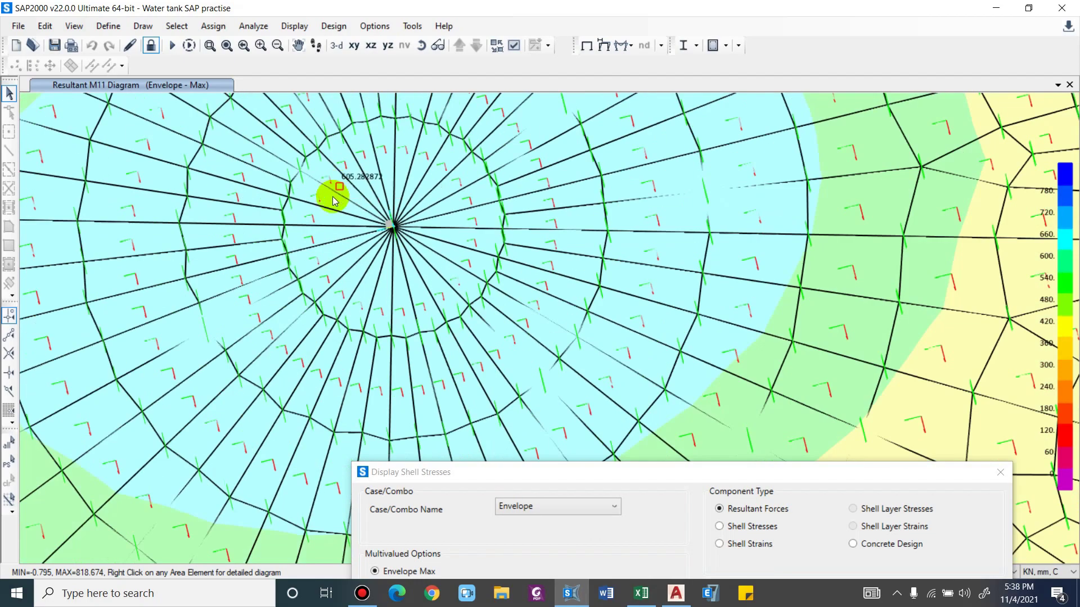
# Switch the M11 contours of the Envelope combination to Envelope Min
pyautogui.moveTo(492, 468); pyautogui.dragTo(614, 103)
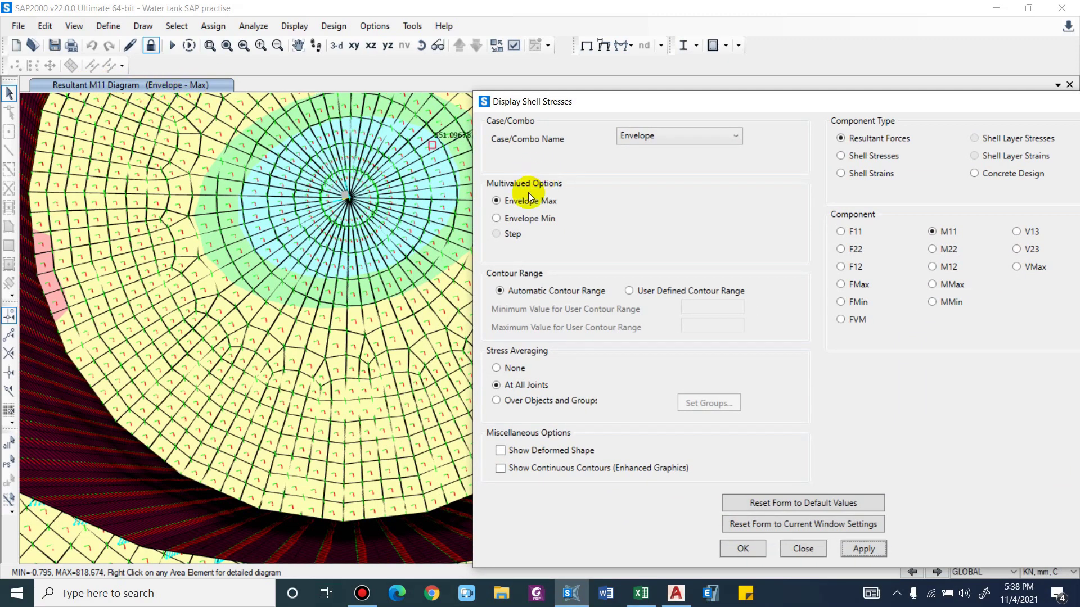
pyautogui.click(538, 219)
pyautogui.moveTo(740, 99); pyautogui.dragTo(738, 42)
pyautogui.click(857, 493)
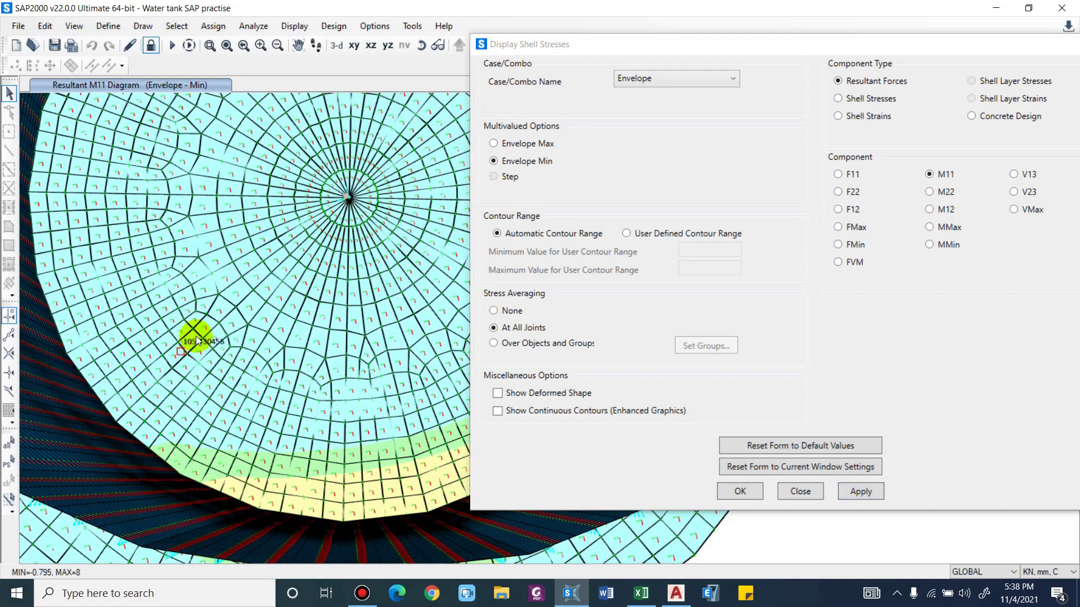
# Inspect the minimum M11 contours on the base slab along its junction with the tank wall
pyautogui.scroll(5, 314, 501)
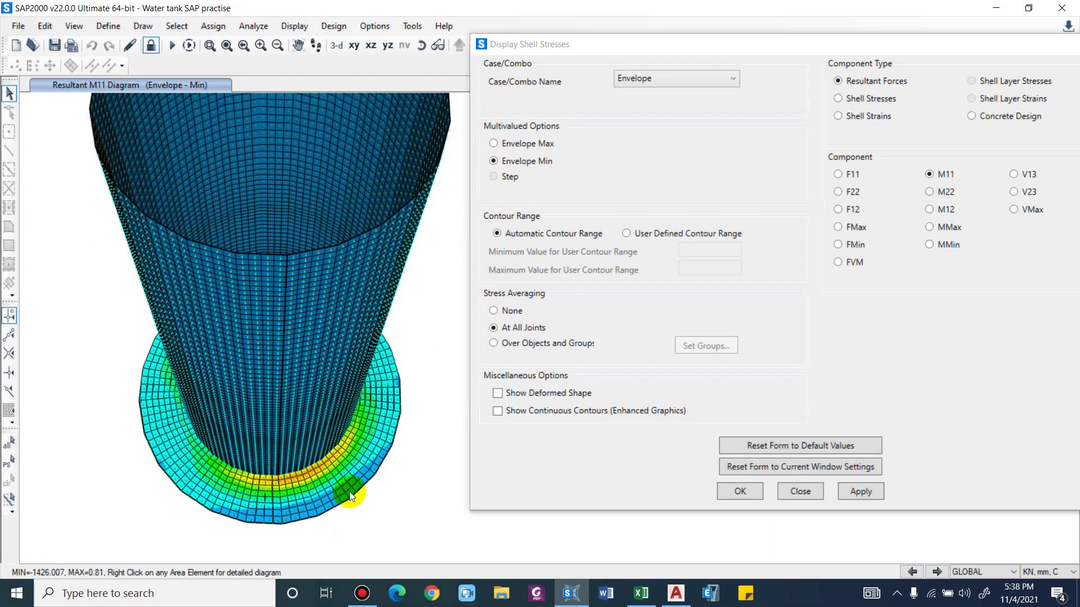
pyautogui.scroll(1, 300, 380)
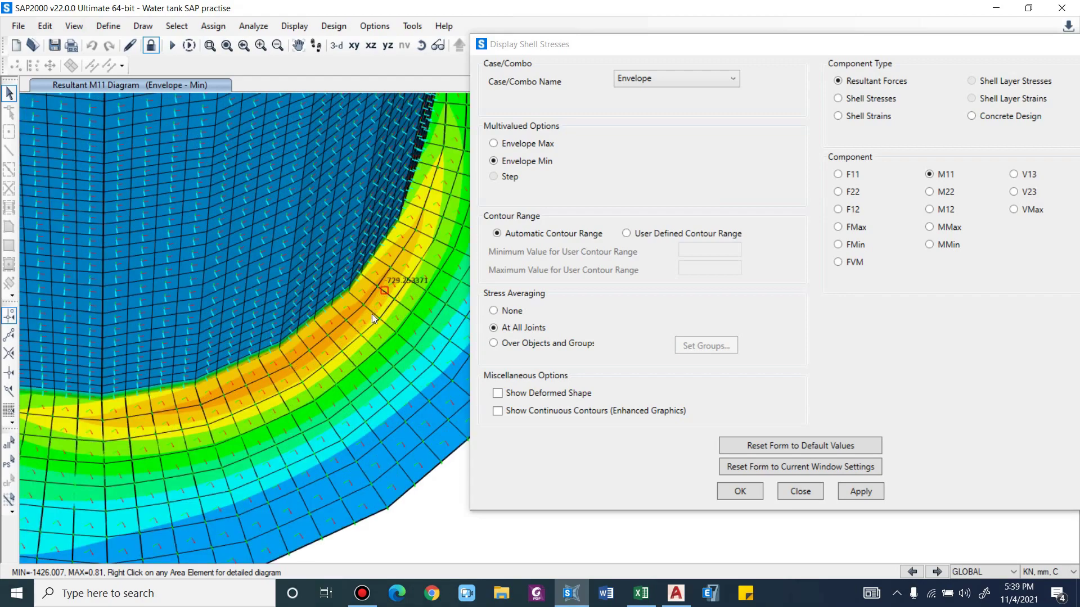
pyautogui.scroll(-5, 185, 312)
pyautogui.scroll(5, 191, 314)
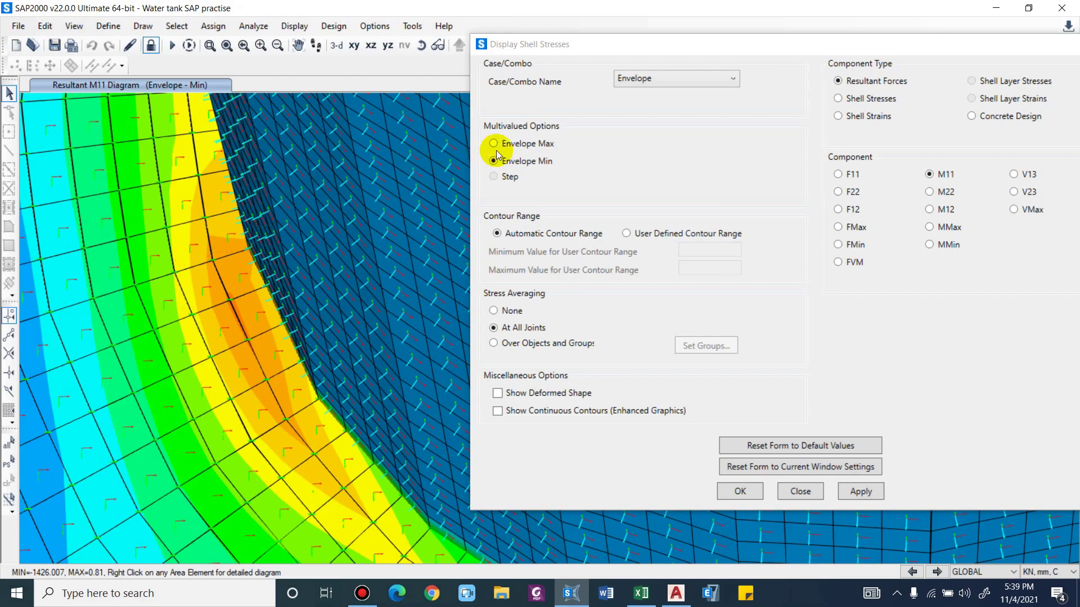
pyautogui.scroll(-5, 229, 300)
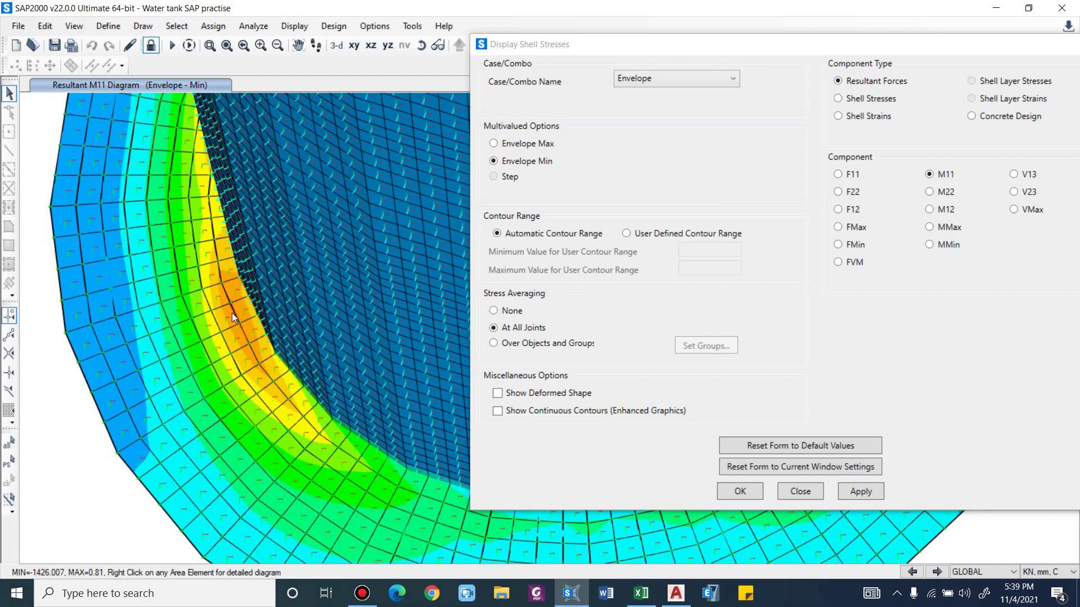
# Display the M11 shell force contours for the Empty 1.2(DL + LL + EQx) combination
pyautogui.click(691, 79)
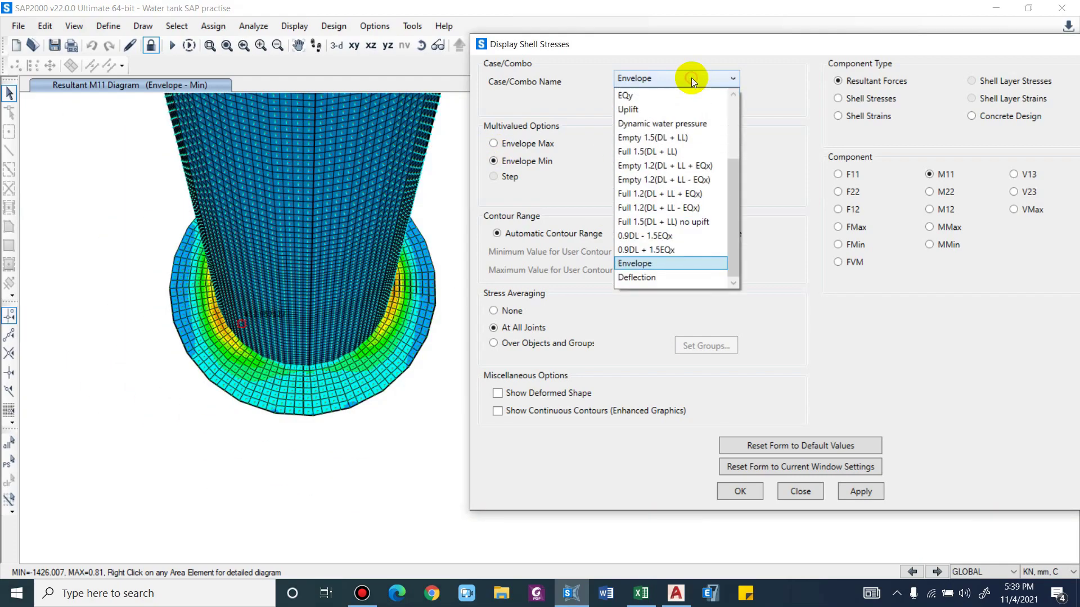
pyautogui.click(664, 166)
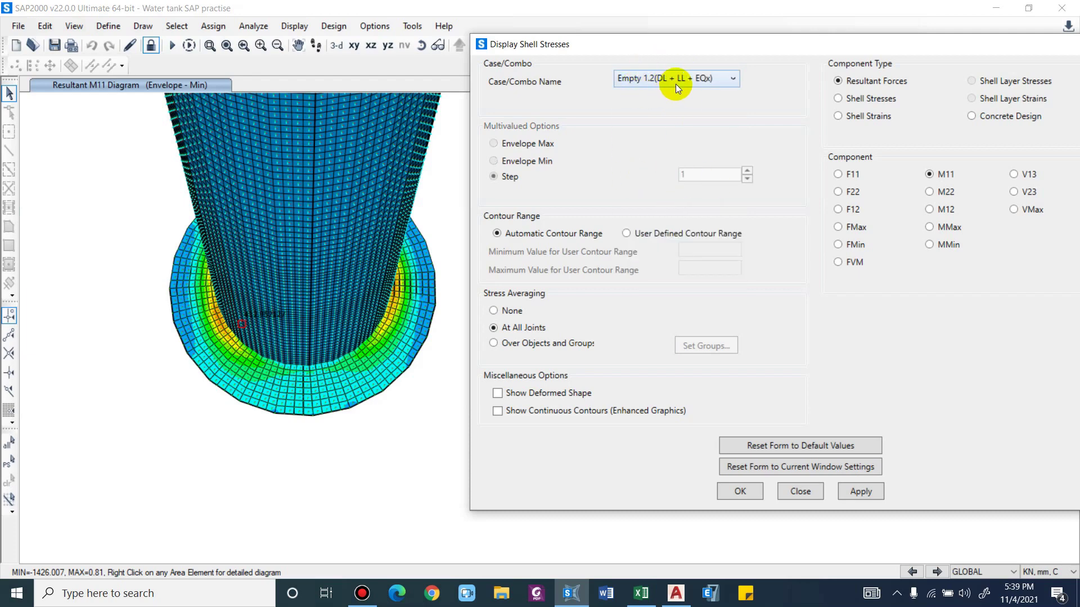
pyautogui.click(842, 493)
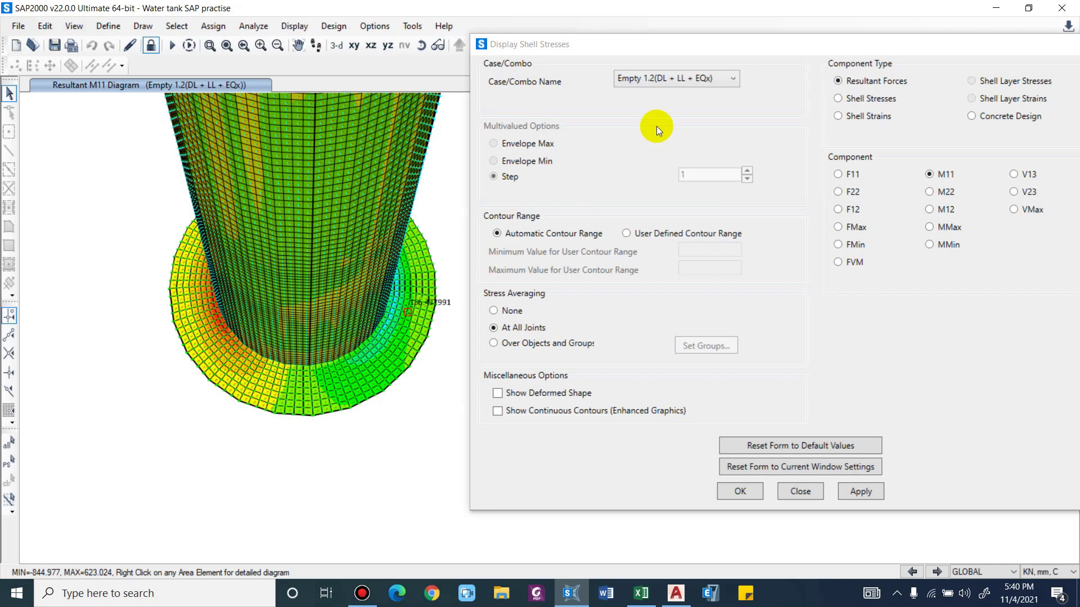
# Display the M11 contours for the Empty 1.2(DL + LL - EQx) combination and inspect the slab beside the tank wall
pyautogui.click(696, 80)
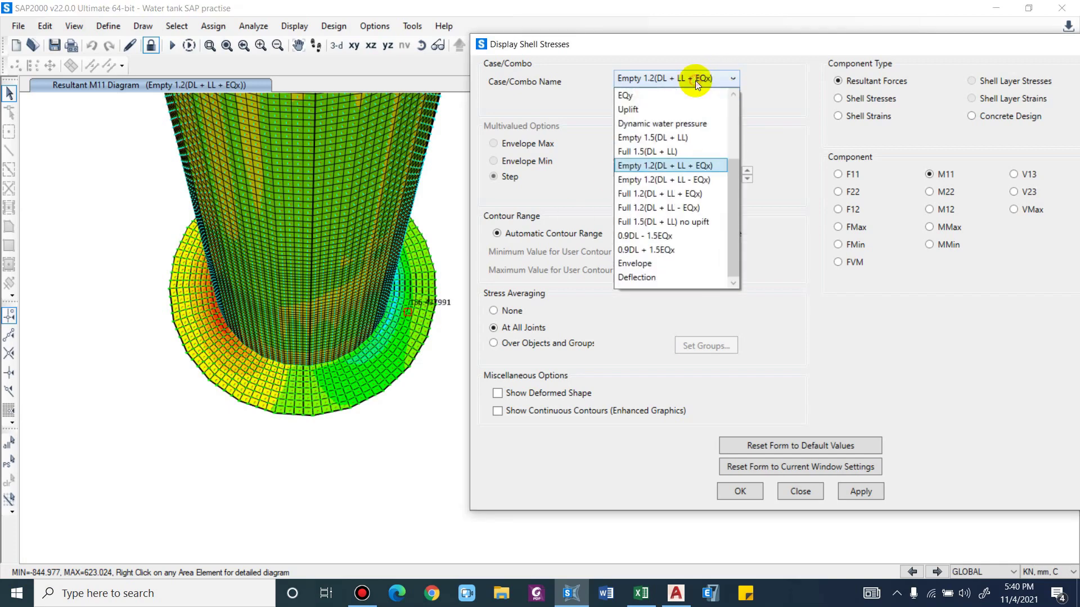
pyautogui.click(710, 183)
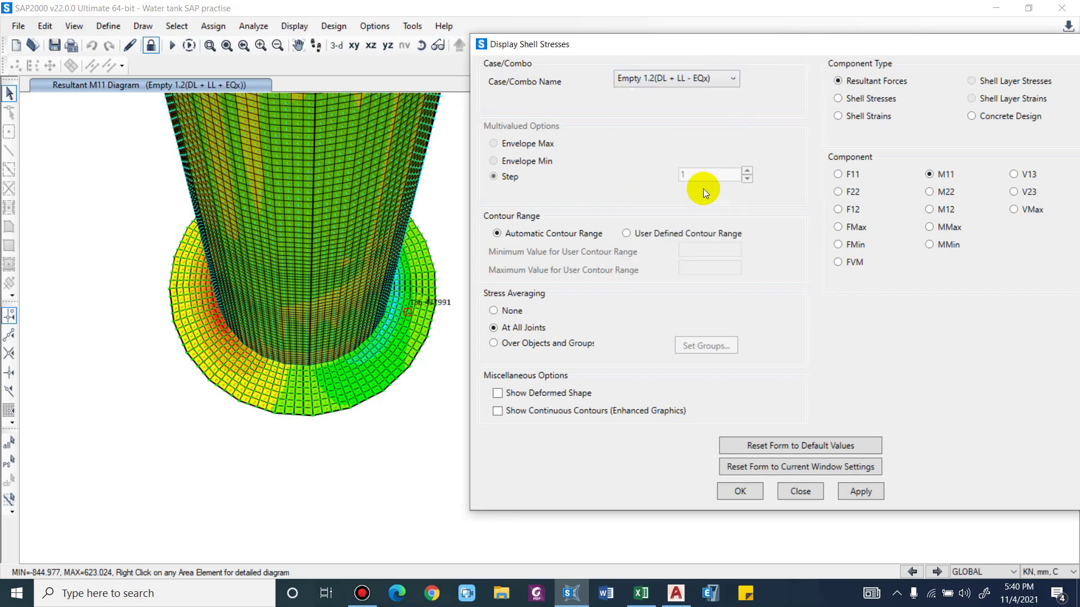
pyautogui.click(878, 494)
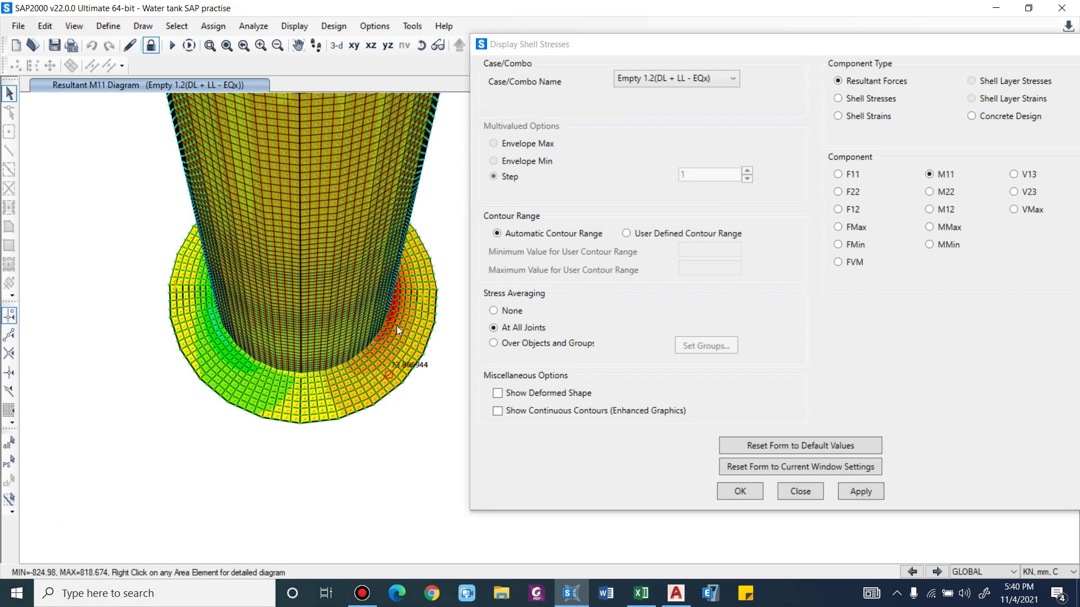
pyautogui.scroll(4, 397, 326)
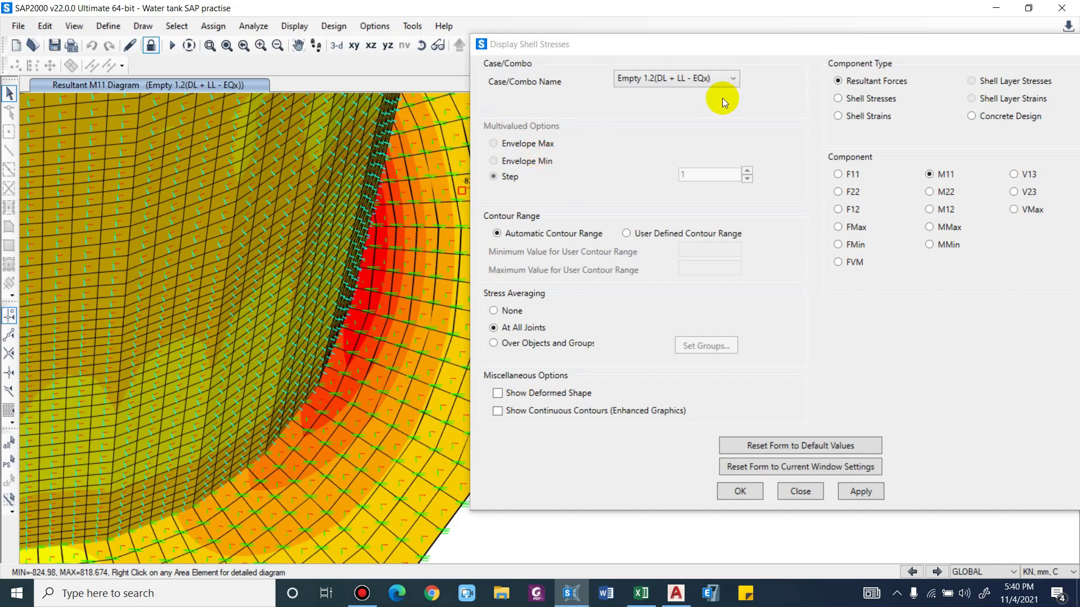
# Return the M11 contours to the Envelope combination, showing Envelope Max and then Envelope Min
pyautogui.click(701, 76)
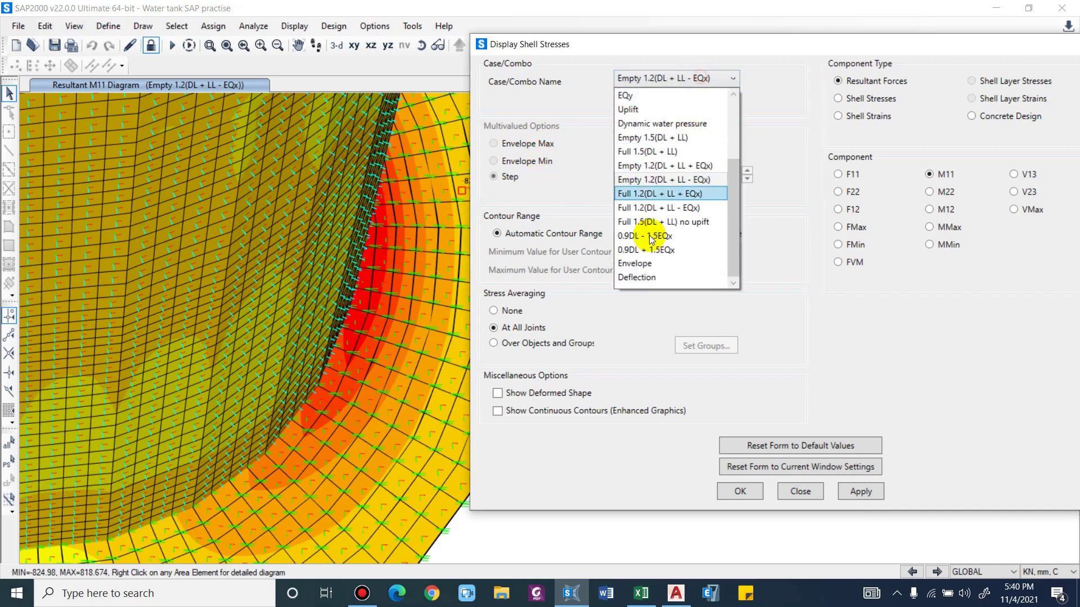
pyautogui.click(655, 265)
pyautogui.click(860, 491)
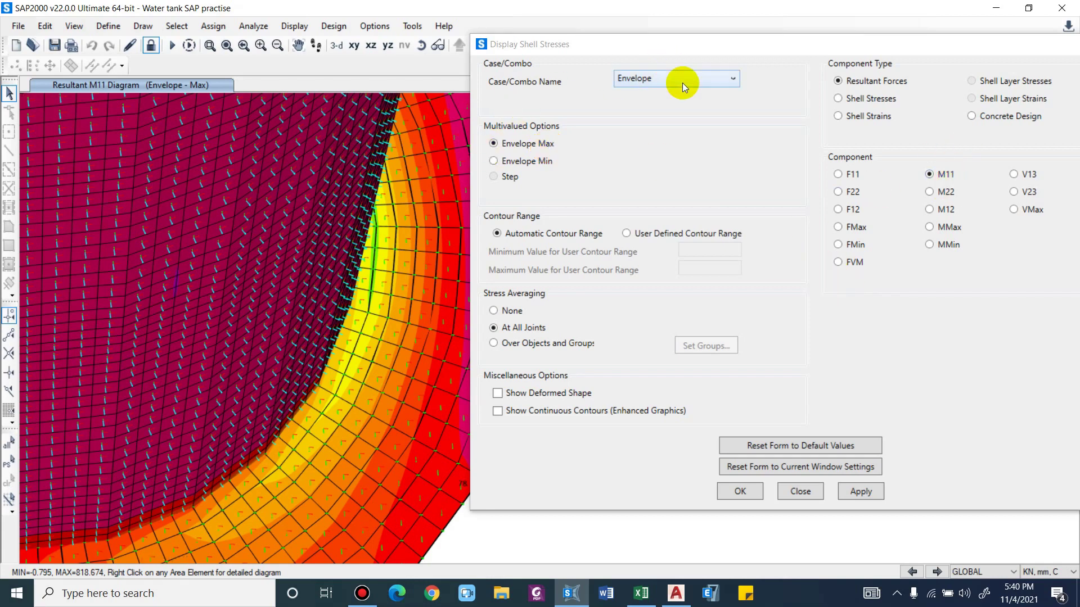
pyautogui.click(547, 160)
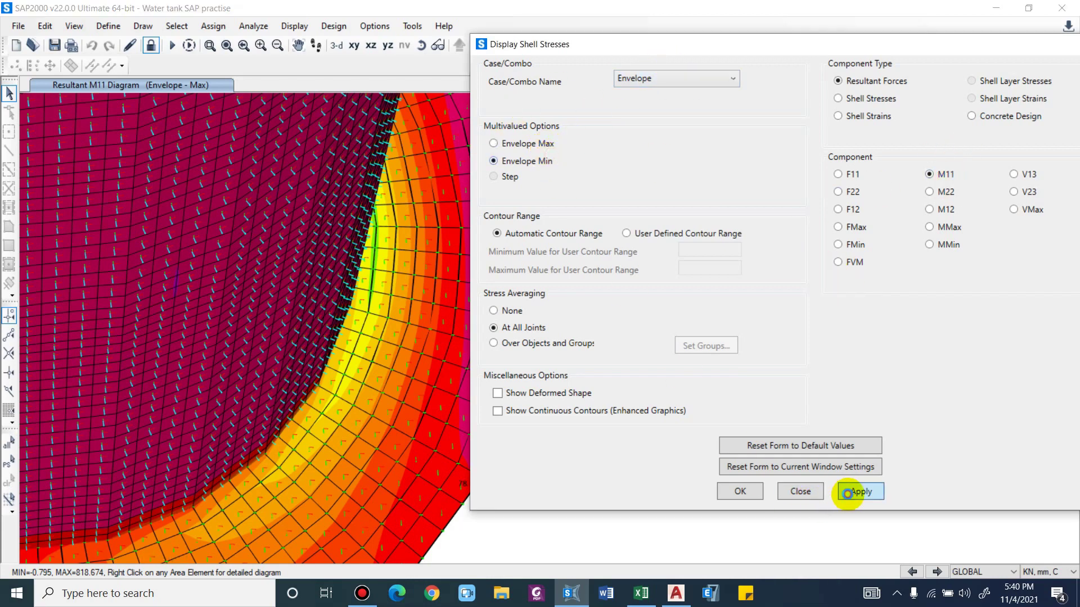
pyautogui.click(848, 494)
# Examine the minimum M11 contours on the base slab around its junction with the tank wall and read the values there
pyautogui.click(549, 145)
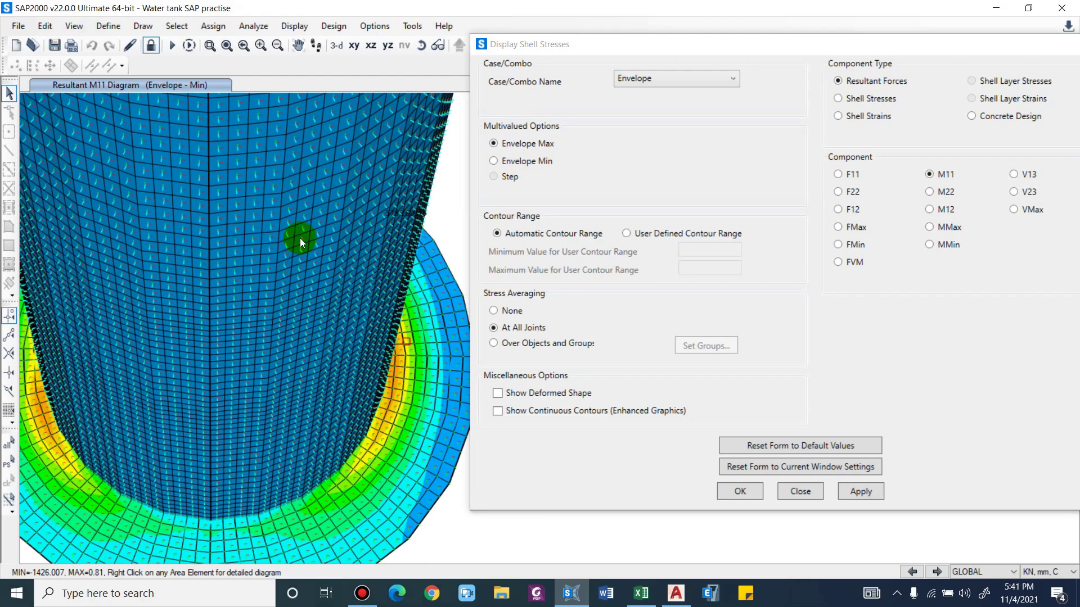
pyautogui.keyDown('shift'); pyautogui.moveTo(299, 238); pyautogui.dragTo(220, 221, button='middle'); pyautogui.keyUp('shift')
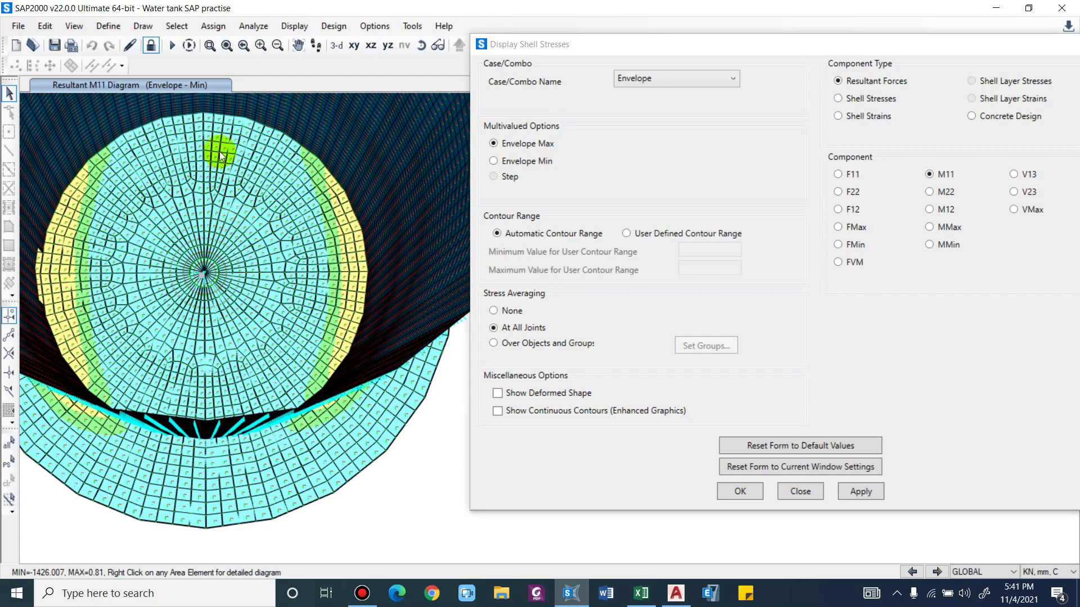
pyautogui.keyDown('shift'); pyautogui.moveTo(219, 151); pyautogui.dragTo(299, 149, button='middle'); pyautogui.keyUp('shift')
pyautogui.scroll(6, 313, 234)
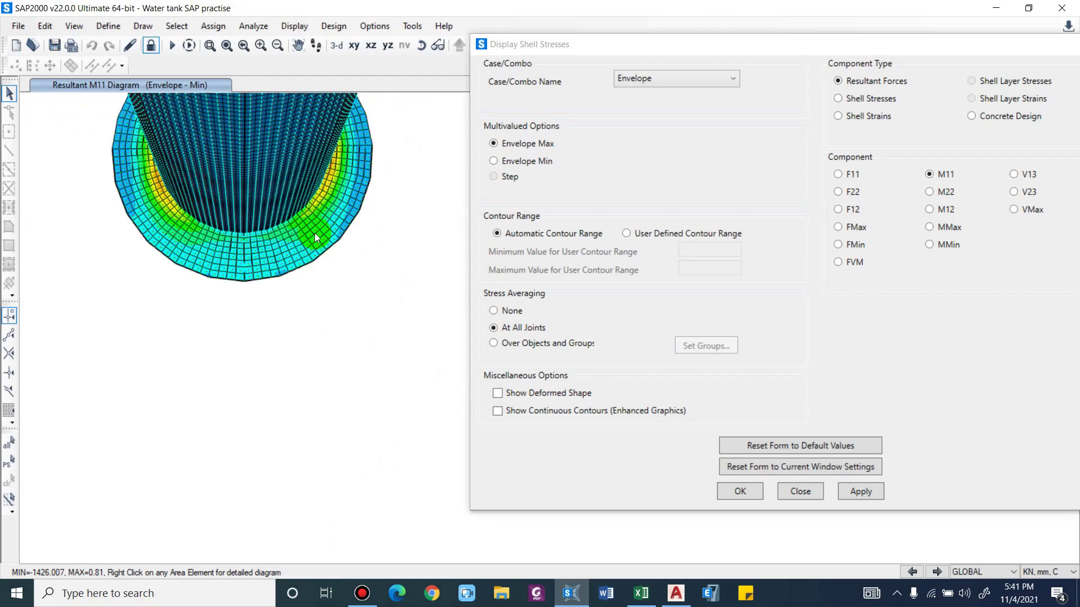
pyautogui.scroll(4, 285, 281)
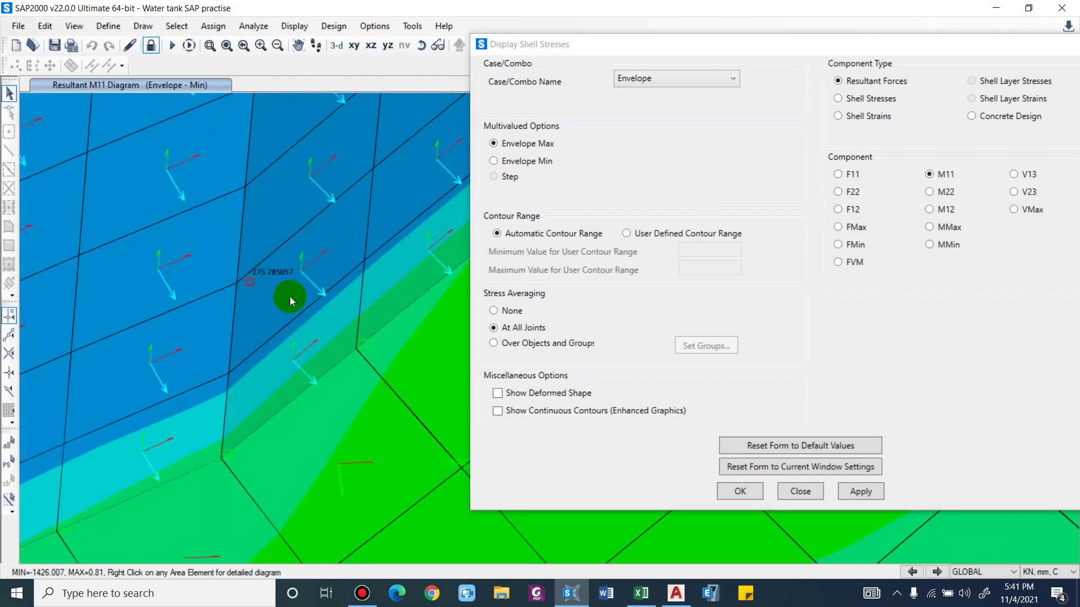
pyautogui.scroll(-2, 290, 301)
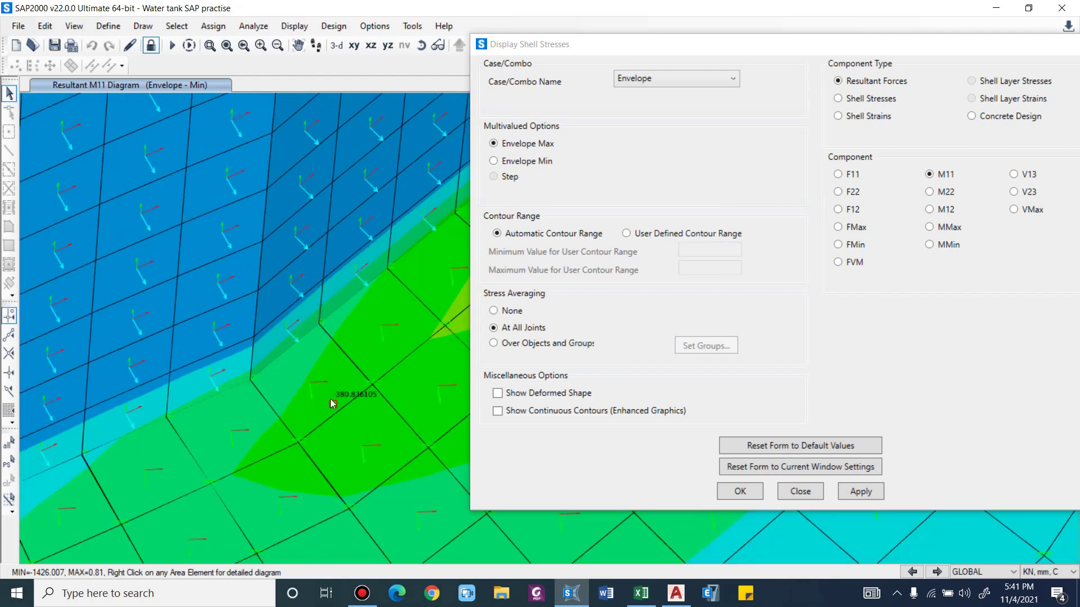
pyautogui.scroll(-6, 336, 372)
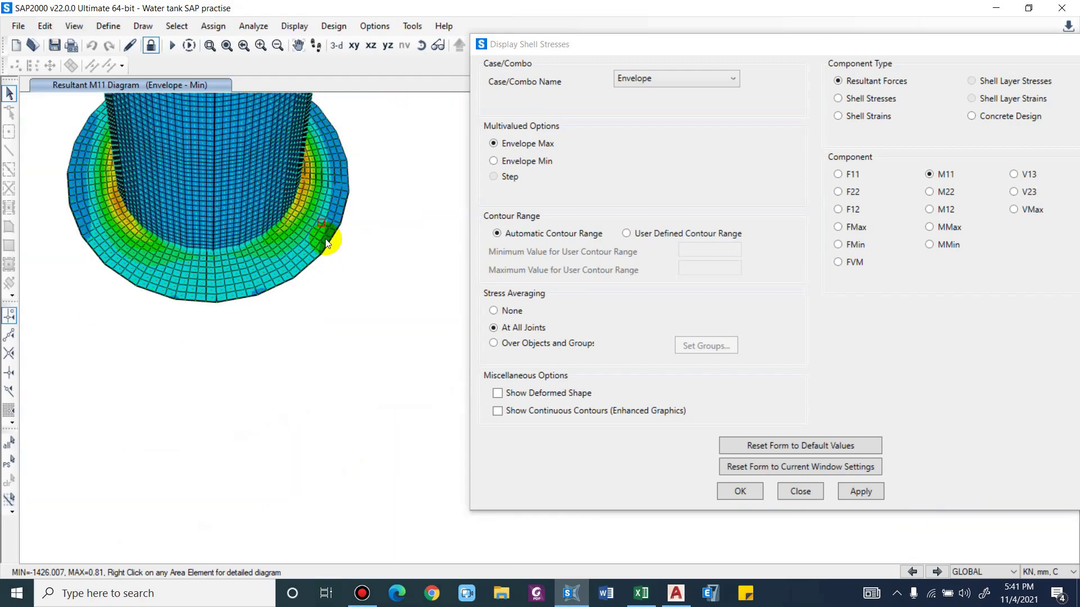
pyautogui.keyDown('shift'); pyautogui.moveTo(328, 235); pyautogui.dragTo(182, 105, button='middle'); pyautogui.keyUp('shift')
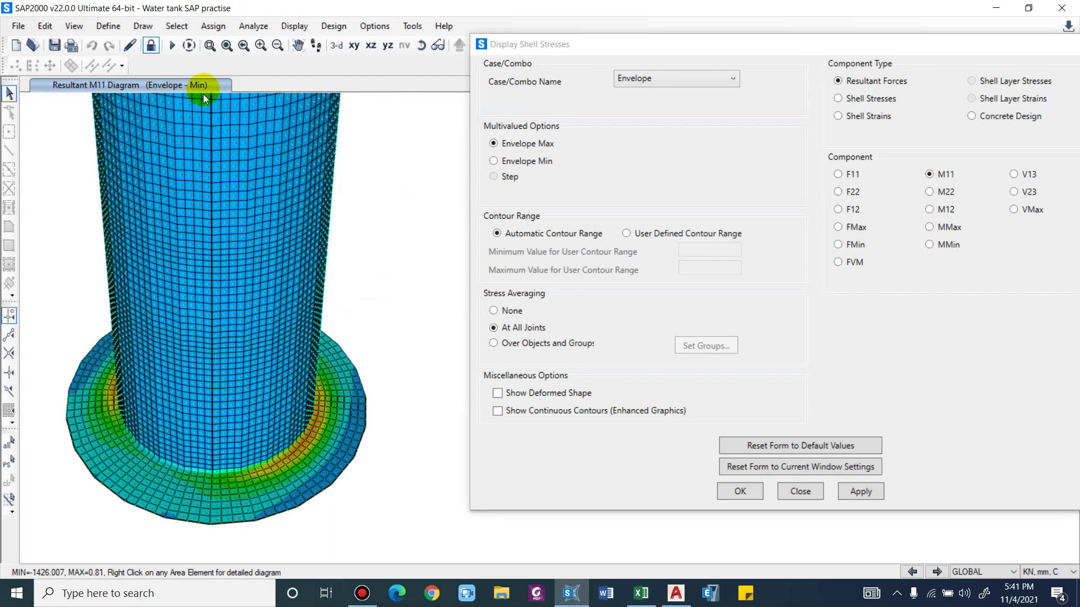
pyautogui.scroll(5, 316, 445)
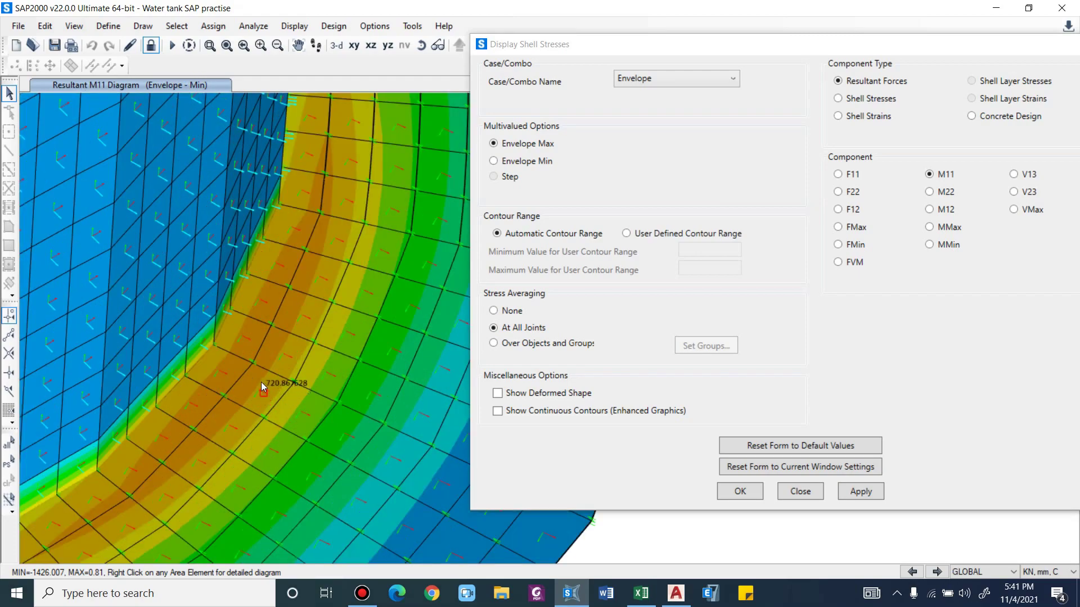
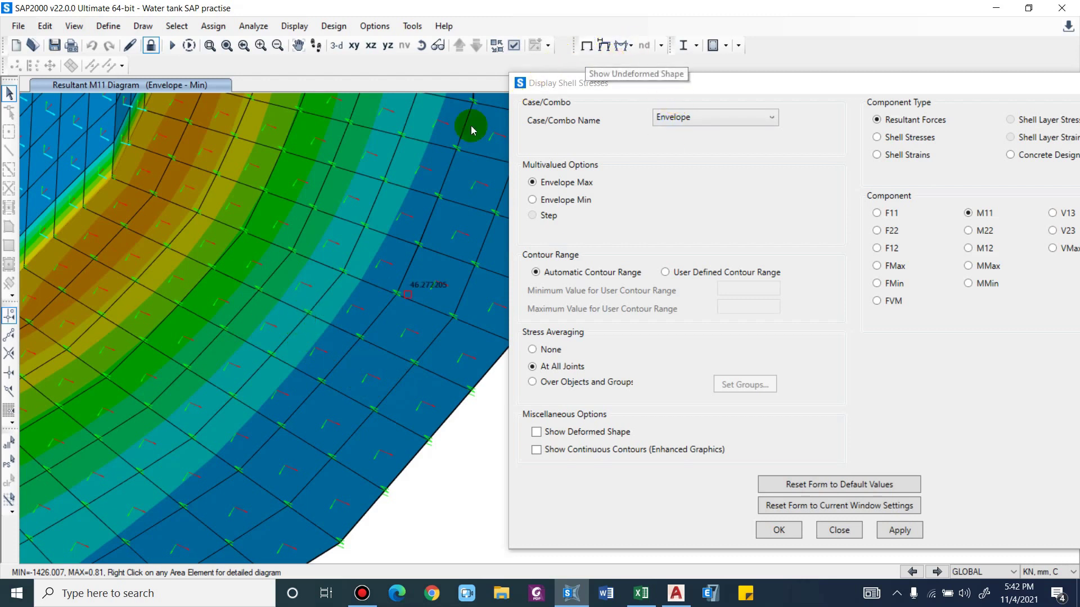
# Show the undeformed tank model with the Extrude view type and uncover the model behind the display options
pyautogui.click(587, 50)
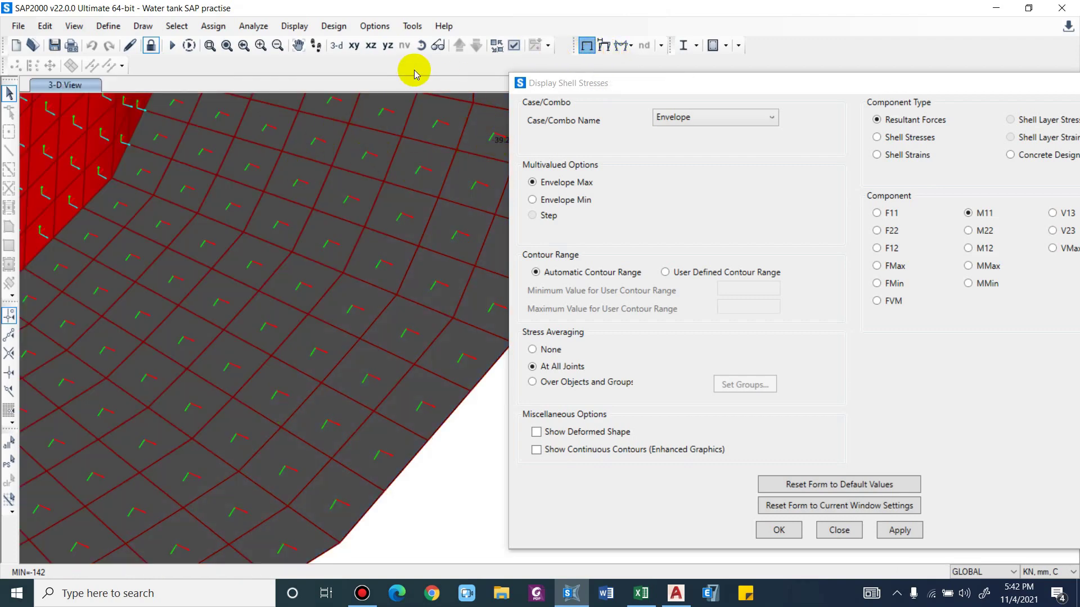
pyautogui.hotkey('ctrl', 'w')
pyautogui.click(475, 109)
pyautogui.click(616, 181)
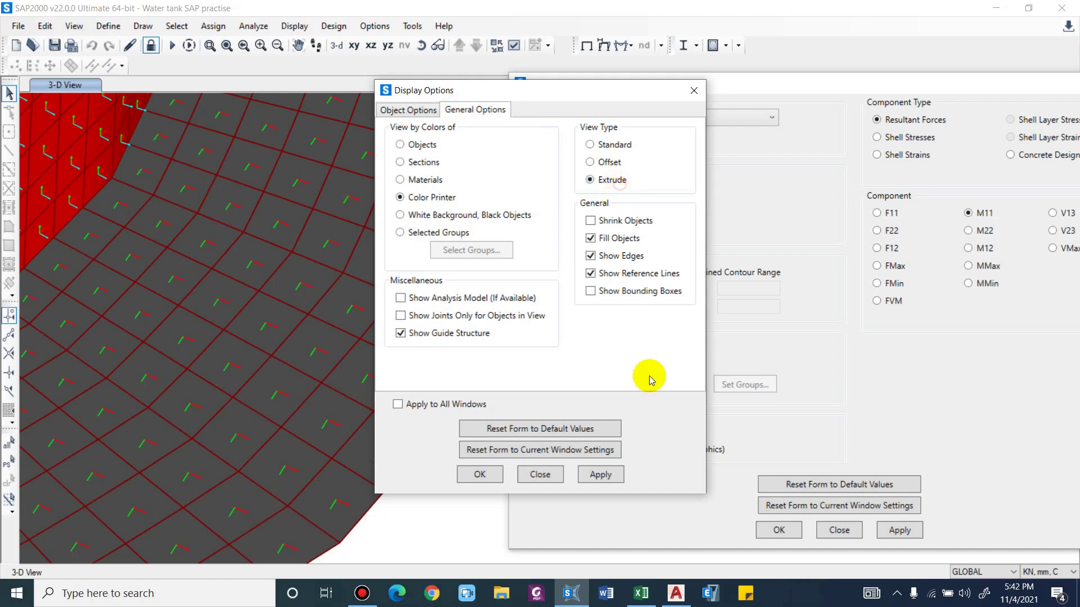
pyautogui.click(601, 474)
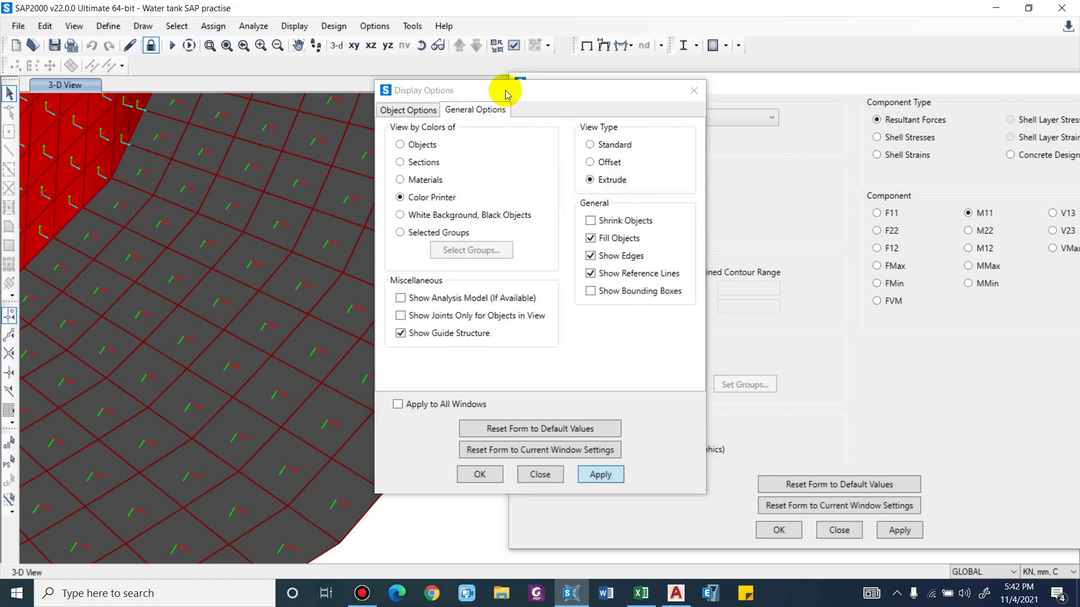
pyautogui.moveTo(504, 93); pyautogui.dragTo(752, 501)
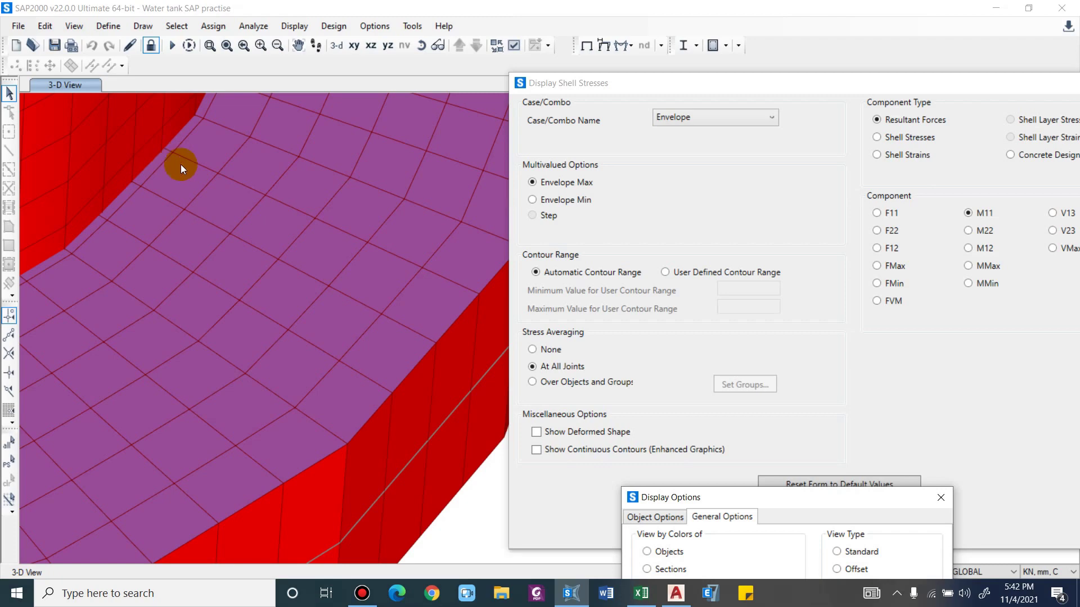
# Examine the extruded base slab's thickness, outer edge and junction with the tank wall
pyautogui.scroll(-5, 198, 244)
pyautogui.scroll(5, 186, 231)
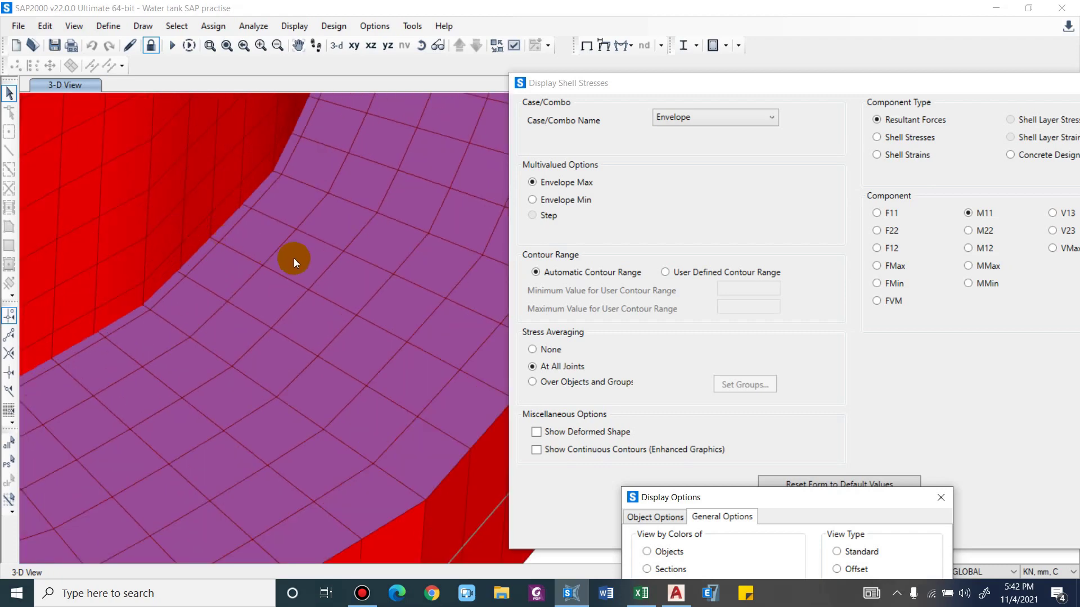
pyautogui.scroll(-5, 397, 343)
pyautogui.scroll(5, 383, 315)
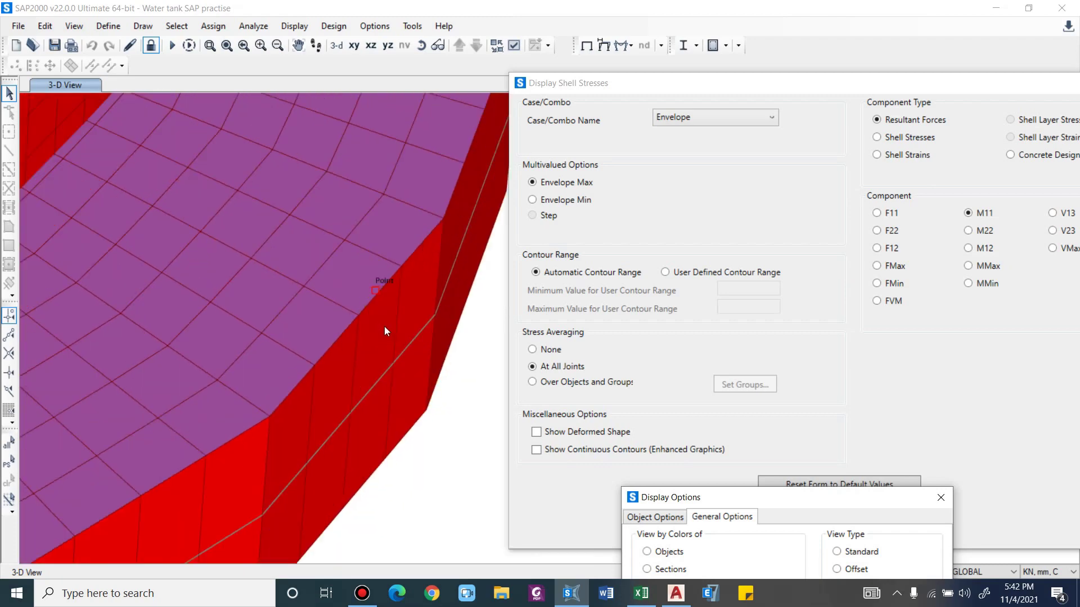
pyautogui.scroll(-5, 401, 382)
pyautogui.scroll(6, 275, 282)
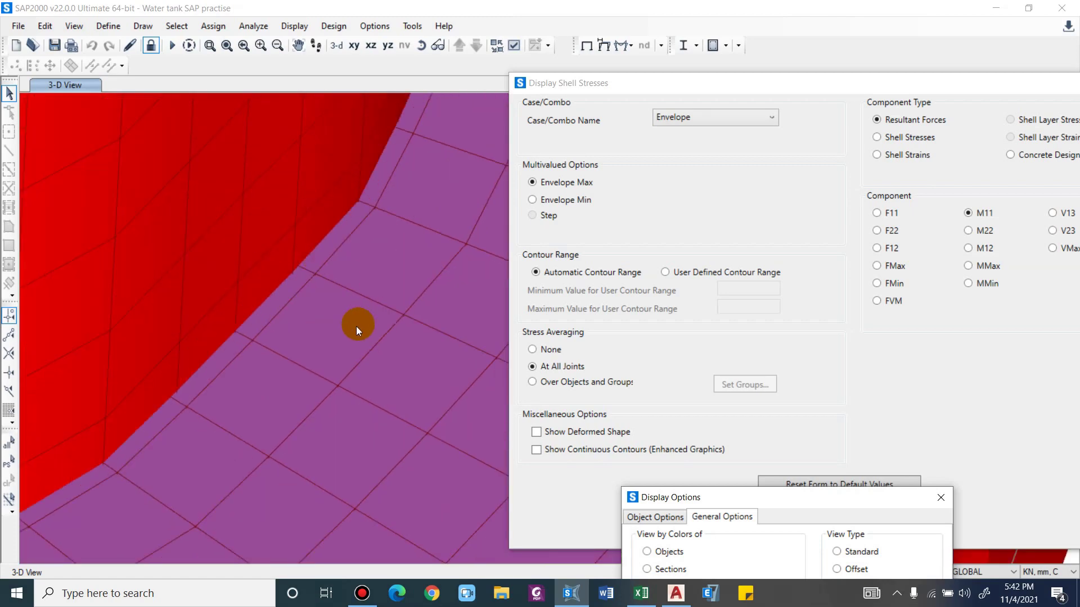
pyautogui.scroll(-5, 276, 291)
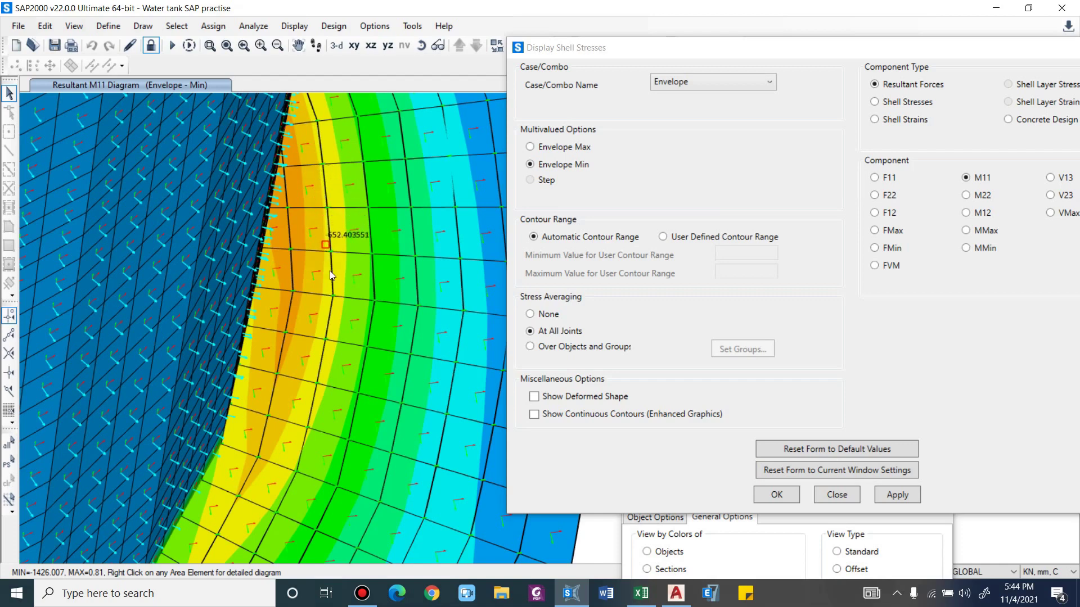
# Switch to the Surge tank.xlsx workbook in Excel and set the base slab's M11 moment at the critical section to 700 kN-m
pyautogui.scroll(1, 327, 246)
pyautogui.hotkey('alt', 'Tab')
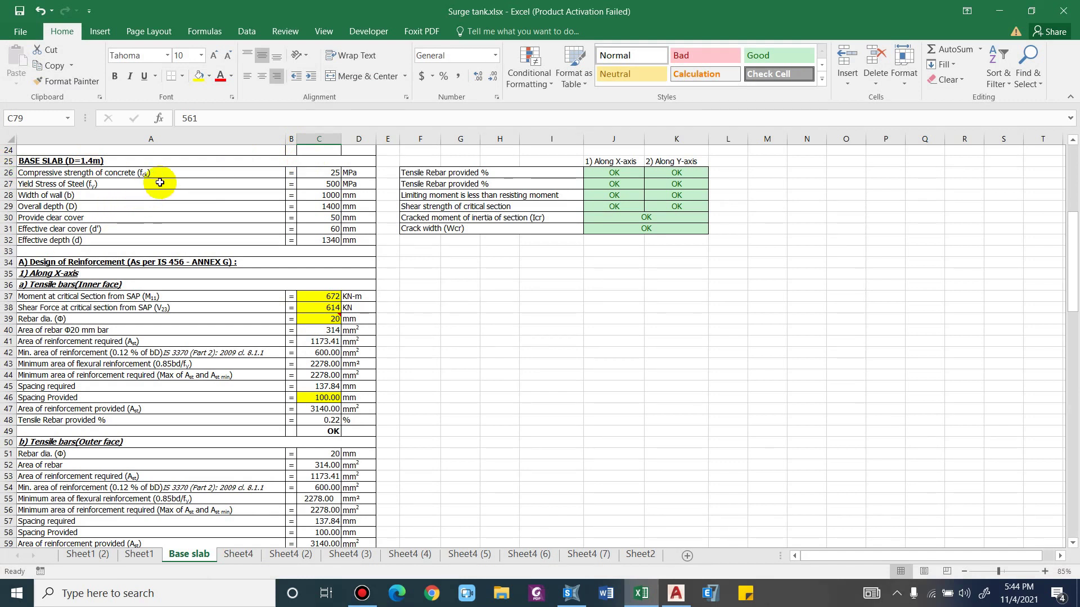
pyautogui.click(320, 296)
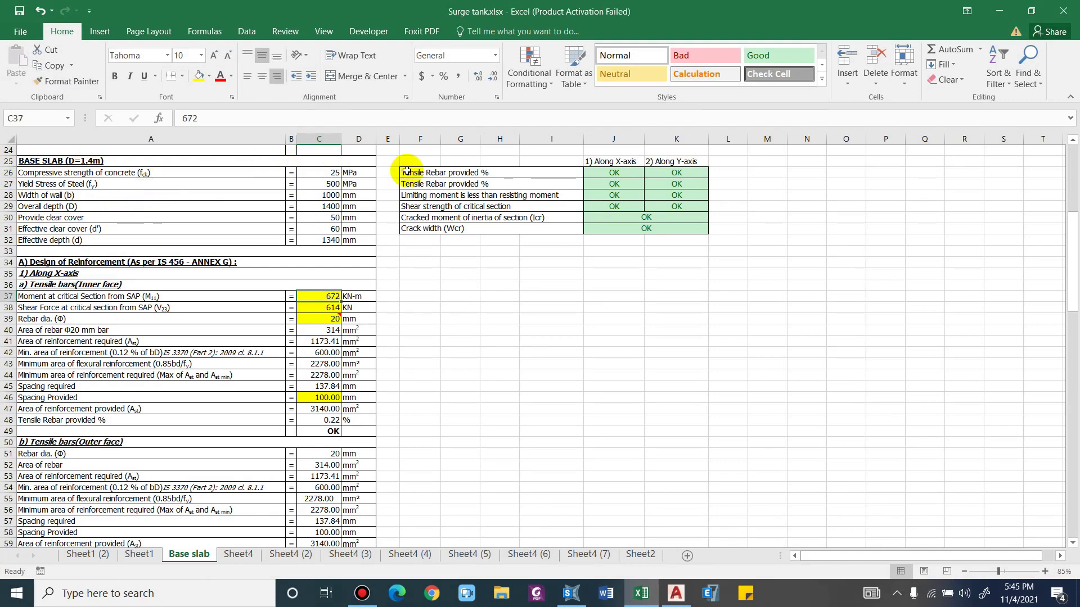
pyautogui.write('700')
pyautogui.press('Return')
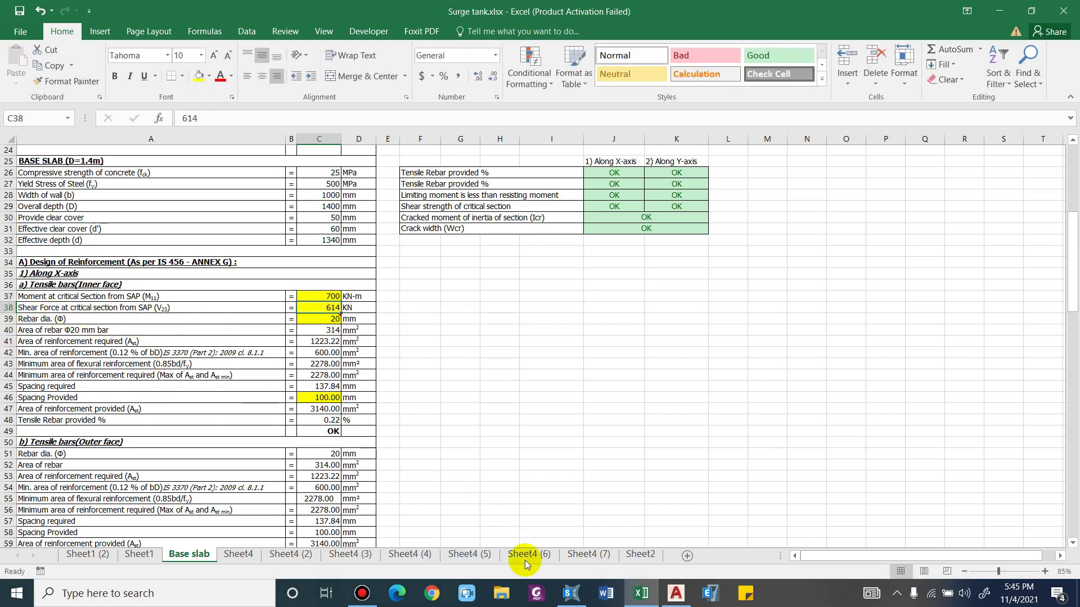
# Switch back to SAP2000, display the Envelope Min V23 contours, and read the shear values on the base slab near the tank wall
pyautogui.click(570, 591)
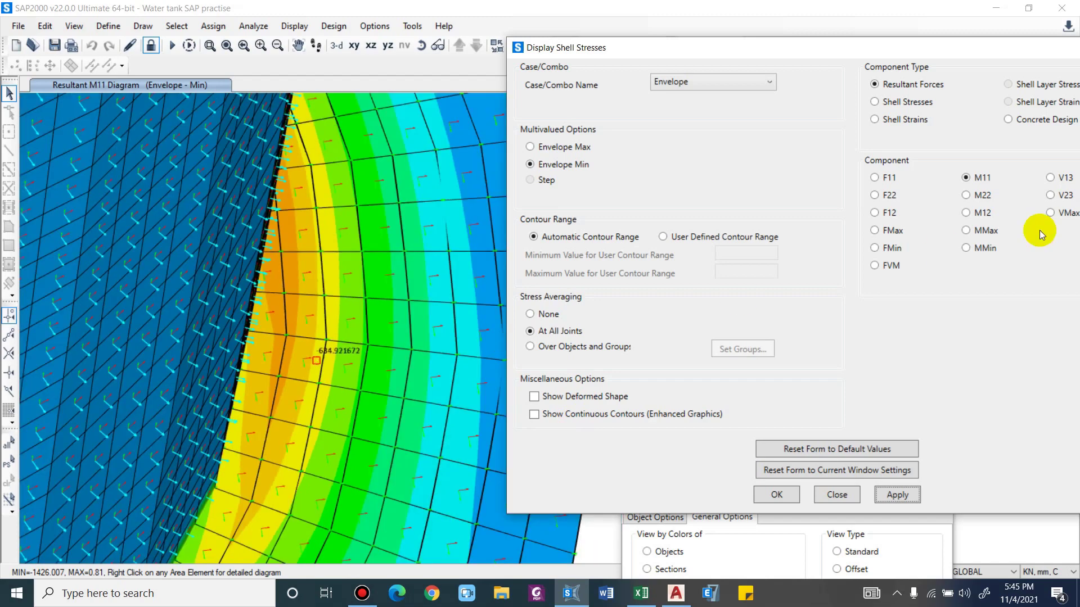
pyautogui.click(1050, 195)
pyautogui.click(898, 494)
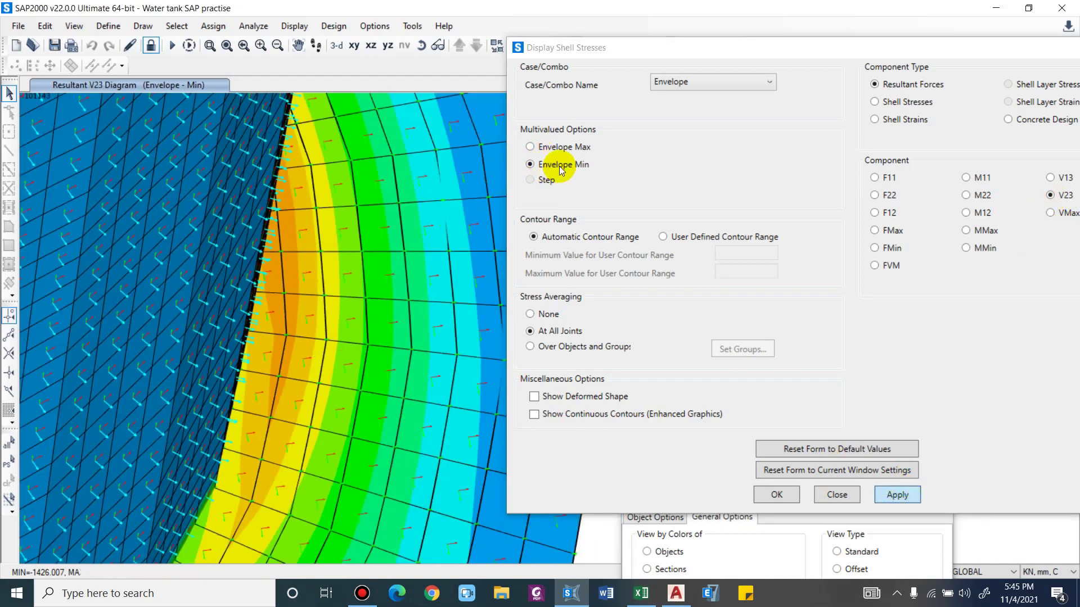
pyautogui.scroll(-5, 365, 248)
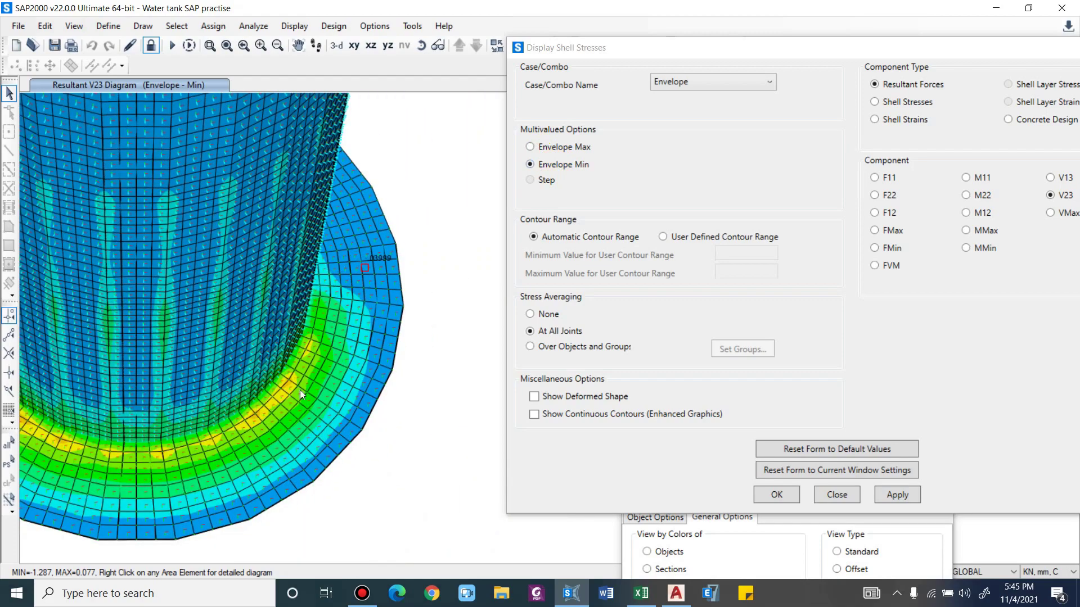
pyautogui.scroll(5, 299, 389)
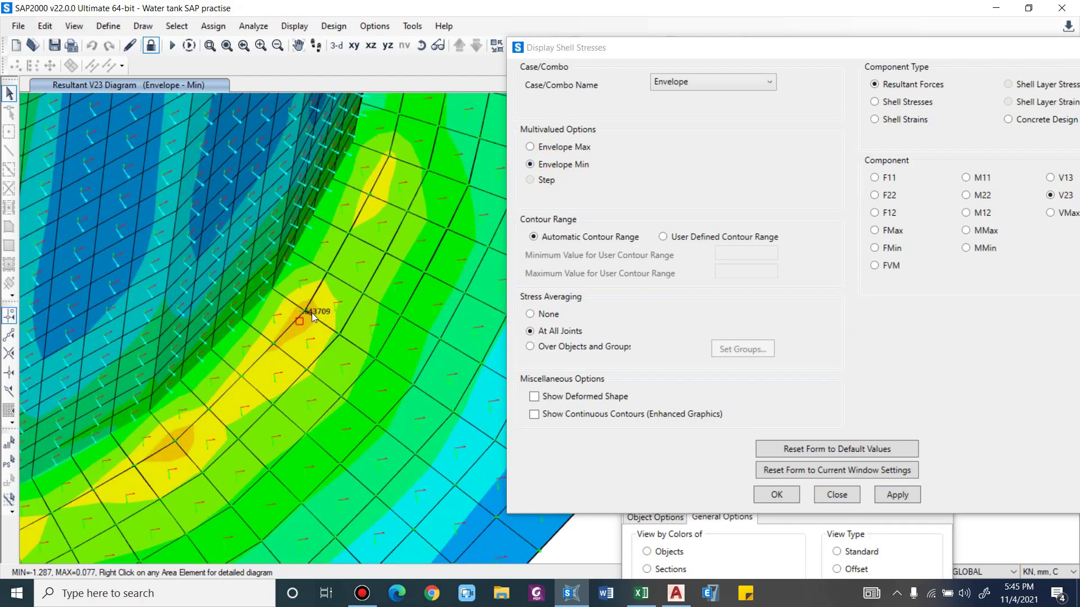
pyautogui.scroll(2, 336, 332)
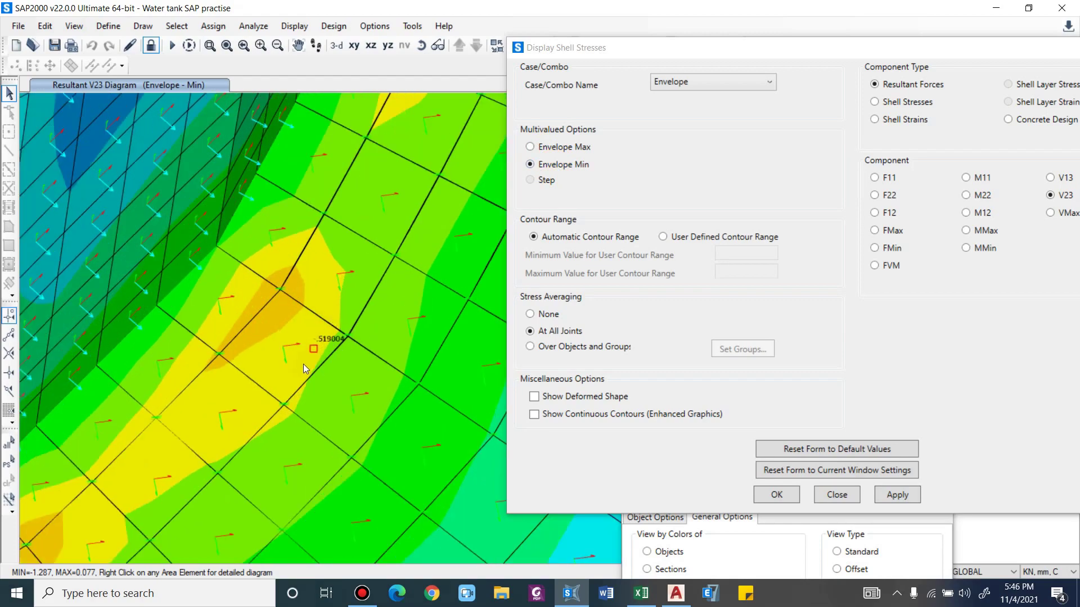
# Set the display units to KN, m, C with the whole base slab in view
pyautogui.scroll(2, 268, 396)
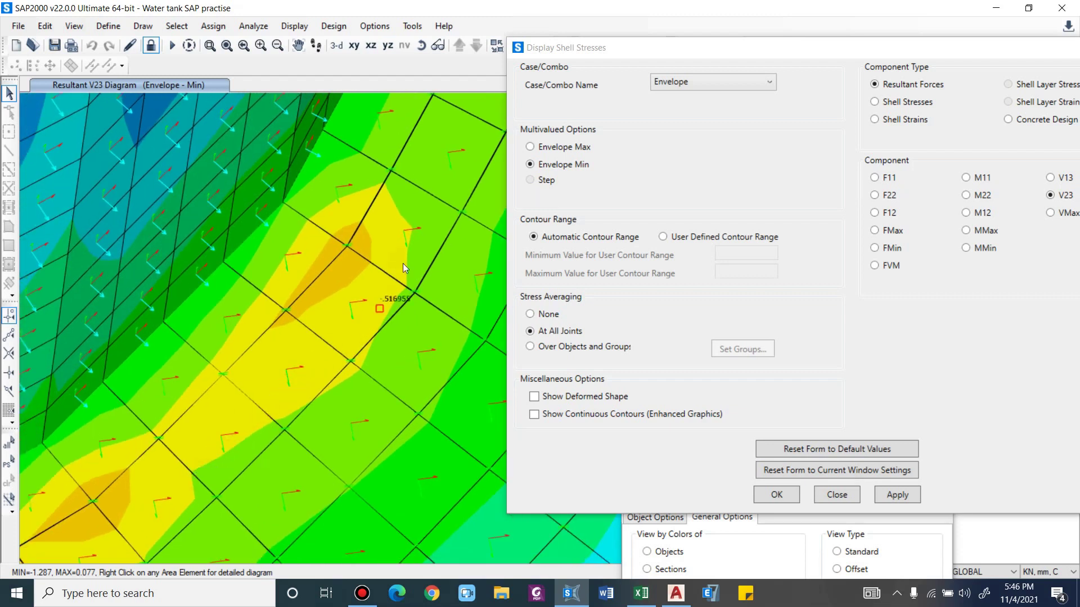
pyautogui.scroll(-5, 392, 269)
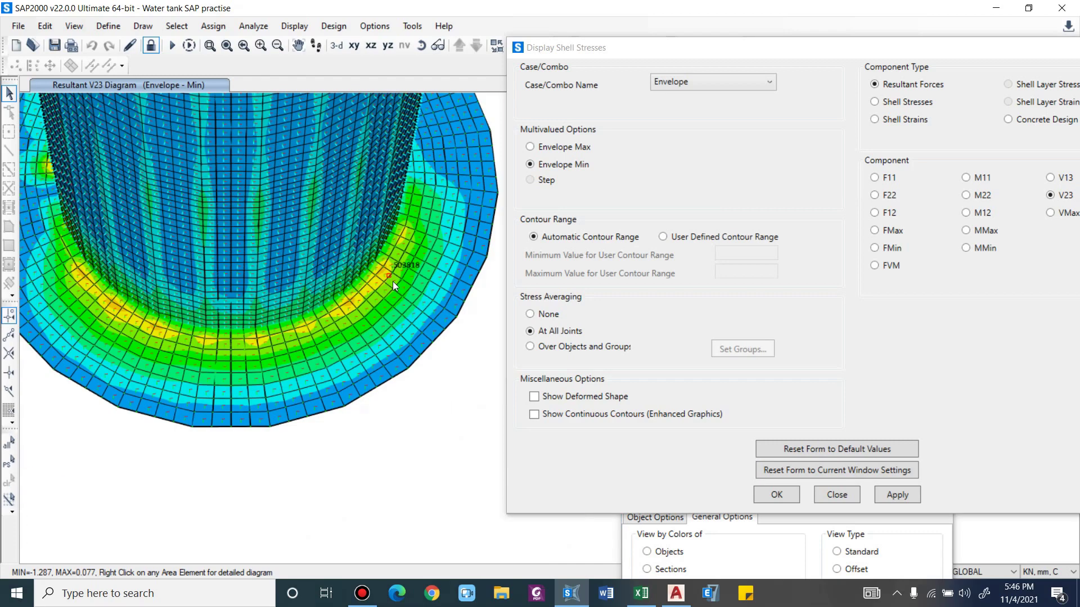
pyautogui.moveTo(393, 282); pyautogui.dragTo(304, 362, button='middle')
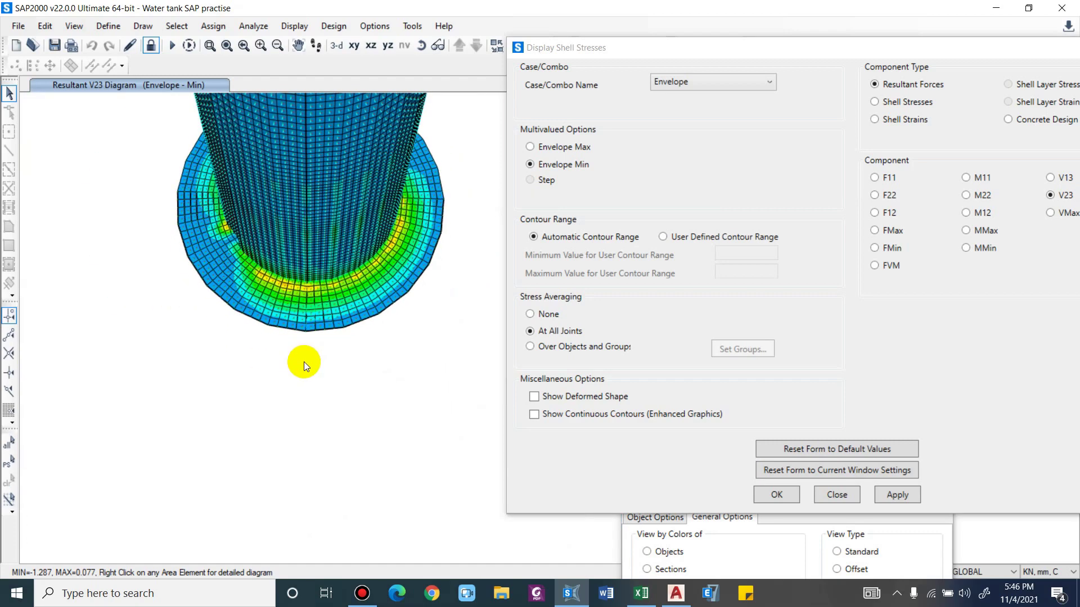
pyautogui.click(1040, 573)
pyautogui.click(1056, 470)
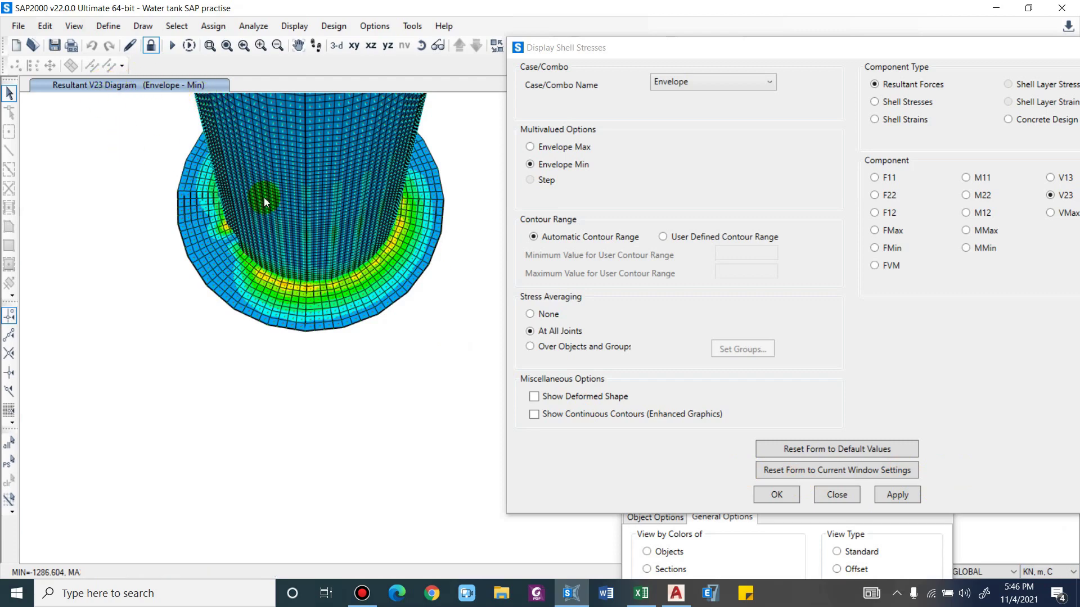
# Read the Envelope Min V23 shear values around the base slab just outside the tank wall, on both sides
pyautogui.scroll(4, 271, 257)
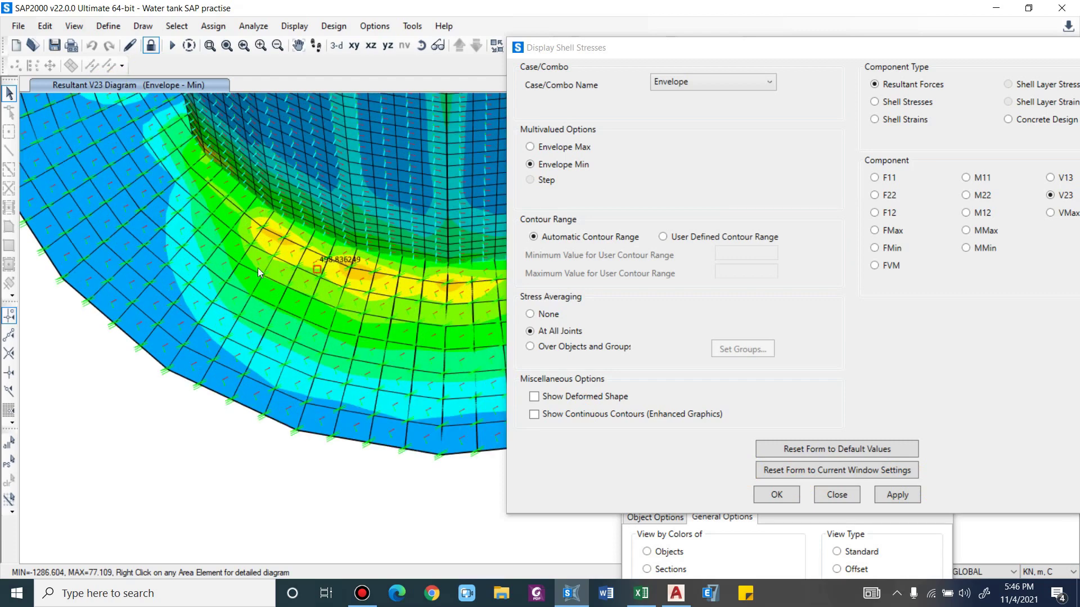
pyautogui.scroll(5, 306, 288)
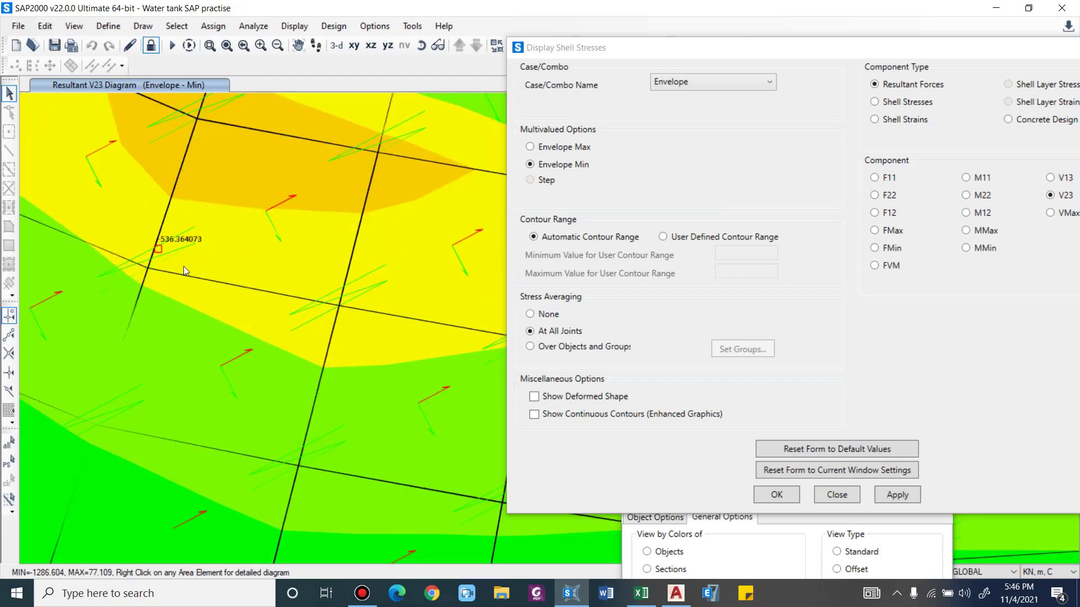
pyautogui.scroll(-6, 185, 265)
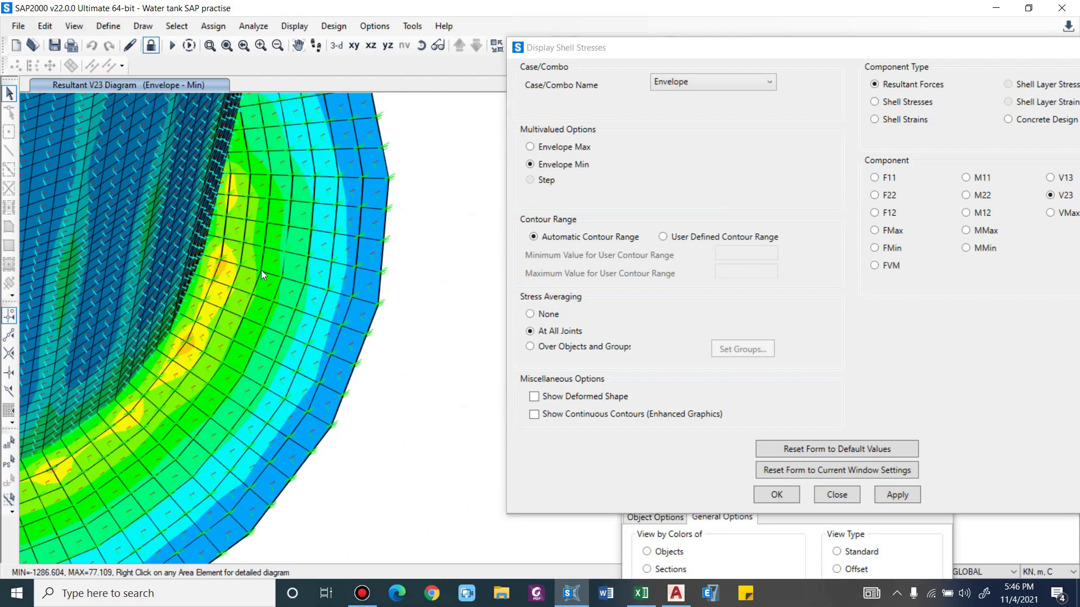
pyautogui.scroll(5, 194, 268)
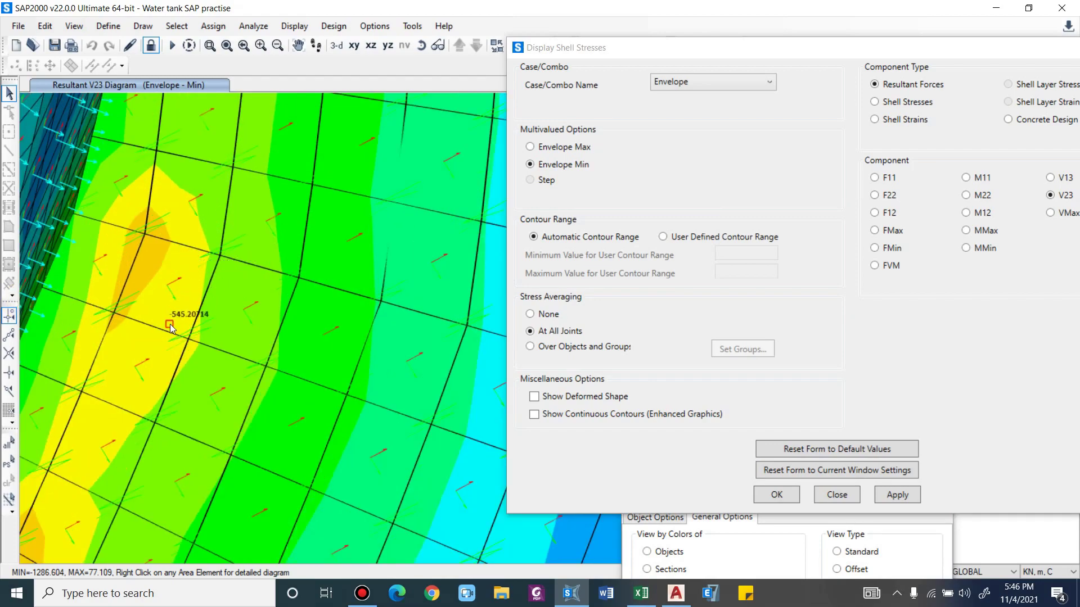
pyautogui.scroll(-5, 170, 367)
pyautogui.scroll(-5, 356, 313)
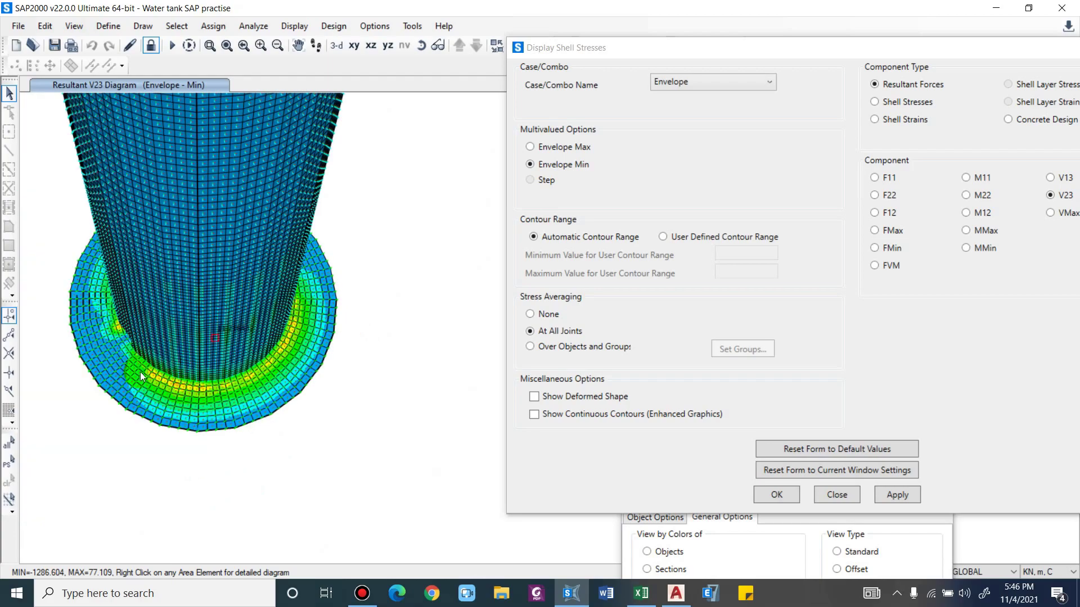
pyautogui.keyDown('shift'); pyautogui.moveTo(140, 372); pyautogui.dragTo(482, 388, button='middle'); pyautogui.keyUp('shift')
pyautogui.keyDown('shift'); pyautogui.moveTo(149, 423); pyautogui.dragTo(464, 347, button='middle'); pyautogui.keyUp('shift')
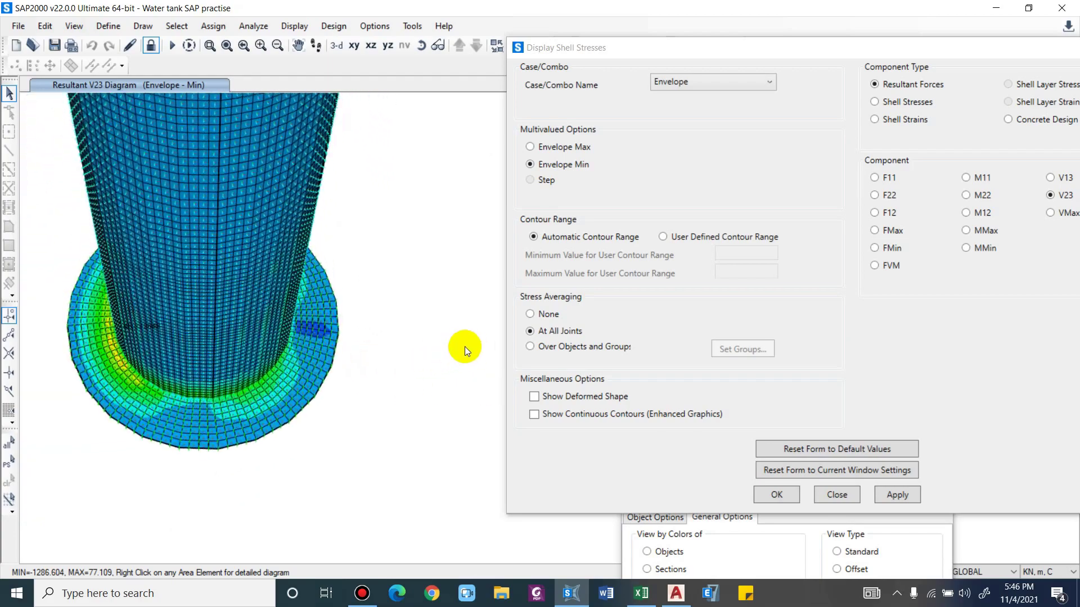
pyautogui.scroll(8, 113, 354)
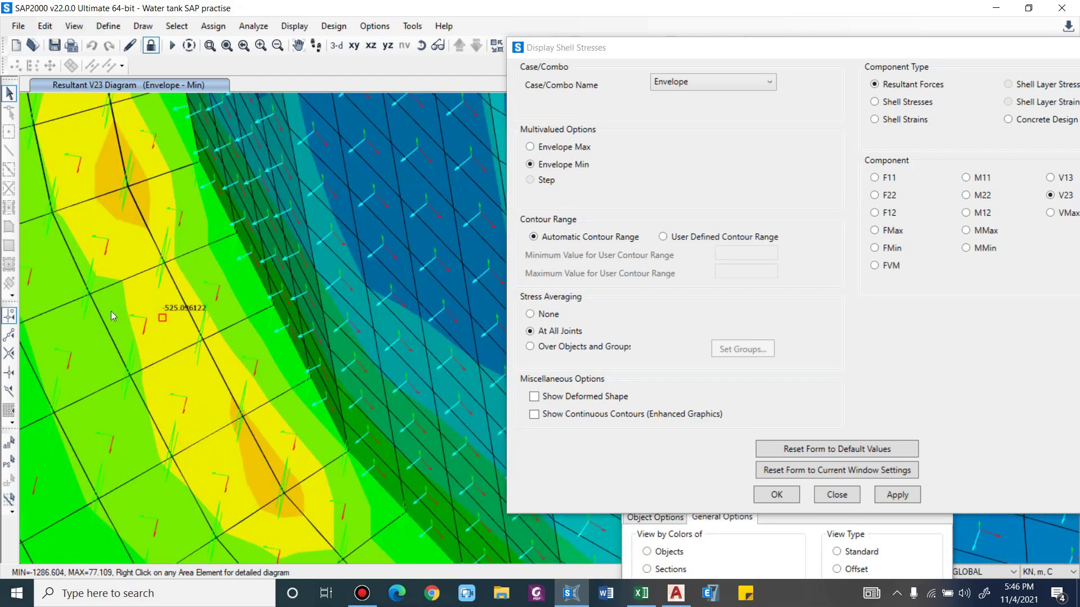
pyautogui.scroll(-3, 217, 315)
# Display the Envelope Max V23 contours and read the shear values on the base slab outside the tank wall
pyautogui.click(571, 147)
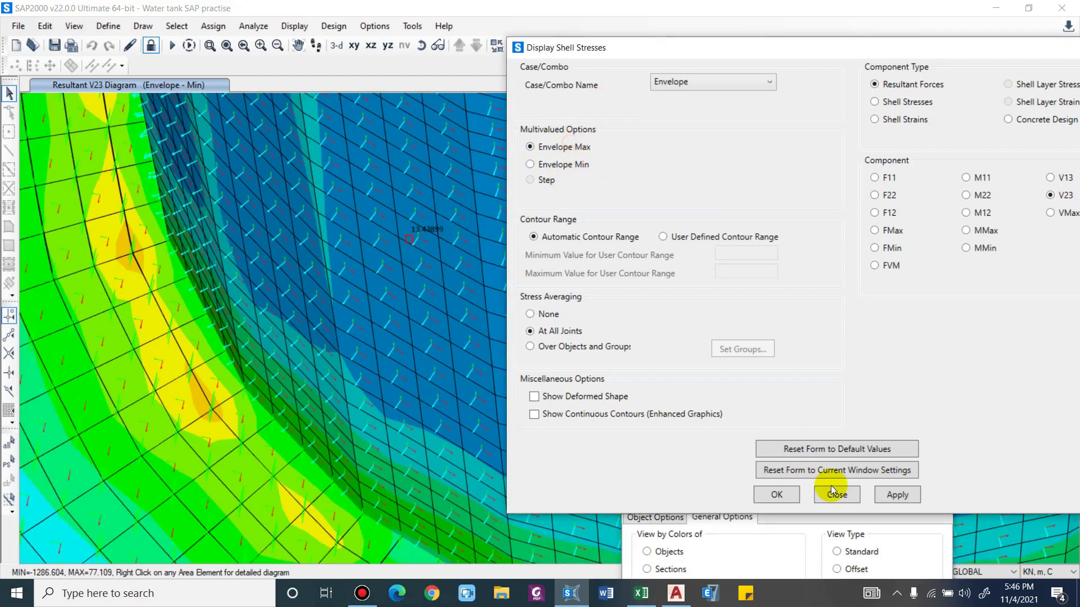
pyautogui.click(908, 498)
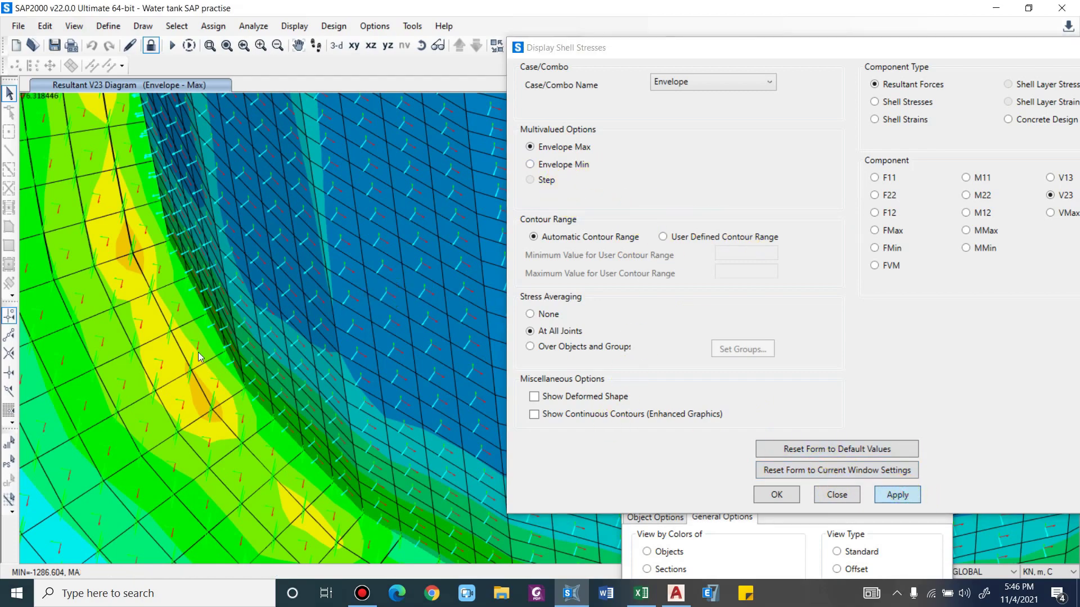
pyautogui.scroll(-5, 166, 357)
pyautogui.scroll(5, 337, 388)
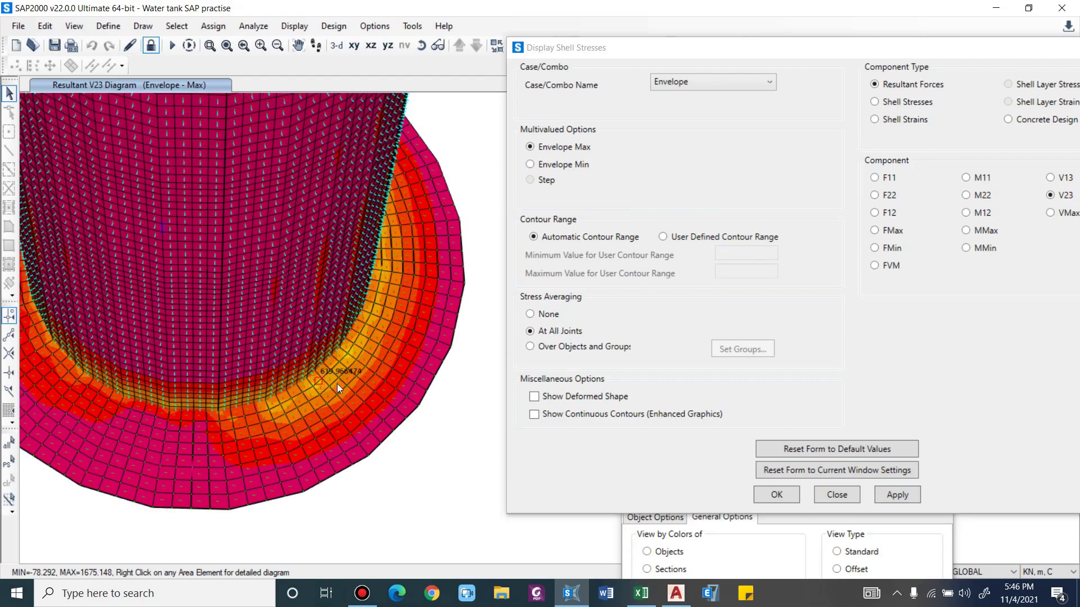
pyautogui.moveTo(189, 469)
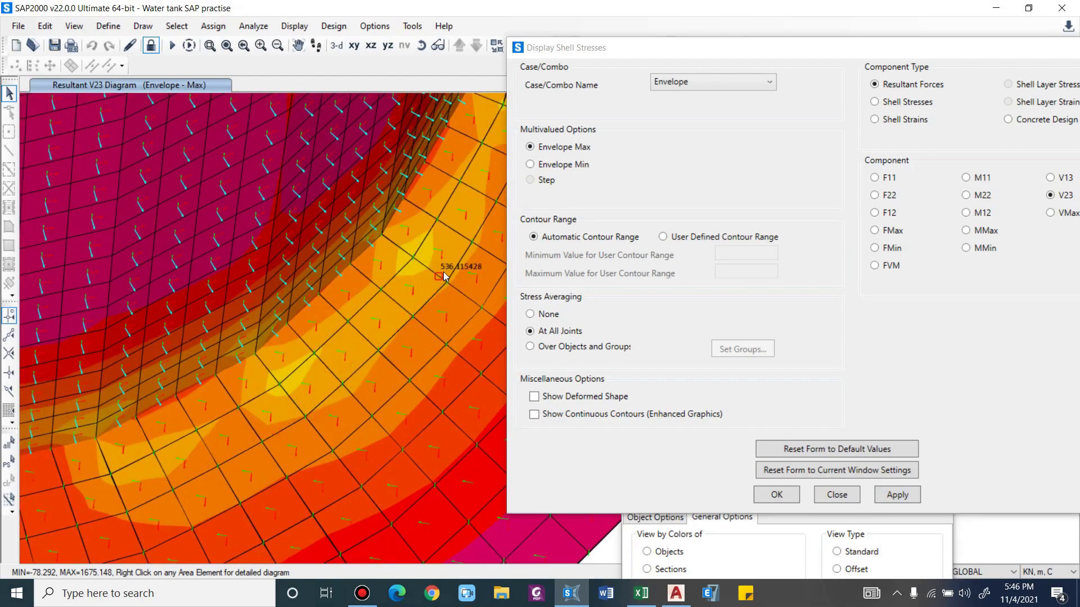
pyautogui.scroll(-5, 439, 281)
pyautogui.scroll(8, 374, 399)
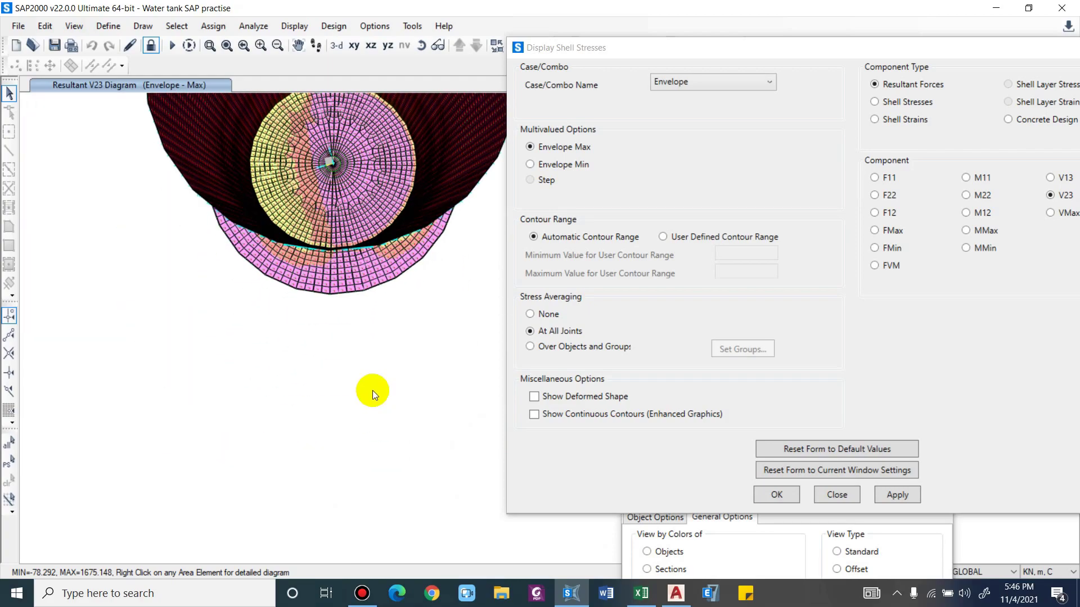
# Read the Envelope Max V23 shear on the base slab inside the tank, including the corner where it meets the wall
pyautogui.moveTo(252, 244)
pyautogui.keyDown('shift'); pyautogui.mouseDown(button='middle')
pyautogui.moveTo(214, 261)
pyautogui.moveTo(252, 332)
pyautogui.moveTo(256, 227)
pyautogui.mouseUp(button='middle'); pyautogui.keyUp('shift')
pyautogui.scroll(4, 223, 179)
pyautogui.scroll(-5, 219, 191)
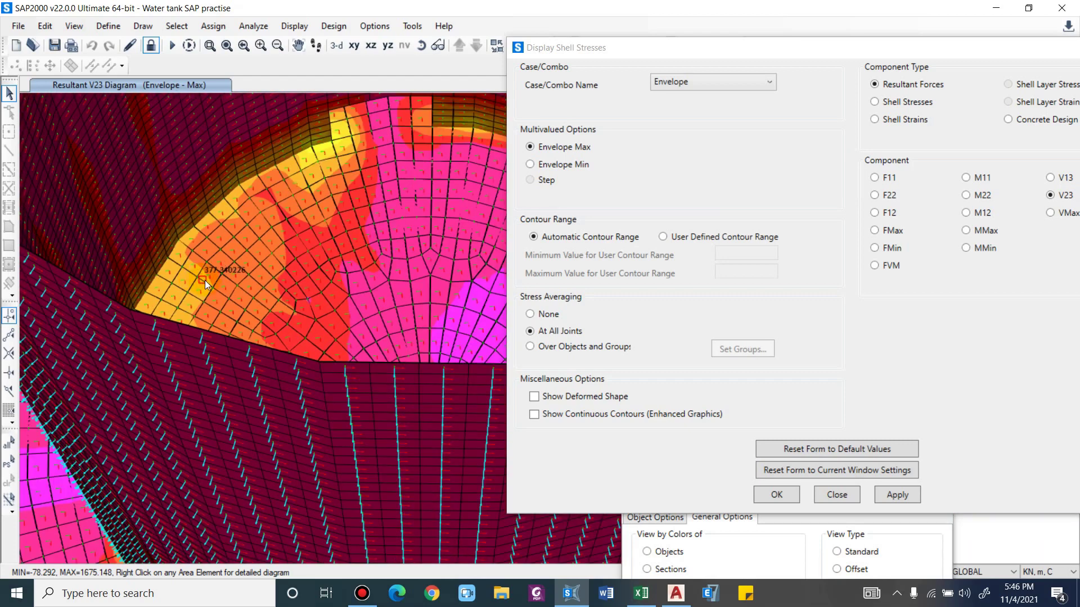
pyautogui.scroll(3, 352, 132)
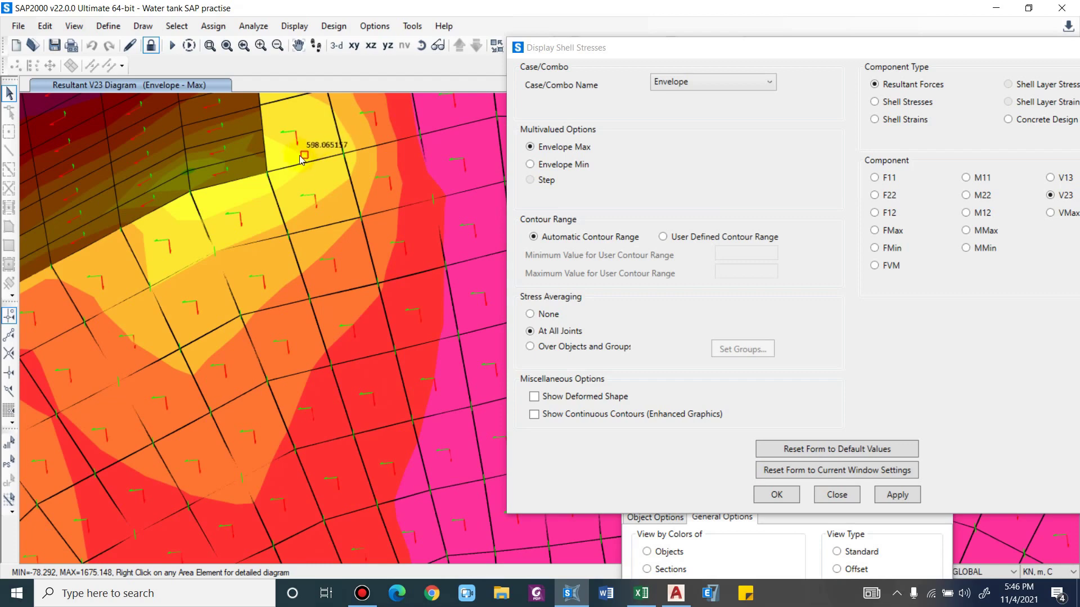
pyautogui.scroll(-4, 298, 180)
pyautogui.scroll(2, 302, 178)
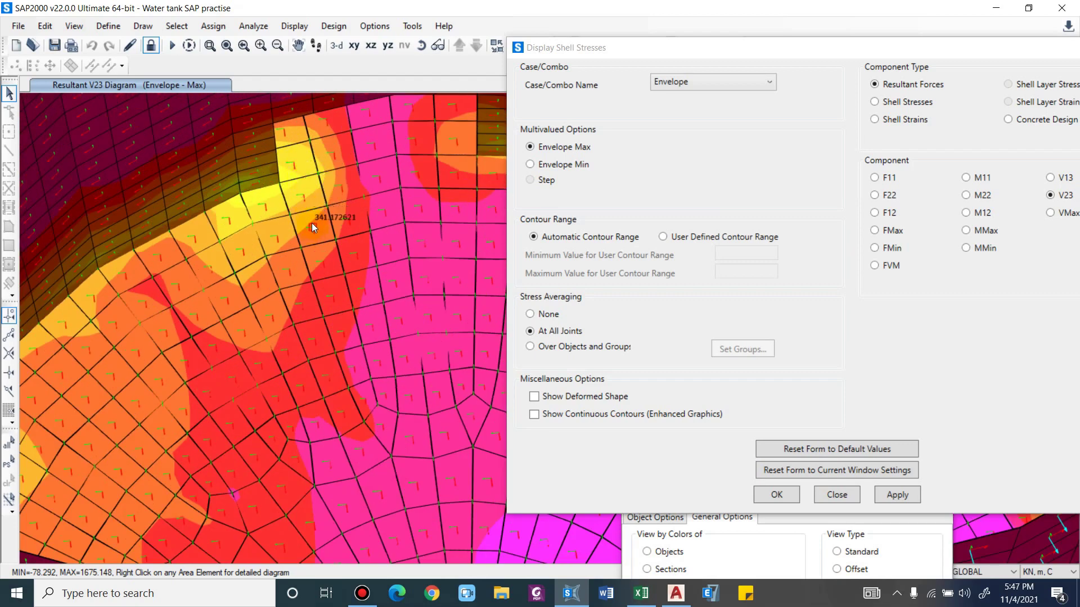
pyautogui.scroll(-1, 307, 220)
pyautogui.scroll(3, 281, 228)
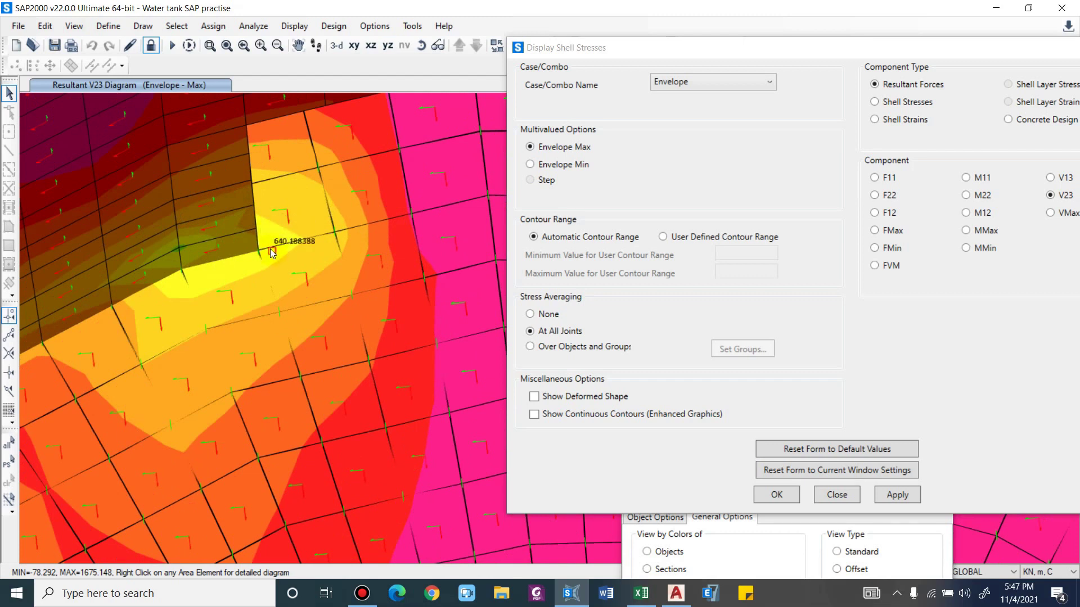
pyautogui.scroll(3, 268, 249)
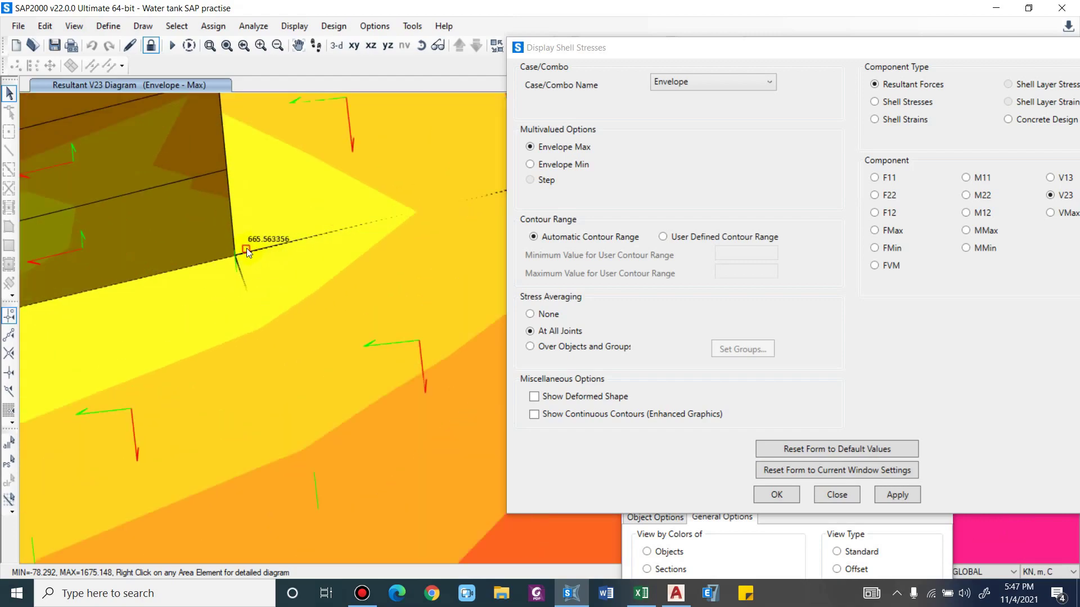
# Compare the Envelope Max V23 contours on the base slab inside the tank with those outside the wall
pyautogui.scroll(-8, 248, 251)
pyautogui.scroll(4, 335, 232)
pyautogui.scroll(-5, 324, 217)
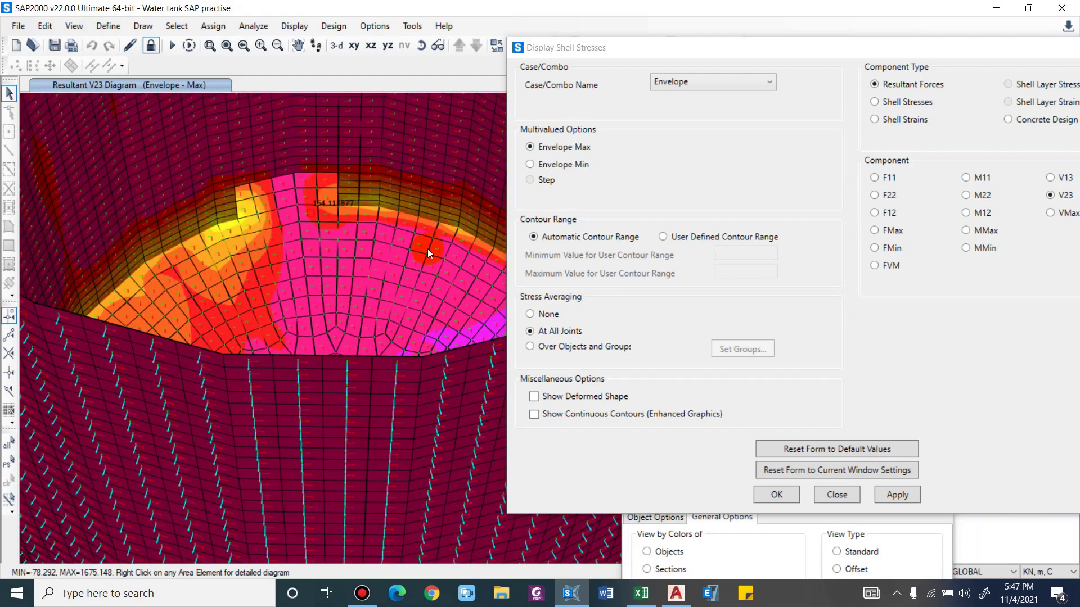
pyautogui.scroll(5, 436, 245)
pyautogui.scroll(-2, 329, 227)
pyautogui.scroll(-5, 368, 269)
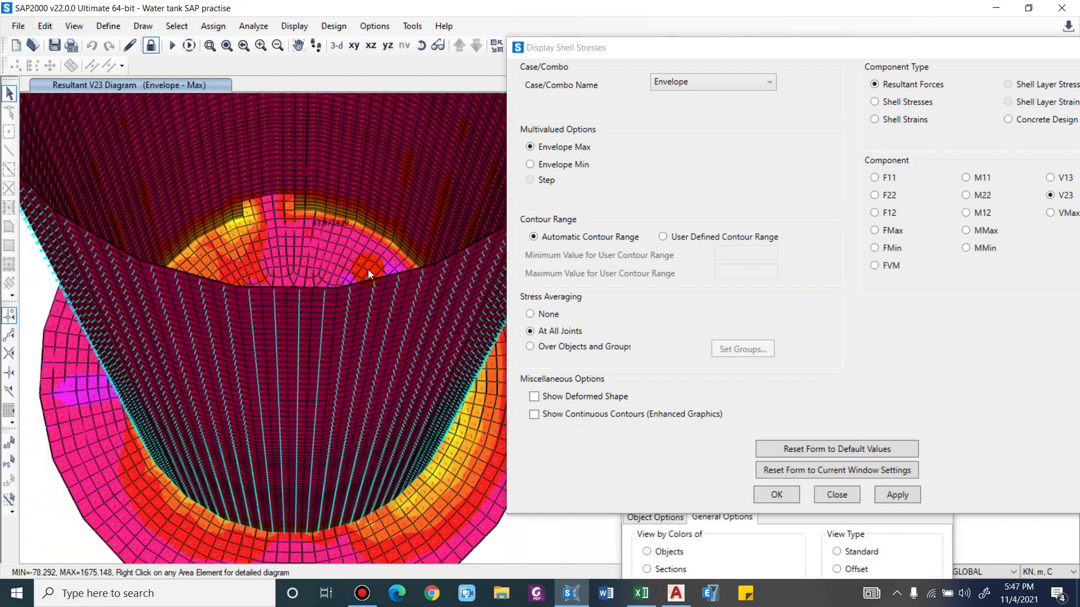
pyautogui.scroll(3, 376, 365)
pyautogui.scroll(3, 424, 326)
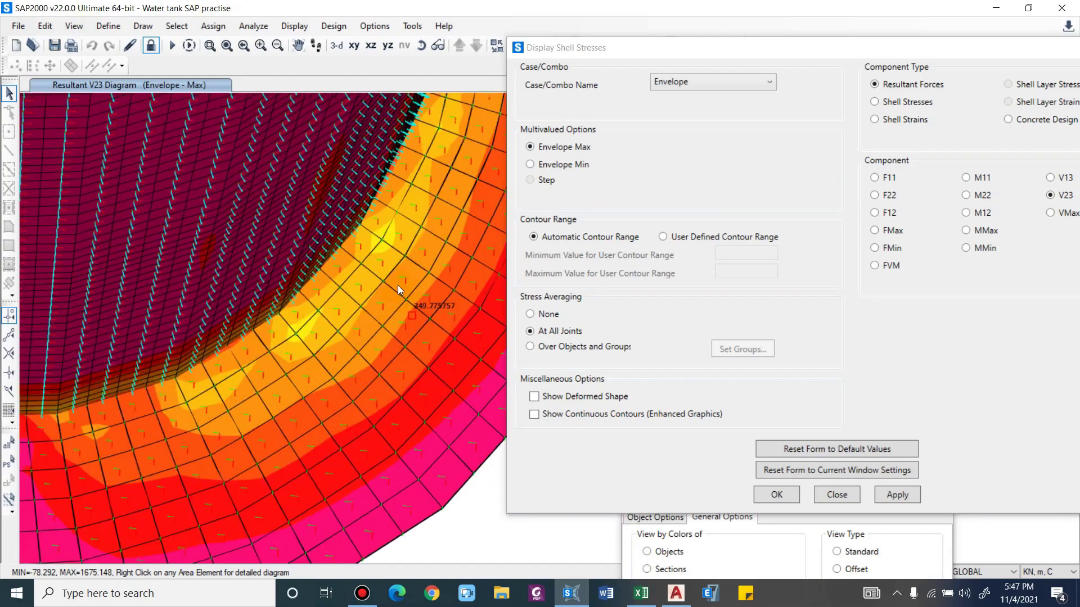
pyautogui.scroll(-1, 342, 348)
pyautogui.scroll(-5, 315, 337)
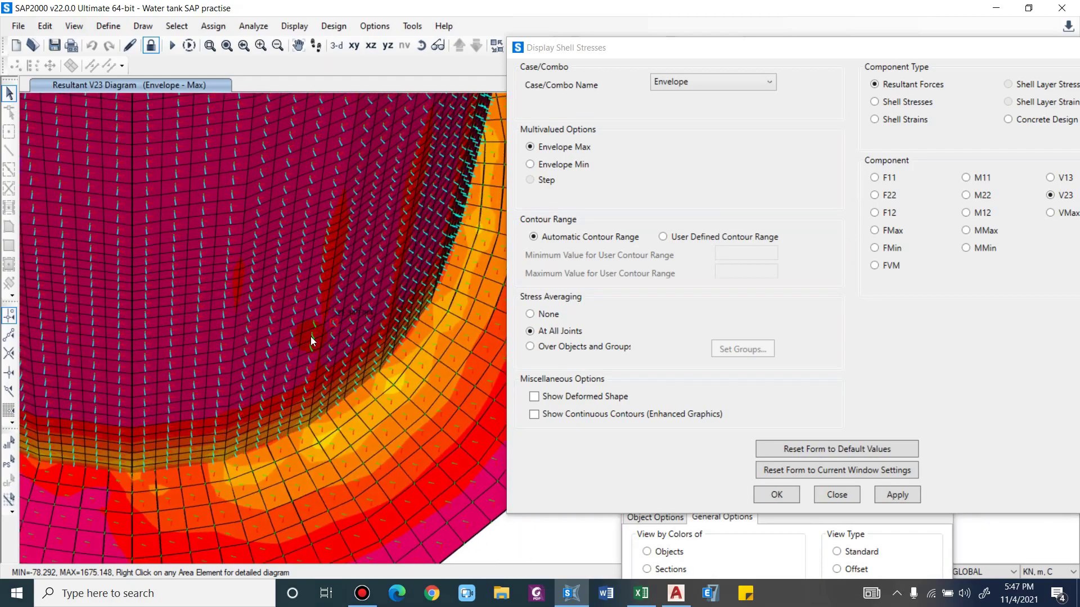
# Display the Envelope Min V23 contours and read the shear at the wall junction on the slab inside the tank
pyautogui.click(565, 165)
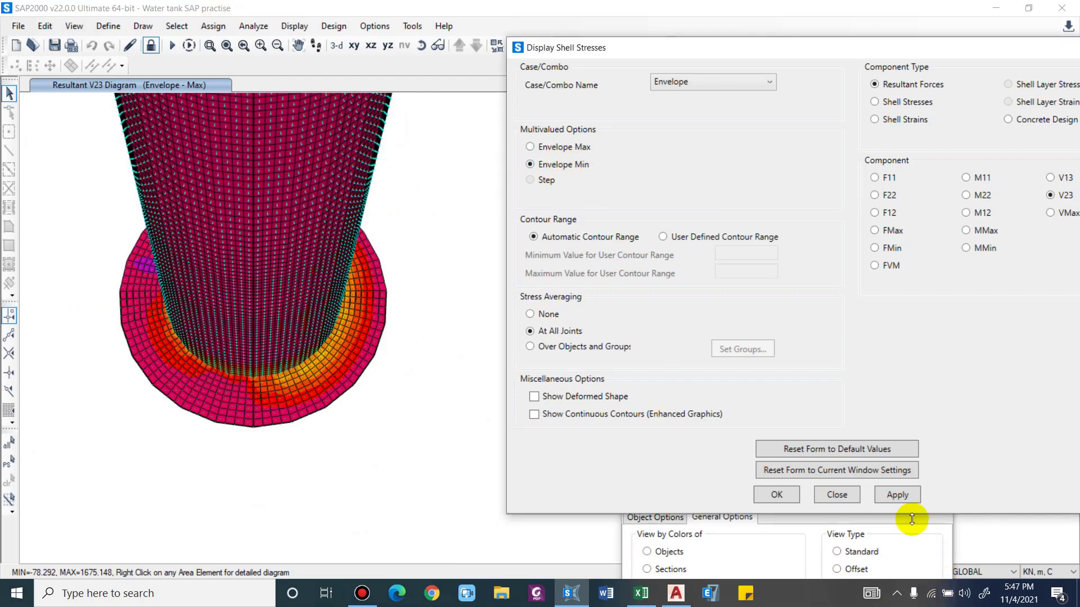
pyautogui.click(897, 495)
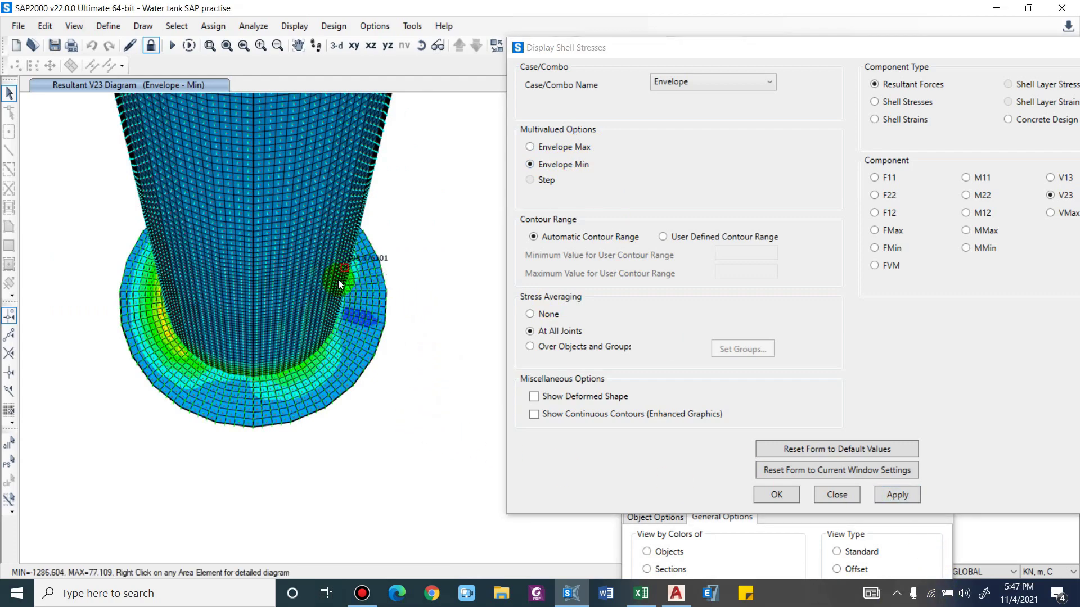
pyautogui.moveTo(344, 307)
pyautogui.keyDown('shift'); pyautogui.mouseDown(button='middle')
pyautogui.moveTo(340, 379)
pyautogui.moveTo(350, 327)
pyautogui.mouseUp(button='middle'); pyautogui.keyUp('shift')
pyautogui.scroll(10, 350, 327)
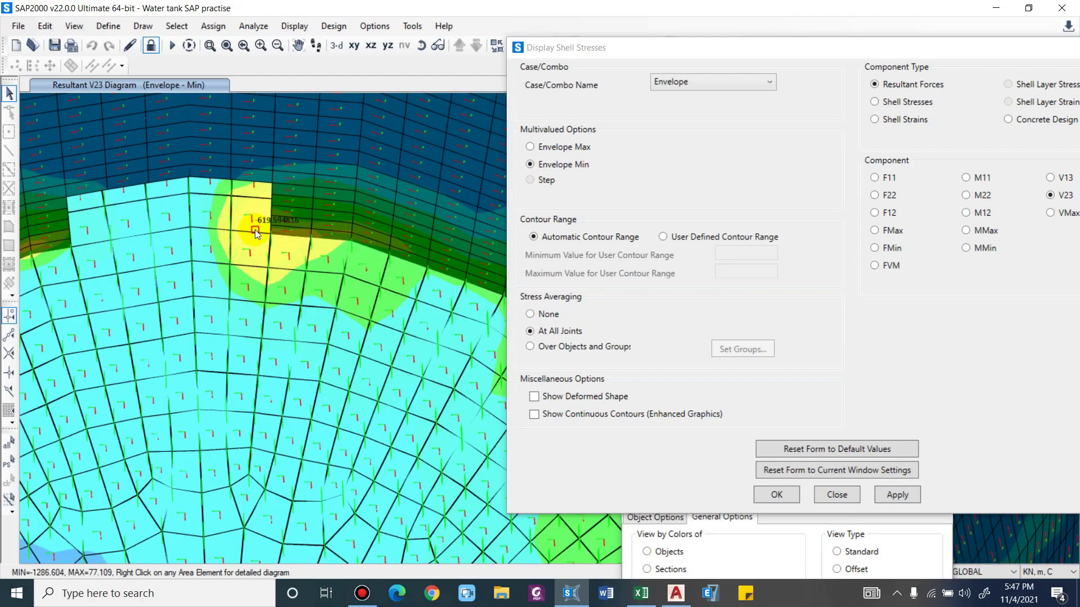
pyautogui.moveTo(354, 289)
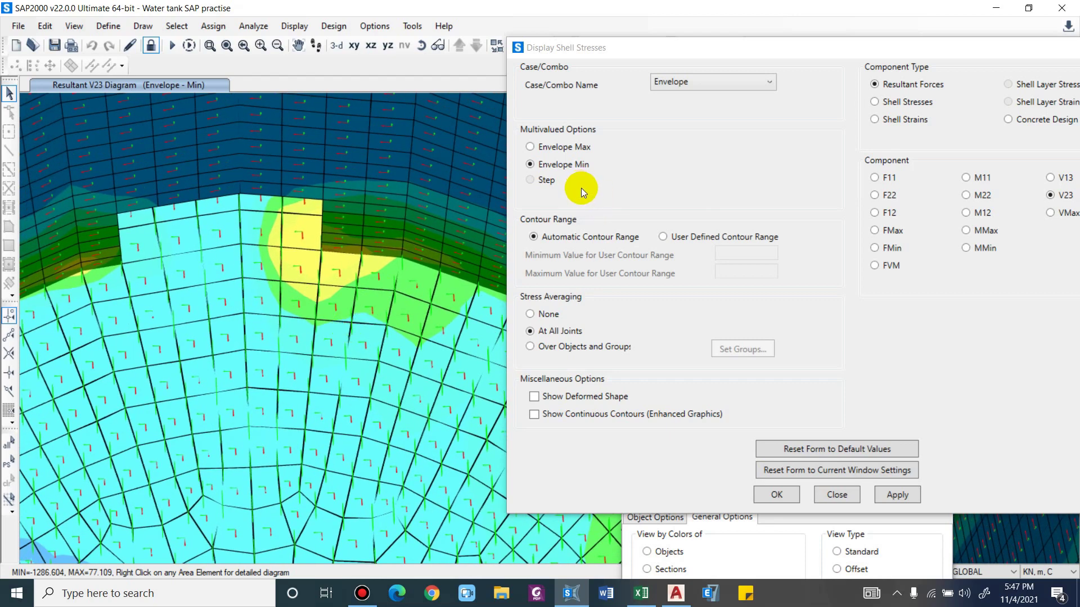
pyautogui.moveTo(347, 262)
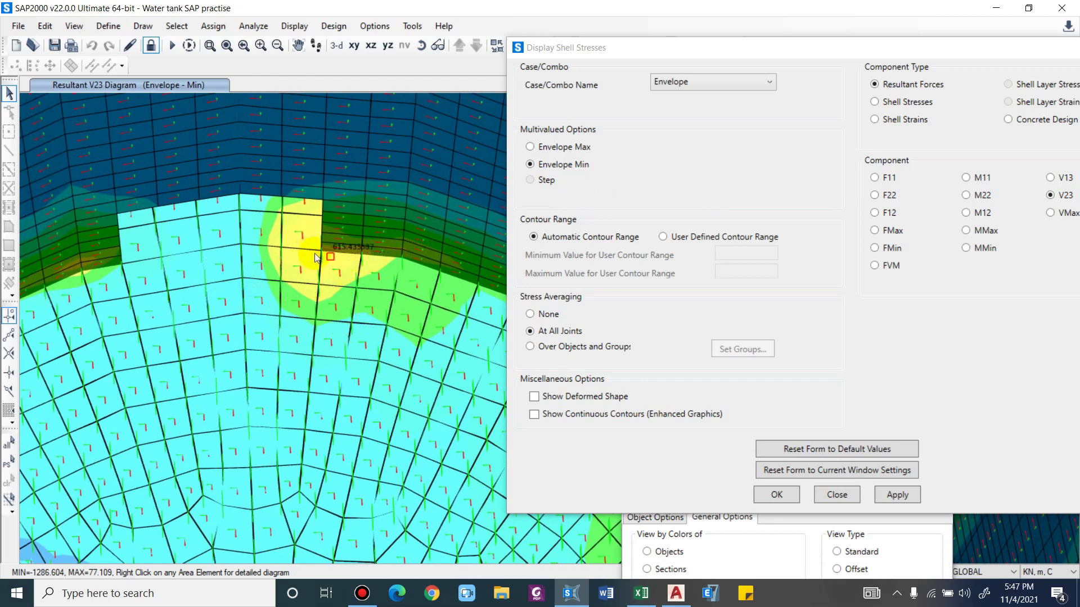
pyautogui.moveTo(304, 255)
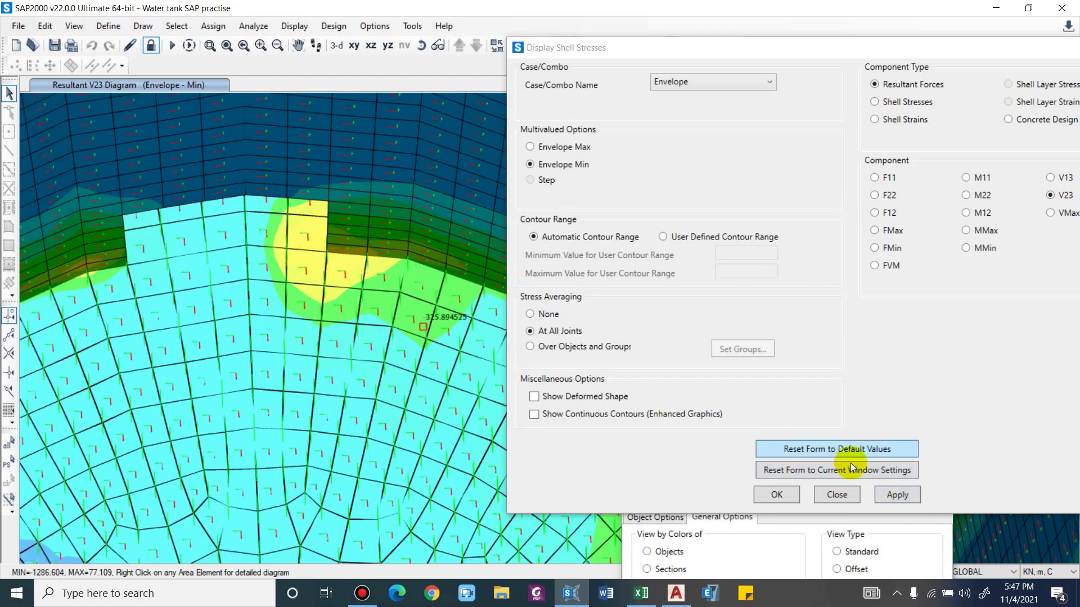
# Display the Envelope Max V23 contours, read the shear at the slab's inner wall corner, and switch to Excel
pyautogui.click(898, 497)
pyautogui.click(576, 151)
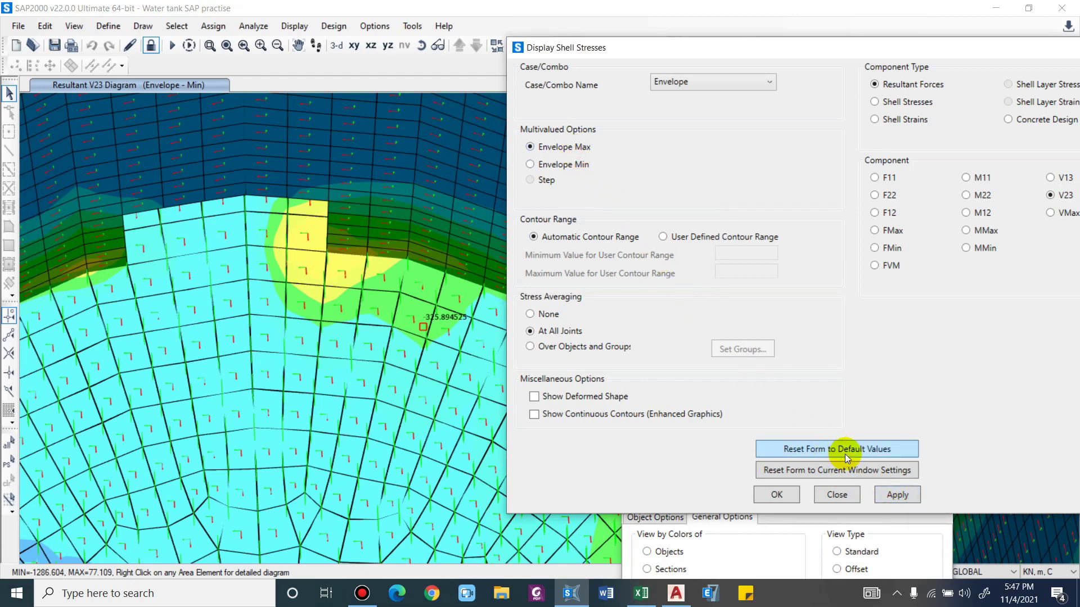
pyautogui.click(897, 494)
pyautogui.click(146, 265)
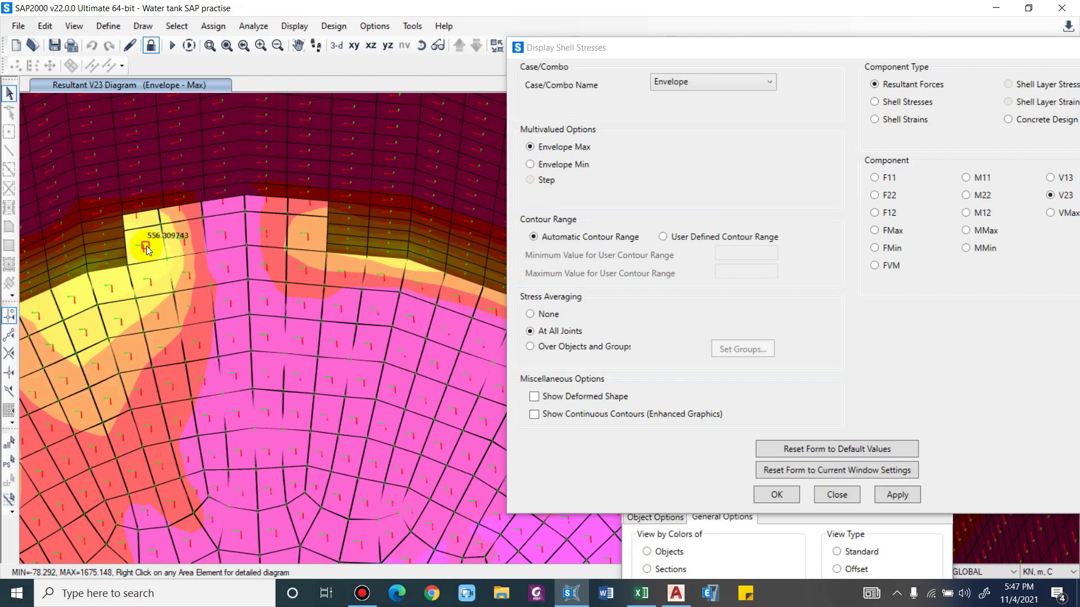
pyautogui.scroll(2, 140, 256)
pyautogui.scroll(2, 134, 265)
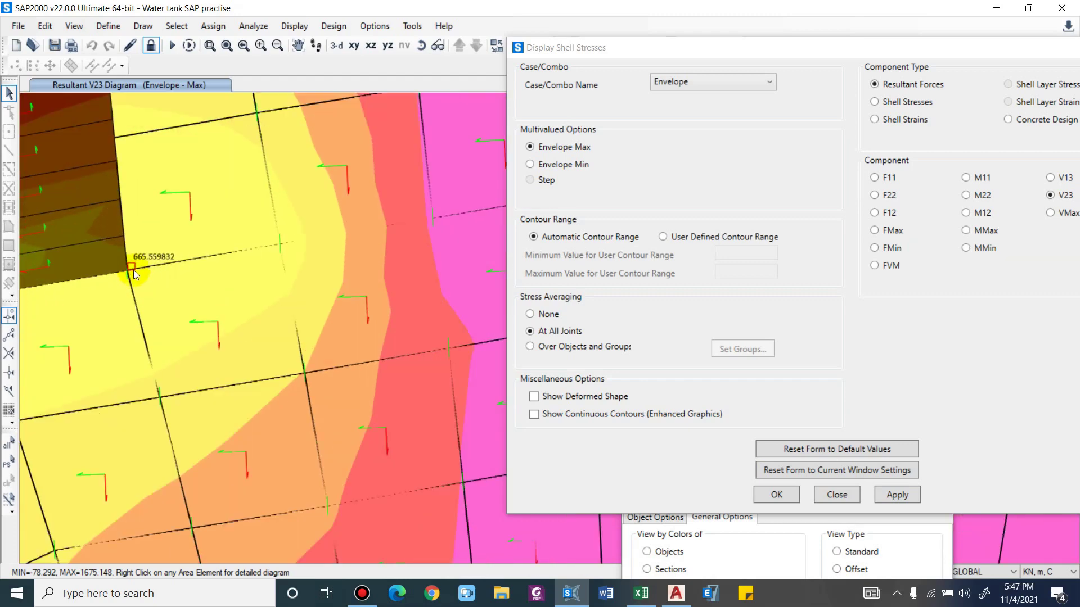
pyautogui.click(642, 593)
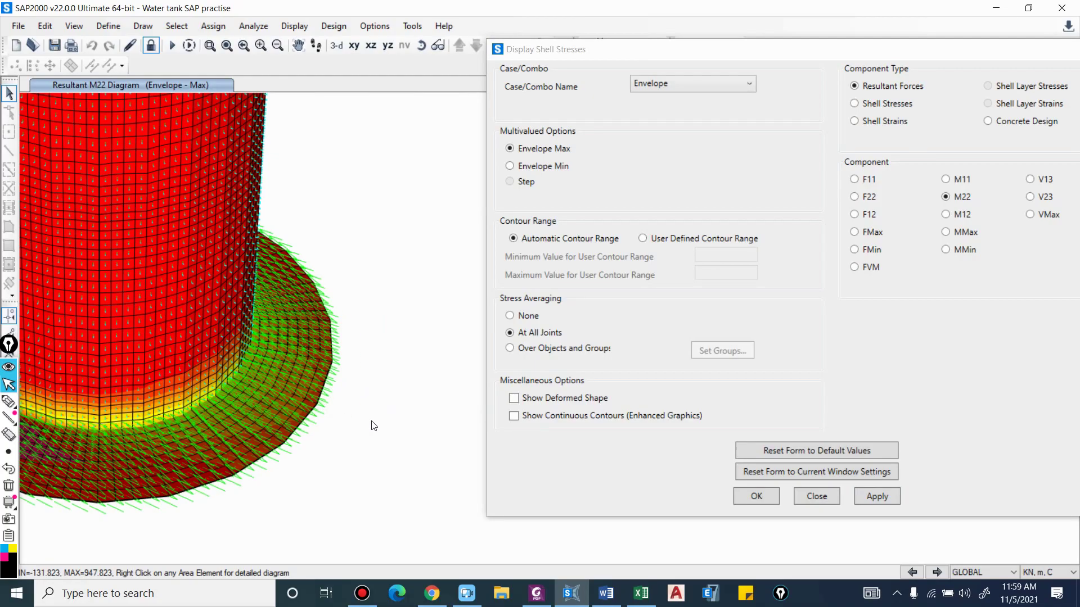
# Display the Envelope Min M22 contours and read the moments on the base slab just outside the tank wall
pyautogui.scroll(3, 373, 426)
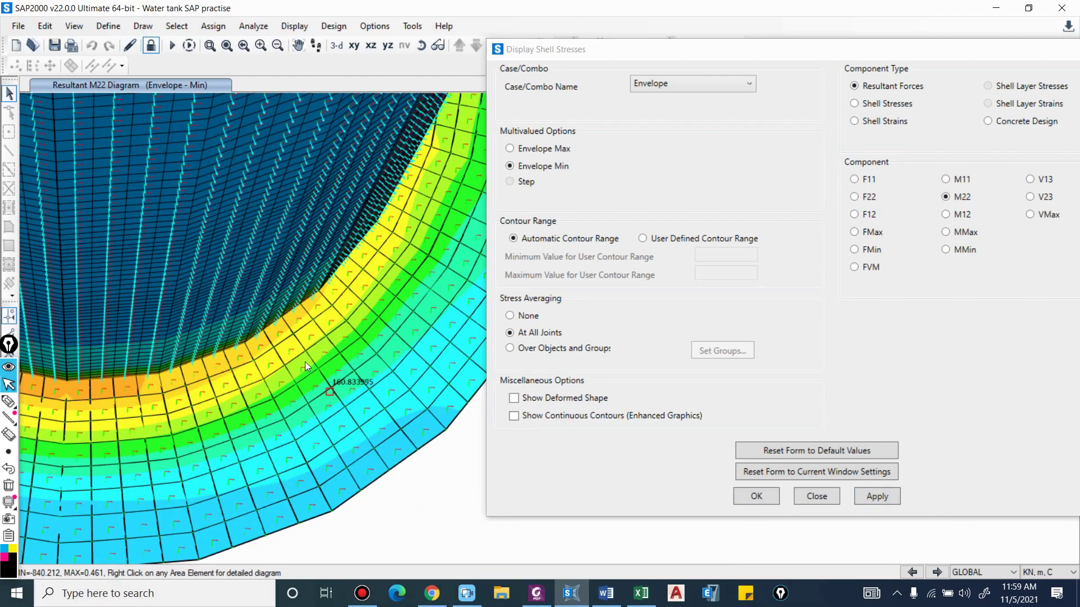
pyautogui.scroll(3, 330, 379)
pyautogui.scroll(-3, 161, 380)
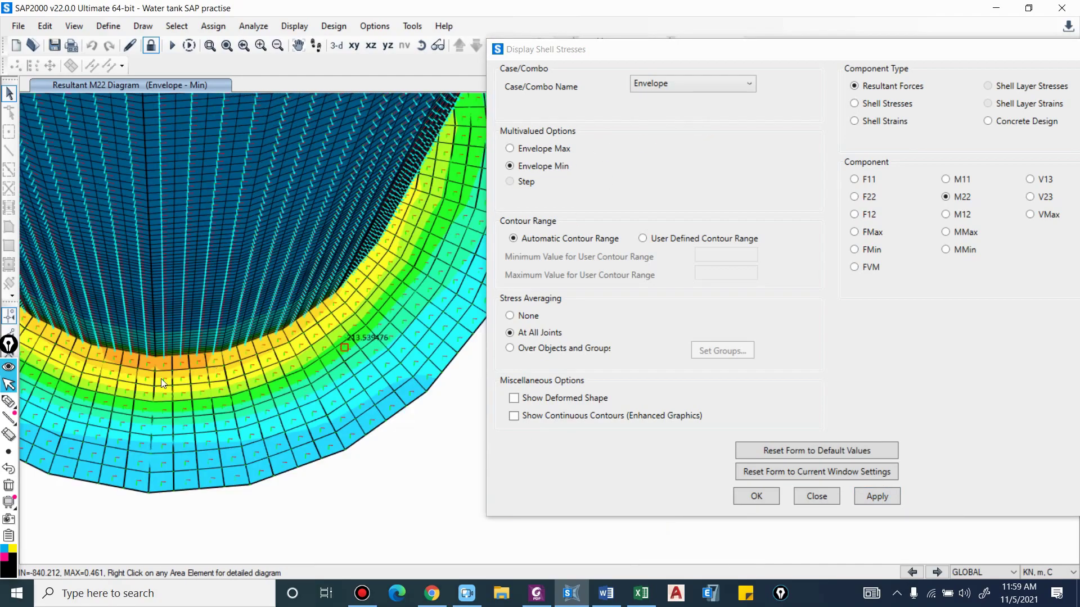
pyautogui.scroll(4, 152, 380)
pyautogui.scroll(-5, 213, 394)
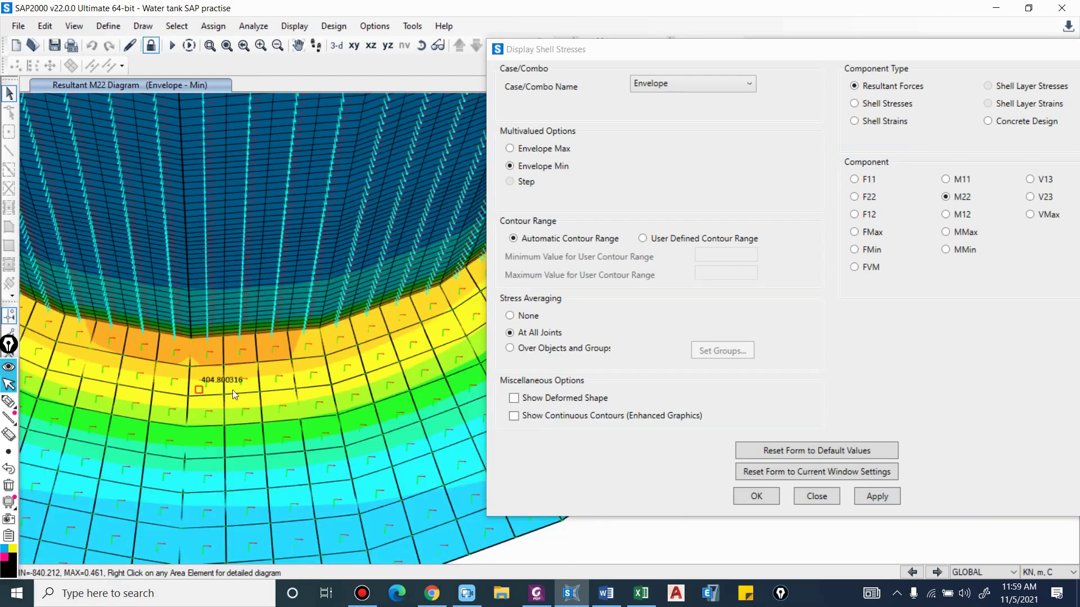
pyautogui.scroll(2, 246, 390)
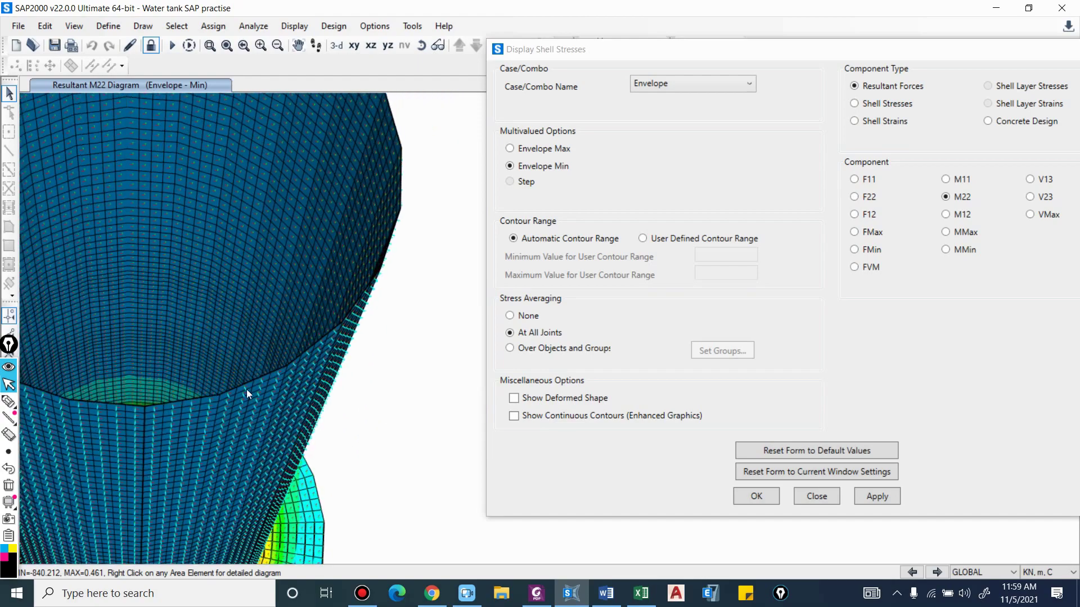
pyautogui.scroll(-3, 246, 389)
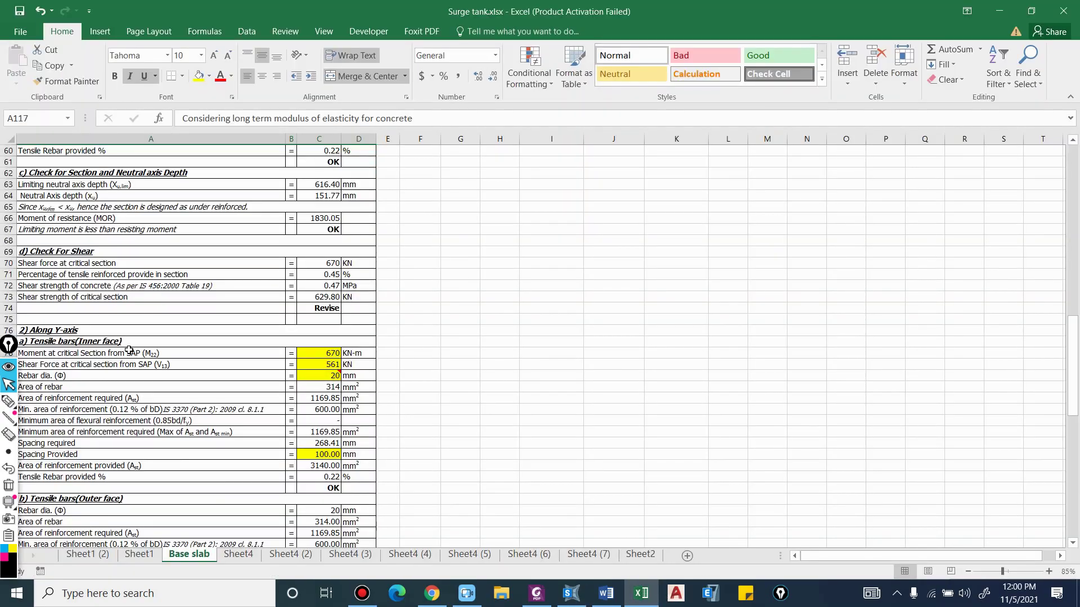
# In the Excel sheet, set the Y-axis inner-face moment at the critical section (M22) to 400 kN-m
pyautogui.click(127, 352)
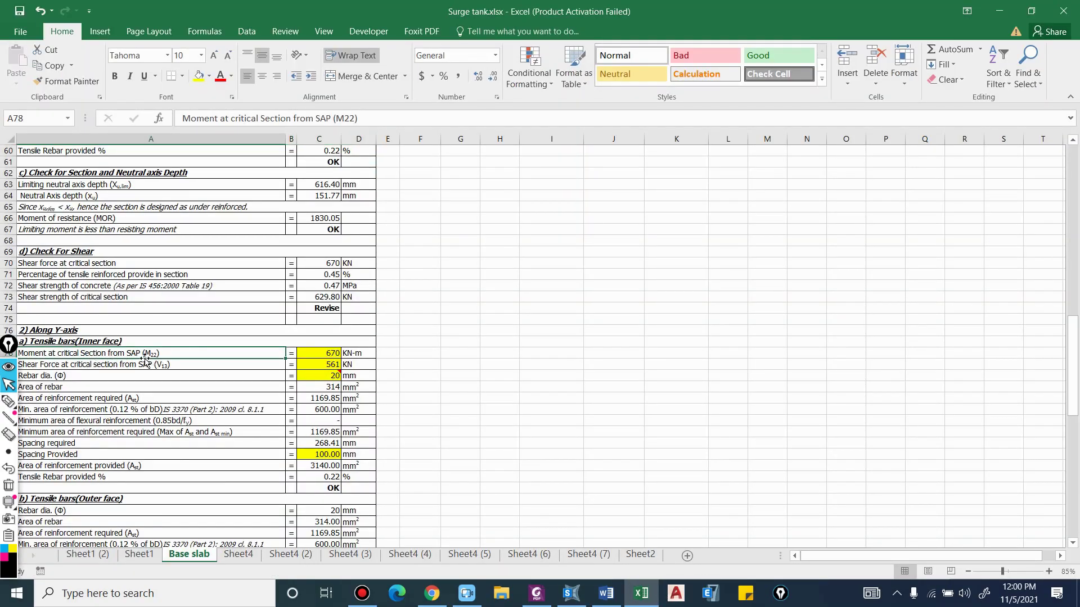
pyautogui.click(304, 352)
pyautogui.write('400')
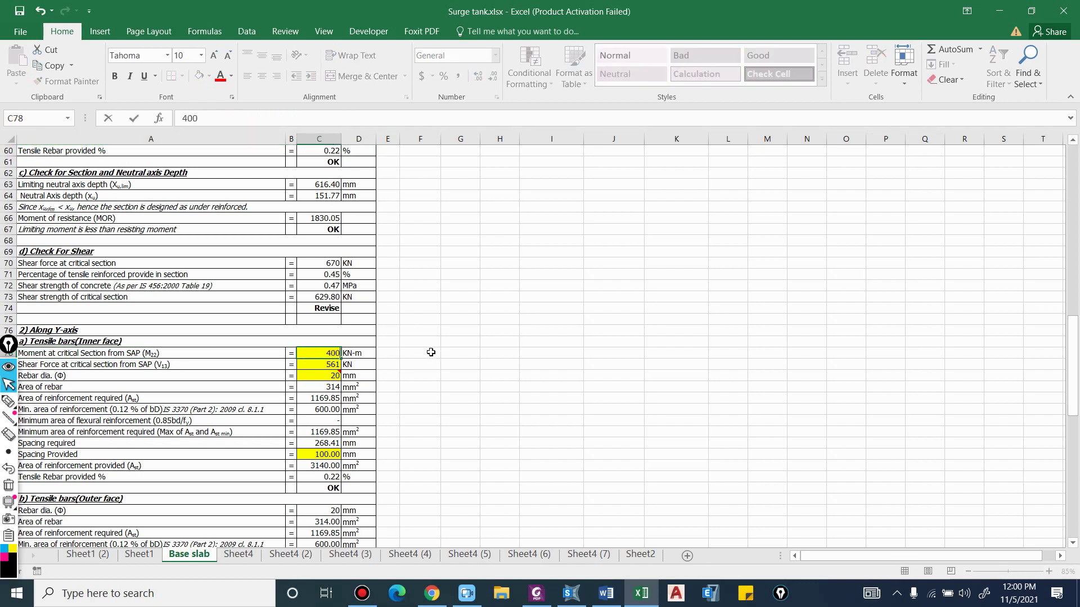
pyautogui.press('Return')
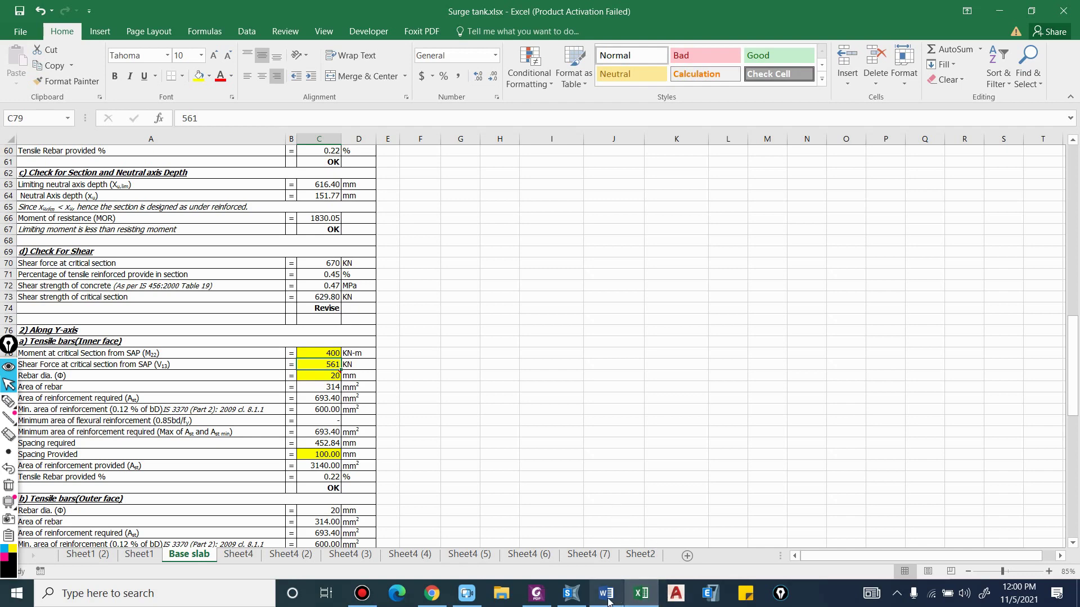
# Switch to SAP2000, display the Envelope Min V13 contours and read the shear on the slab at the outer wall junction
pyautogui.click(571, 594)
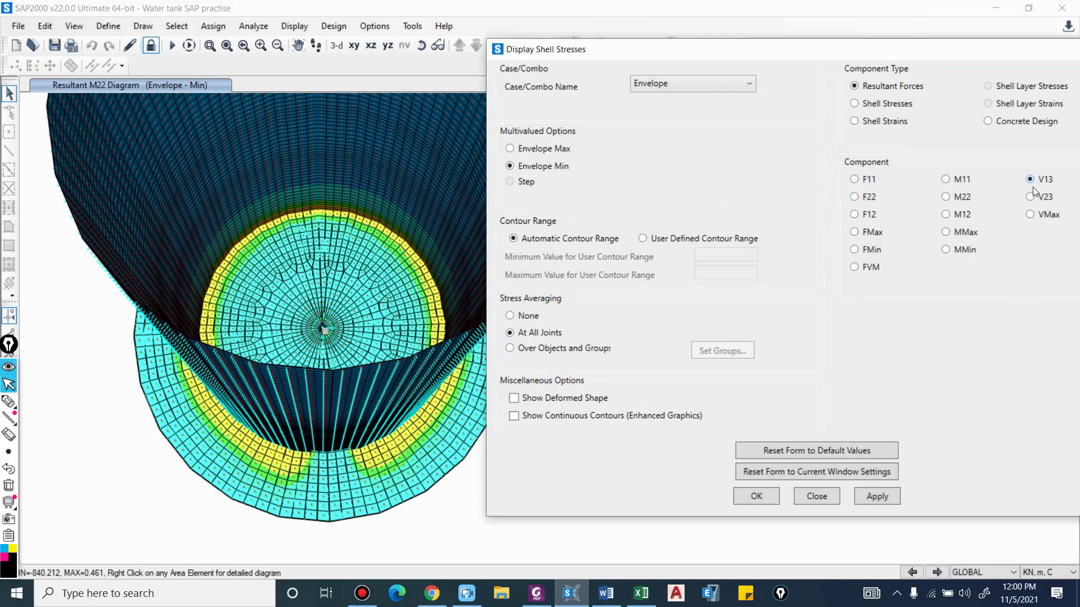
pyautogui.click(877, 496)
pyautogui.scroll(4, 365, 466)
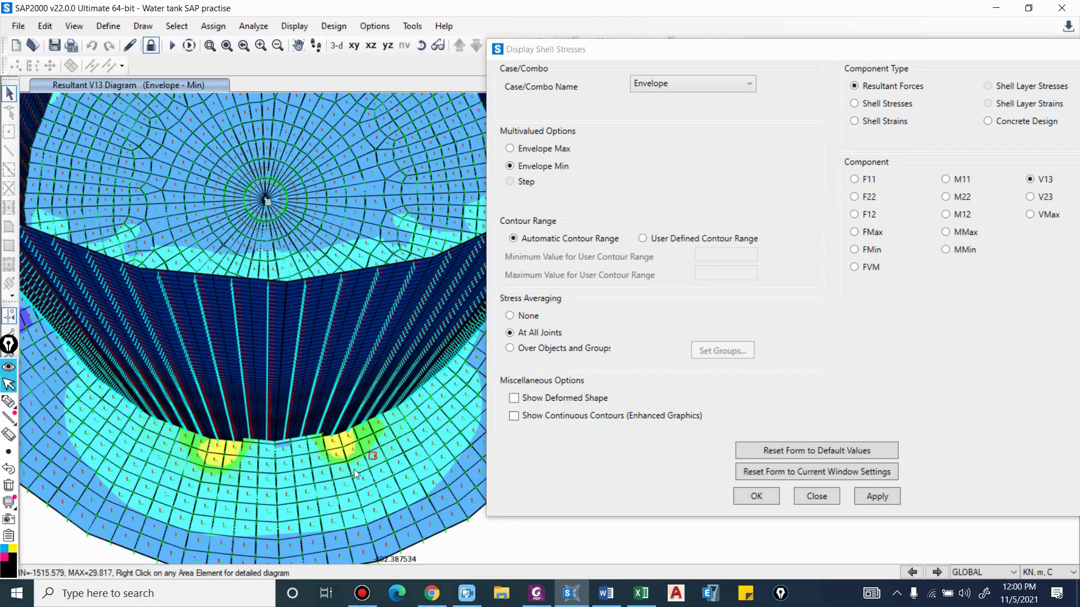
pyautogui.scroll(2, 344, 463)
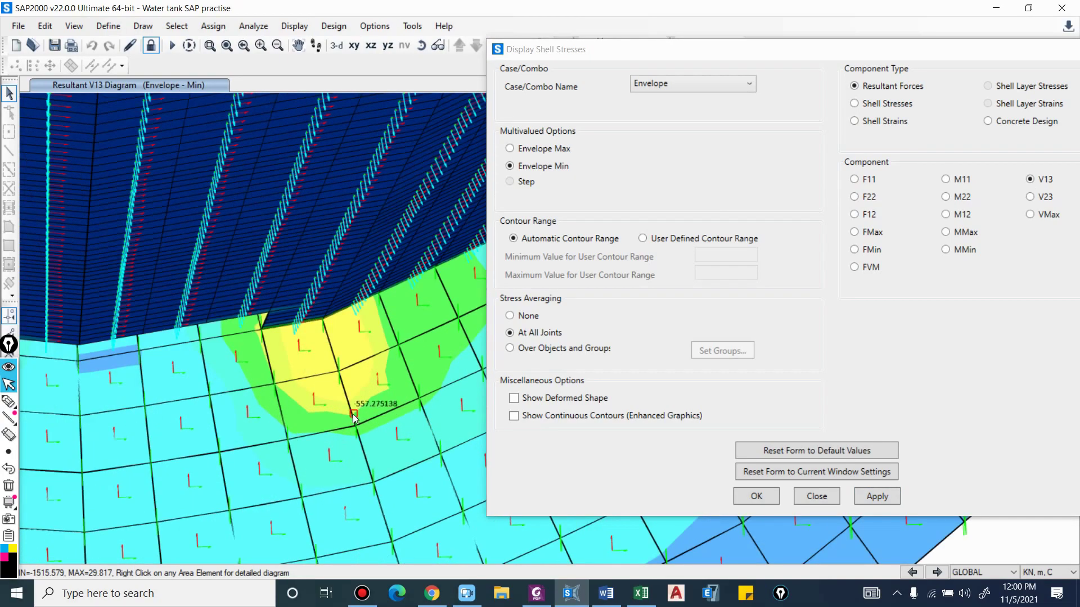
pyautogui.scroll(-4, 348, 414)
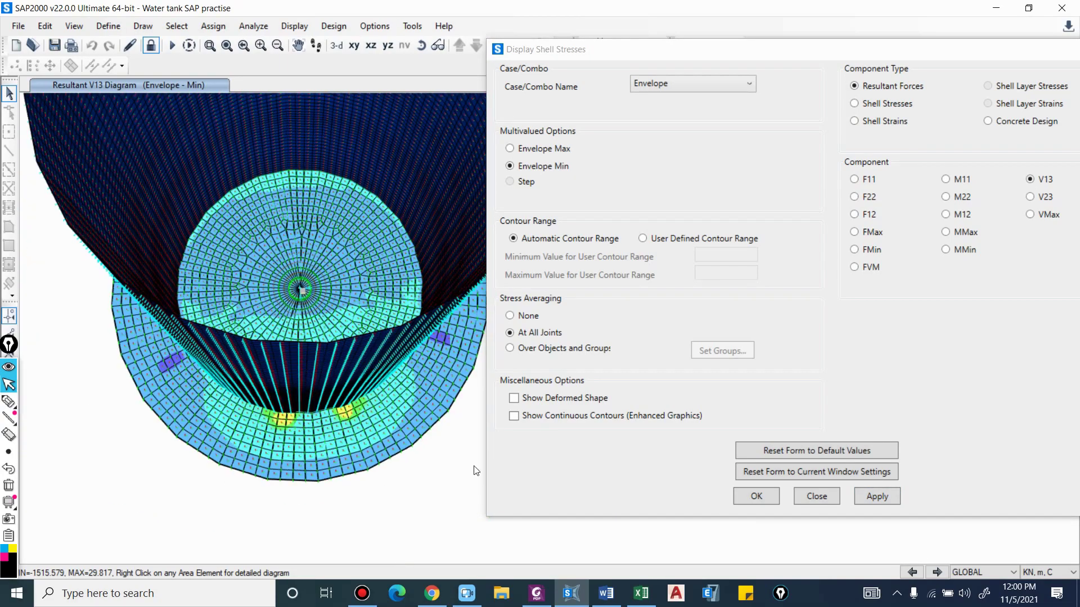
# Examine the Envelope Min V13 shear peaks on the outer slab ring along the side of the tank wall
pyautogui.scroll(2, 252, 387)
pyautogui.keyDown('shift'); pyautogui.moveTo(252, 386); pyautogui.dragTo(188, 418, button='middle'); pyautogui.keyUp('shift')
pyautogui.scroll(4, 252, 386)
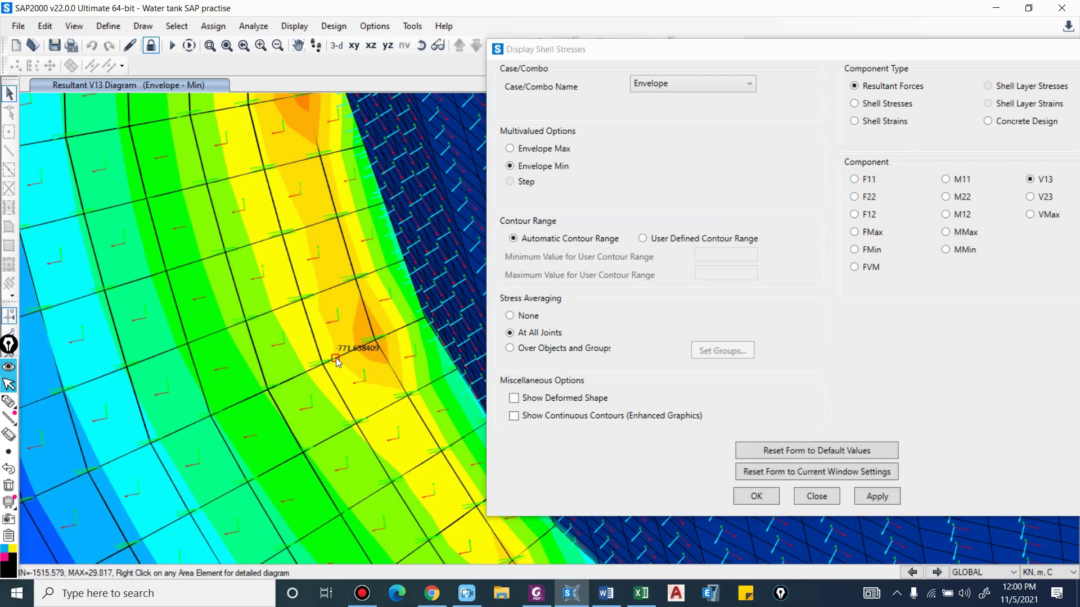
pyautogui.keyDown('shift'); pyautogui.moveTo(336, 358); pyautogui.dragTo(351, 403, button='middle'); pyautogui.keyUp('shift')
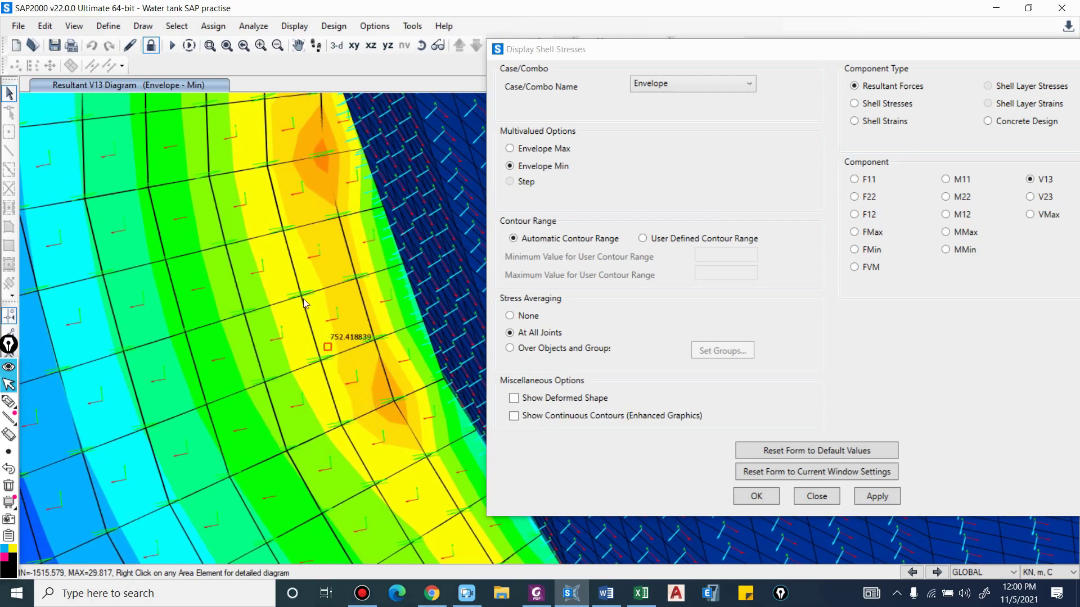
pyautogui.keyDown('shift'); pyautogui.moveTo(302, 299); pyautogui.dragTo(307, 382, button='middle'); pyautogui.keyUp('shift')
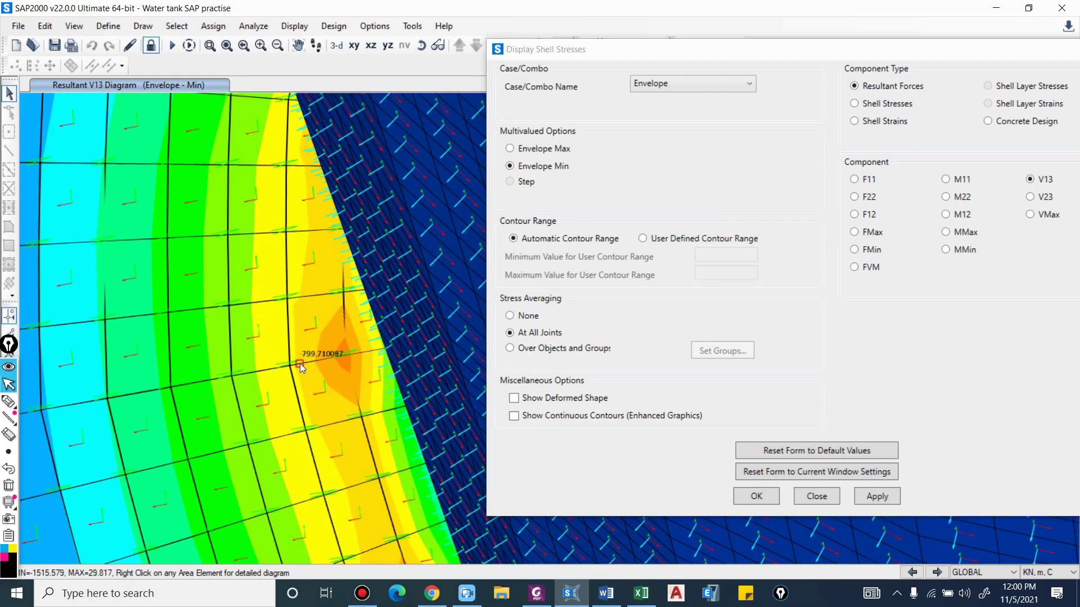
pyautogui.scroll(-5, 302, 362)
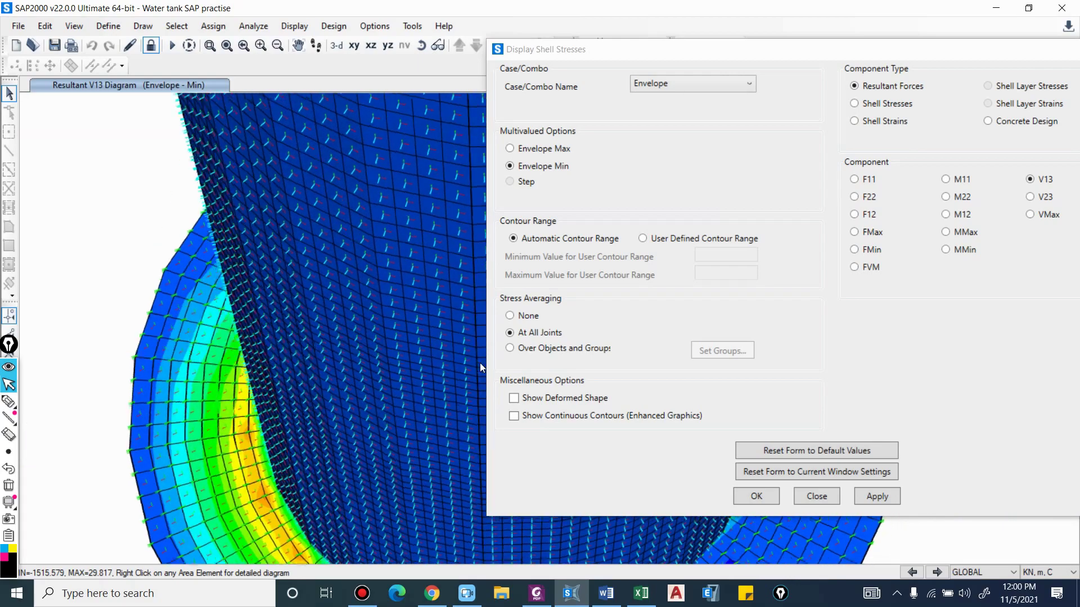
pyautogui.scroll(3, 212, 500)
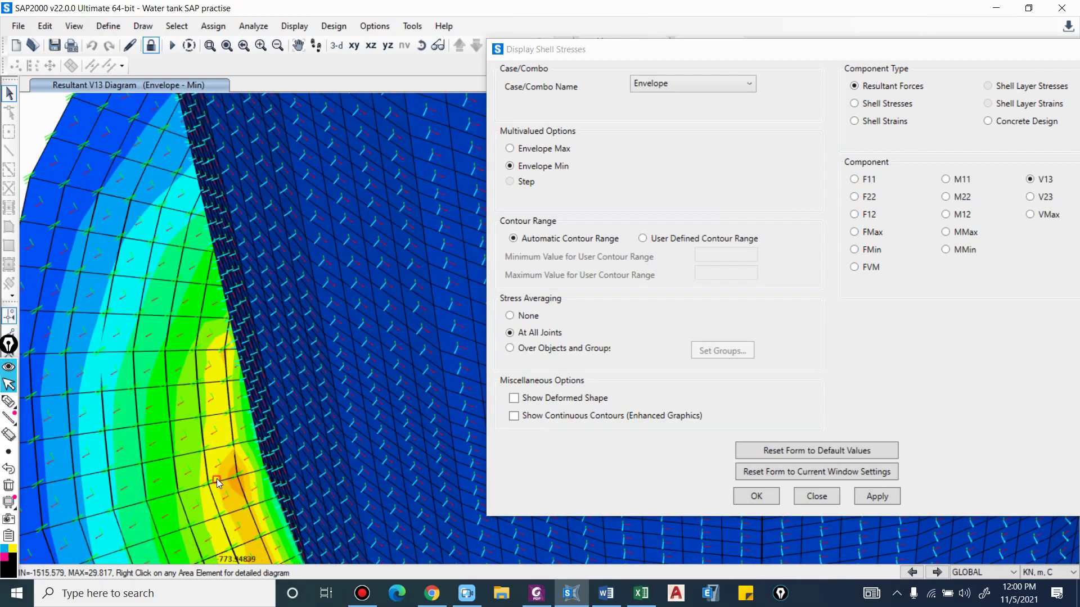
pyautogui.scroll(-8, 163, 451)
pyautogui.keyDown('shift'); pyautogui.moveTo(254, 382); pyautogui.dragTo(325, 412, button='middle'); pyautogui.keyUp('shift')
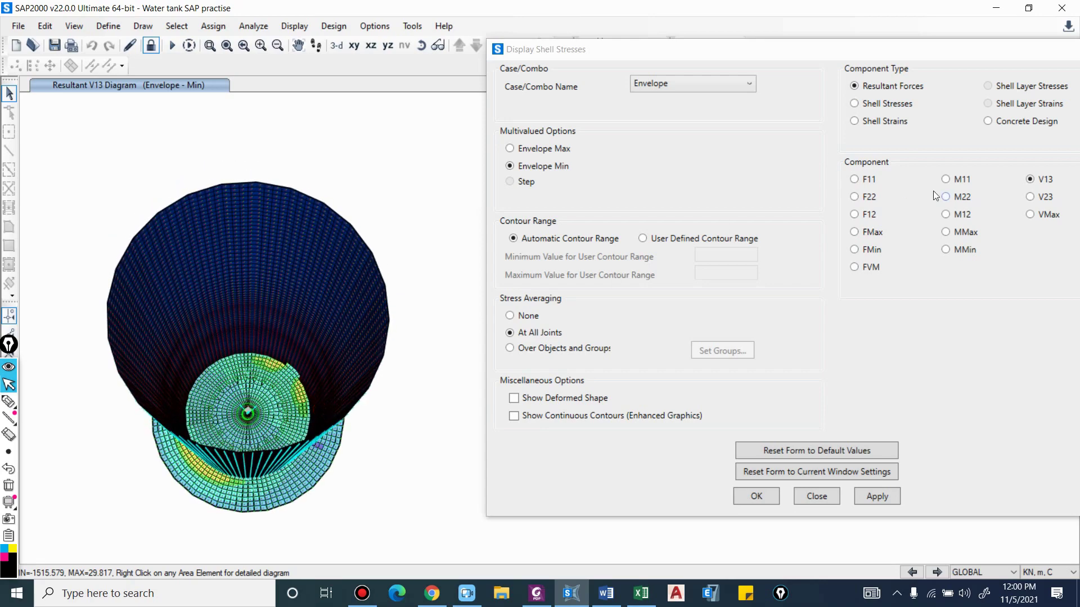
# Display the Envelope Max V13 contours and read the shears on the base slab outside and inside the tank wall
pyautogui.click(546, 149)
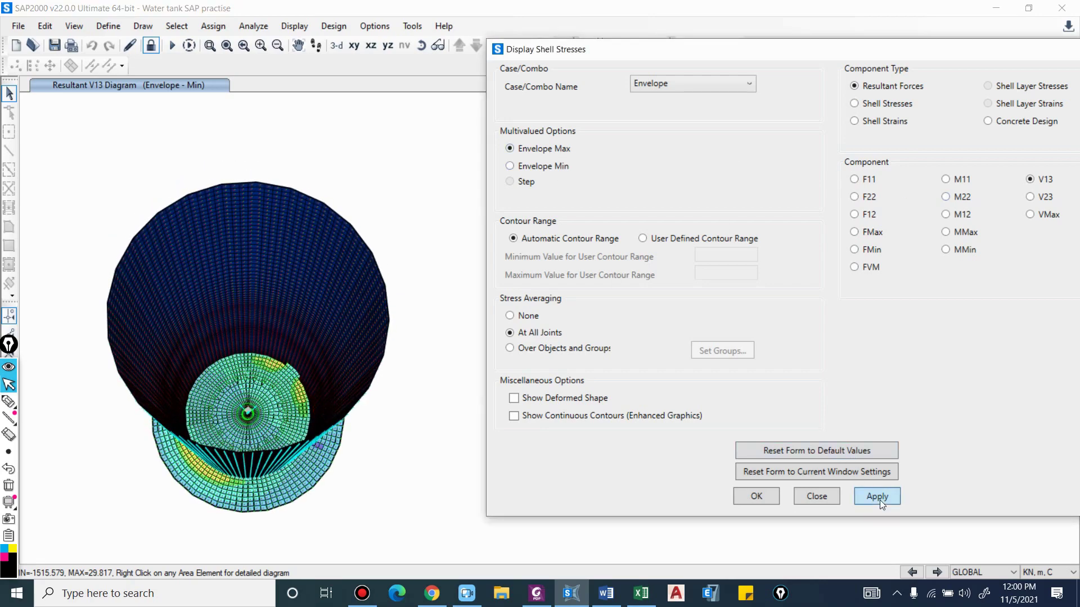
pyautogui.click(251, 518)
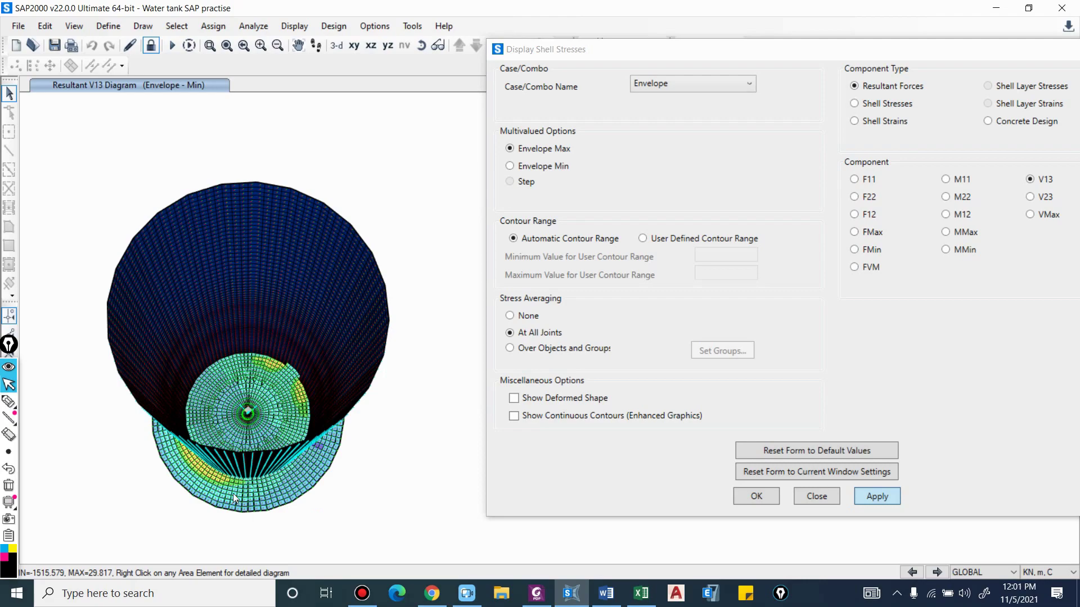
pyautogui.scroll(3, 214, 482)
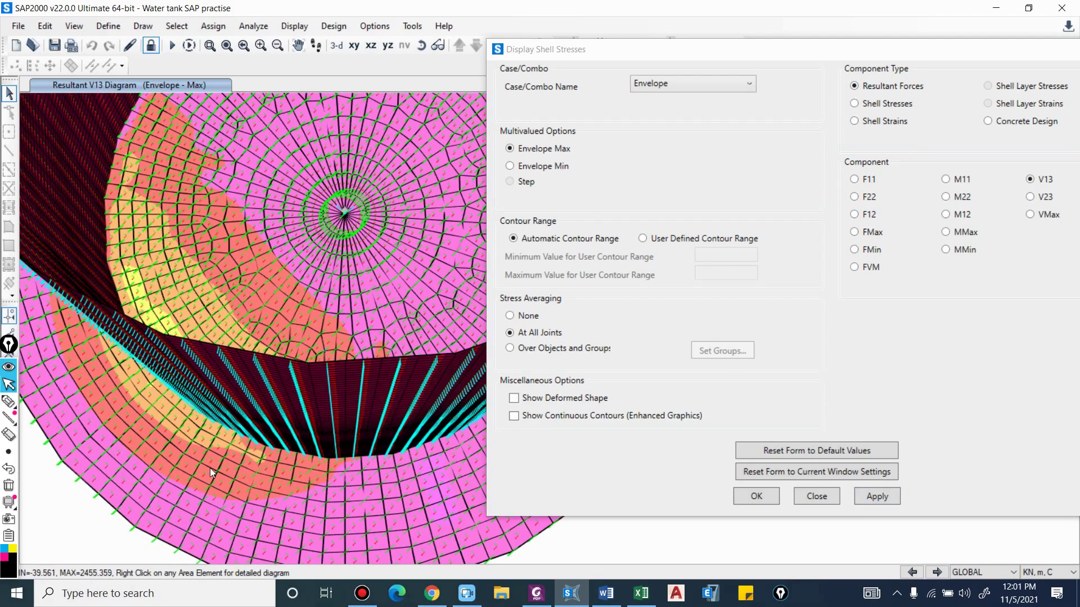
pyautogui.scroll(2, 208, 466)
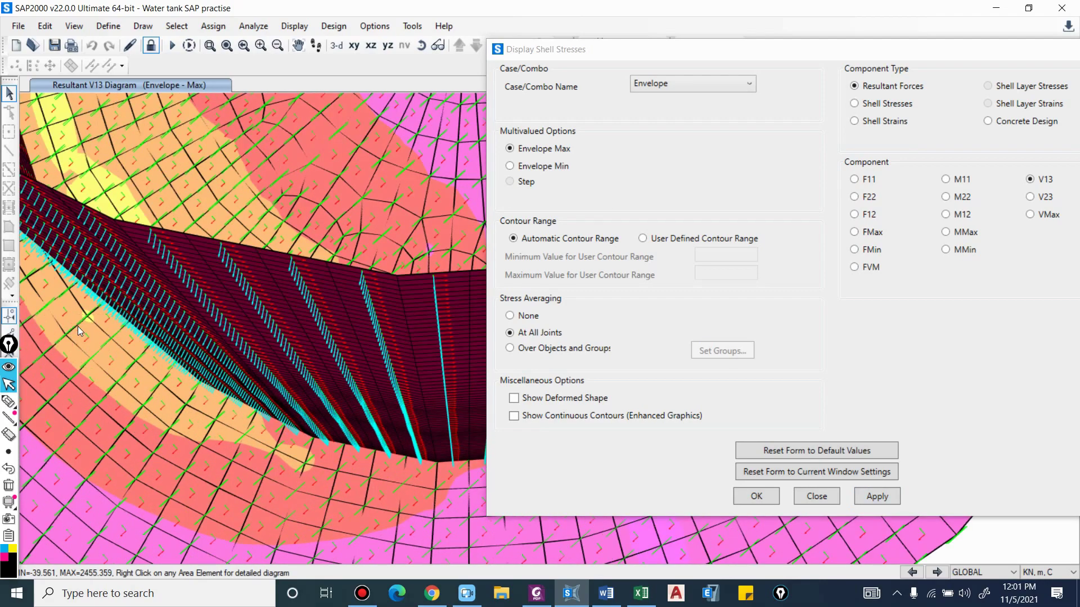
pyautogui.scroll(-5, 90, 319)
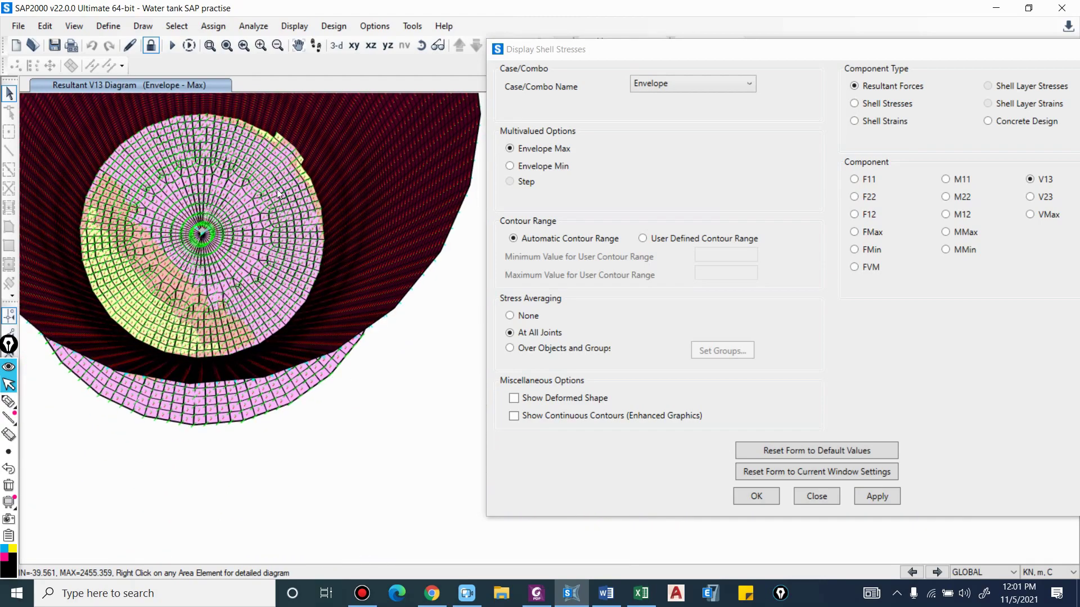
pyautogui.scroll(6, 279, 194)
pyautogui.moveTo(243, 160)
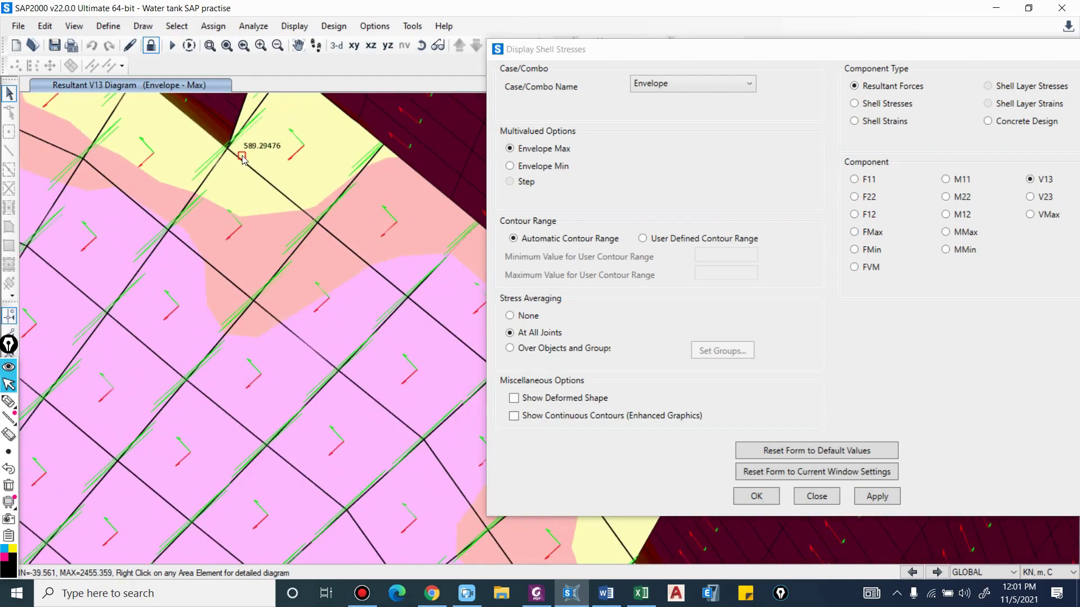
pyautogui.scroll(-5, 245, 180)
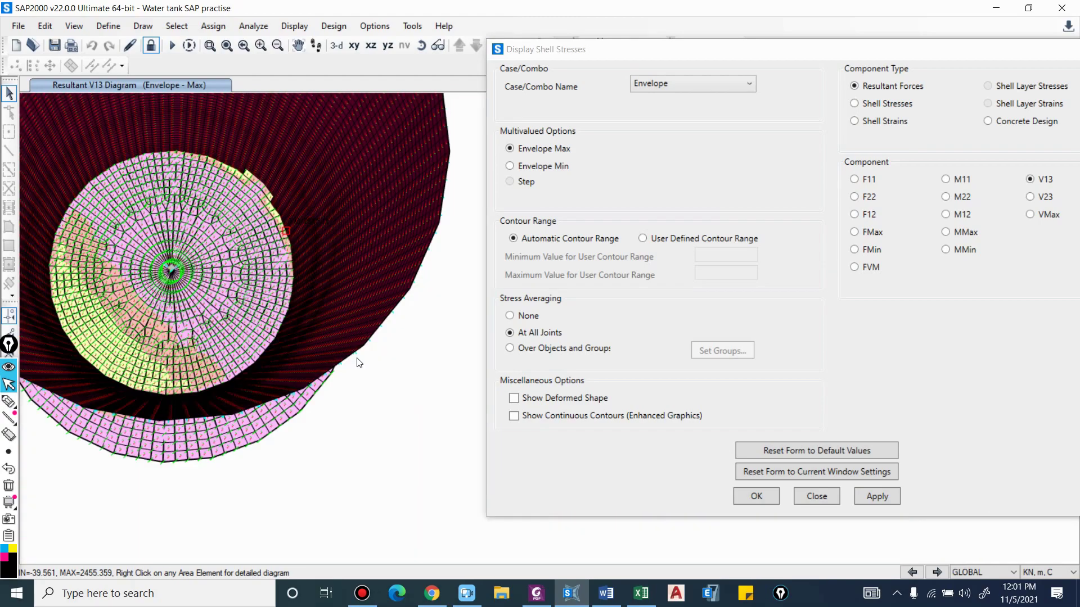
pyautogui.scroll(4, 357, 332)
# Switch to Excel and set the Y-axis inner-face shear force (V13) to 808 kN and the rebar diameter to 25 mm
pyautogui.click(641, 594)
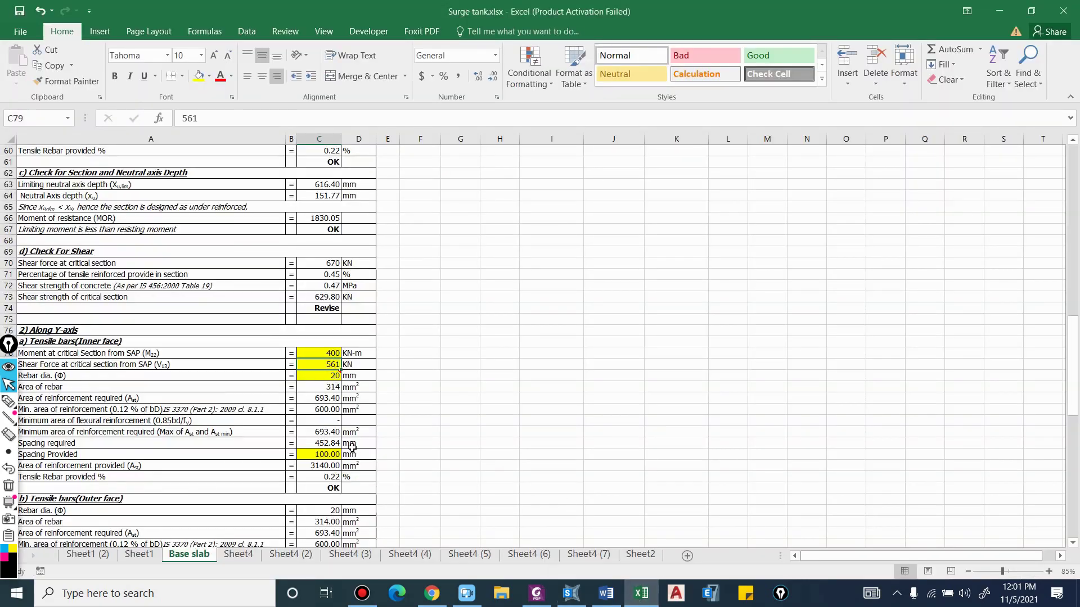
pyautogui.write('808')
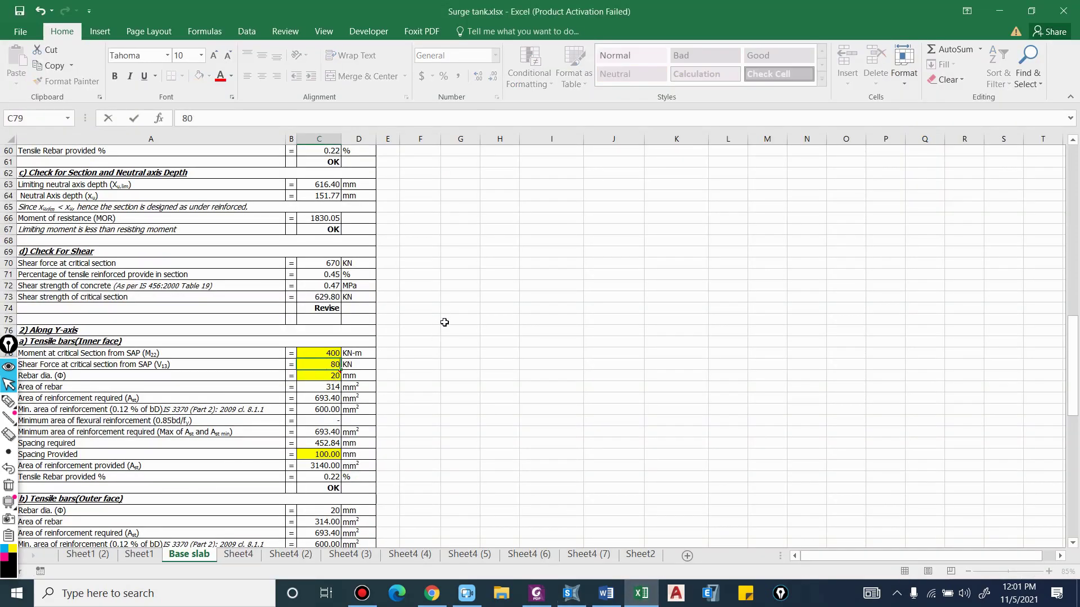
pyautogui.press('Return')
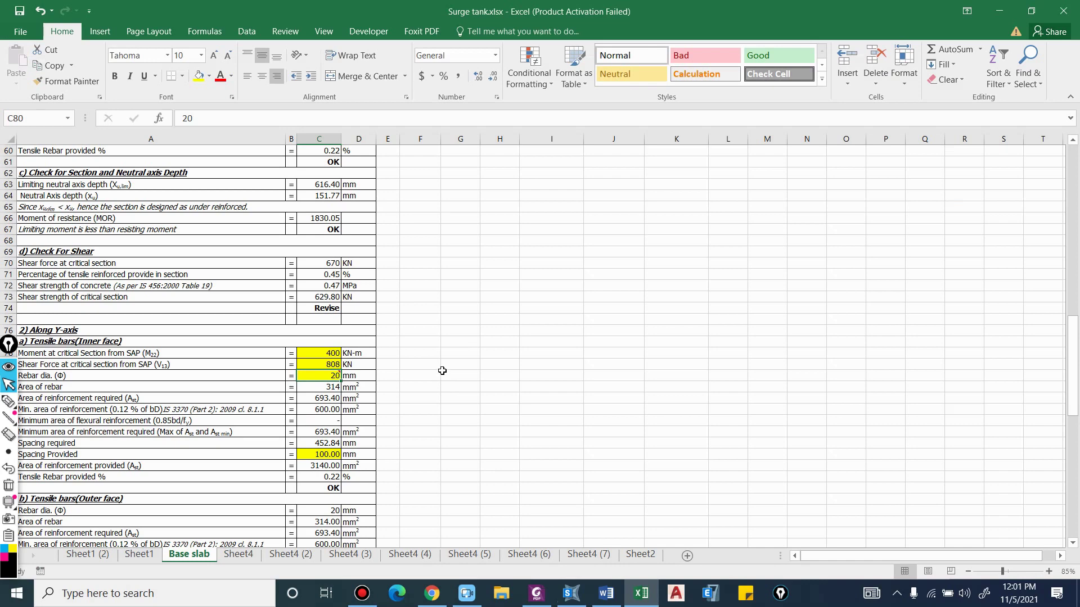
pyautogui.write('25')
pyautogui.press('Return')
# Review the Y-axis reinforcement, spacing and shear check results and the base slab check summary
pyautogui.scroll(-1, 412, 374)
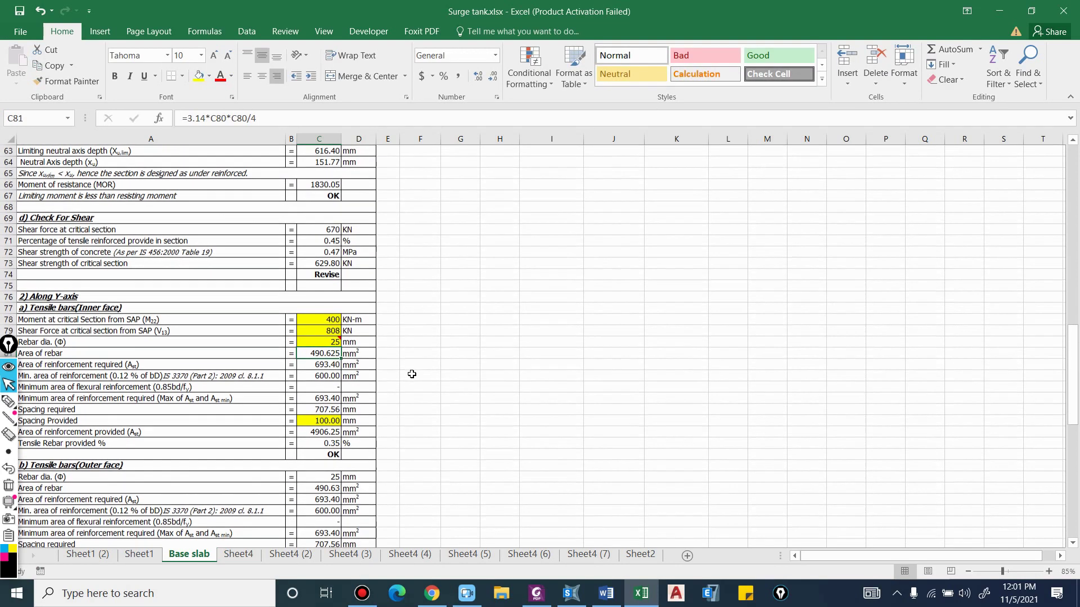
pyautogui.scroll(1, 411, 374)
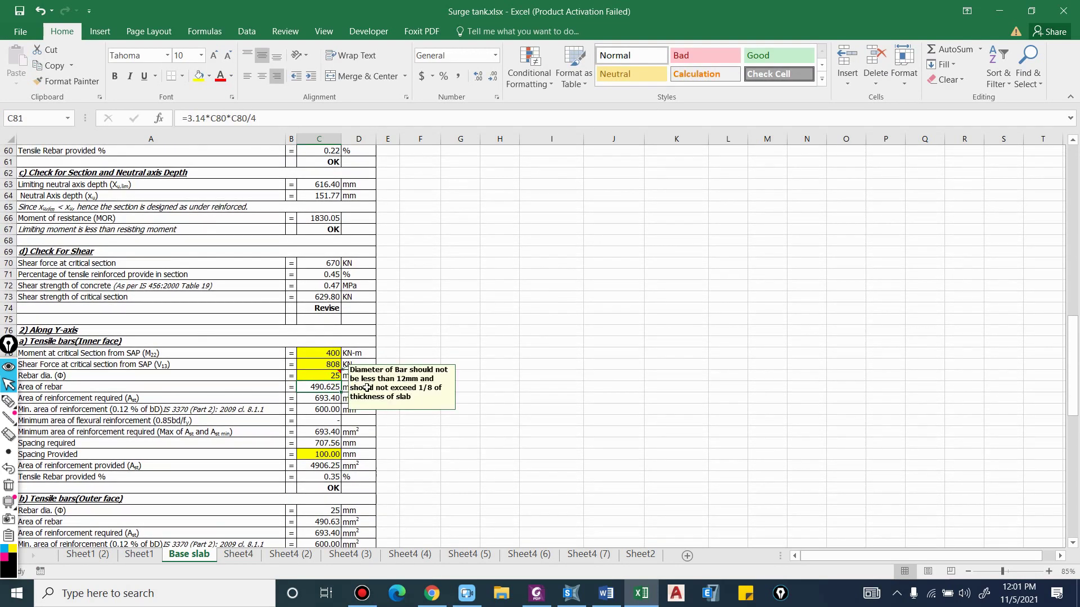
pyautogui.scroll(-1, 334, 392)
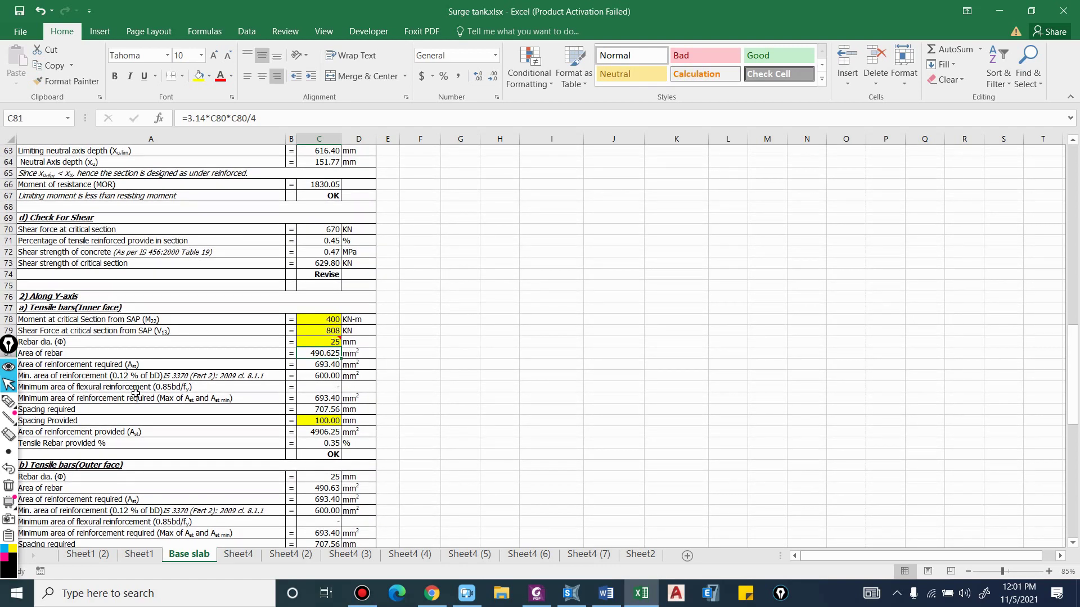
pyautogui.scroll(13, 334, 360)
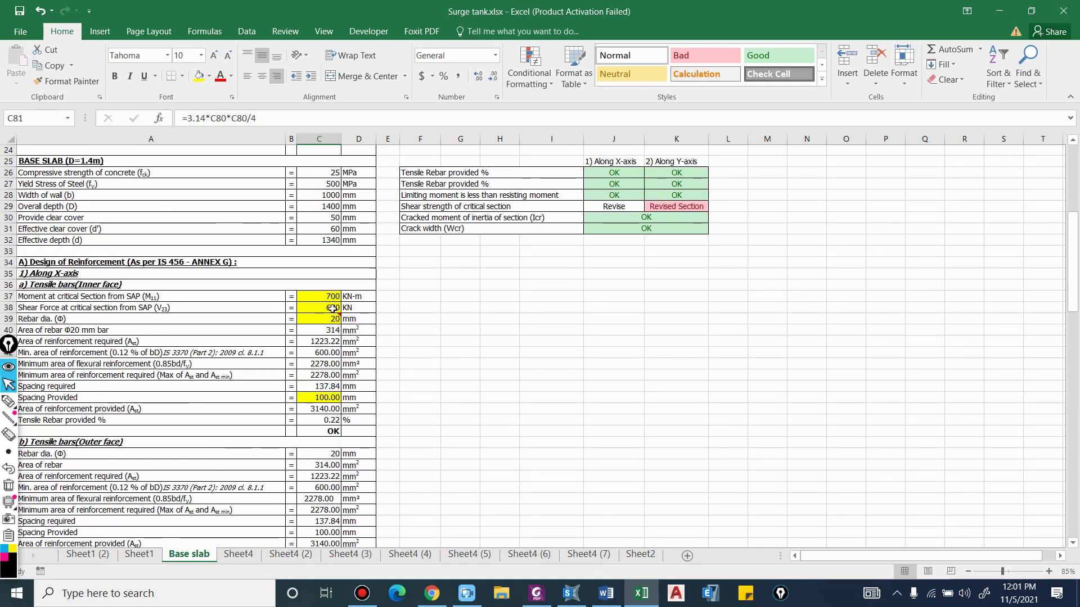
pyautogui.scroll(-17, 329, 300)
pyautogui.click(340, 315)
pyautogui.scroll(-3, 353, 391)
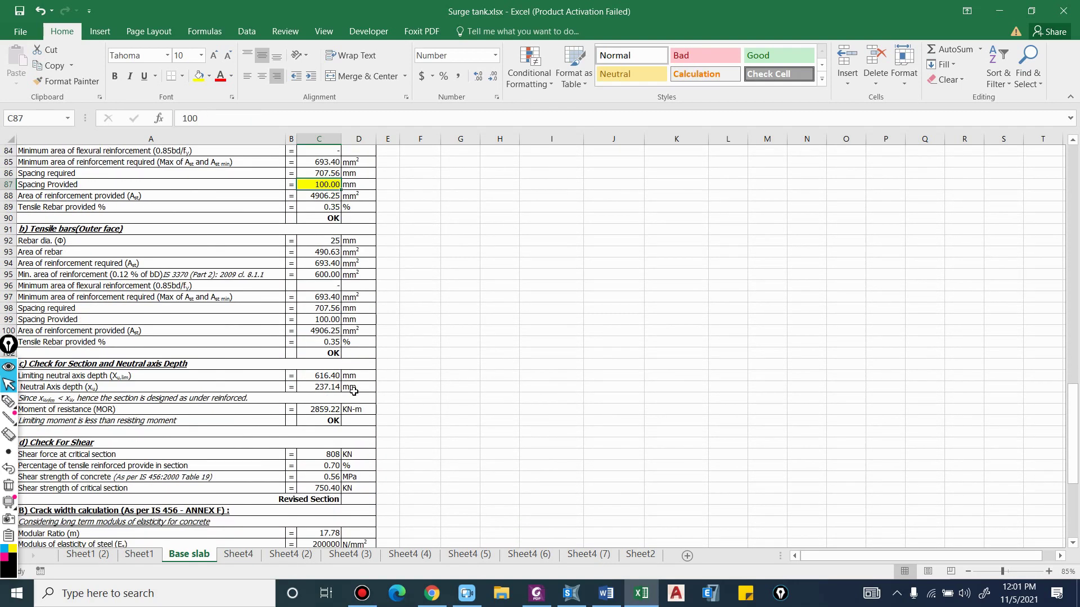
pyautogui.scroll(3, 319, 437)
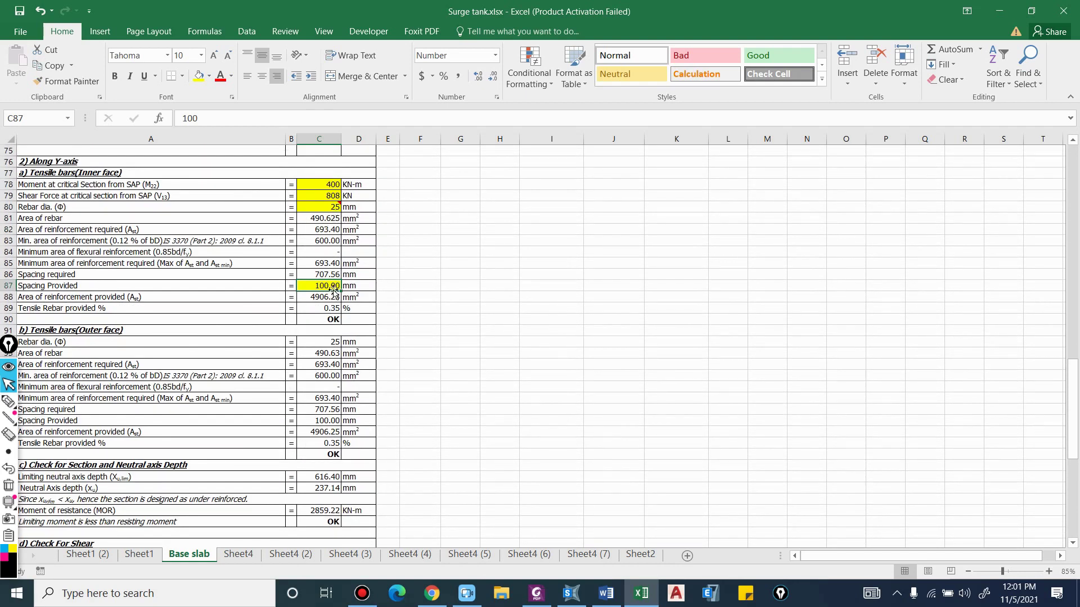
pyautogui.scroll(-4, 326, 465)
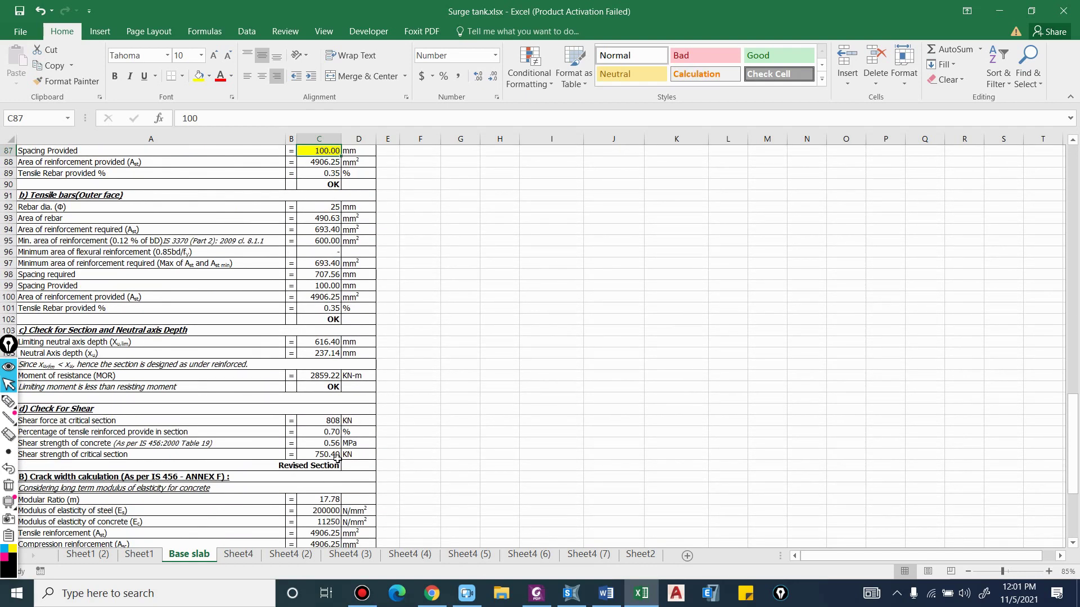
# Try an overall depth of 1500 mm for the base slab
pyautogui.scroll(19, 345, 444)
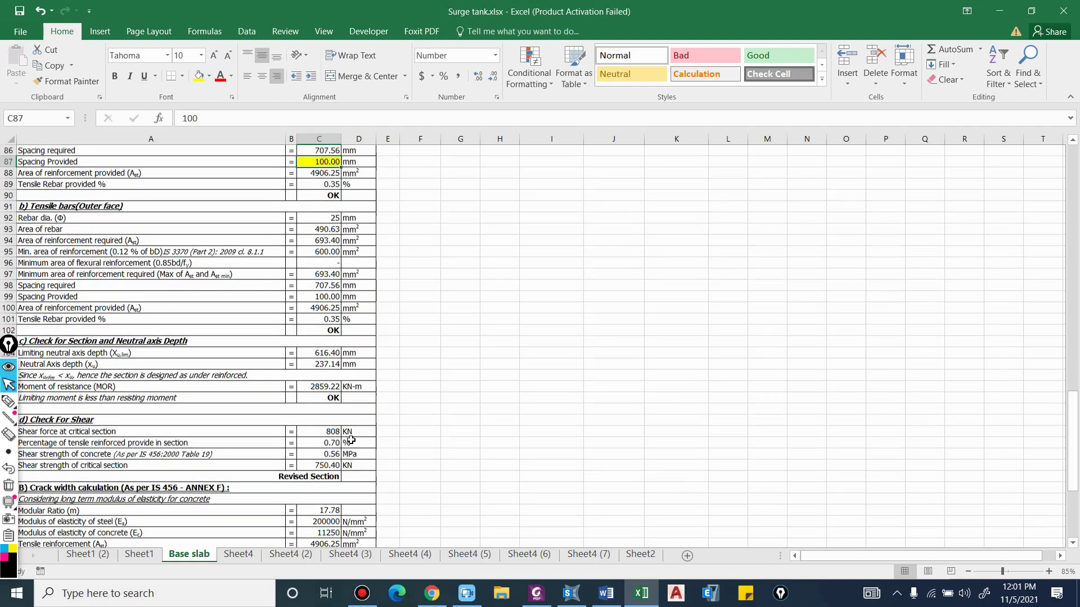
pyautogui.scroll(6, 343, 404)
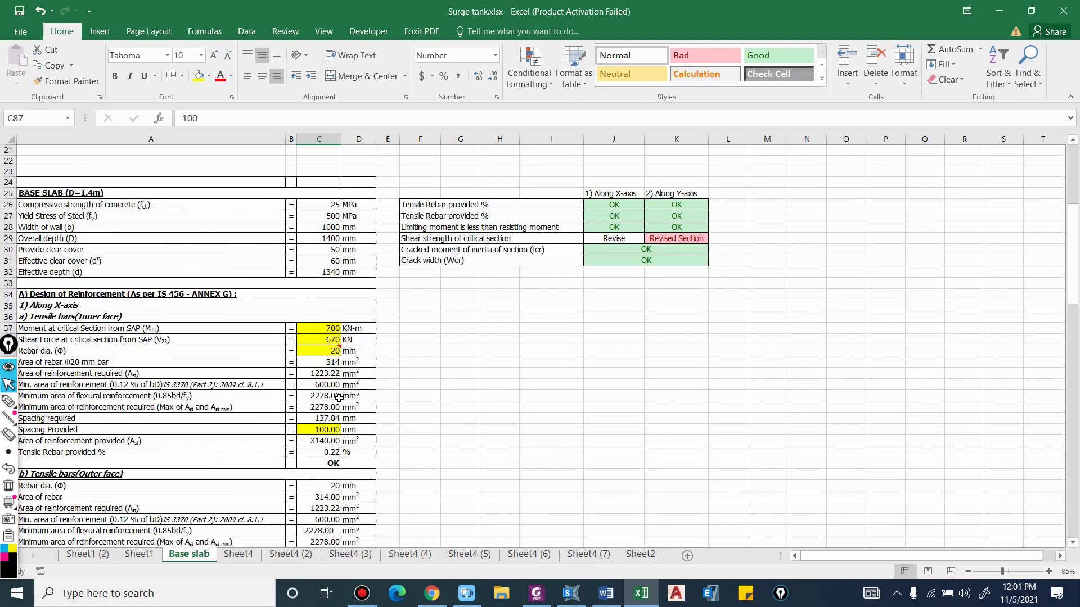
pyautogui.click(323, 335)
pyautogui.write('1500')
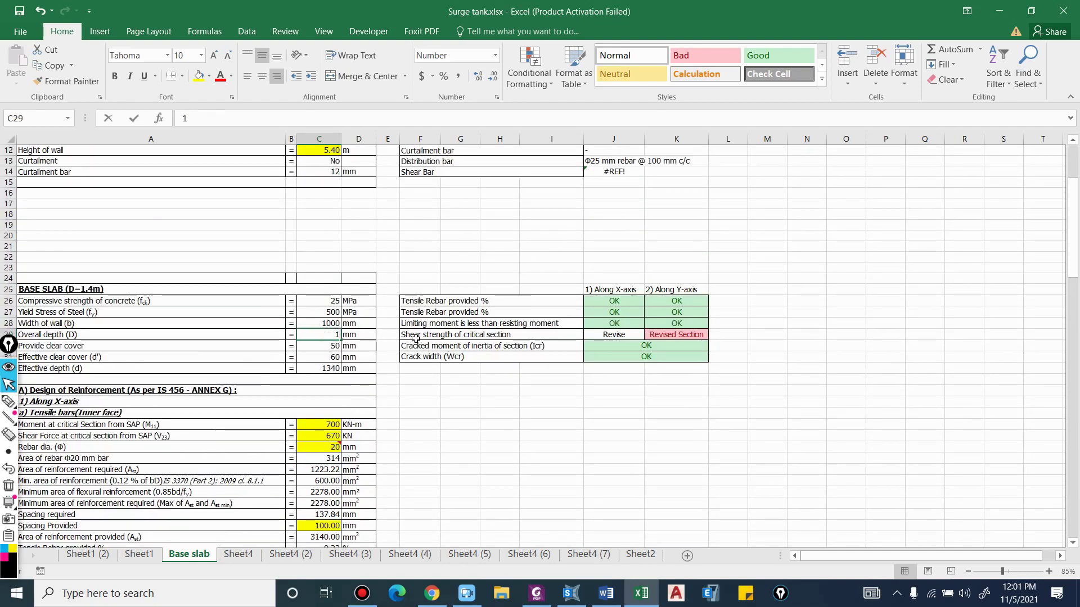
pyautogui.press('Return')
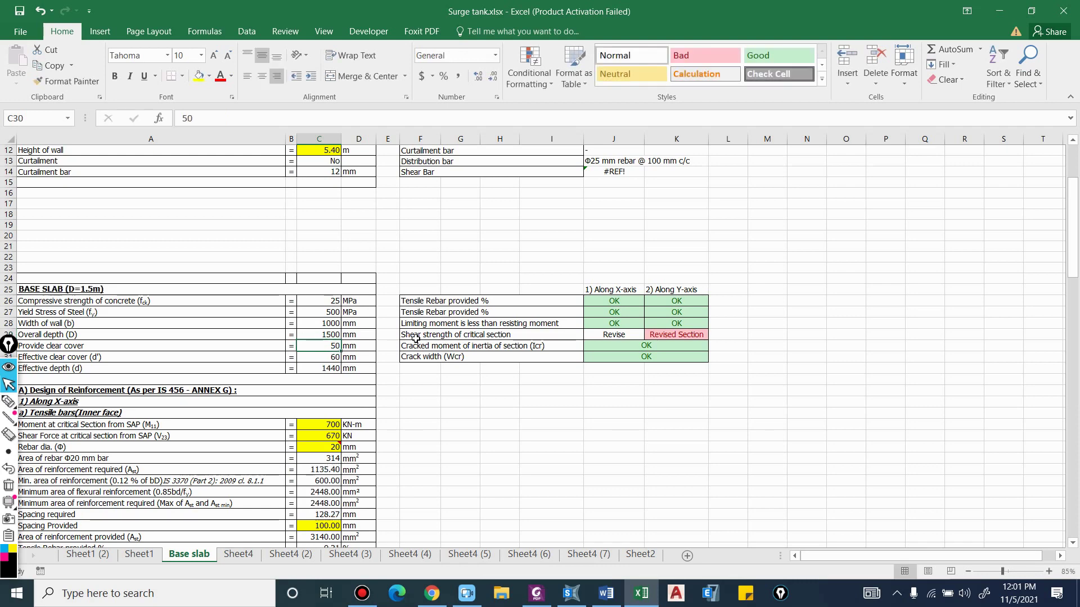
# Set the base slab's overall depth to 1600 mm and inspect the critical section's shear strength in the Y-axis shear check
pyautogui.click(331, 336)
pyautogui.write('1600')
pyautogui.press('Return')
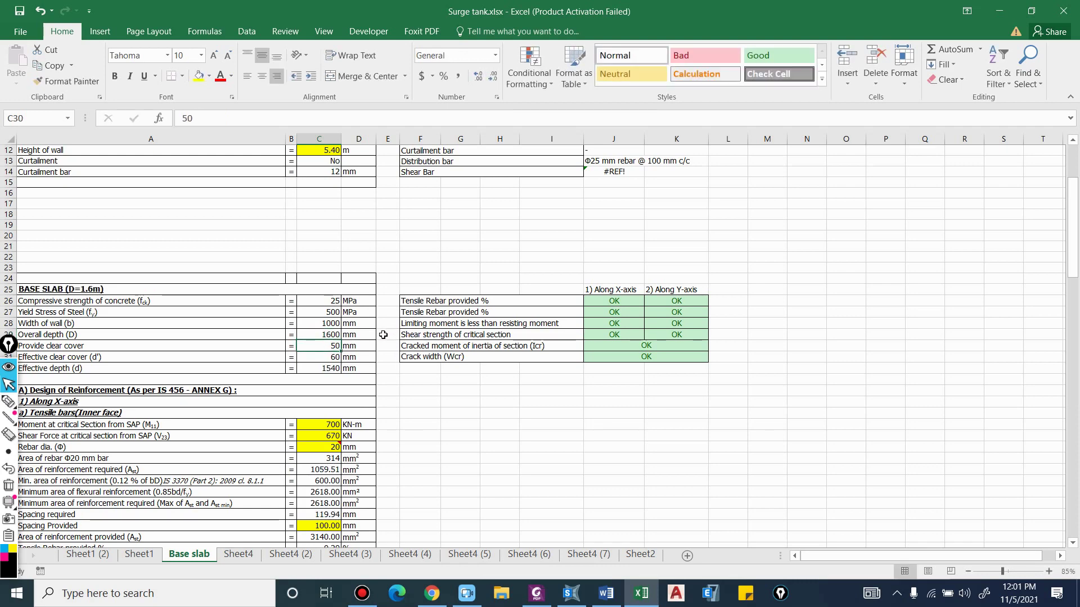
pyautogui.scroll(-20, 400, 427)
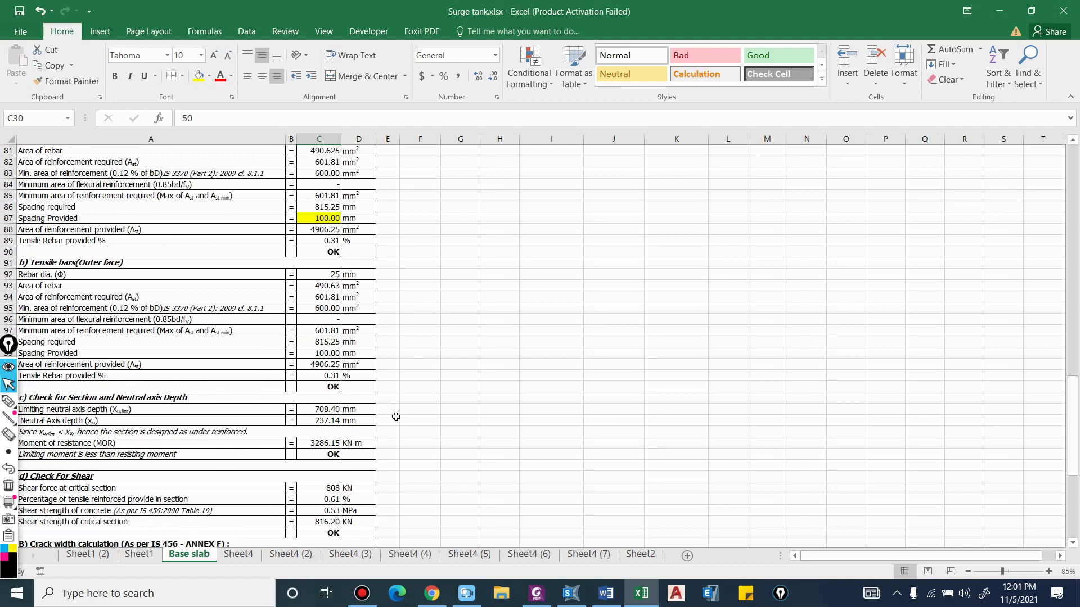
pyautogui.scroll(3, 390, 415)
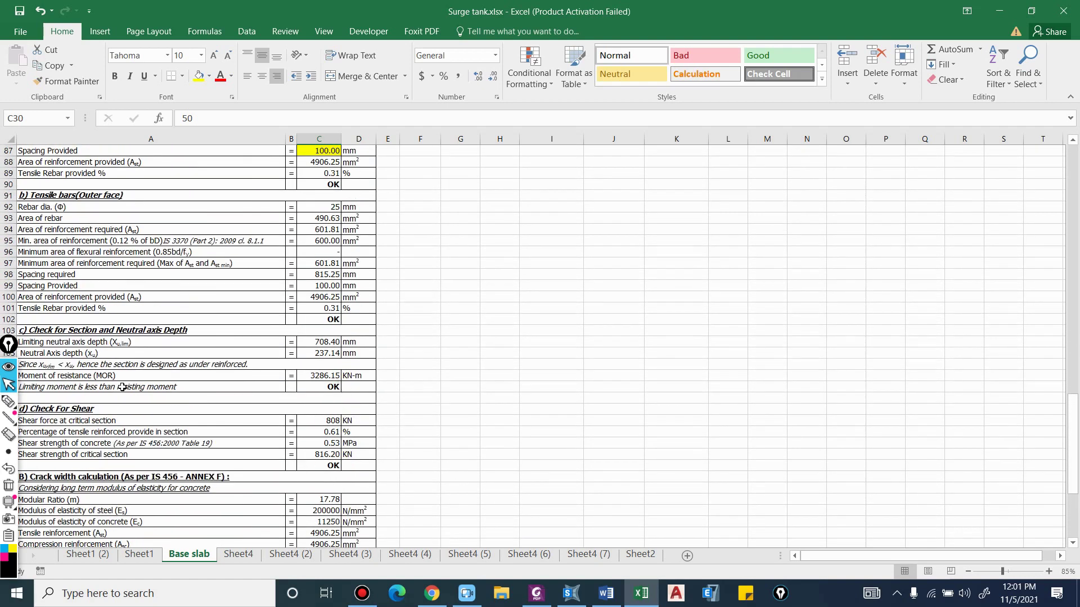
pyautogui.click(319, 455)
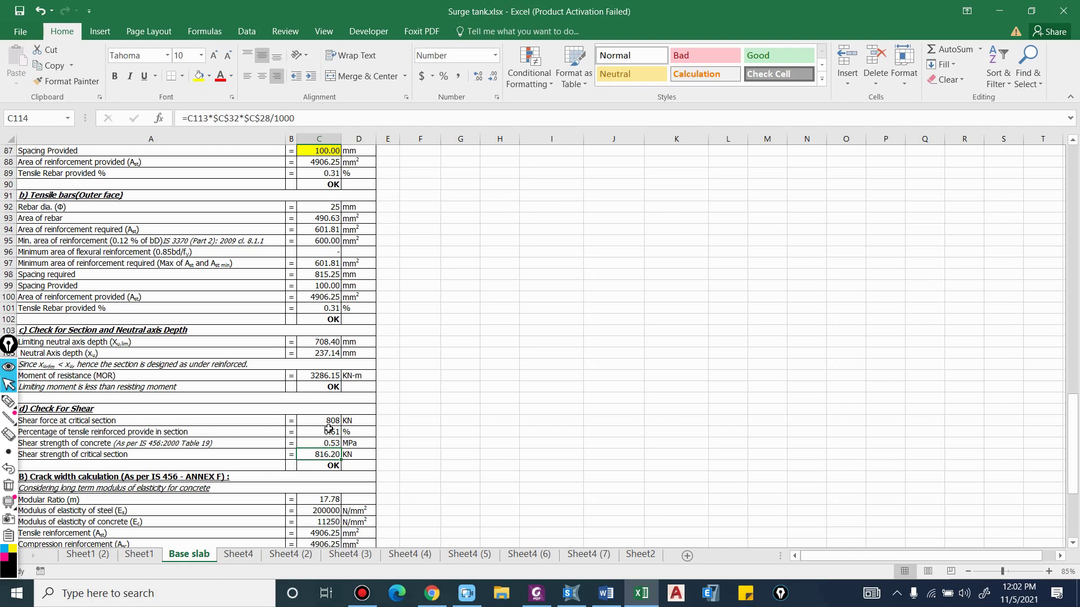
pyautogui.scroll(1, 285, 420)
pyautogui.scroll(1, 281, 370)
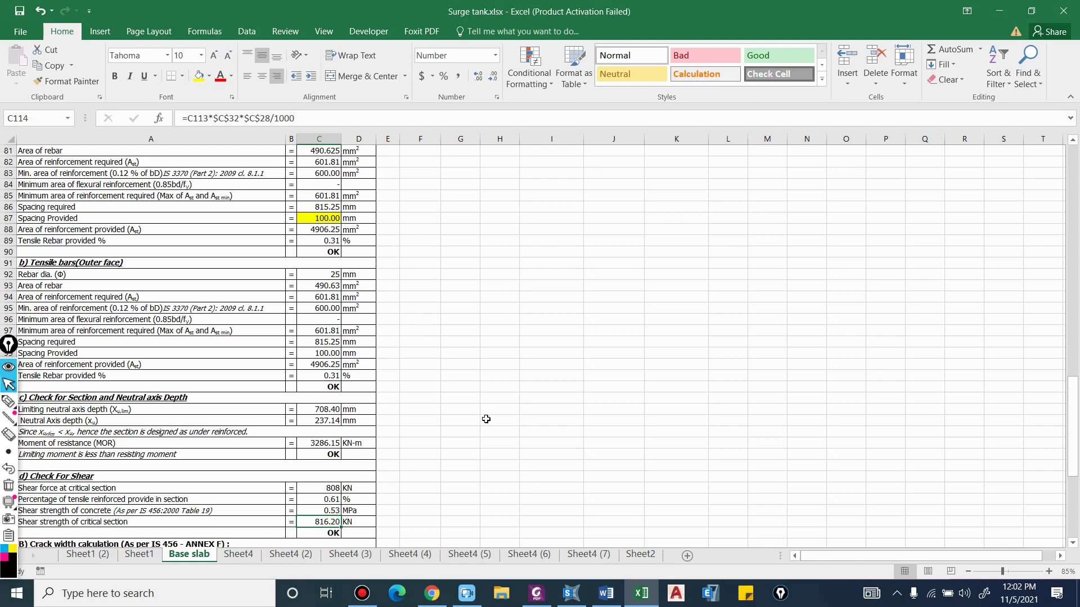
# Set the X-axis inner-face rebar diameter to 25 mm and review the reinforcement, shear and crack width checks
pyautogui.scroll(19, 468, 421)
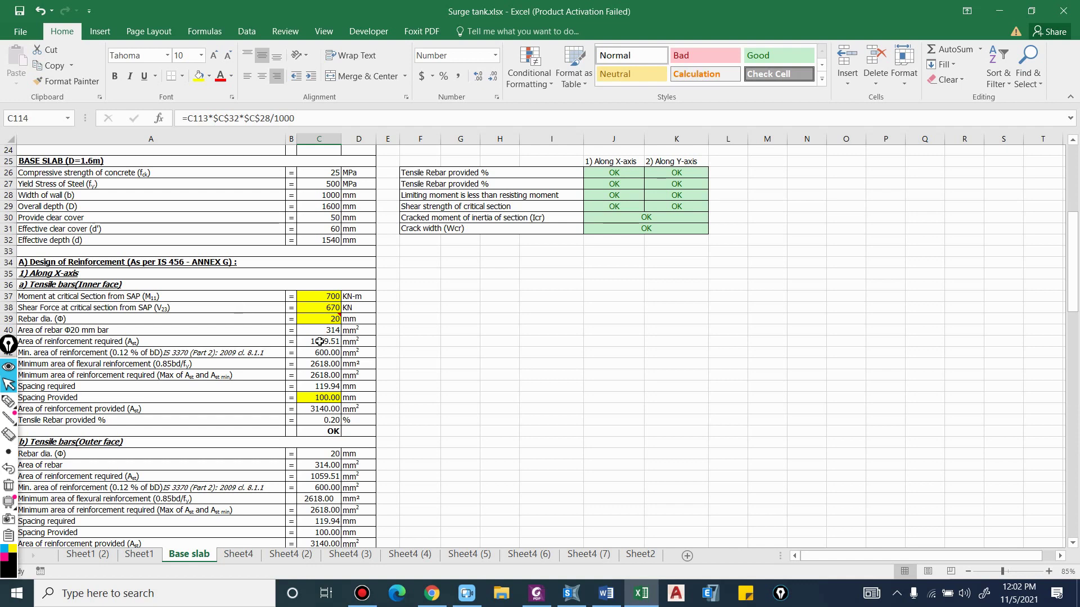
pyautogui.click(329, 320)
pyautogui.write('25')
pyautogui.press('Return')
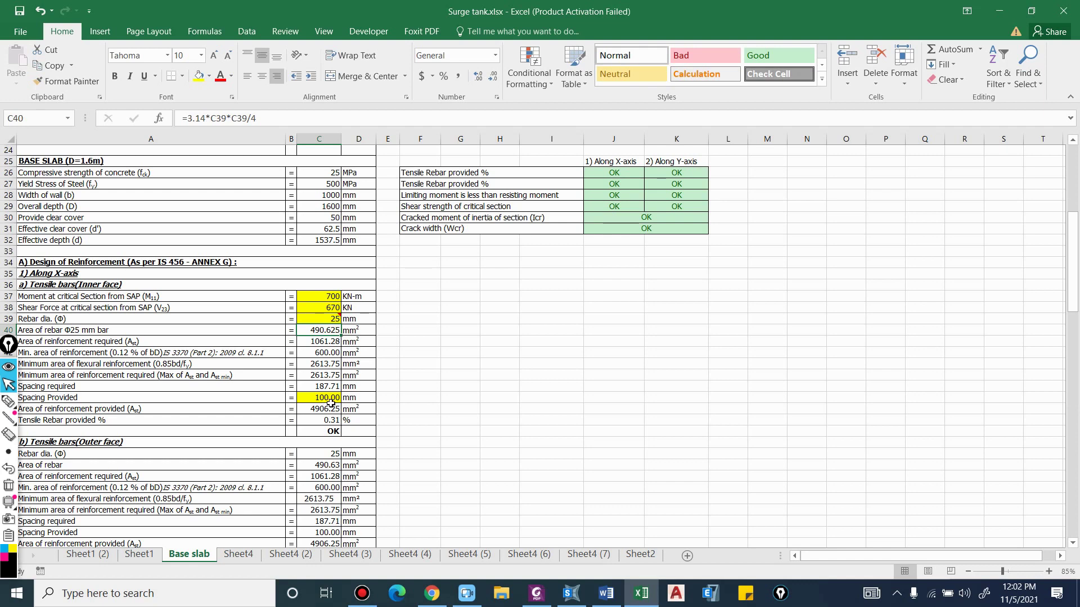
pyautogui.scroll(1, 372, 345)
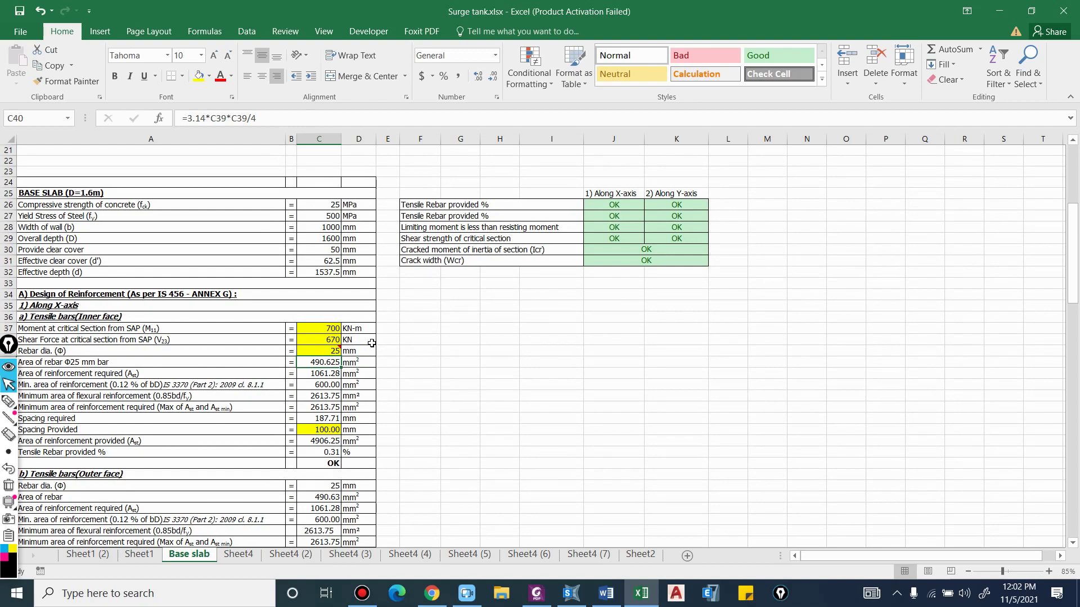
pyautogui.scroll(-13, 371, 344)
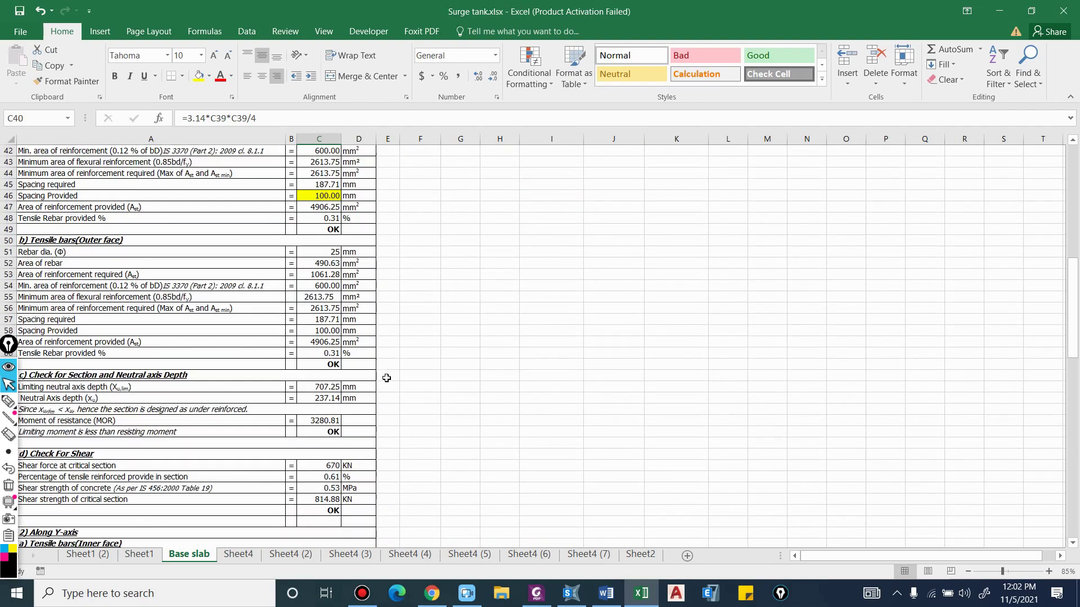
pyautogui.scroll(-16, 391, 411)
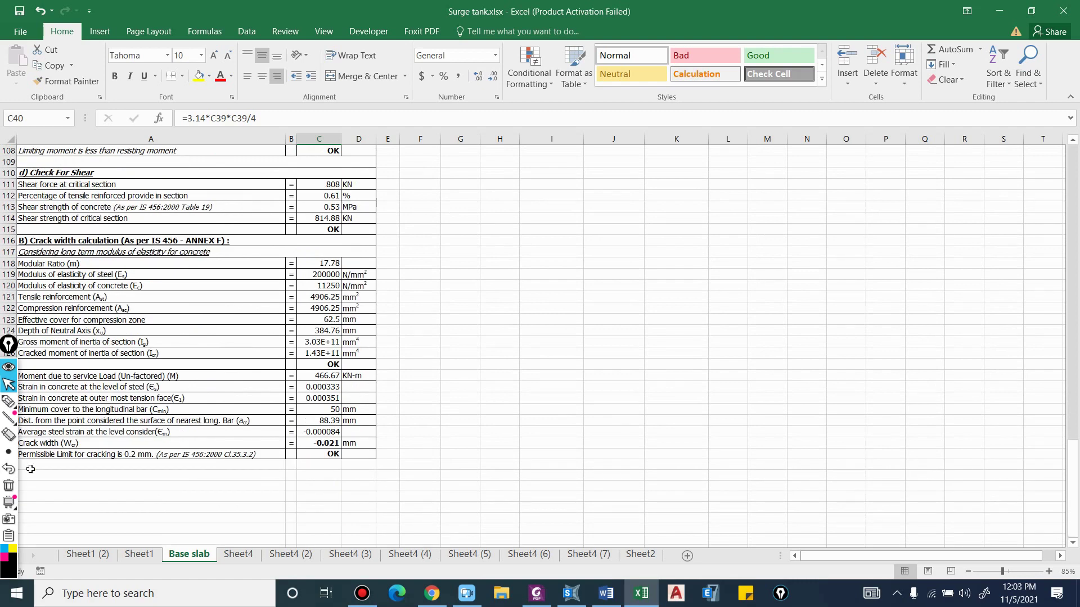